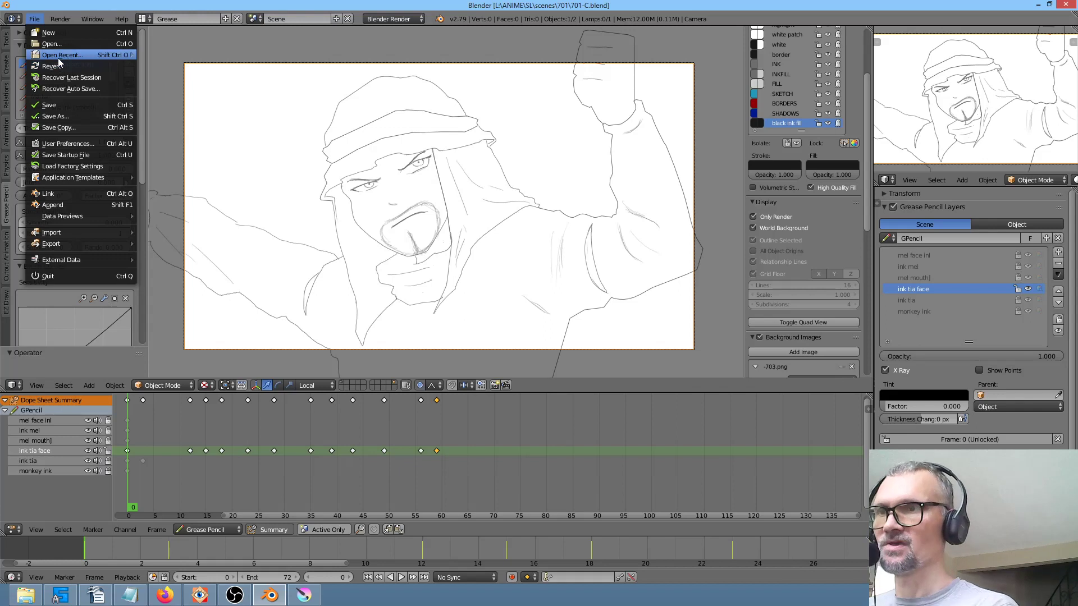
Open the recent file 701-A.blend and frame its camera view in the 3D viewport.
click(182, 65)
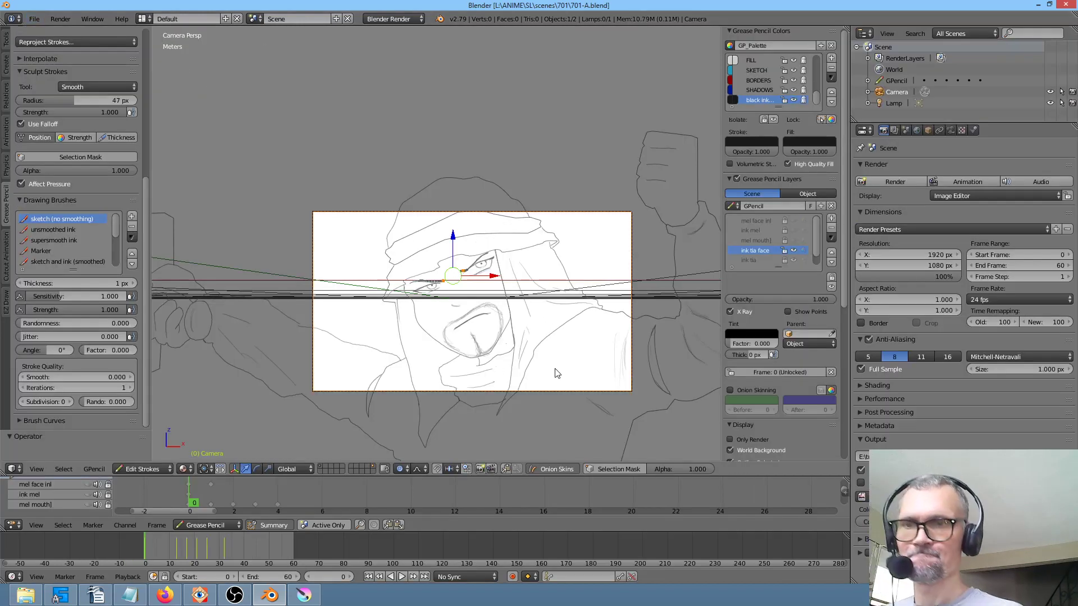
scroll(580, 347, down, 1)
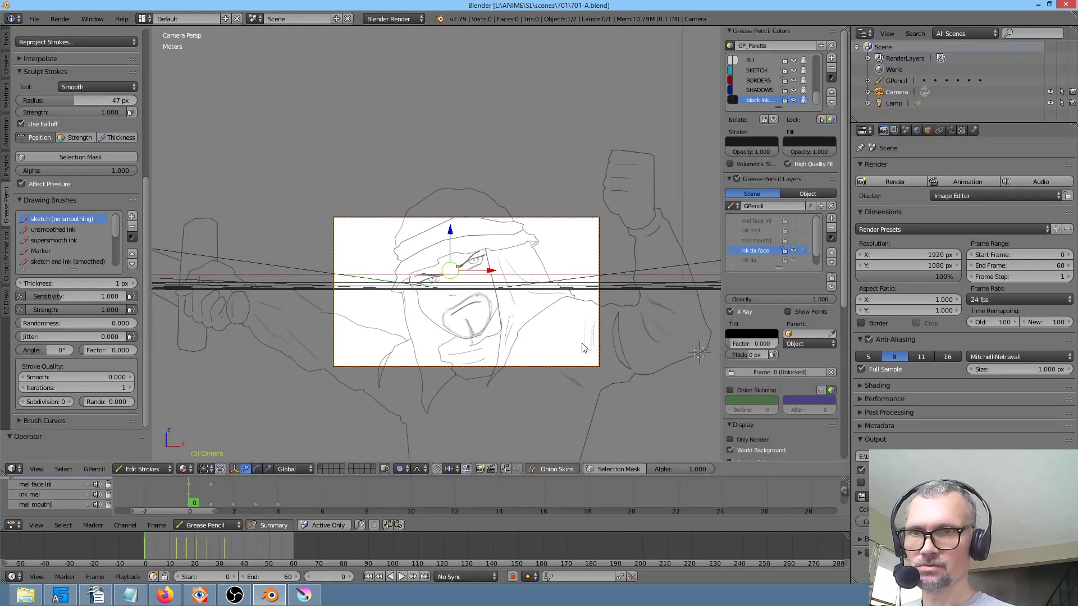
scroll(582, 343, up, 2)
drag(584, 342, 544, 251)
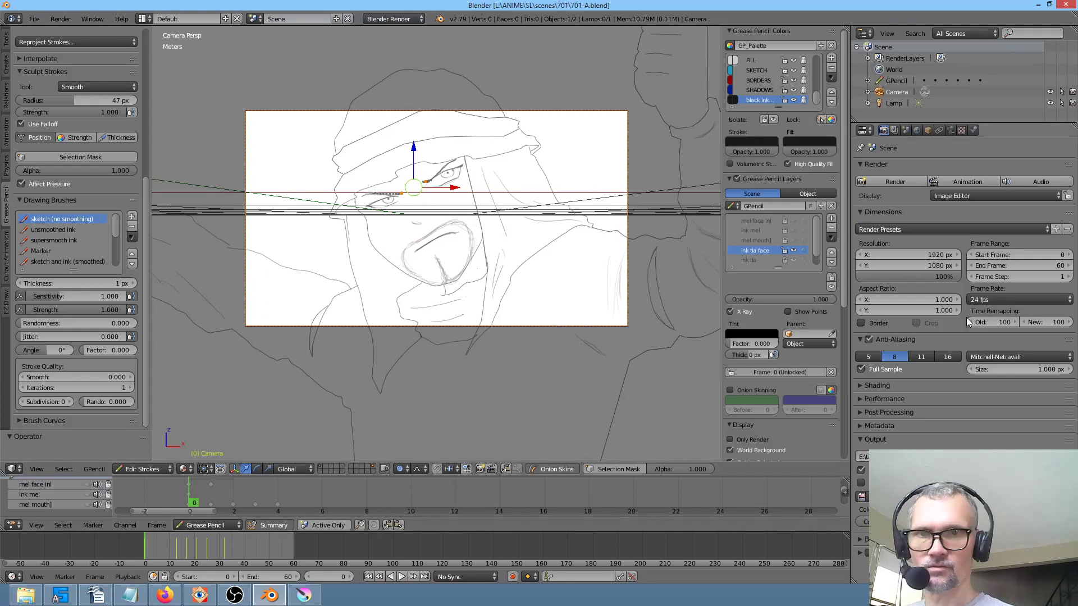
Switch to the Grease screen layout, change the main area to the 3D view, and scrub the animation to frame 66.
key(ctrl+Right)
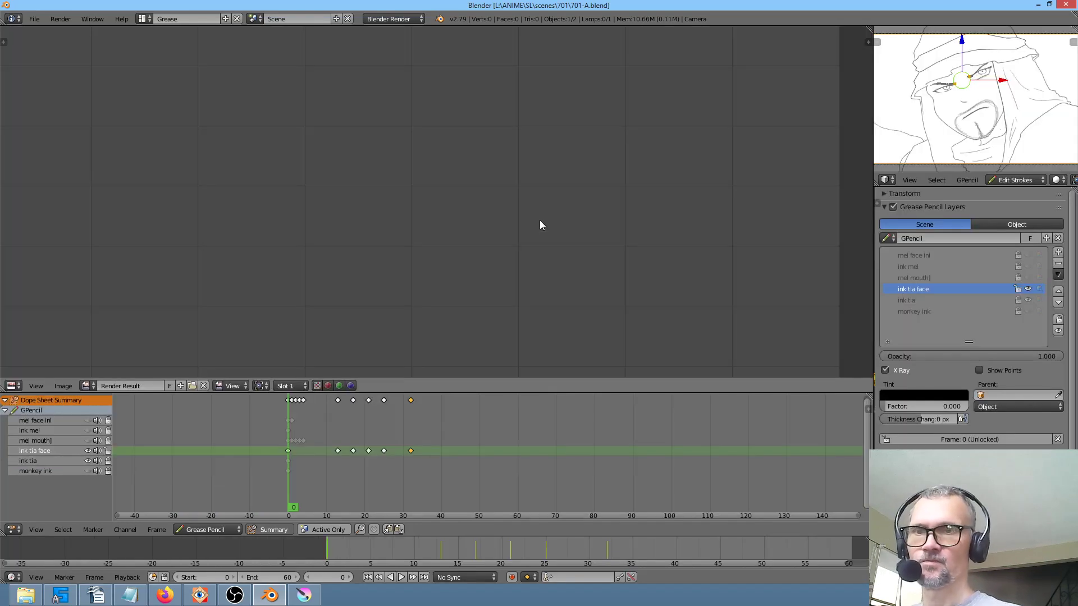
key(alt+a)
mouse_move(298, 485)
mouse_down()
mouse_move(442, 487)
mouse_move(266, 456)
mouse_move(402, 476)
mouse_up()
key(Escape)
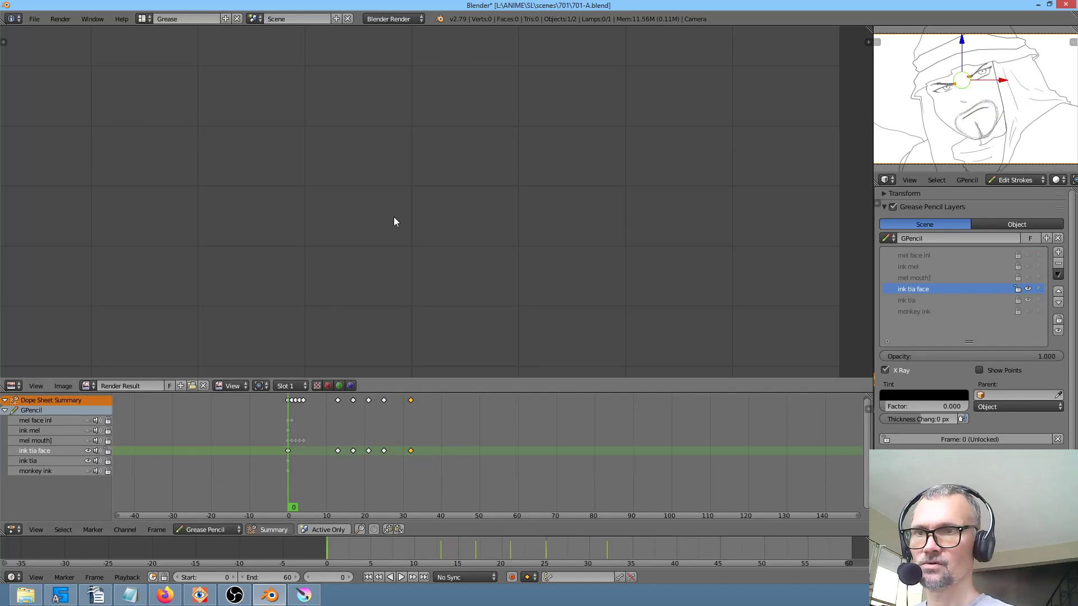
key(shift+F5)
key(alt+a)
mouse_move(292, 474)
mouse_down()
mouse_move(564, 486)
mouse_move(541, 491)
mouse_up()
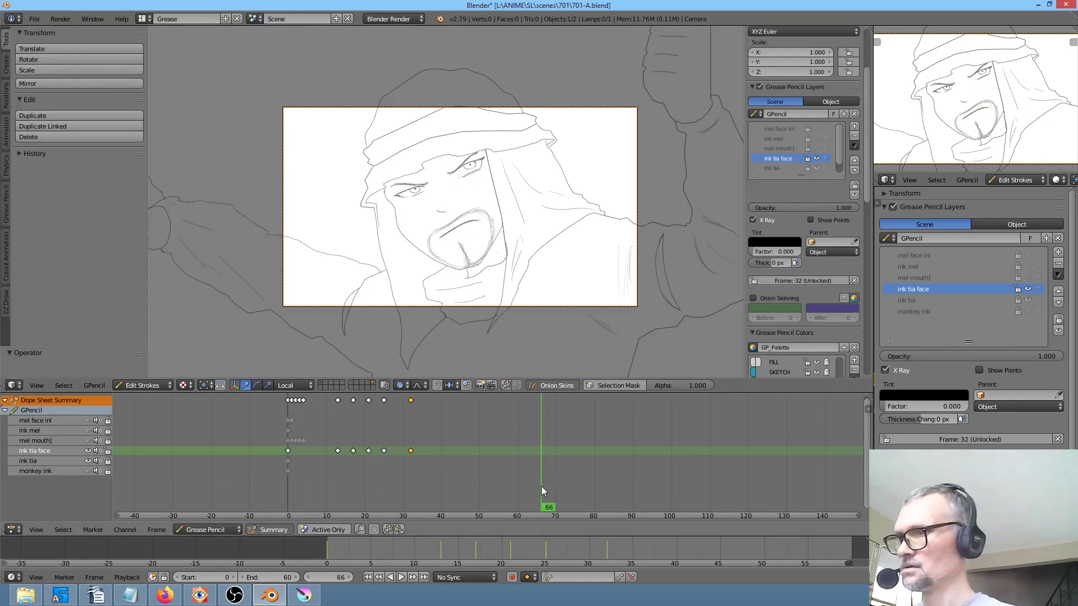
Return to the Default layout and browse for the render output folder in L:\ANIME\SL\scenes\701-A.
key(ctrl+Left)
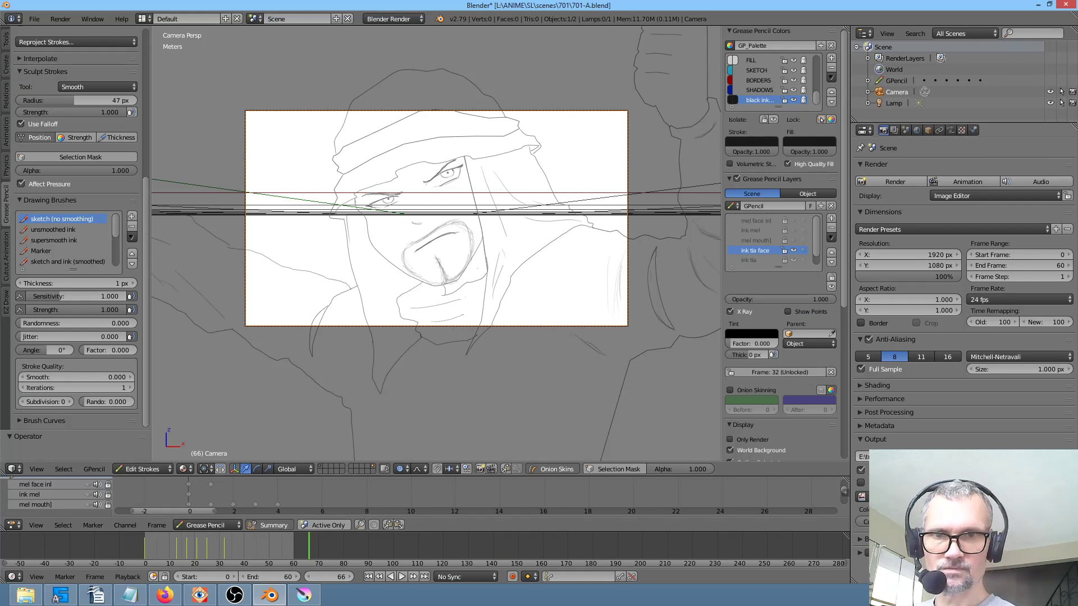
click(1066, 456)
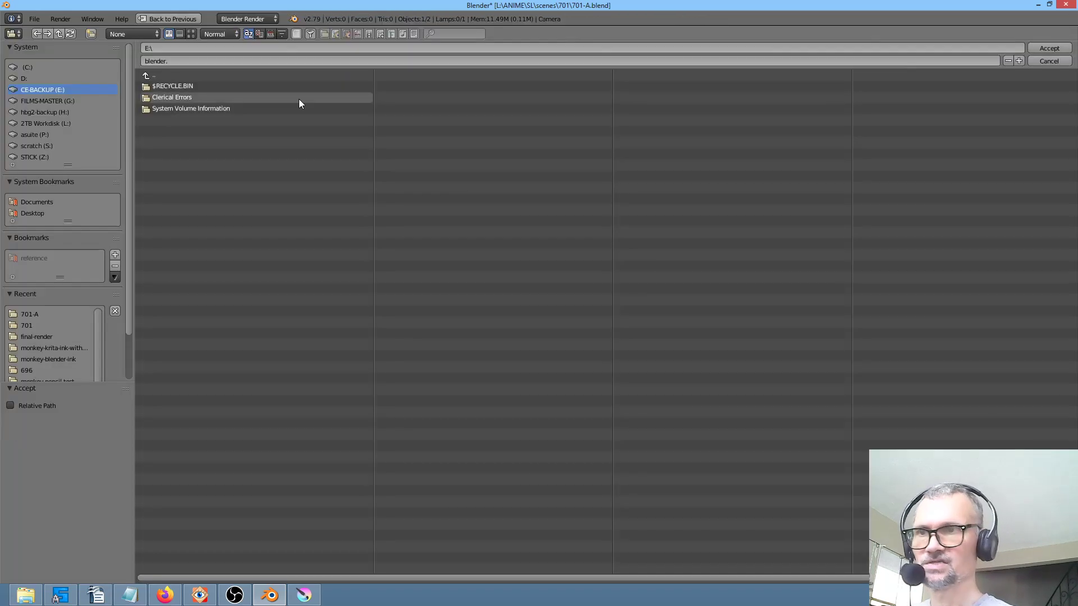
click(58, 122)
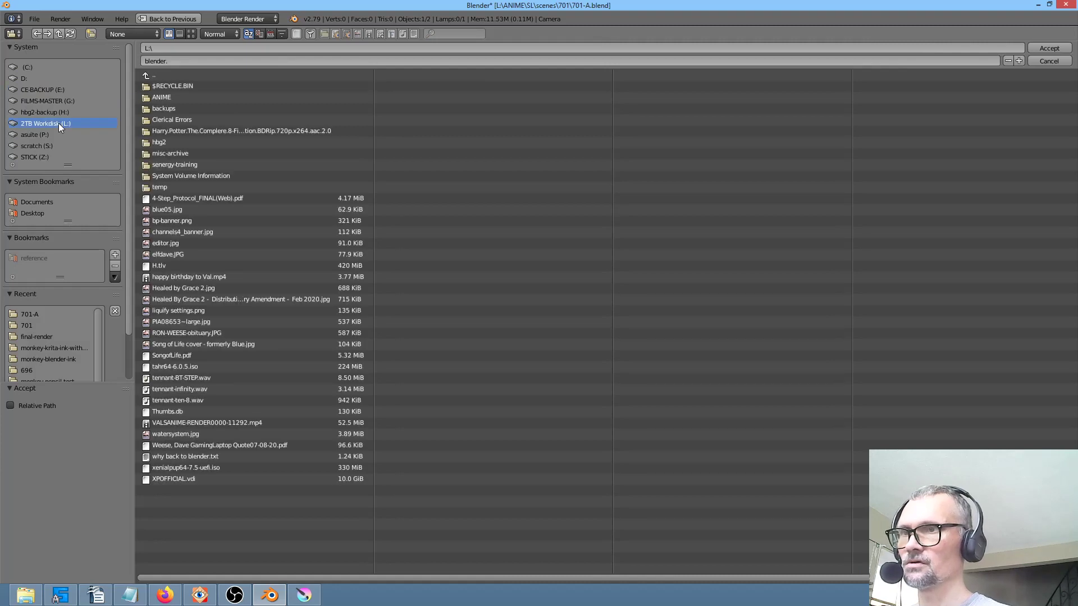
click(159, 97)
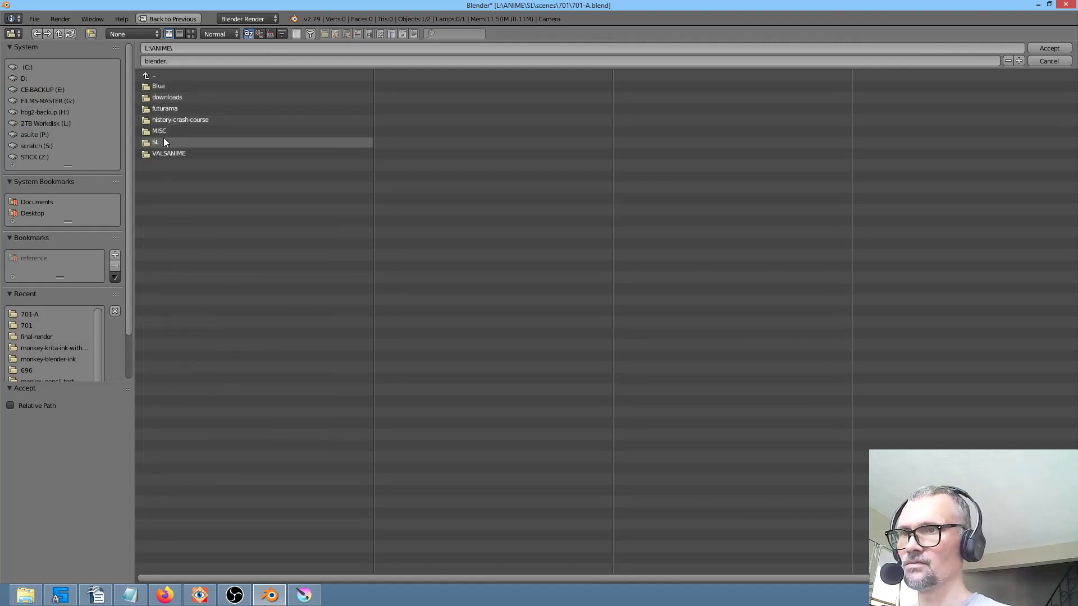
click(163, 141)
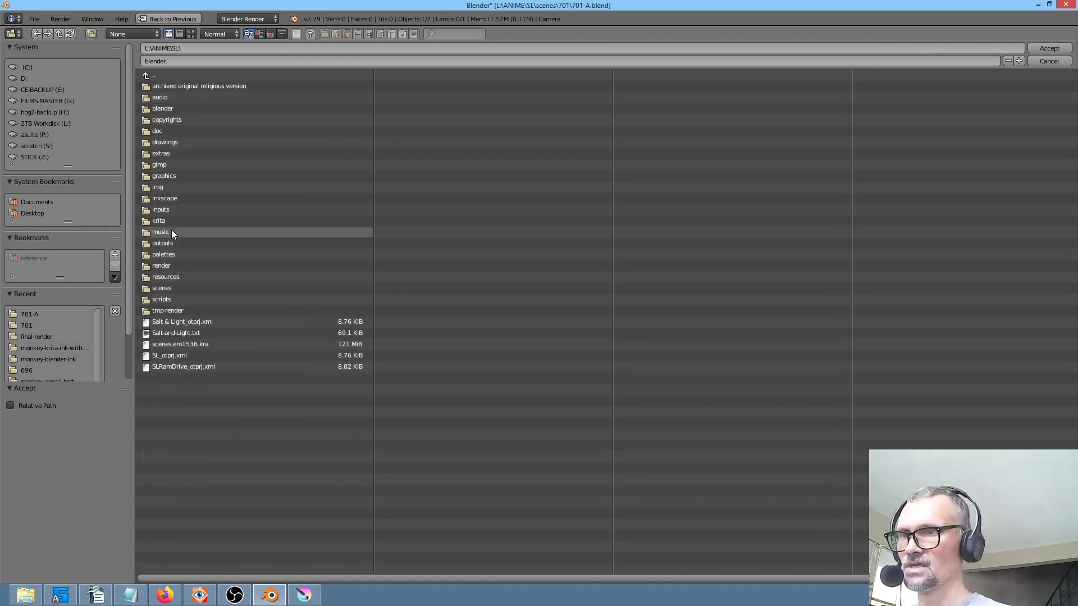
click(175, 289)
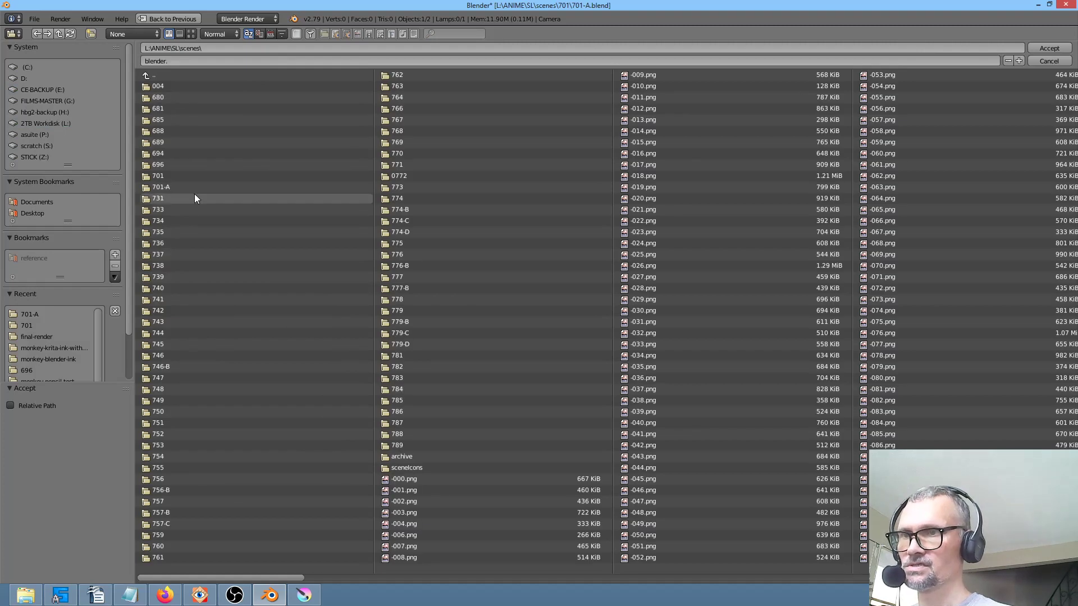
click(179, 187)
Add a LIPSYNC subfolder to the render output path and set the output file name to LIPSYNC._.
click(253, 48)
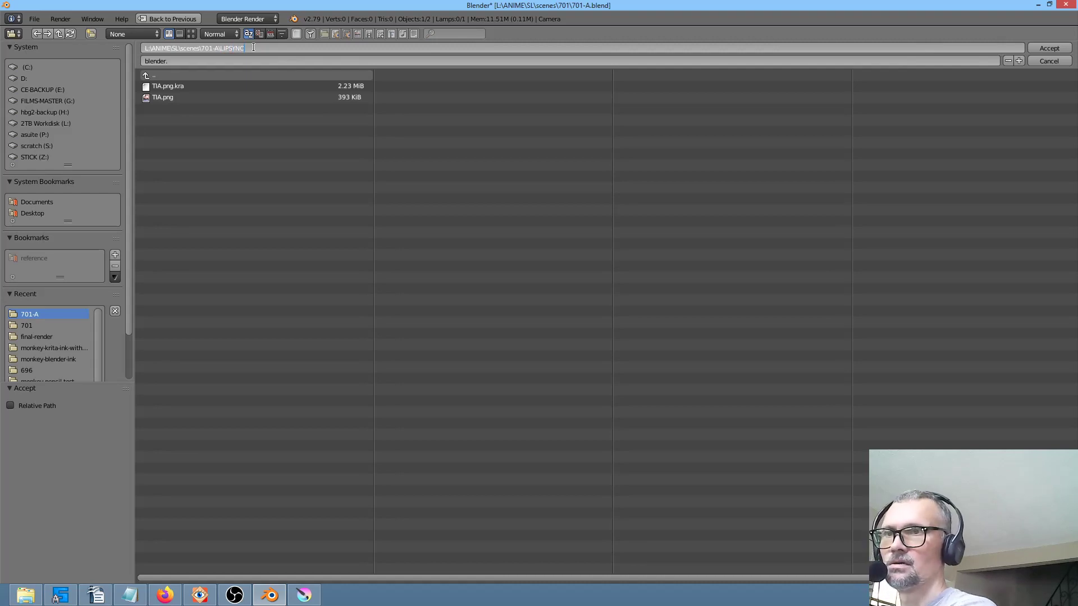
key(Return)
click(255, 47)
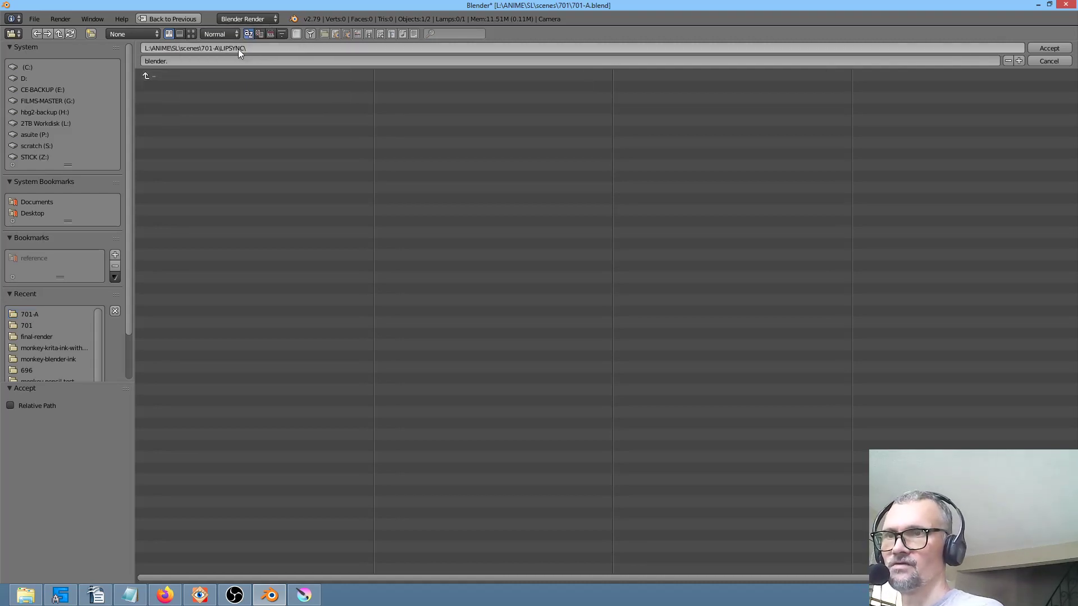
click(210, 57)
key(Home)
key(shift+End)
text(L)
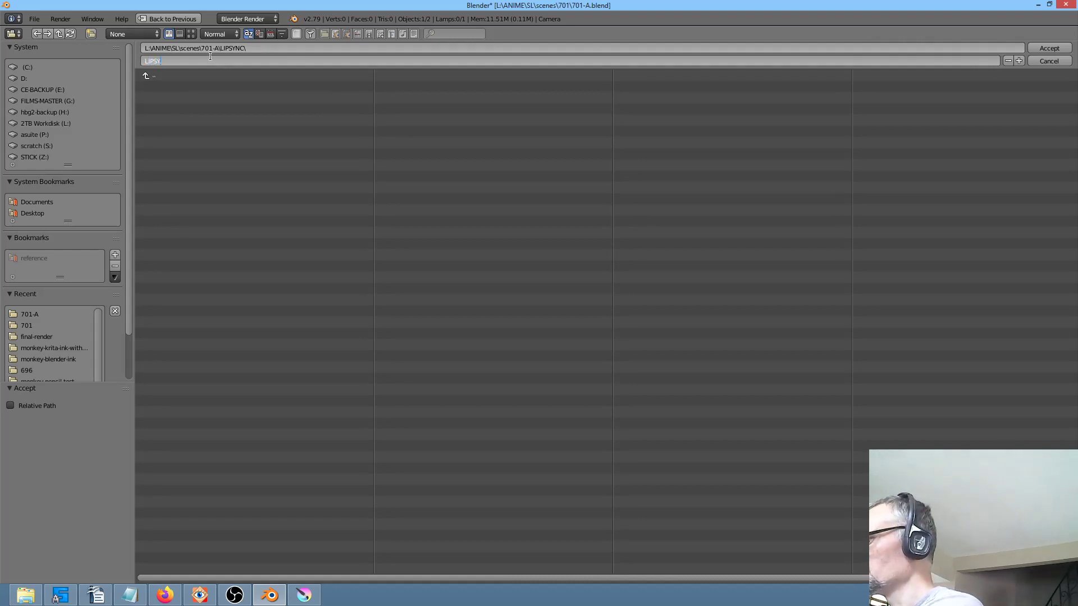
text(IPSYNC._)
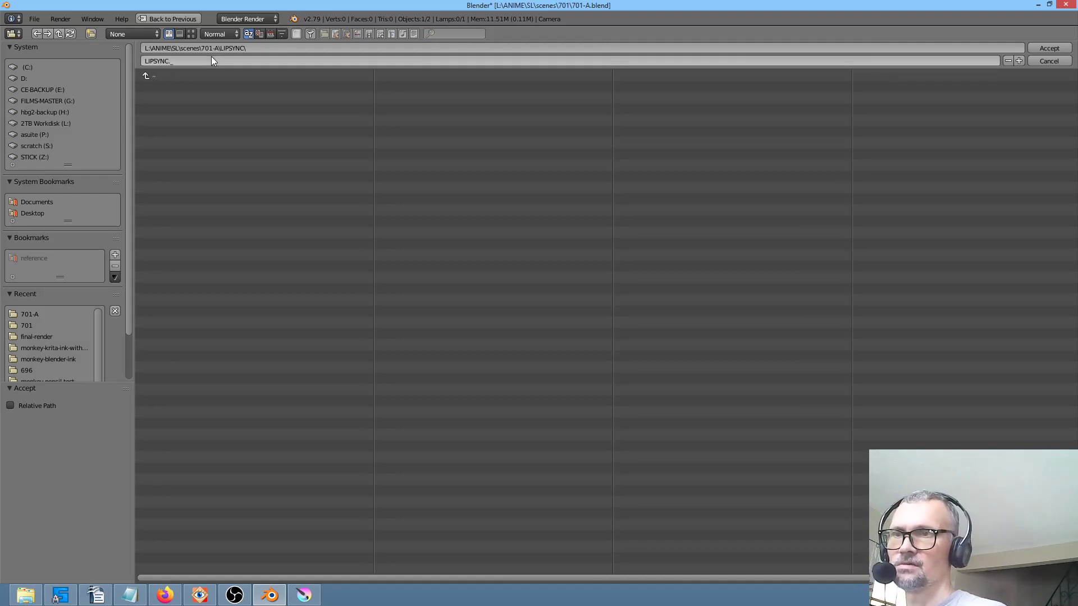
key(Return)
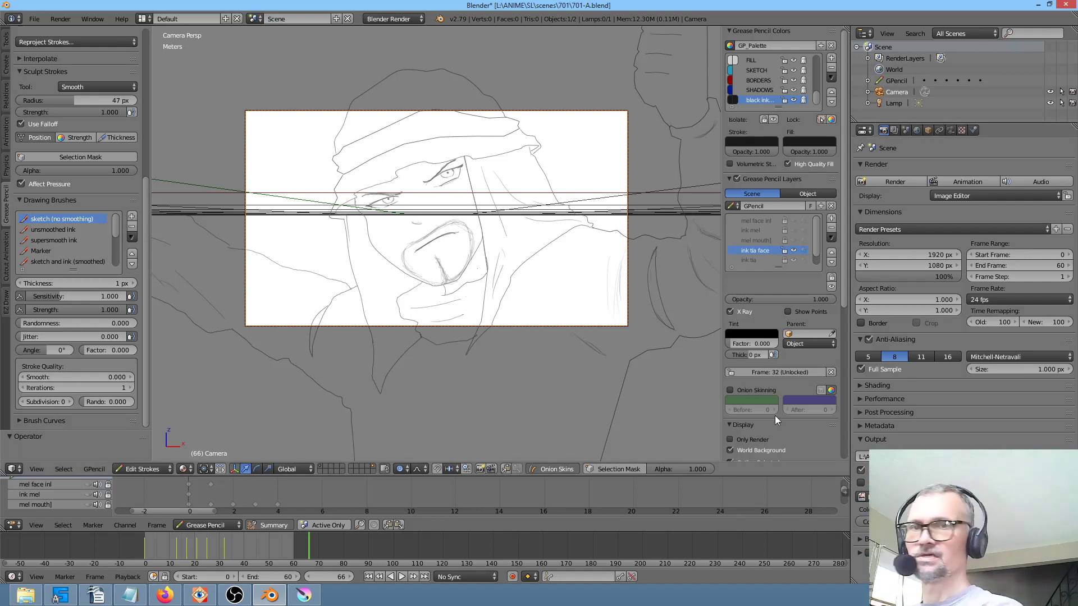
In the Grease layout, hide the ink tia layer and keep only the ink tia face layer visible.
key(ctrl+Right)
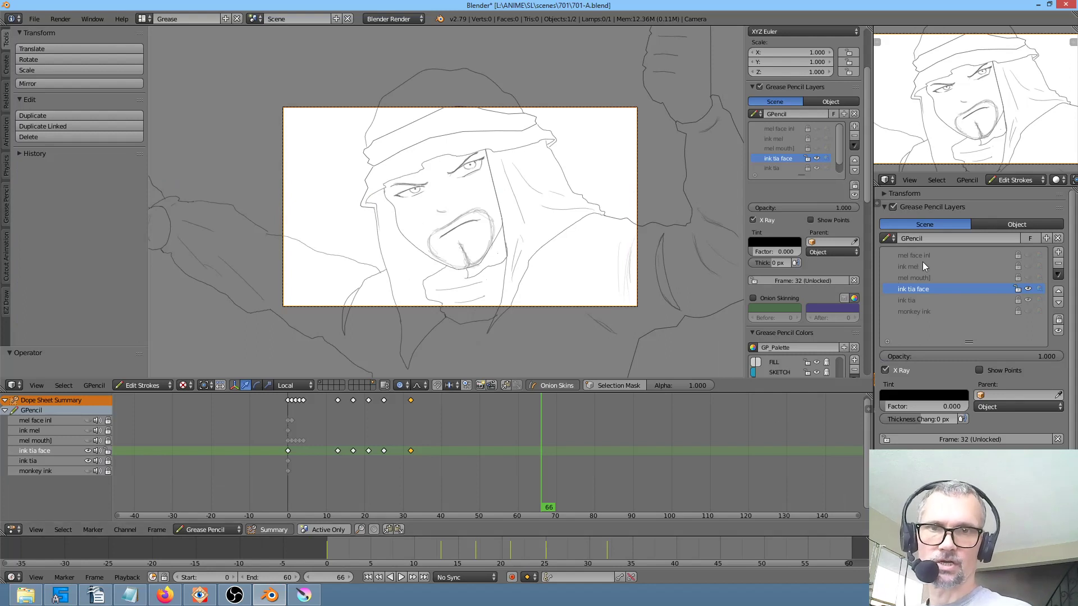
click(1028, 288)
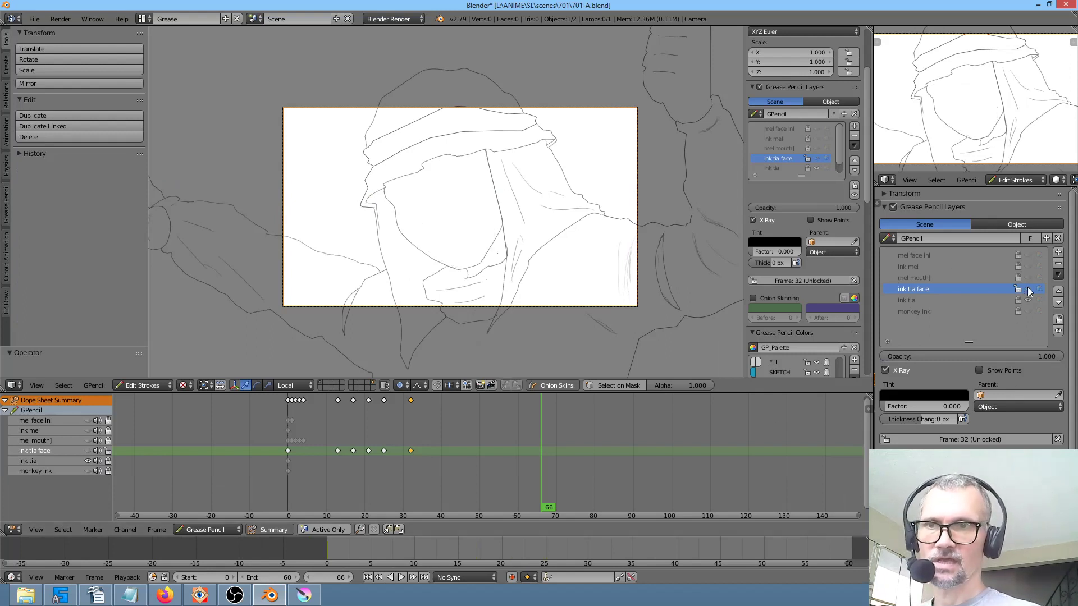
click(1028, 289)
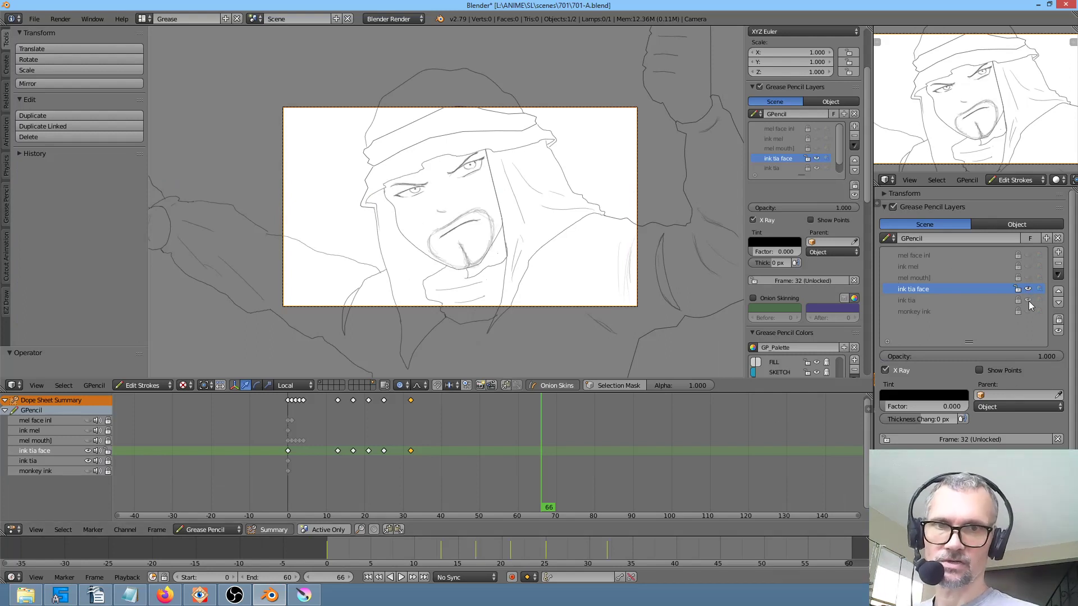
click(1029, 301)
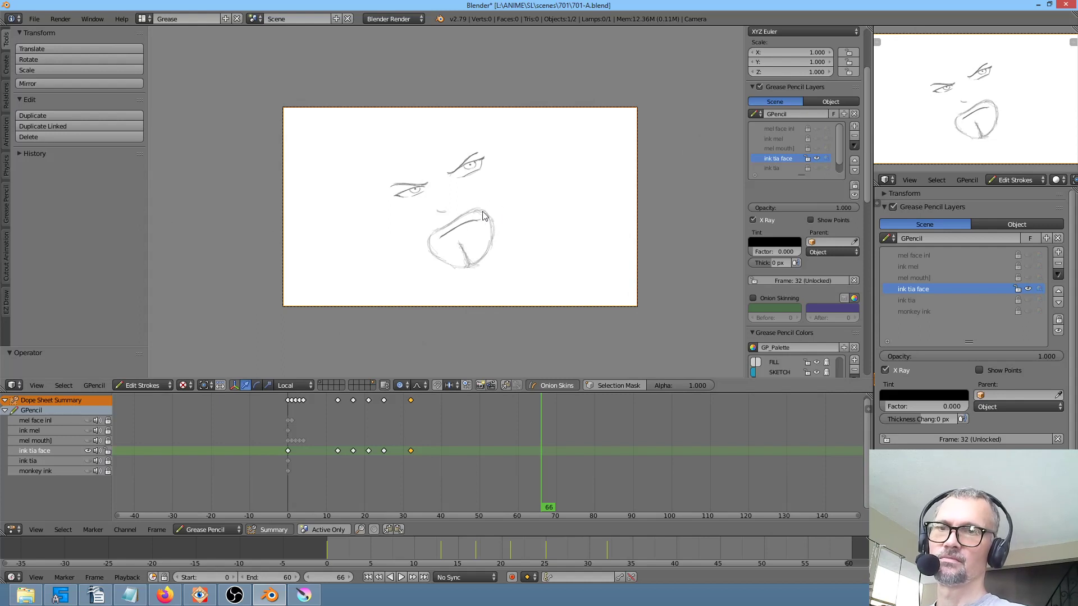
Scrub and play the isolated face animation from frame 0 to check the mouth movement.
mouse_move(456, 450)
mouse_down()
mouse_move(308, 449)
mouse_move(435, 453)
mouse_up()
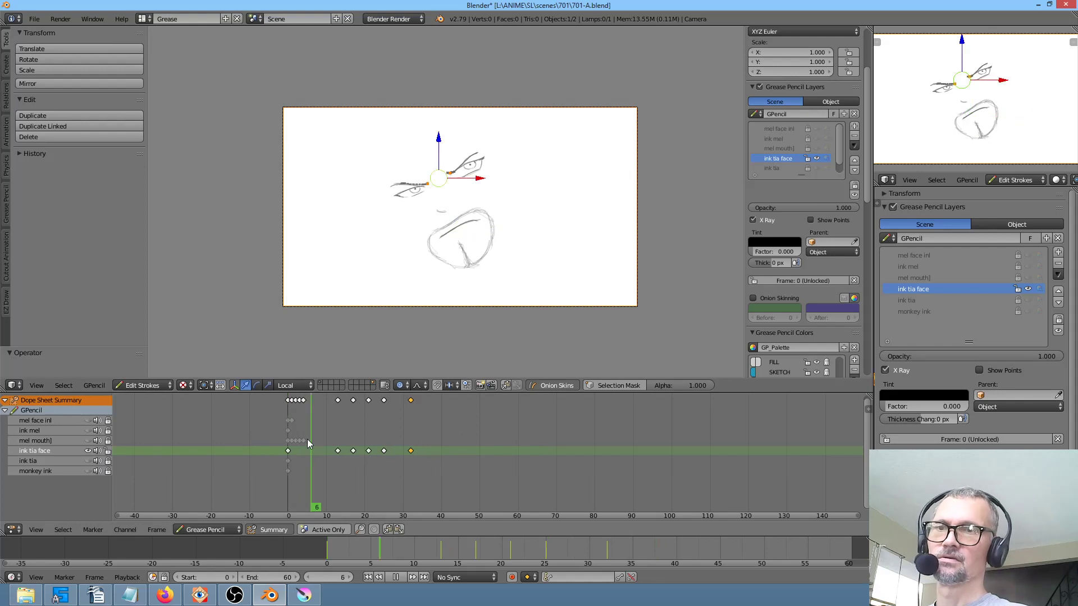
key(Escape)
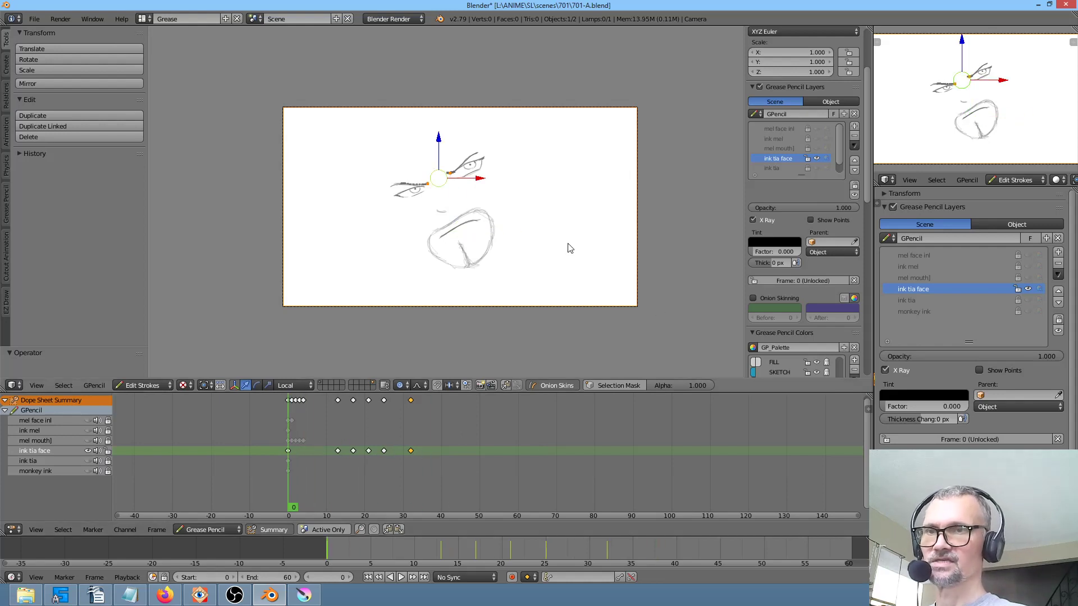
click(37, 20)
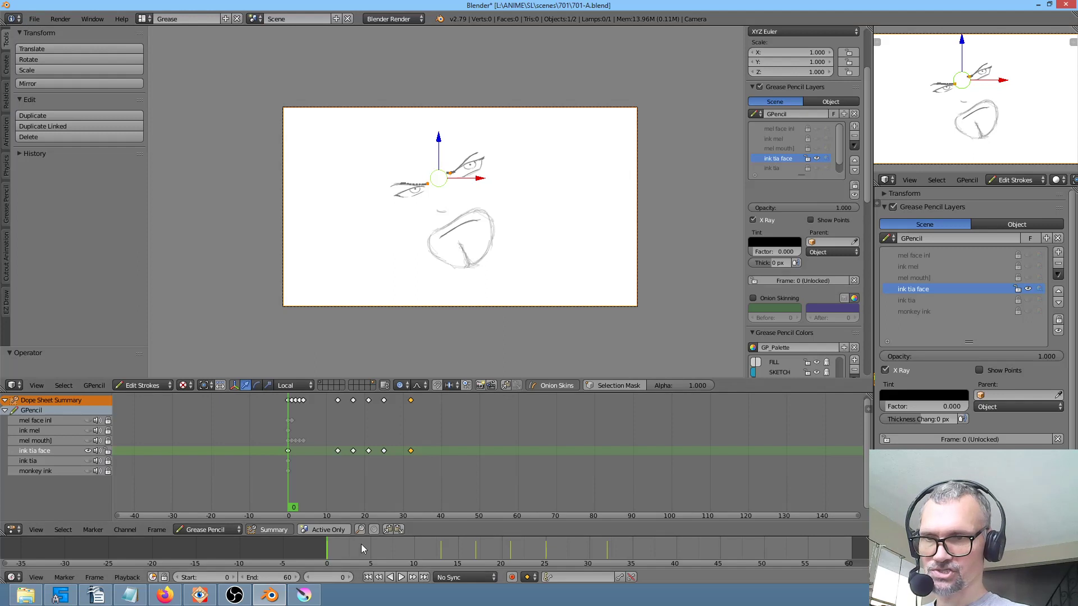
key(alt+a)
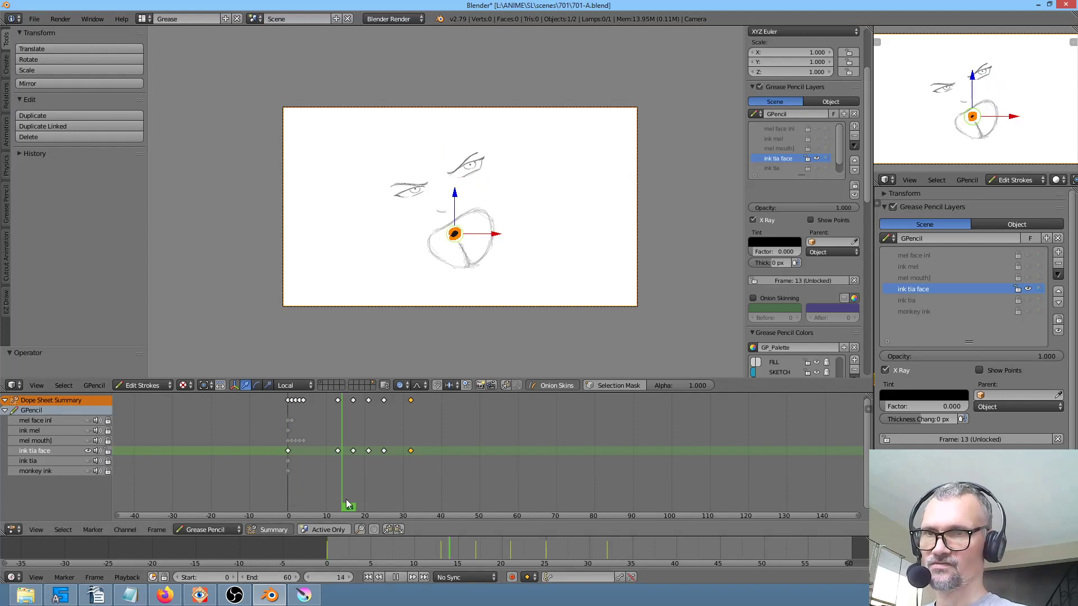
mouse_move(449, 505)
mouse_down()
mouse_move(543, 506)
mouse_move(443, 506)
mouse_move(249, 479)
mouse_up()
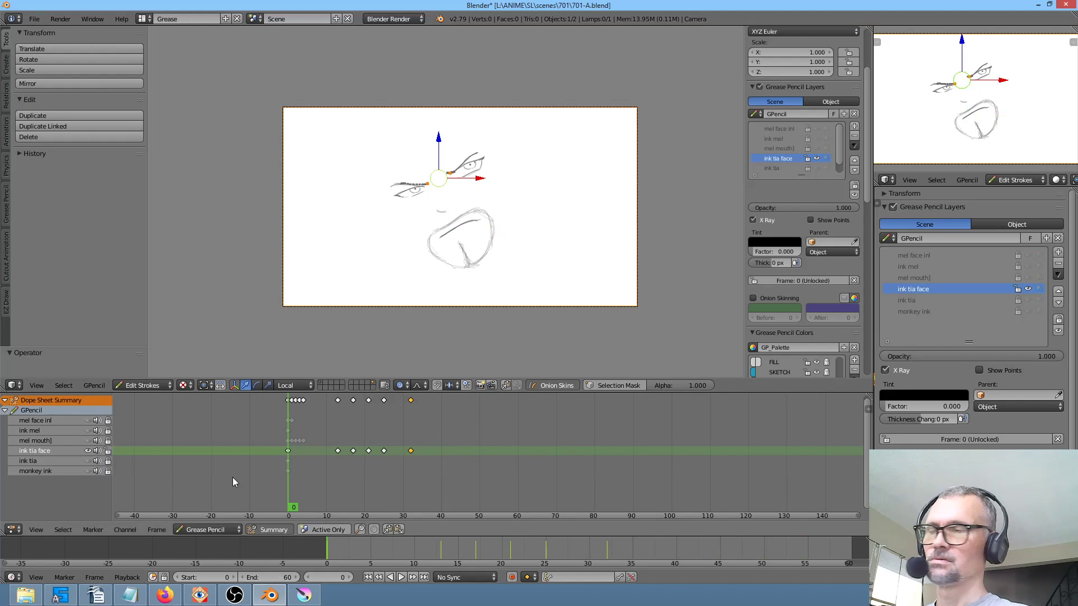
key(alt+a)
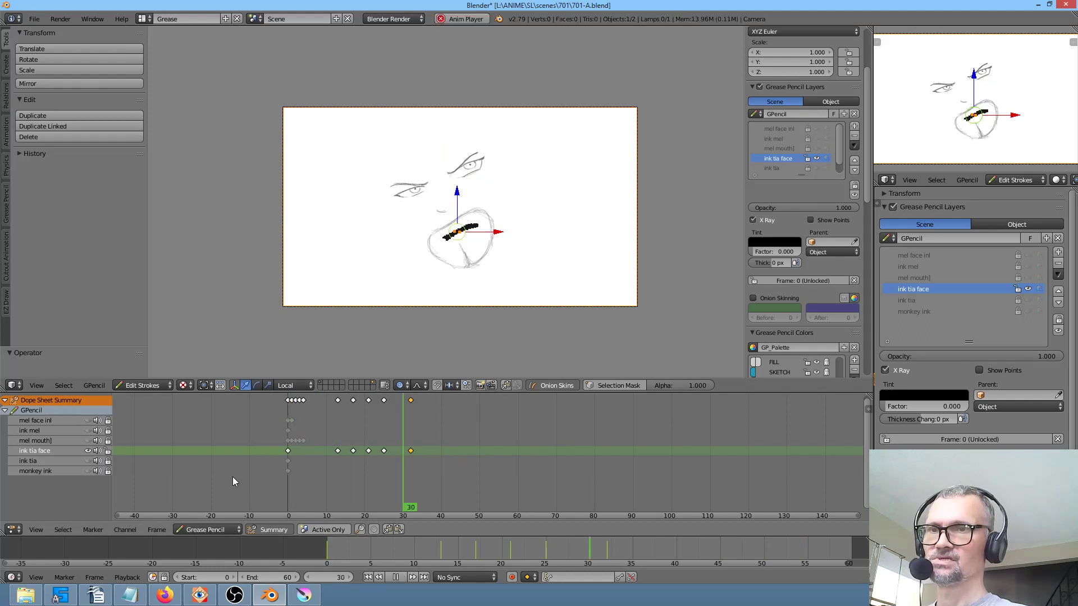
key(alt+a)
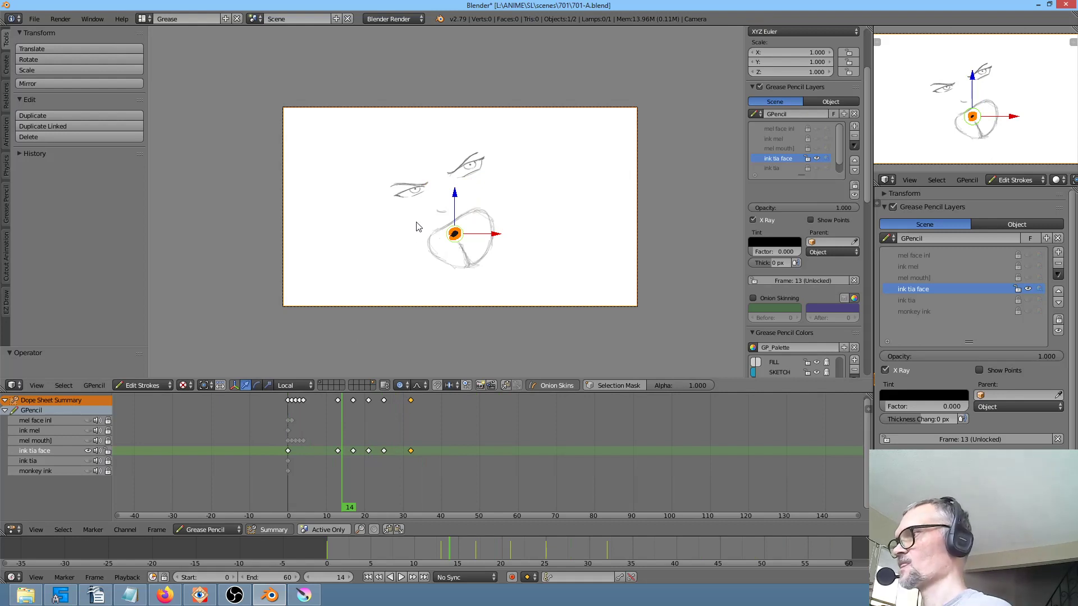
Render the animation of the isolated face layer.
key(ctrl+F12)
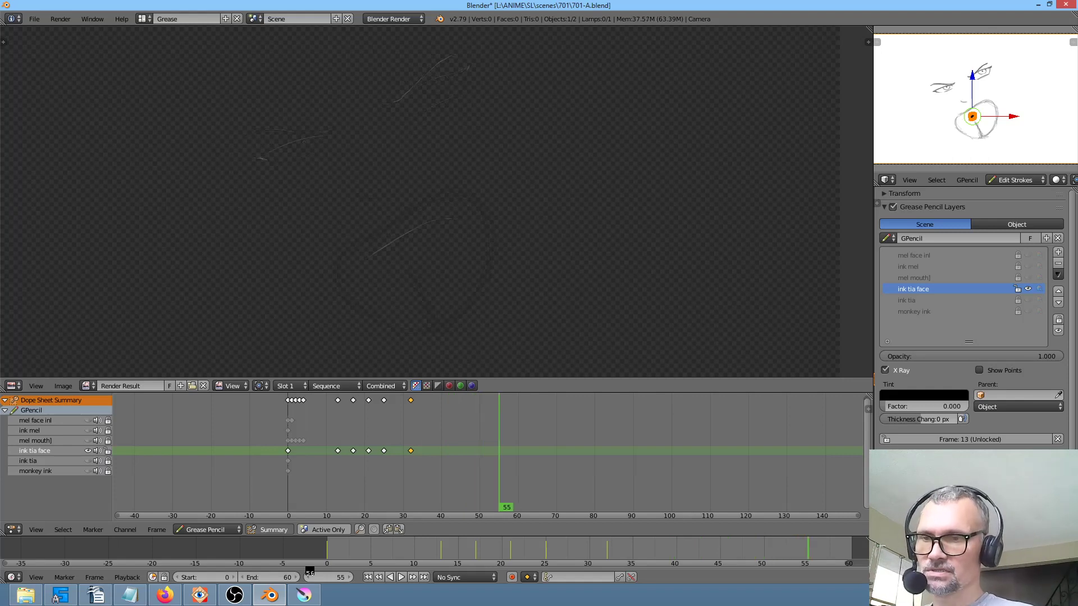
Switch to Krita with TIA.png and open the Performance page of its configuration.
mouse_move(314, 599)
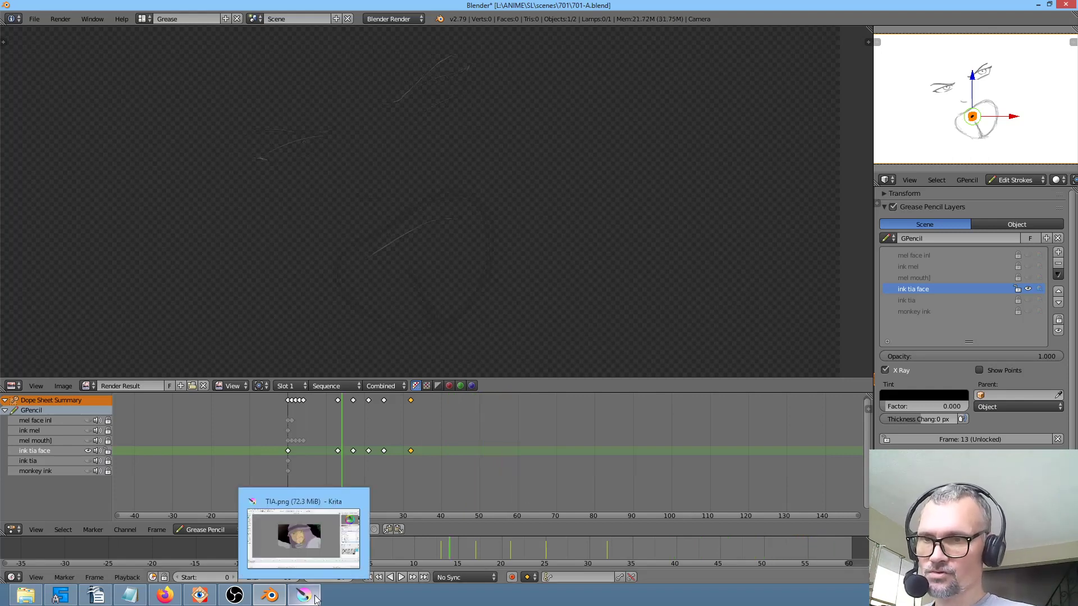
click(316, 598)
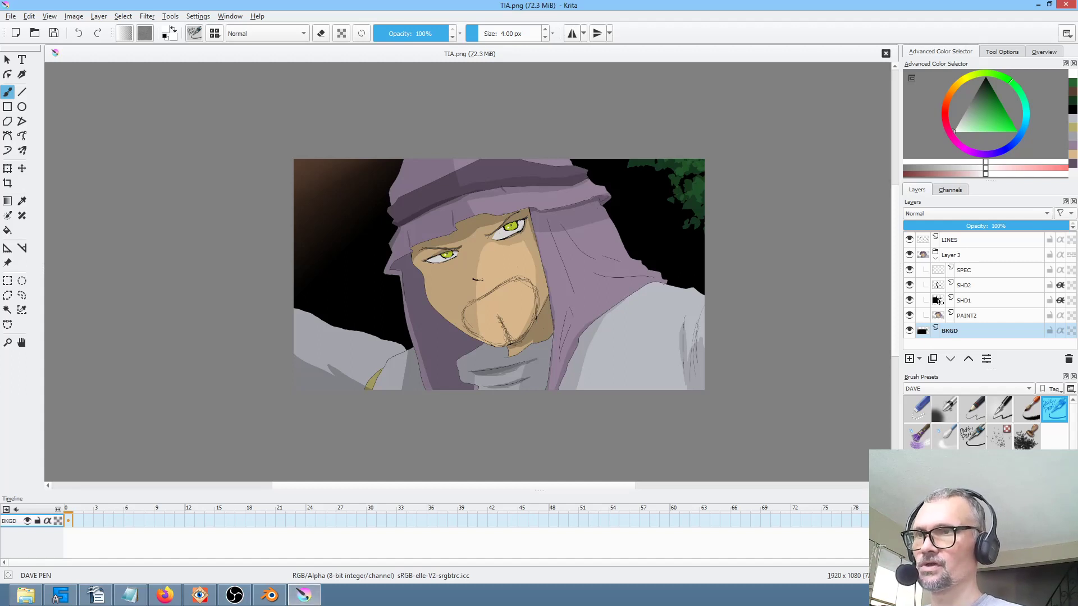
click(197, 16)
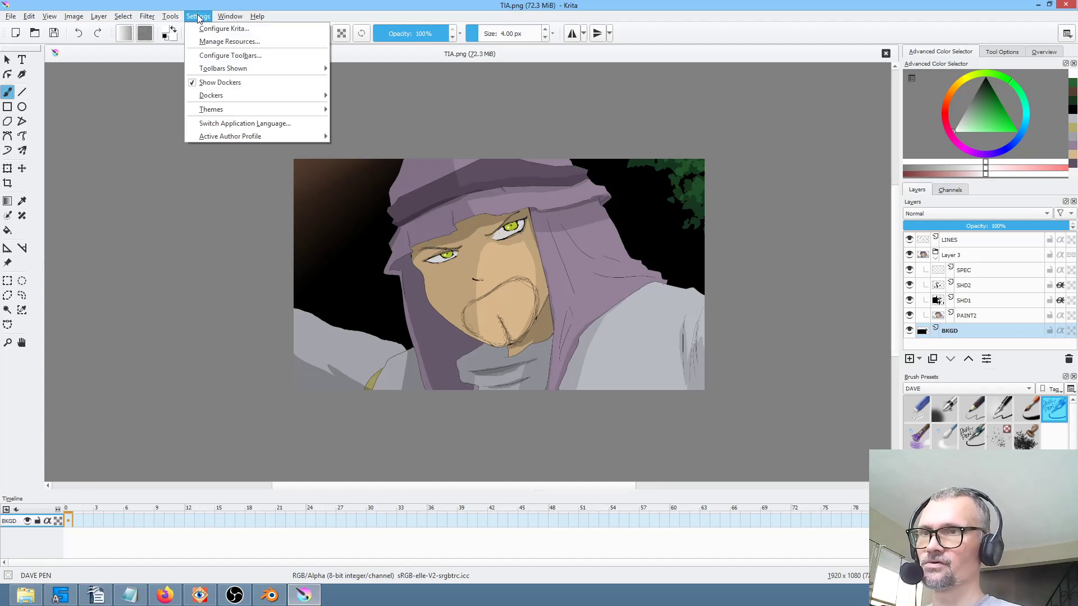
click(207, 27)
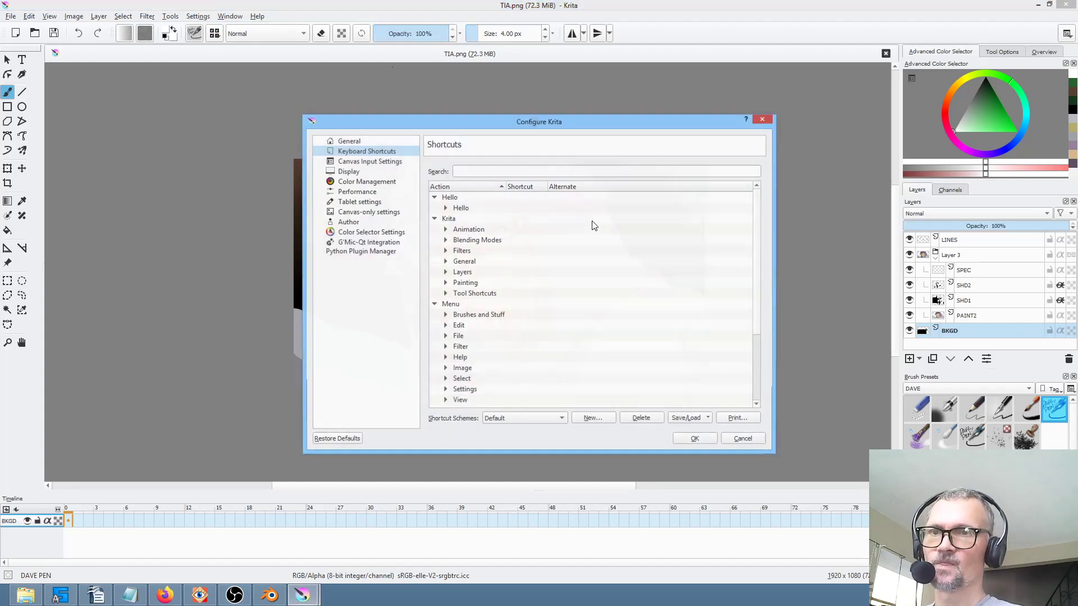
click(363, 141)
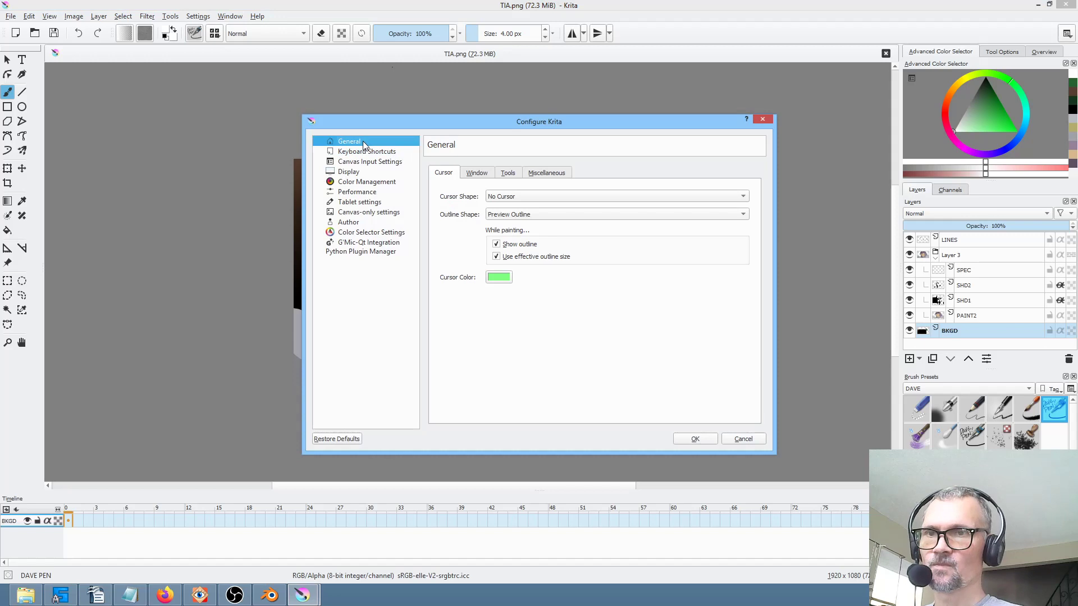
click(378, 192)
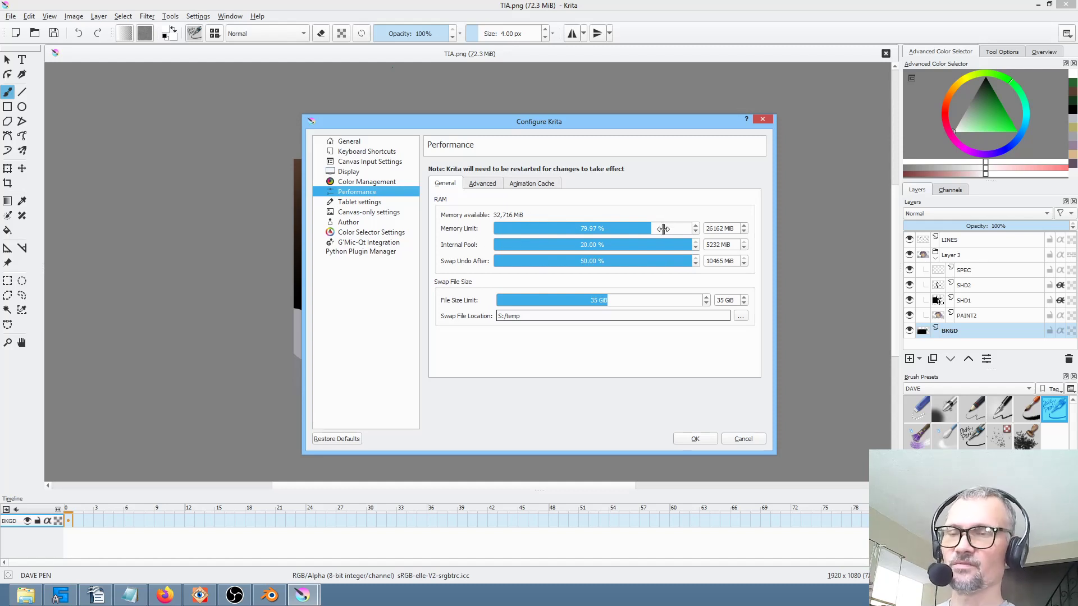
Accept the Performance settings and select the LINES layer.
click(694, 438)
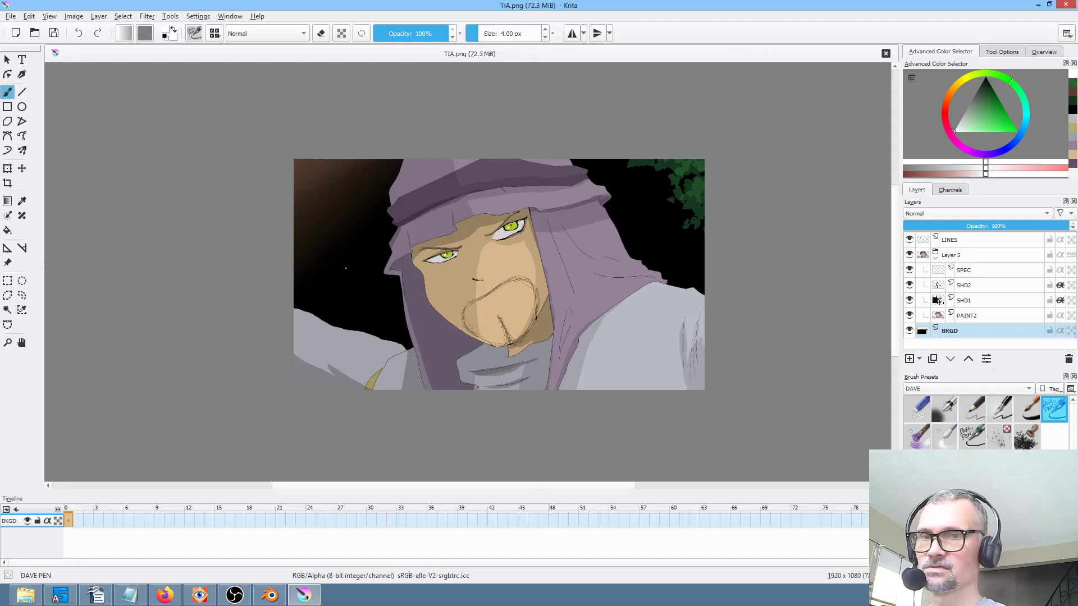
click(976, 245)
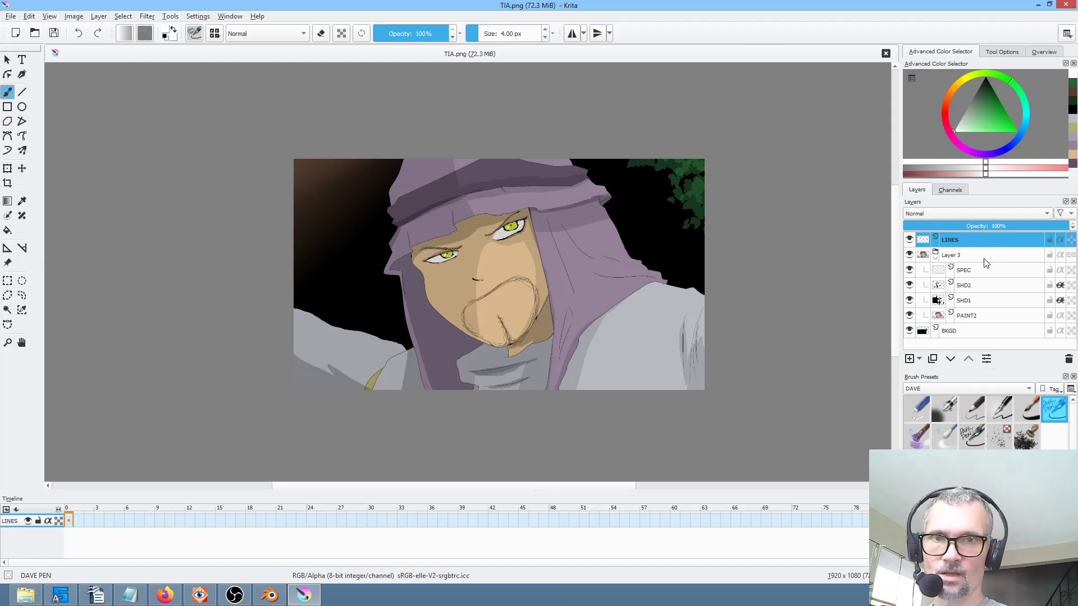
click(9, 17)
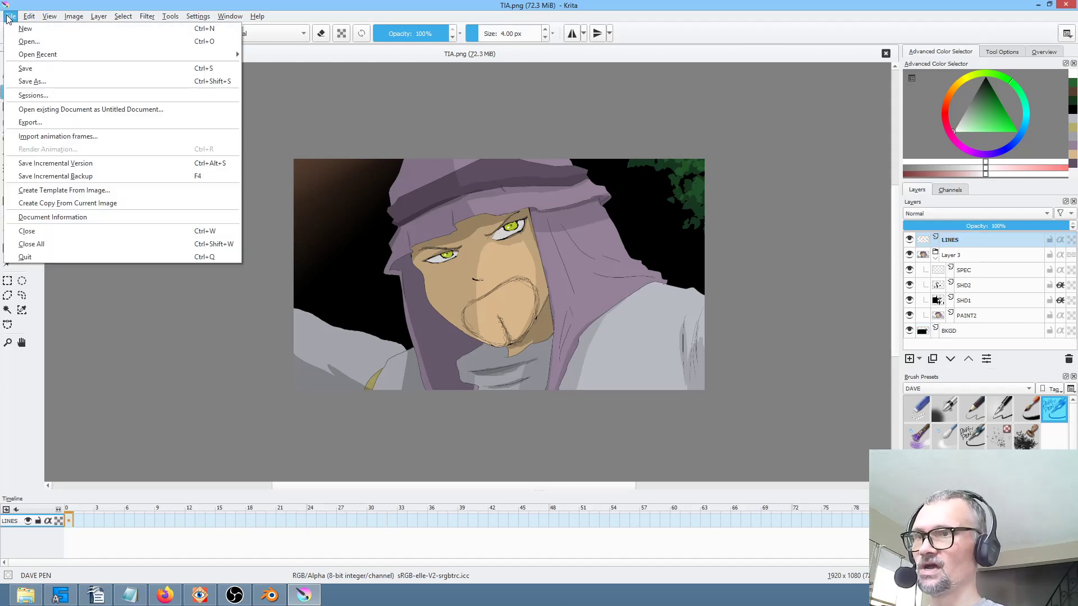
click(58, 136)
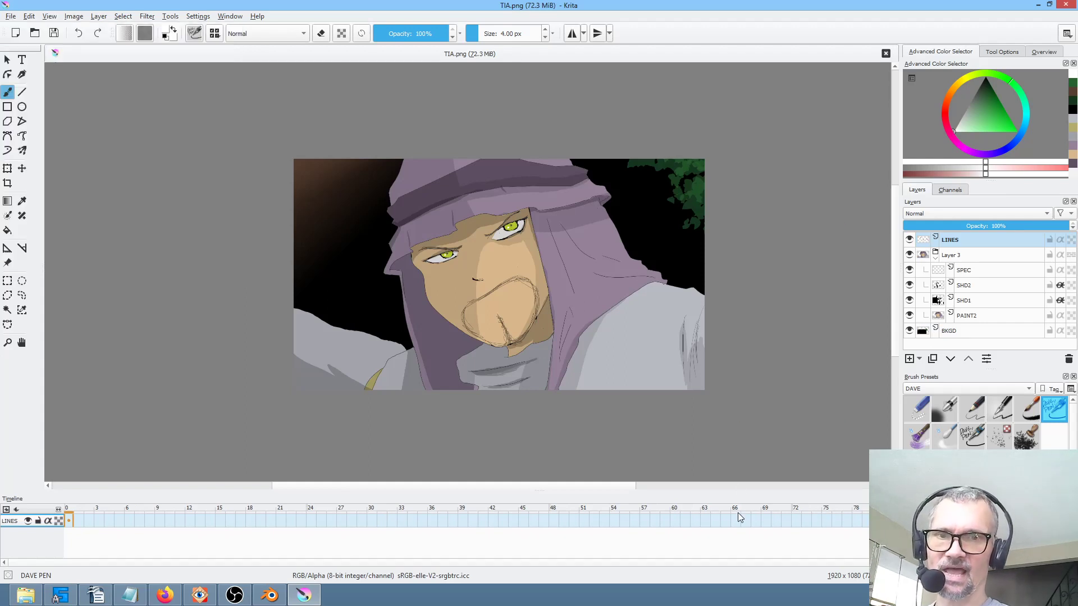
Add a new paint layer above LINES and name it LIPSYNC.
click(908, 358)
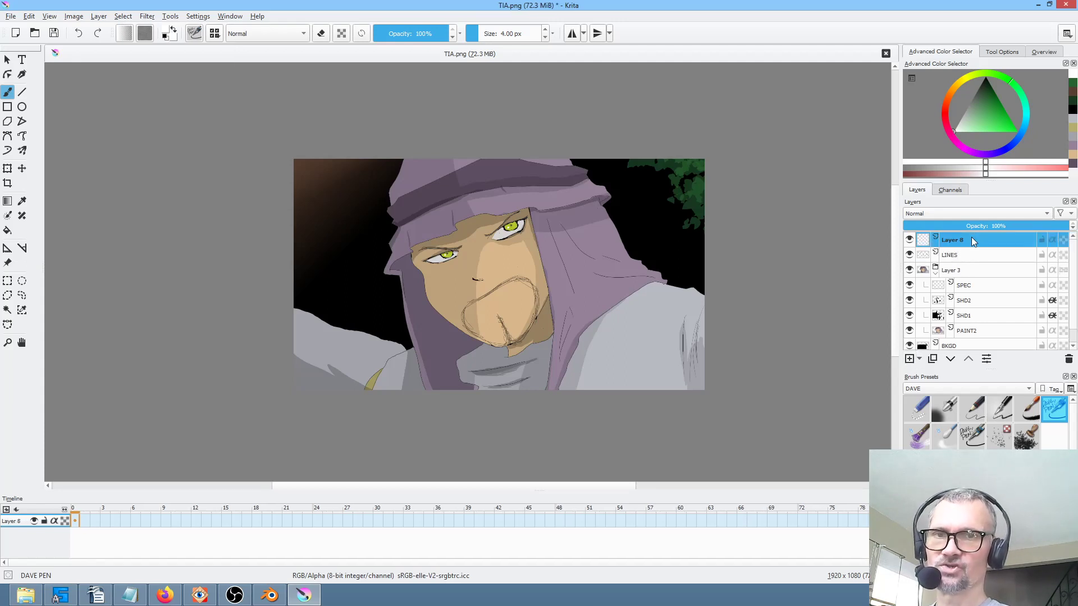
double_click(973, 241)
text(LIP)
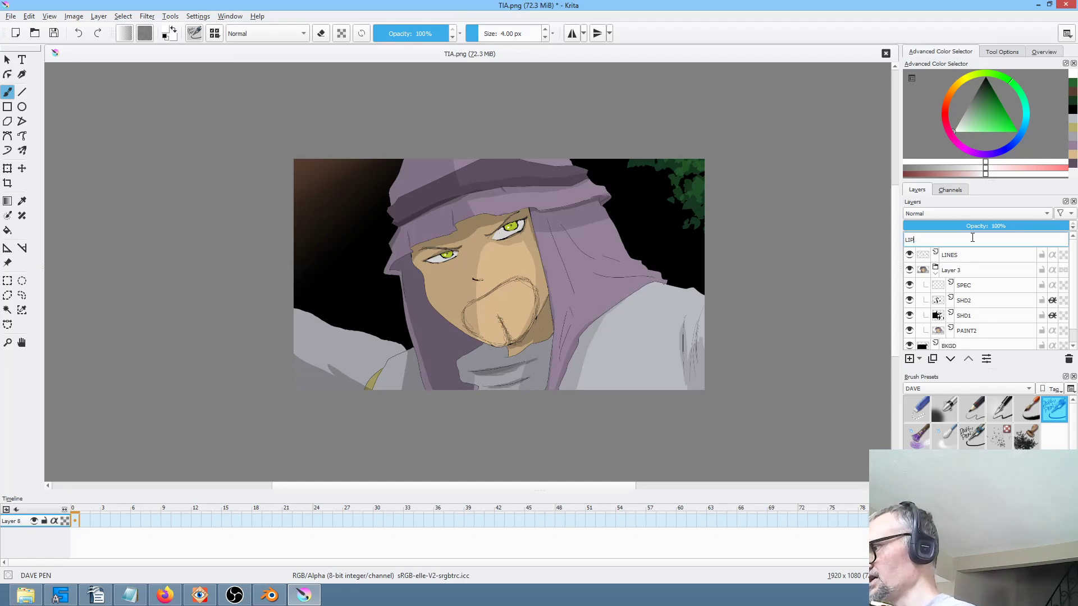
text(SYNC)
key(Return)
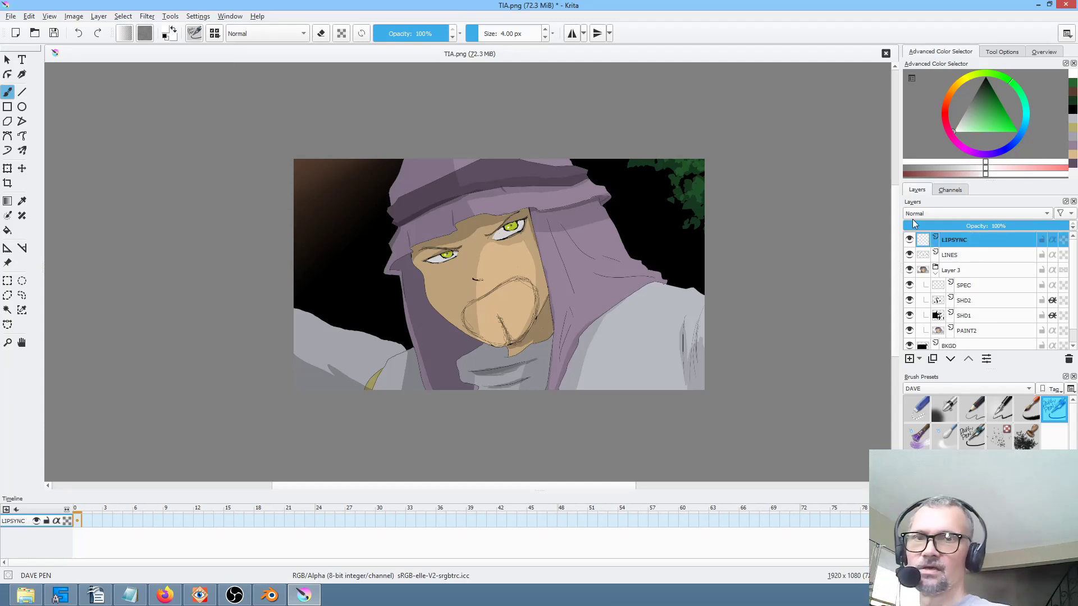
Import all PNG frames from the scenes/701-A/LIPSYNC folder as animation frames, starting at 0 with step 1.
click(7, 16)
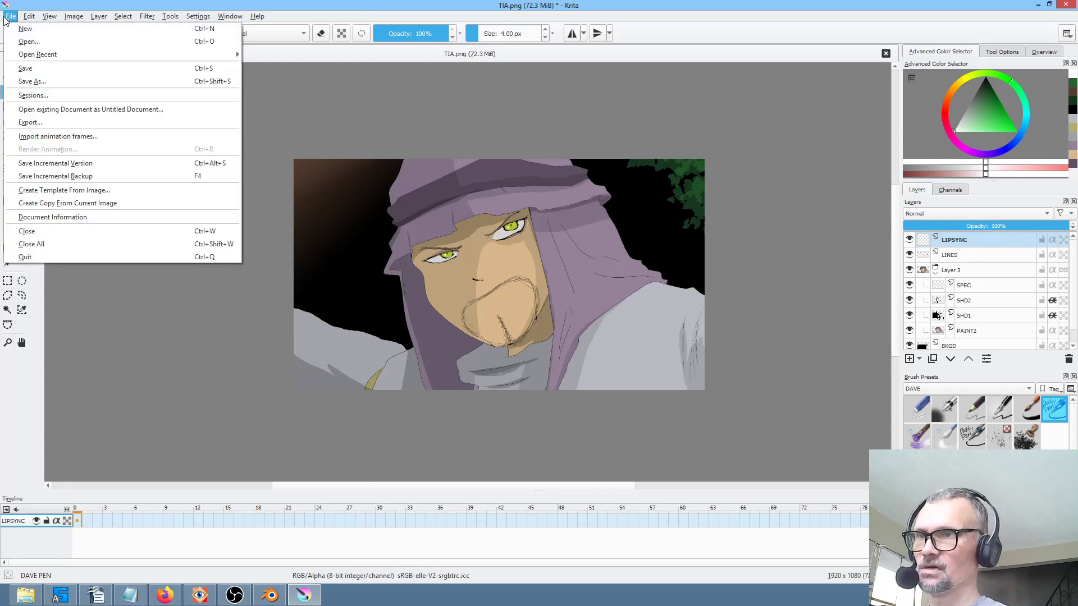
click(99, 134)
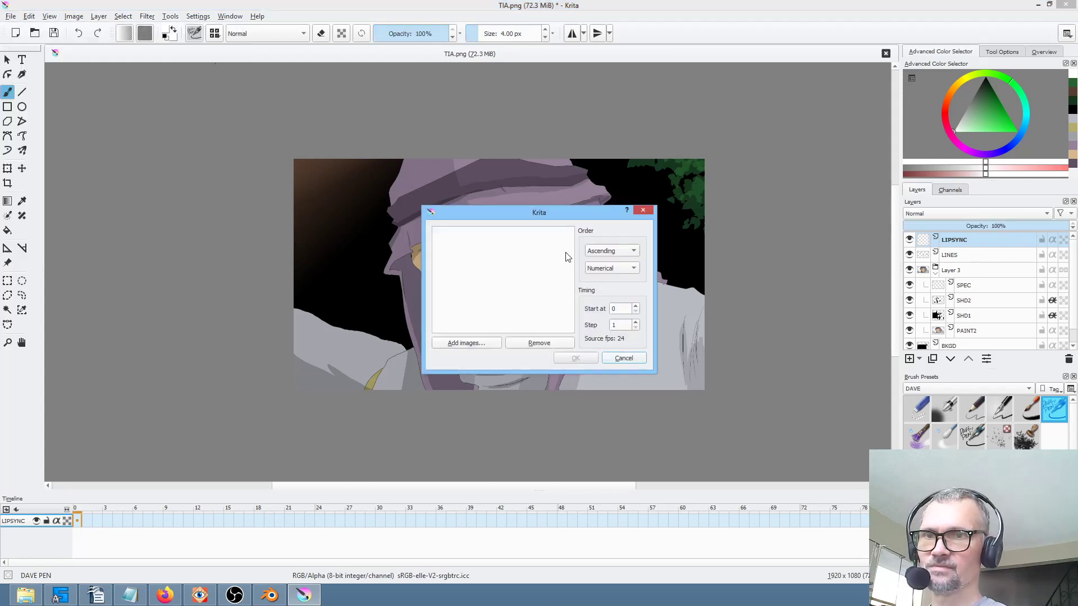
click(466, 342)
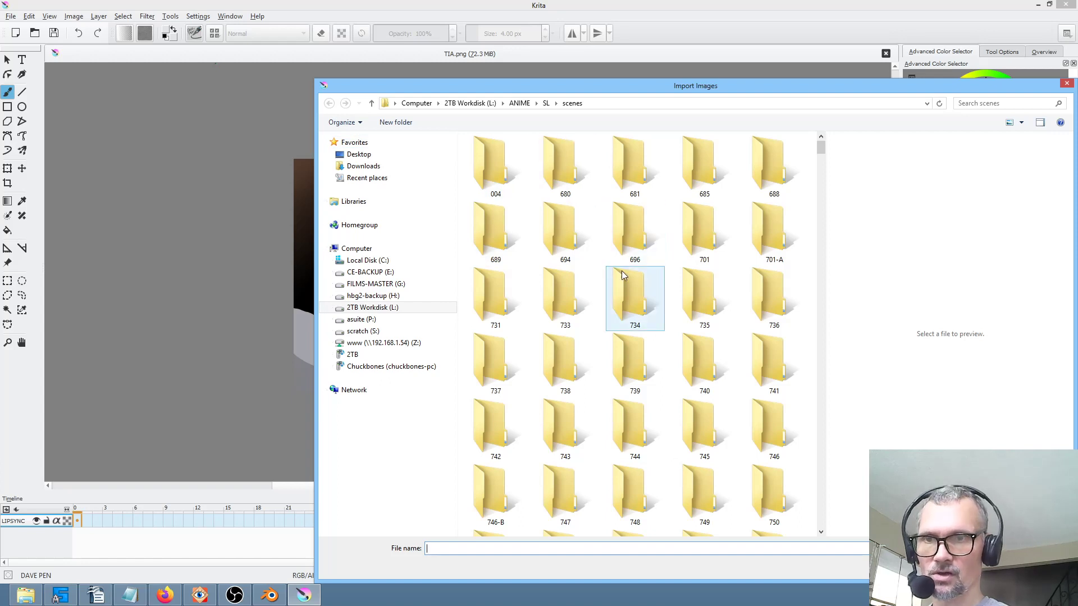
double_click(766, 231)
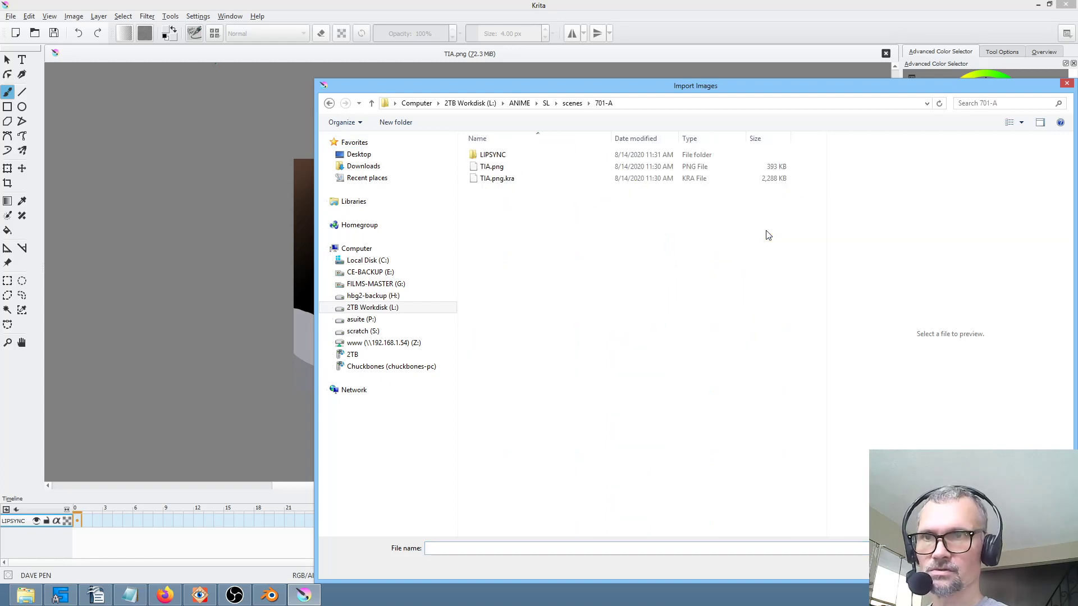
double_click(496, 149)
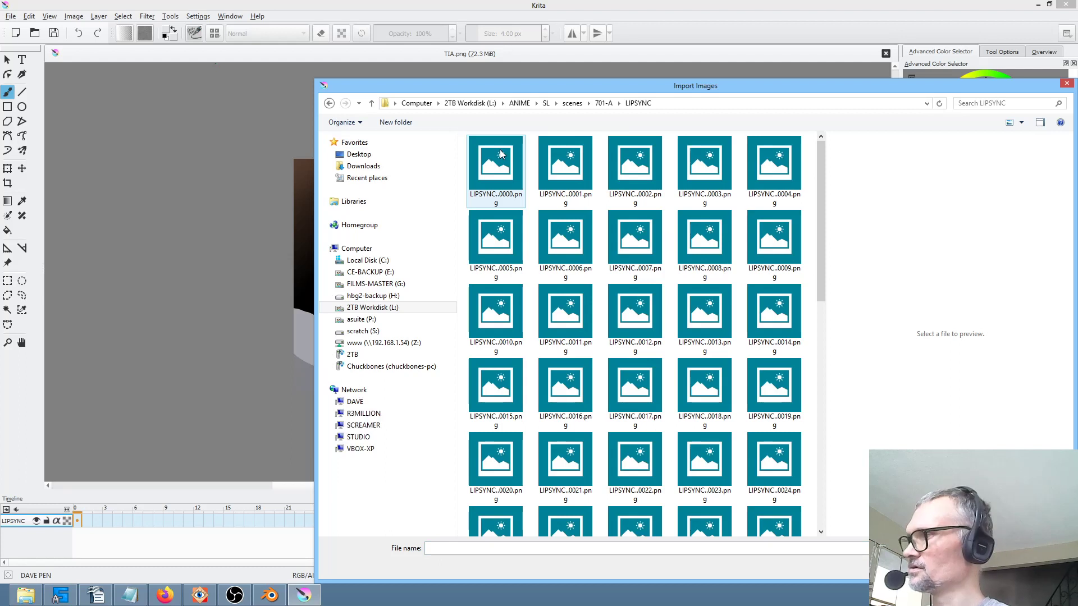
key(ctrl+a)
key(Return)
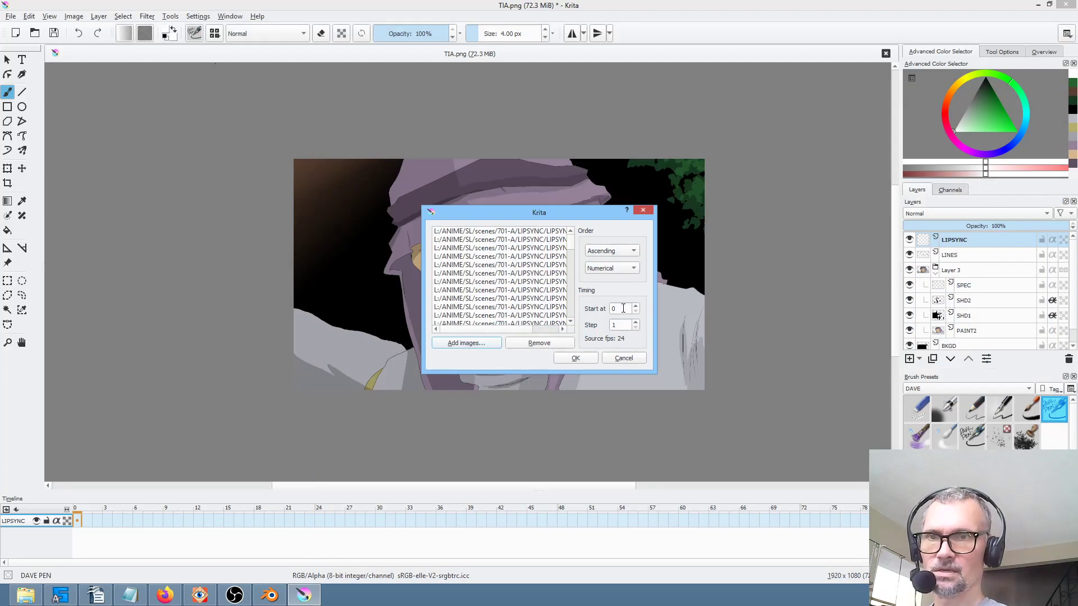
click(576, 359)
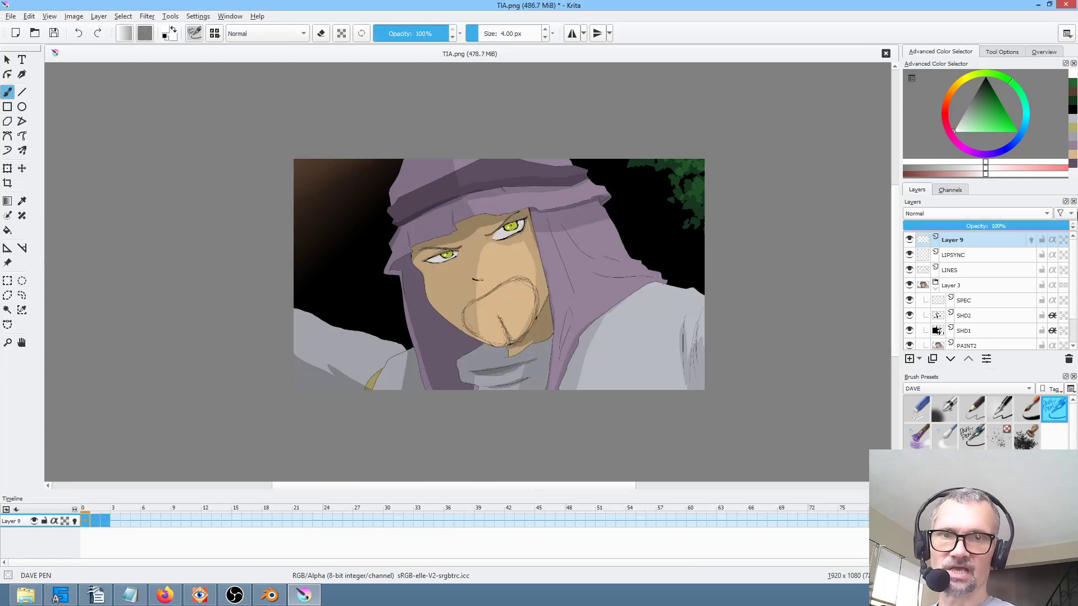
Delete the empty LIPSYNC layer and rename the layer with the imported frames LIPSYNC.
click(1002, 257)
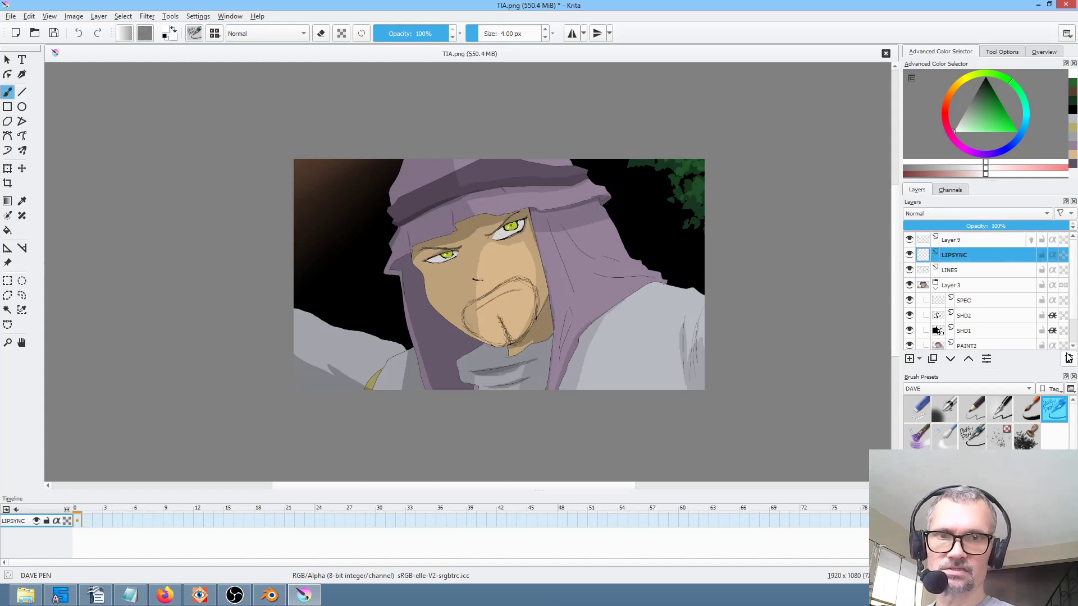
click(1068, 359)
double_click(989, 240)
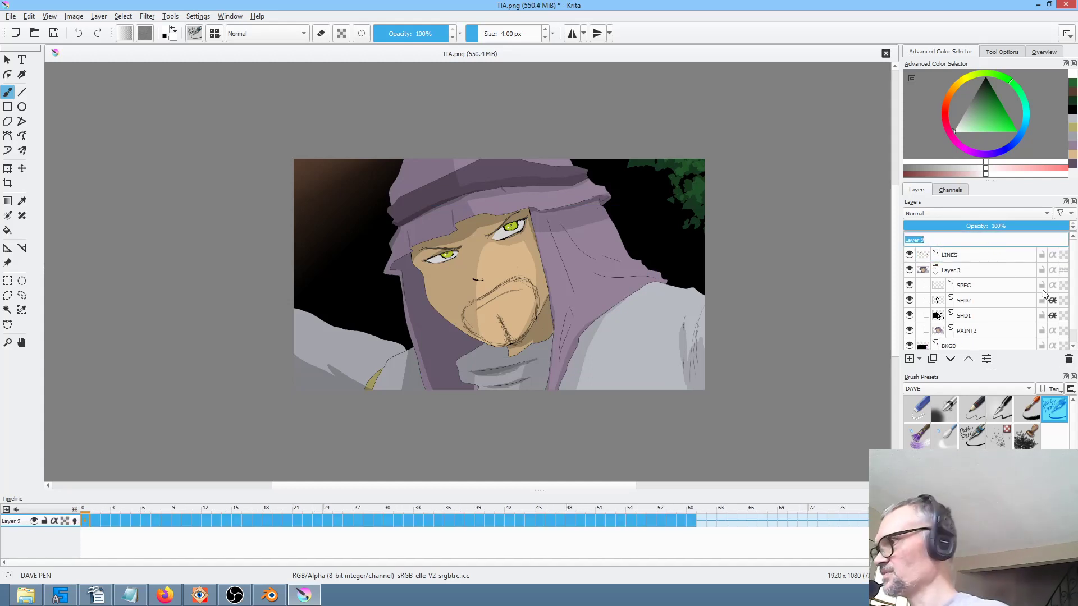
text(LIPSYNC)
key(Return)
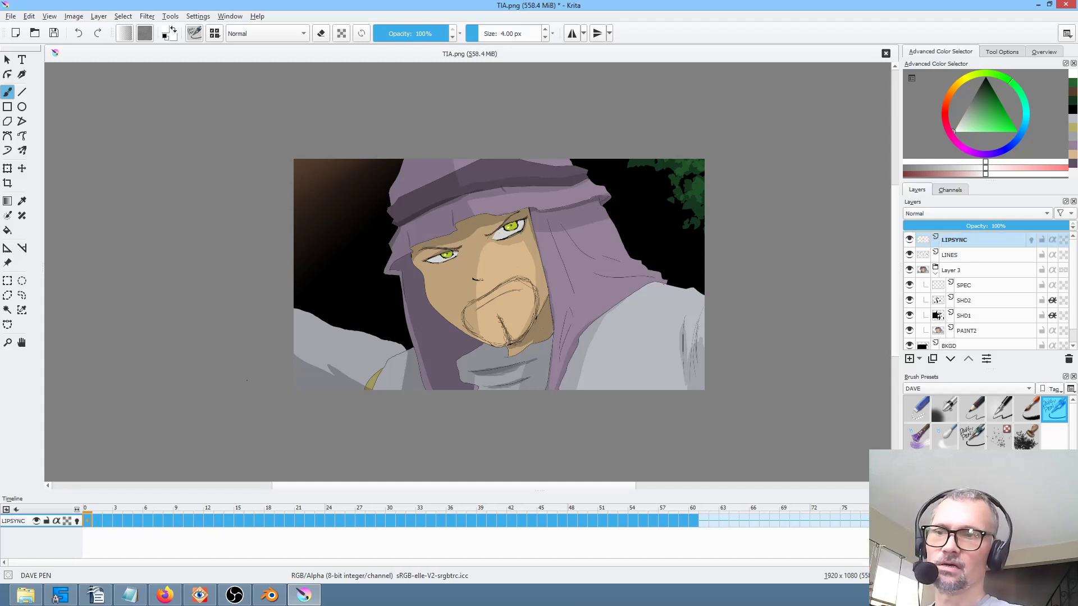
Scrub the first imported frames on the timeline and put the LIPSYNC layer into a new group.
mouse_move(92, 507)
mouse_down()
mouse_move(528, 511)
mouse_move(7, 455)
mouse_move(416, 479)
mouse_move(123, 480)
mouse_move(1, 463)
mouse_up()
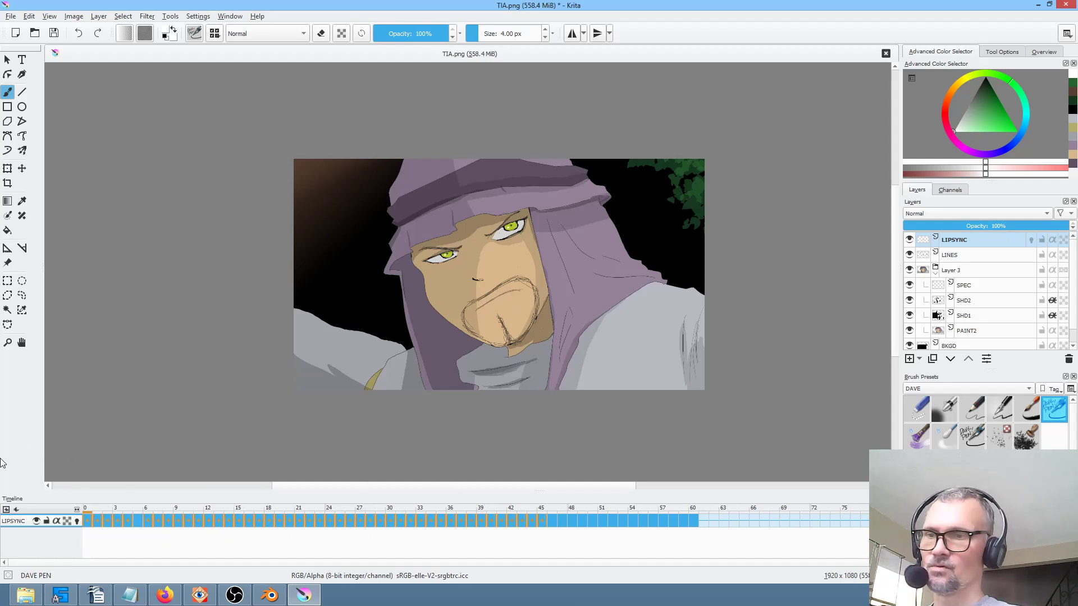
click(974, 243)
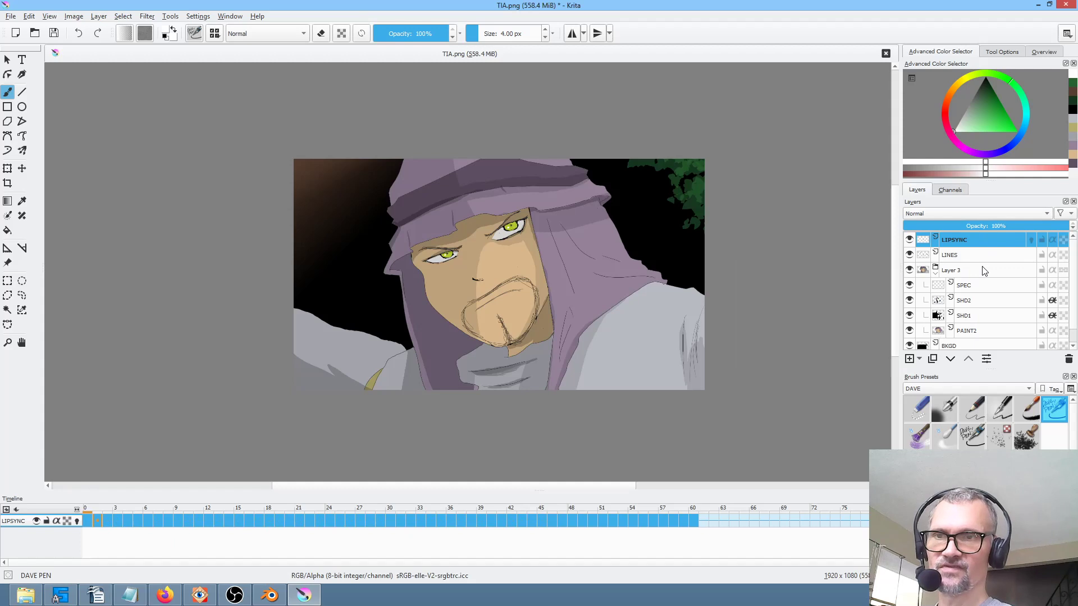
key(ctrl+g)
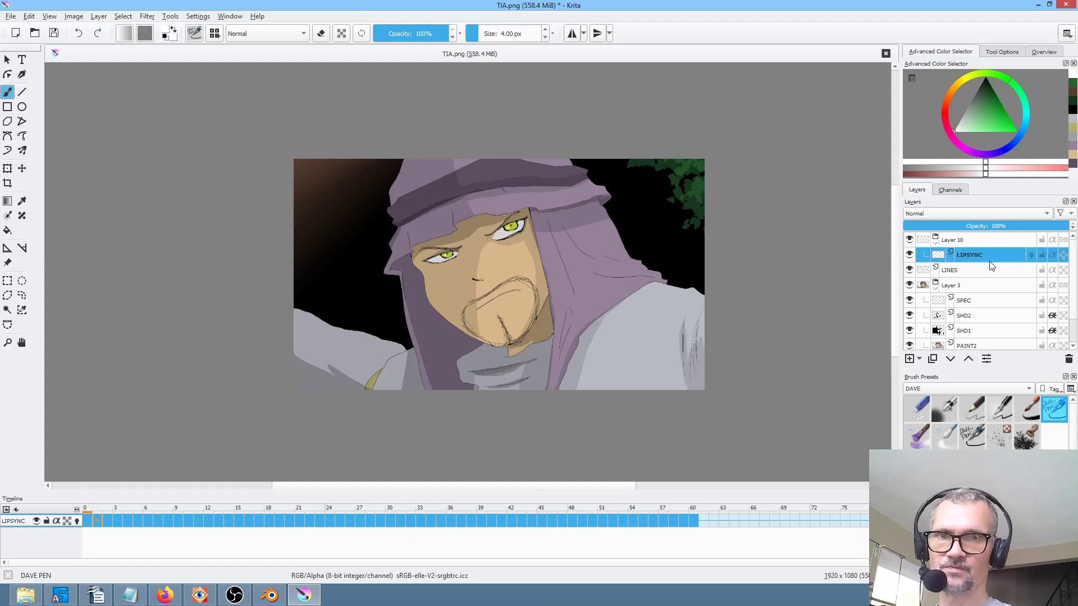
Add a layer above LIPSYNC in the group, paint orange over the eyes, nose and mouth outline, and set its blending mode to Erase.
click(910, 359)
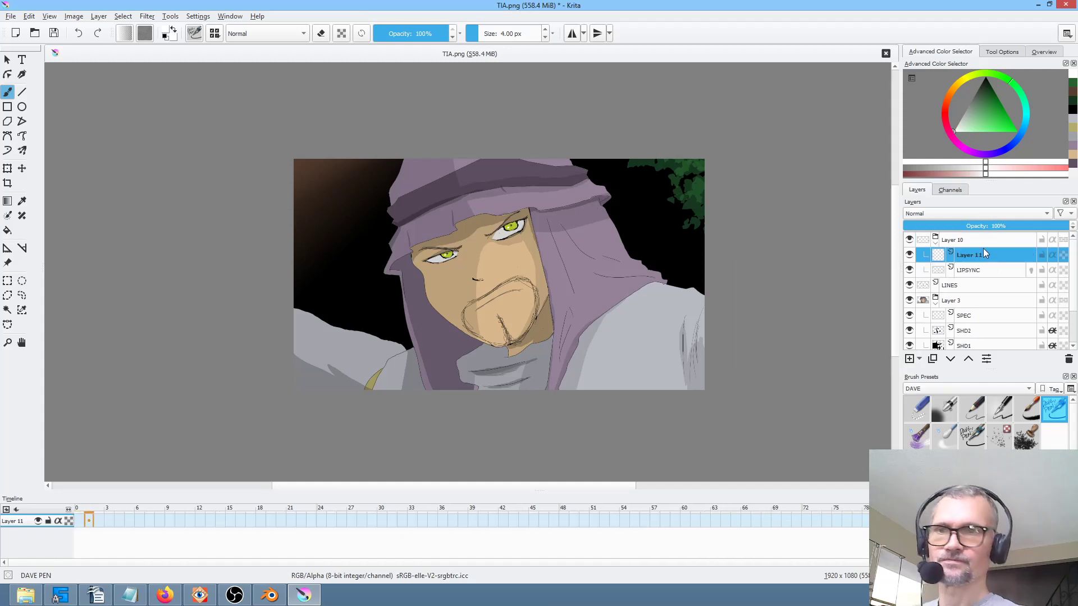
click(999, 117)
click(948, 101)
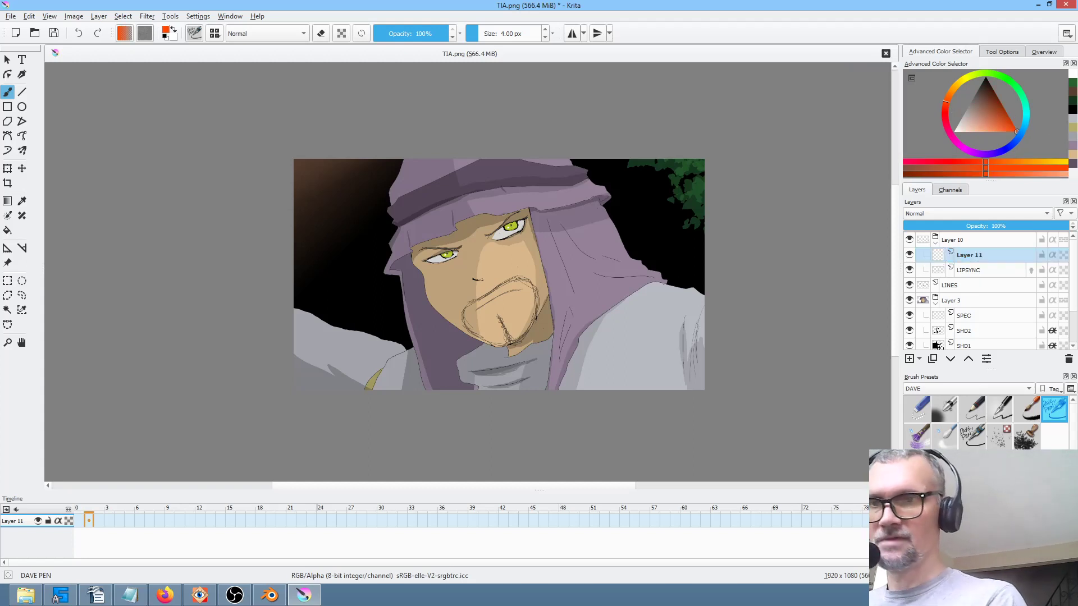
mouse_move(522, 233)
mouse_down()
mouse_move(505, 242)
mouse_move(494, 228)
mouse_move(516, 212)
mouse_up()
mouse_move(444, 247)
mouse_down()
mouse_move(434, 256)
mouse_move(449, 252)
mouse_move(469, 281)
mouse_move(502, 272)
mouse_move(463, 301)
mouse_move(519, 278)
mouse_move(542, 309)
mouse_move(512, 349)
mouse_move(477, 342)
mouse_move(456, 305)
mouse_up()
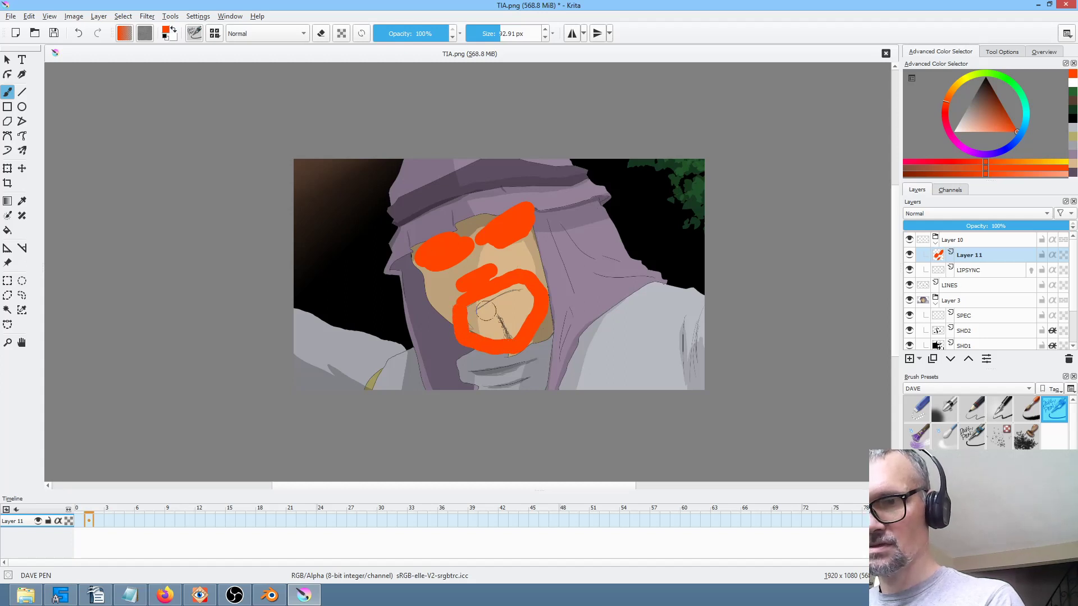
click(503, 320)
mouse_move(501, 320)
mouse_down()
mouse_move(511, 339)
mouse_move(522, 326)
mouse_up()
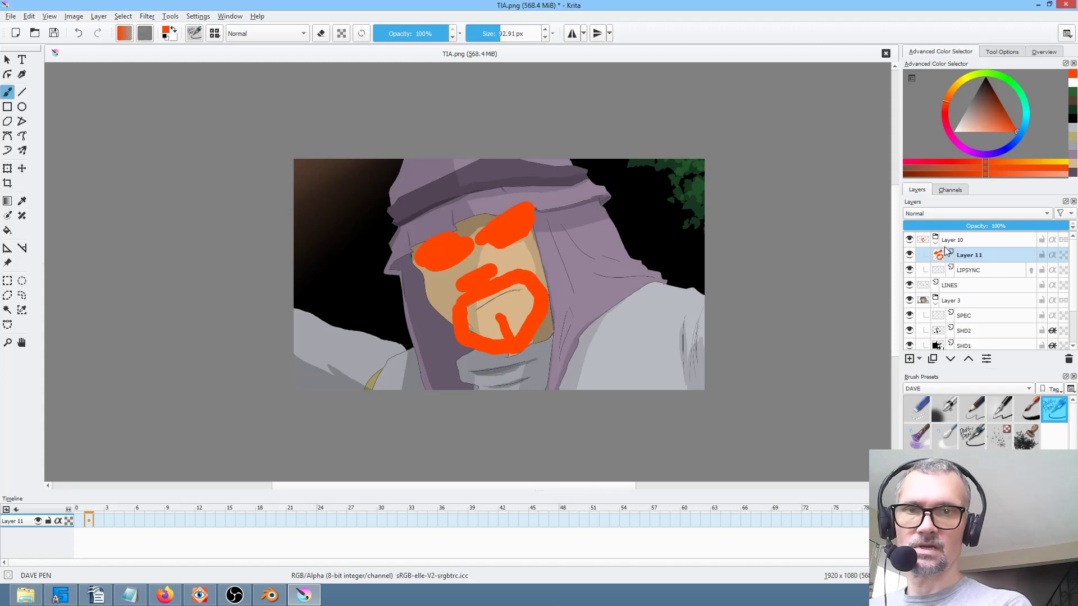
click(945, 213)
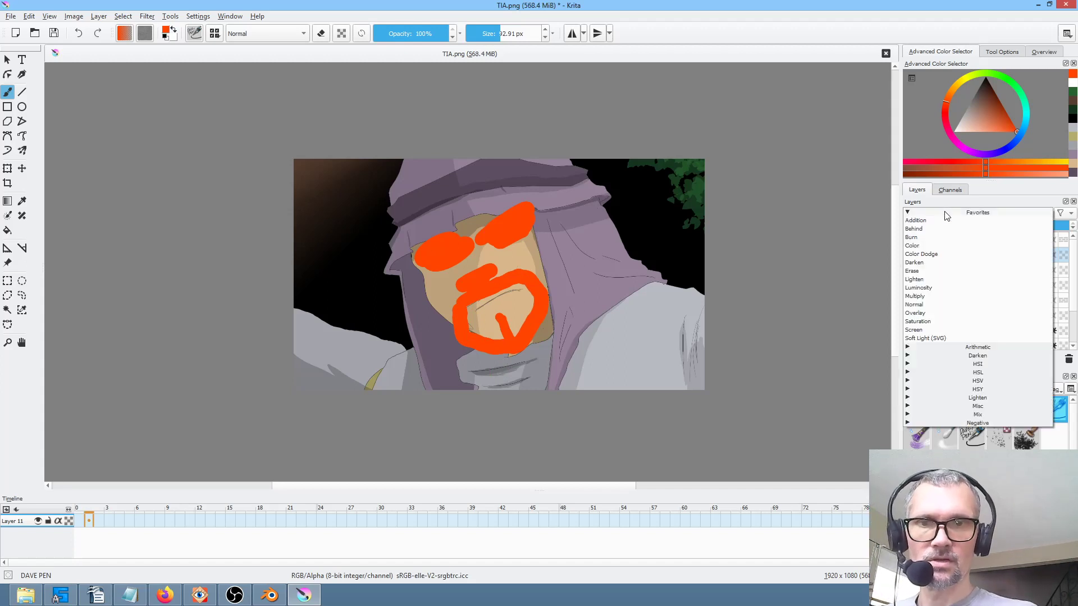
click(945, 271)
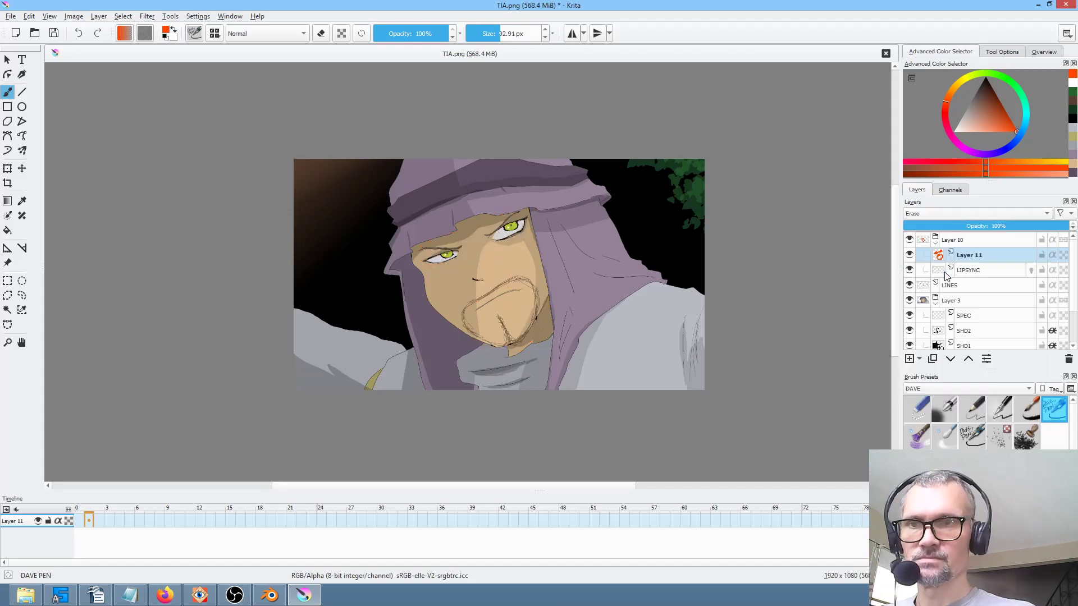
Toggle the visibility of the LINES, LIPSYNC and erase-mask layers to examine what the mask affects.
click(908, 285)
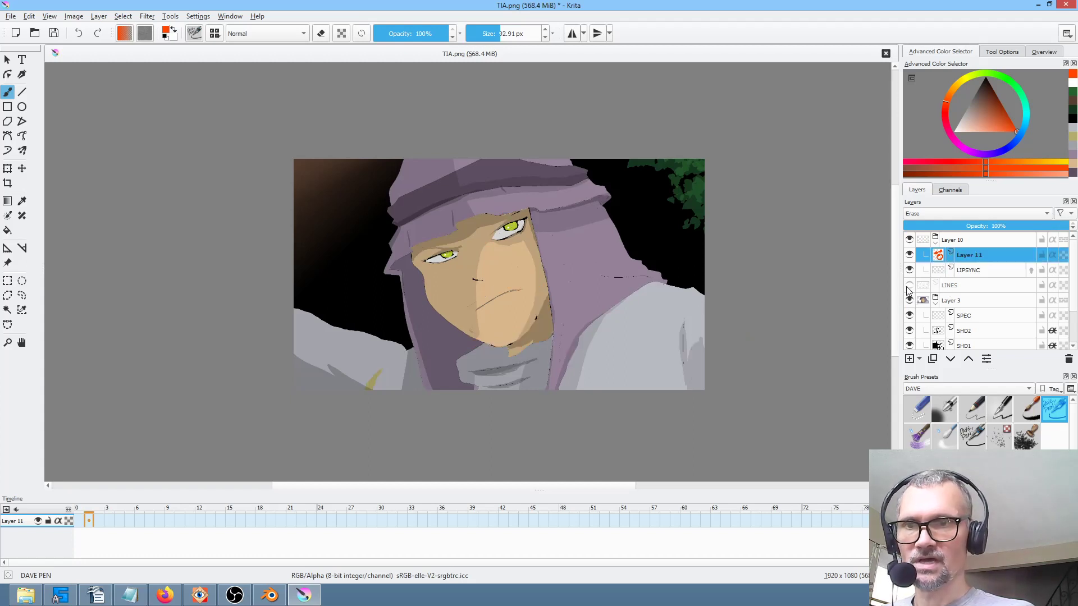
click(909, 285)
click(908, 286)
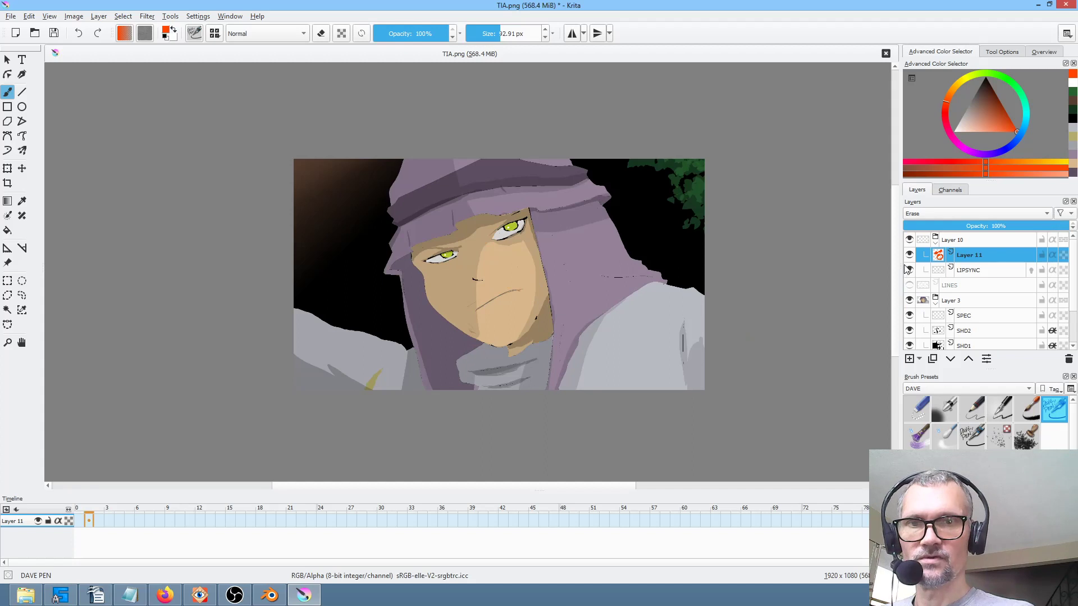
click(910, 255)
click(910, 256)
click(910, 256)
click(909, 256)
click(910, 256)
click(909, 271)
click(909, 272)
click(910, 256)
click(909, 286)
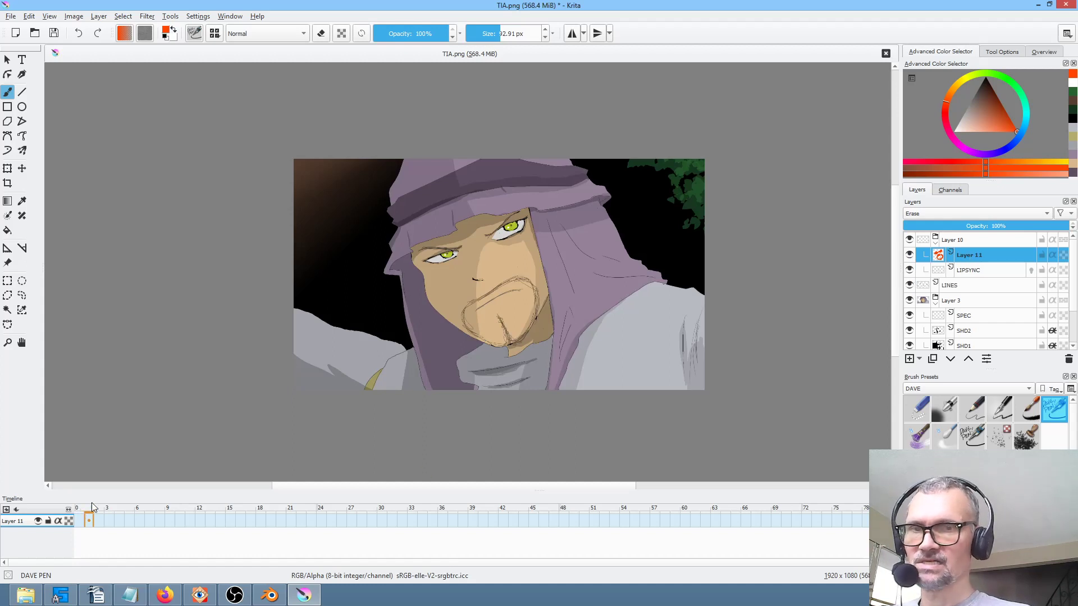
Delete the orange erase-mask layer and scrub through the LIPSYNC frames on the timeline.
click(987, 257)
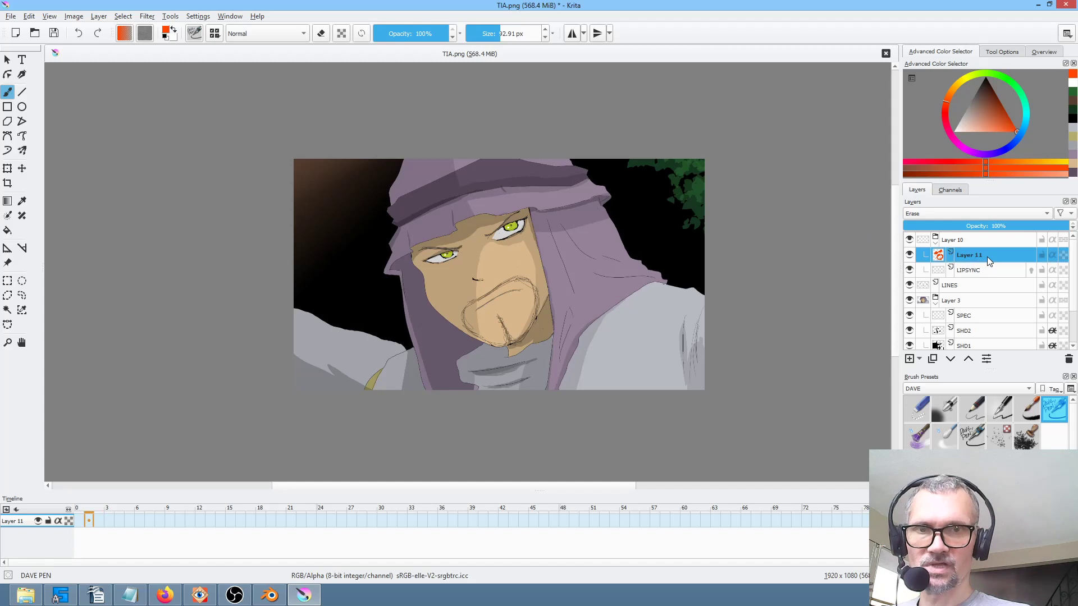
click(1068, 359)
drag(177, 521, 393, 523)
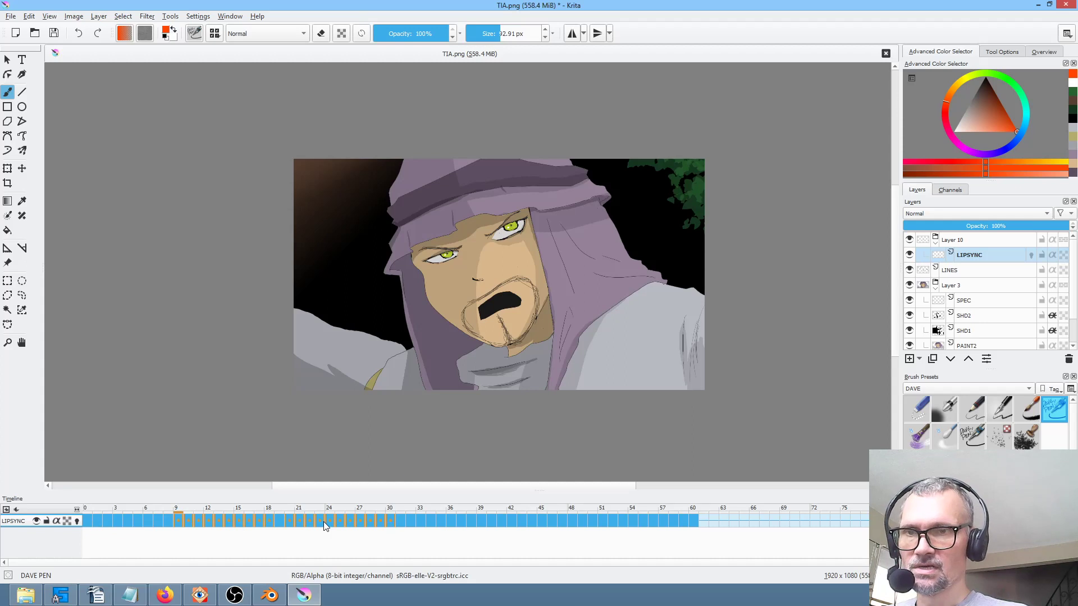
Lower the LIPSYNC layer's opacity to 54% and inspect the mouth up close.
mouse_move(1049, 224)
mouse_down()
mouse_move(867, 225)
mouse_move(991, 239)
mouse_move(983, 224)
mouse_move(995, 225)
mouse_up()
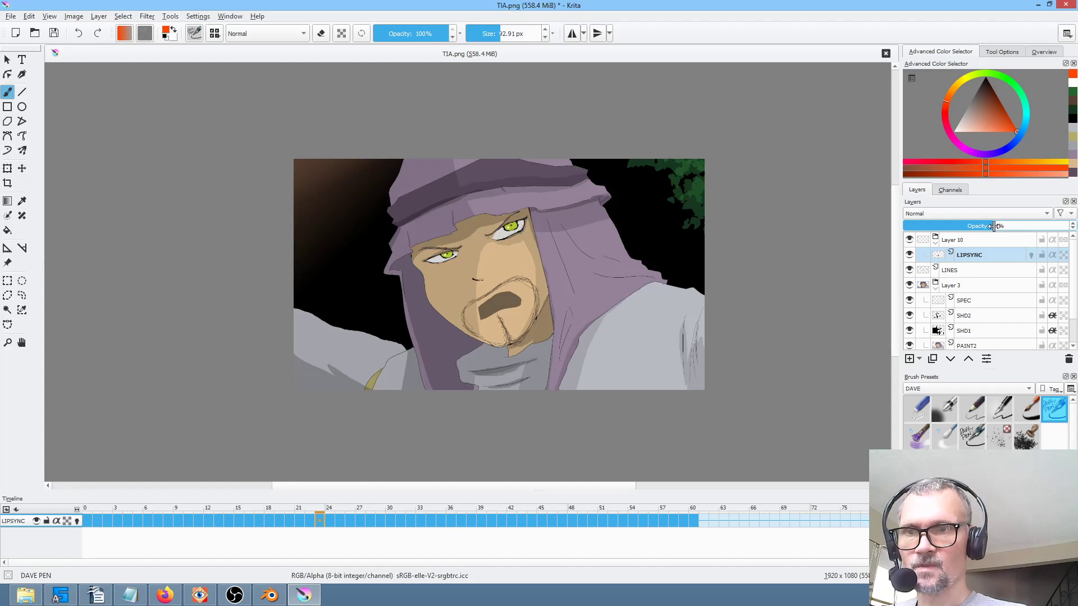
scroll(578, 289, up, 4)
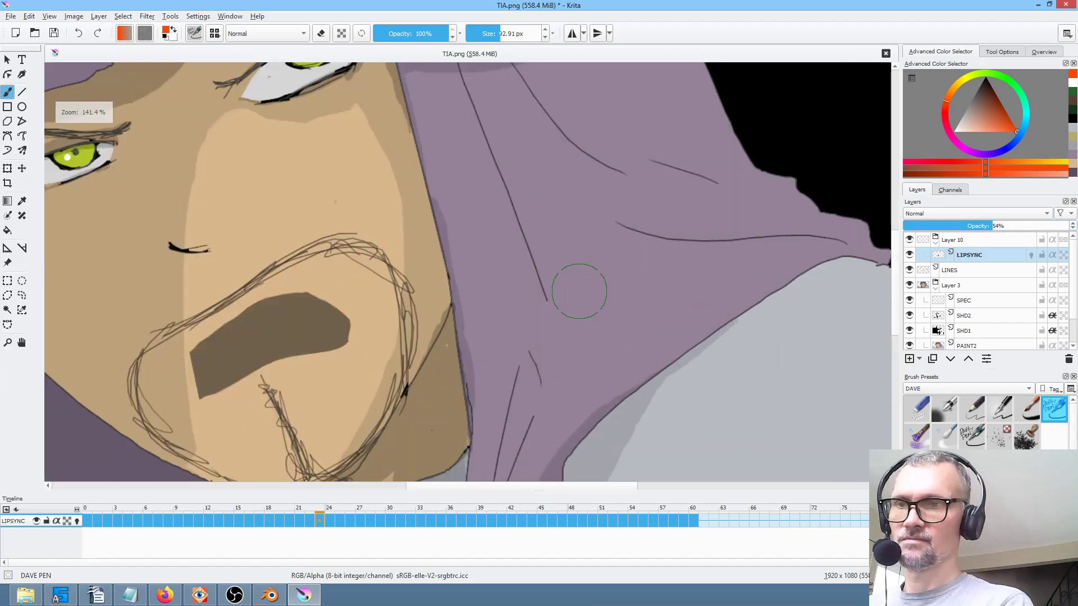
scroll(582, 292, down, 5)
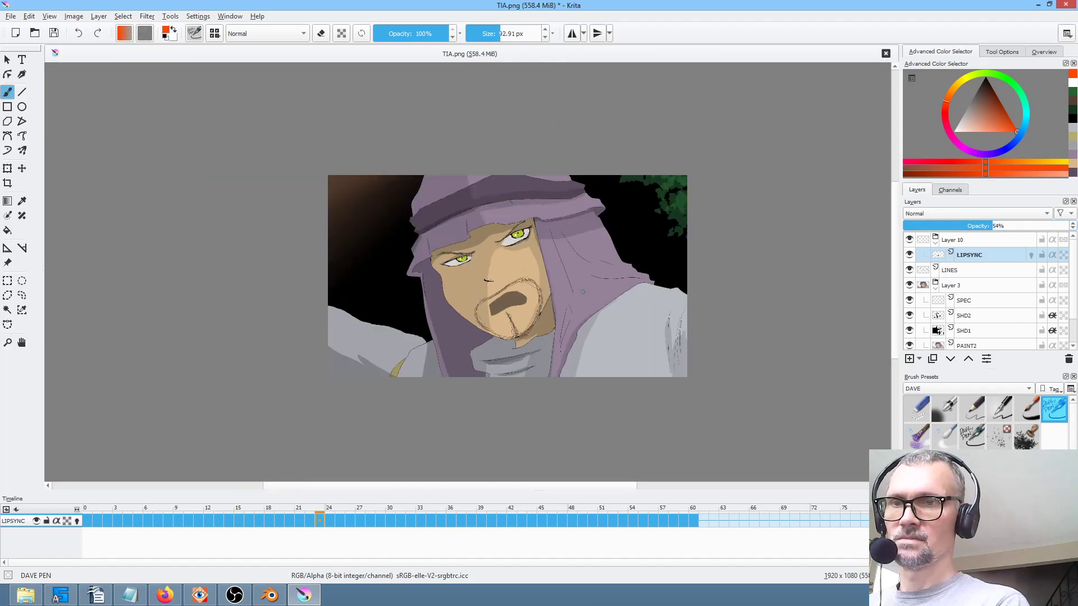
Try to save TIA.png as a PNG image together with a Krita file copy.
click(54, 33)
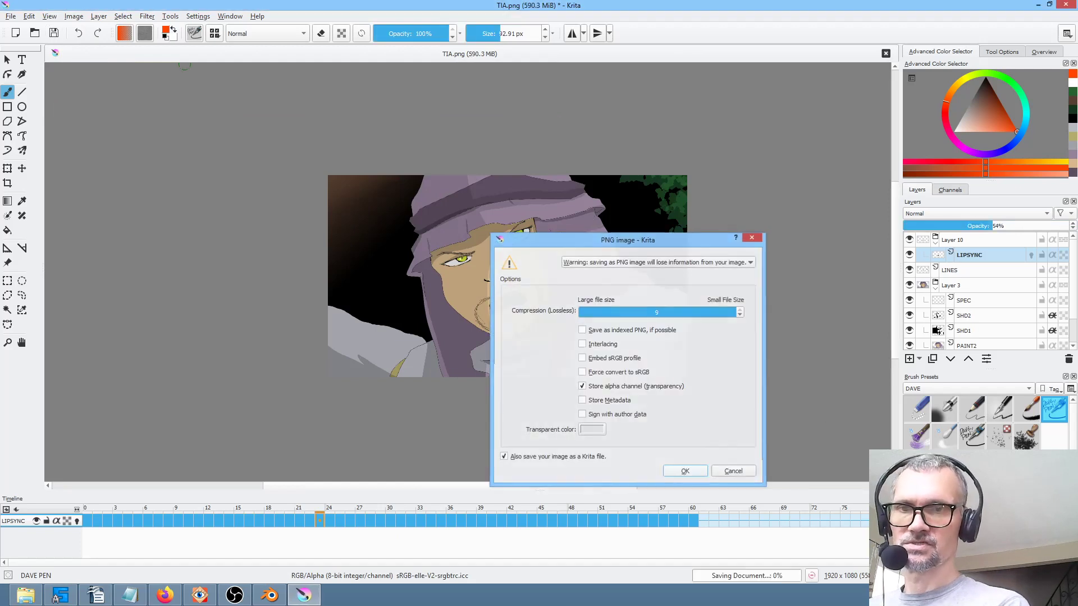
click(681, 472)
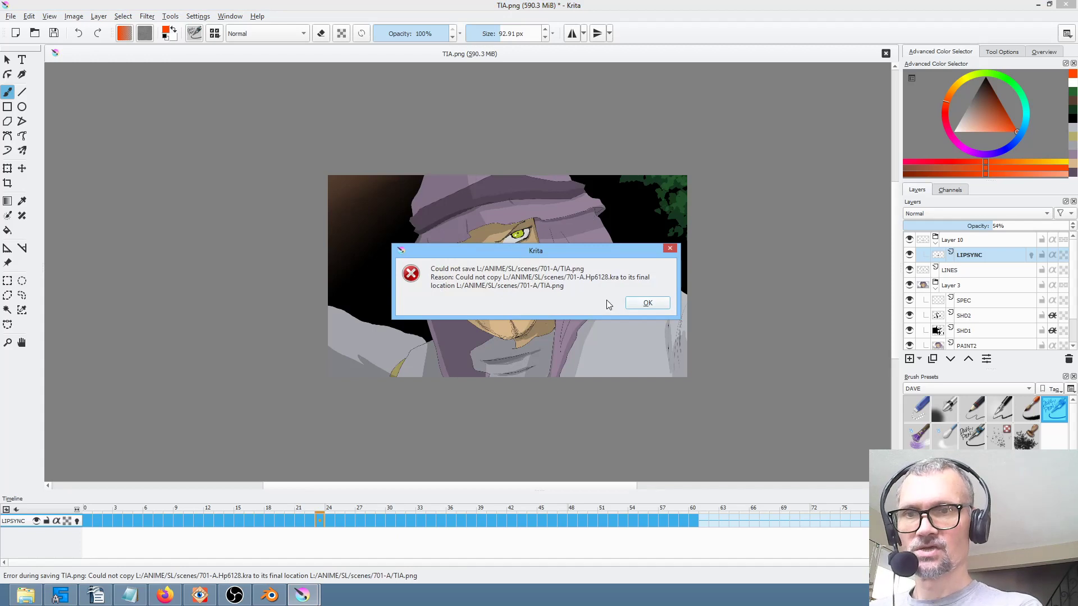
click(638, 308)
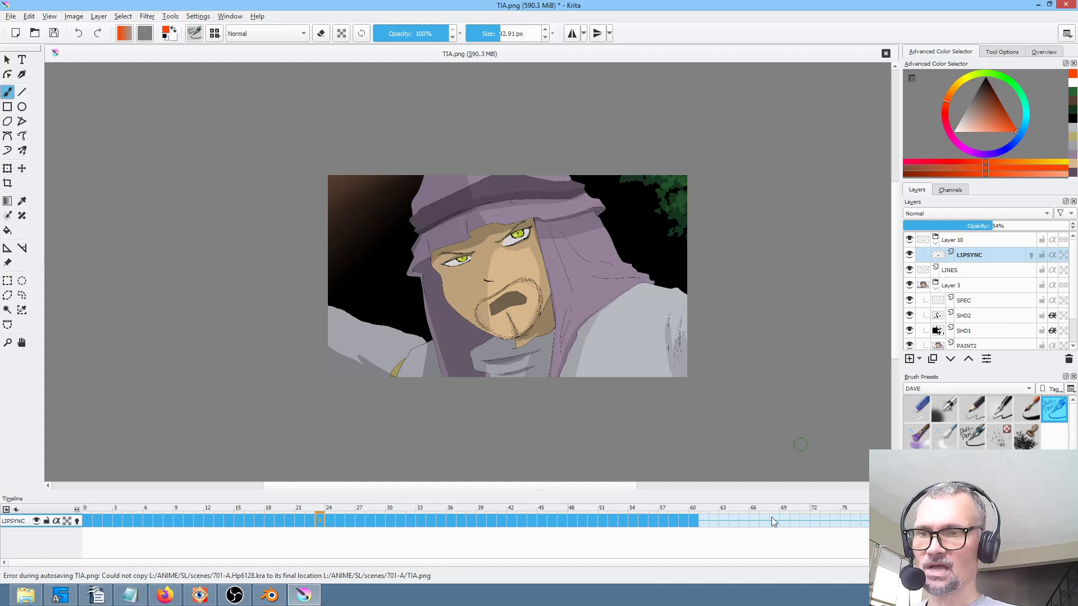
Return to frame 0 and add a new paint layer above the Layer 10 group.
click(87, 514)
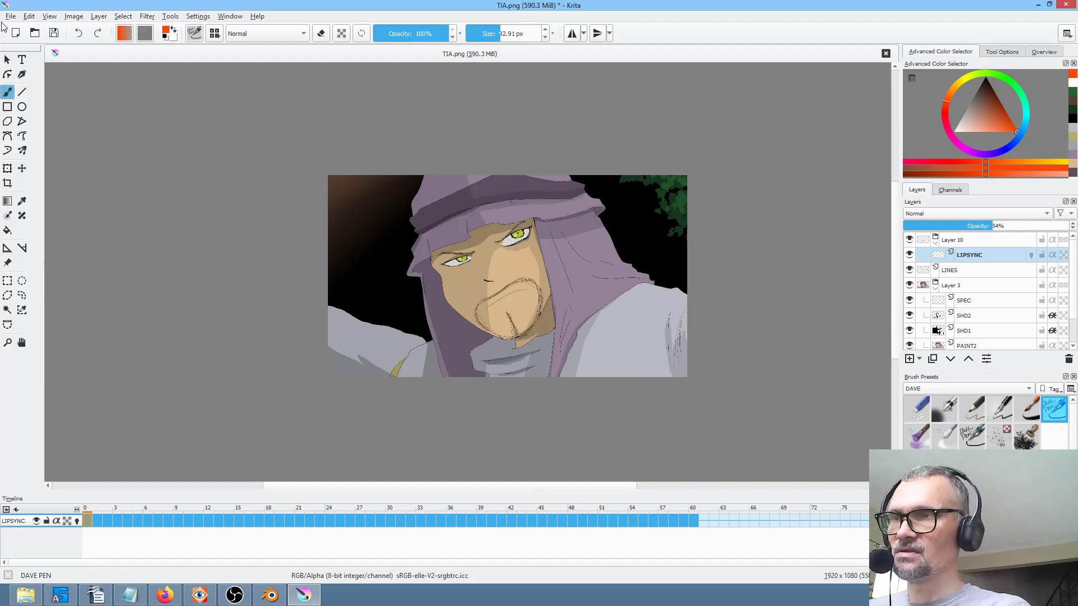
click(961, 240)
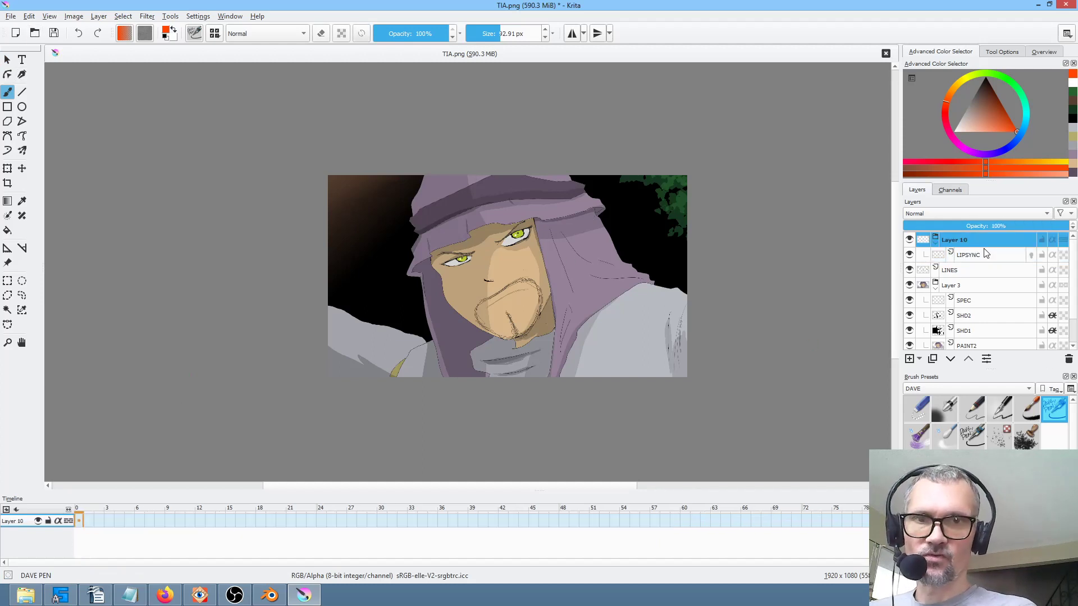
click(909, 359)
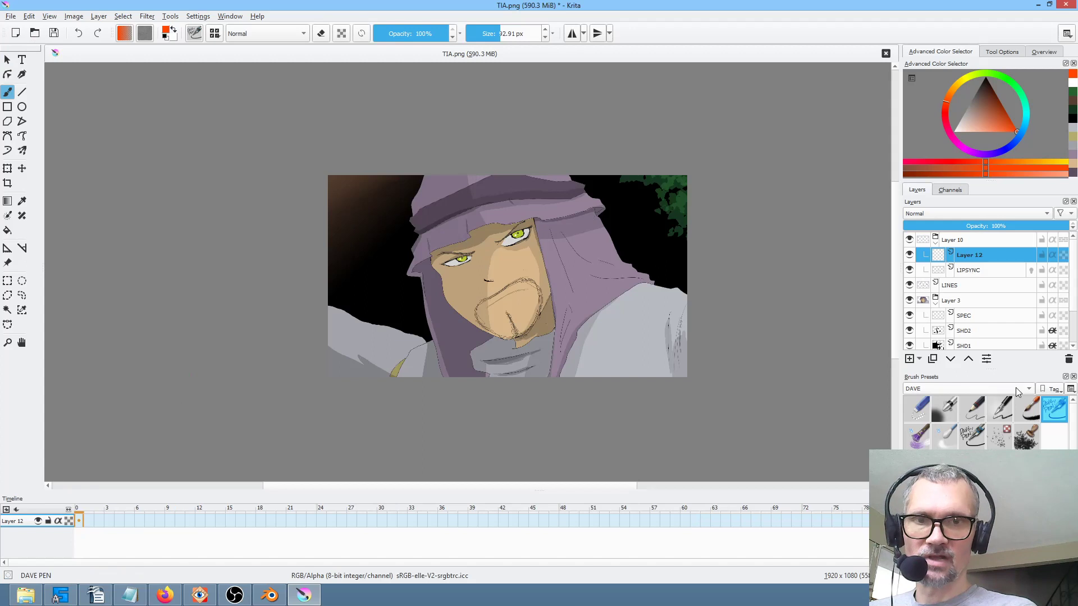
click(969, 359)
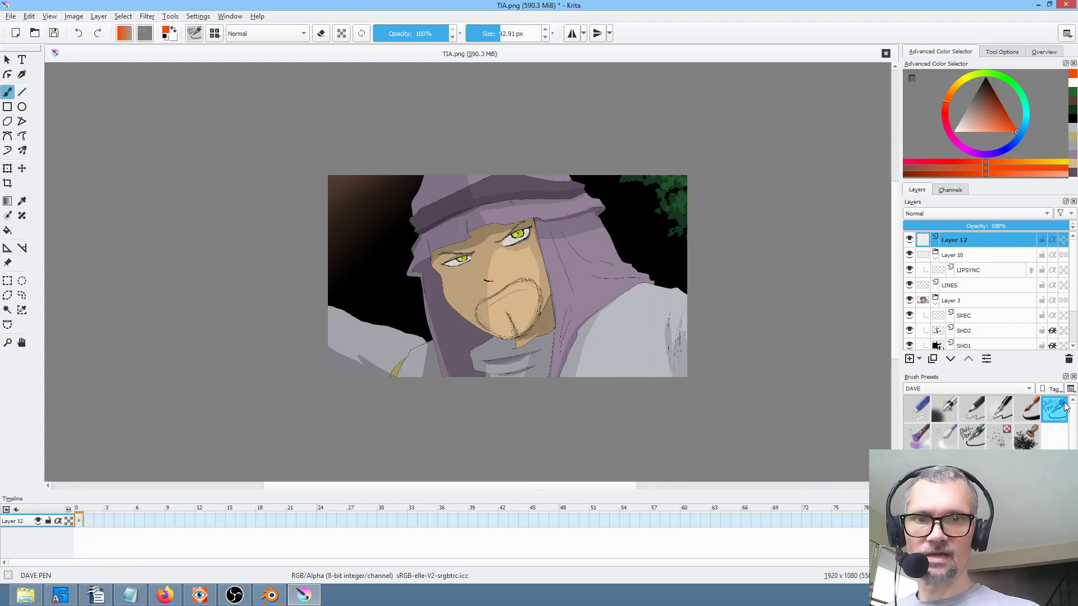
Set the brush size to 27.52 px and handwrite "-701-A.PNG.KRA" in orange diagonally across the upper part of the image.
drag(577, 289, 561, 290)
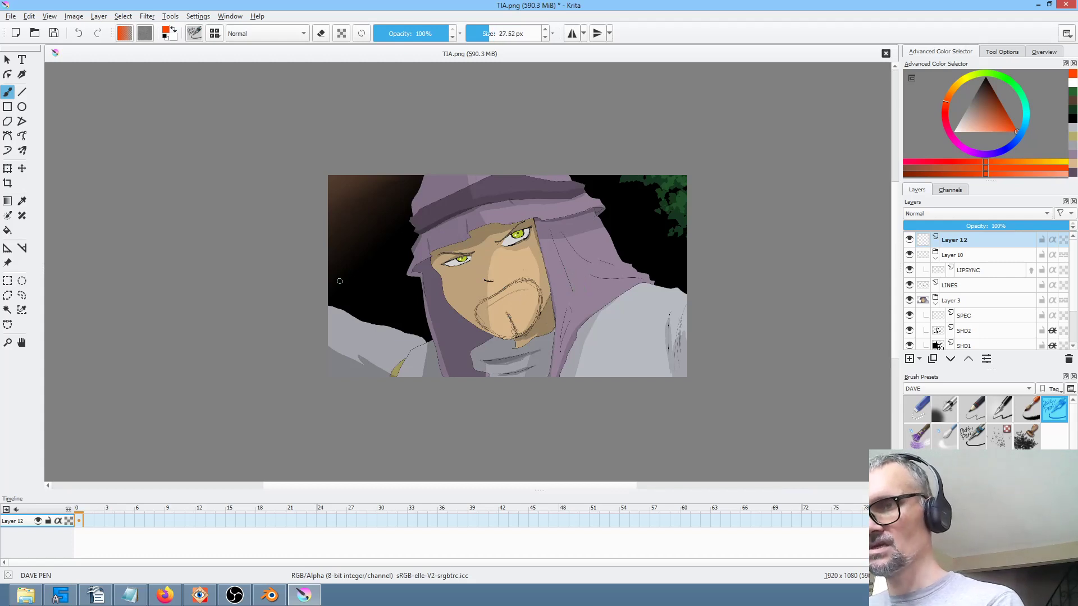
mouse_move(344, 268)
mouse_down()
mouse_move(357, 262)
mouse_move(352, 285)
mouse_move(460, 207)
mouse_move(513, 199)
mouse_up()
drag(515, 183, 545, 196)
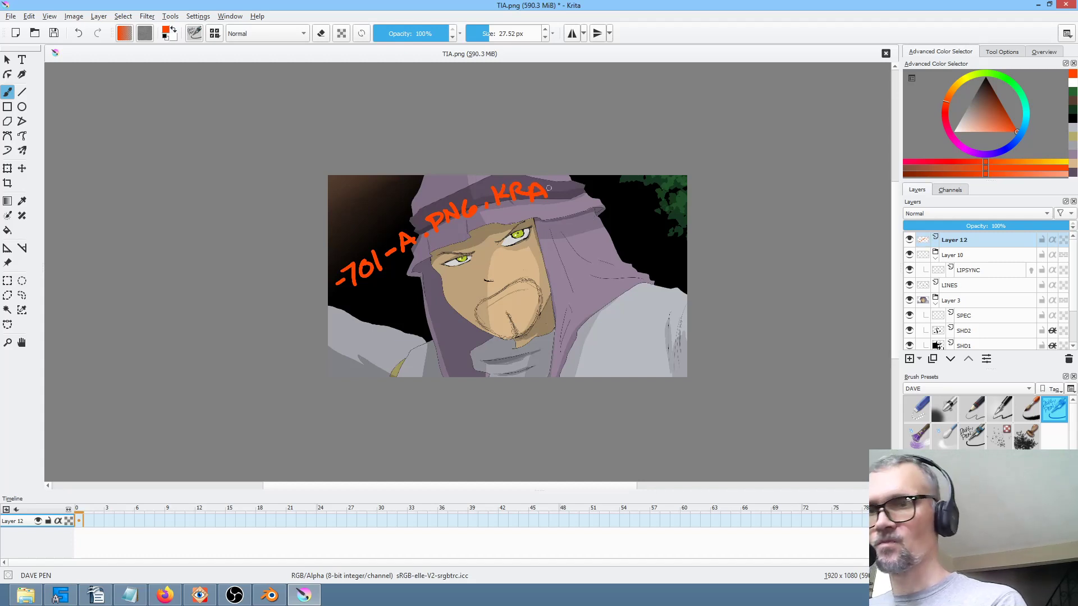
Save the image under the new name -701-A.PNG in the scenes folder, with the Krita file copy included.
click(11, 17)
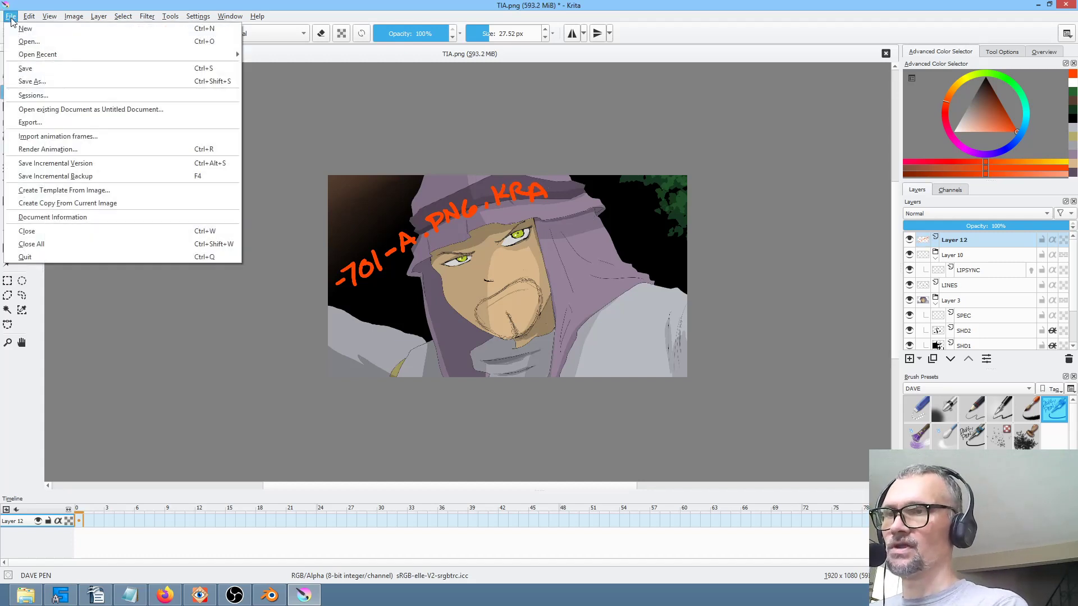
click(34, 79)
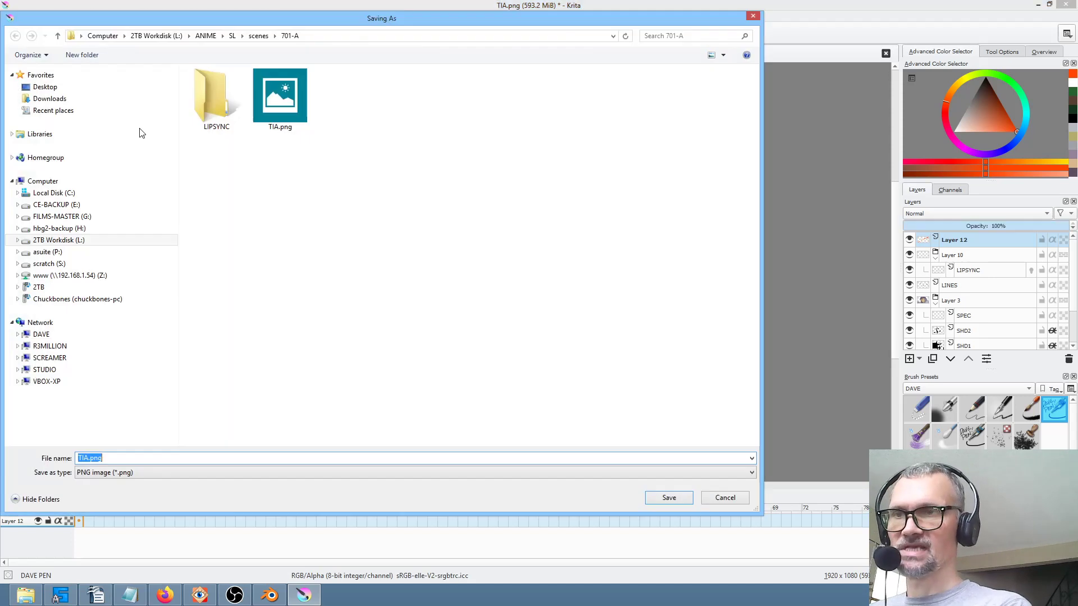
click(259, 36)
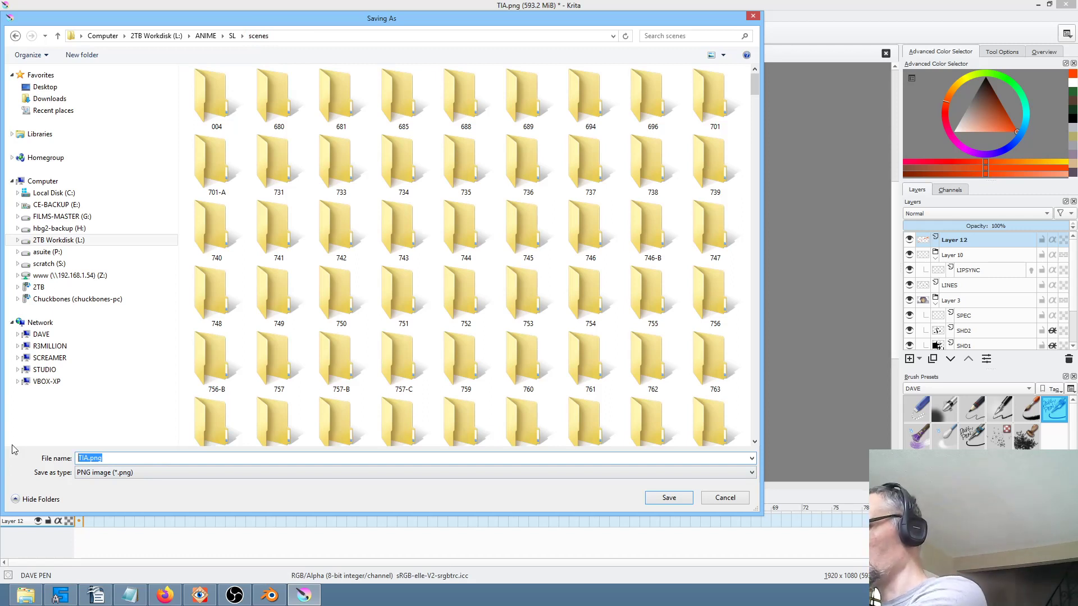
text(-7)
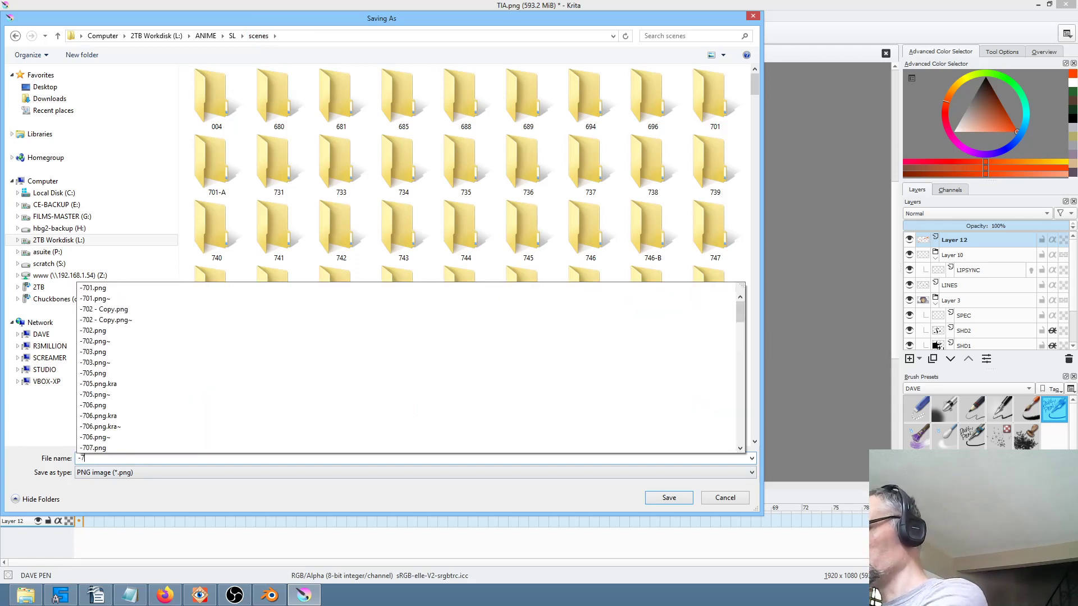
text(01-A.P)
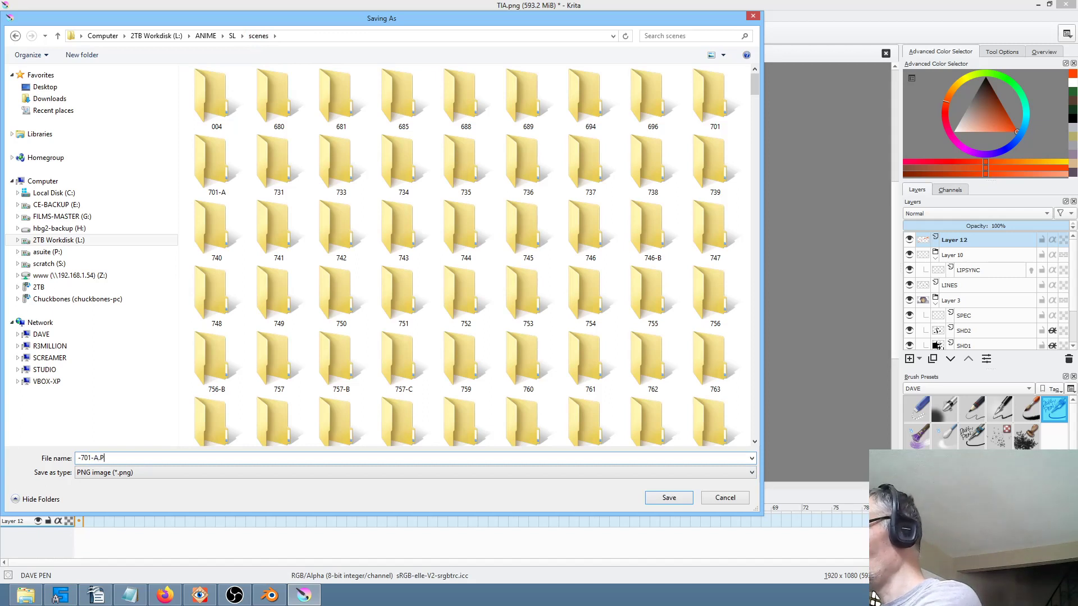
text(NG)
key(Return)
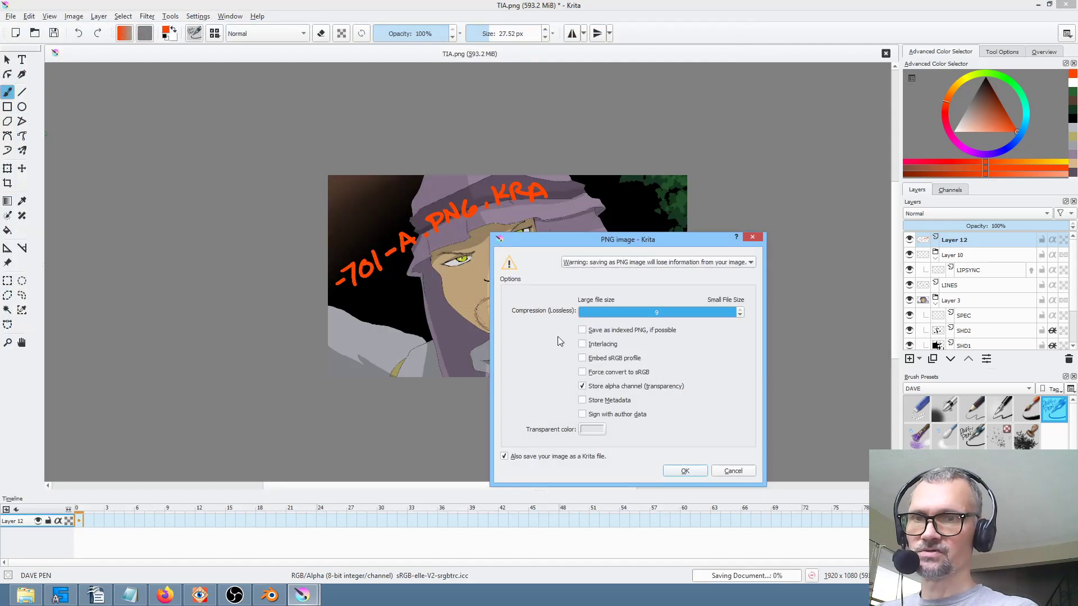
click(686, 470)
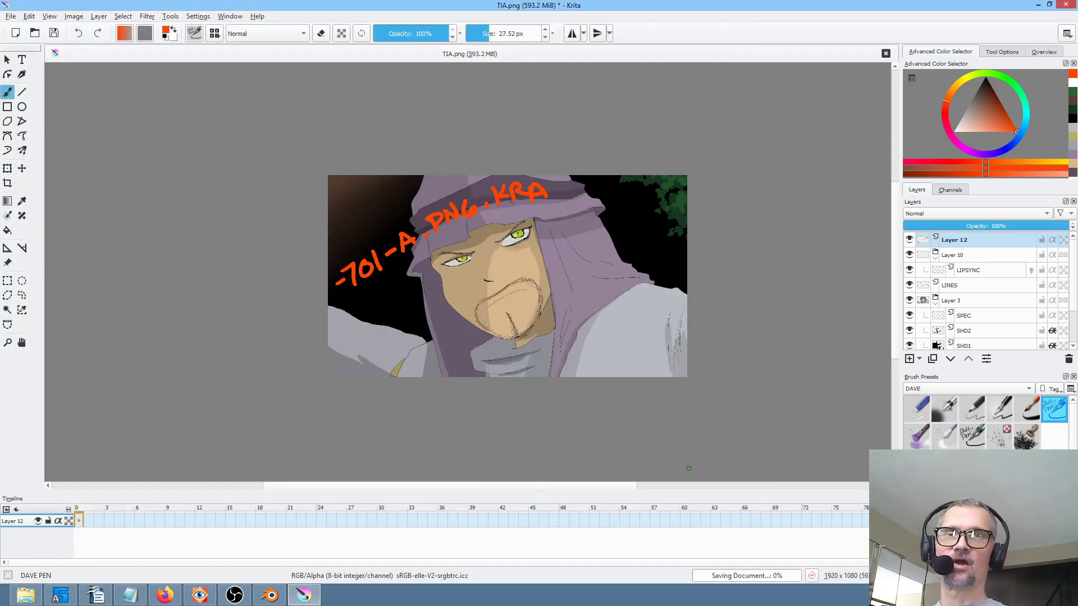
Switch to FastStone Image Viewer and try to rename the sketch -702 - Copy.png as -701-A.
click(204, 595)
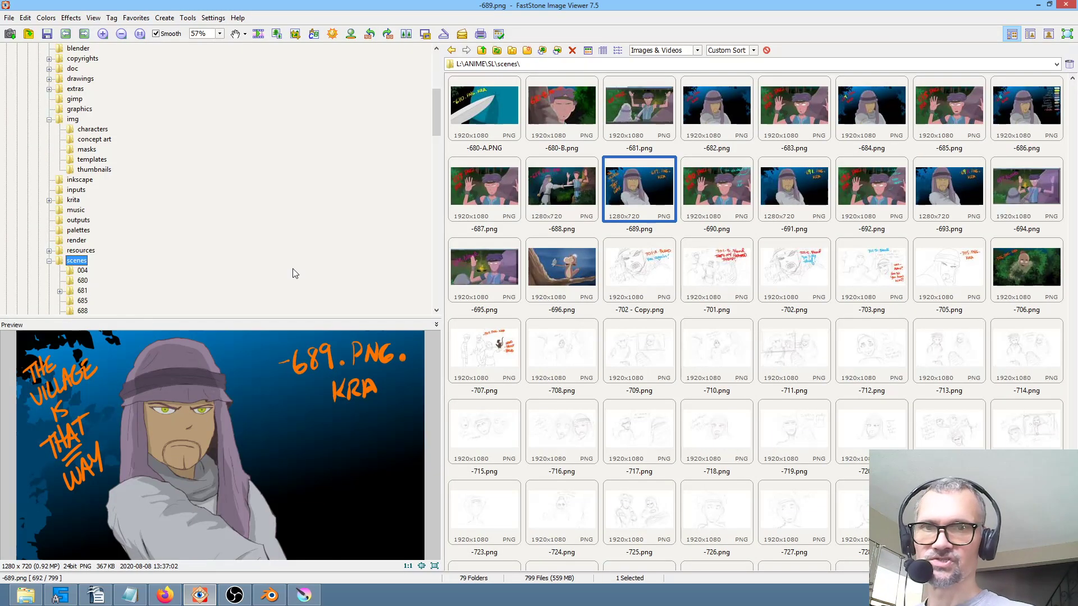
click(654, 271)
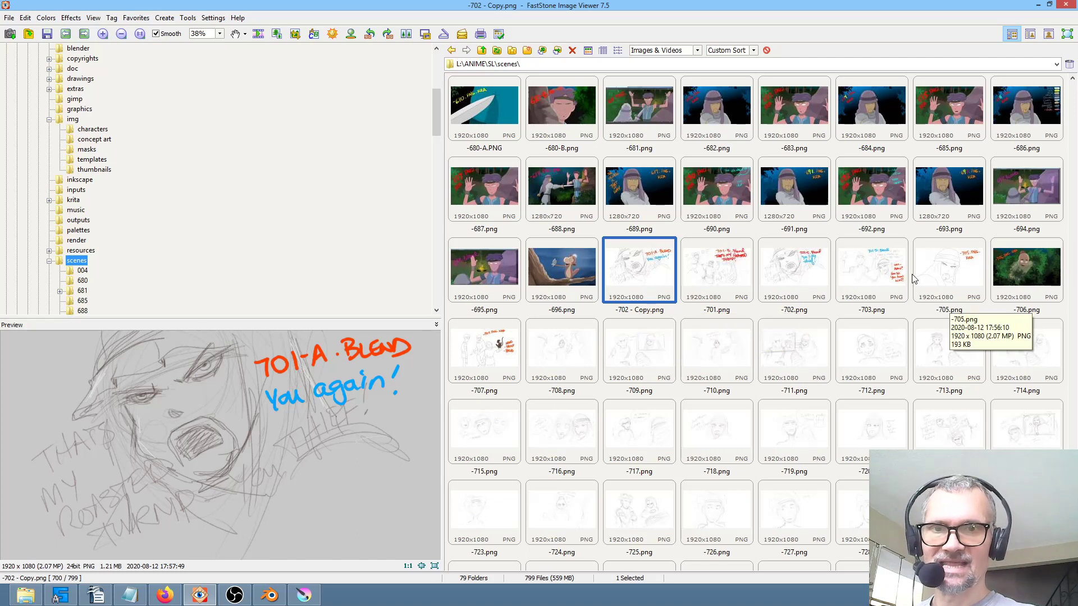
right_click(636, 279)
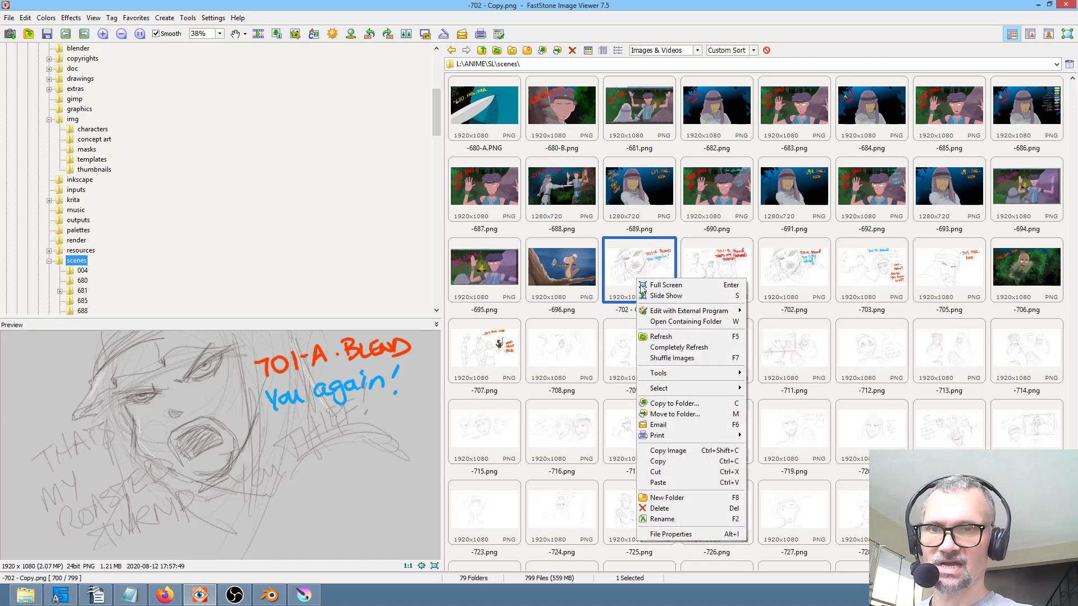
click(693, 517)
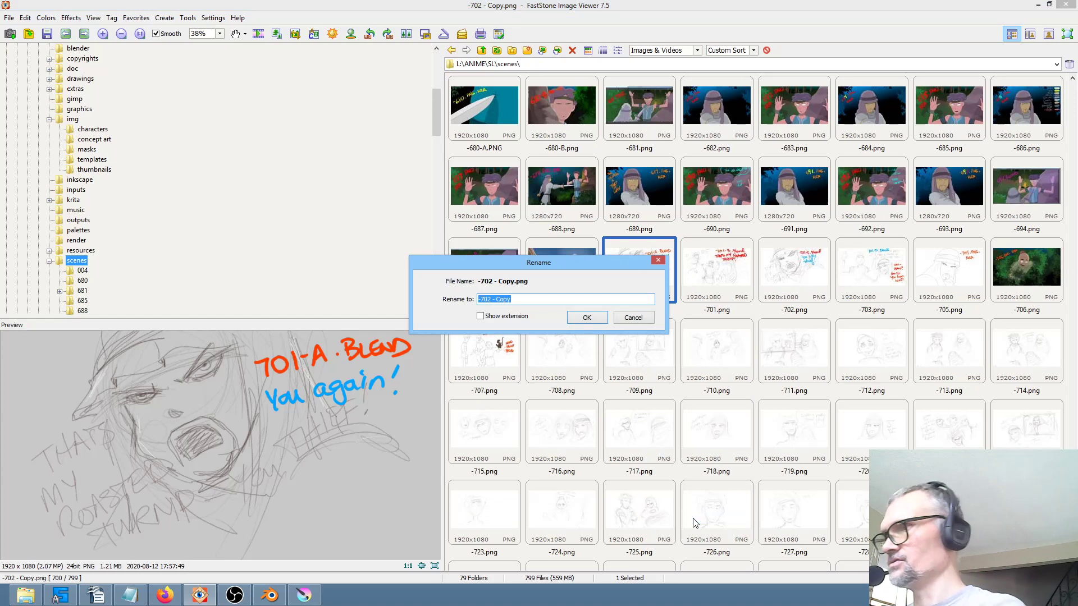
text(-701-A)
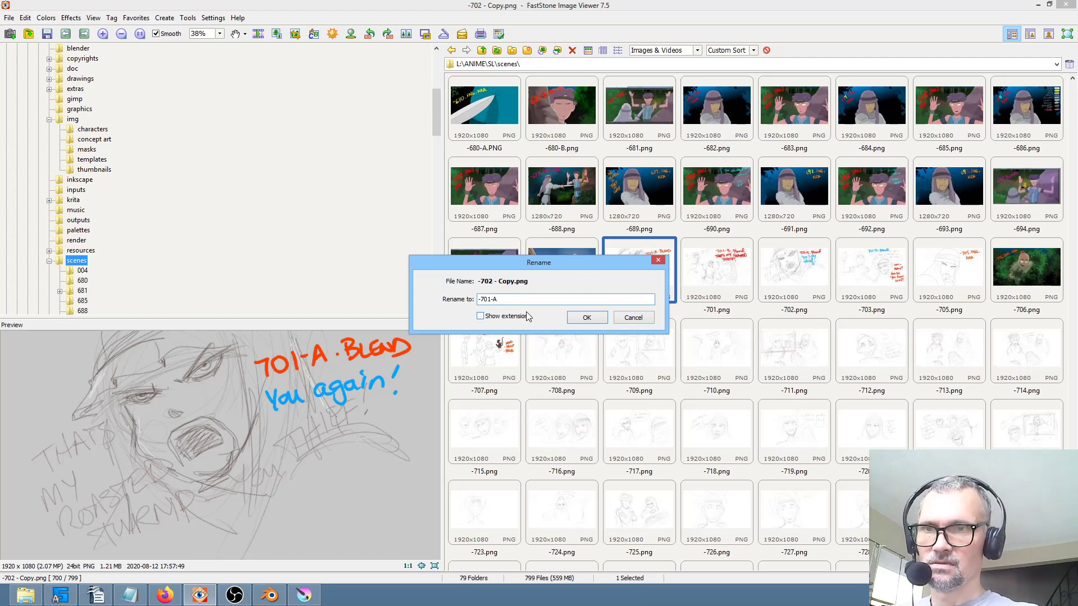
click(585, 318)
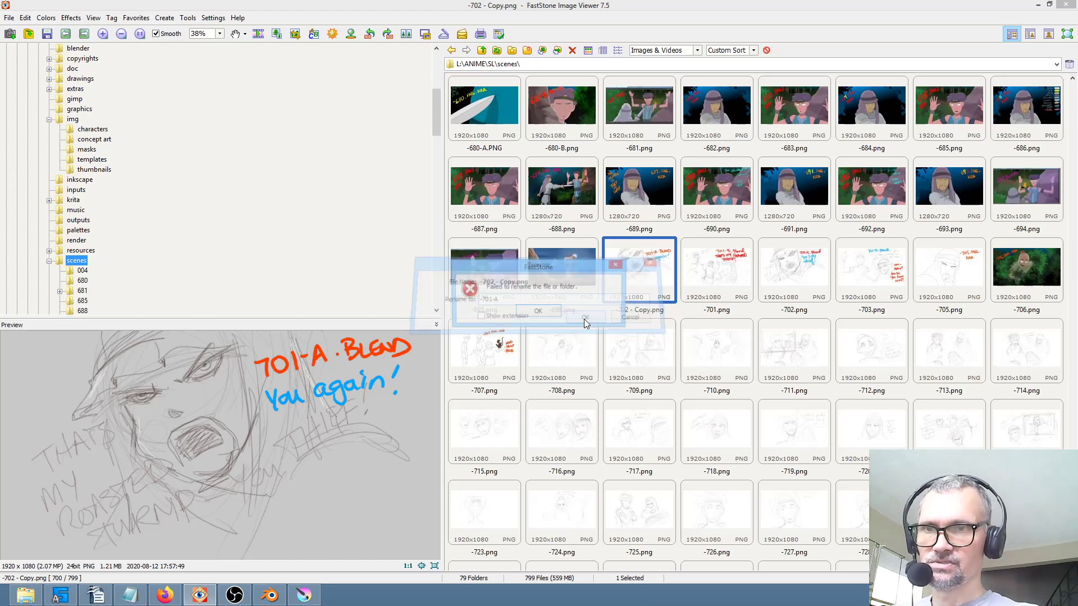
click(555, 313)
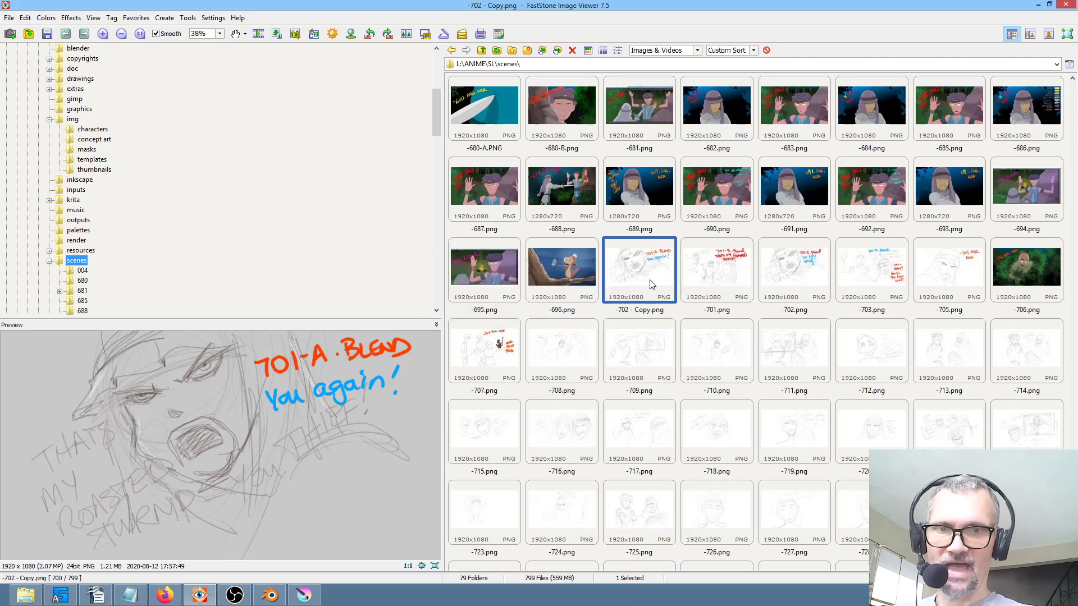
Preview the newly saved -701-A.PNG and delete the old sketch -702 - Copy.png from the scenes folder.
scroll(651, 284, down, 10)
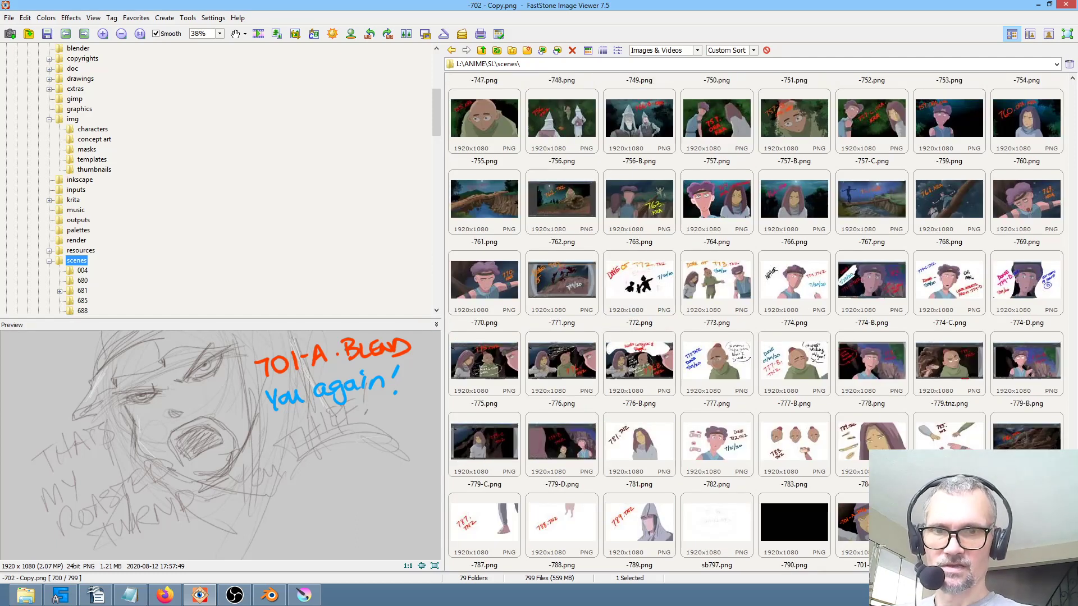
click(852, 522)
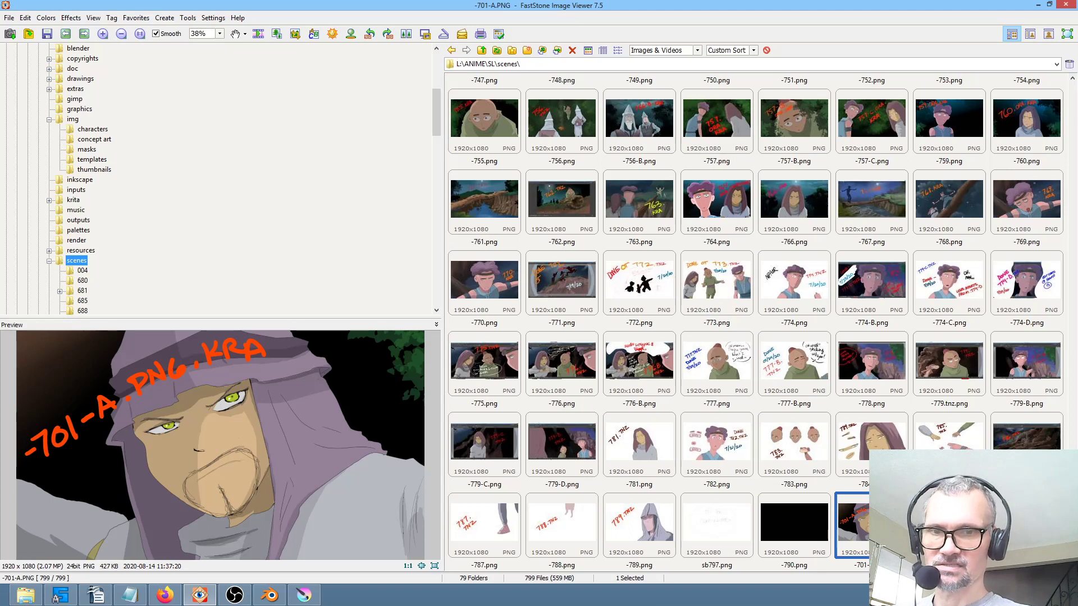
scroll(634, 402, up, 10)
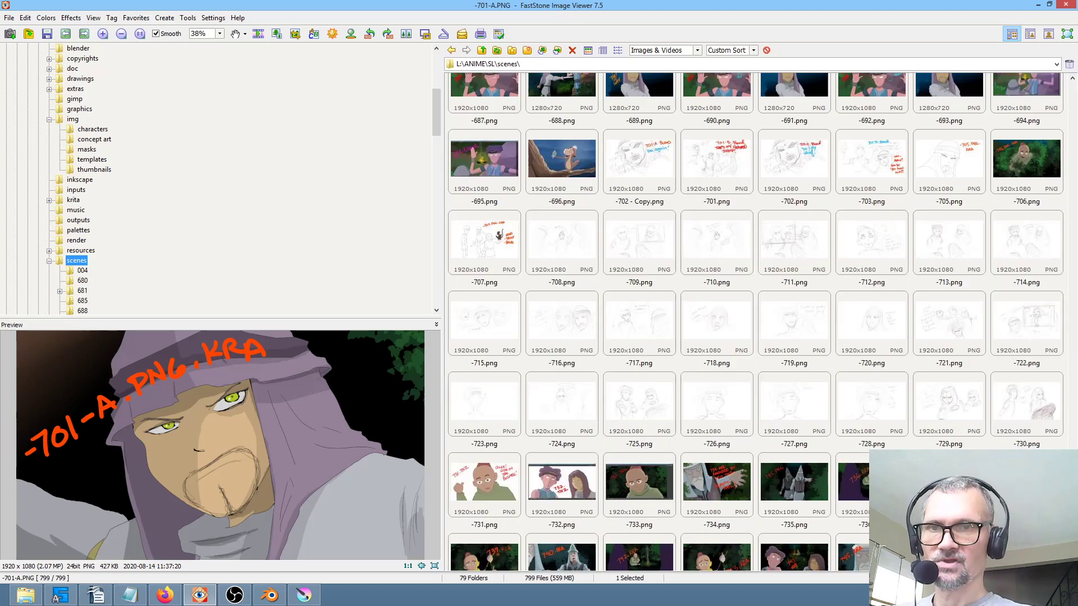
click(634, 402)
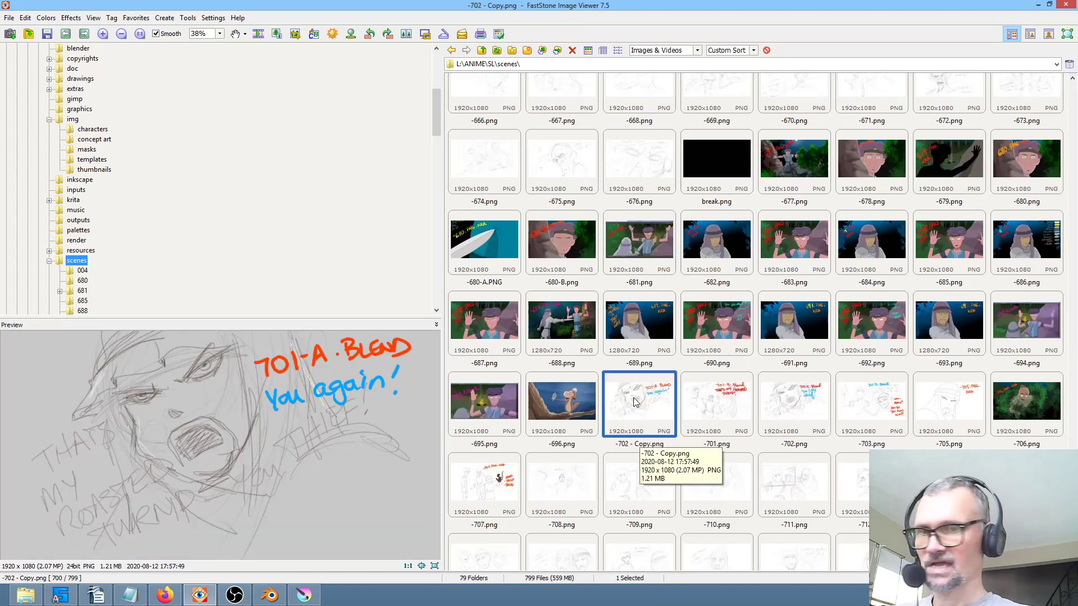
key(Delete)
click(582, 312)
Move the -701-A.PNG thumbnail between -696.png and -701.png in the custom sort order.
scroll(678, 365, down, 10)
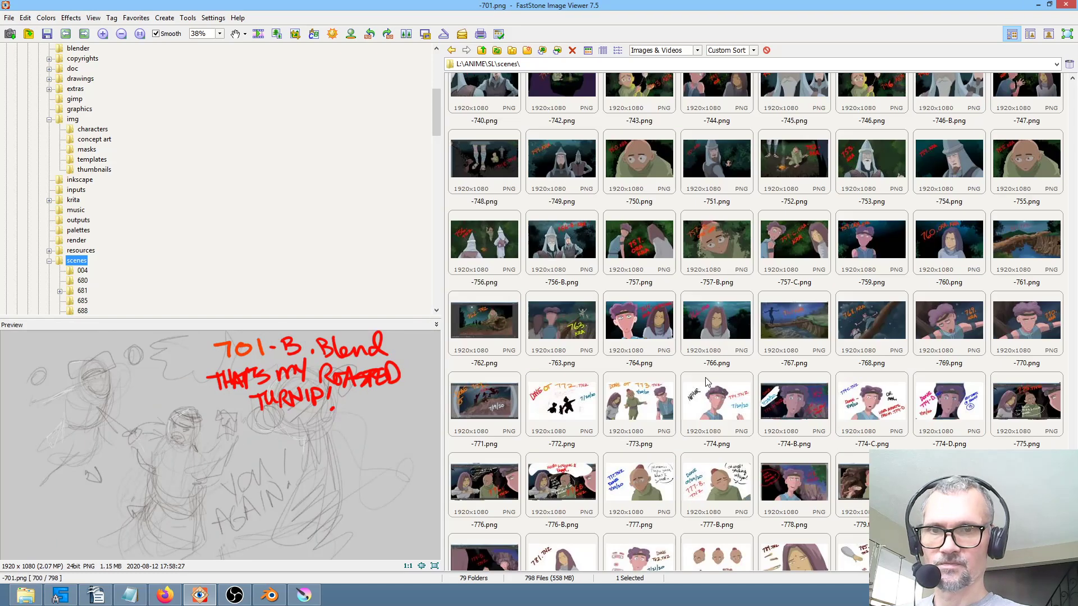
mouse_move(780, 543)
mouse_down()
mouse_move(814, 527)
mouse_move(820, 202)
mouse_move(712, 103)
mouse_move(700, 51)
mouse_move(867, 271)
mouse_move(830, 293)
mouse_move(819, 84)
mouse_move(821, 98)
mouse_move(594, 111)
mouse_up()
click(578, 116)
click(628, 122)
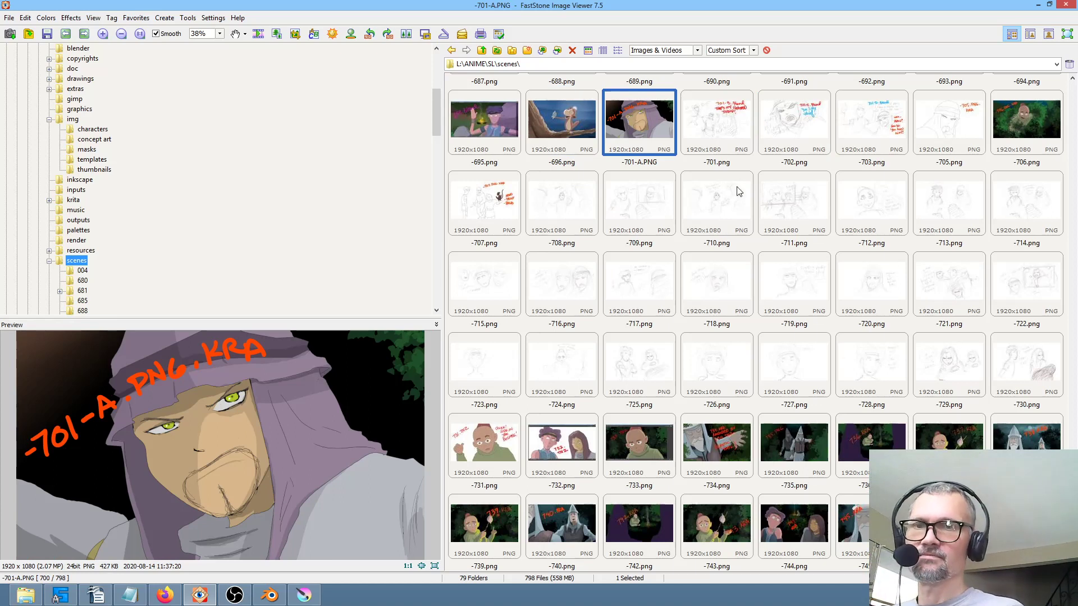
Review the storyboard frames from -695.png to -702.png around -701-A.PNG, and check the open document in Krita.
click(723, 122)
click(801, 131)
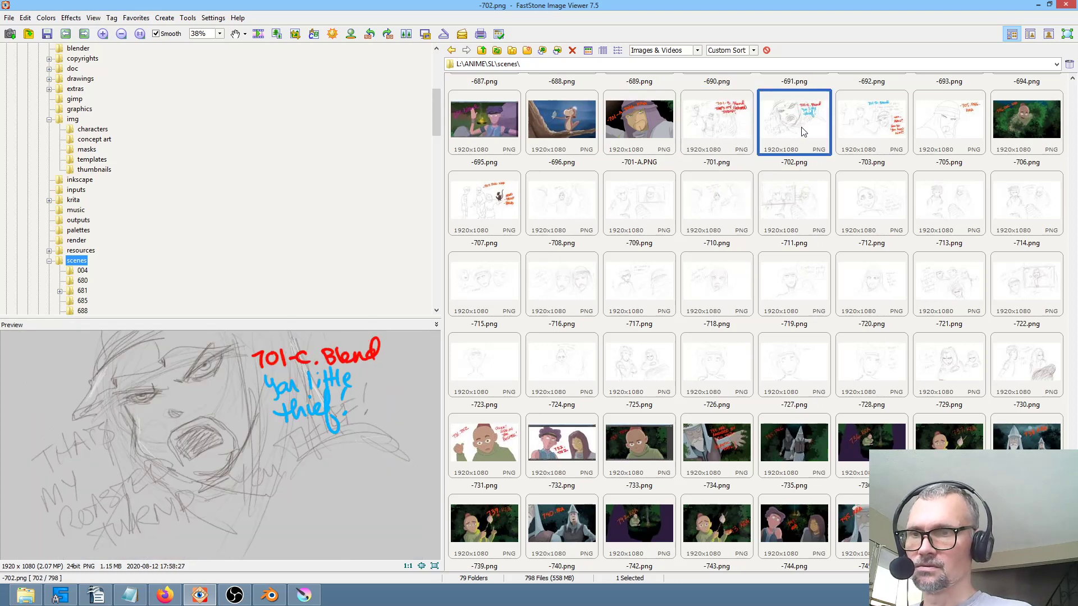
click(729, 129)
click(661, 125)
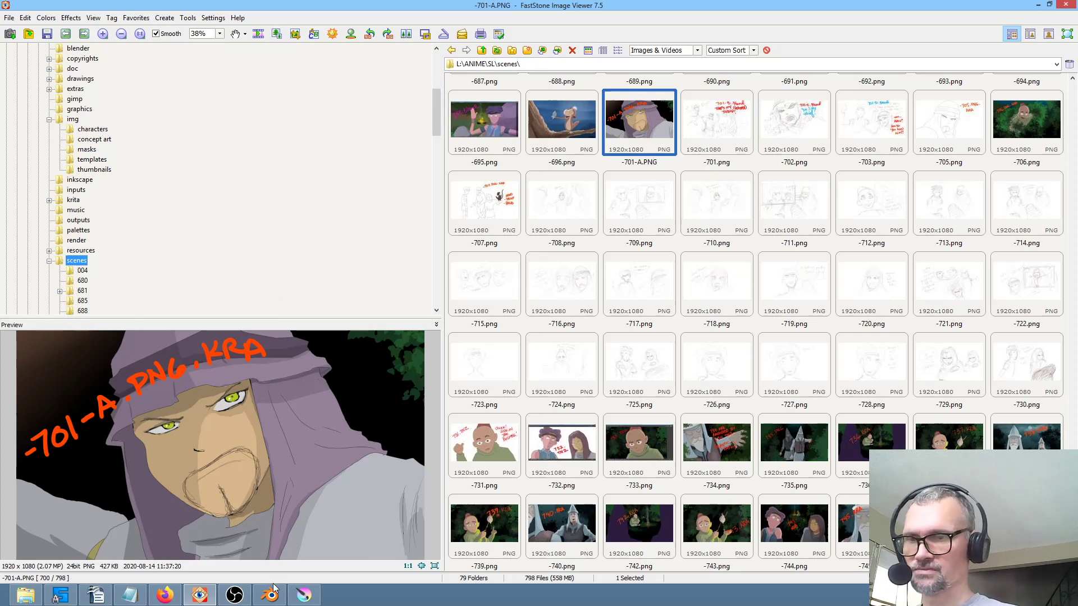
click(304, 595)
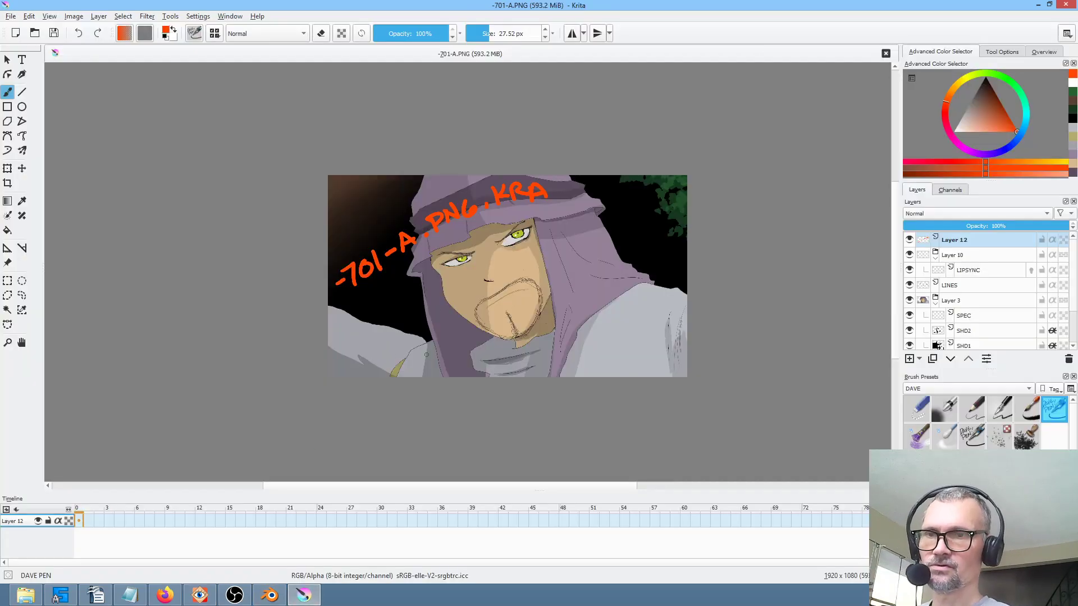
click(270, 595)
click(199, 595)
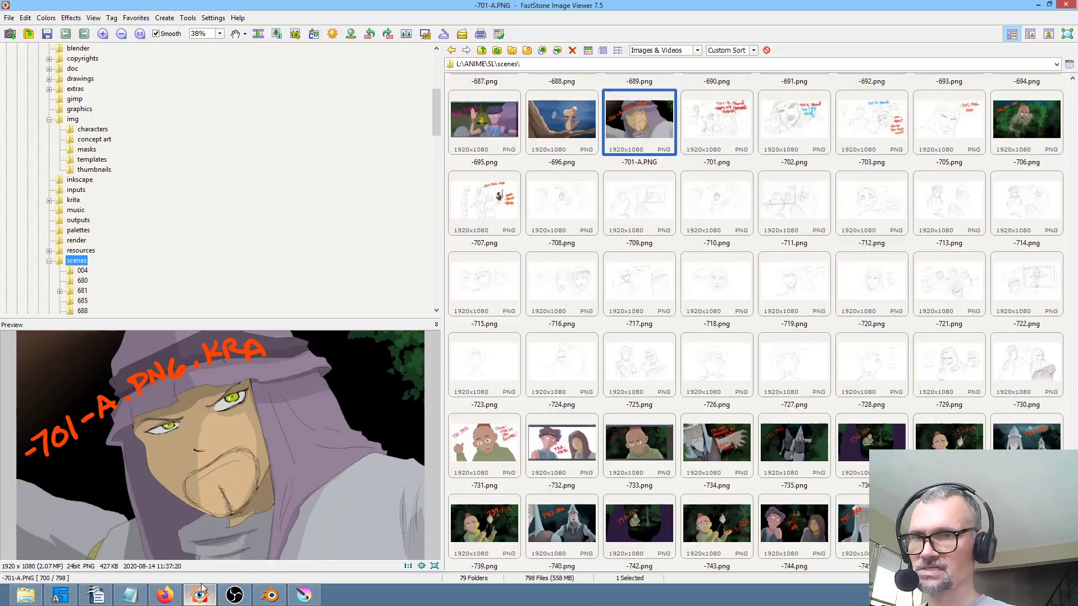
click(557, 110)
click(477, 116)
click(547, 124)
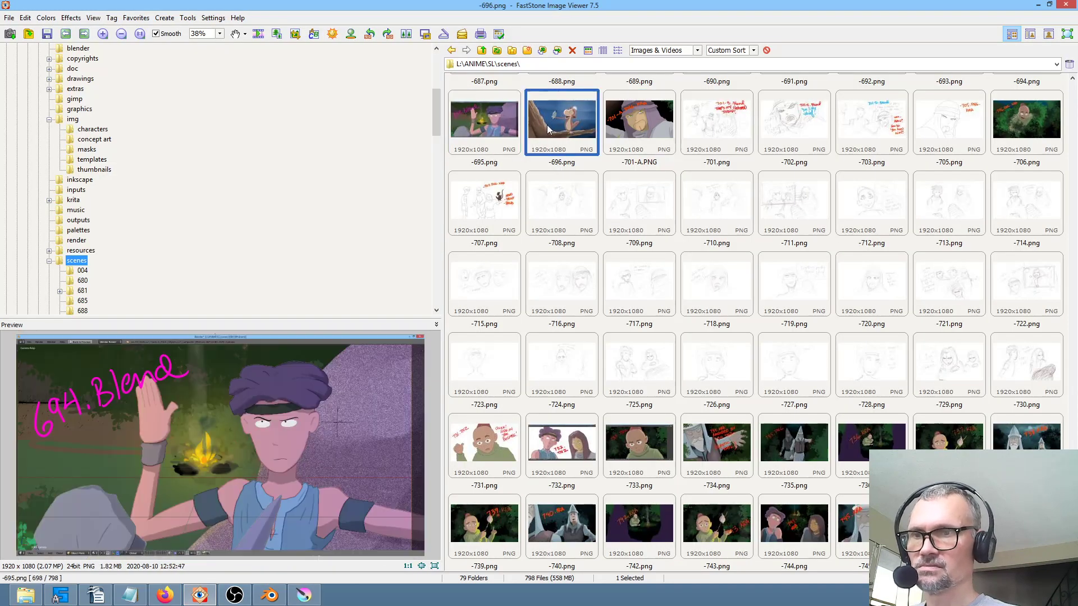
click(628, 123)
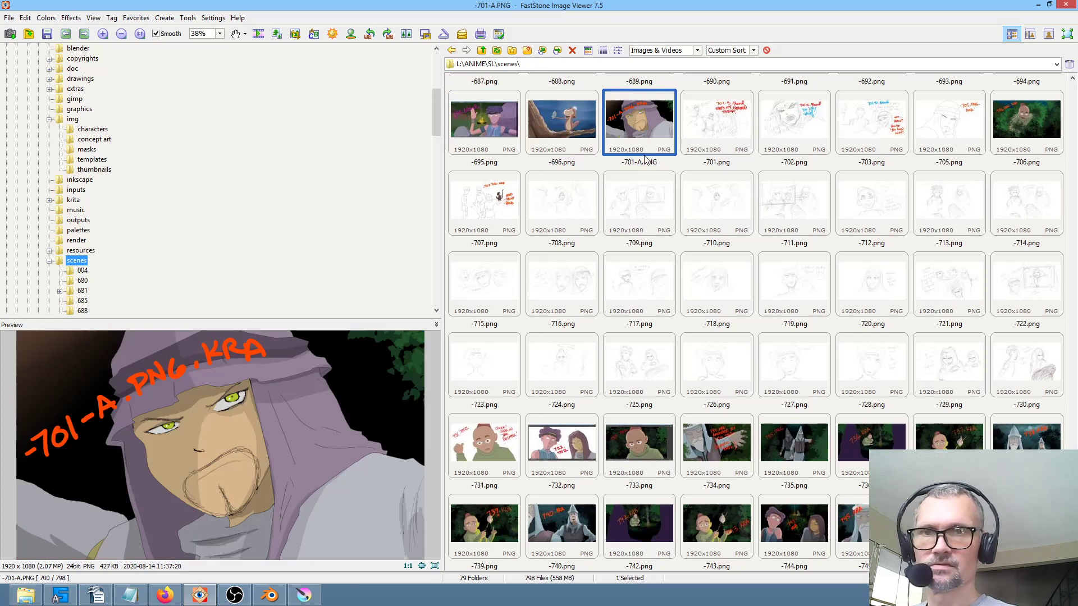
Preview the storyboard frames -706.png and -701-A.PNG, and switch to Krita.
click(1015, 125)
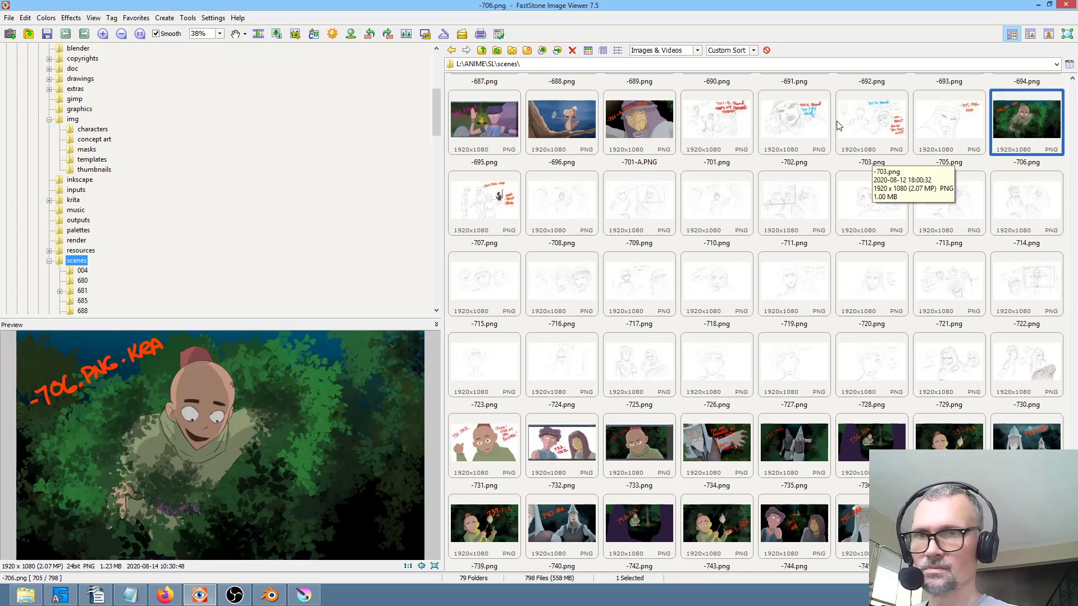
click(648, 111)
click(303, 595)
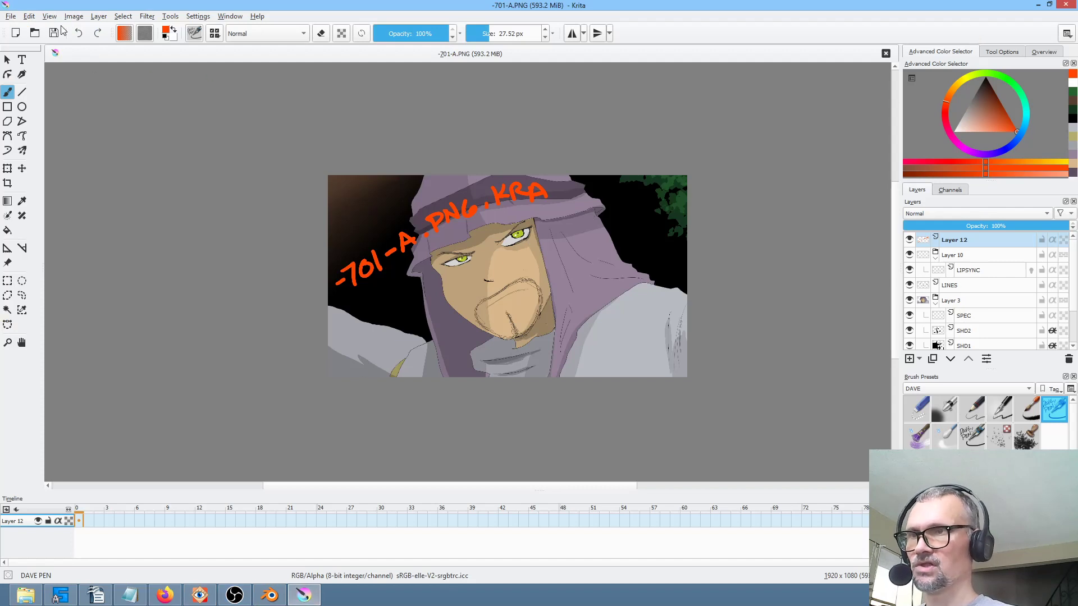
Inspect the painted character with the file-name label on Layer 12 hidden, and show that label layer again.
scroll(650, 270, up, 3)
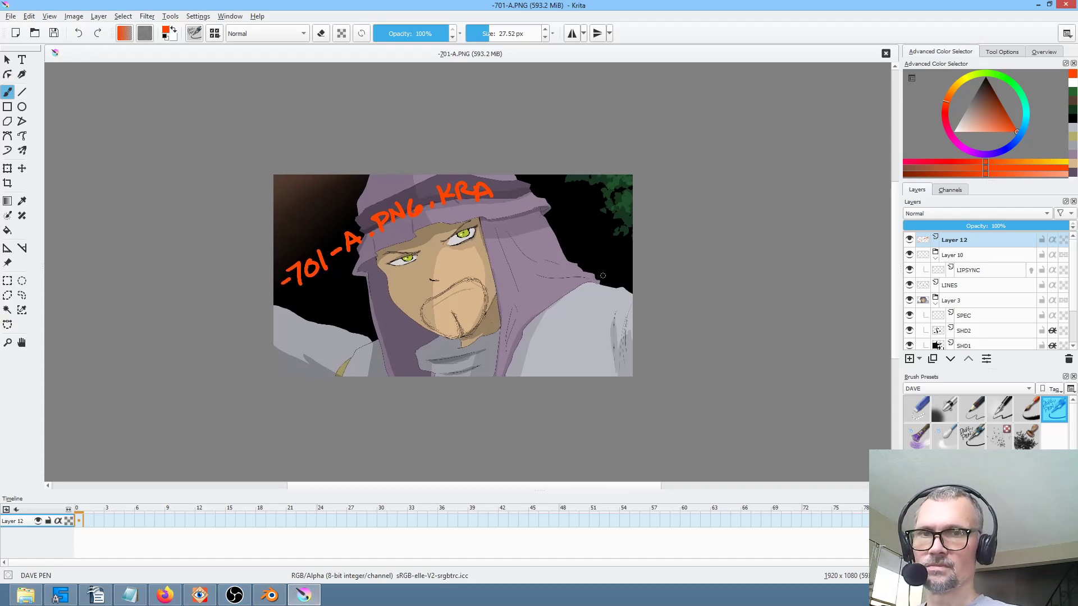
scroll(601, 272, down, 1)
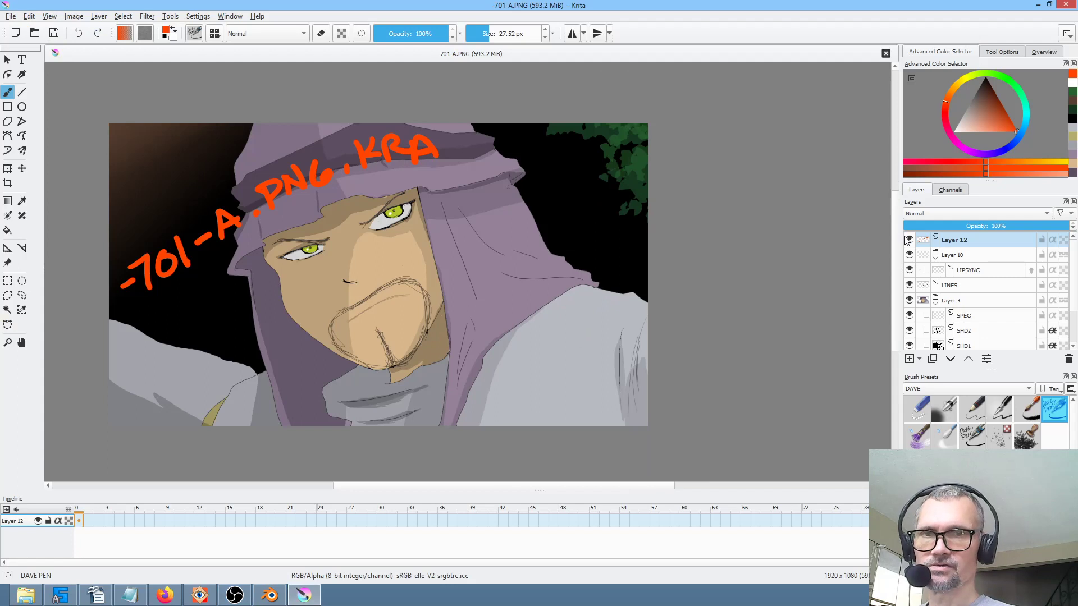
click(908, 240)
scroll(688, 234, left, 2)
key(space)
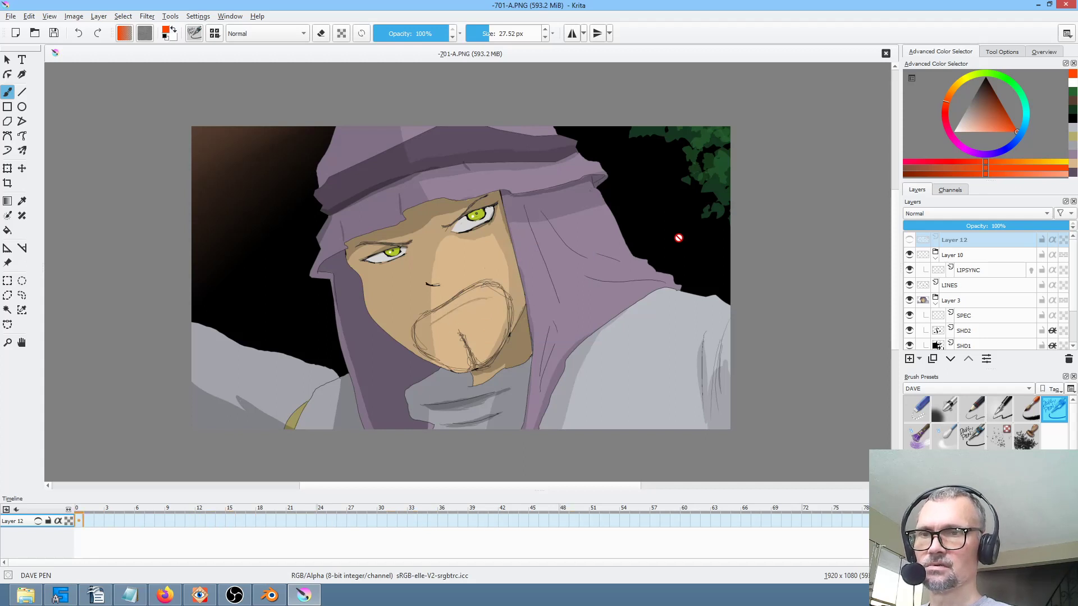
key(space)
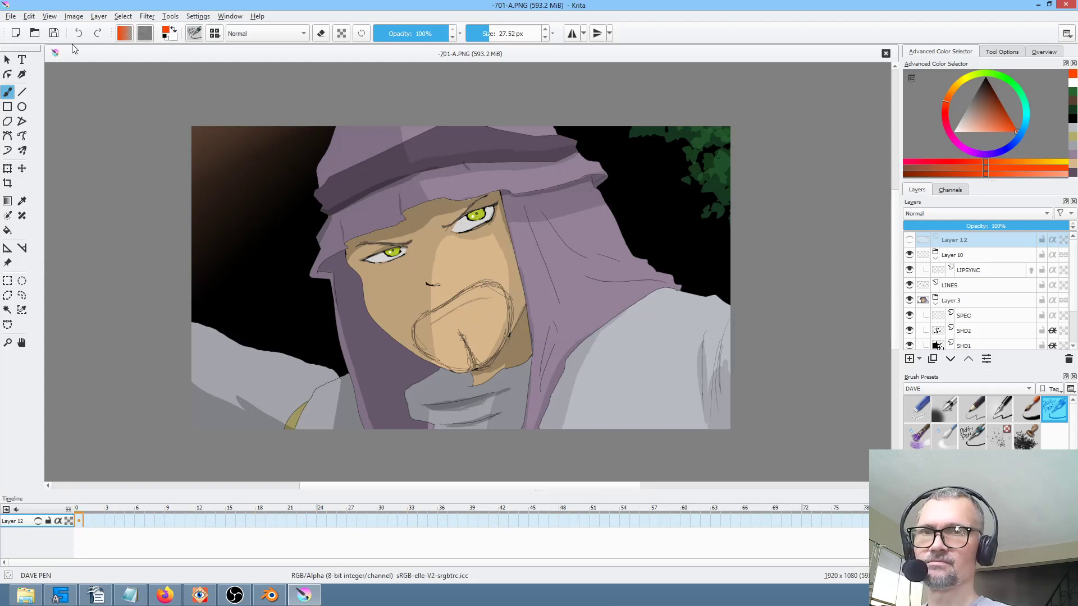
click(908, 240)
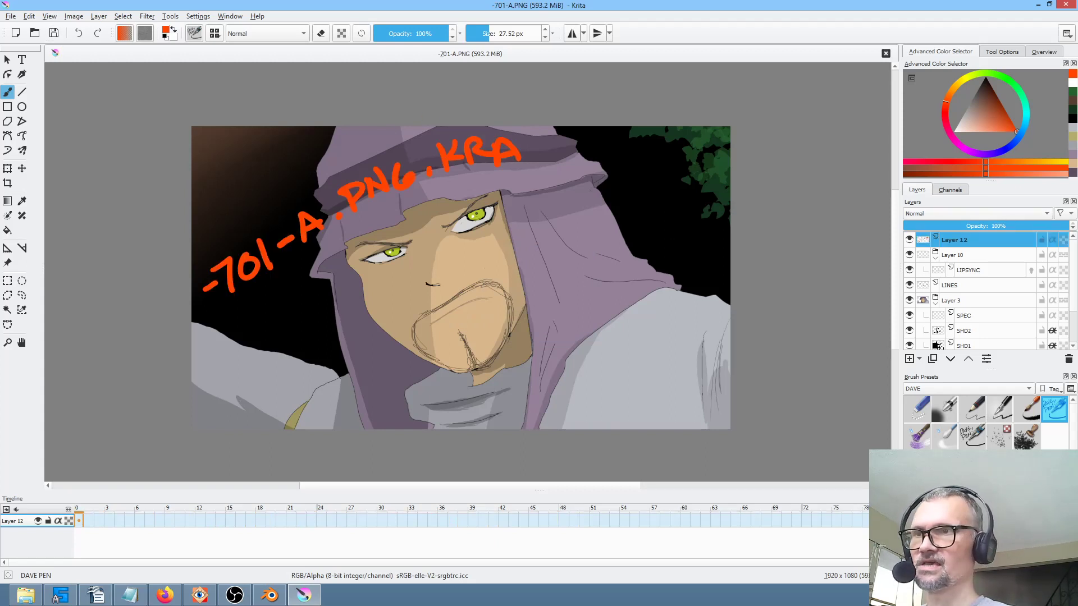
Rename Layer 12, which holds the handwritten file-name label, to LBL.
click(57, 34)
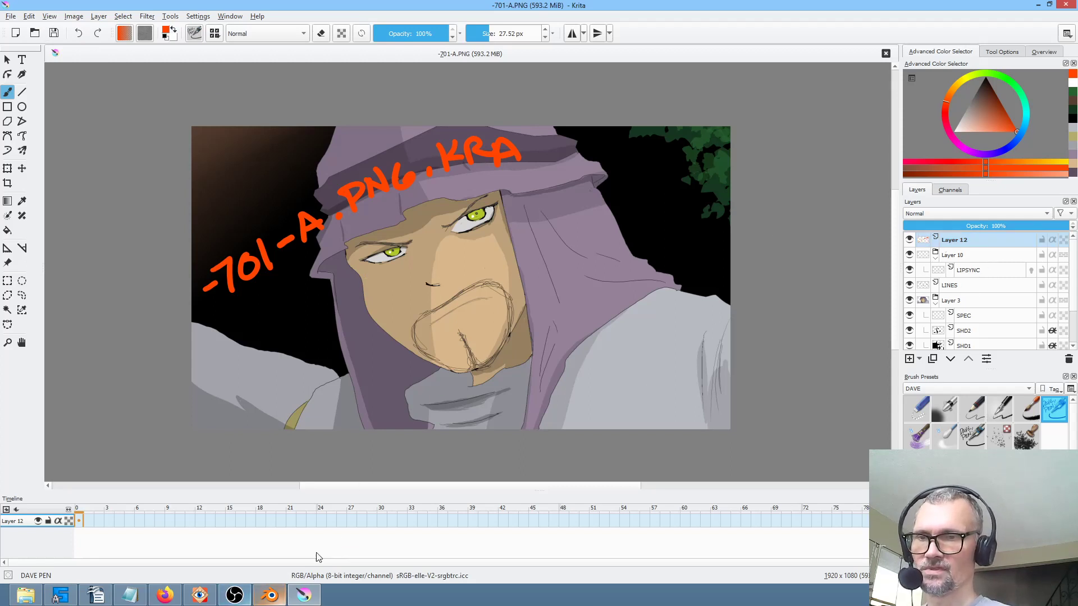
double_click(980, 242)
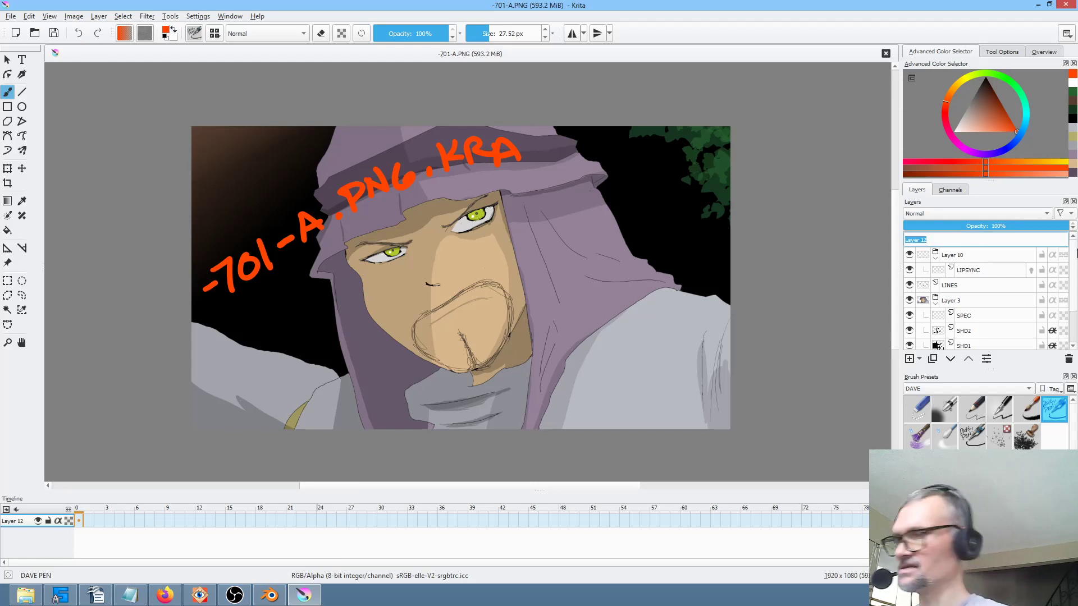
text(LBL)
key(Return)
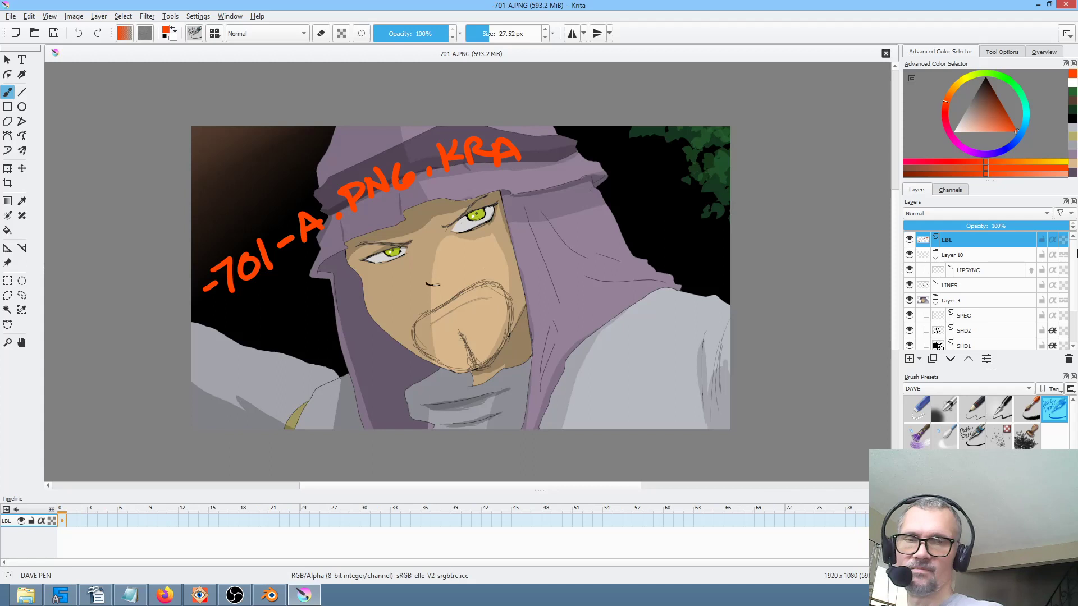
Move the LIPSYNC layer out of the Layer 10 group and delete the emptied group.
click(975, 259)
click(977, 272)
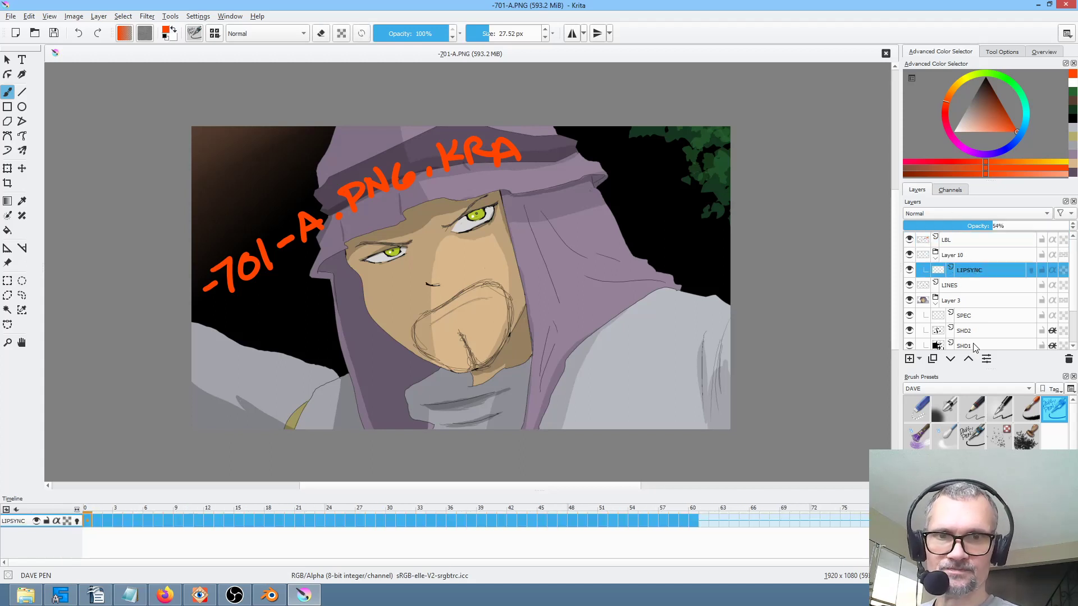
click(968, 362)
click(977, 276)
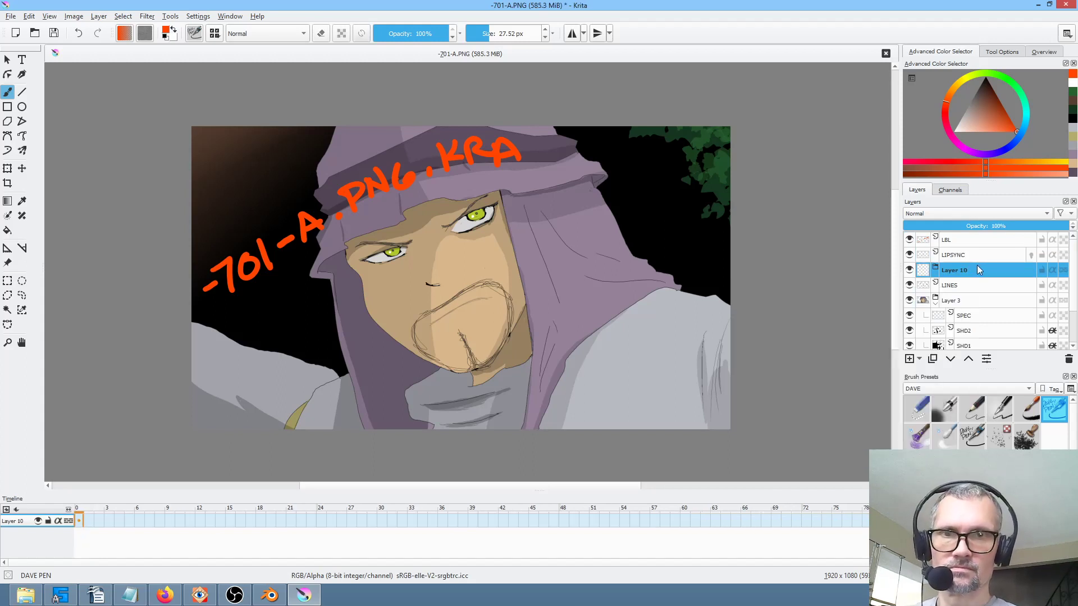
click(1068, 359)
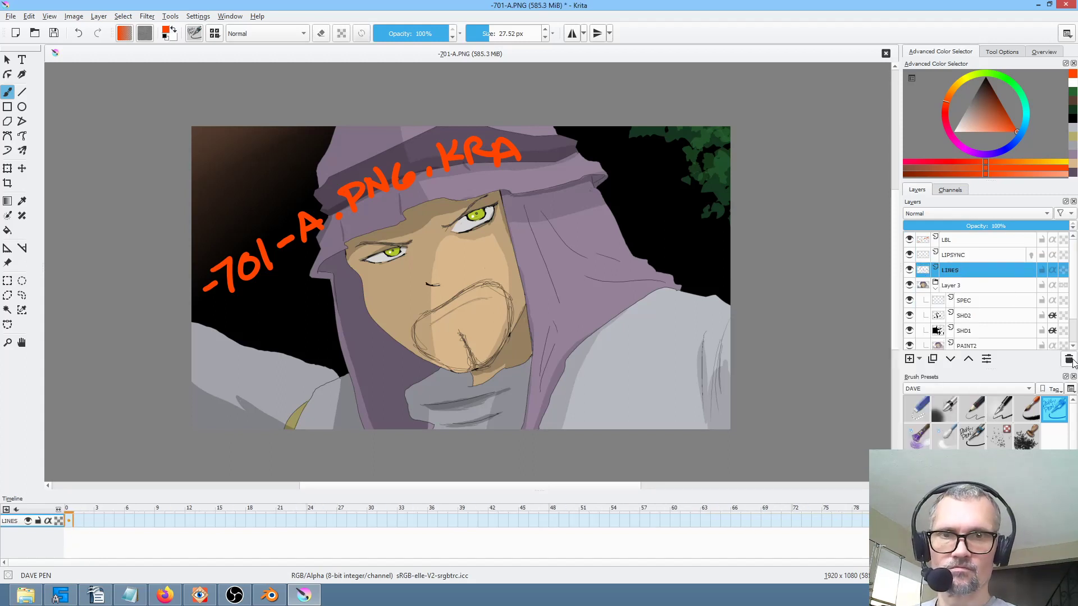
Rename the PAINT2 layer inside the Layer 3 group to PAINT.
click(981, 303)
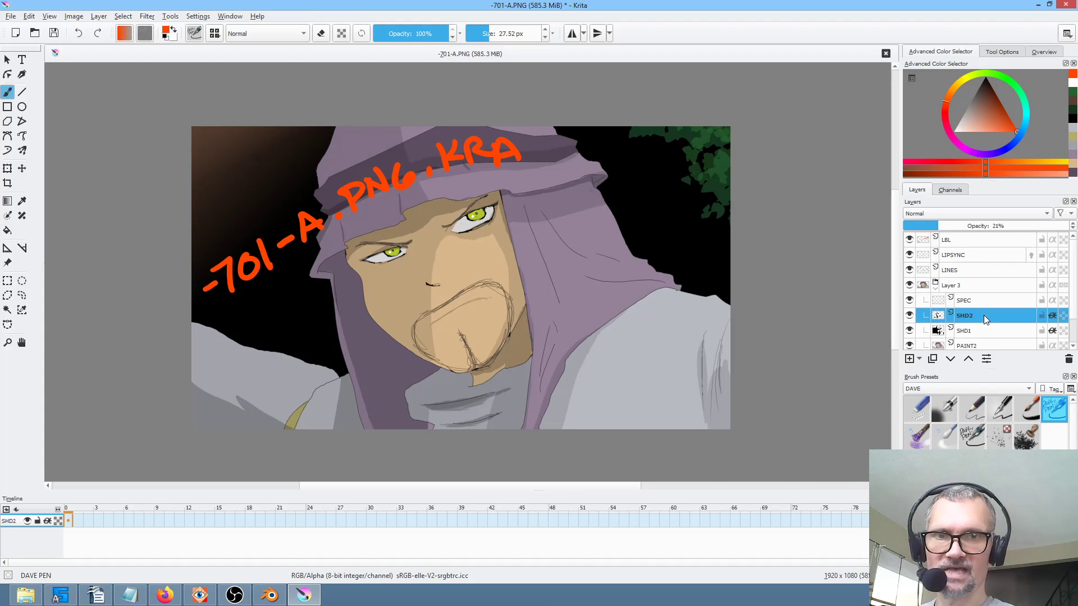
click(983, 330)
click(989, 346)
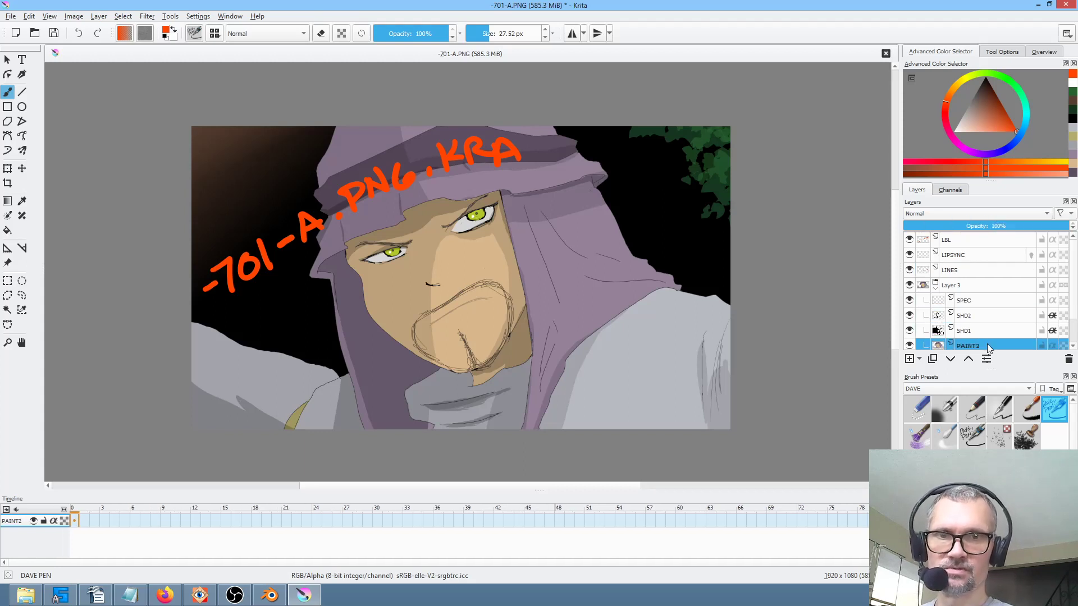
double_click(988, 346)
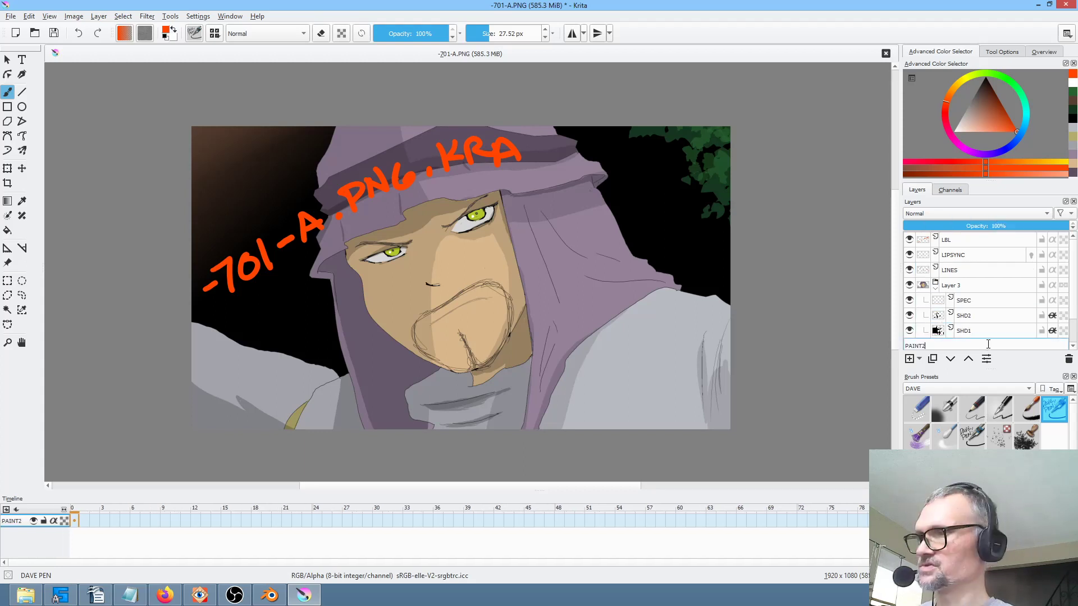
key(BackSpace)
key(Return)
Select the LBL layer and save -701-A.PNG with the current PNG options, including the accompanying Krita file.
click(973, 240)
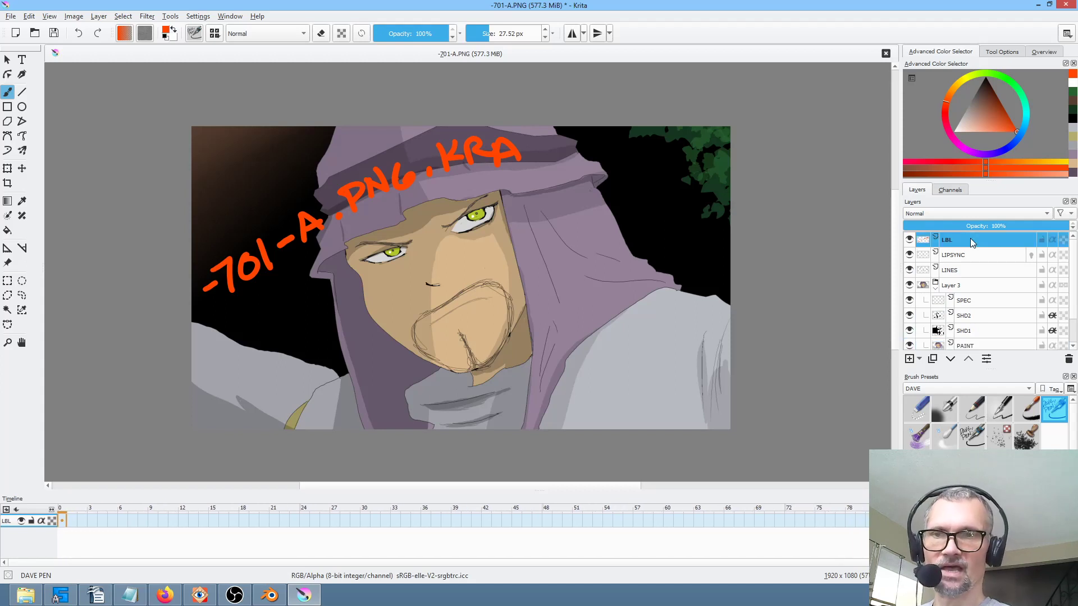
key(ctrl+s)
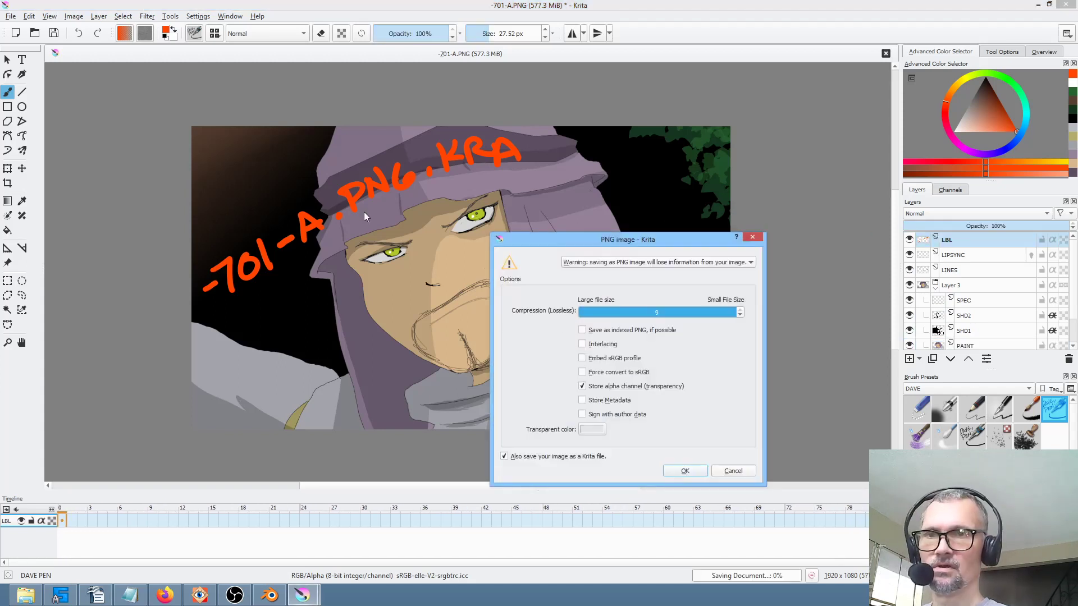
click(680, 471)
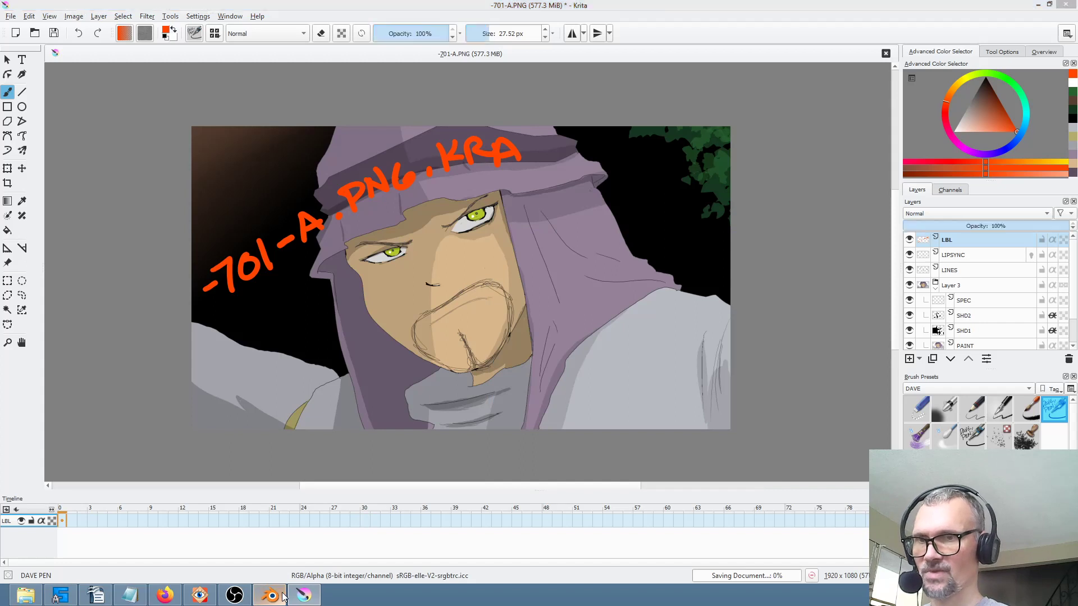
Switch to Blender, make the ink tia layer visible again in 701-A.blend, and save the file.
click(283, 596)
key(Escape)
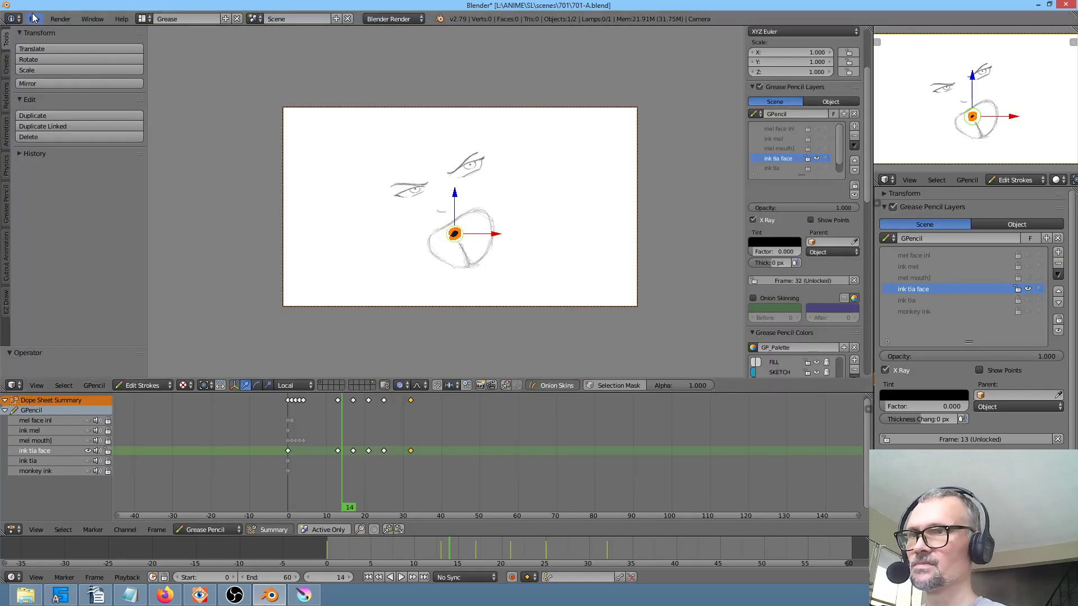
click(32, 19)
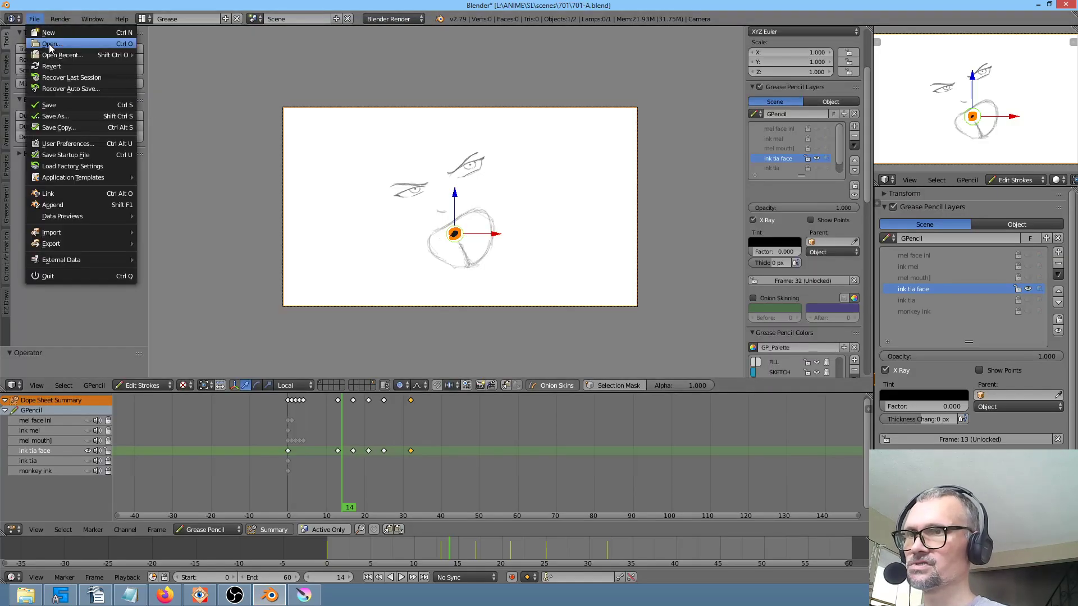
mouse_move(50, 54)
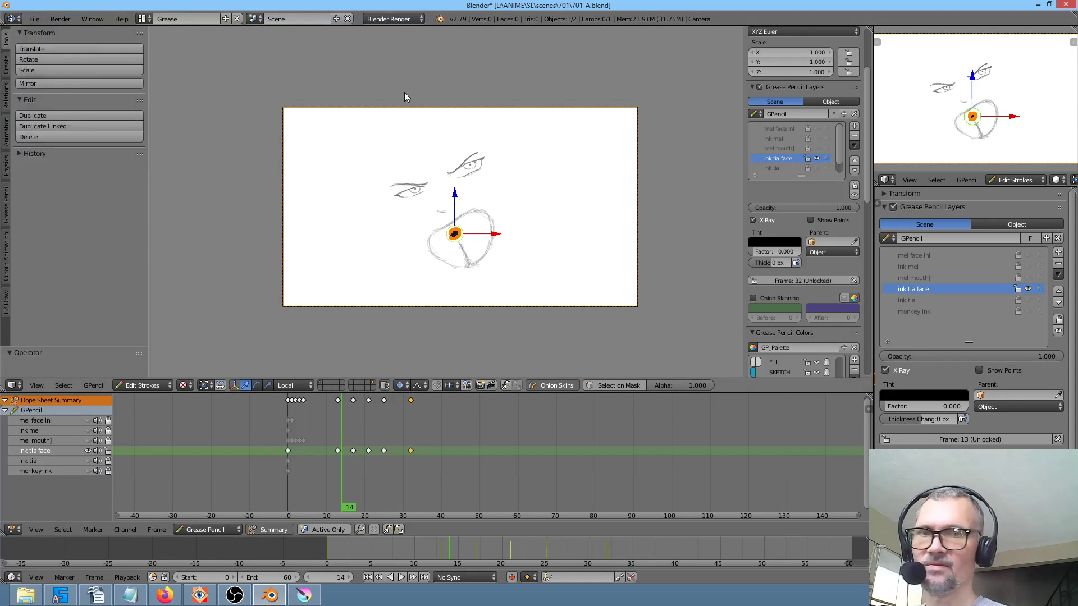
click(1029, 300)
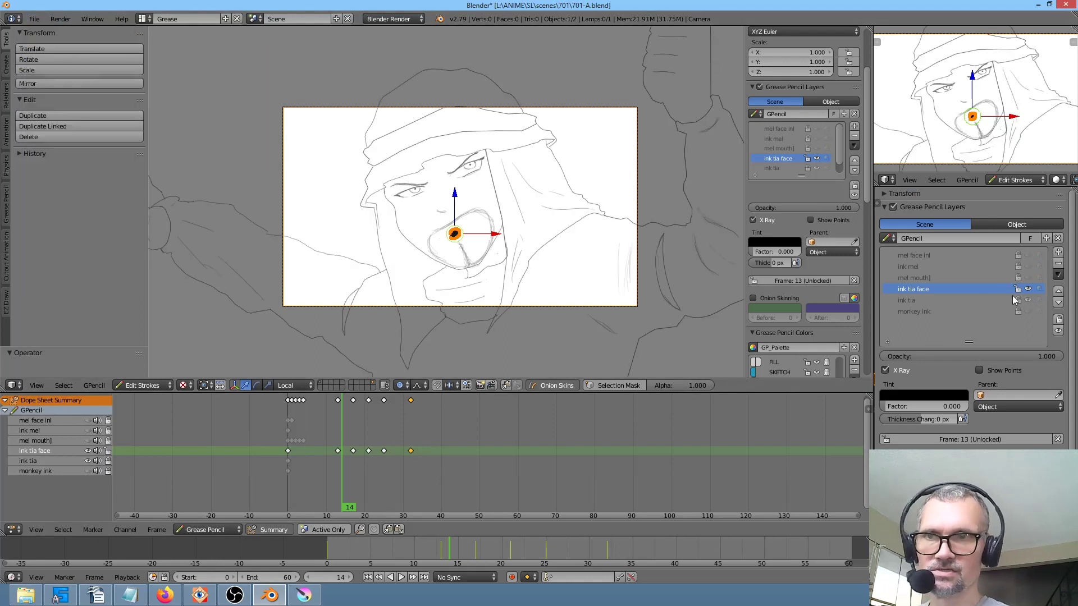
click(24, 20)
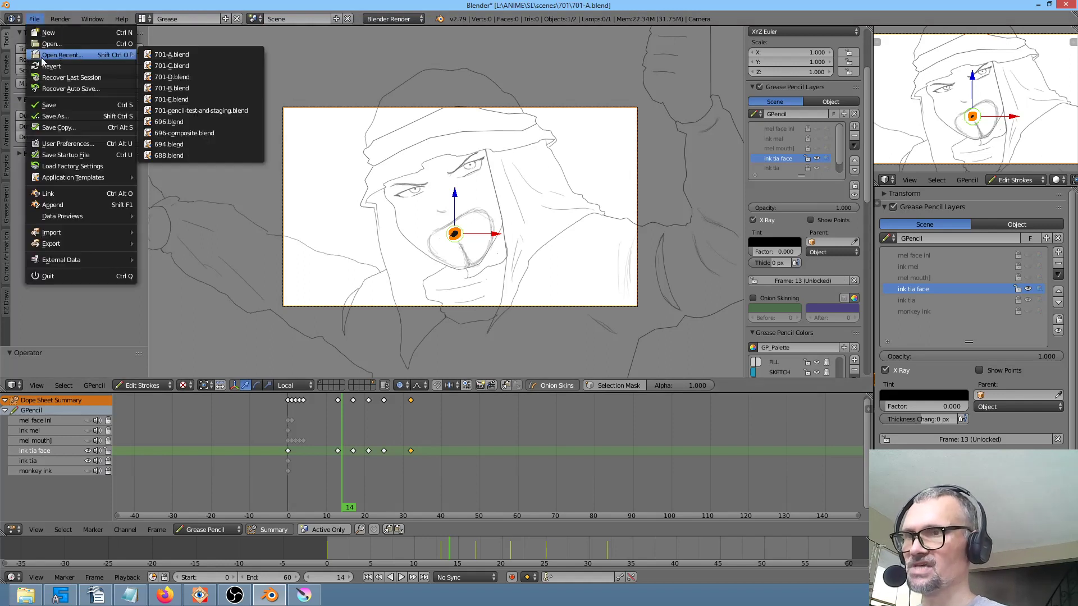
click(57, 104)
Open the recent file 701-B.blend and look over its inked characters in the camera frame.
click(33, 18)
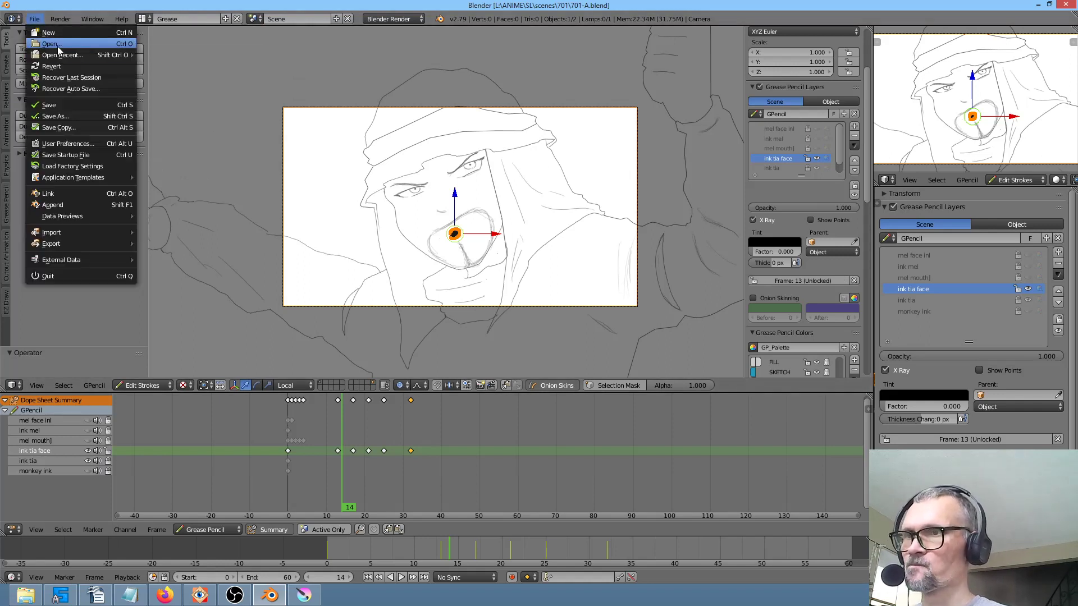
mouse_move(58, 54)
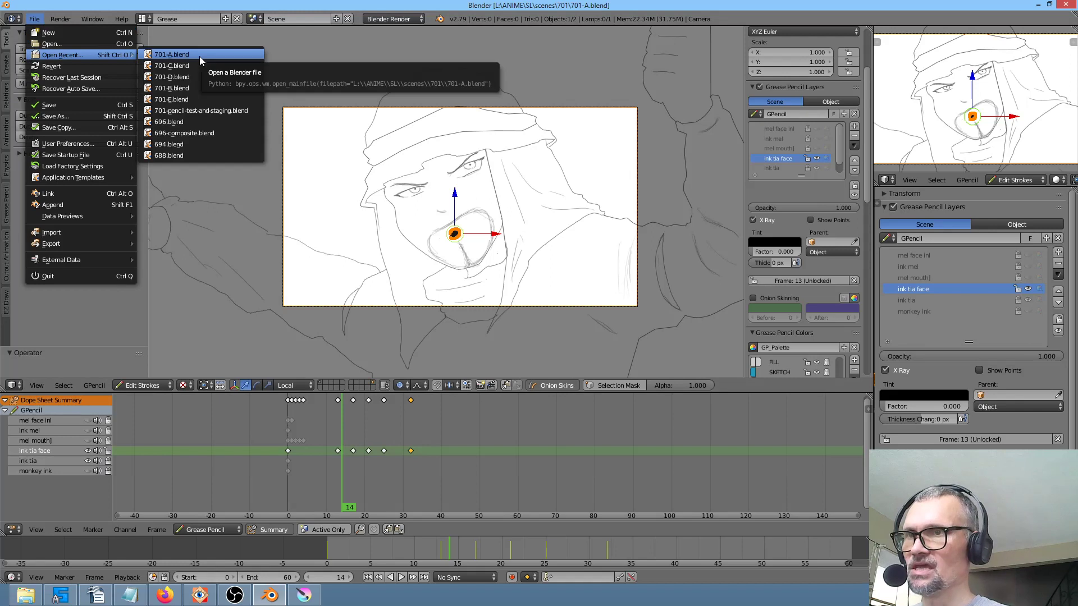
click(201, 89)
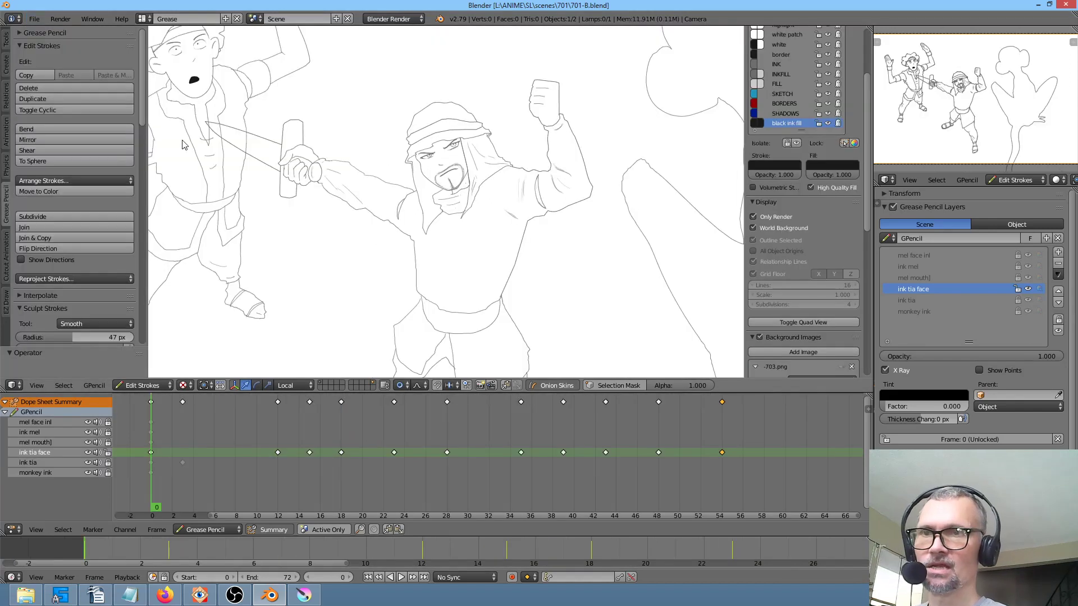
scroll(473, 207, up, 2)
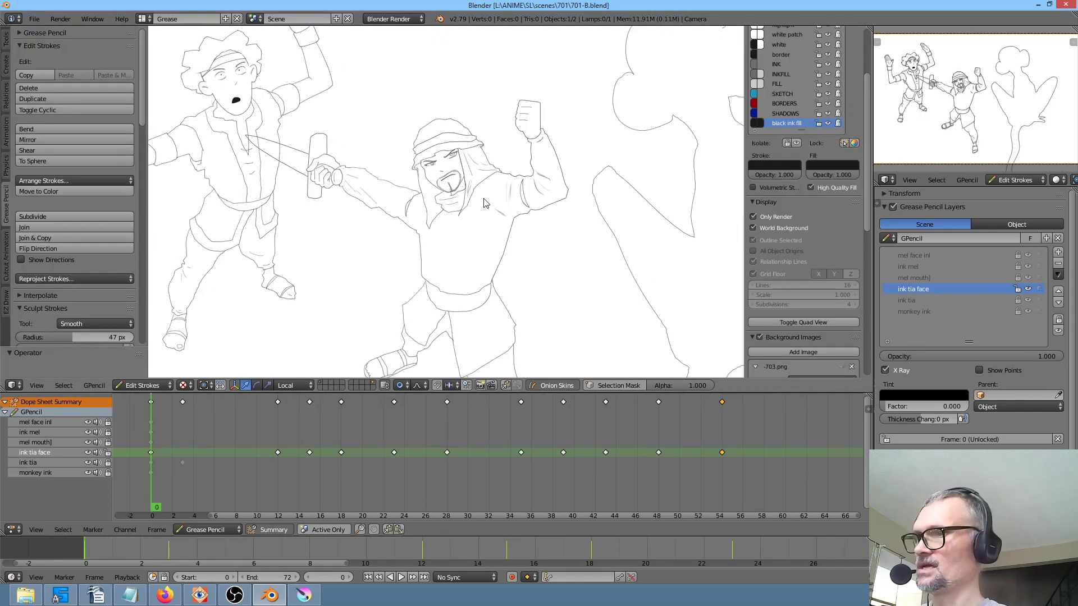
scroll(486, 204, down, 4)
scroll(503, 198, up, 3)
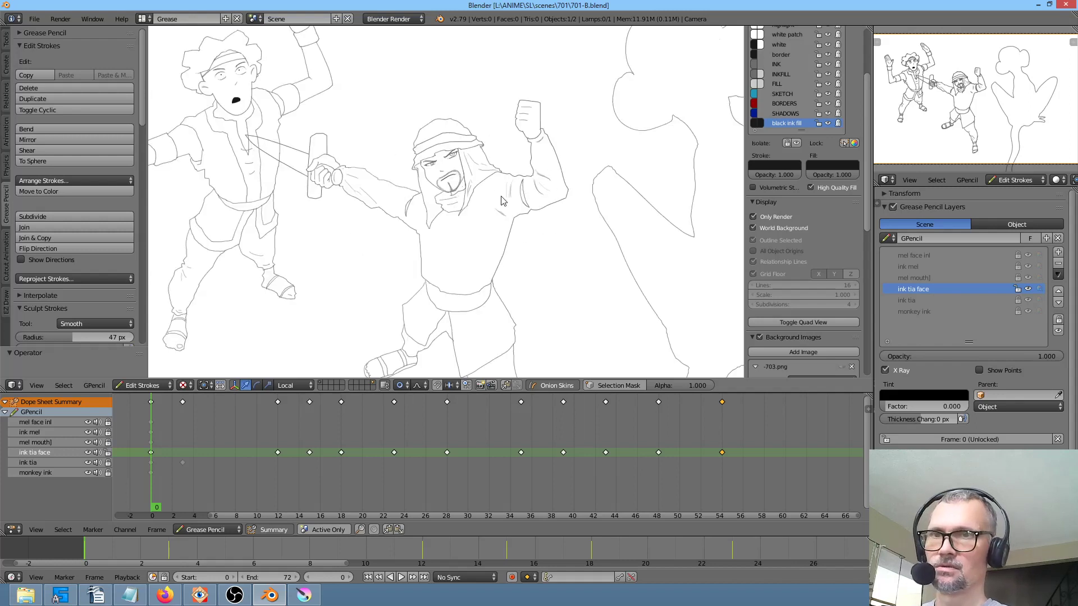
scroll(504, 199, down, 3)
scroll(503, 198, up, 1)
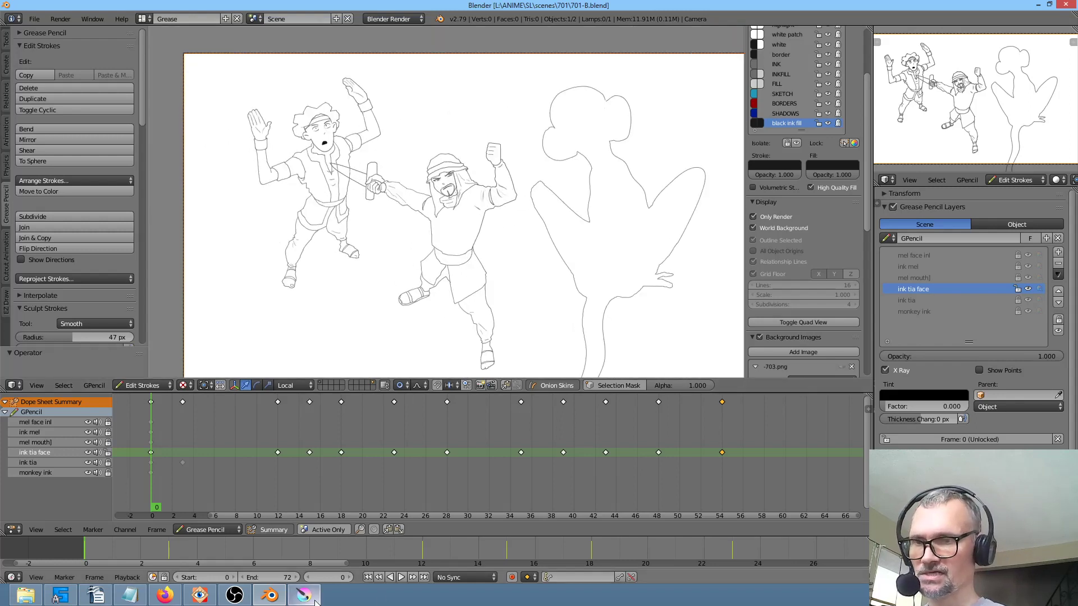
Check the storyboard sketch -701.png in FastStone Image Viewer, and play the 701-B.blend animation in Blender for comparison.
click(199, 595)
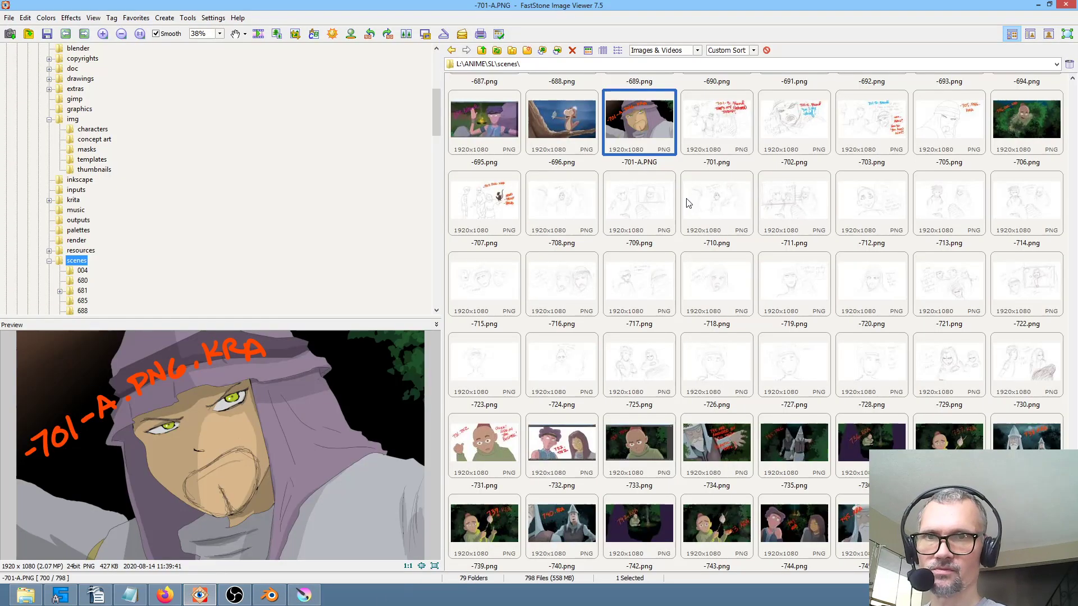
click(696, 122)
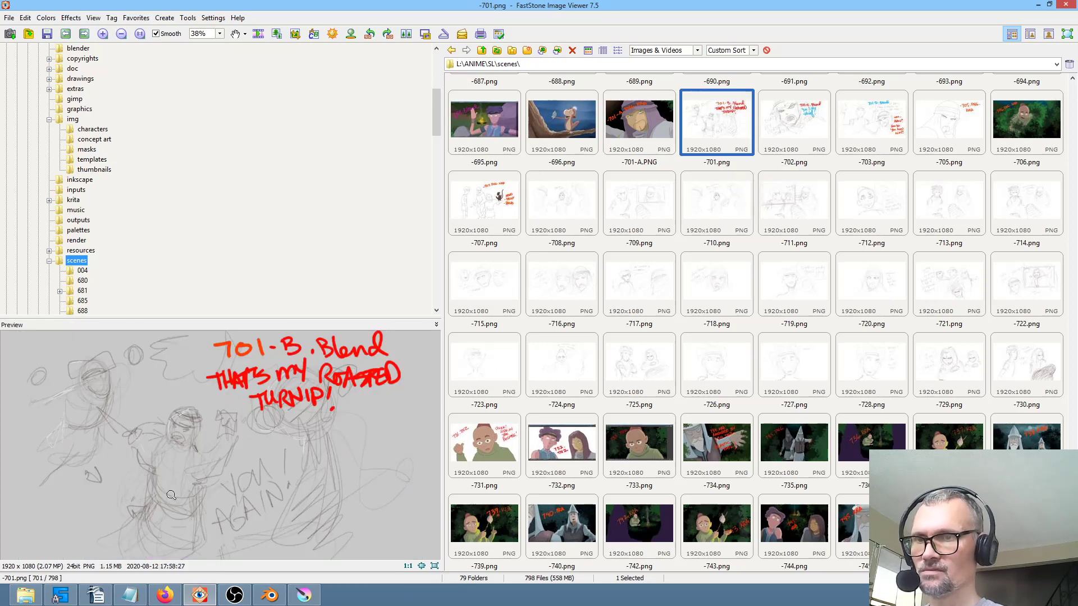
click(270, 595)
key(alt+a)
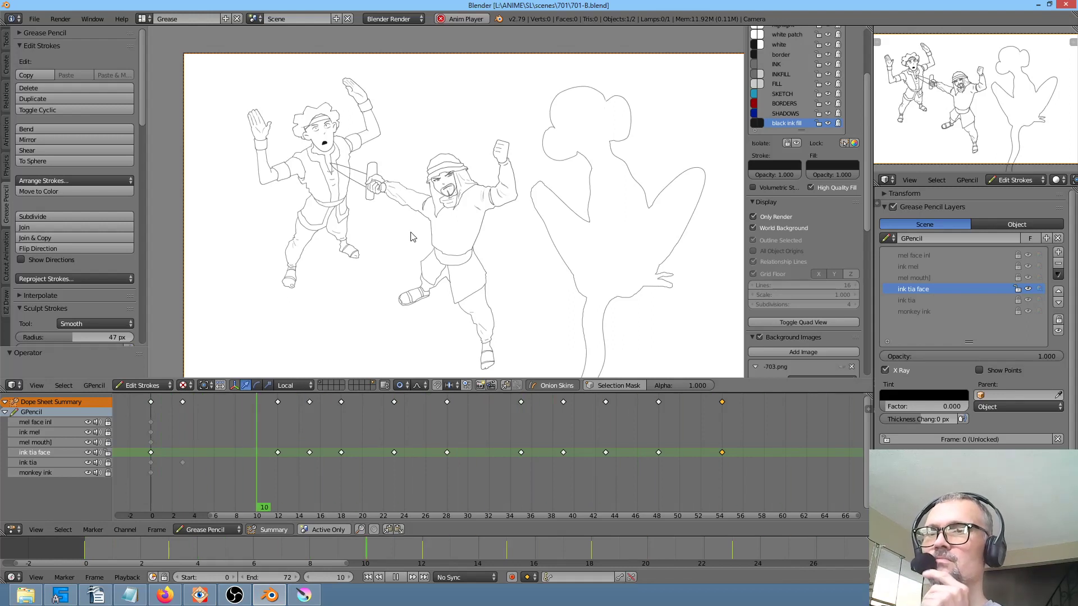
key(Escape)
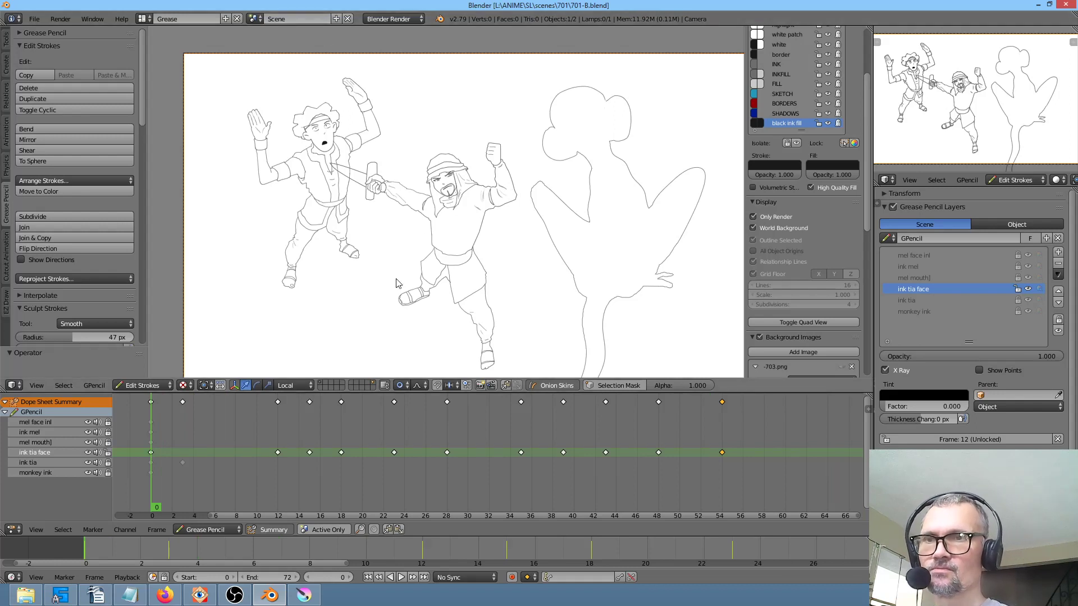
Hide every grease pencil layer except monkey ink, unlock the layers, and make ink mel the active layer.
click(1028, 288)
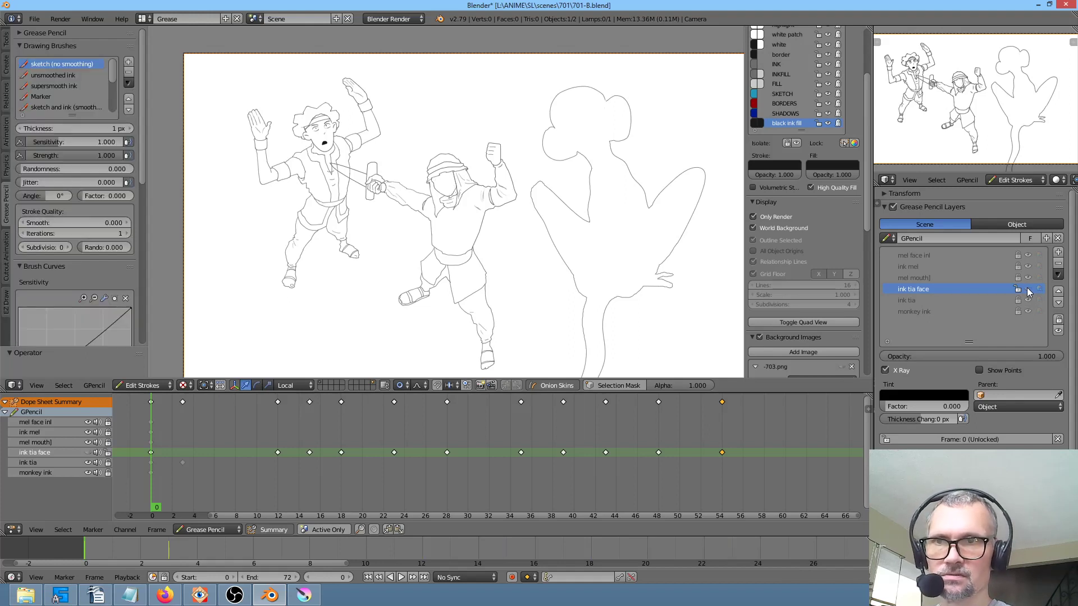
drag(1026, 261, 1031, 275)
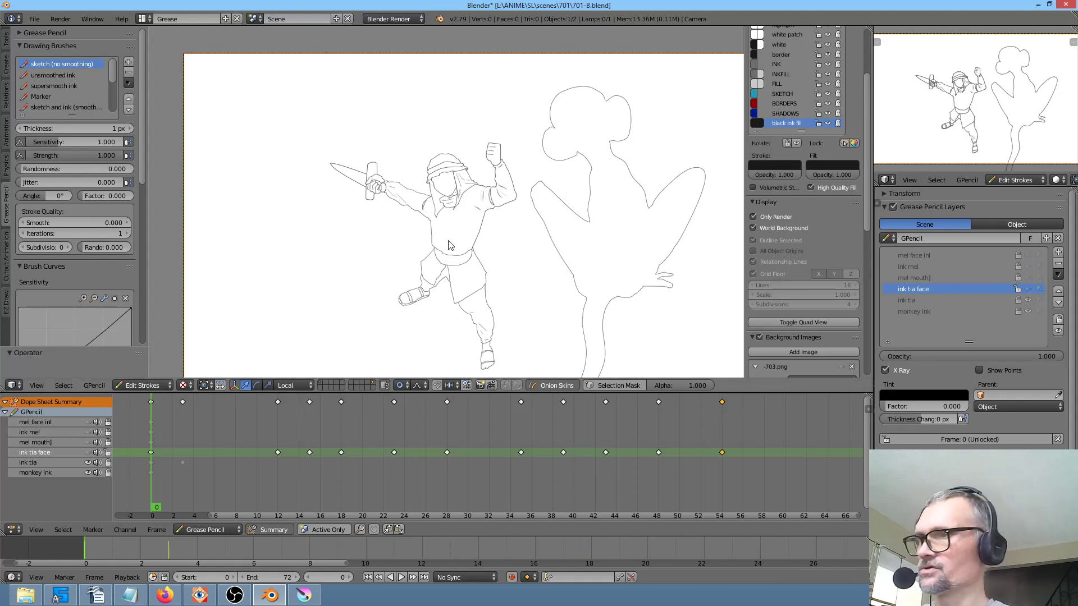
key(a)
drag(1025, 312, 1025, 301)
click(1028, 312)
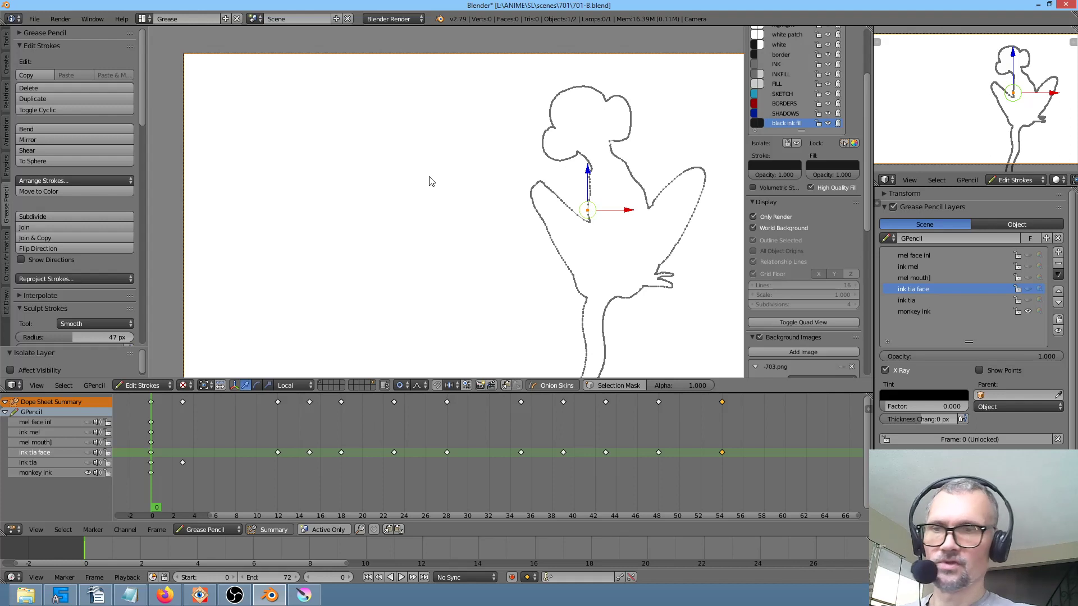
click(951, 276)
click(951, 268)
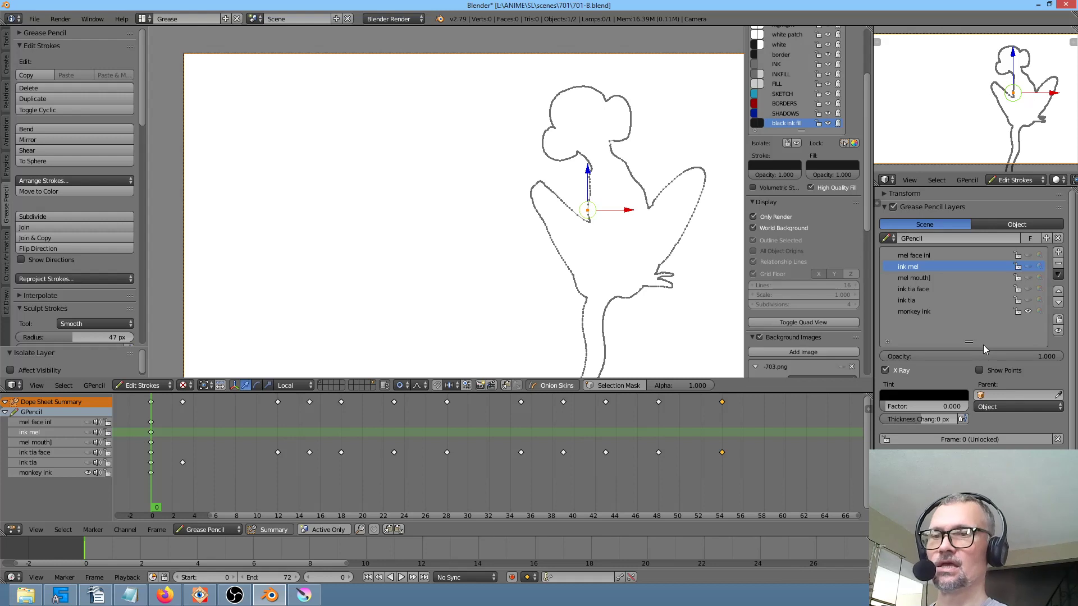
key(alt+a)
key(alt+a)
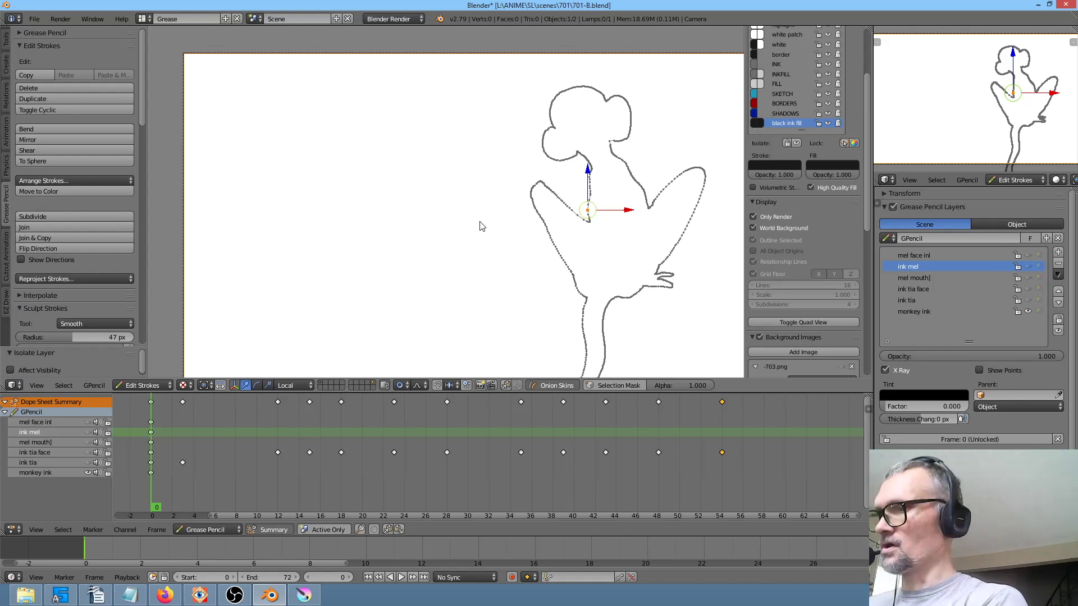
Switch to the Default screen layout and set the render output file format to PNG.
key(ctrl+Left)
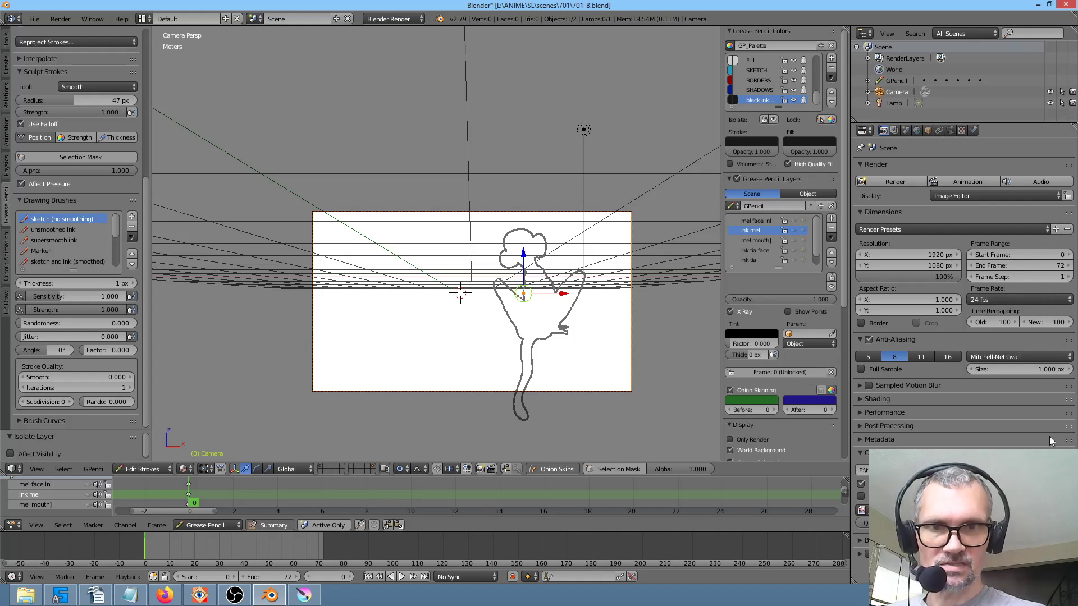
click(898, 510)
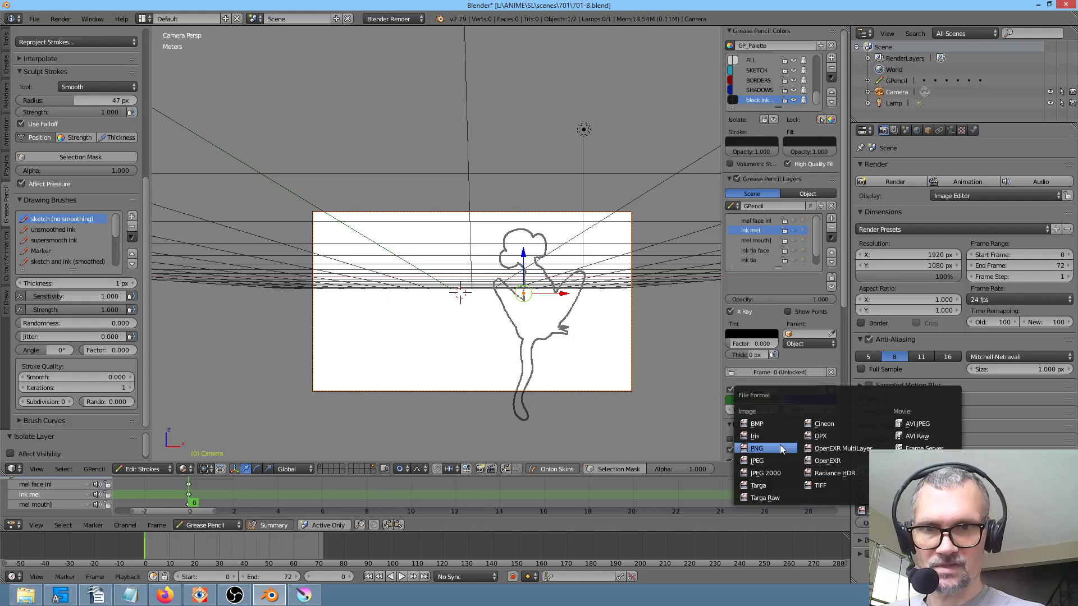
click(757, 449)
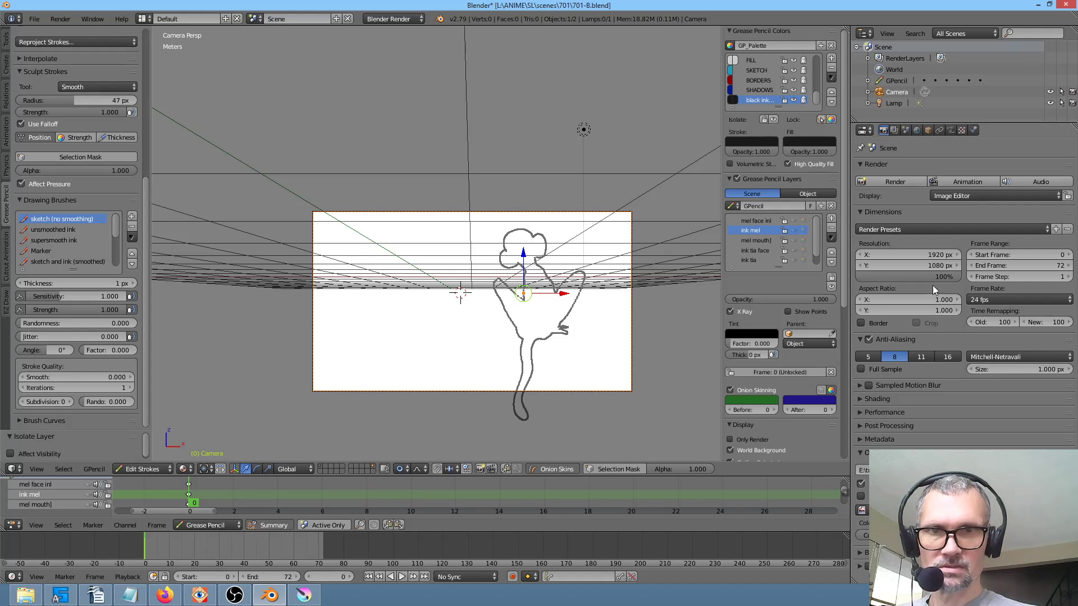
Browse from the output path setting to L:\ANIME\SL\scenes and create a new 701-B folder there.
click(1065, 471)
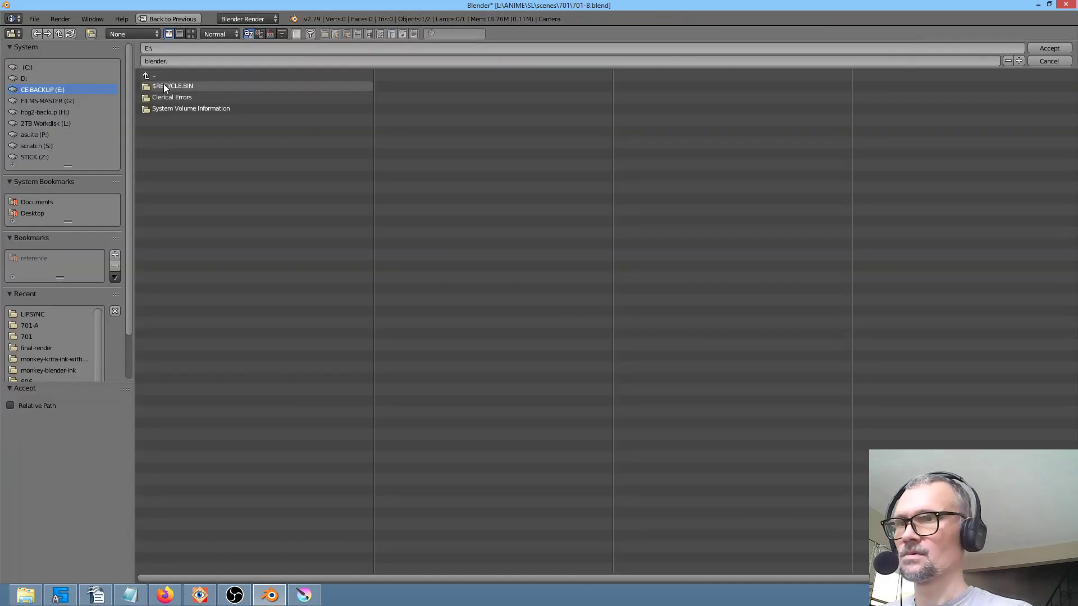
click(65, 124)
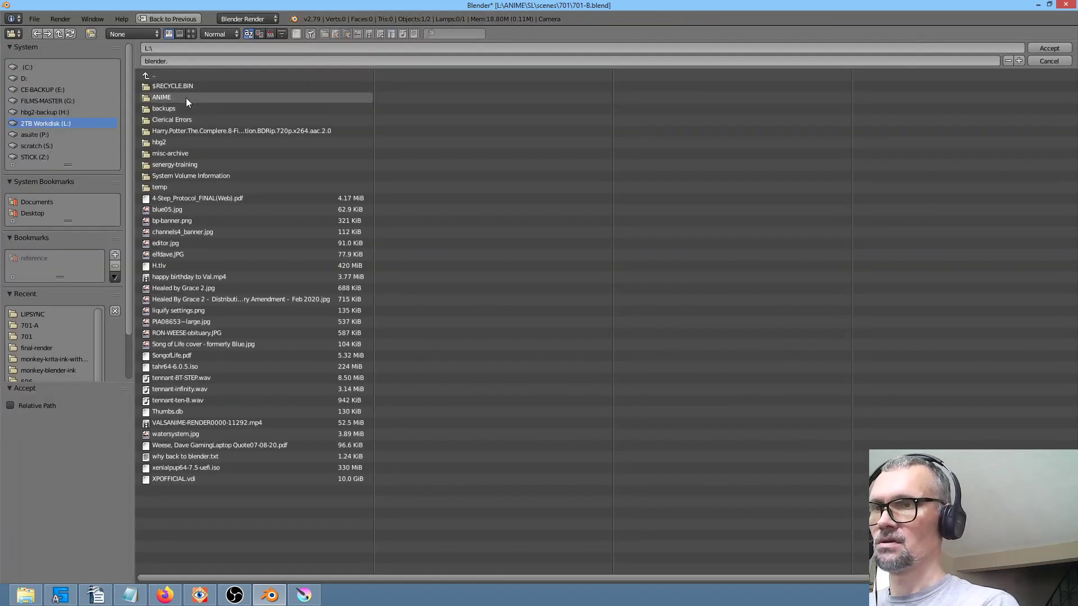
click(186, 98)
click(171, 143)
click(178, 287)
click(224, 49)
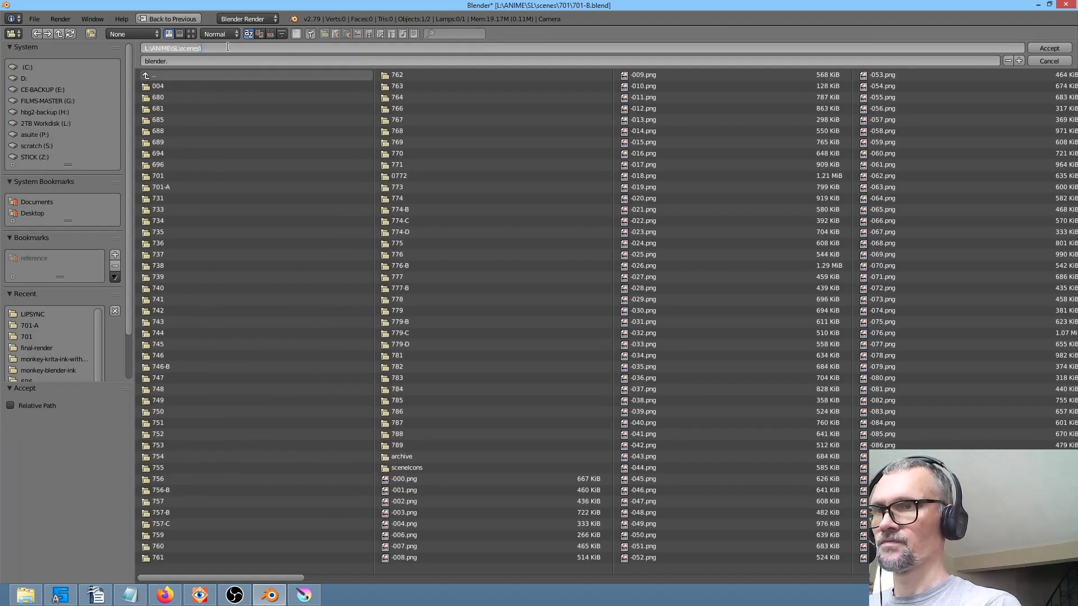
text(701)
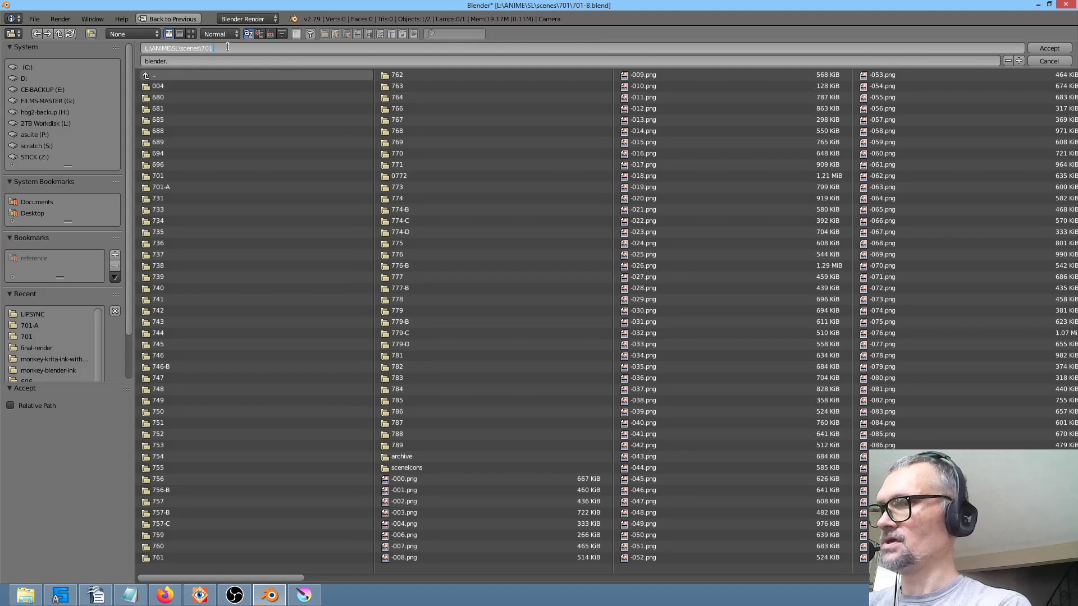
text(-)
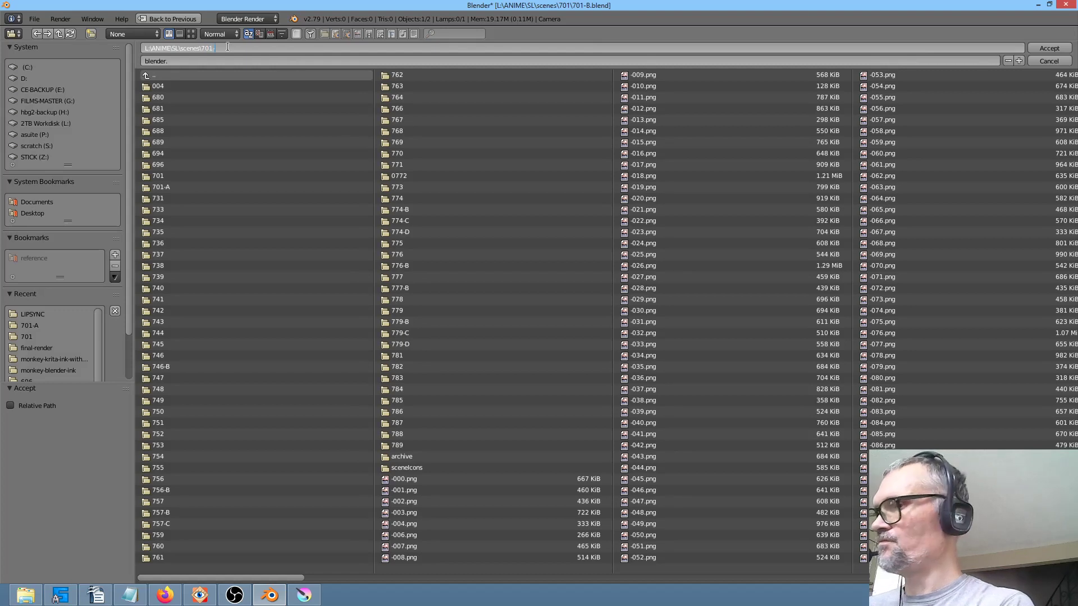
text(B)
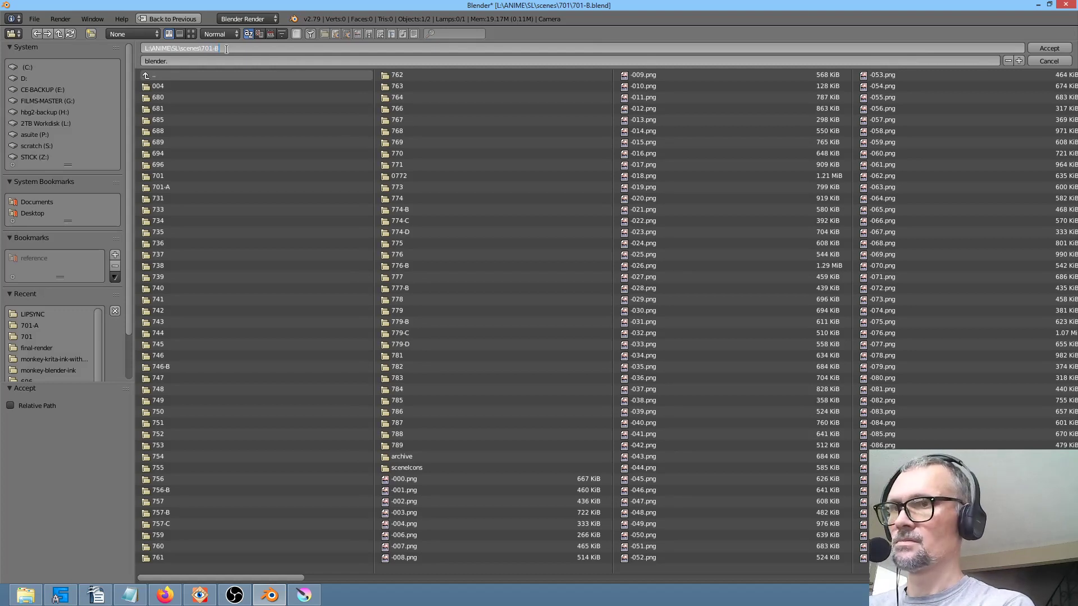
key(Return)
Clear the output file name and use the 701-B folder as the render output path.
click(186, 61)
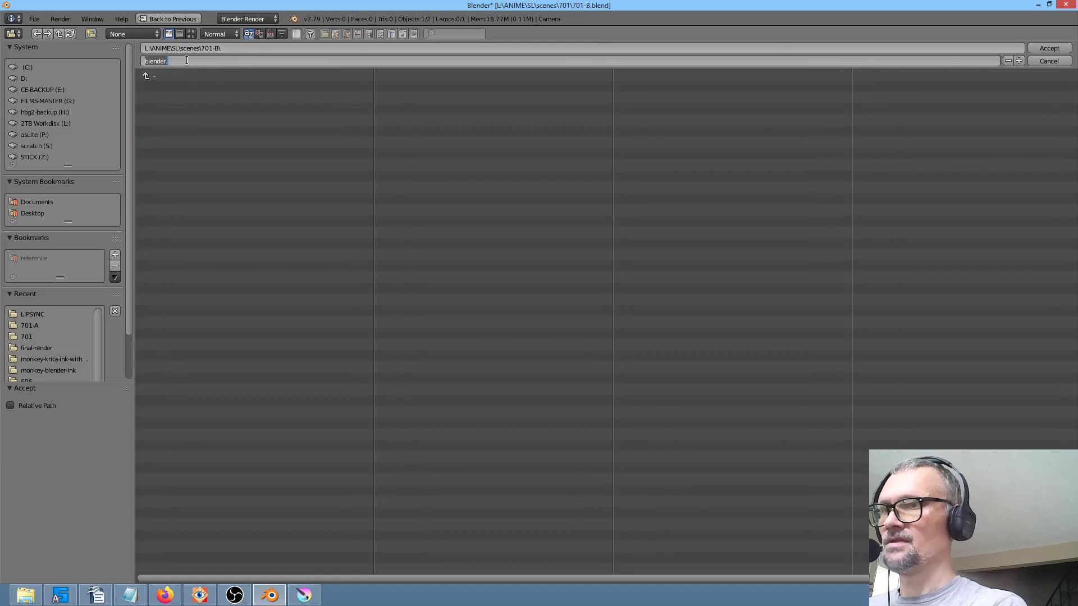
text(M)
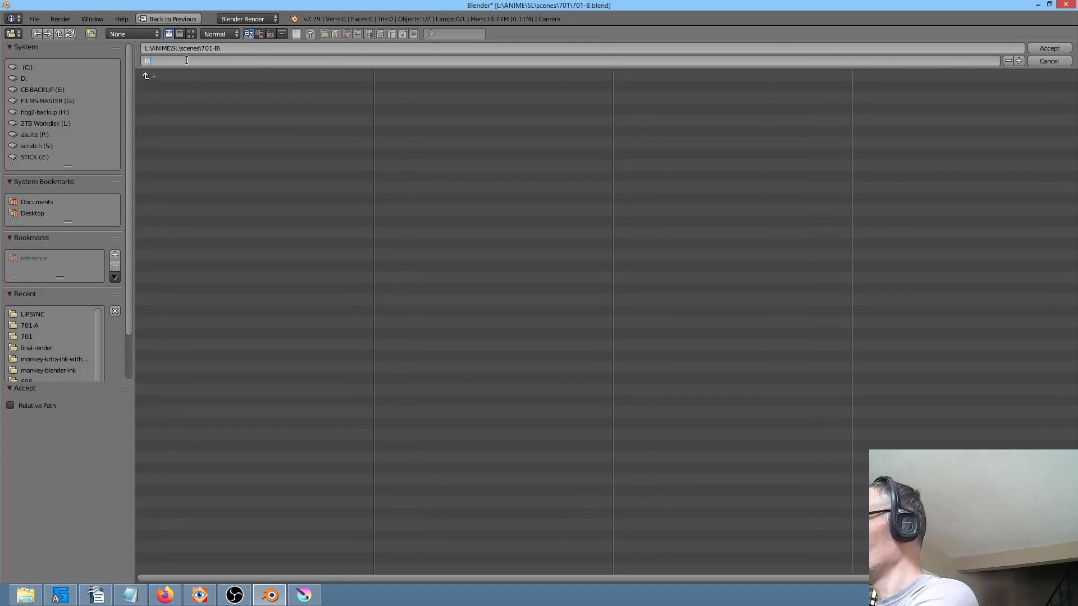
key(BackSpace)
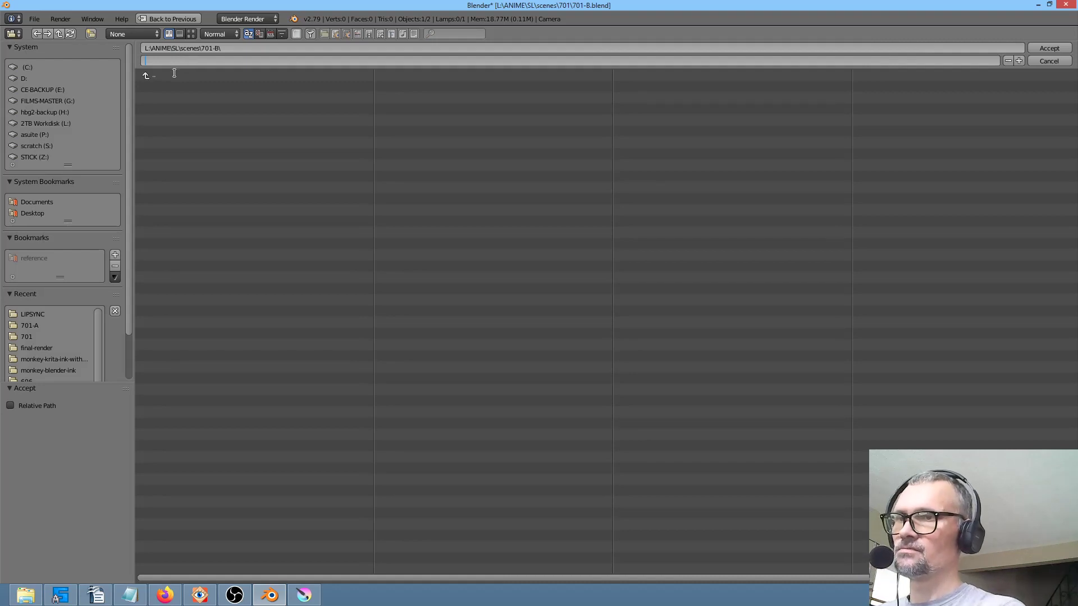
click(173, 72)
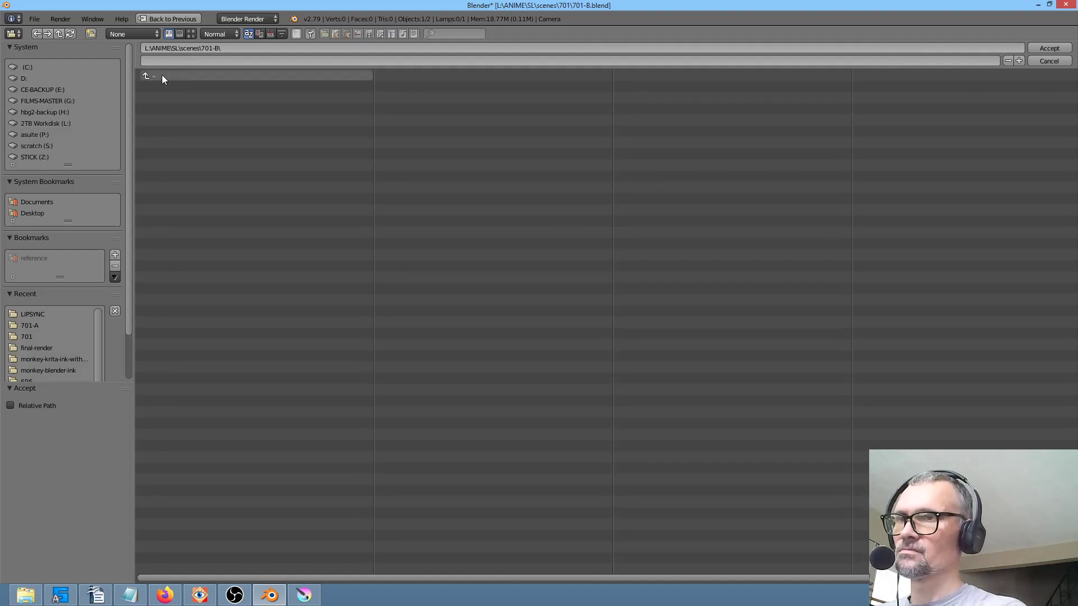
key(Escape)
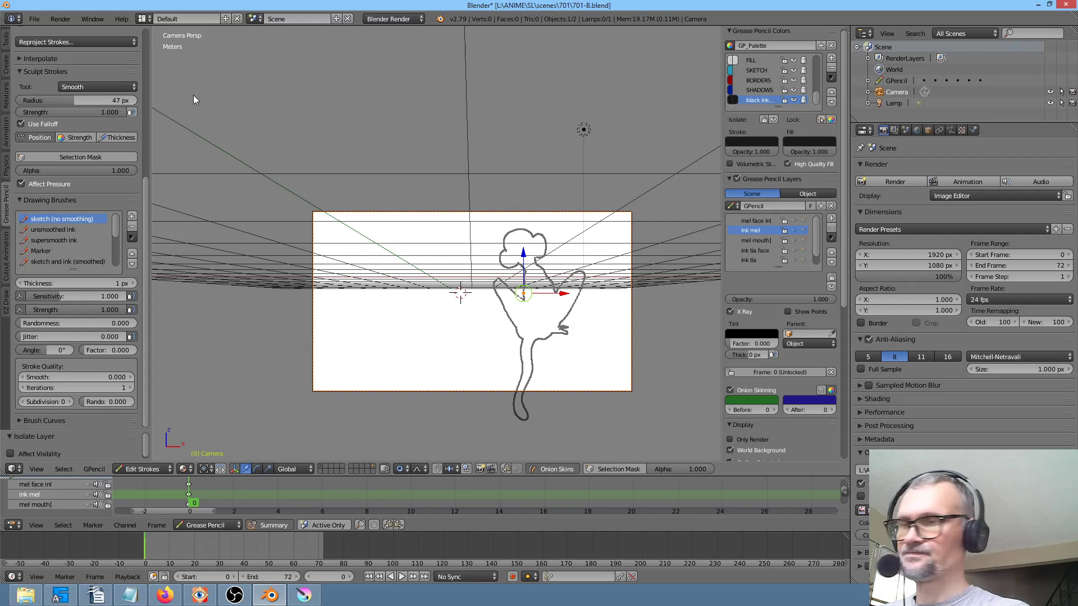
Enable Full Sample anti-aliasing in the OpenGL render options.
click(59, 20)
mouse_move(81, 86)
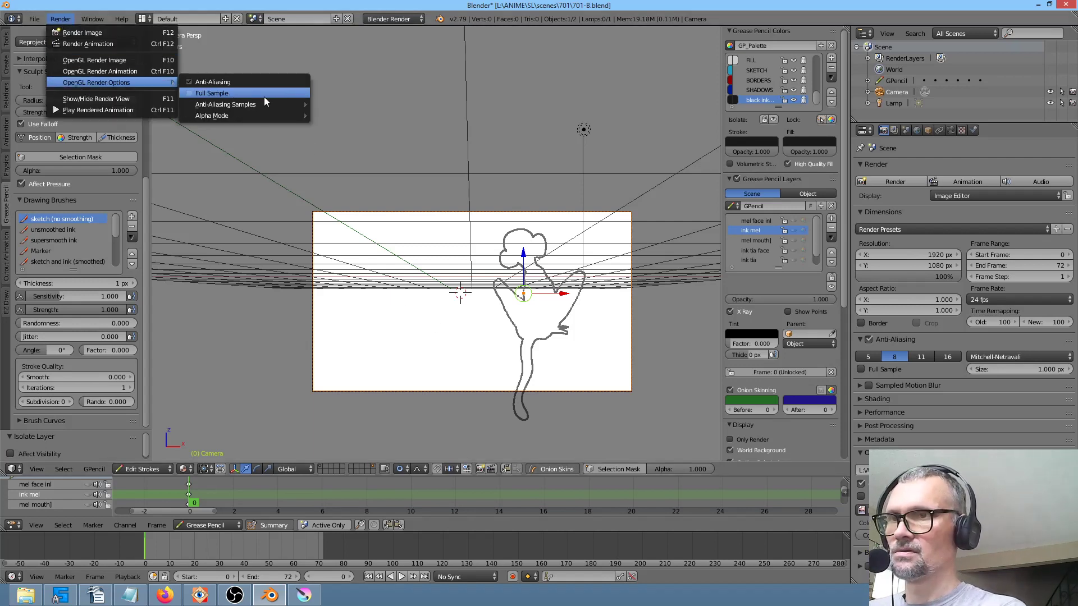
mouse_move(260, 120)
click(325, 129)
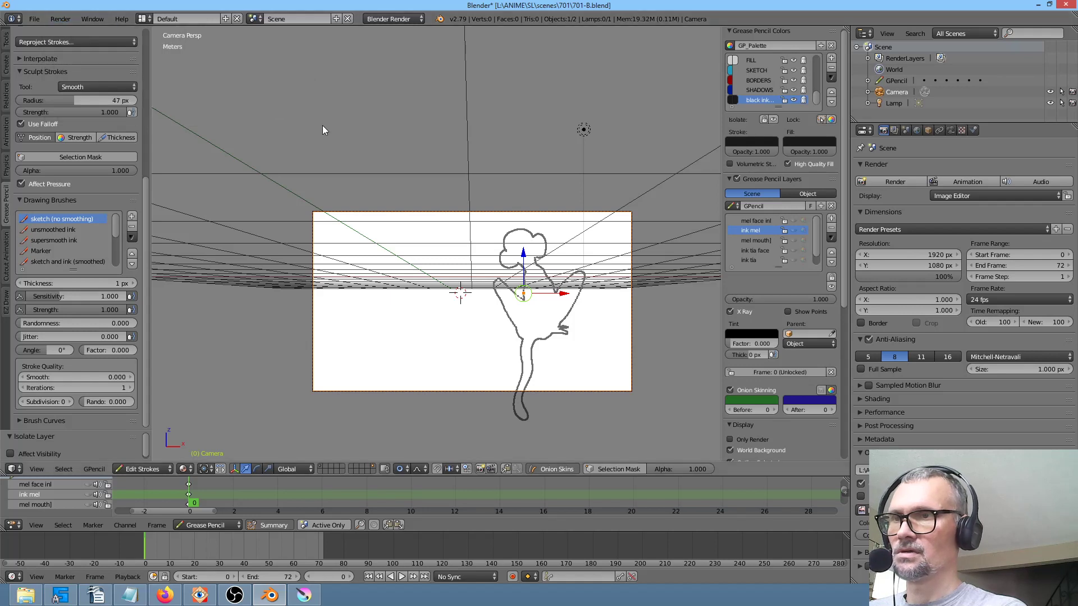
click(62, 19)
mouse_move(89, 83)
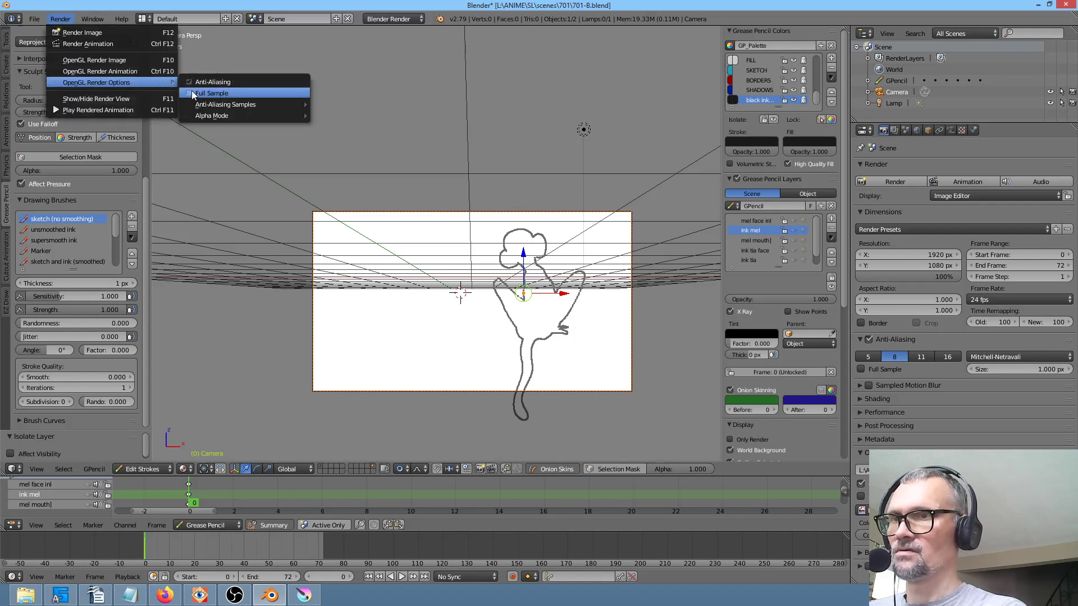
click(191, 93)
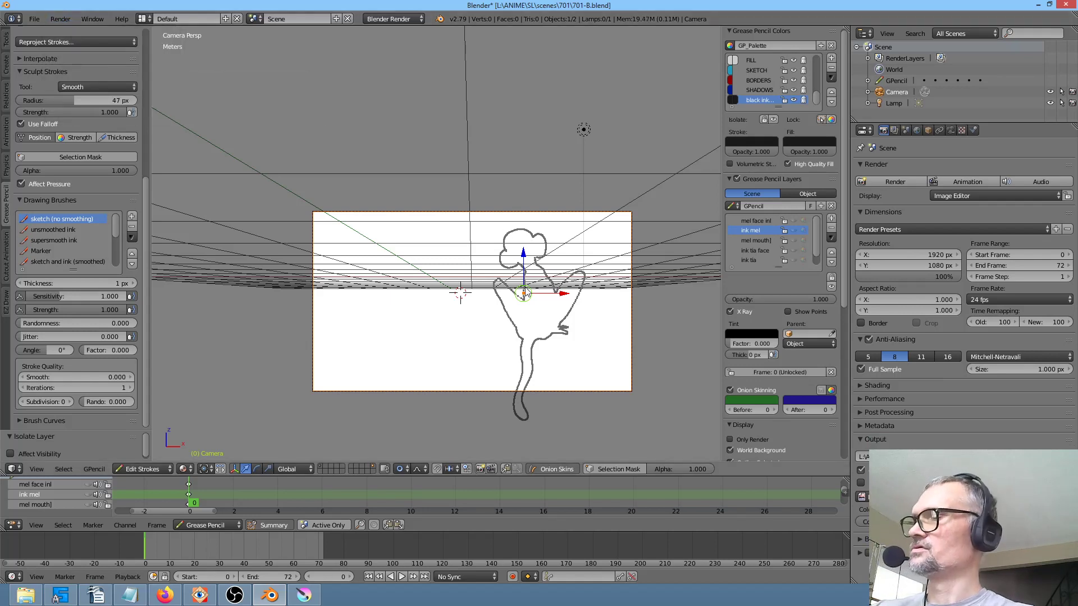
Render the current frame and save it as MONKEY-SILHOUETTE.png in the scenes\701-B folder, then close the render view.
key(F12)
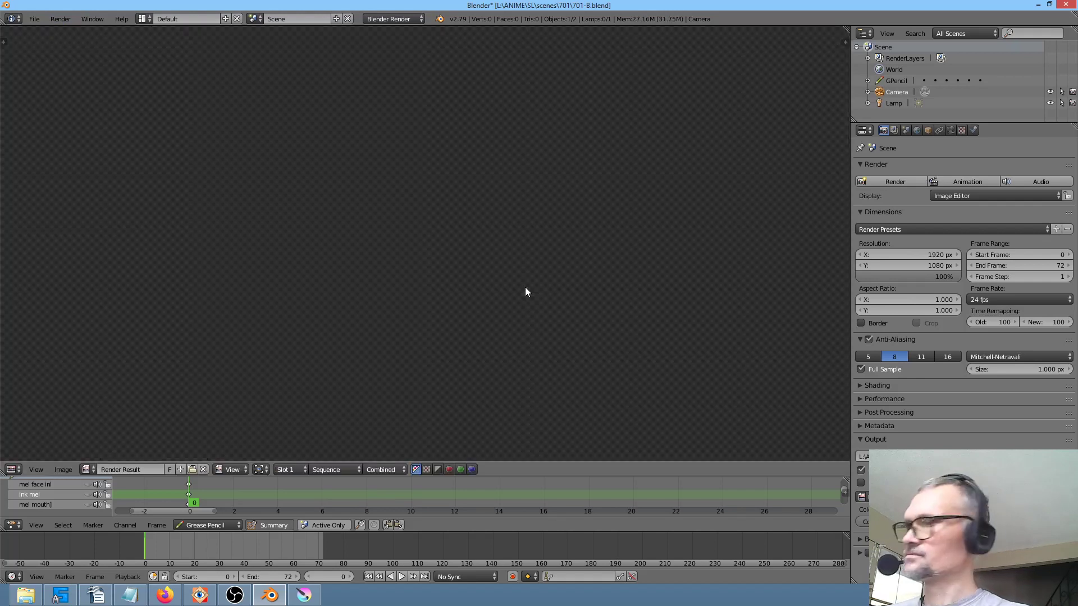
key(F3)
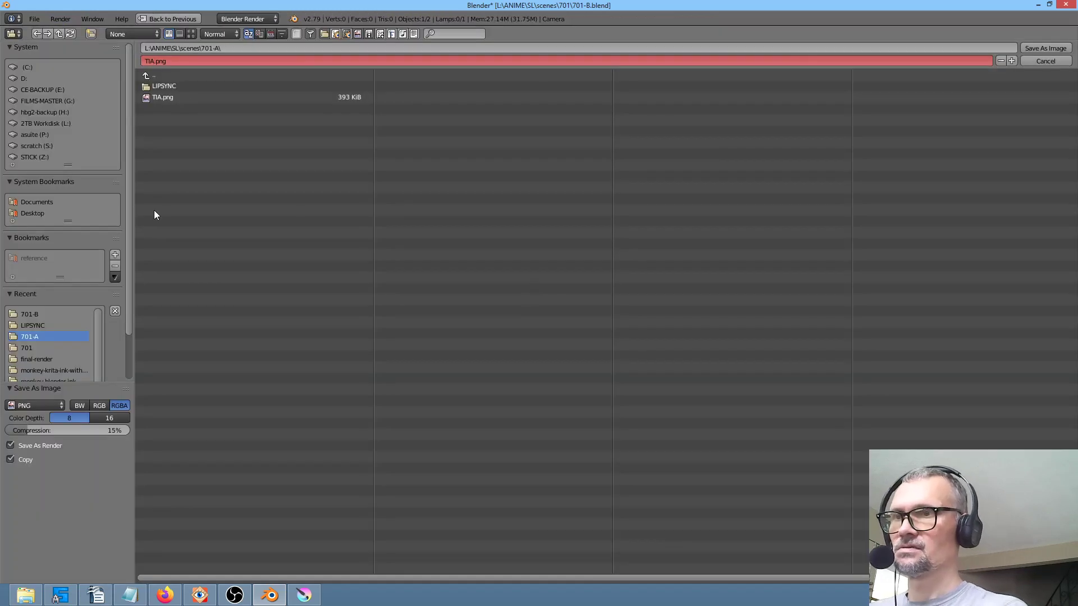
click(160, 74)
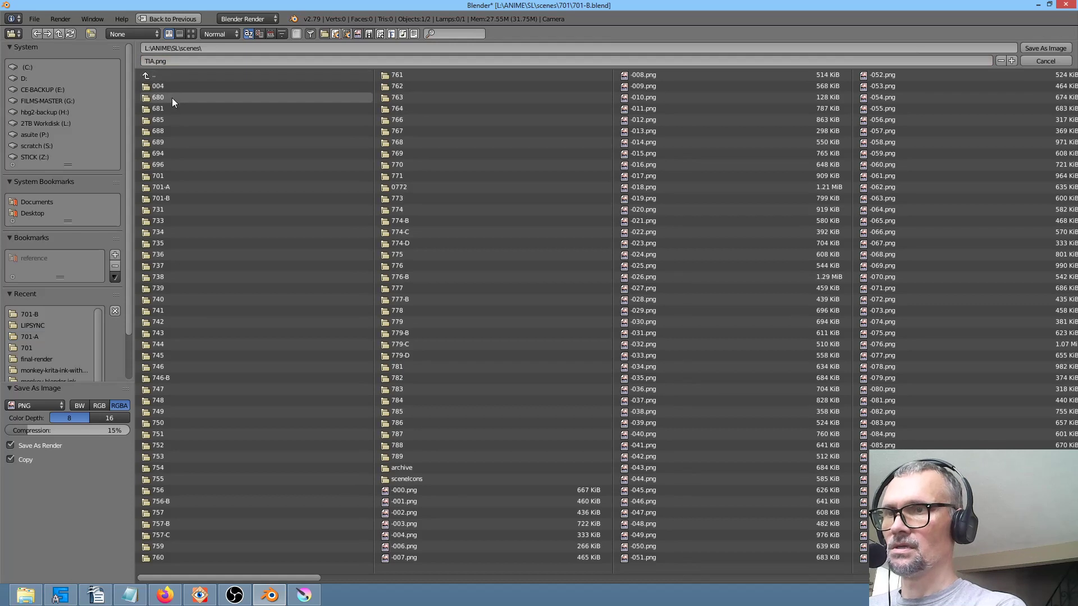
click(191, 199)
click(191, 60)
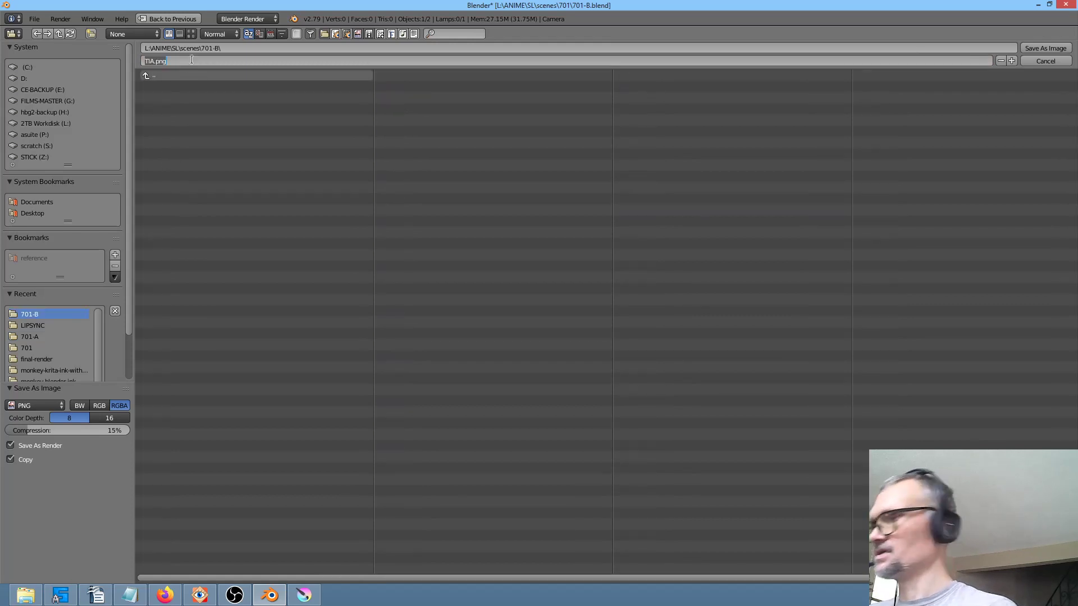
text(MONKEY)
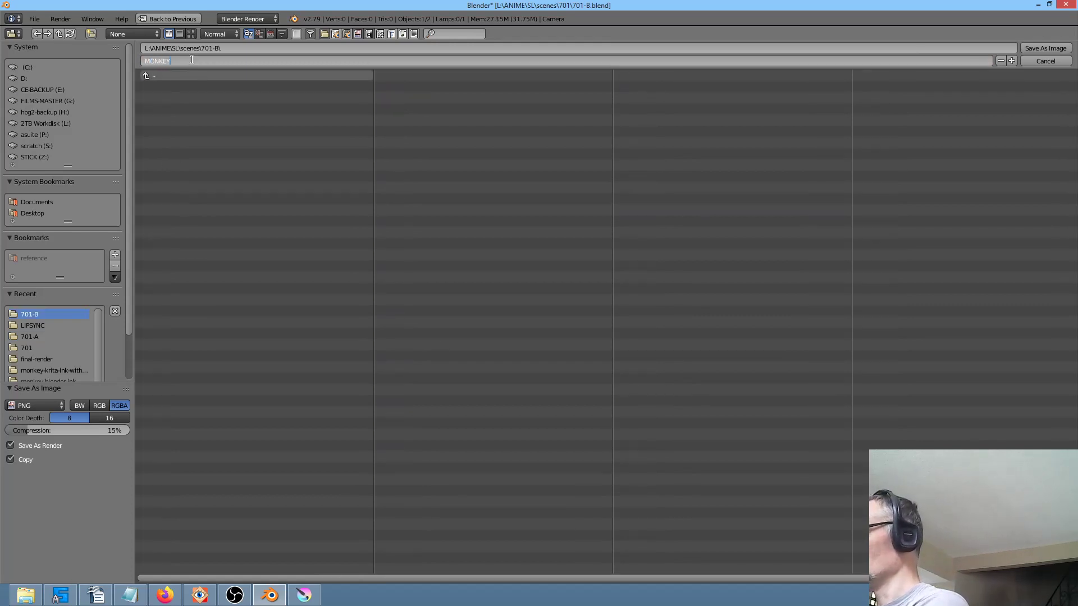
text(-SILHOUETTE)
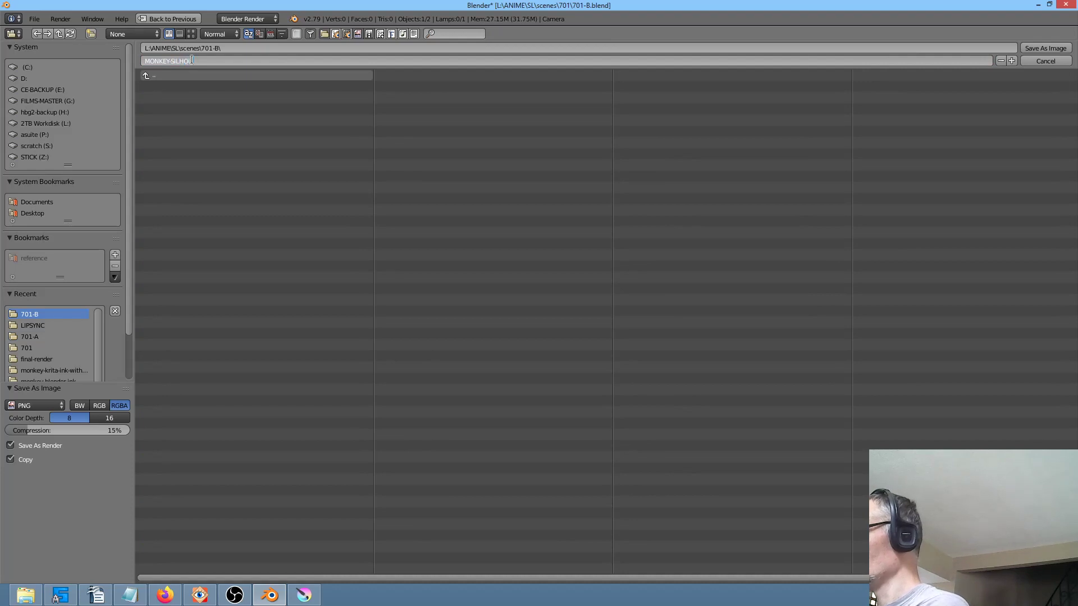
key(Return)
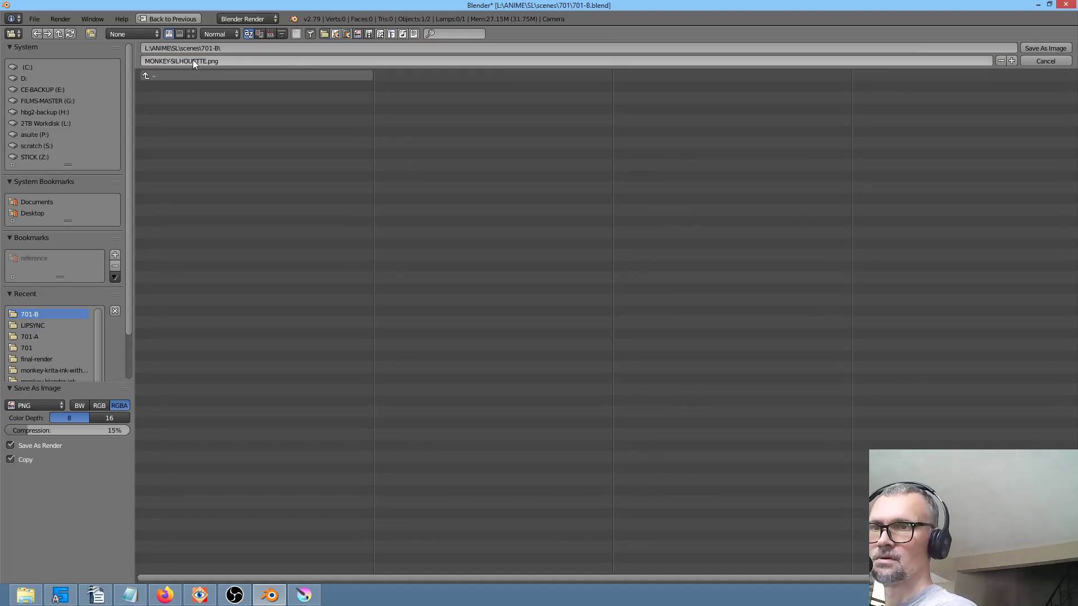
key(Return)
key(Escape)
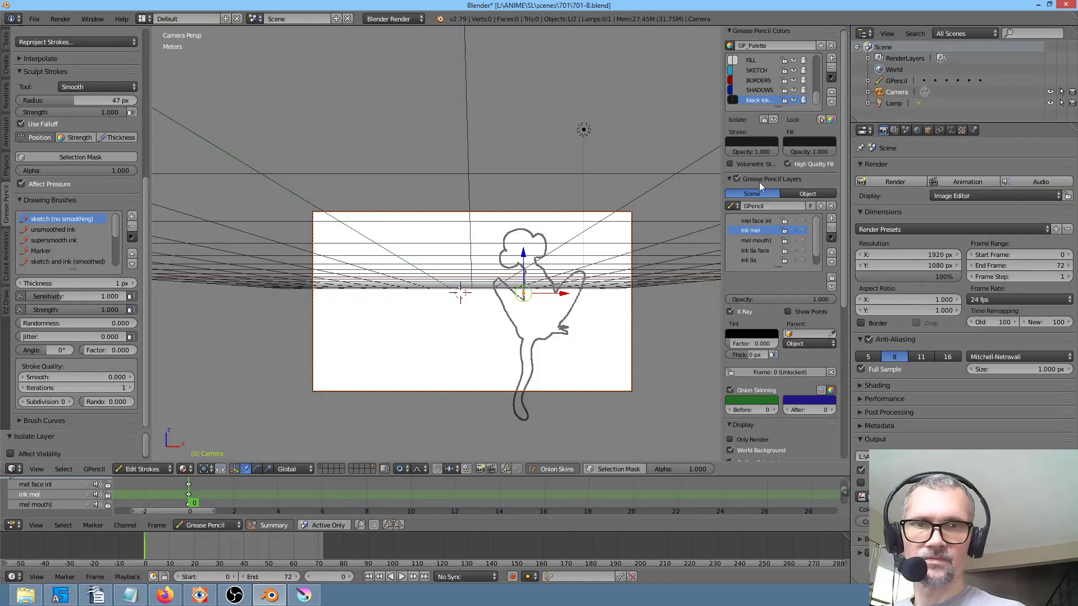
Switch to the Grease screen layout, hide the monkey ink layer, and show only the ink mel, mel face inl and mel mouth] layers.
key(ctrl+Right)
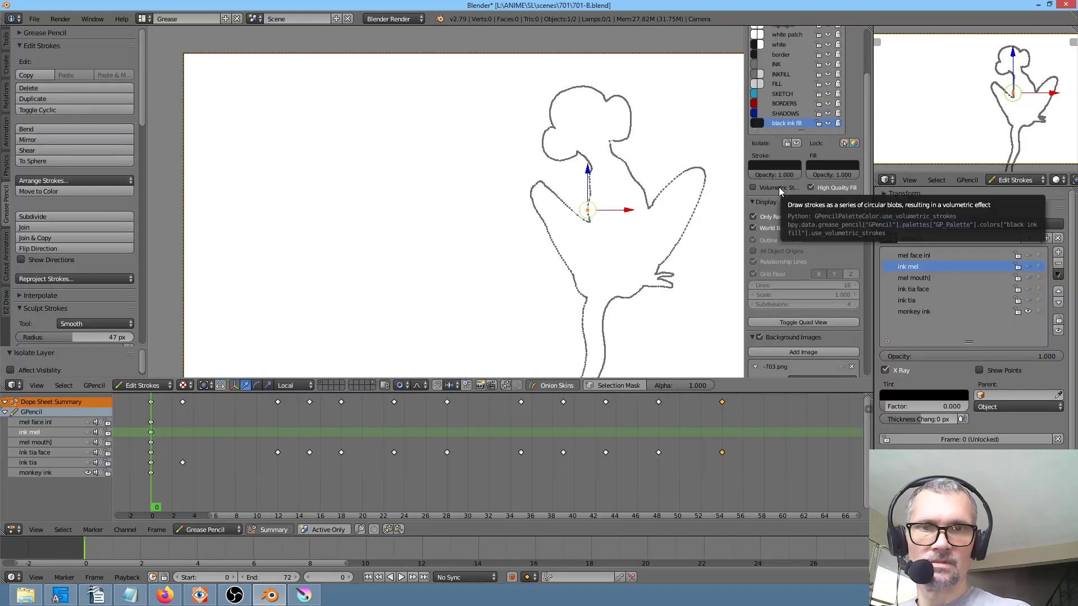
click(1027, 311)
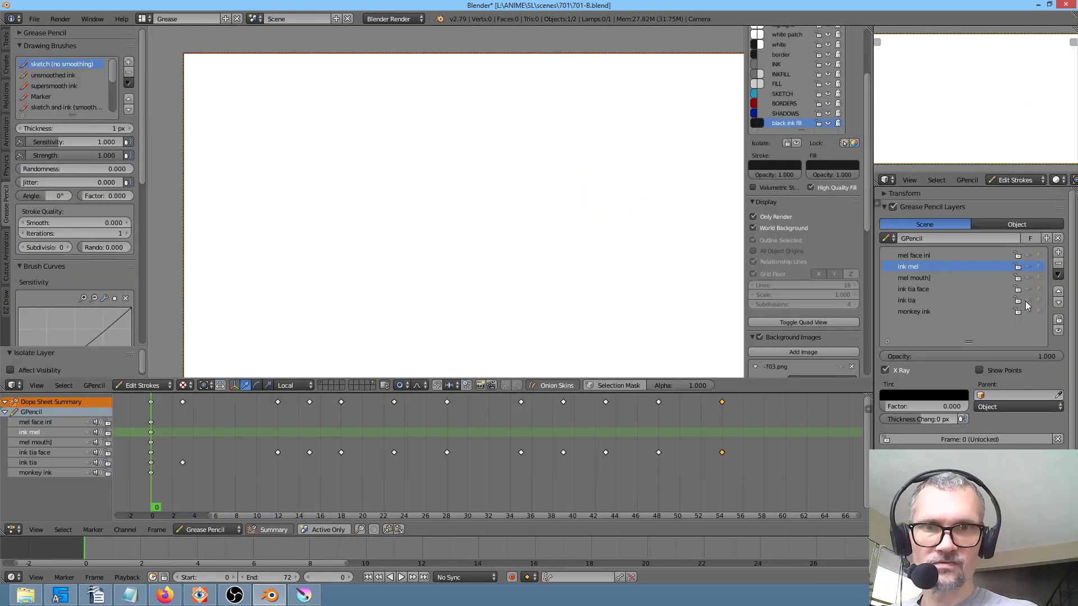
click(1028, 289)
click(1028, 289)
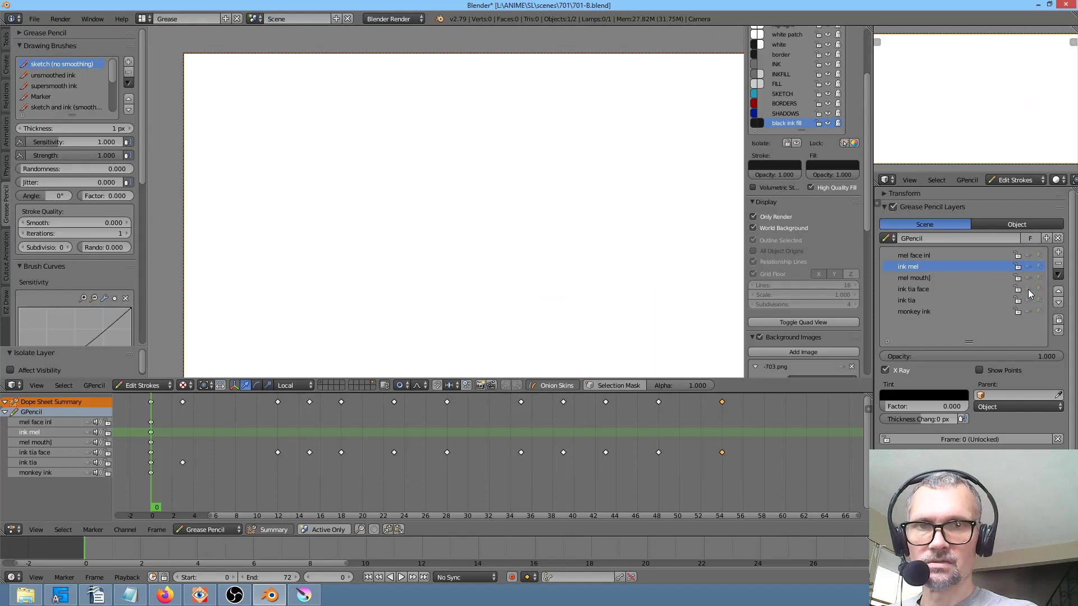
click(1028, 277)
click(1028, 278)
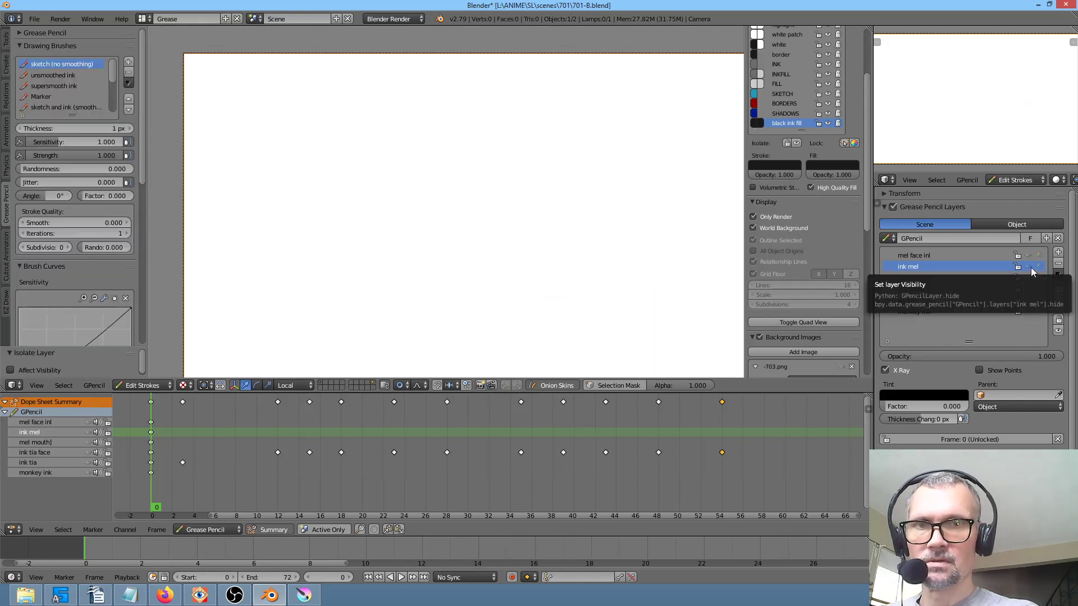
click(1029, 267)
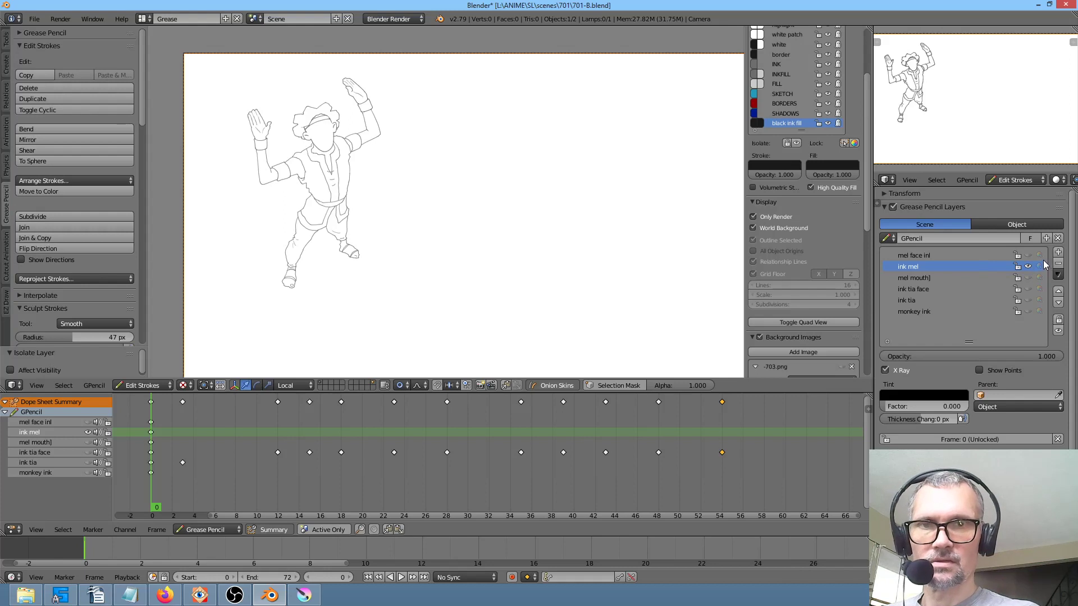
click(1027, 255)
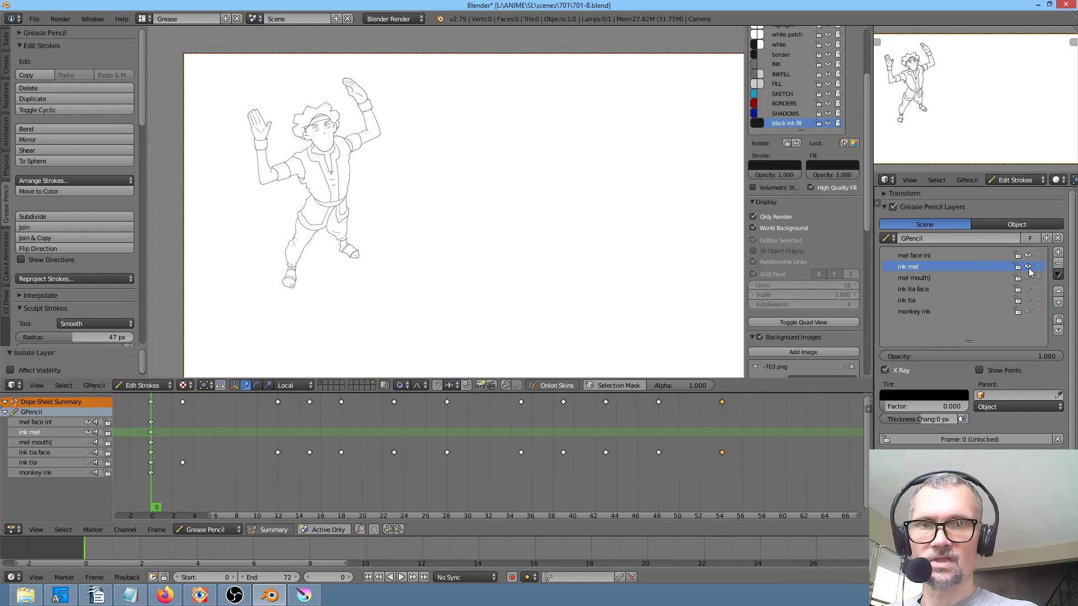
click(1027, 277)
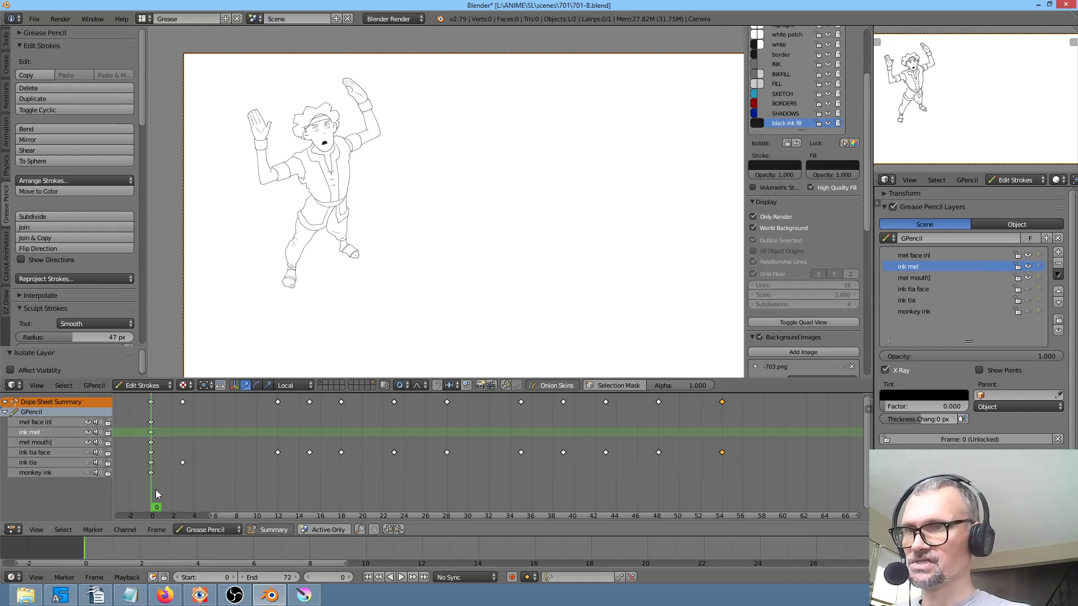
Play the animation to check the Mel layers, then stop it and return to the camera view.
scroll(334, 188, up, 2)
key(alt+a)
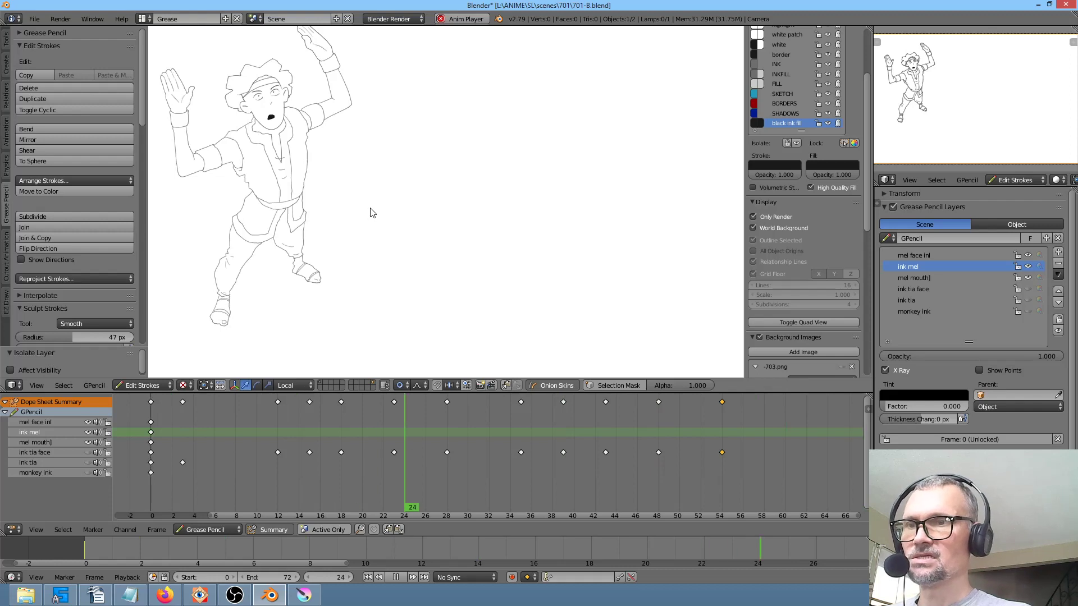
key(Escape)
scroll(348, 204, down, 1)
key(KP_0)
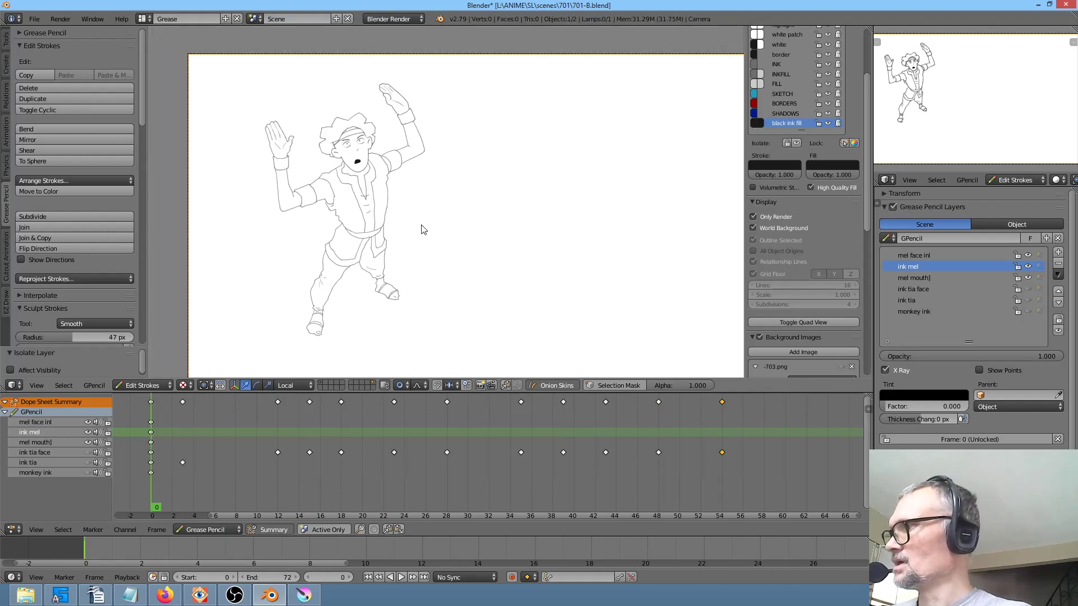
Render the Mel line art at frame 0 and save it as MEL.png in the 701-B folder, then close the render view.
key(F3)
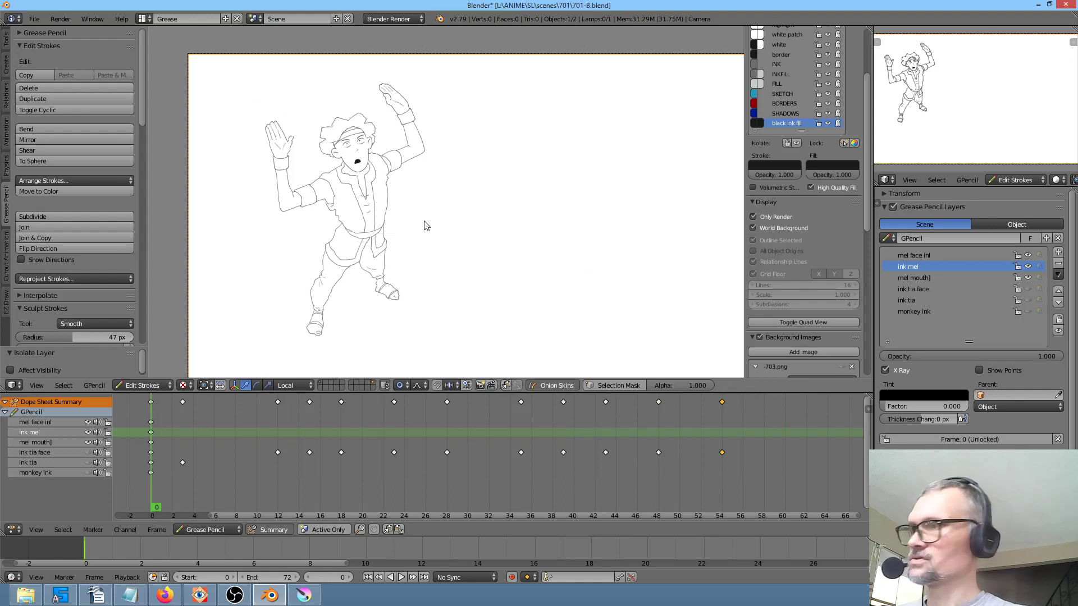
key(F12)
key(F3)
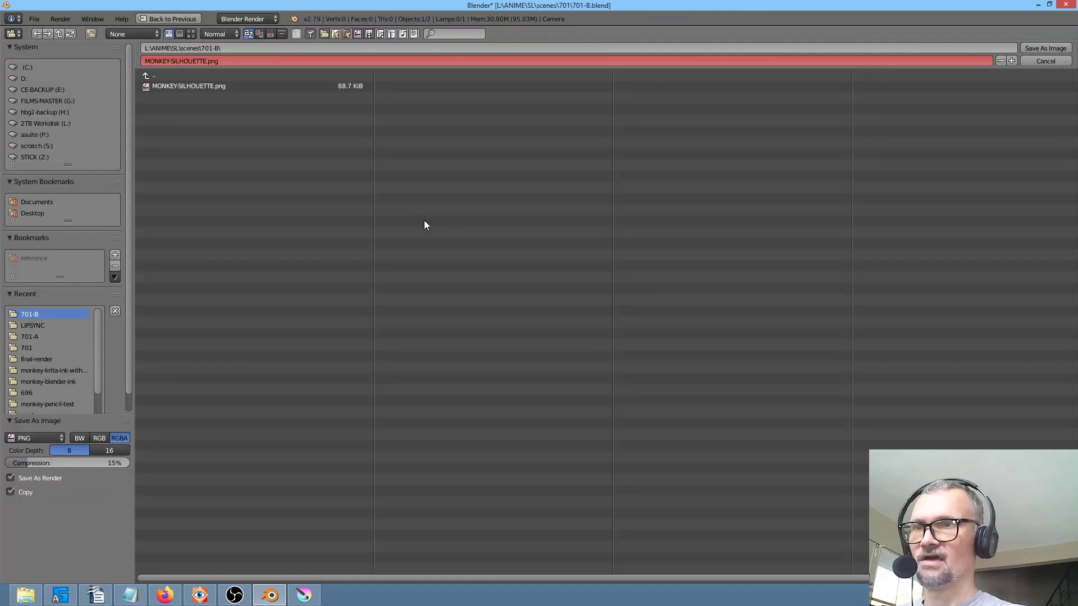
click(240, 63)
text(M)
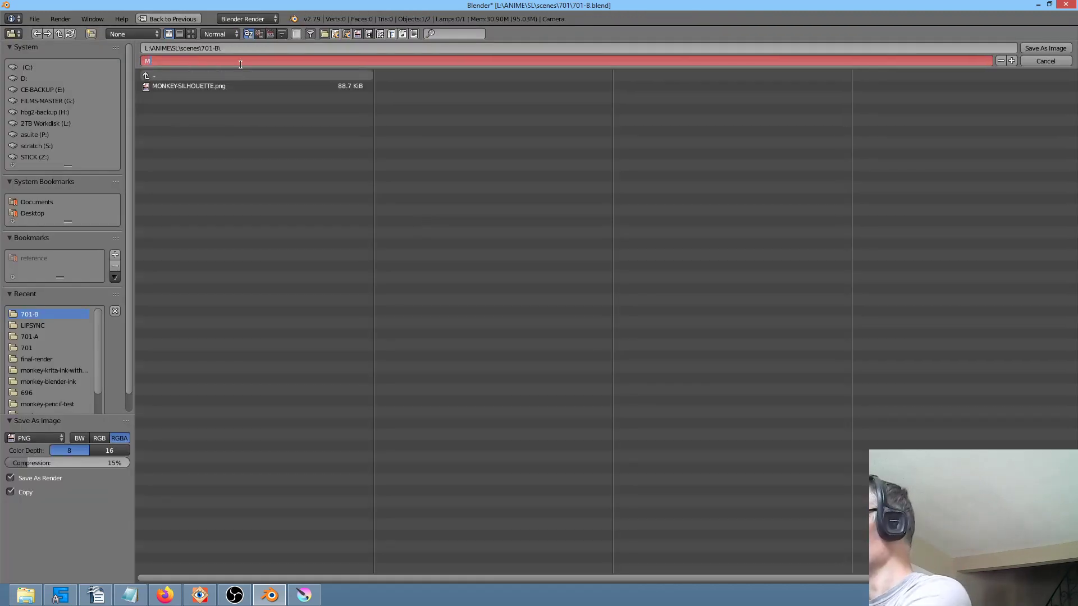
text(EL)
key(Return)
key(Return)
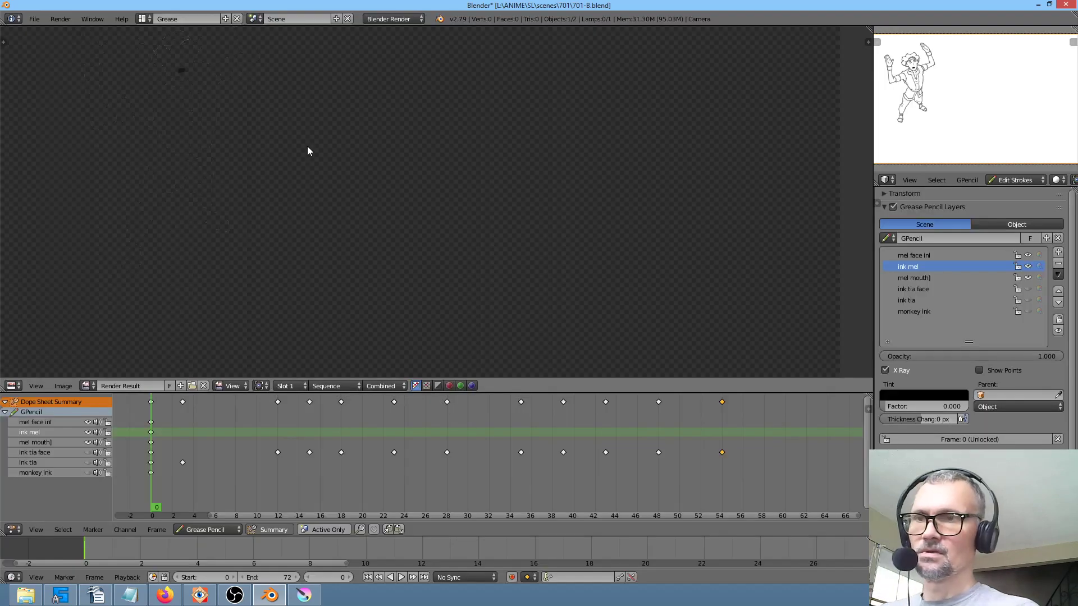
key(Escape)
Hide the three Mel layers and show the ink tia face and ink tia layers instead.
click(950, 254)
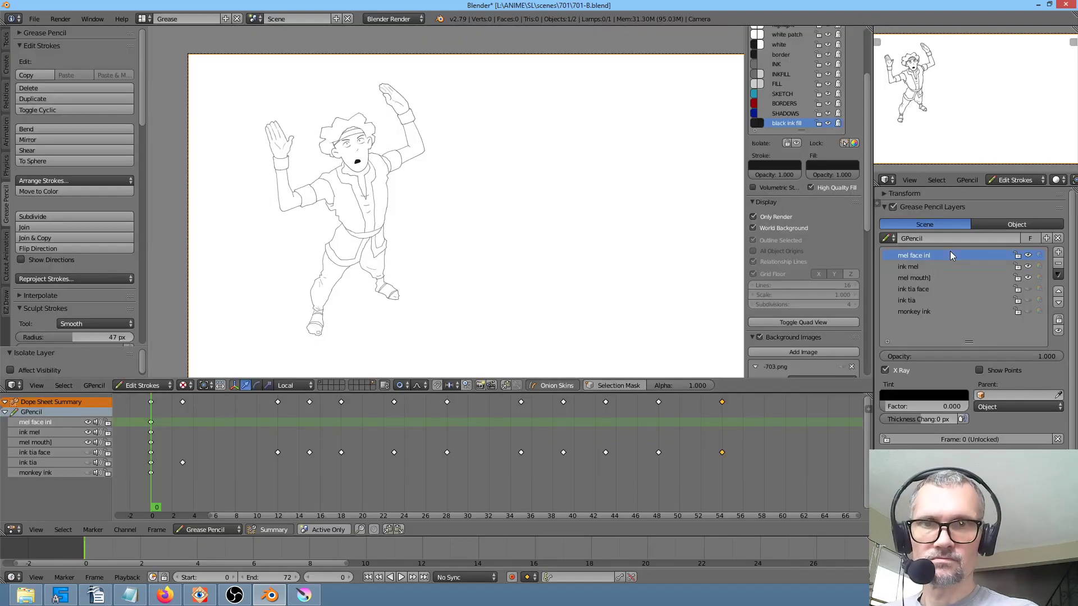
click(1027, 255)
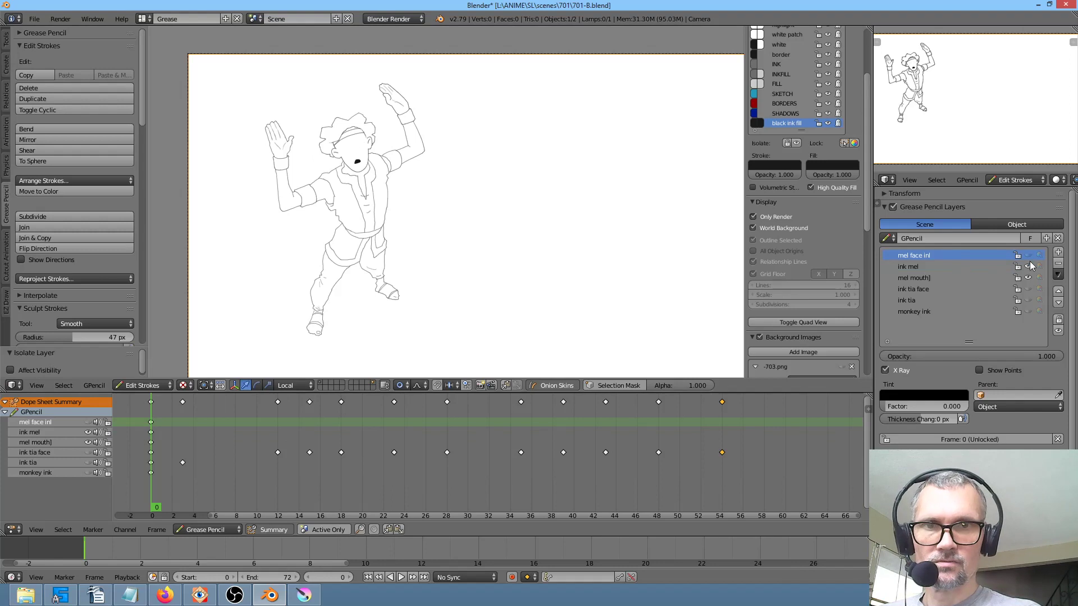
click(1029, 267)
click(1029, 277)
click(1028, 289)
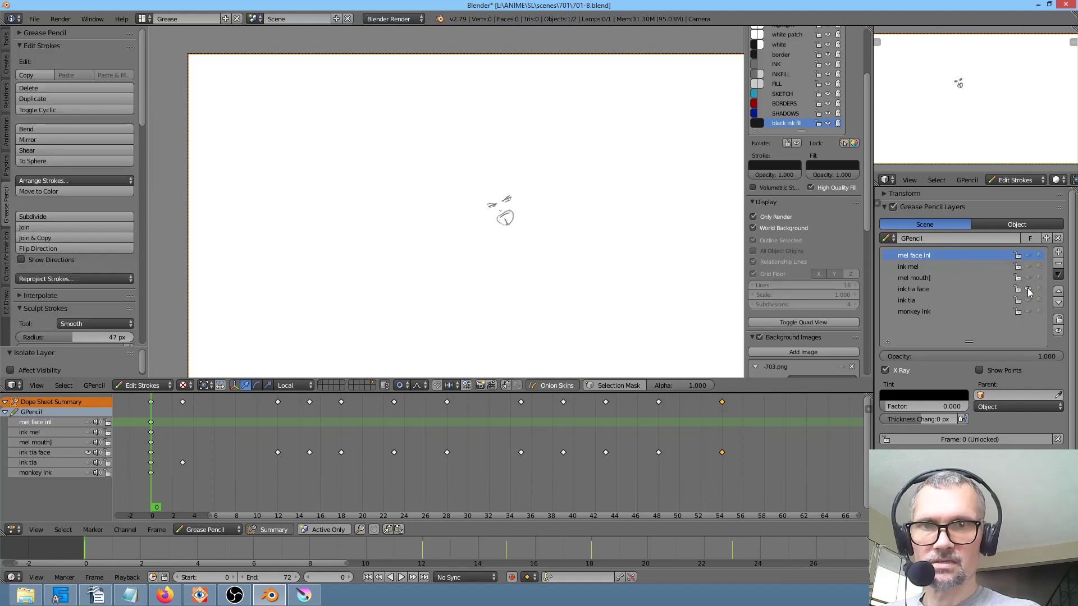
click(1029, 301)
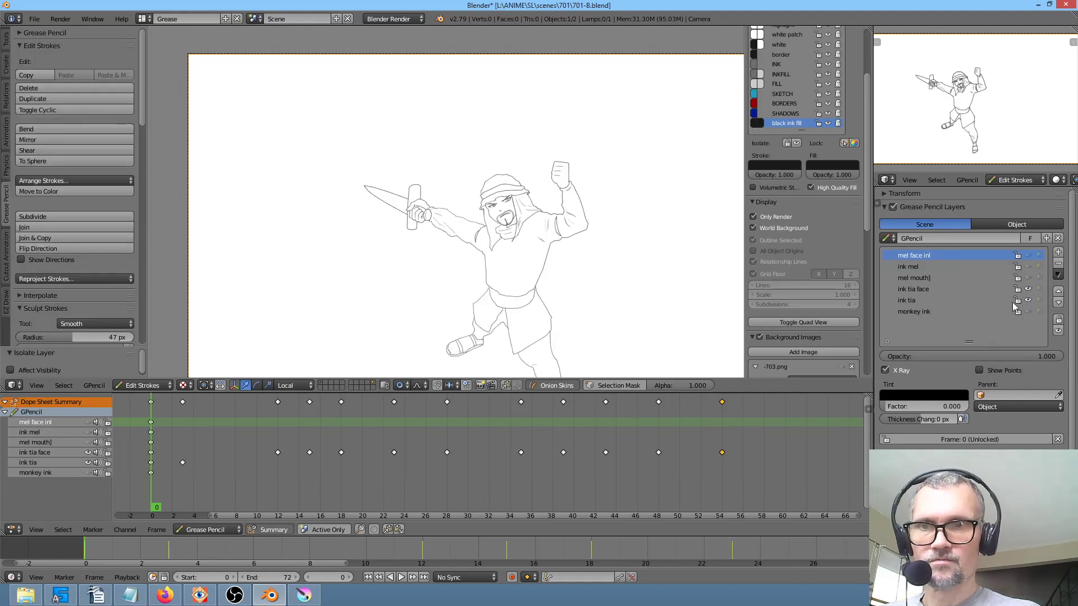
Play the animation to check the Tia layers, then stop it and return to frame 0.
key(alt+a)
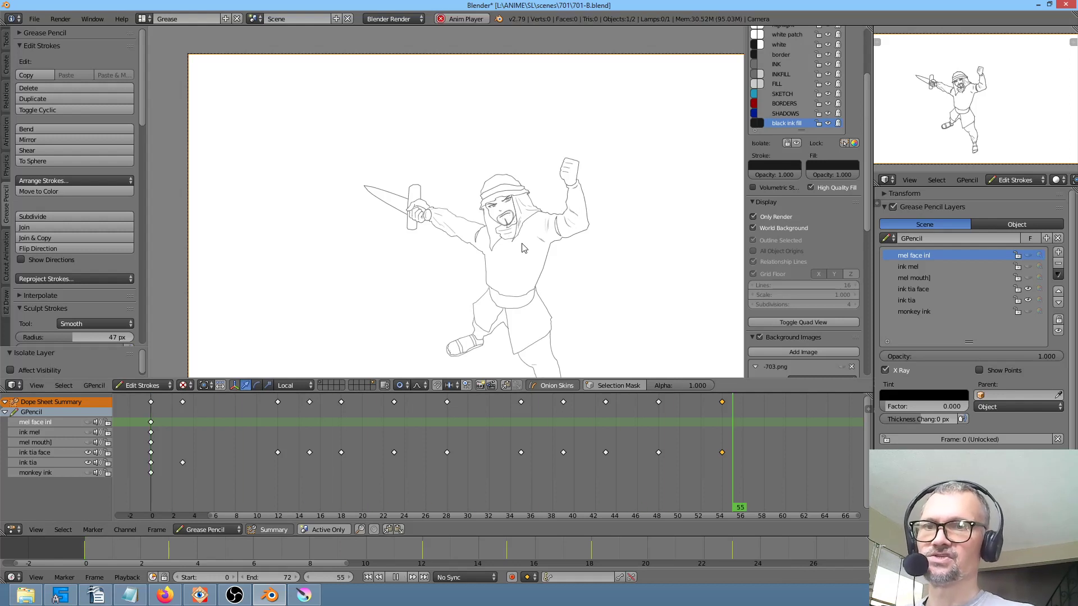
key(Escape)
mouse_move(151, 490)
mouse_down()
mouse_move(197, 497)
mouse_move(160, 496)
mouse_move(191, 504)
mouse_move(161, 506)
mouse_move(475, 508)
mouse_move(238, 490)
mouse_move(523, 504)
mouse_move(152, 504)
mouse_move(197, 490)
mouse_move(285, 499)
mouse_move(152, 504)
mouse_up()
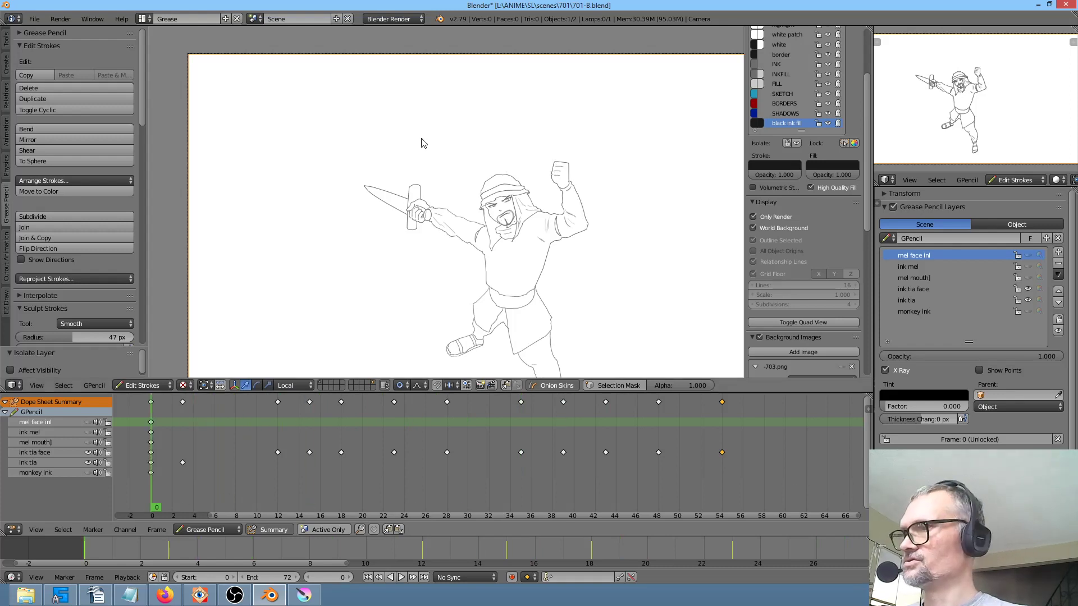
Render frame 0 of the Tia line art and save it as TIA.001.png in the 701-B folder, then close the render view.
key(F12)
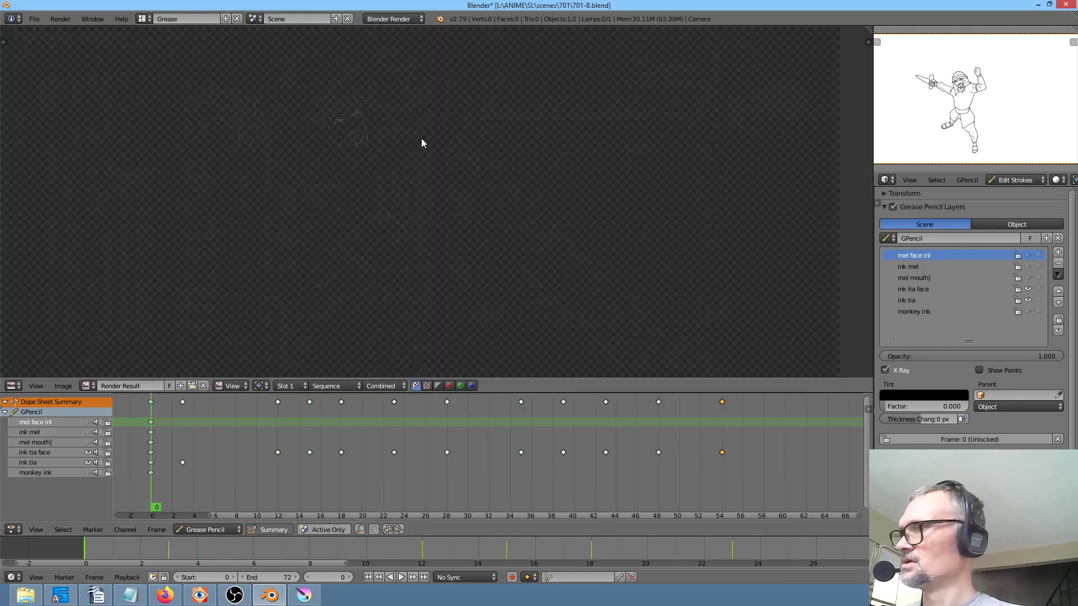
key(F3)
click(249, 61)
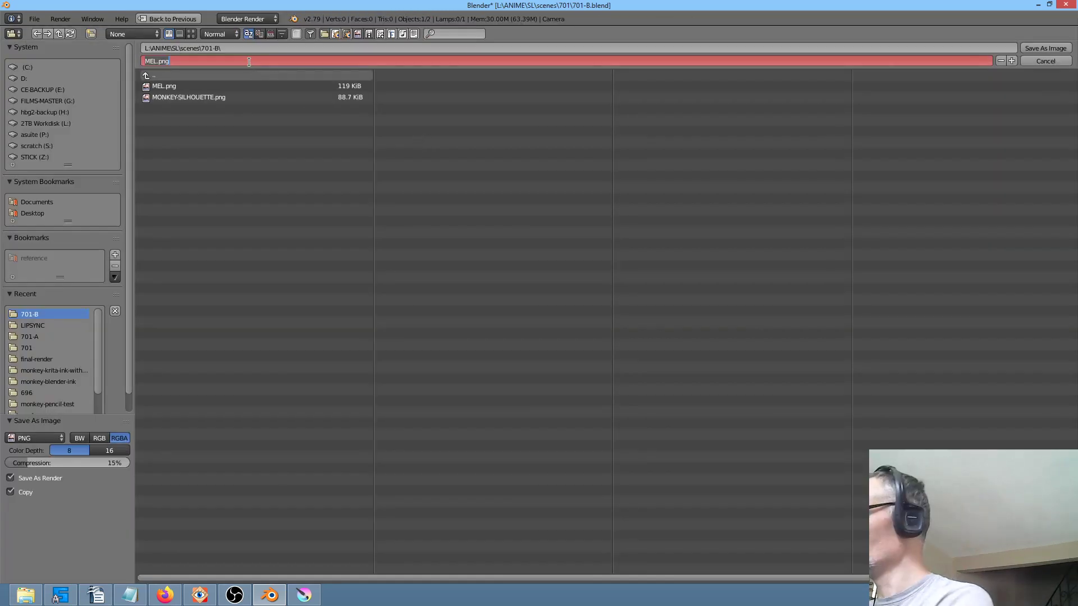
text(TIA)
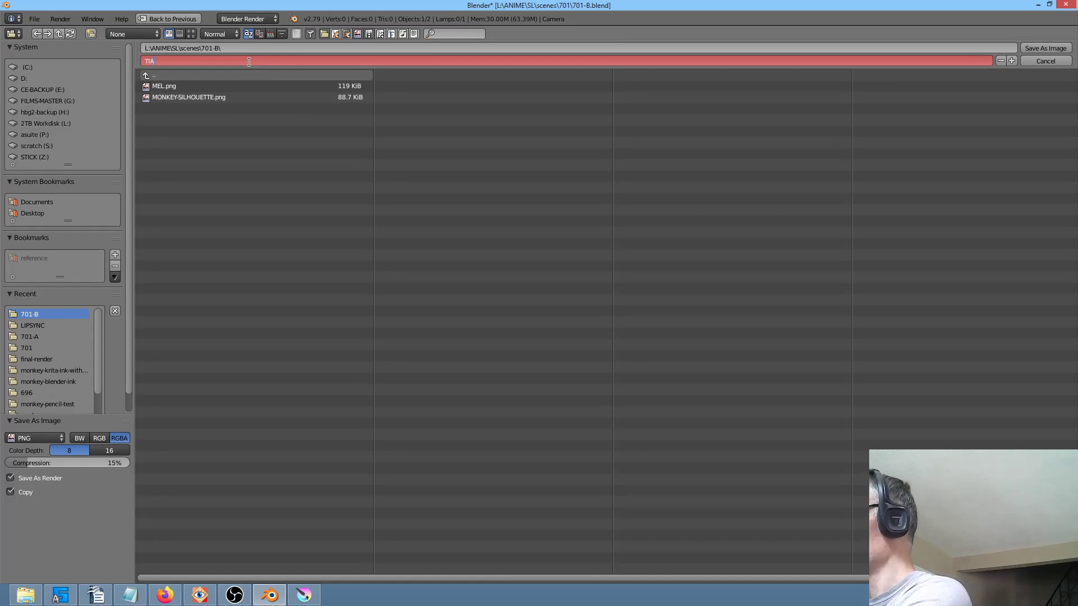
text(.001)
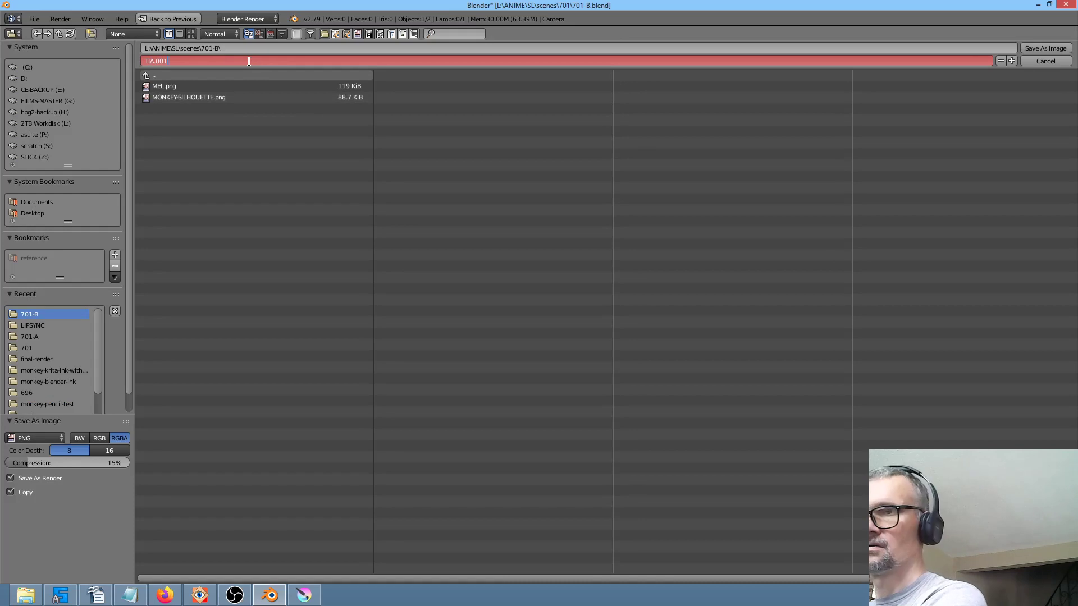
key(Return)
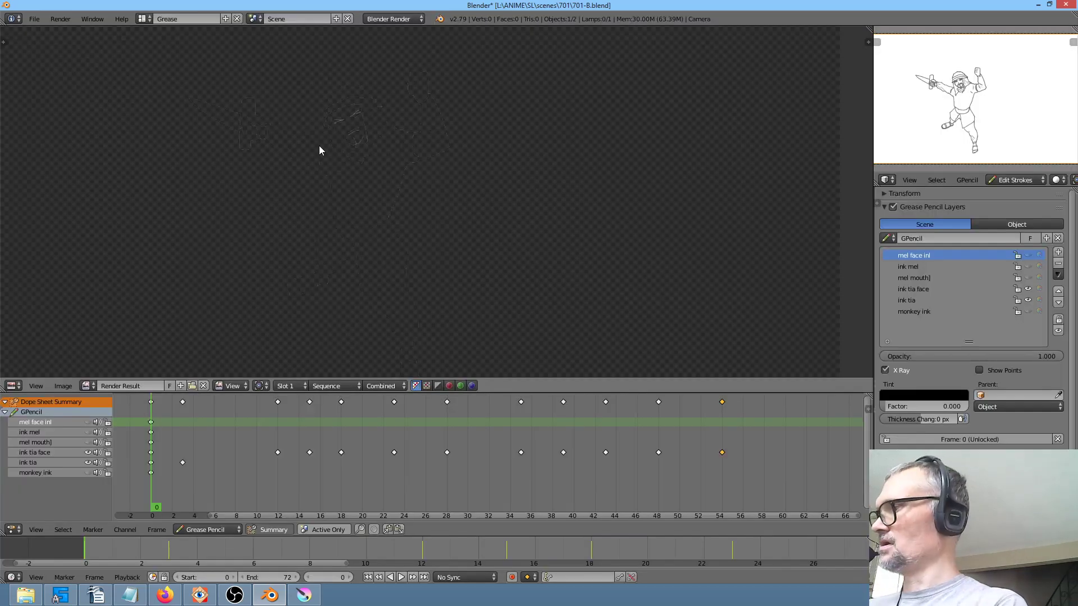
key(Escape)
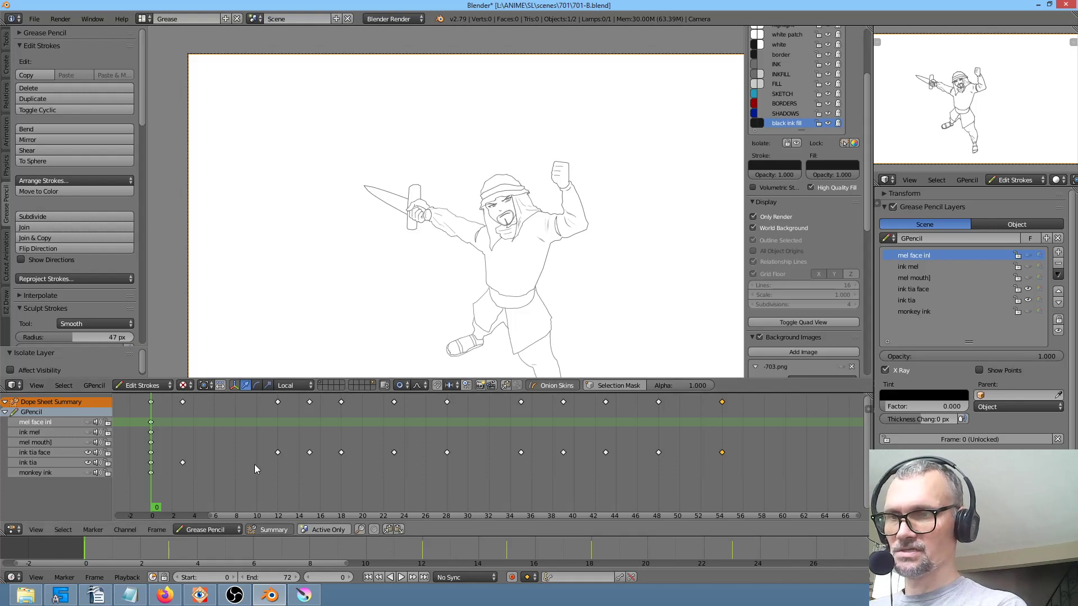
Move to frame 3, at the second keyframe of the ink tia layer.
key(alt+a)
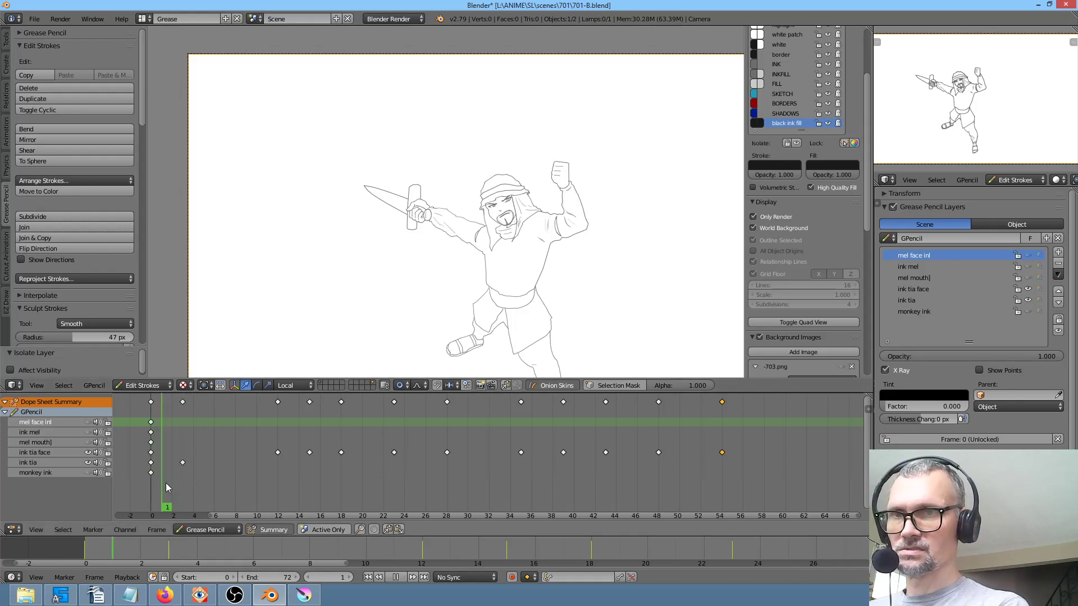
key(alt+a)
key(F3)
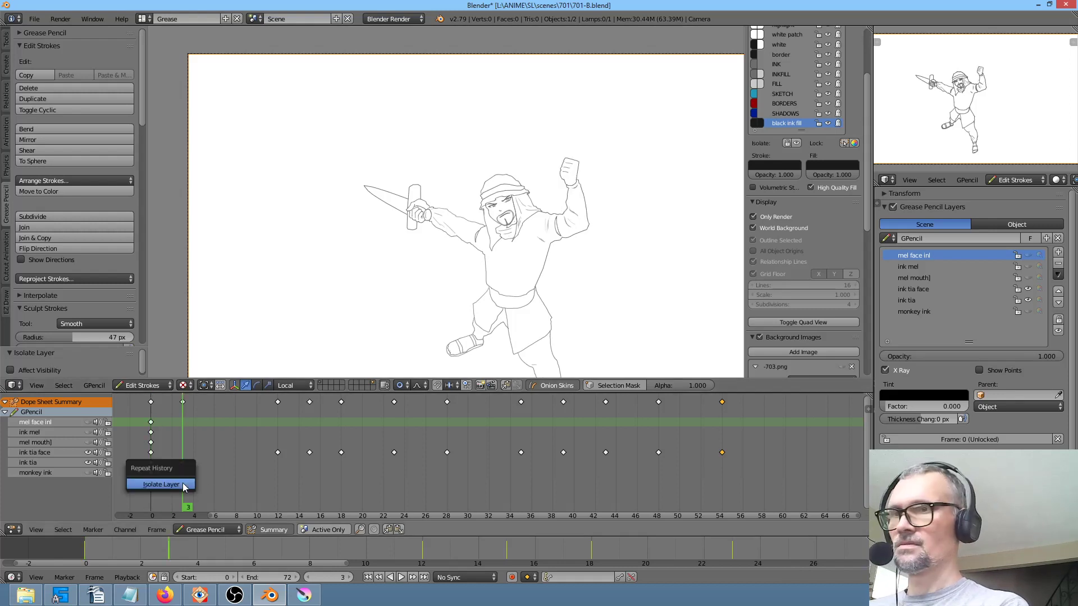
key(F3)
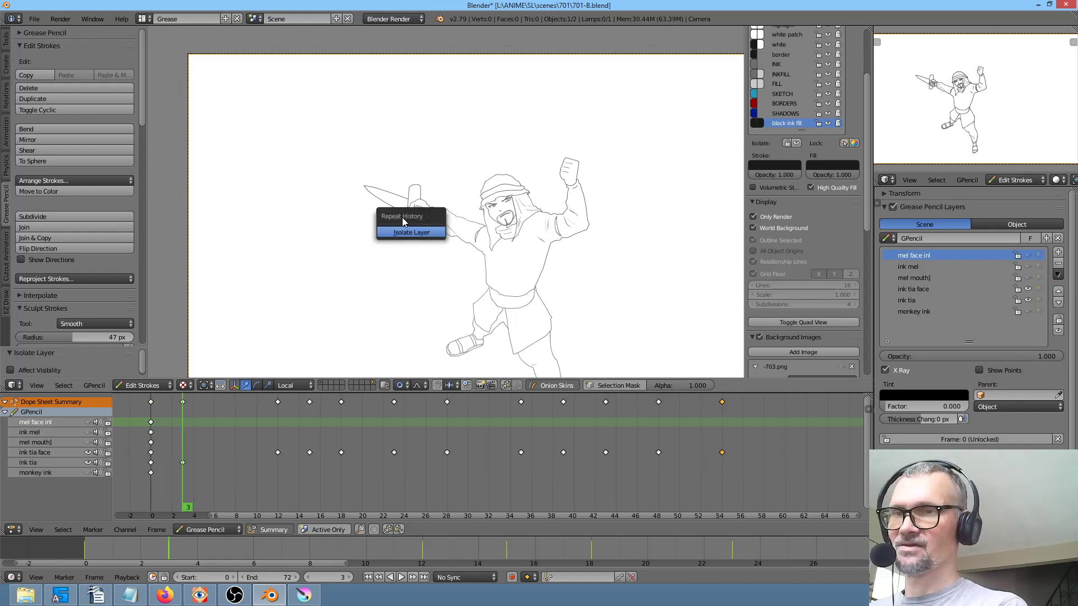
key(Escape)
Render frame 3 of the Tia line art and save it as TIA.002.png in the 701-B folder.
key(F12)
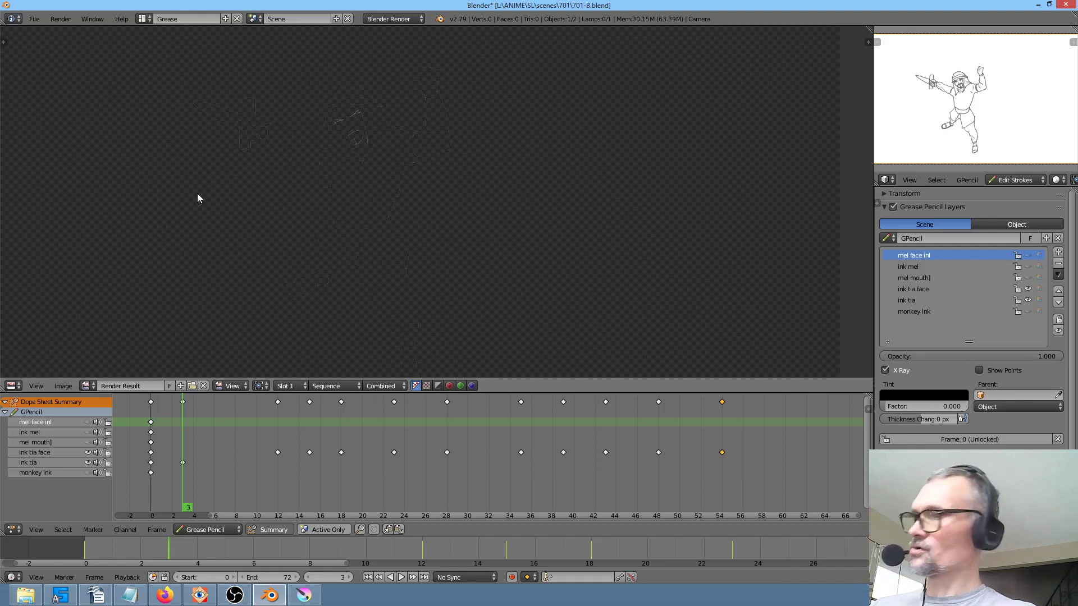
key(F3)
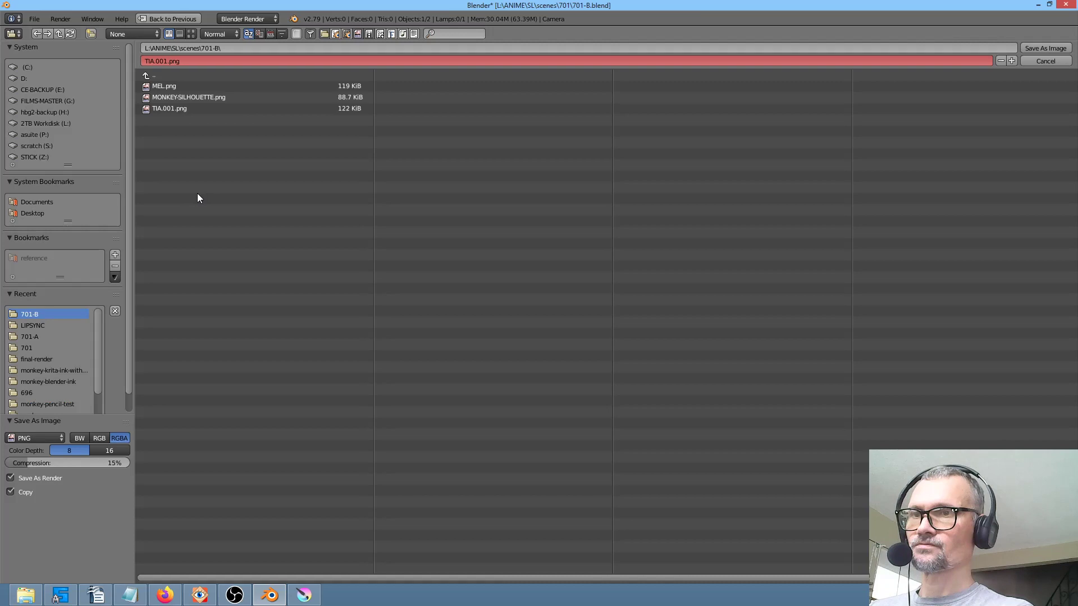
click(183, 108)
click(188, 62)
click(189, 63)
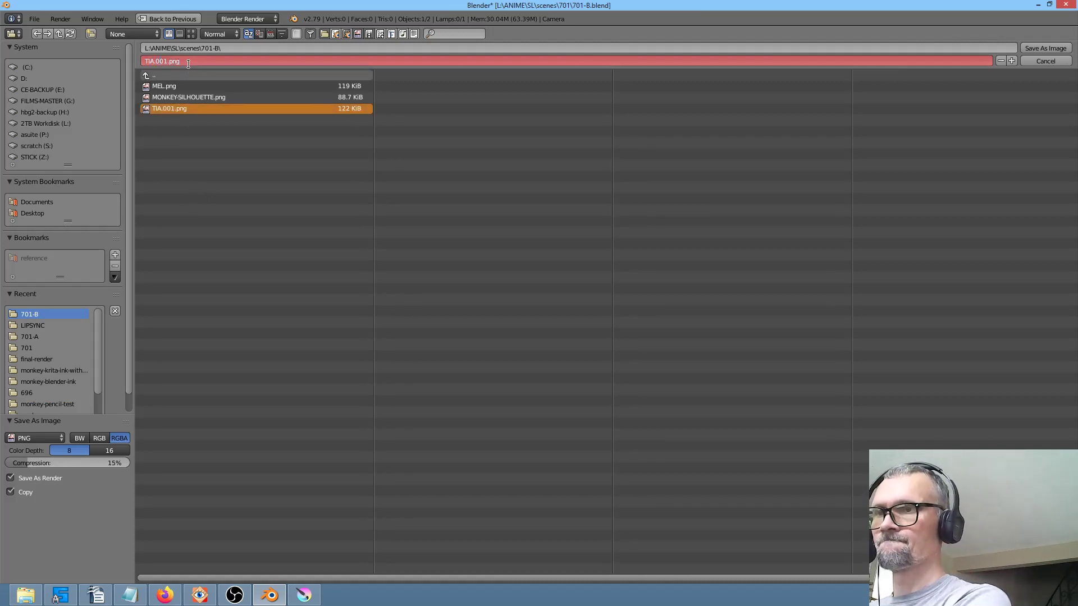
key(BackSpace)
text(2)
key(Return)
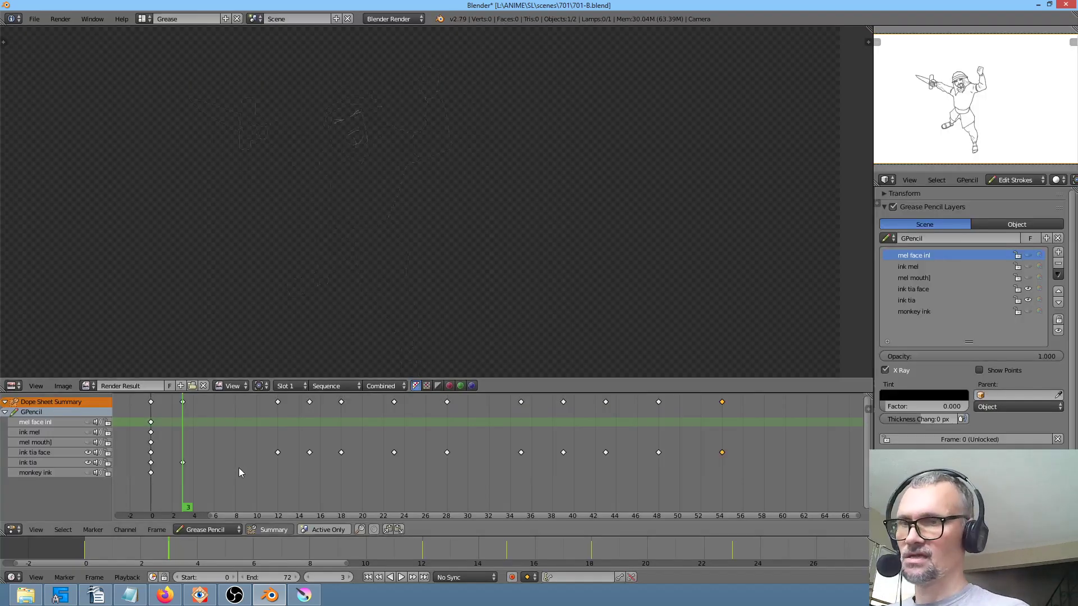
Close the render view, return to frame 0, and hide the ink tia layer so only ink tia face is shown.
click(284, 480)
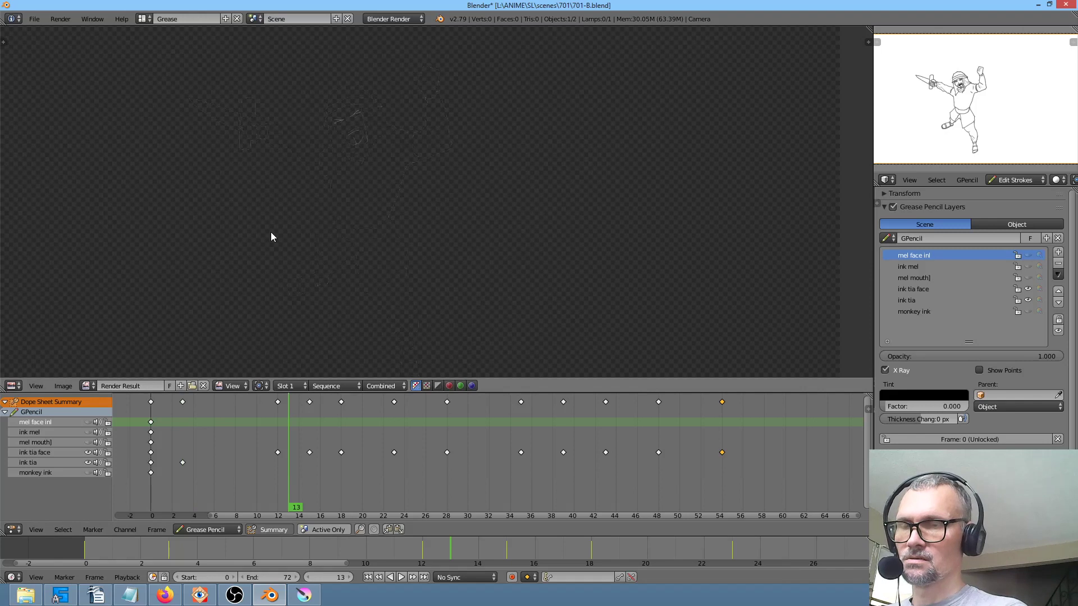
key(Escape)
drag(230, 480, 136, 489)
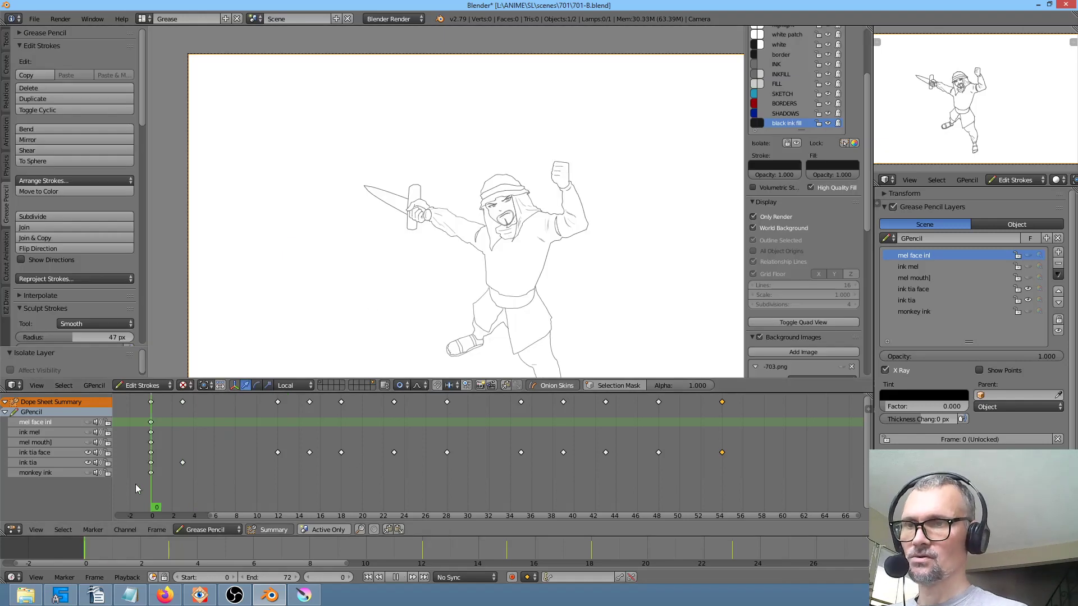
click(1028, 302)
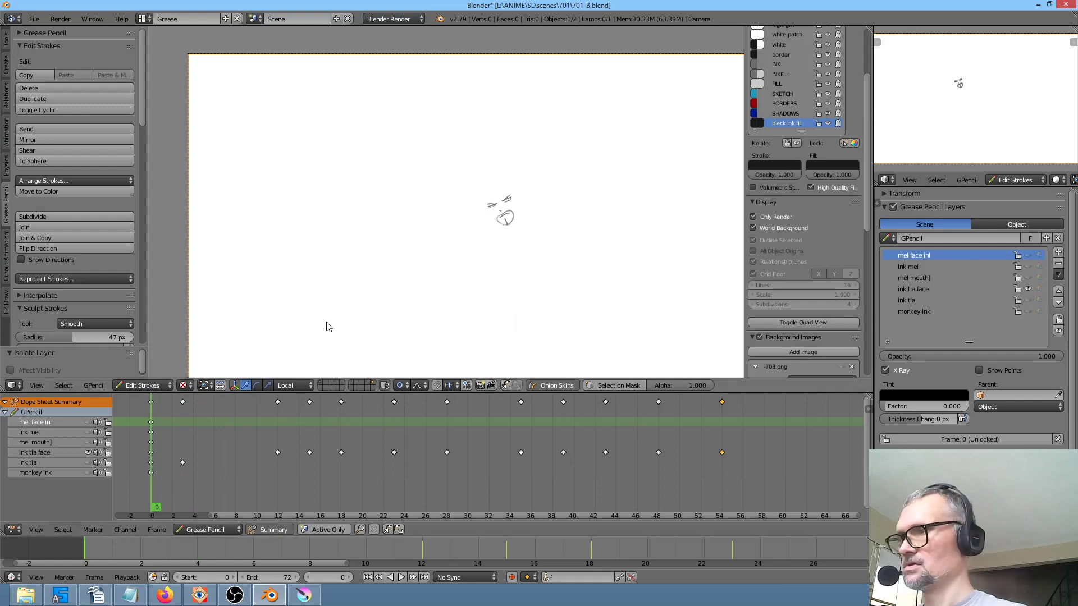
Point the render output to a new TIA-LIPSYNC folder inside the 701-B scene folder.
key(ctrl+Left)
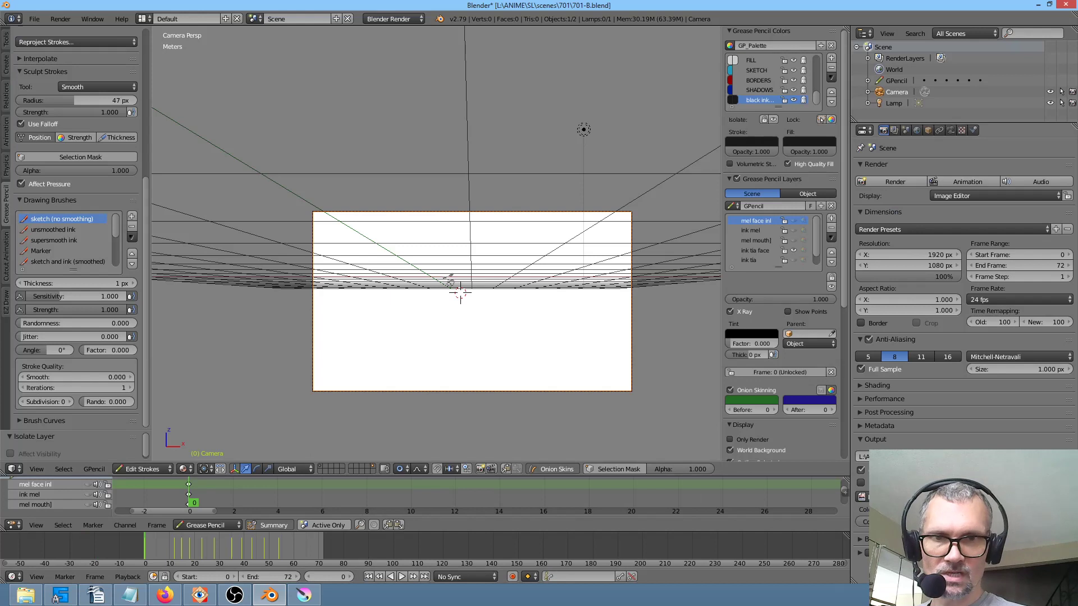
key(ctrl+o)
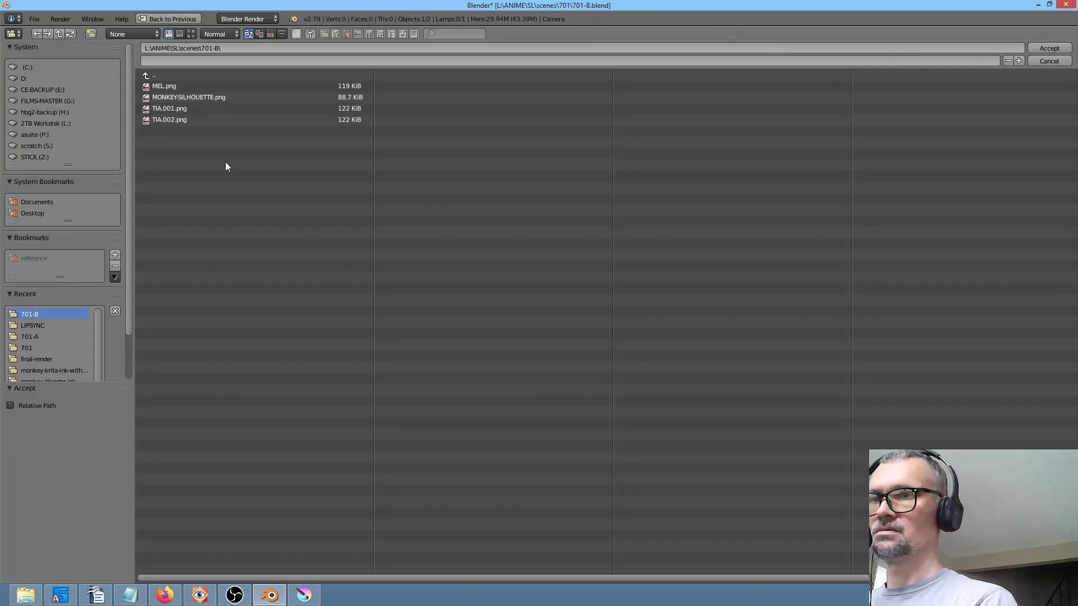
click(257, 47)
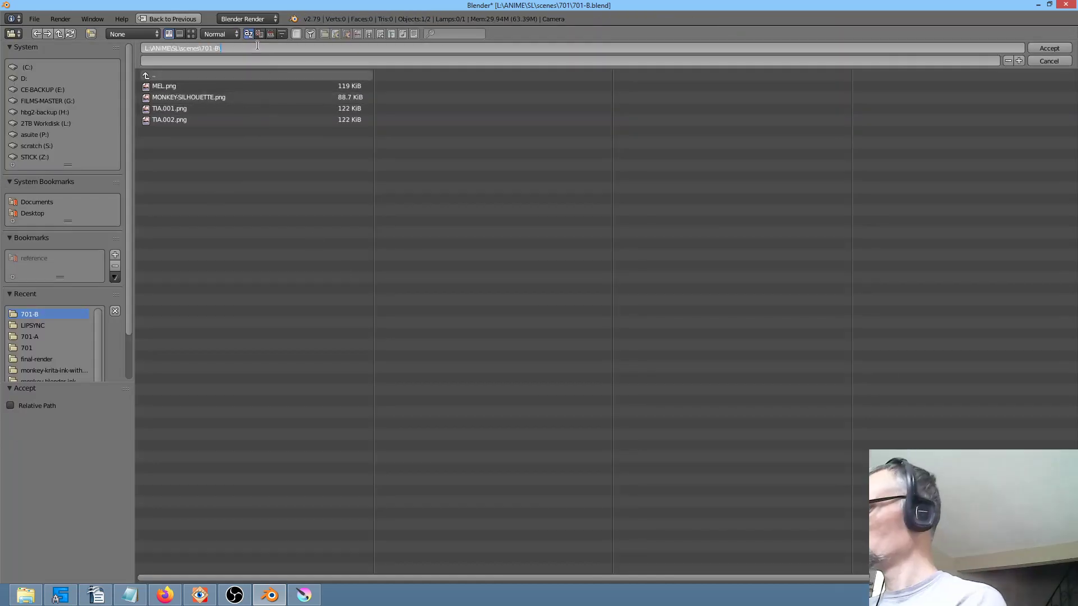
text(TIA-LIPSYNC)
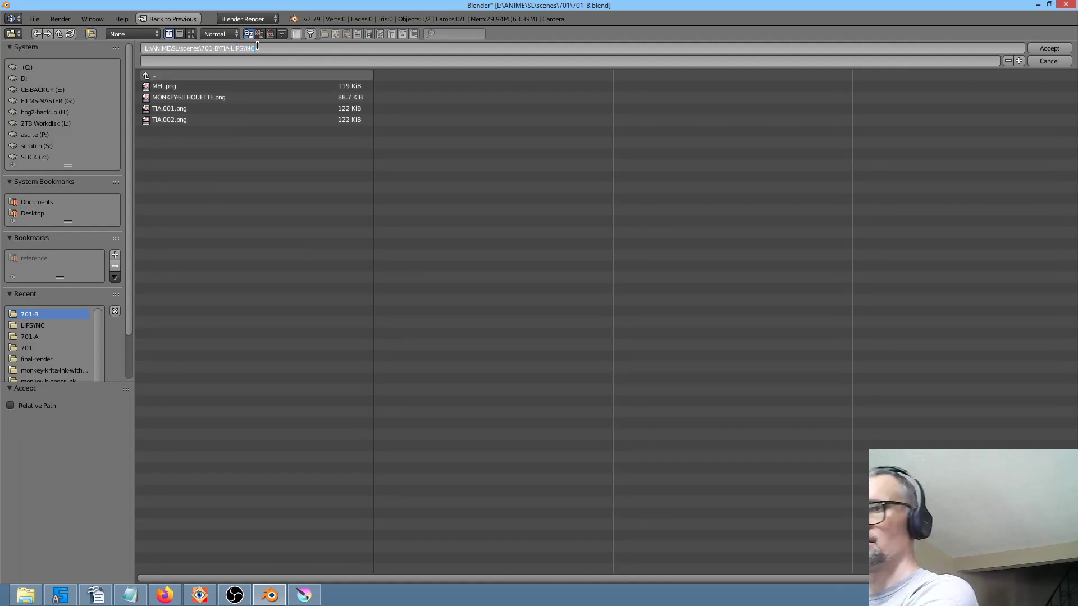
key(Return)
key(Return)
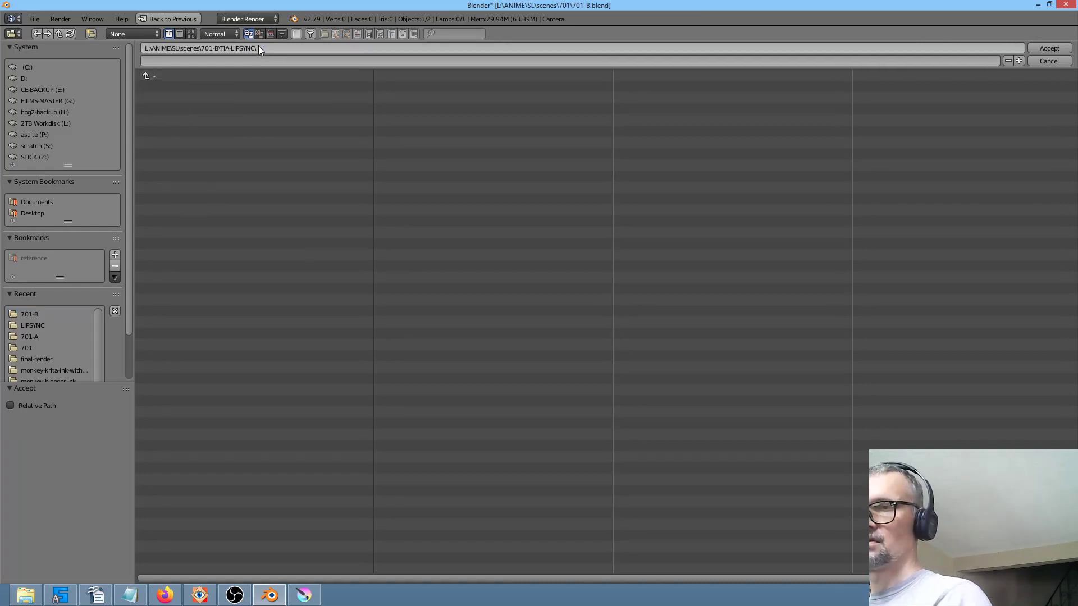
Set the output file name to TIA-LIPSYNC and accept the output path.
click(233, 60)
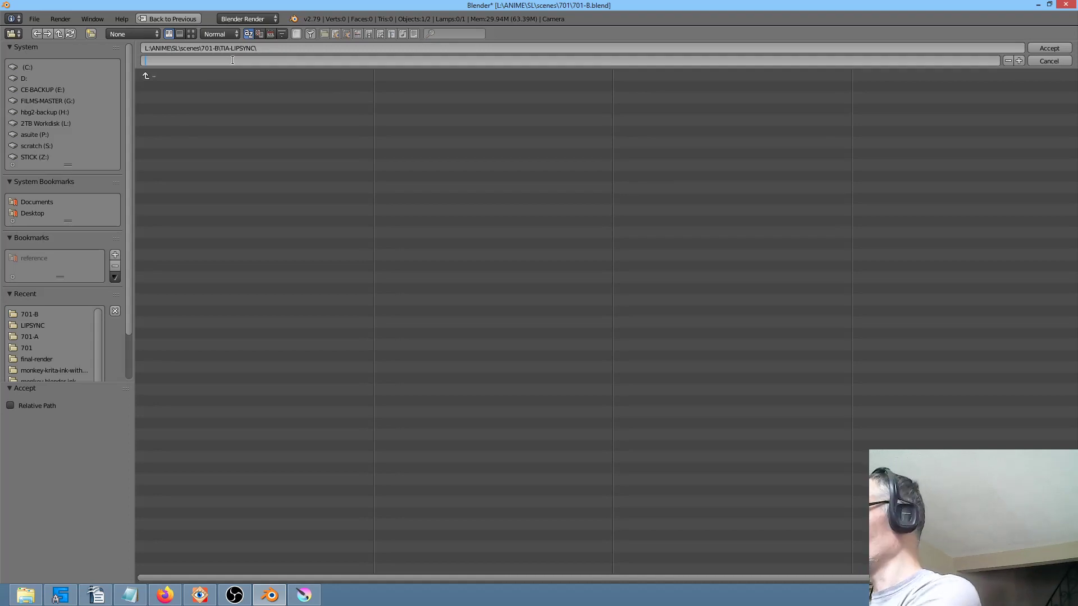
text(TIA-L)
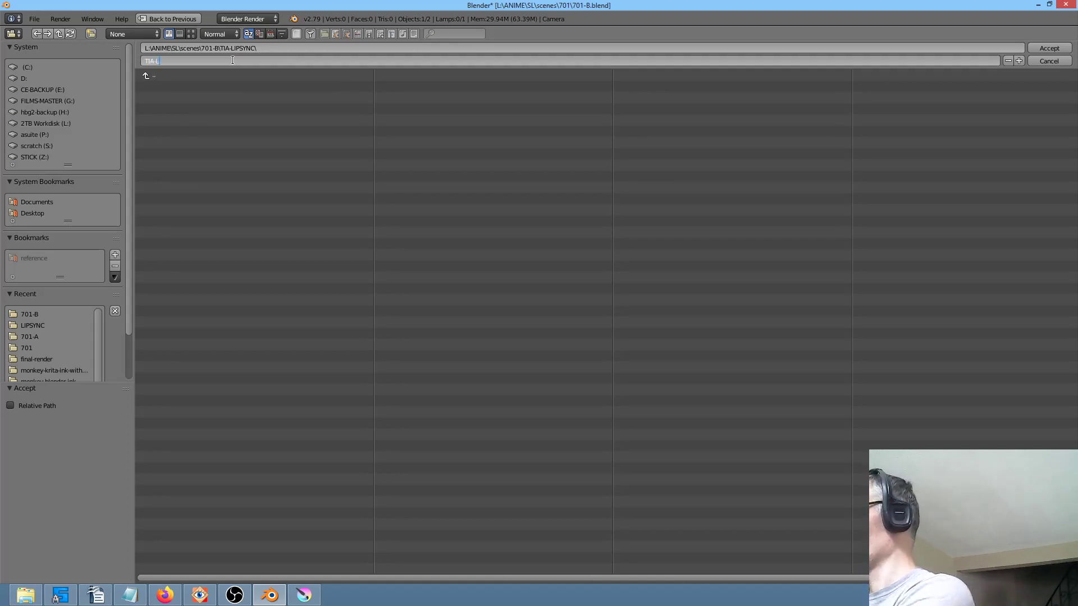
text(IPSYNC)
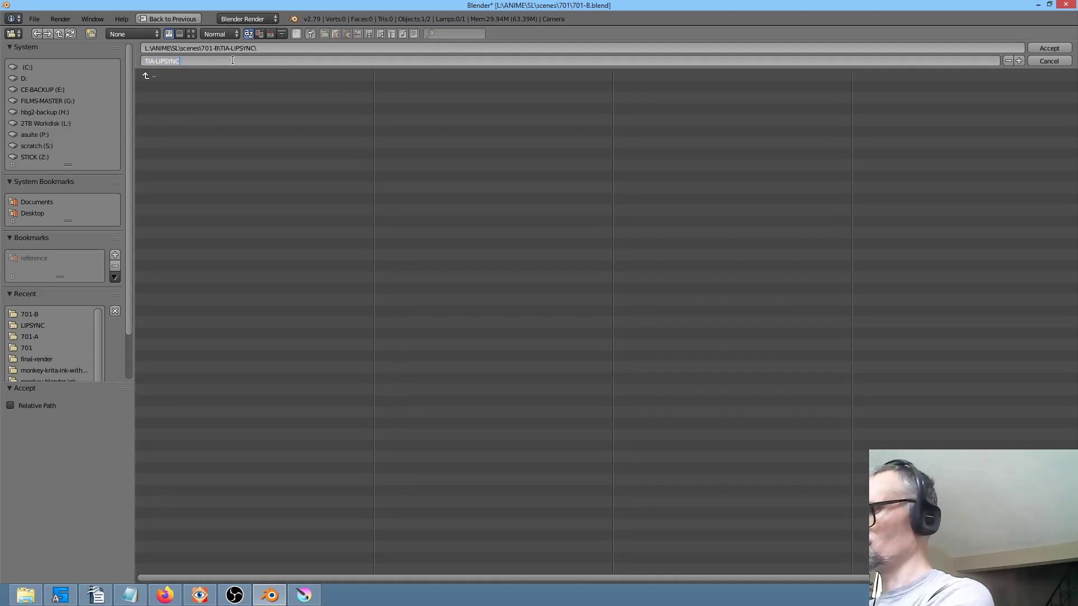
key(Return)
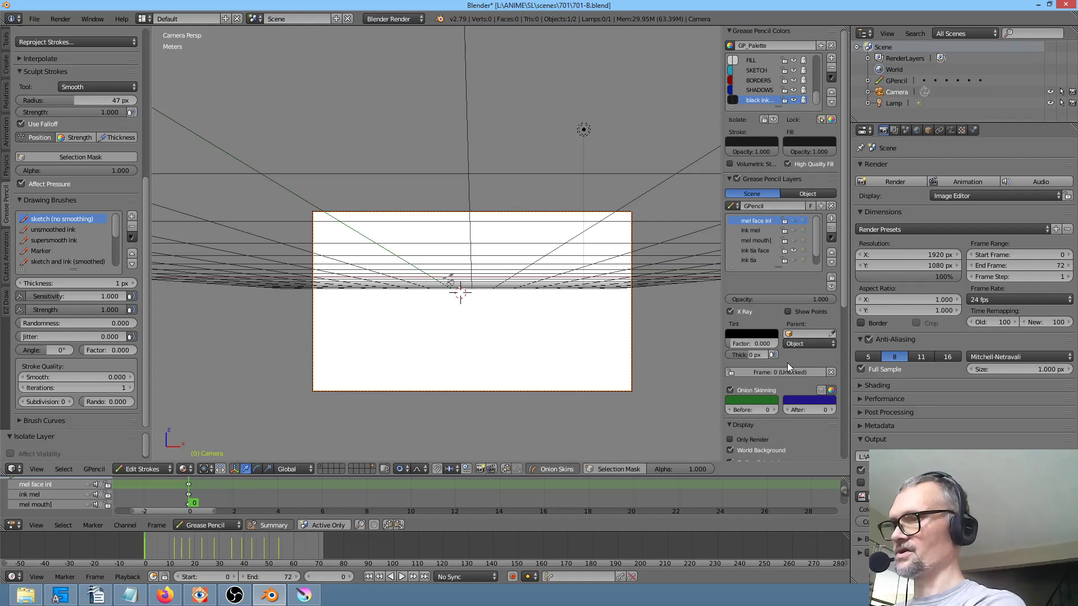
Return to the Grease layout and render the ink tia face layer as an animation from frame 0 to 72.
key(ctrl+Right)
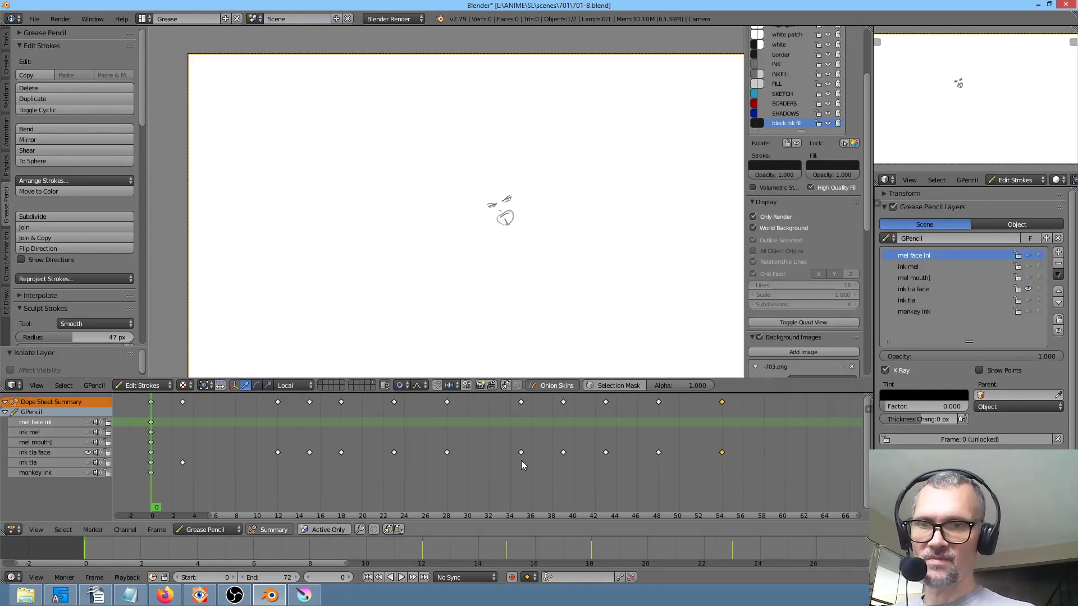
scroll(520, 460, down, 5)
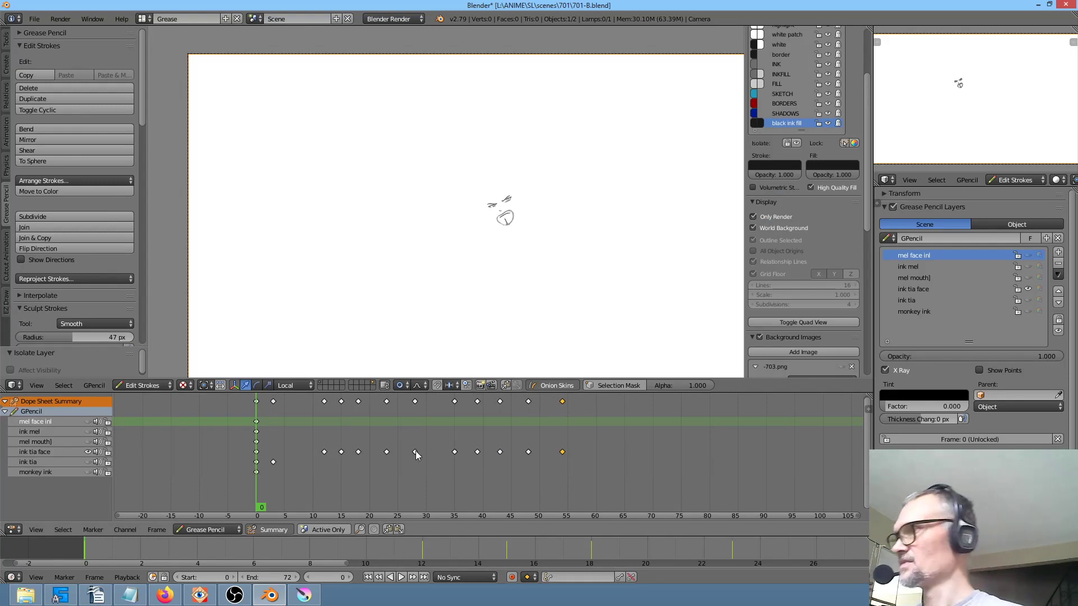
key(ctrl+F12)
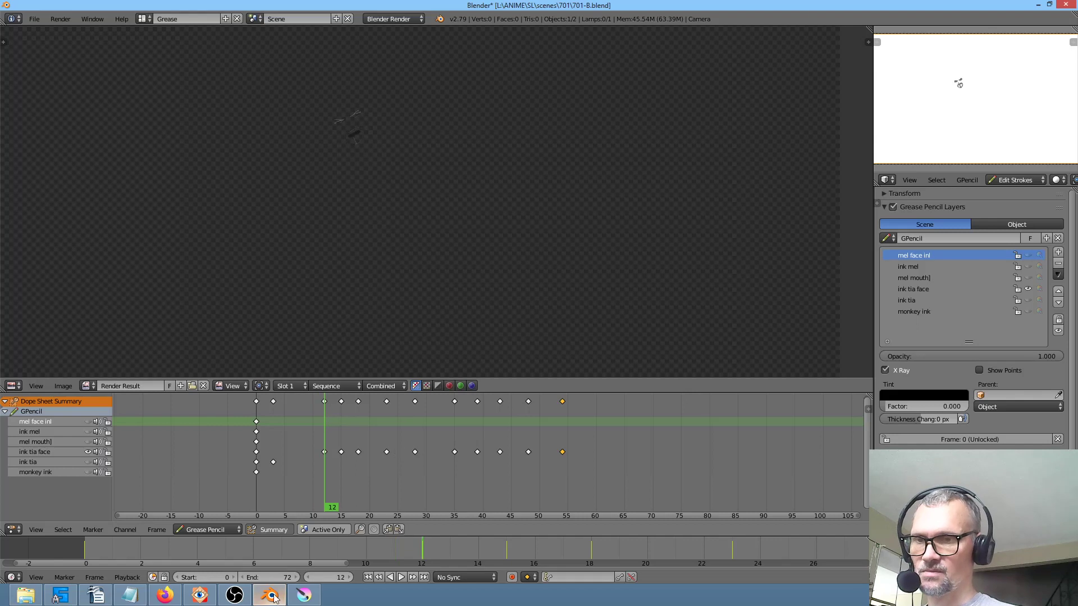
Switch to Krita and close the -701-A.PNG document.
mouse_move(313, 599)
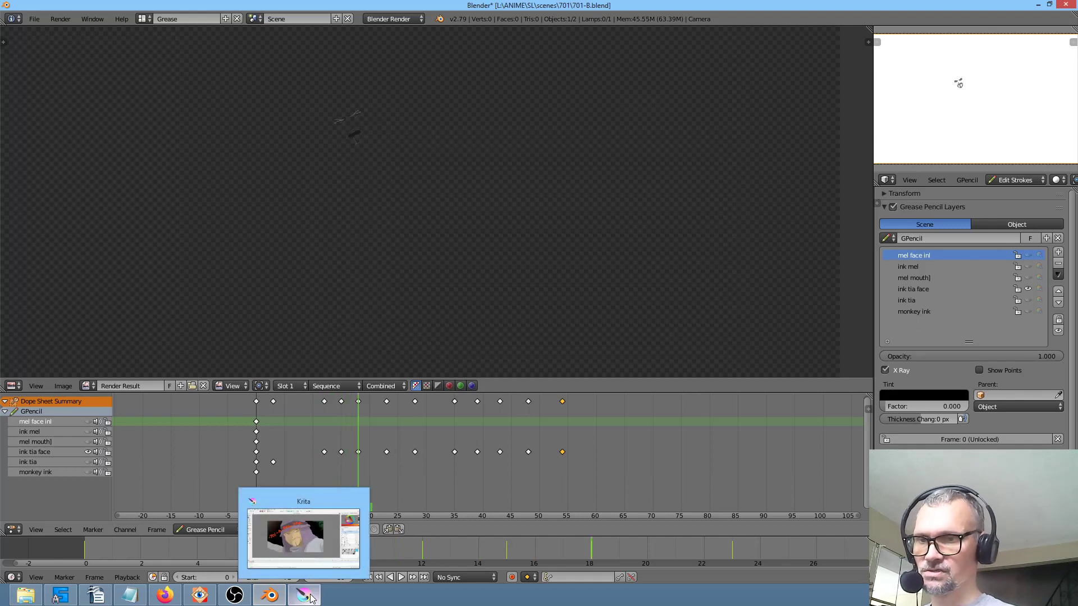
click(312, 599)
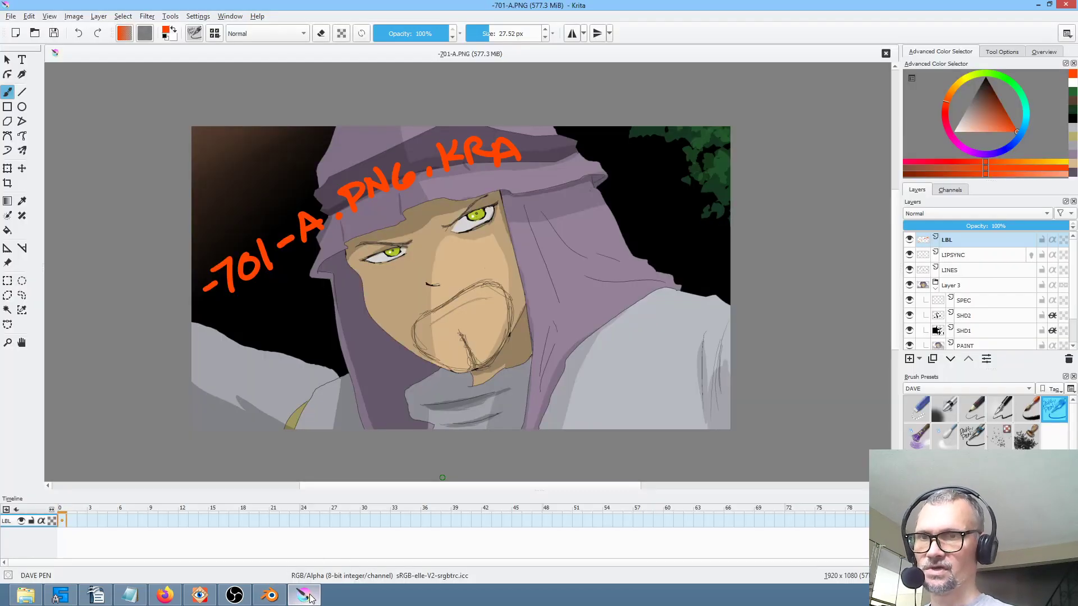
click(885, 53)
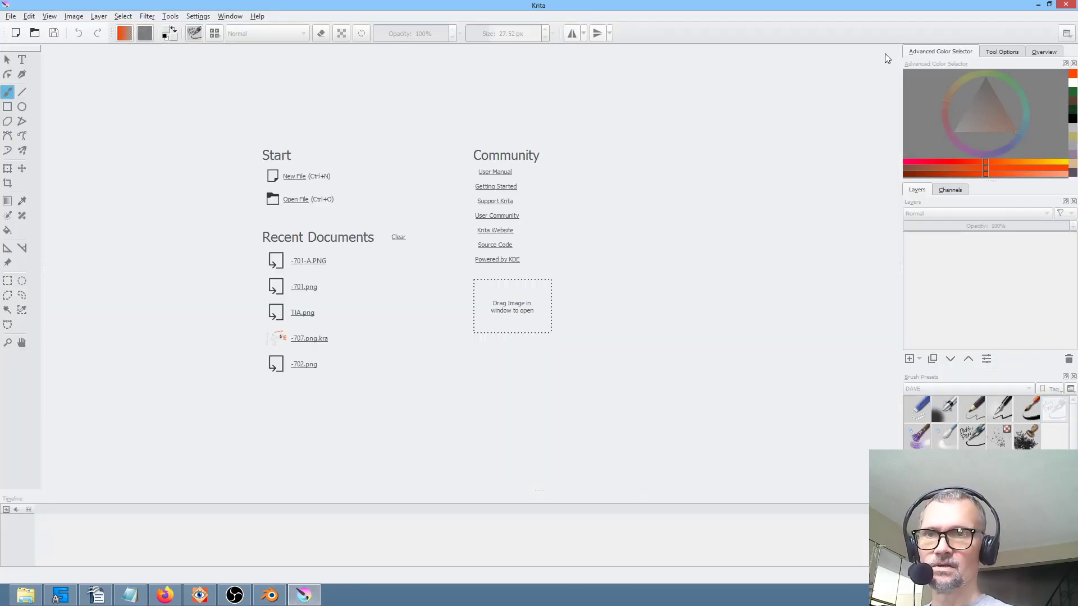
click(16, 34)
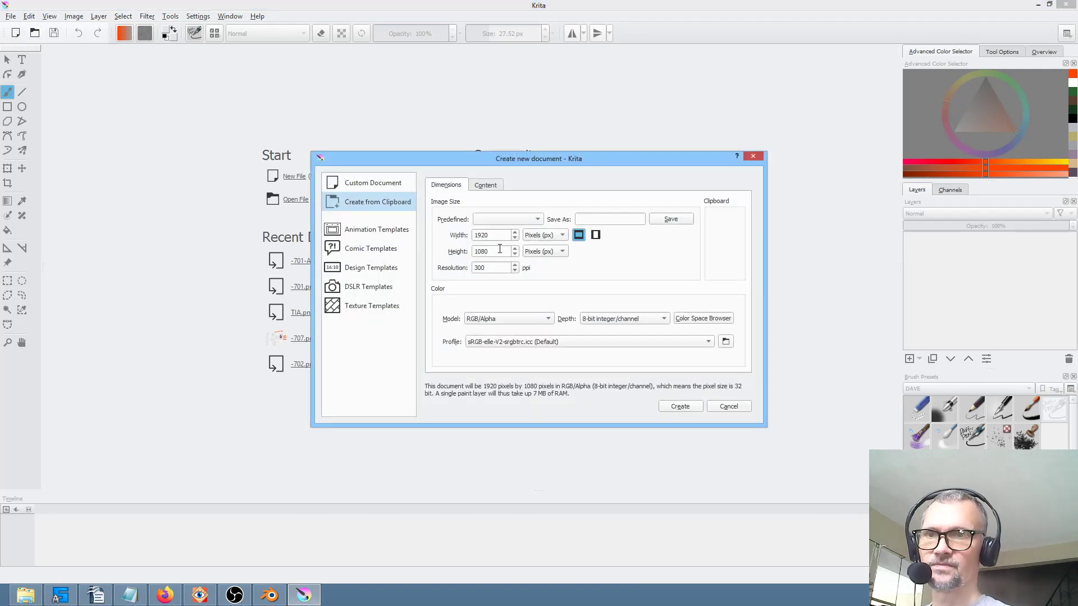
click(676, 408)
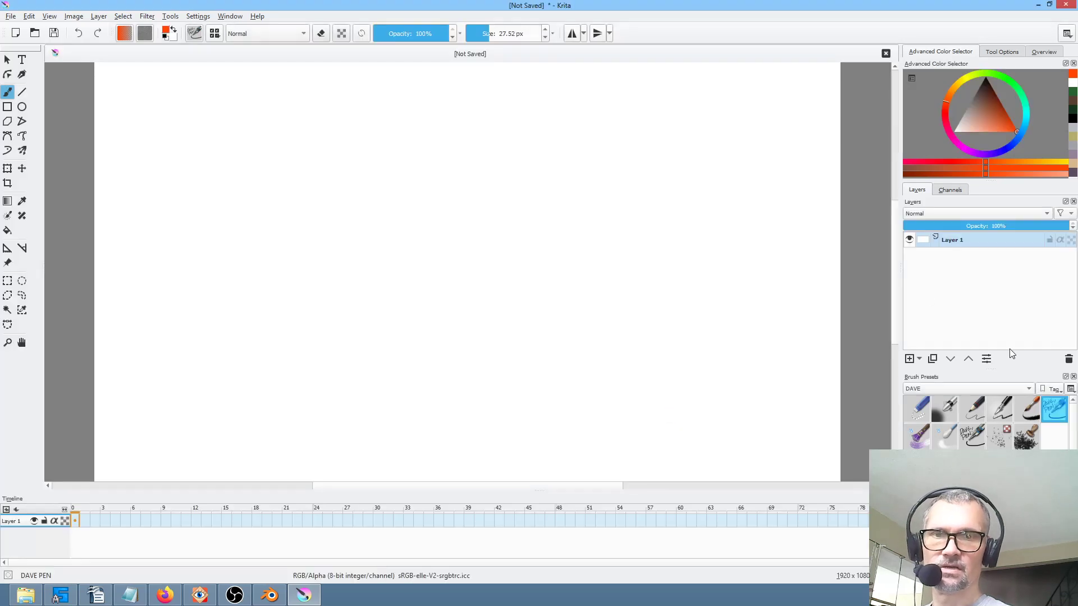
click(910, 359)
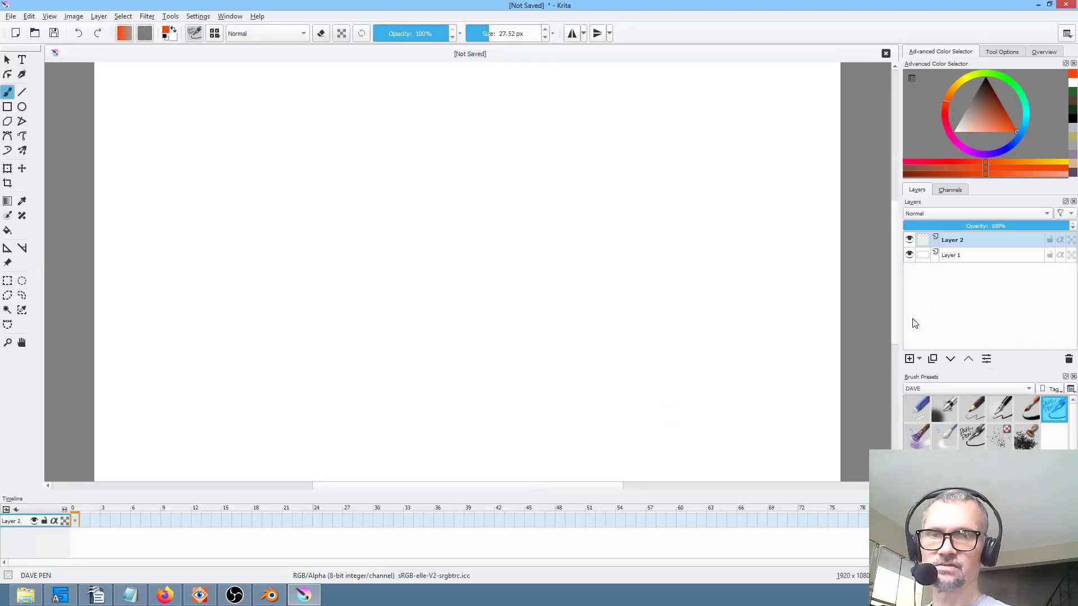
click(1068, 359)
click(200, 595)
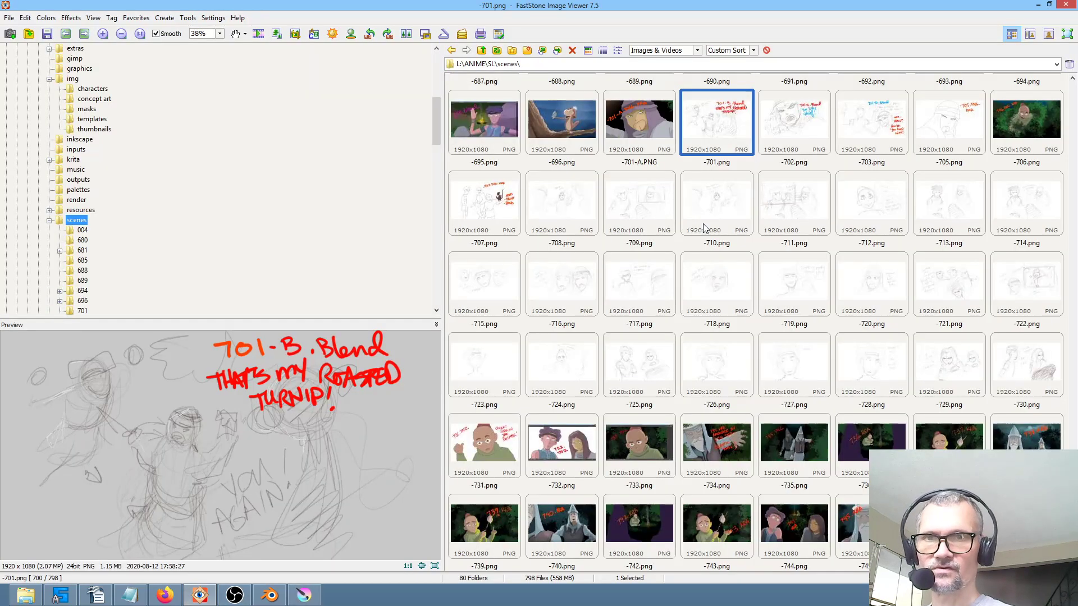
mouse_move(728, 118)
mouse_down()
mouse_move(732, 146)
mouse_move(431, 282)
mouse_move(642, 158)
mouse_move(825, 93)
mouse_move(749, 281)
mouse_move(723, 279)
mouse_up()
key(Escape)
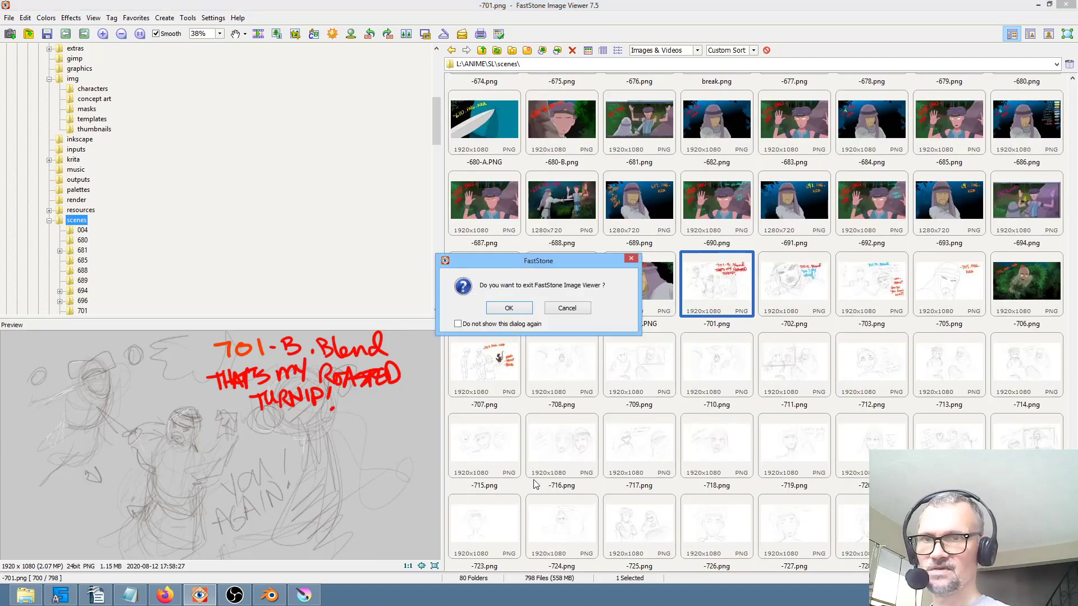
click(573, 310)
click(313, 600)
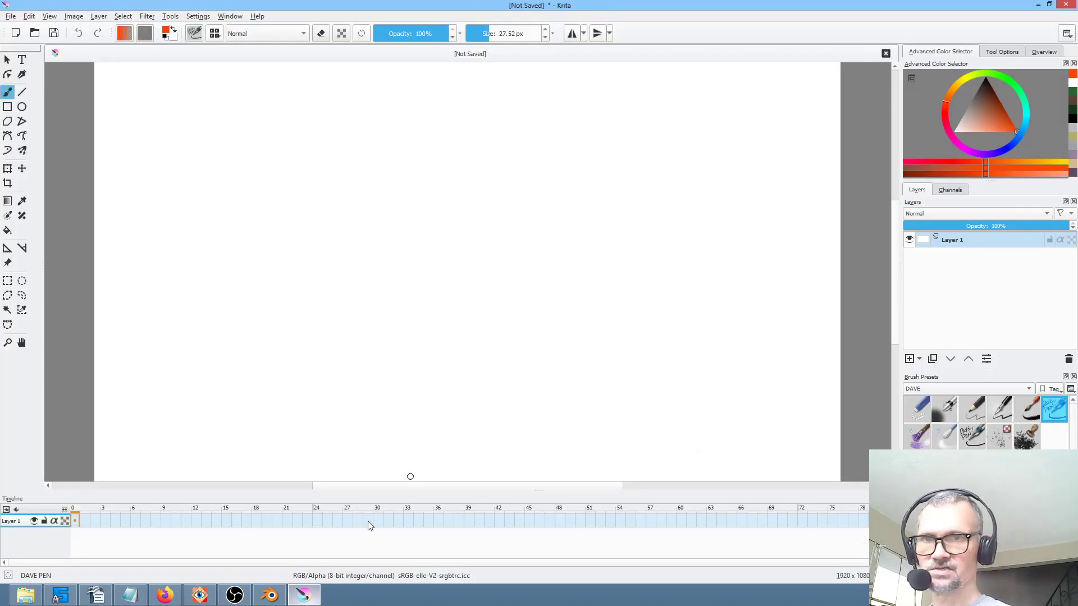
click(886, 54)
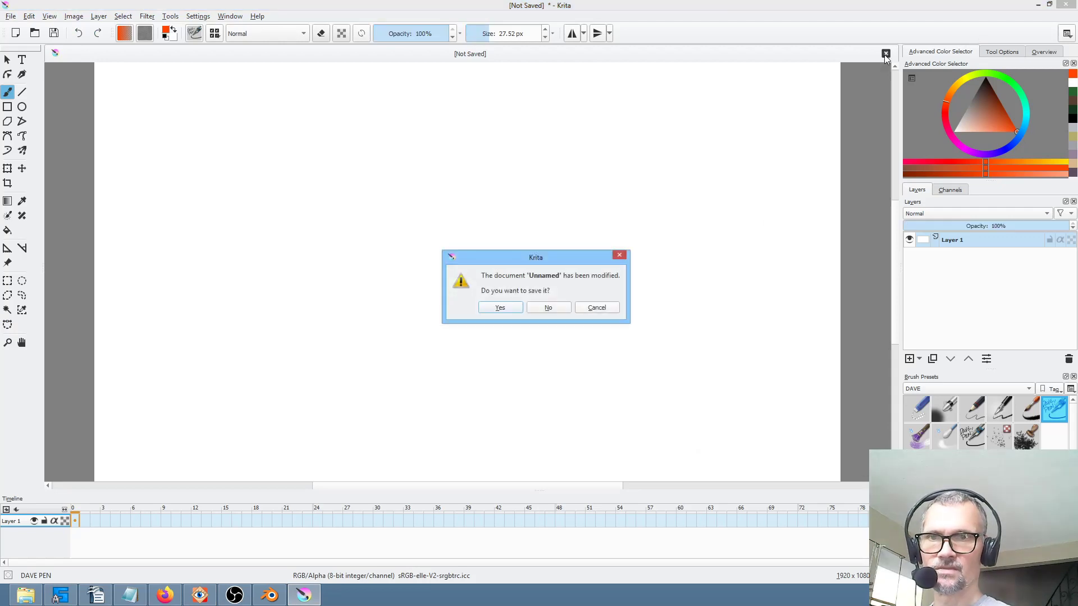
click(549, 309)
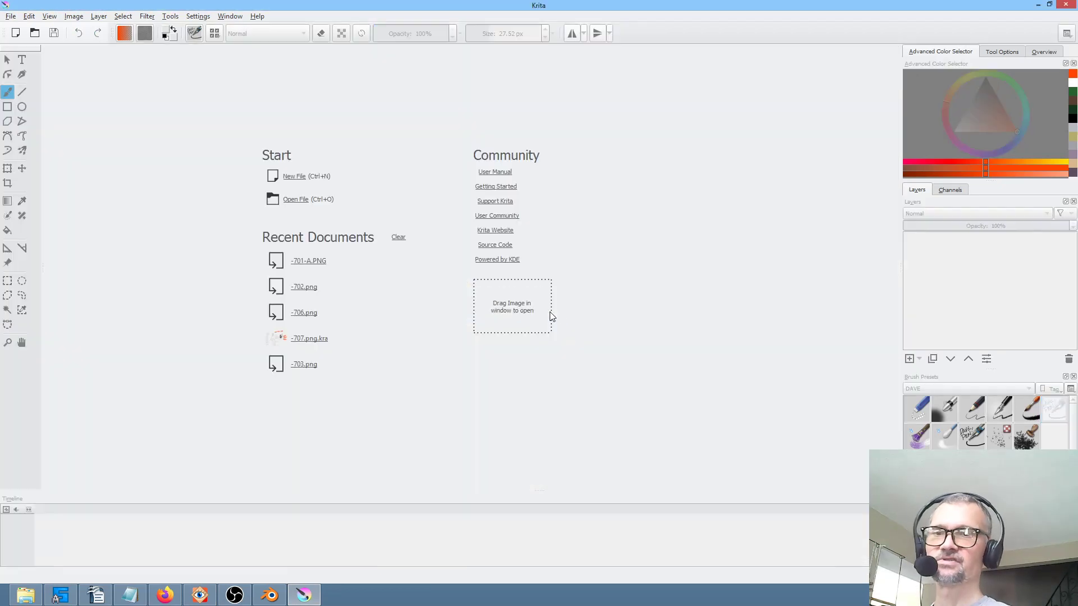
Open -701.png from the FastStone scenes folder in Krita and add an empty paint layer above the sketch.
click(200, 595)
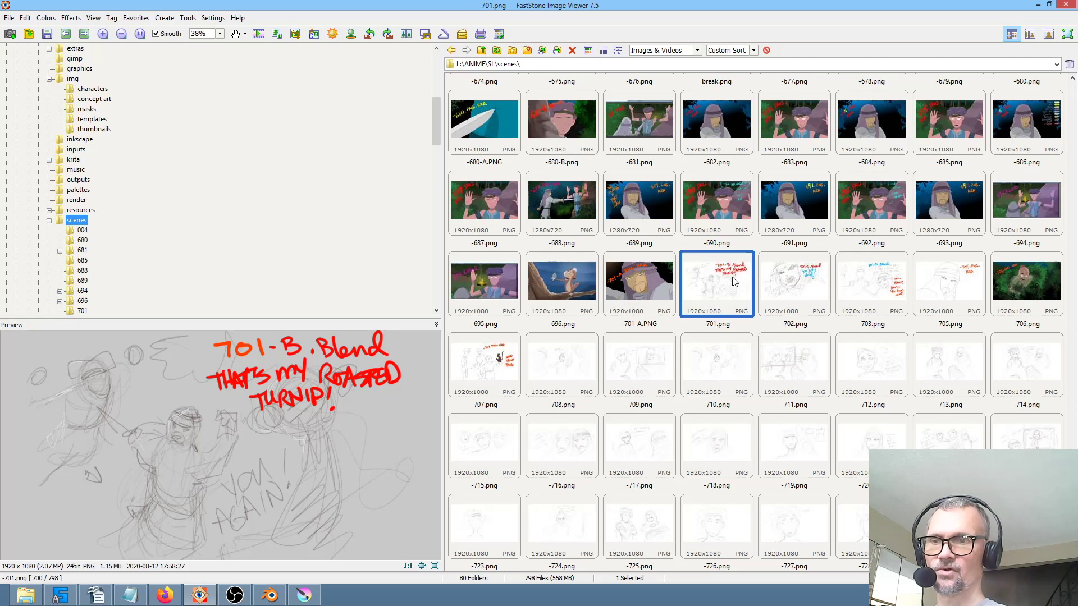
click(302, 587)
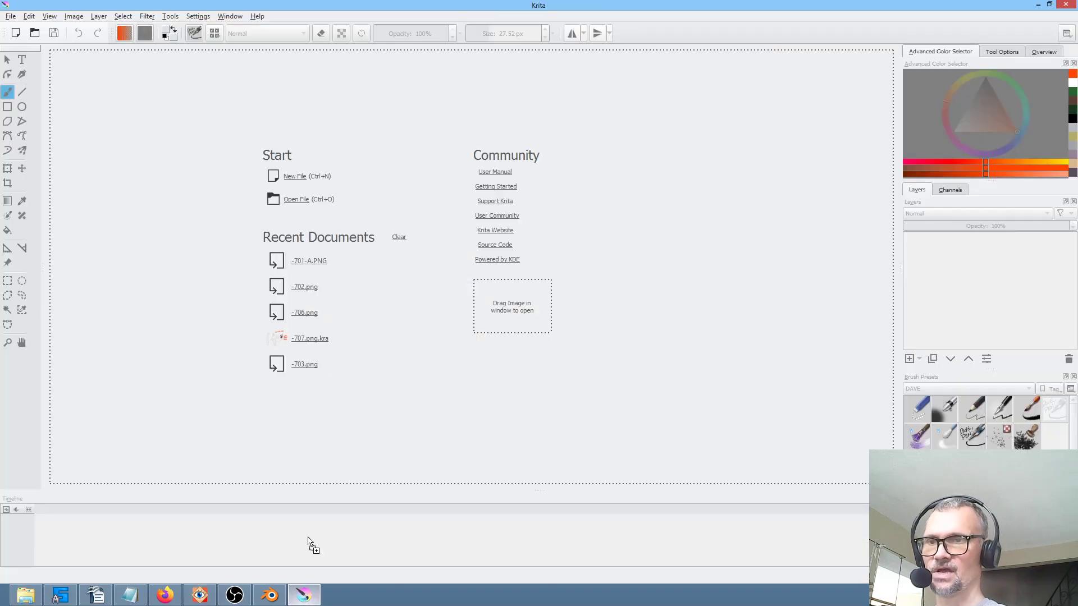
click(396, 336)
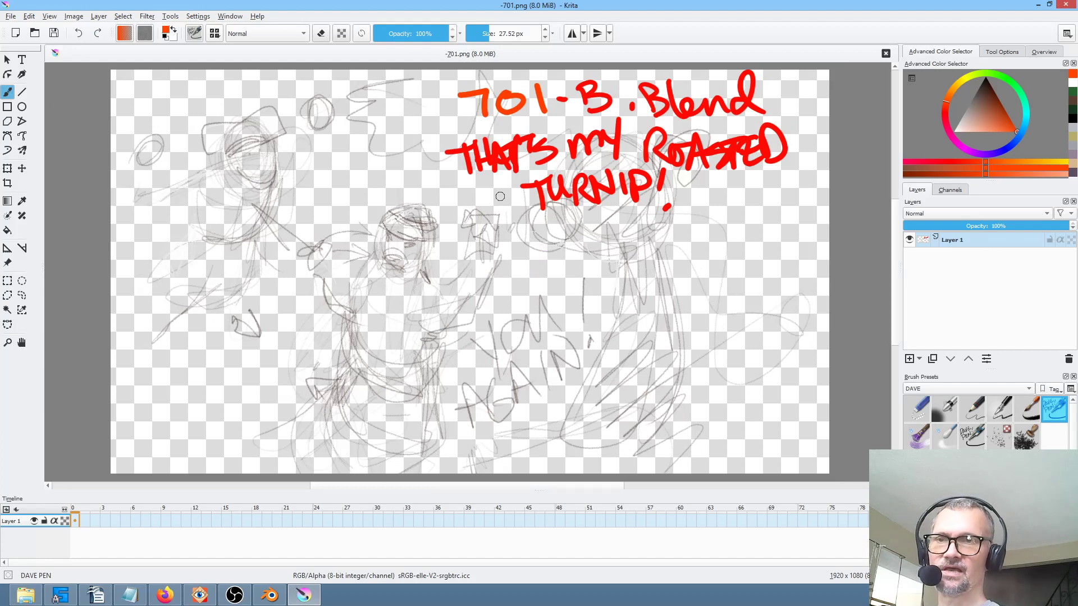
click(908, 359)
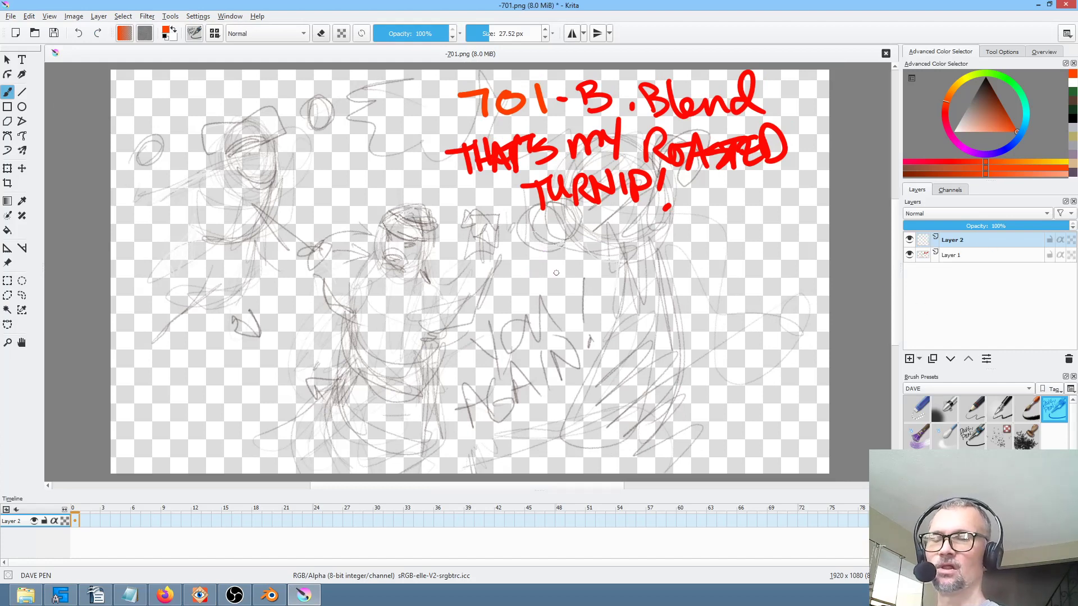
click(202, 595)
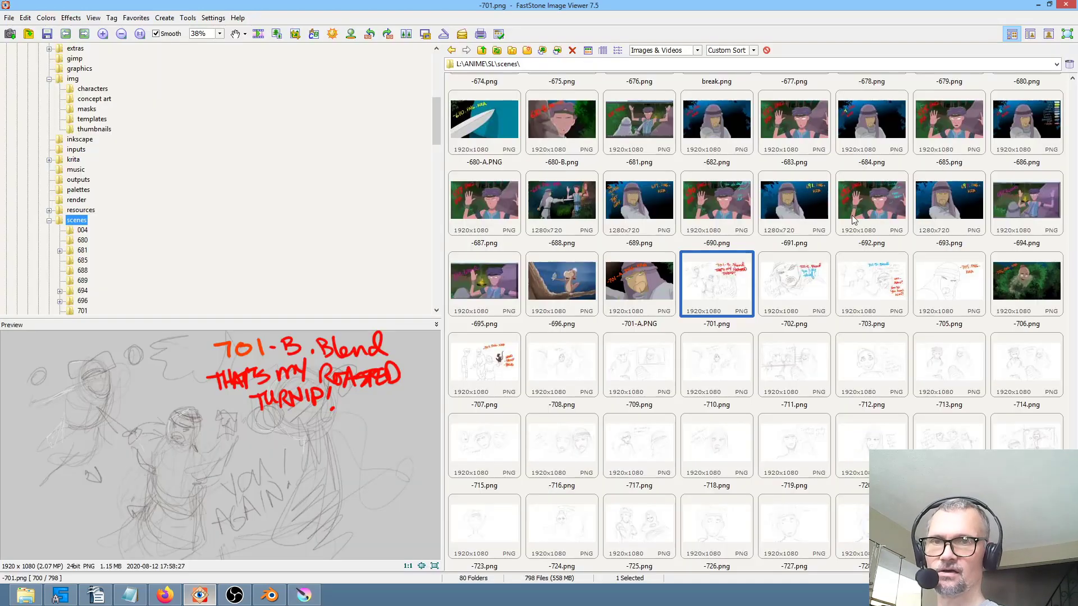
click(318, 597)
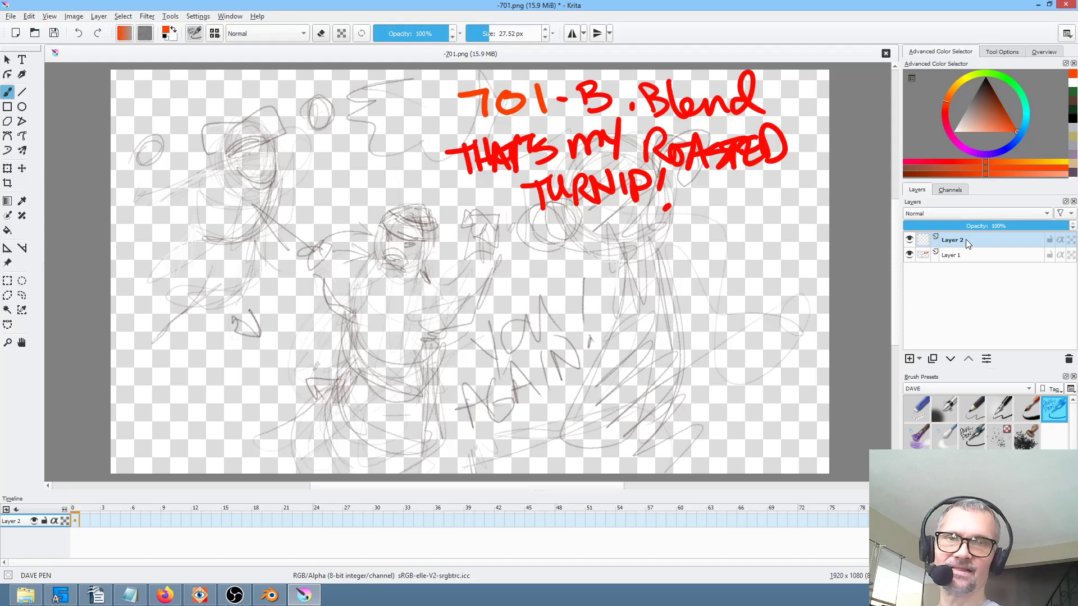
Try to save the layered -701.png as PNG with an additional Krita file, then close the document without saving.
mouse_move(975, 256)
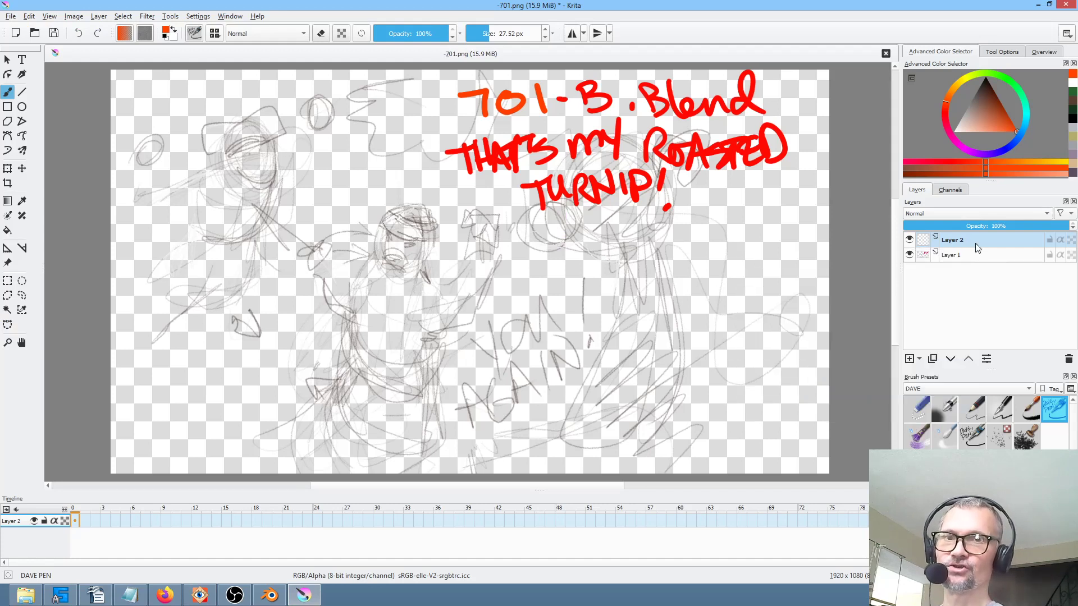
click(51, 34)
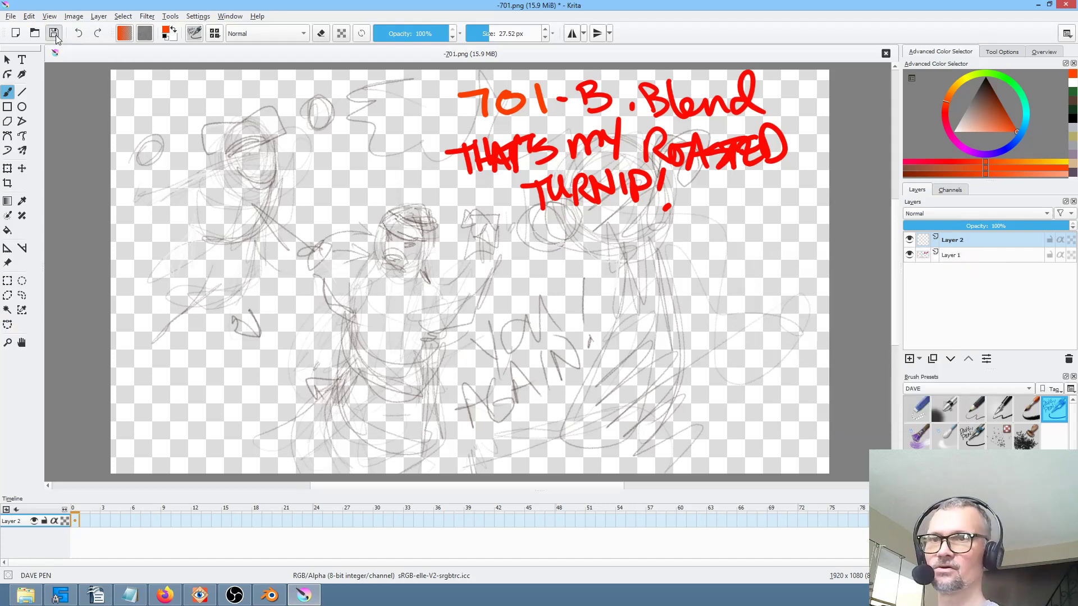
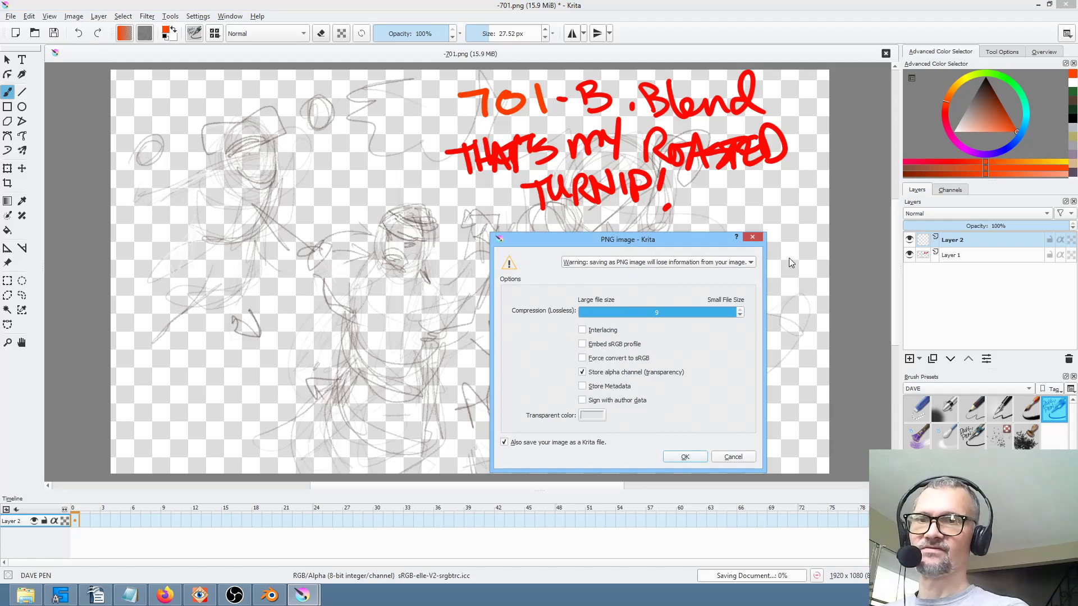
key(Return)
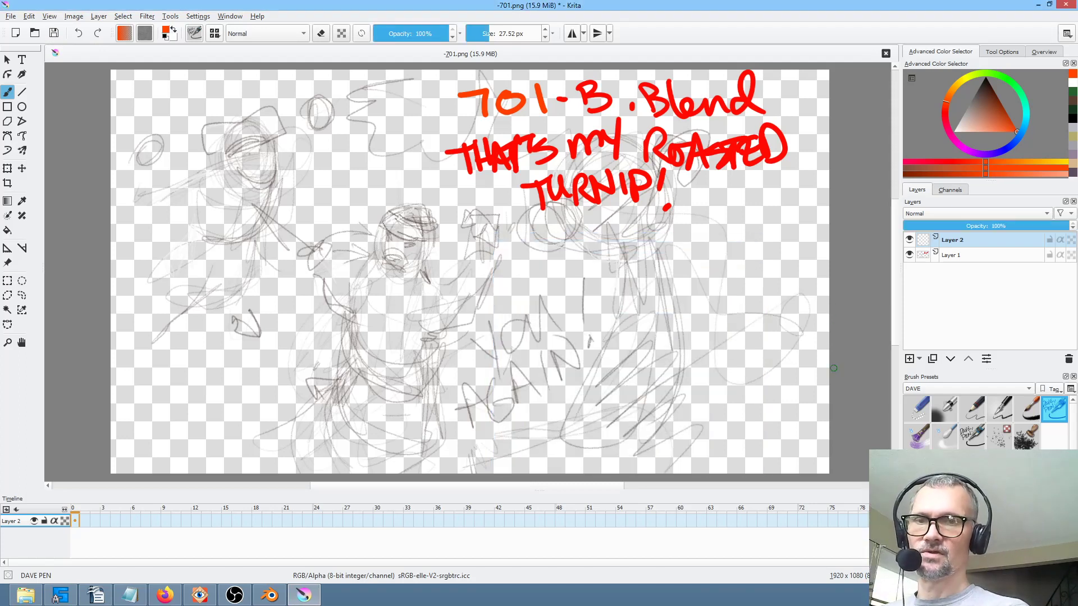
click(886, 53)
click(546, 308)
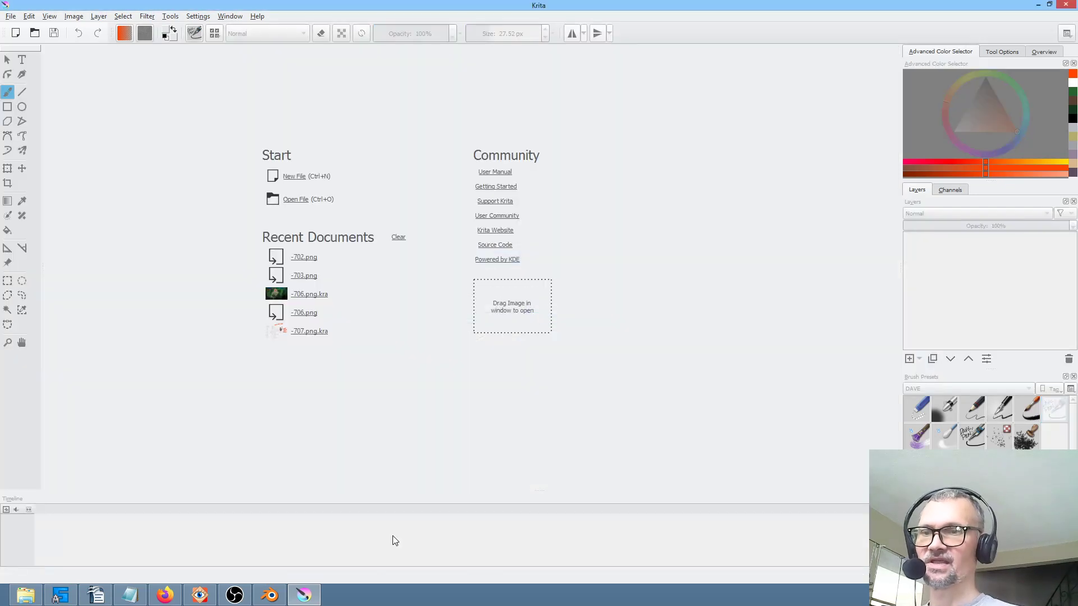
Switch to FastStone Image Viewer and rename -701.png in the scenes folder as -701-B.
click(200, 595)
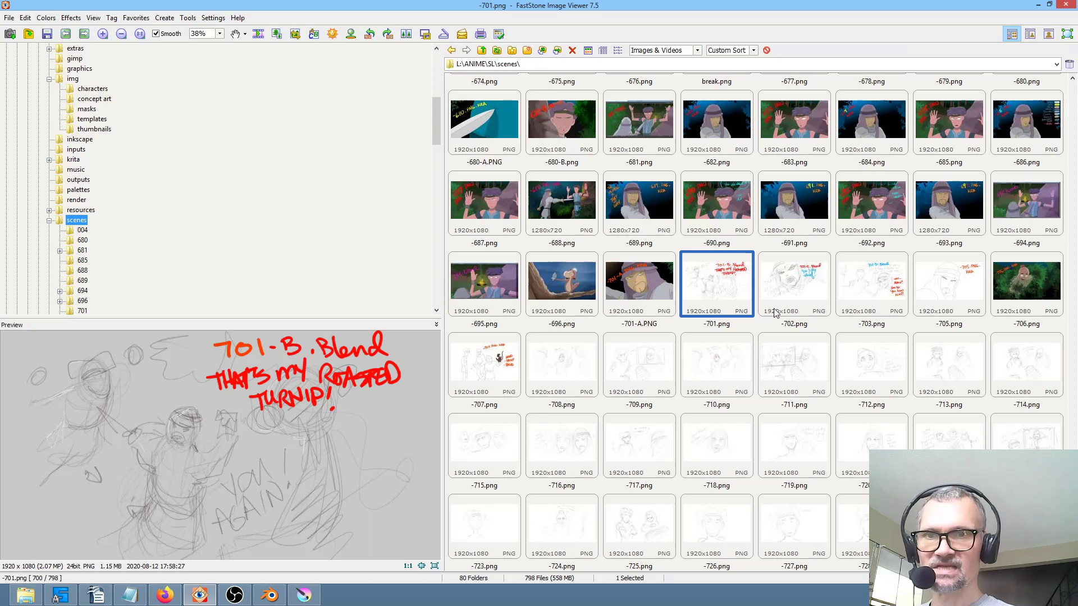
right_click(720, 287)
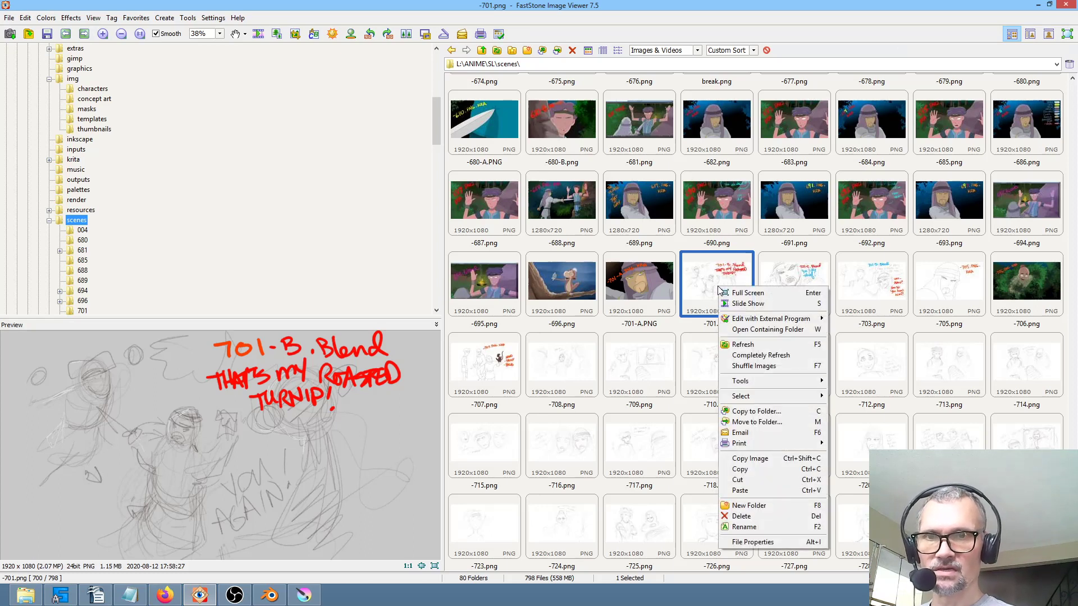
click(745, 527)
key(End)
text(-)
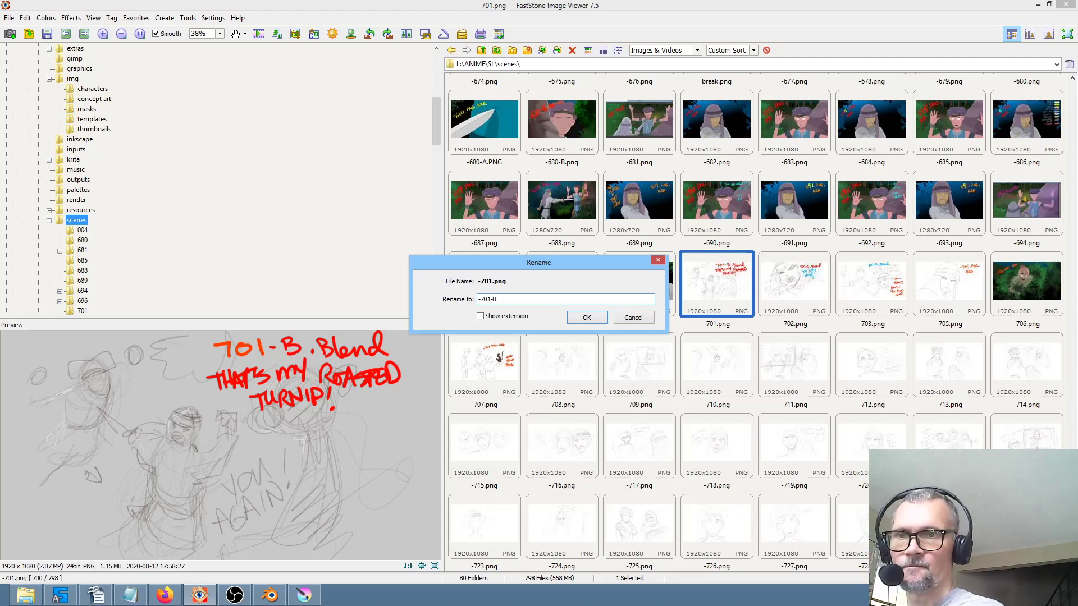
key(Return)
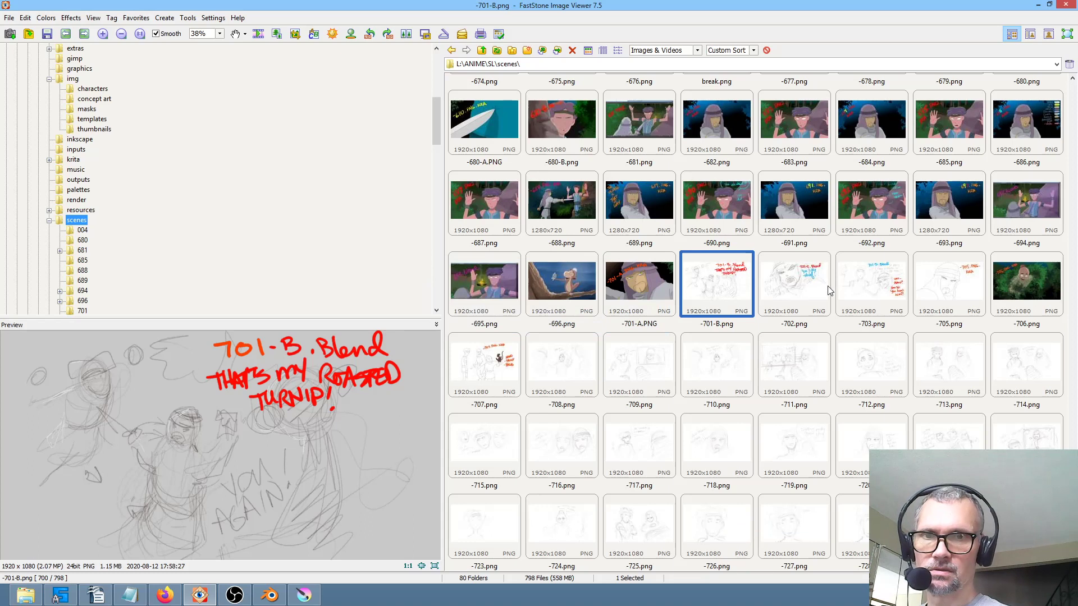
Rename the -702.png sketch as -701-C.
click(804, 288)
right_click(804, 287)
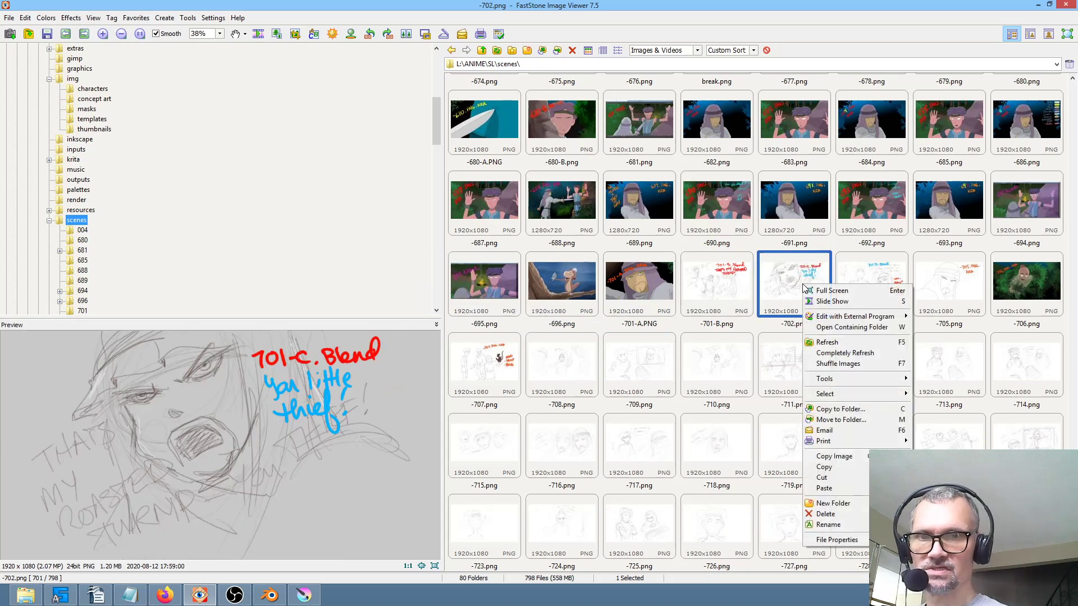
click(832, 526)
key(End)
key(BackSpace)
text(1-C)
key(Return)
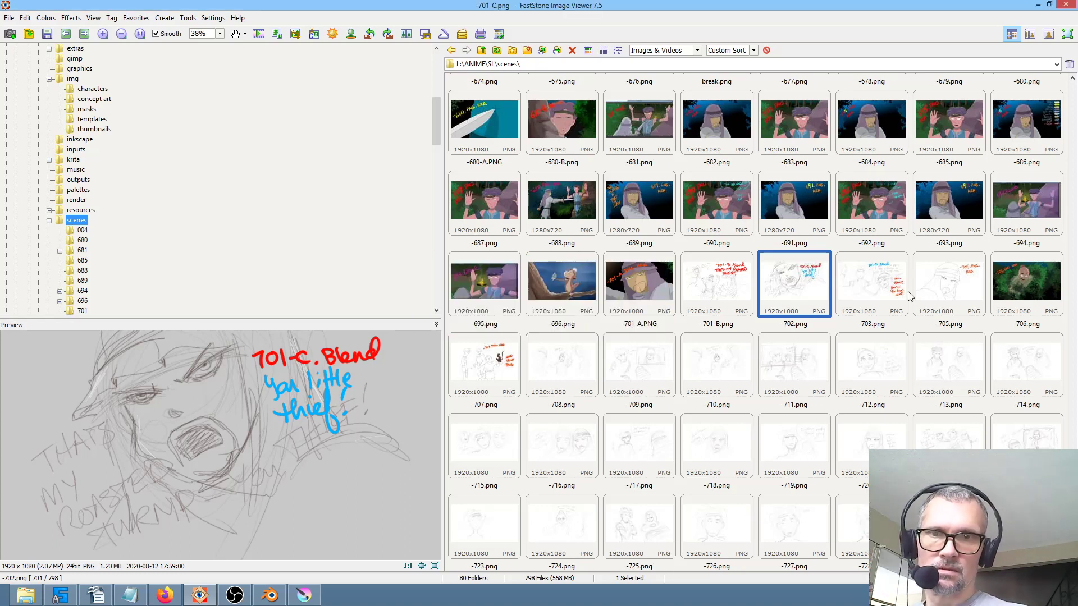
Rename the -703.png sketch as -703-D.
right_click(866, 279)
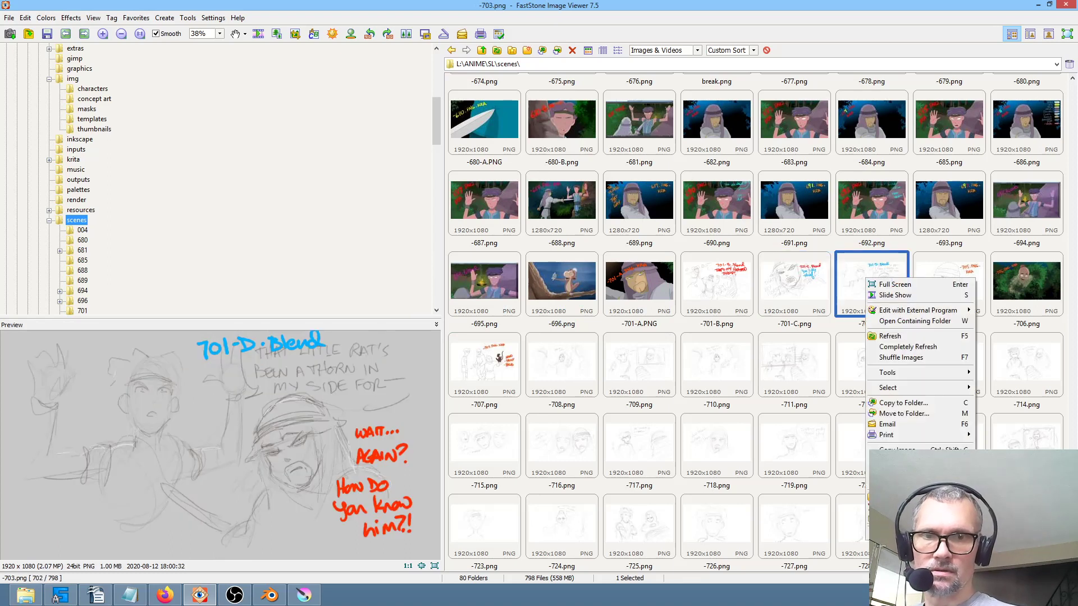
key(F2)
click(546, 299)
text(-D)
key(Return)
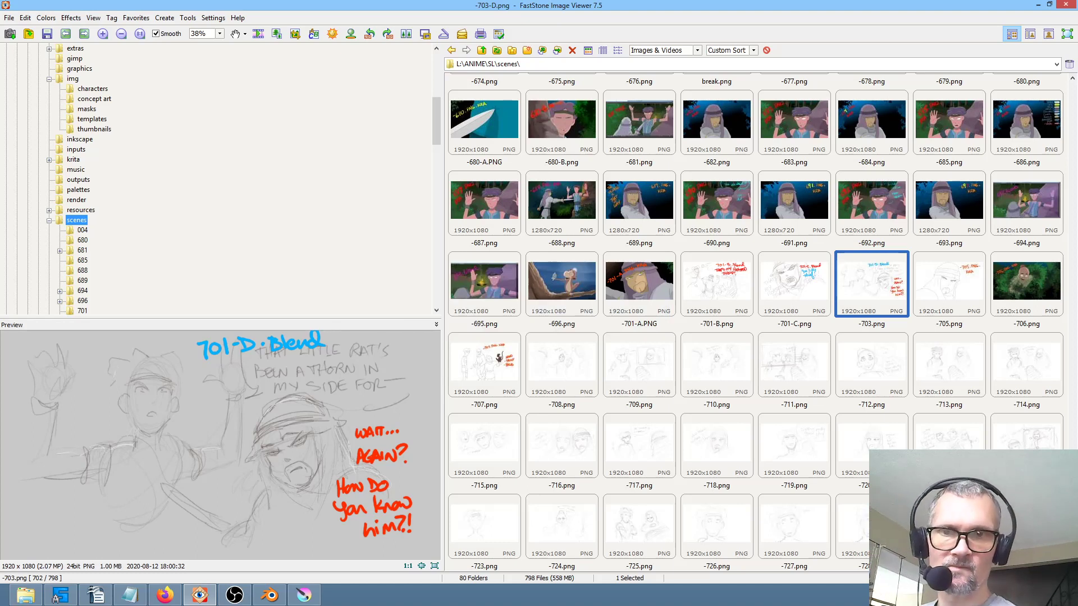
Correct the file name of the -703-D.png sketch to -701-D.
right_click(869, 270)
key(F2)
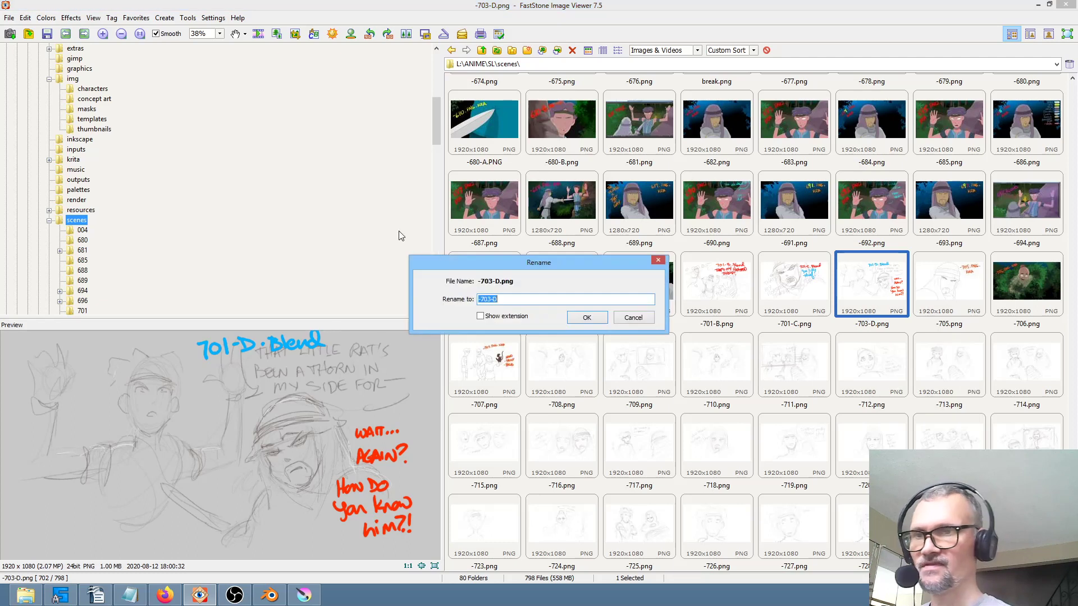
click(518, 298)
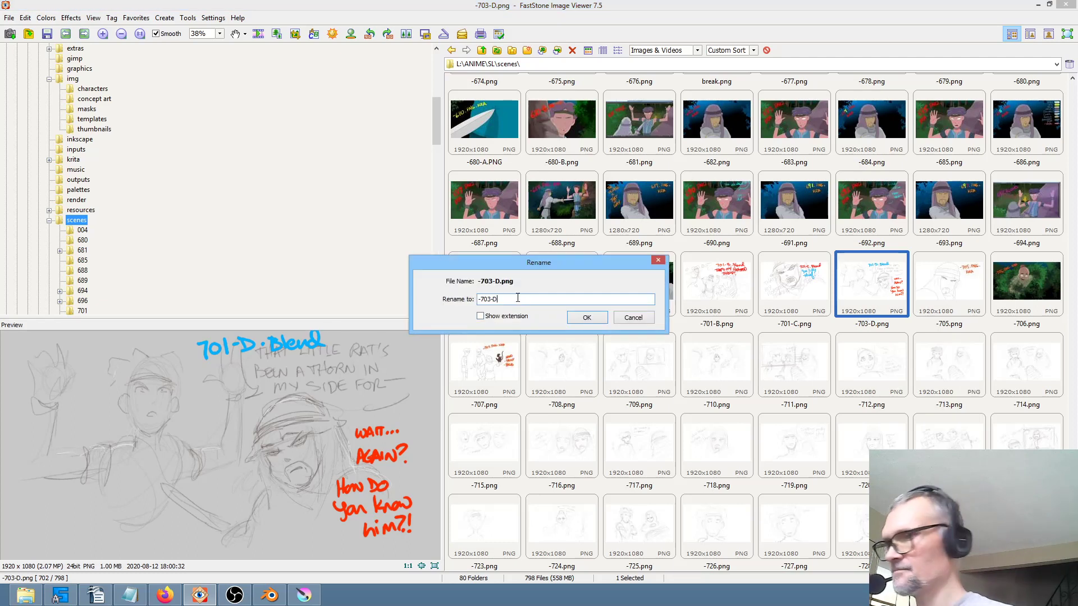
key(BackSpace)
key(BackSpace)
key(BackSpace)
text(1-D)
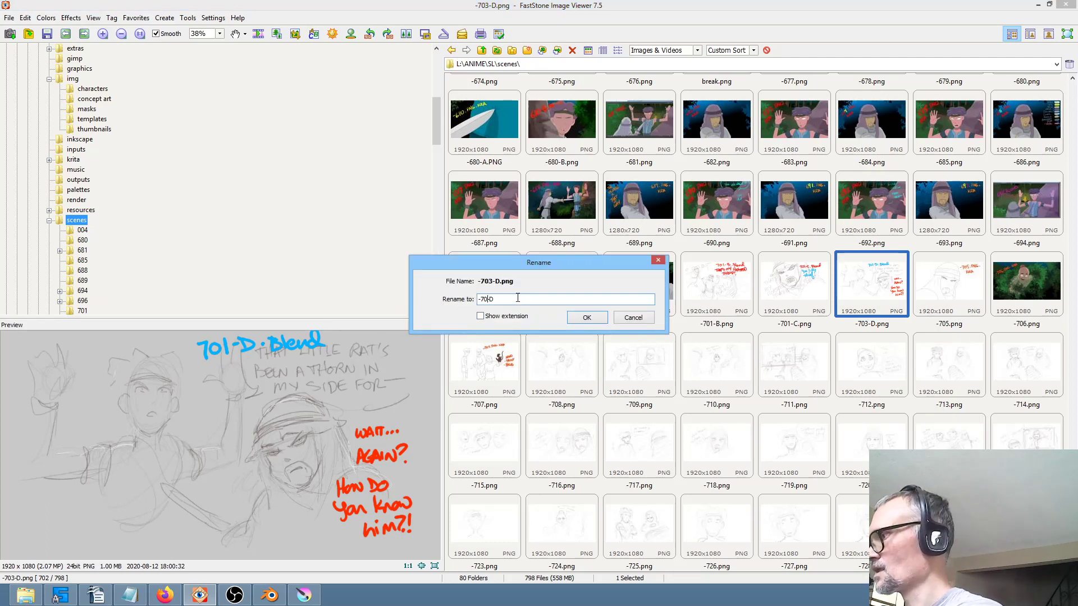
key(Return)
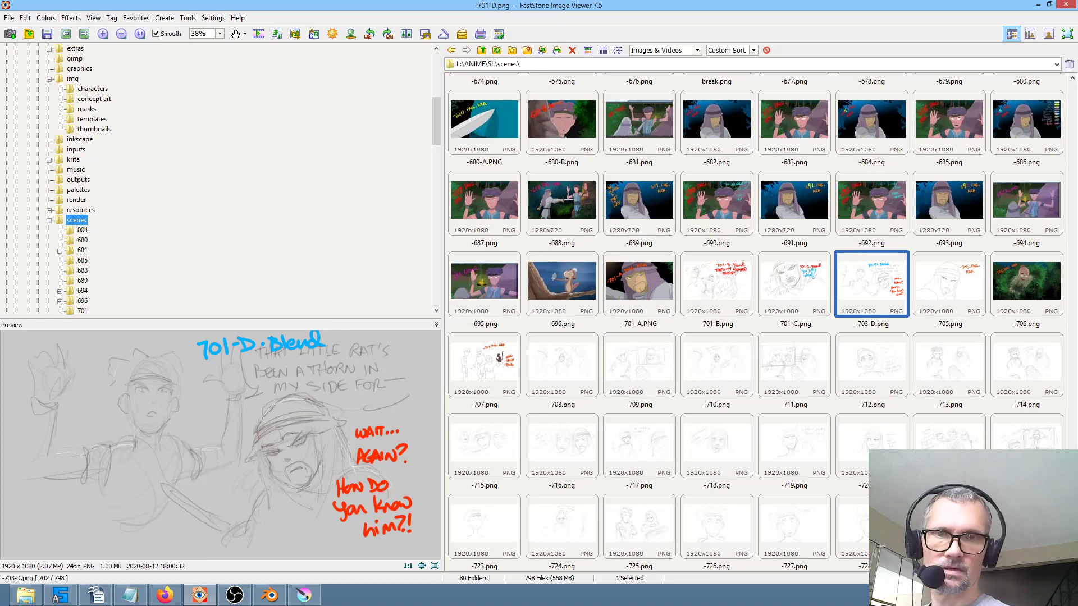
click(950, 298)
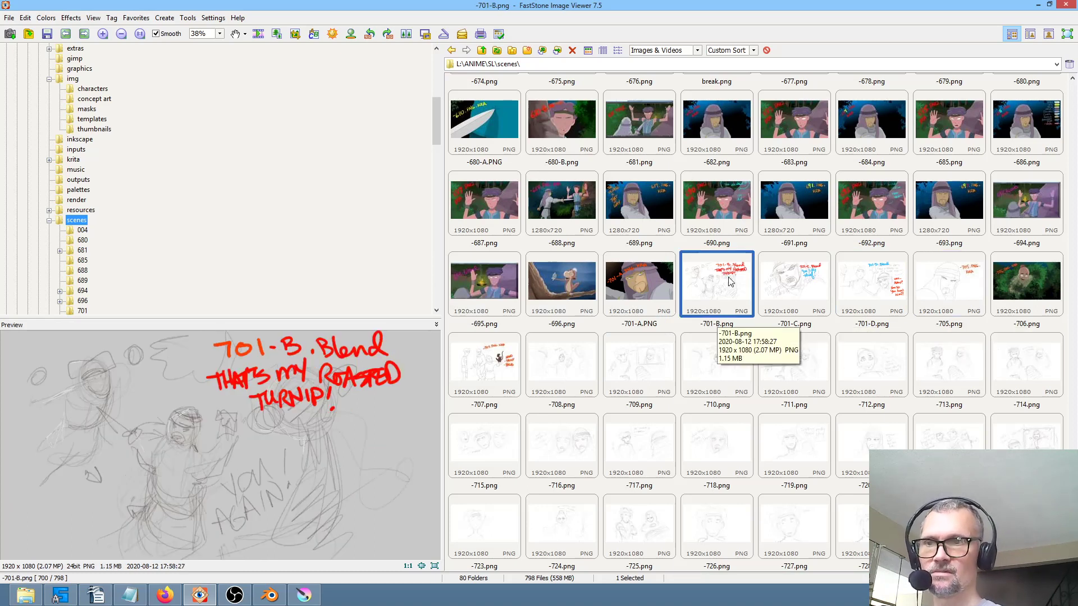
Open -701-B.png from FastStone in Krita, add an empty paint layer above the sketch and save the document as PNG.
drag(722, 281, 463, 287)
click(908, 359)
click(53, 33)
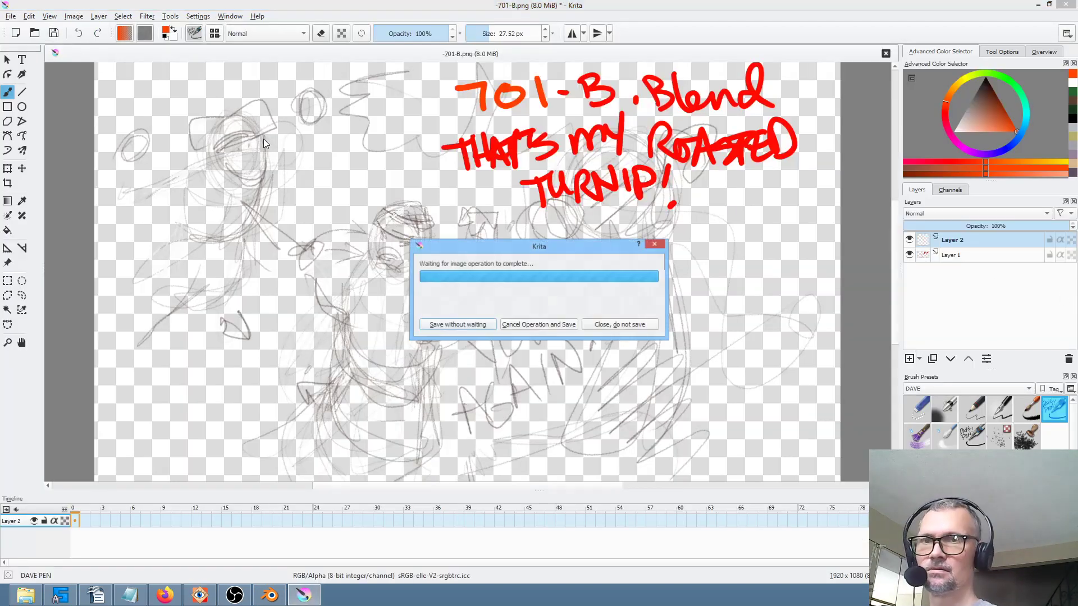
click(685, 457)
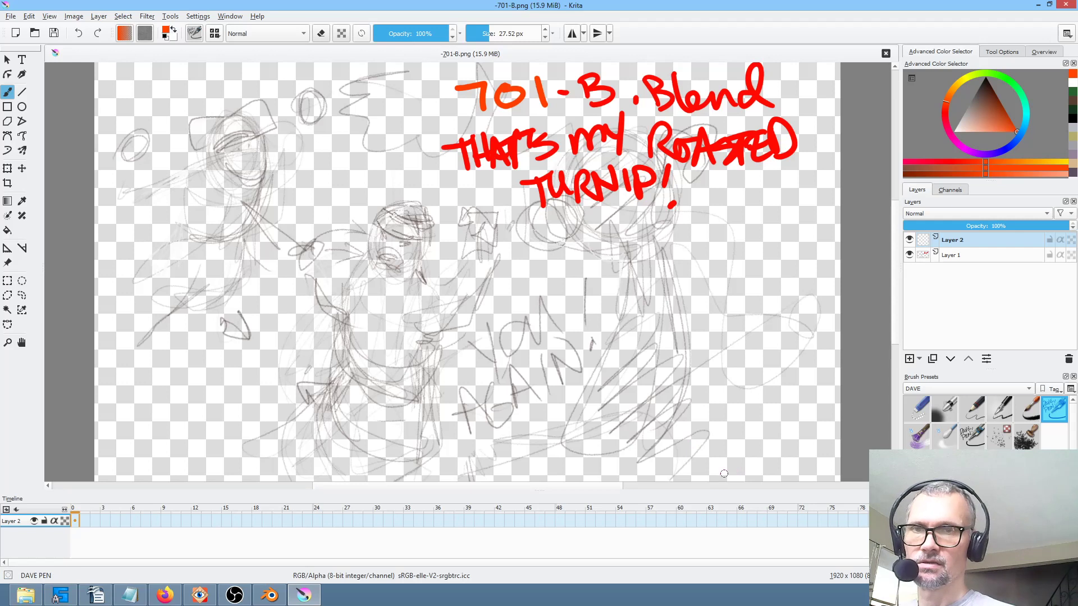
scroll(628, 369, down, 1)
scroll(631, 376, up, 2)
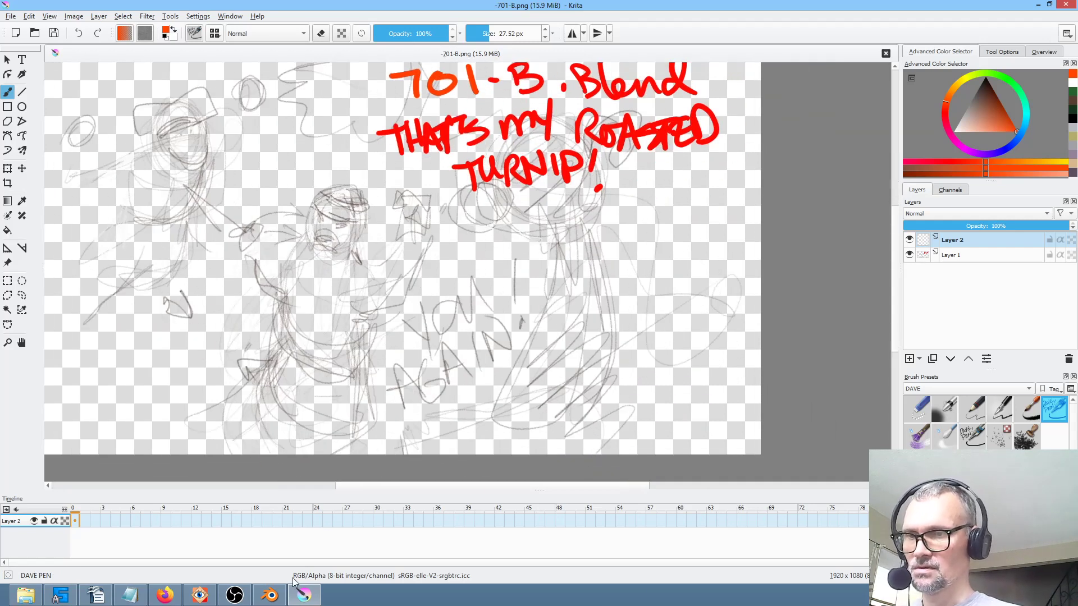
Bring MEL.png from the scenes 701-B folder in FastStone into Krita's -701-B.png document as a new layer.
click(200, 595)
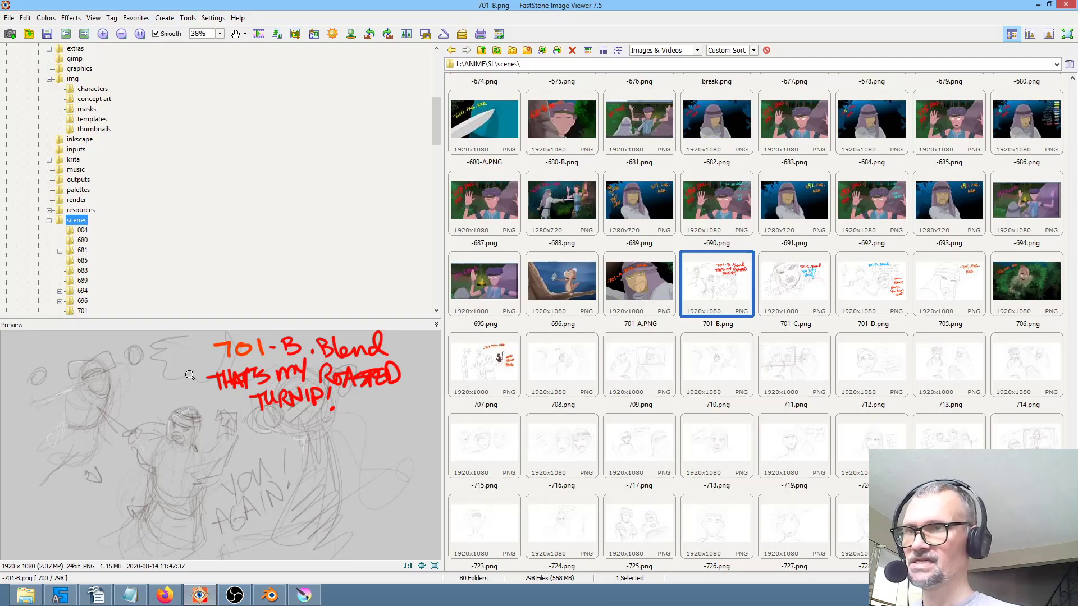
scroll(431, 138, down, 3)
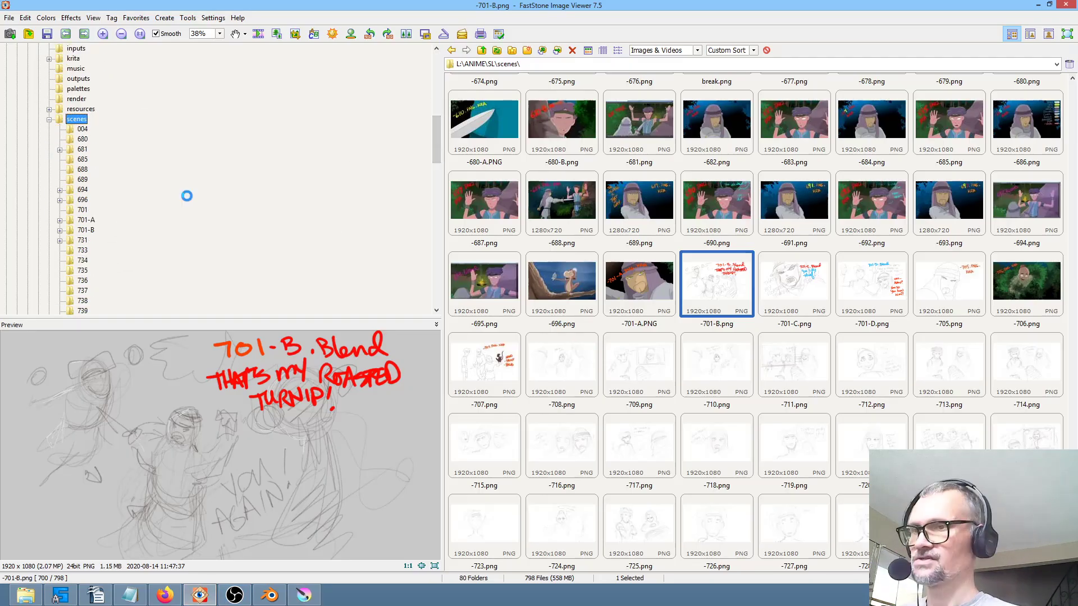
click(84, 231)
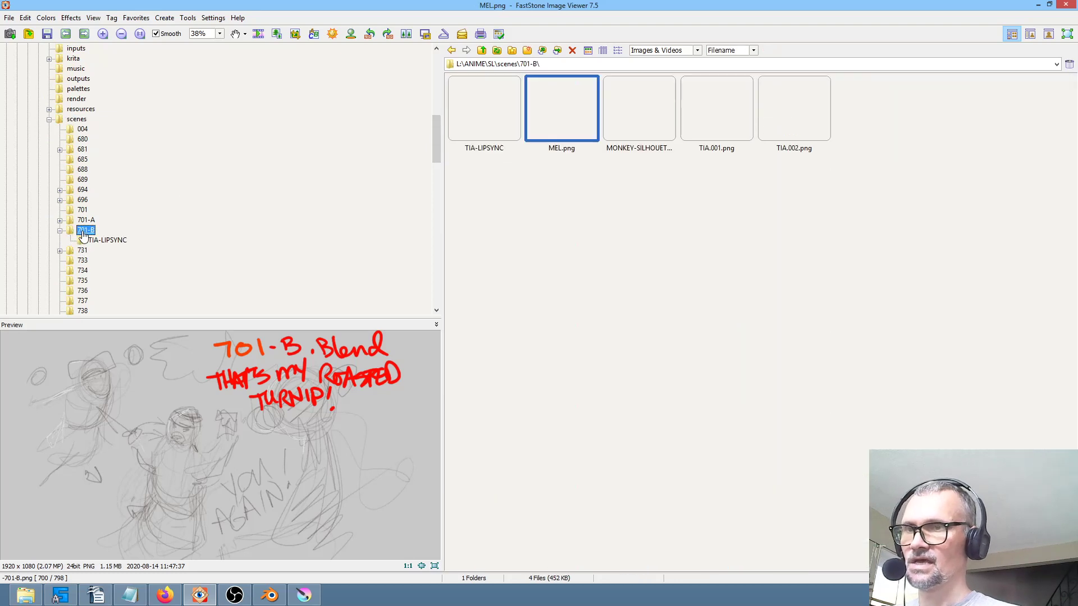
drag(562, 93, 387, 246)
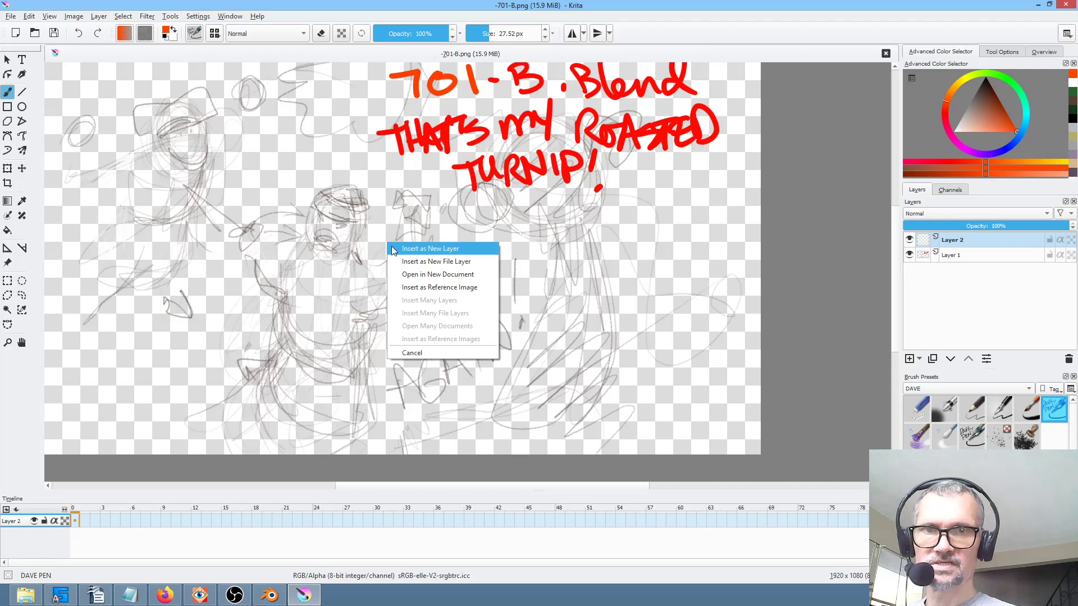
click(391, 247)
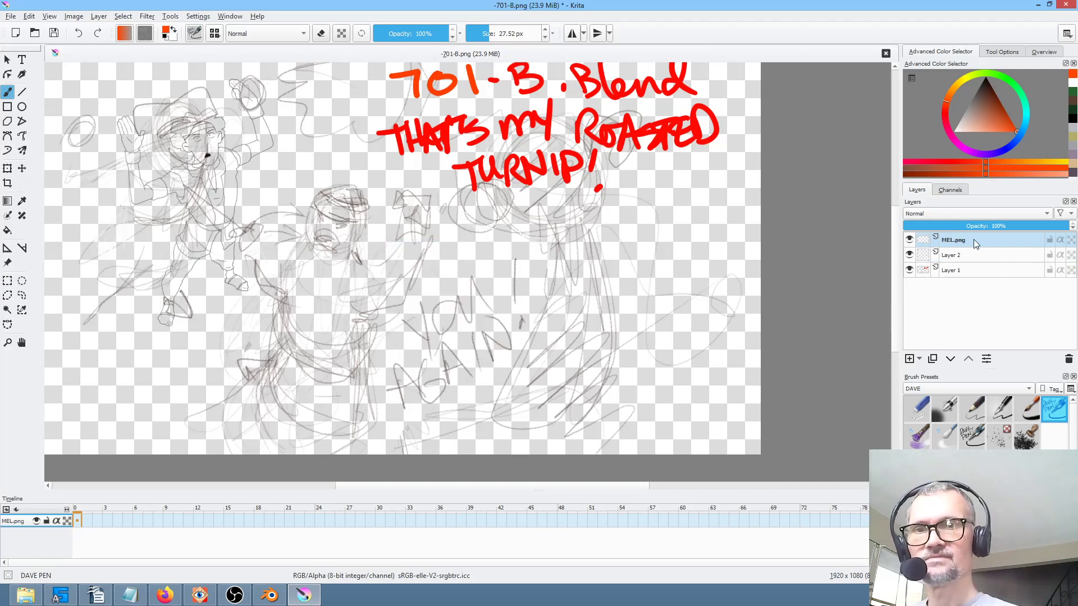
Bring MONKEY-SILHOUETTE.png from the 701-B folder in FastStone into the Krita document as a new layer.
click(199, 595)
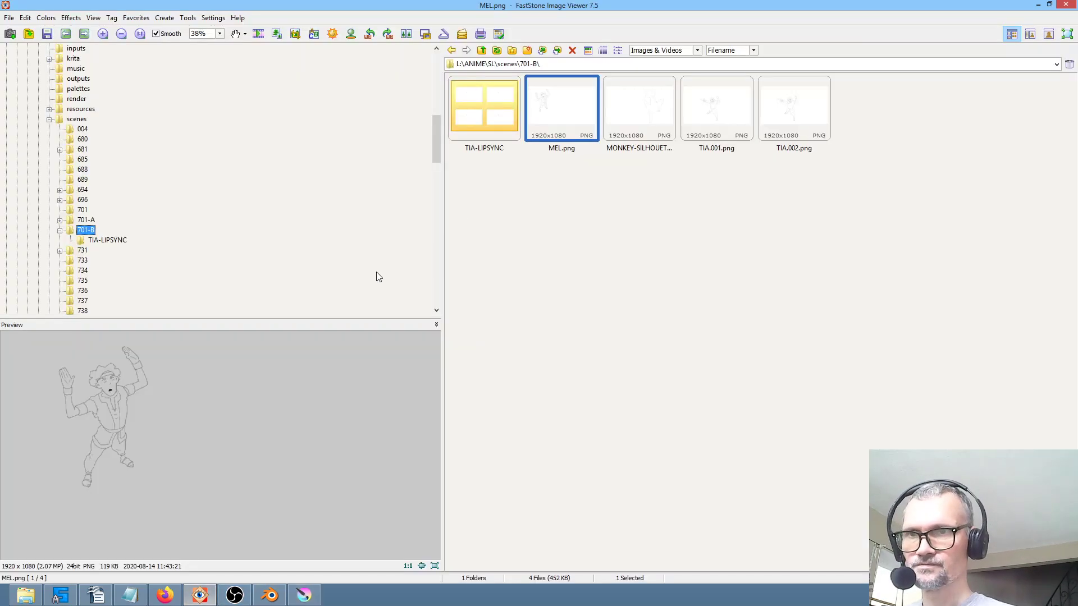
click(649, 108)
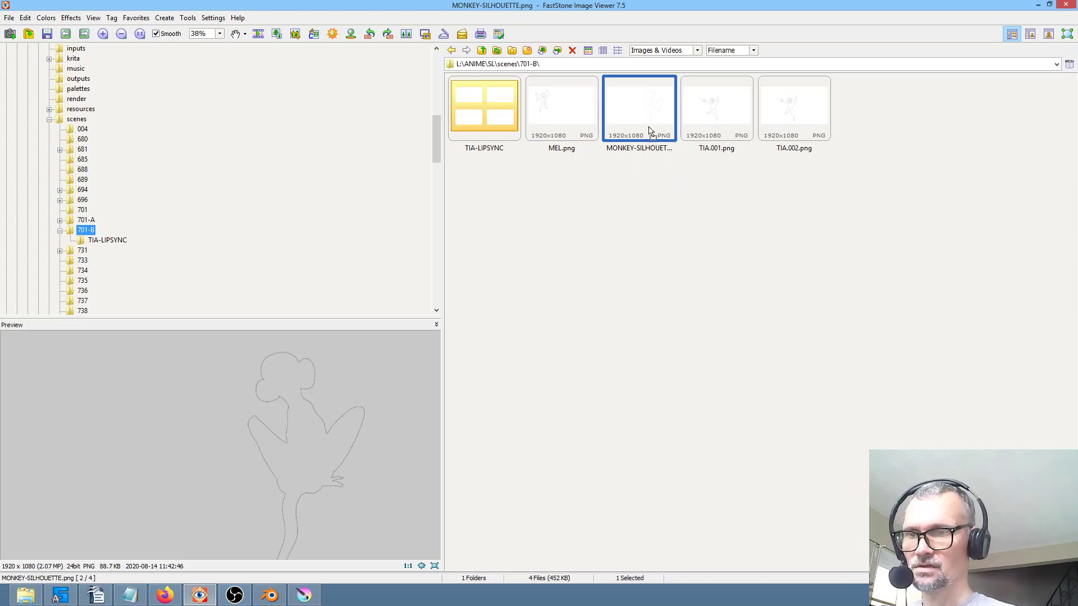
click(269, 595)
click(303, 596)
drag(302, 599, 542, 318)
click(551, 325)
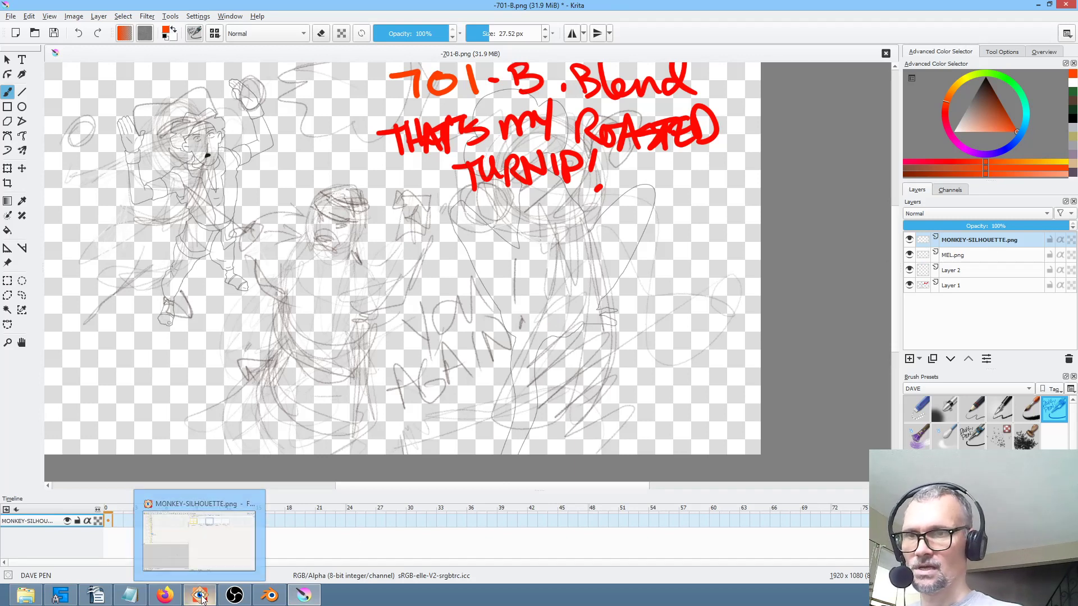
Import TIA.001.png and TIA.002.png from the scenes 701-B folder as animation frames, starting at frame 0 with step 1.
click(11, 16)
click(32, 137)
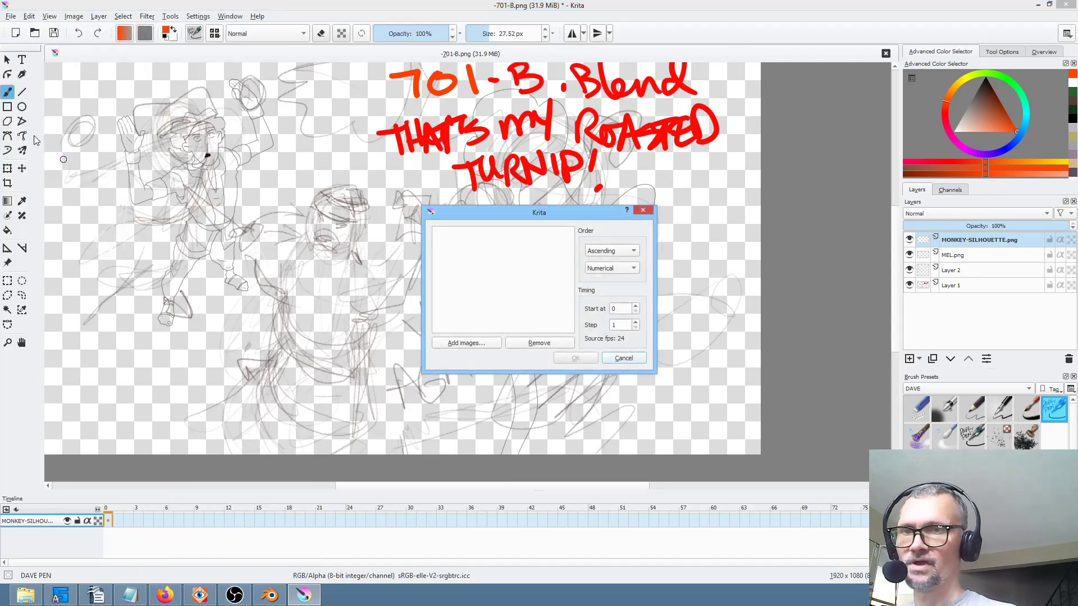
click(465, 344)
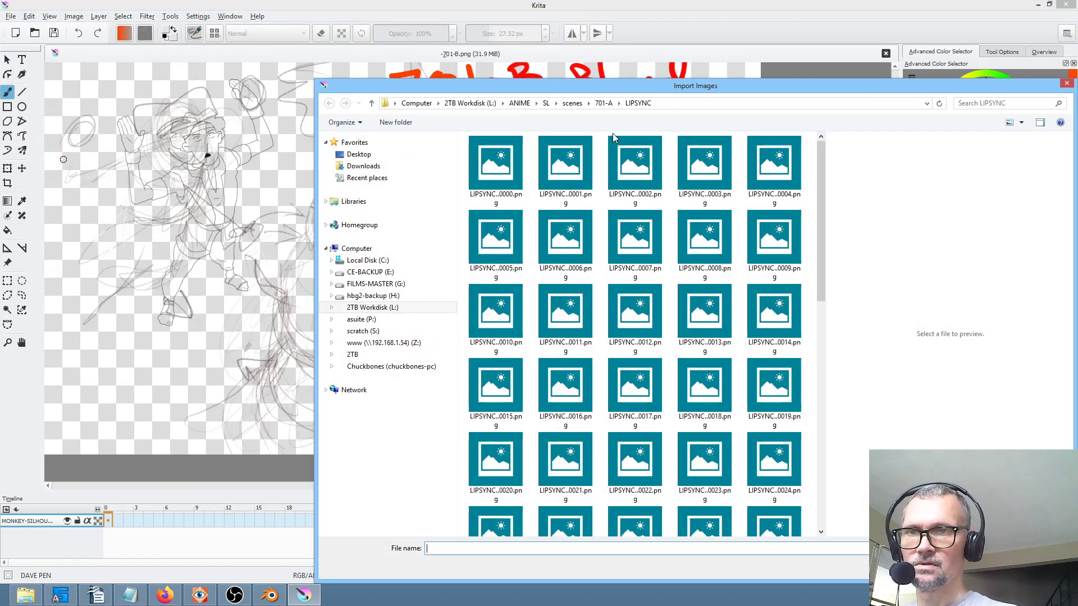
click(572, 101)
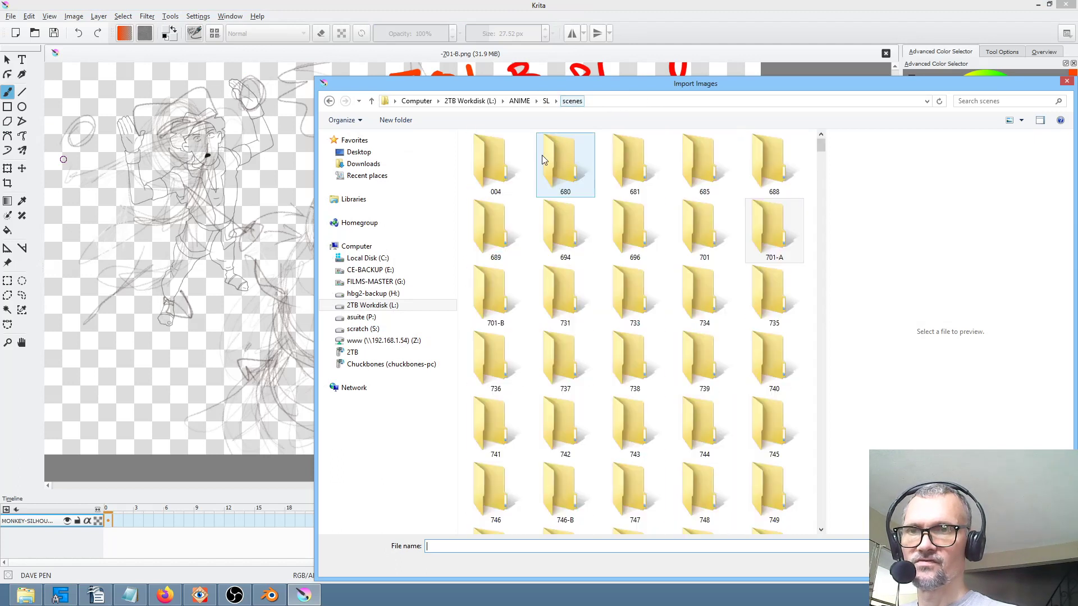
click(583, 311)
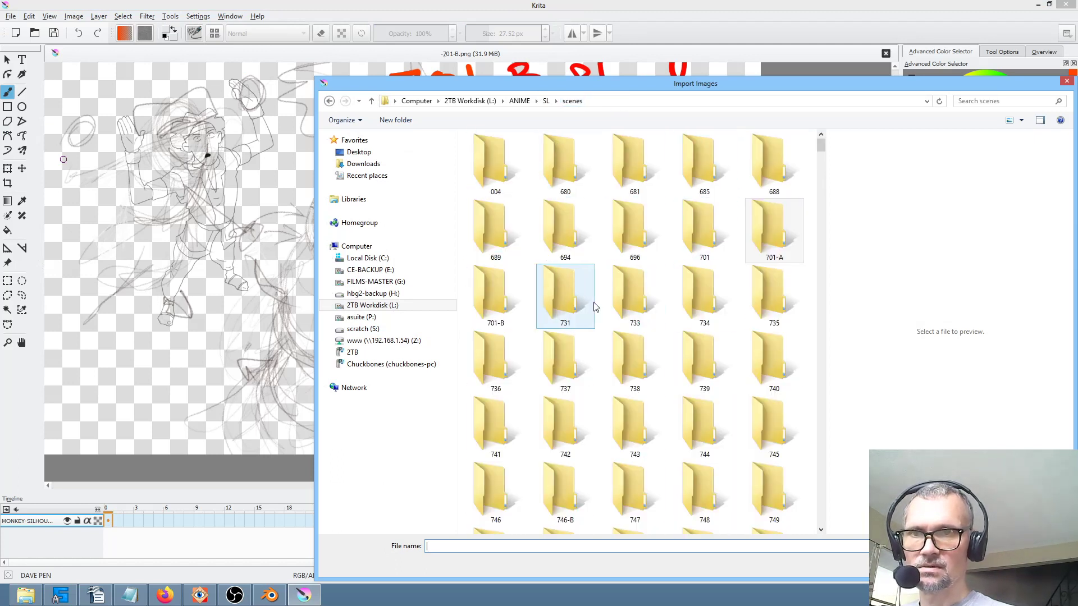
double_click(496, 288)
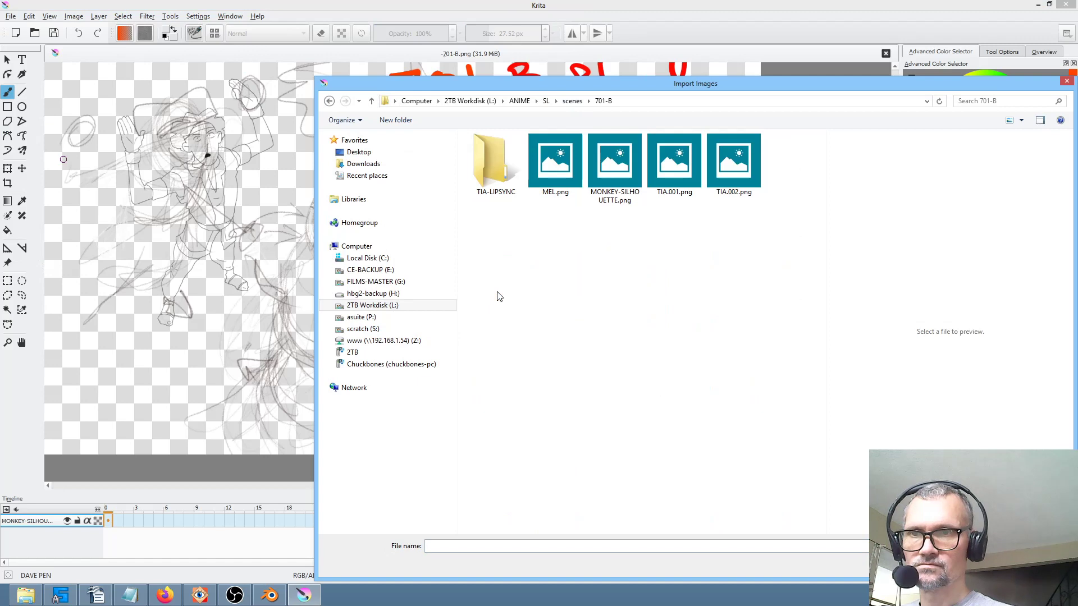
click(671, 175)
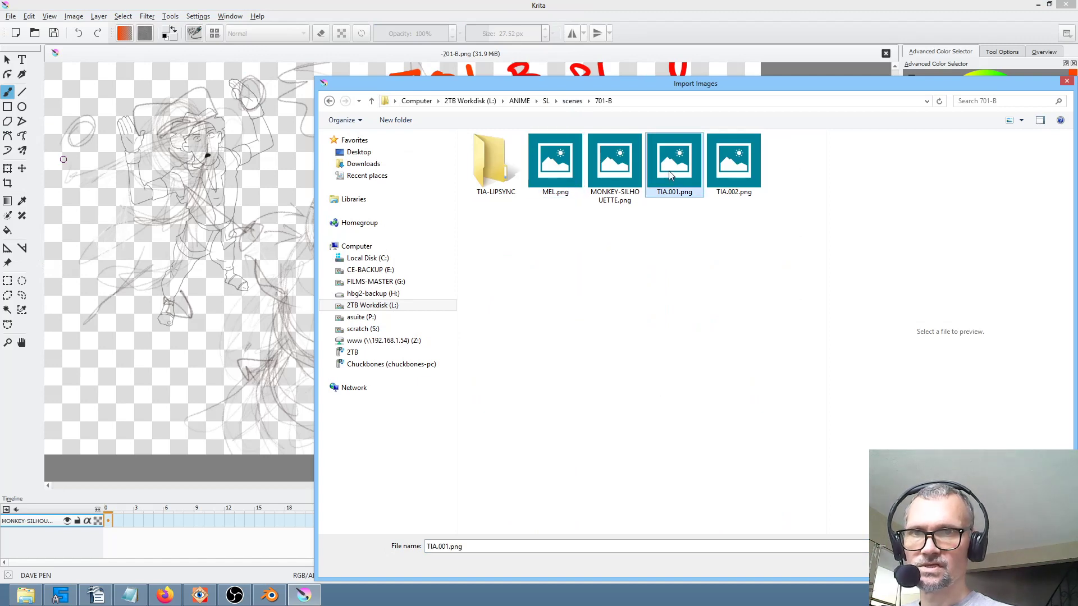
ctrl+click(737, 173)
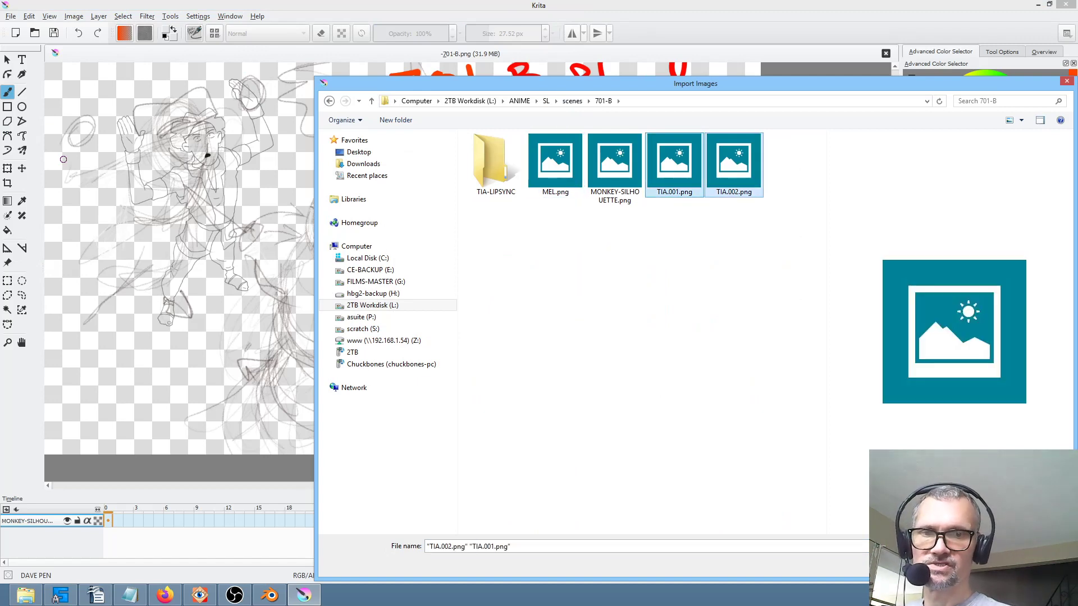
key(Return)
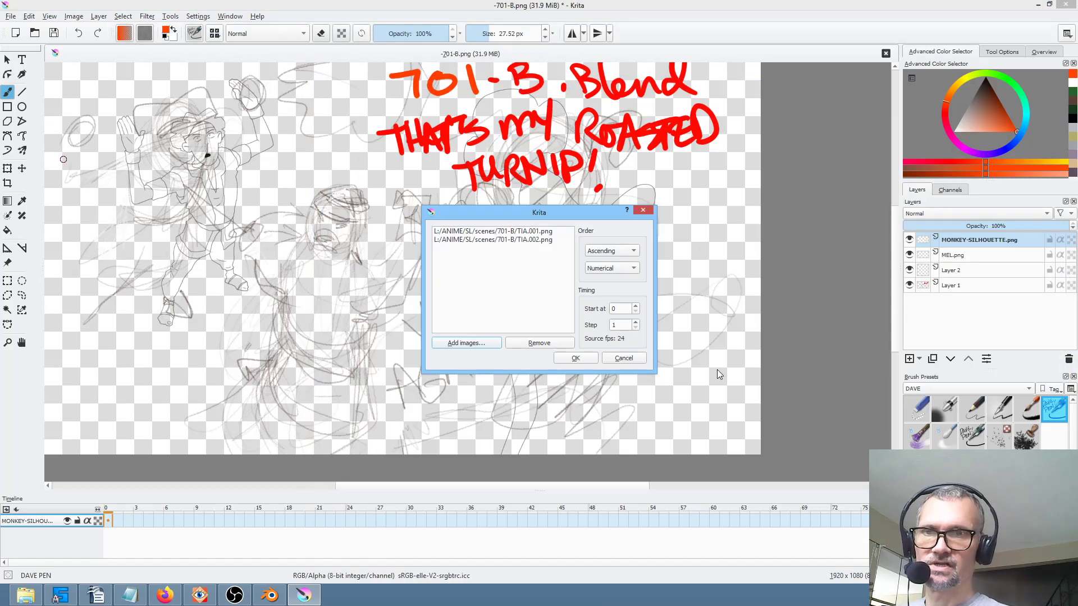
click(575, 358)
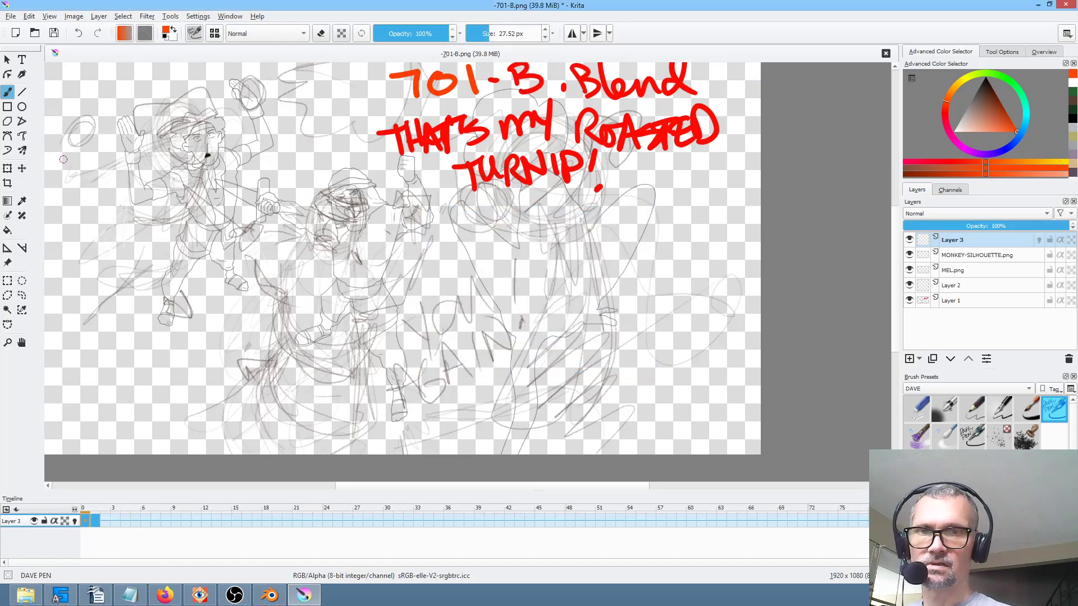
Rename the imported animation layer as TIA.
double_click(966, 237)
text(TIA)
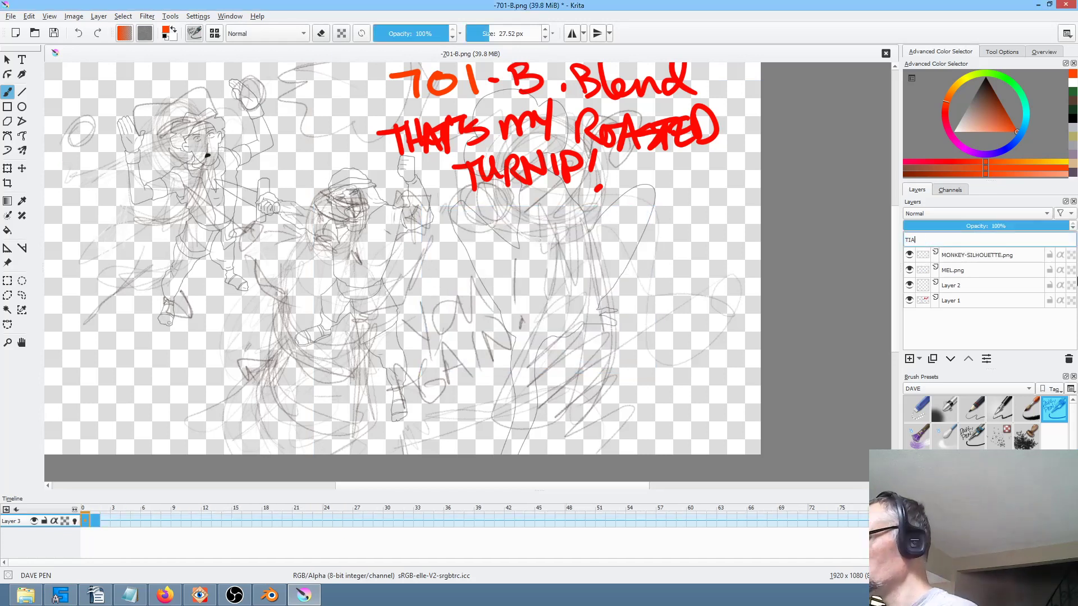
key(Return)
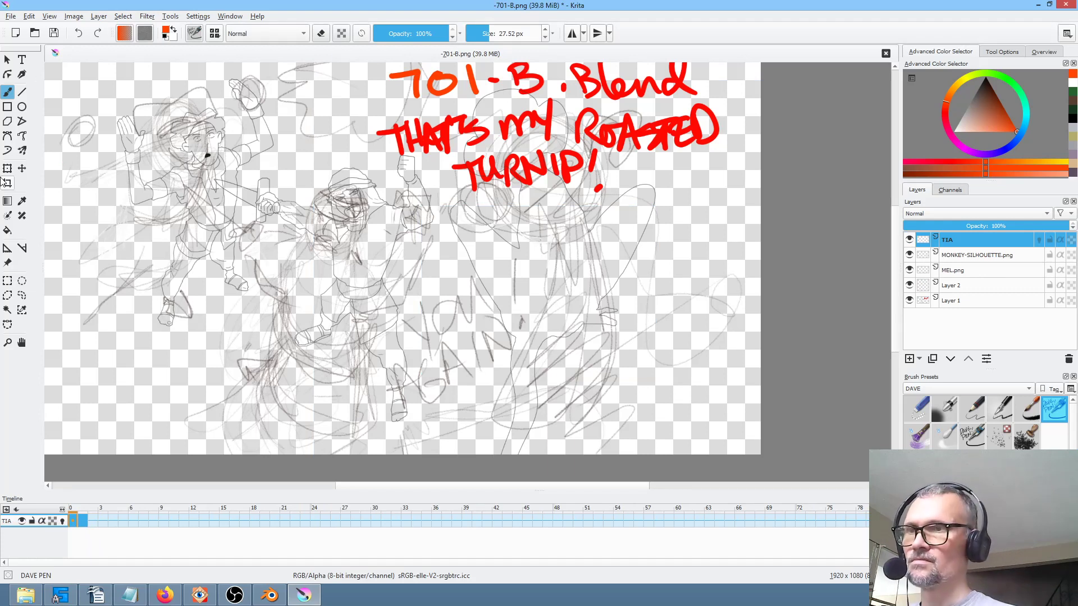
Save the -701-B.png document with transparency stored, along with a Krita file copy.
click(56, 34)
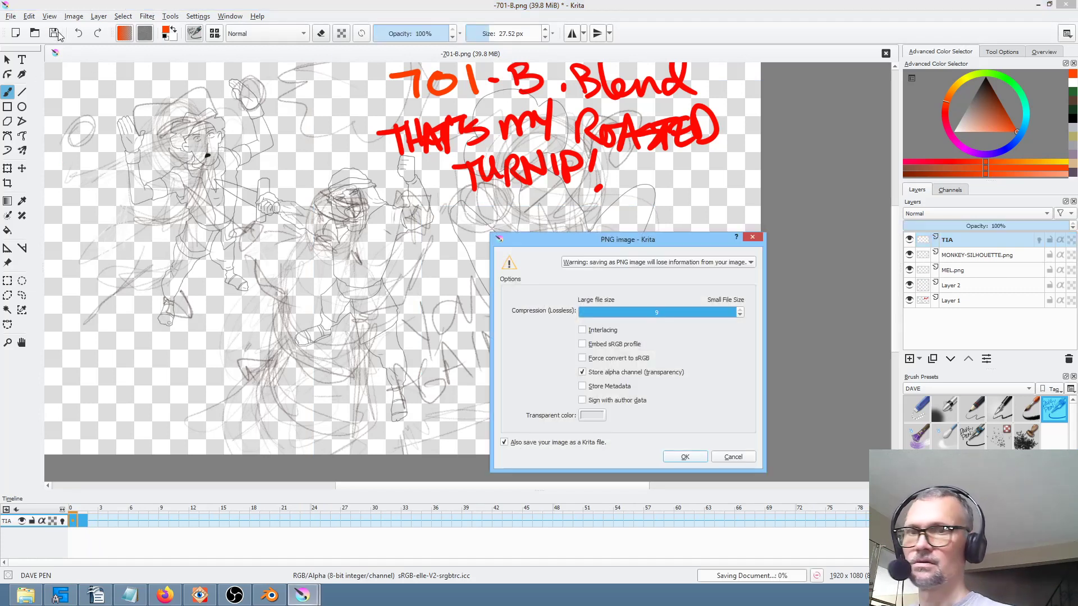
click(686, 457)
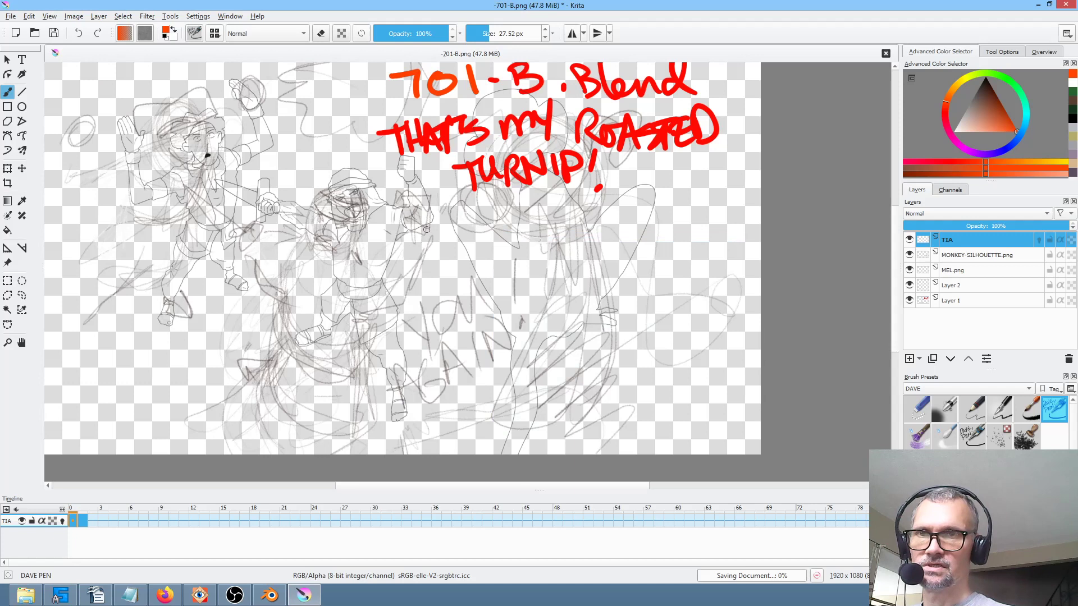
scroll(483, 224, up, 1)
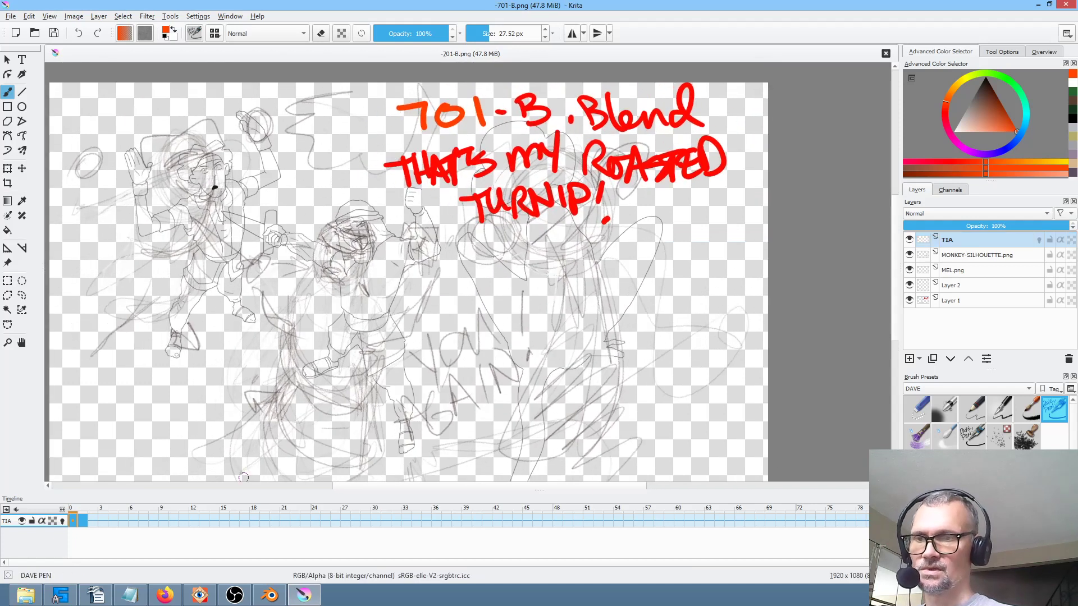
Switch to FastStone and find -701-B.png in the scenes folder to examine its saved preview.
click(200, 595)
key(Up)
key(Up)
key(Up)
key(Up)
key(Up)
key(Up)
key(Up)
key(Up)
key(Up)
key(Up)
key(Up)
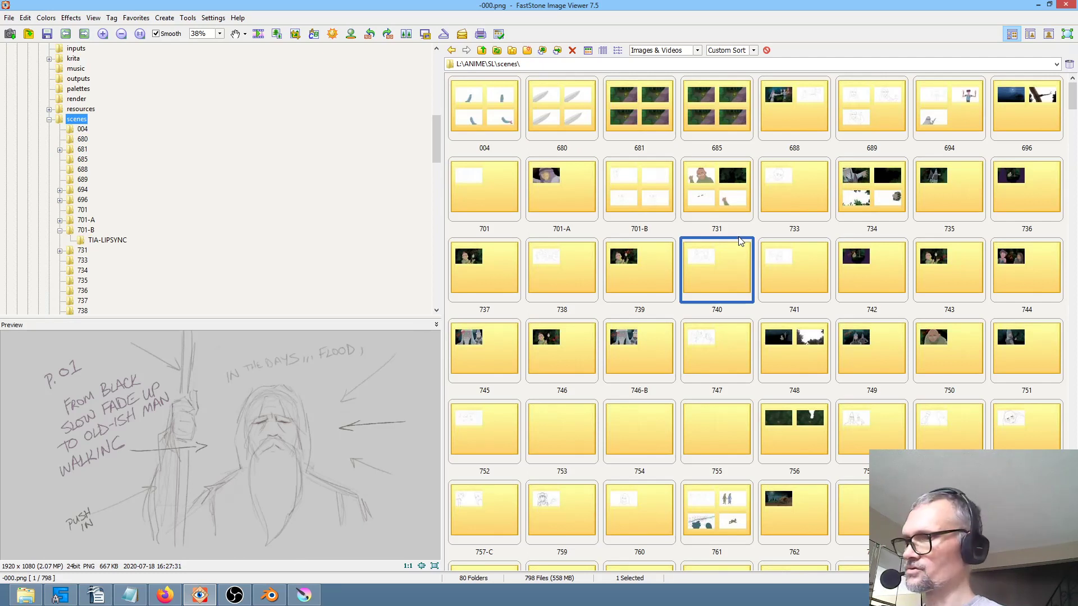
key(End)
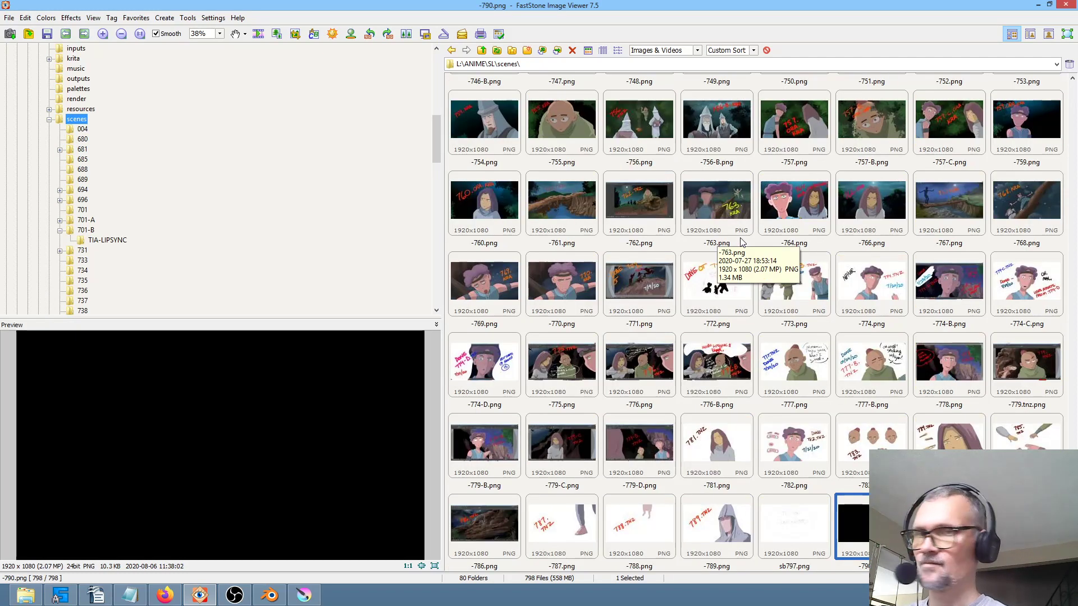
key(Page_Up)
key(Page_Up)
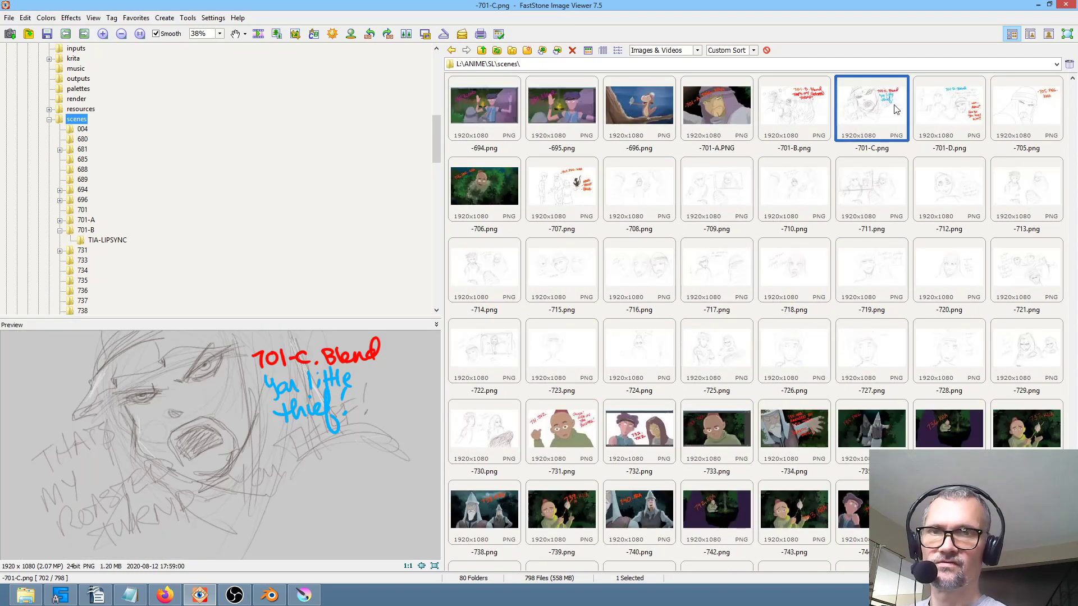
key(Left)
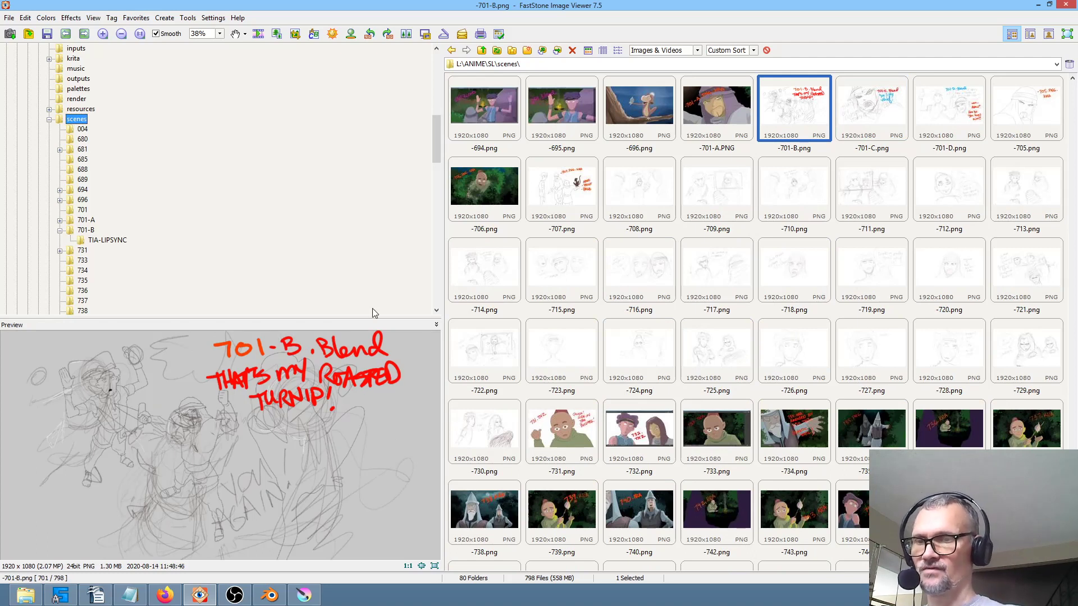
Back in Krita, hide the Layer 1 sketch and delete Layer 2.
key(alt+Tab)
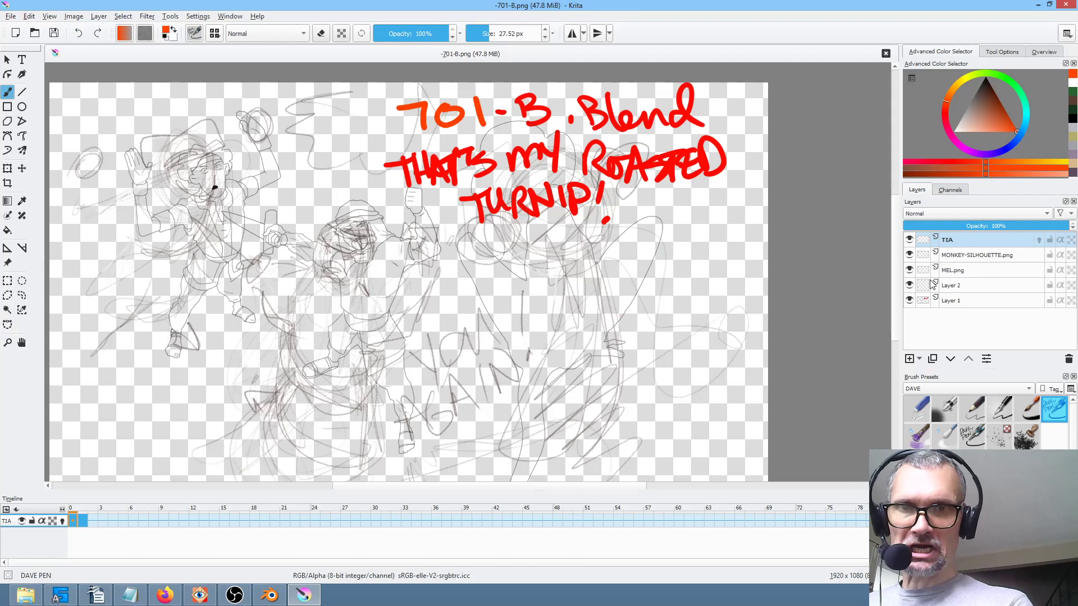
click(909, 301)
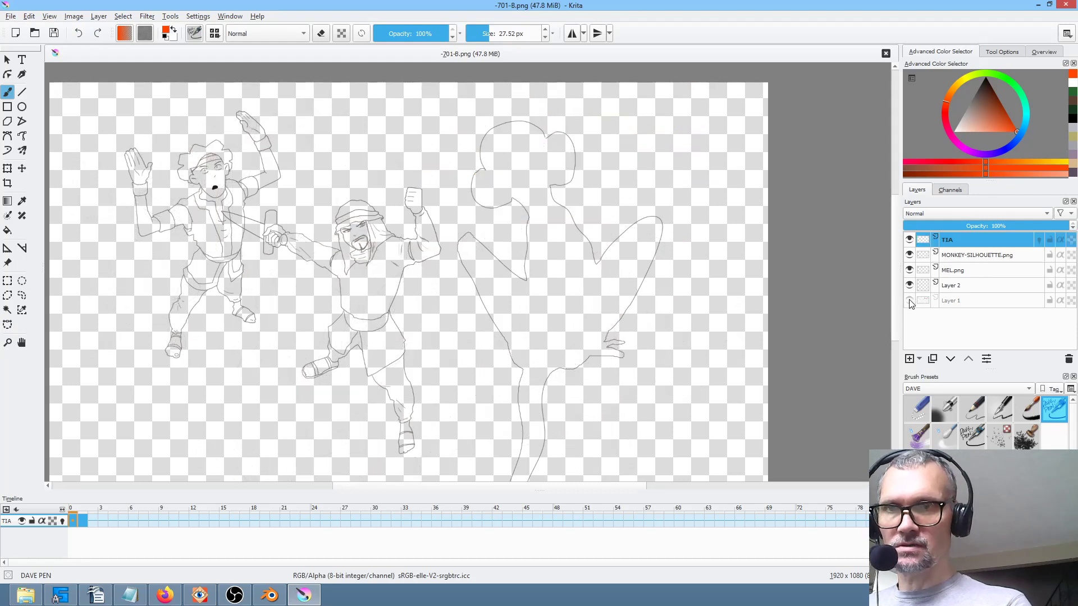
click(970, 285)
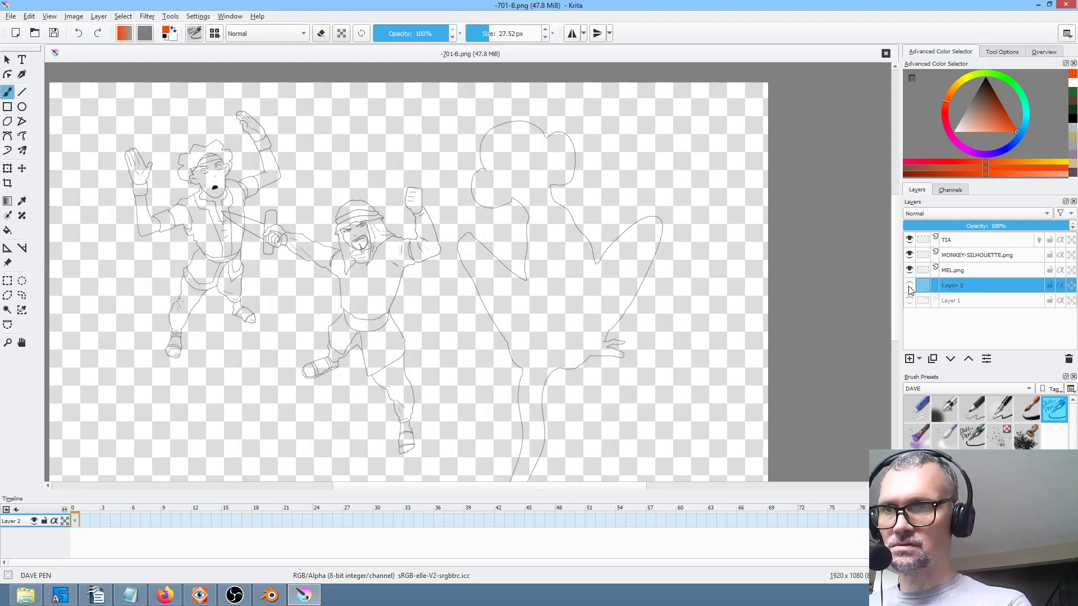
click(1068, 358)
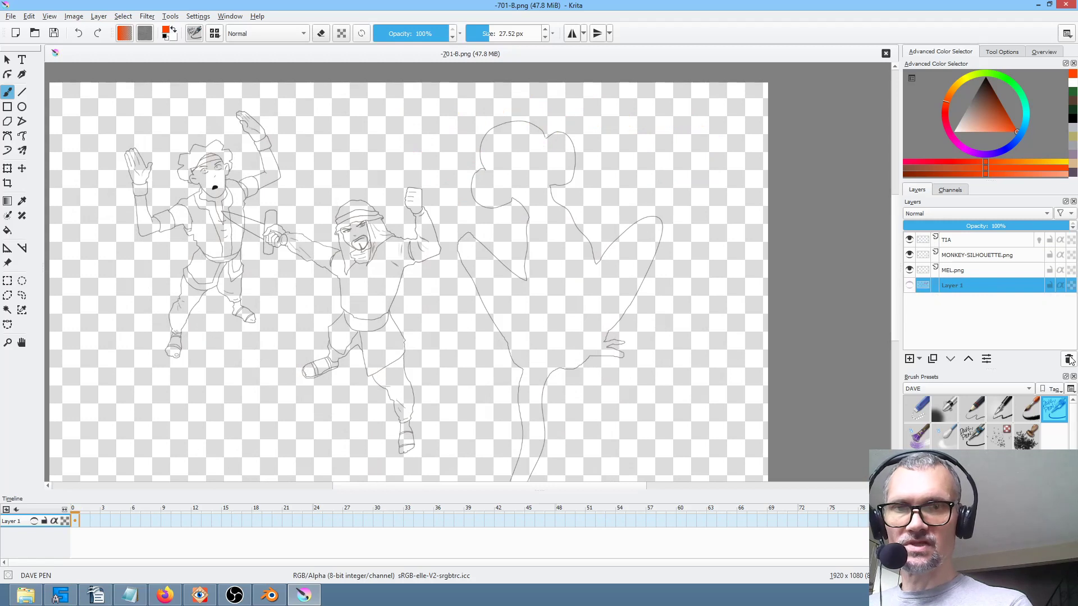
click(910, 286)
click(910, 286)
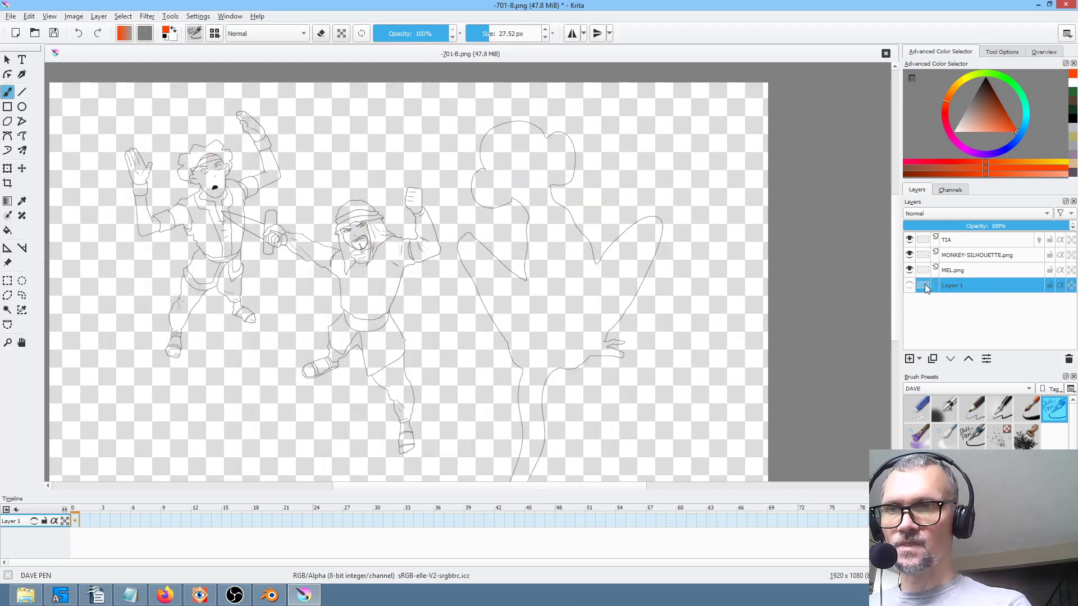
Fill the silhouette on the MONKEY-SILHOUETTE.png layer with dark brown and save the document with its Krita copy.
mouse_move(671, 331)
mouse_down()
mouse_move(681, 318)
mouse_move(664, 340)
mouse_up()
click(1002, 257)
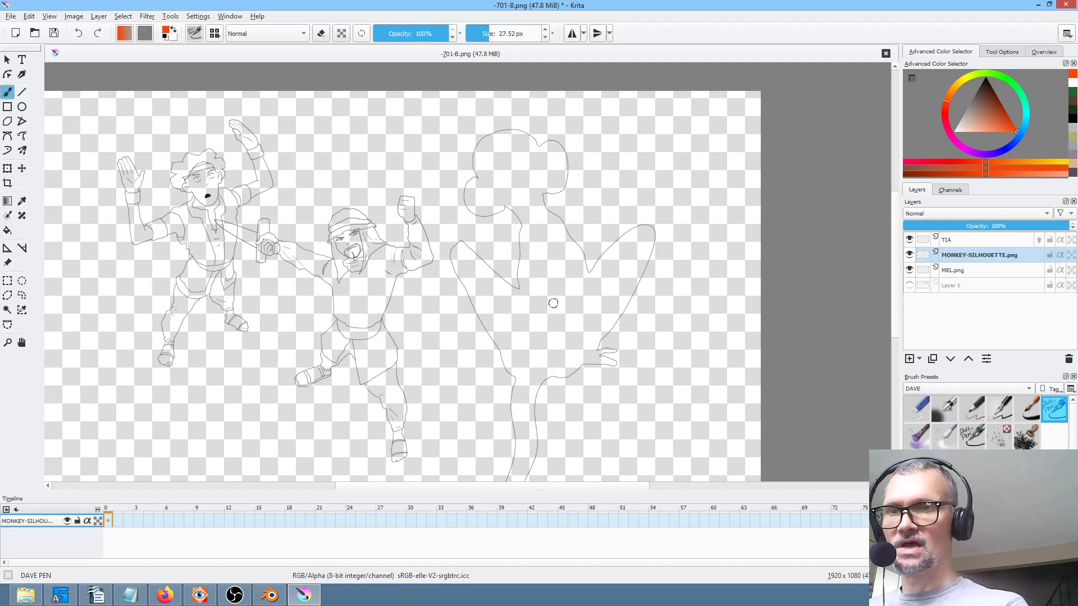
key(f)
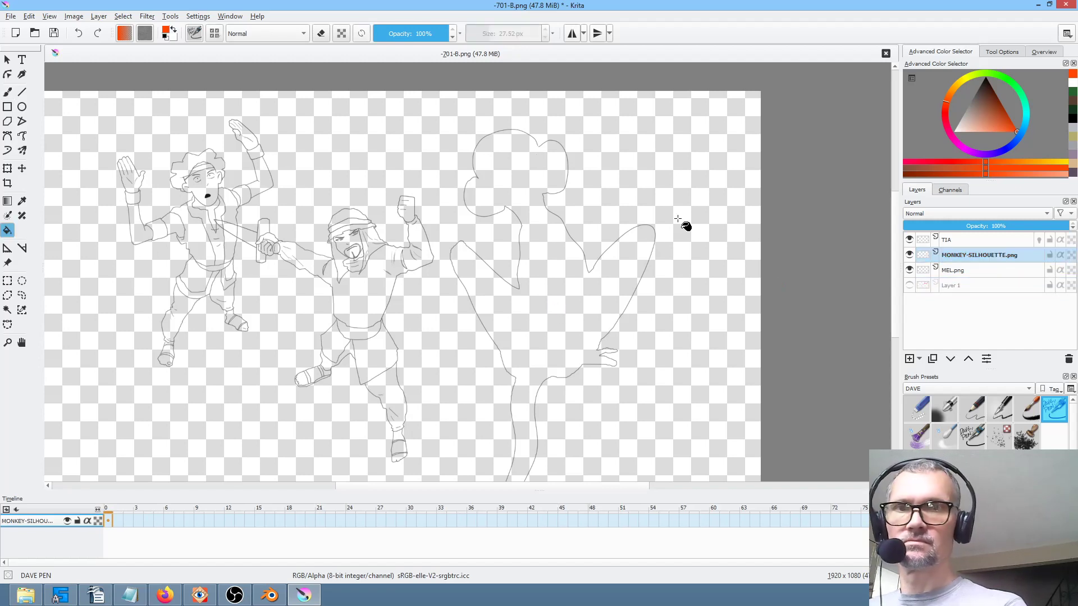
click(985, 67)
click(984, 93)
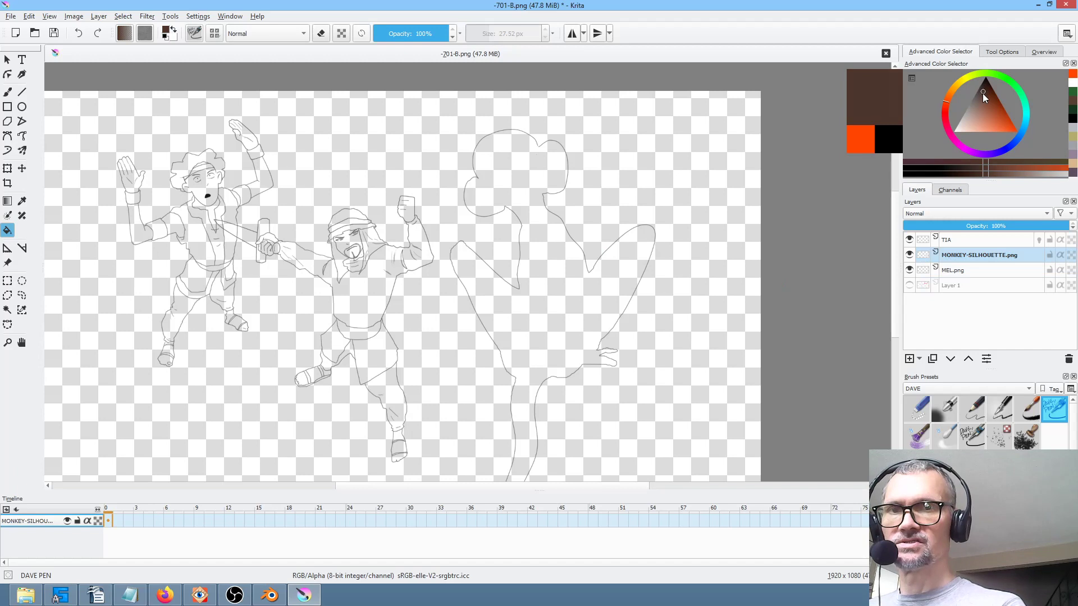
click(545, 291)
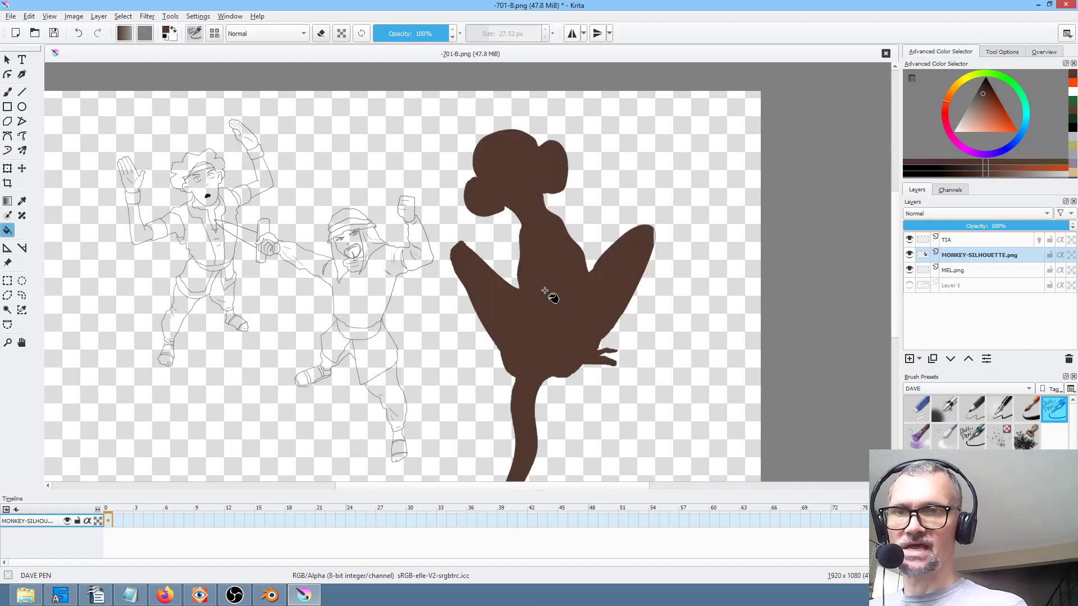
click(54, 34)
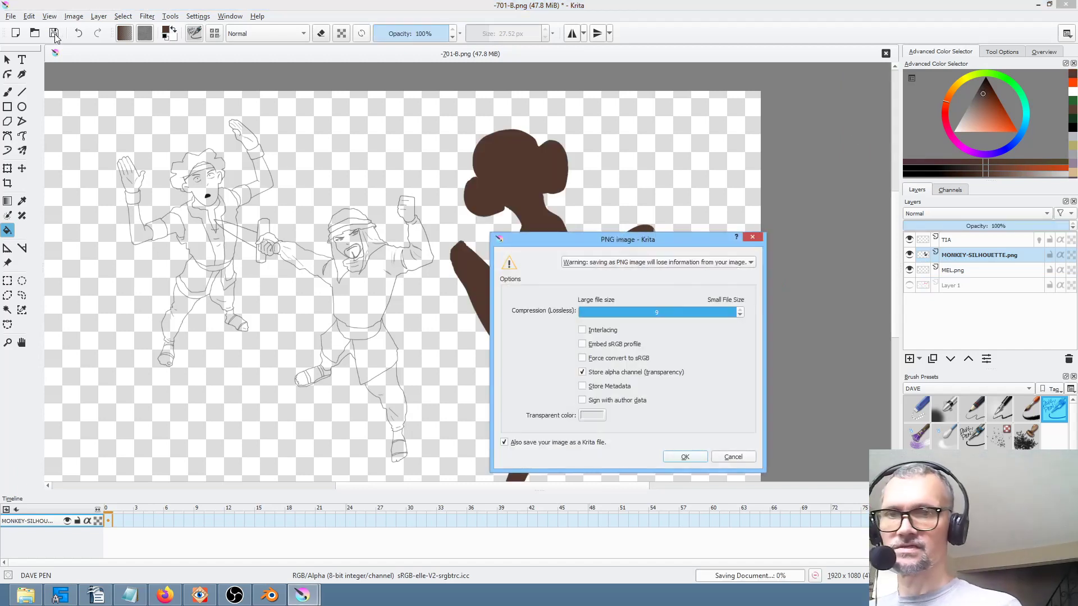
click(685, 457)
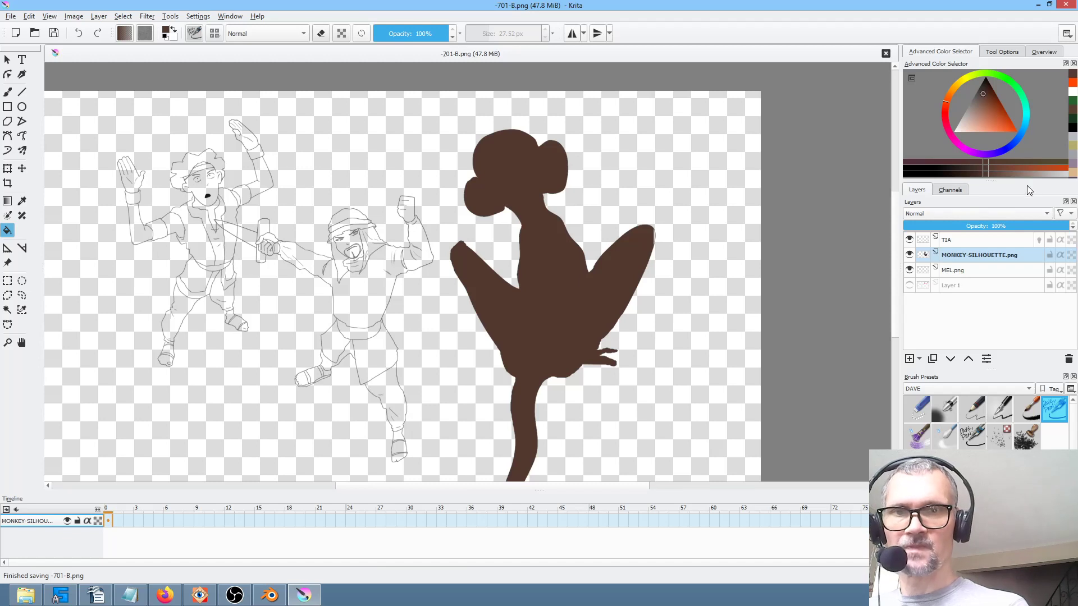
Select the MEL.png layer and hide the MONKEY-SILHOUETTE.png and TIA layers so only Mel's line art shows.
click(940, 272)
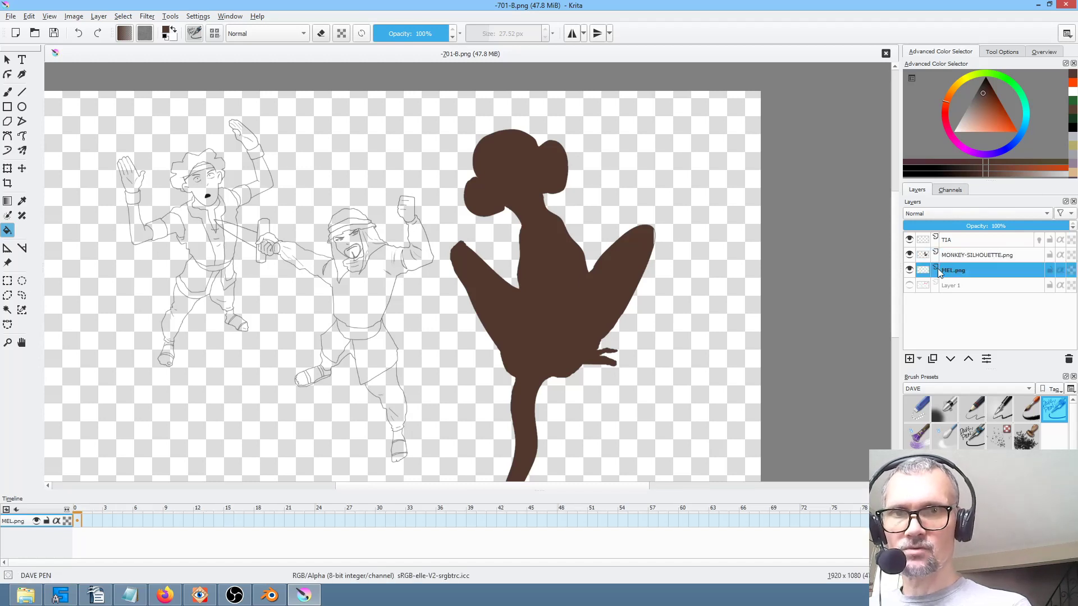
click(909, 255)
click(909, 240)
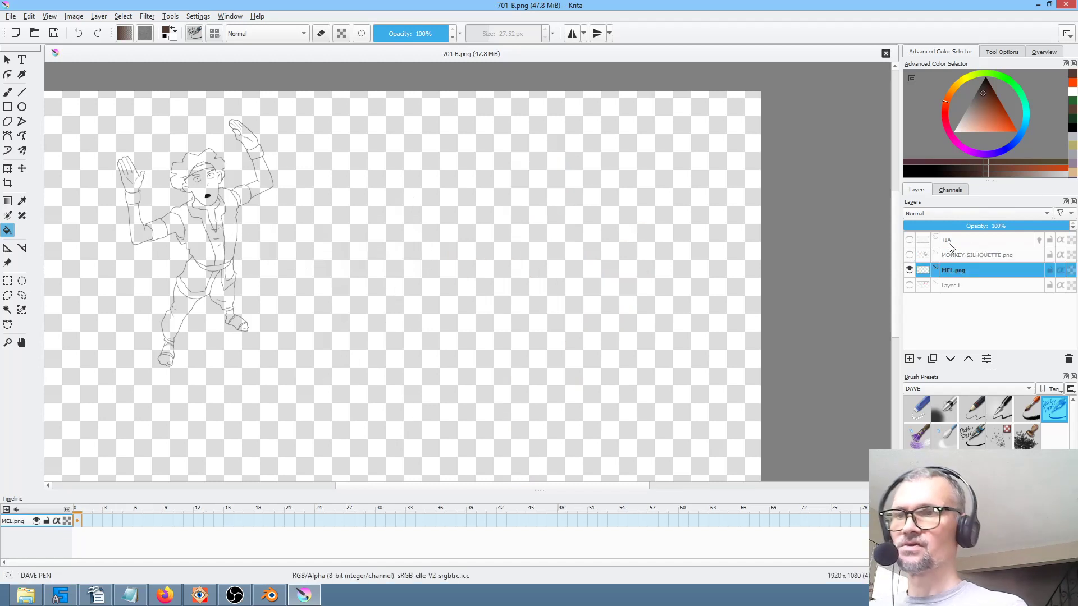
scroll(301, 213, up, 4)
drag(301, 212, 516, 238)
scroll(674, 236, down, 4)
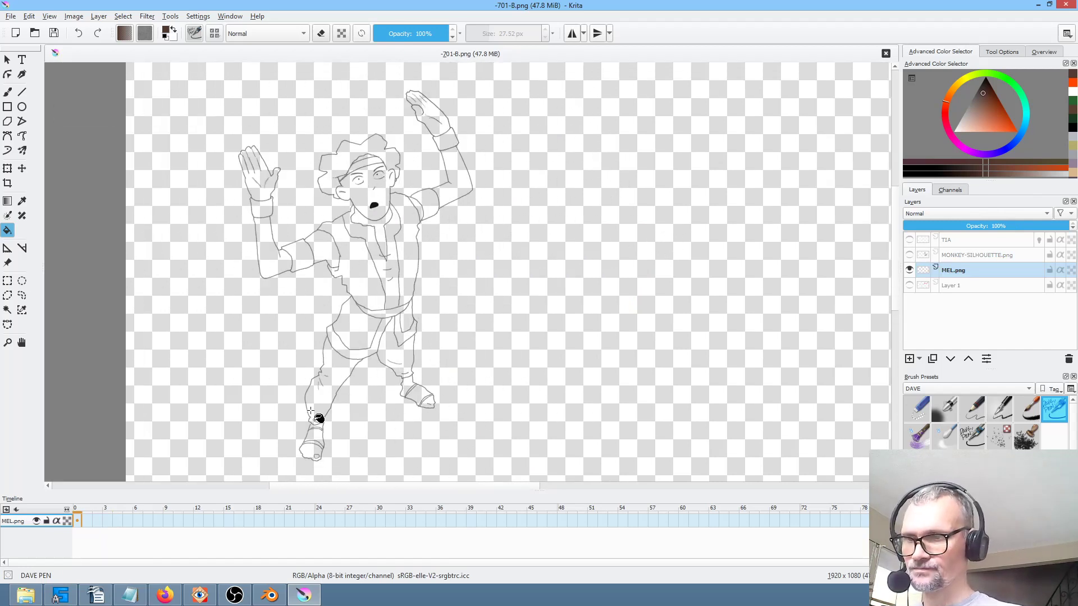
Switch to Blender and quit it without saving the changes to 701-B.blend.
click(268, 597)
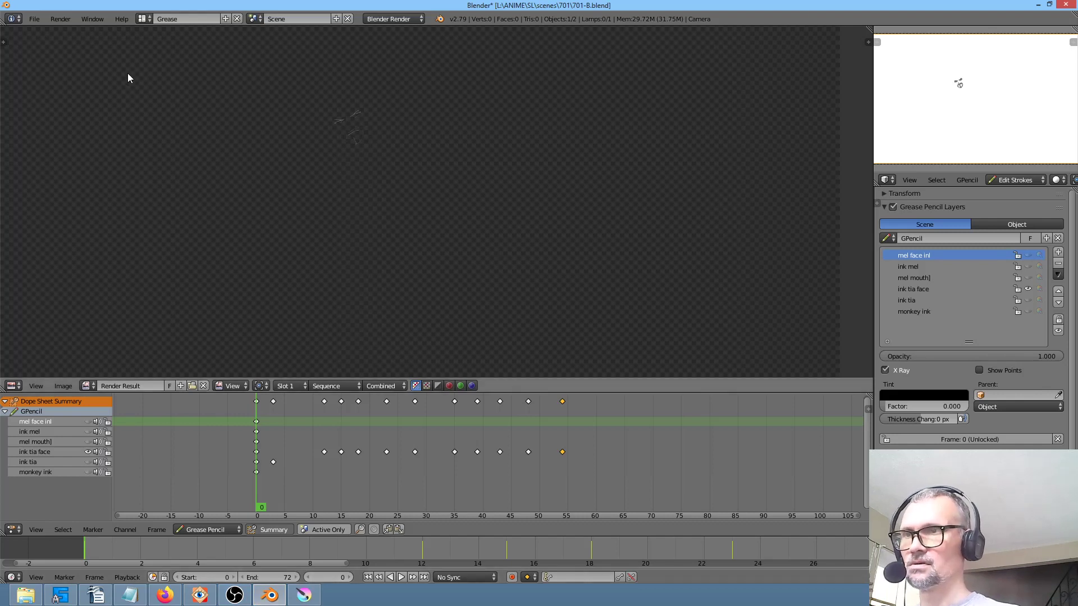
key(Escape)
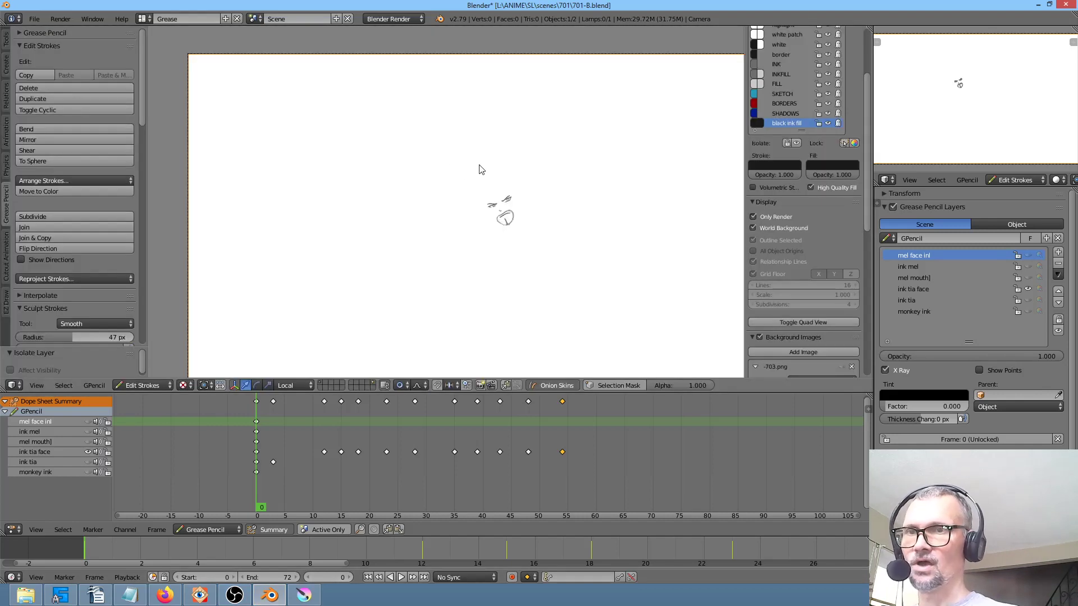
click(33, 19)
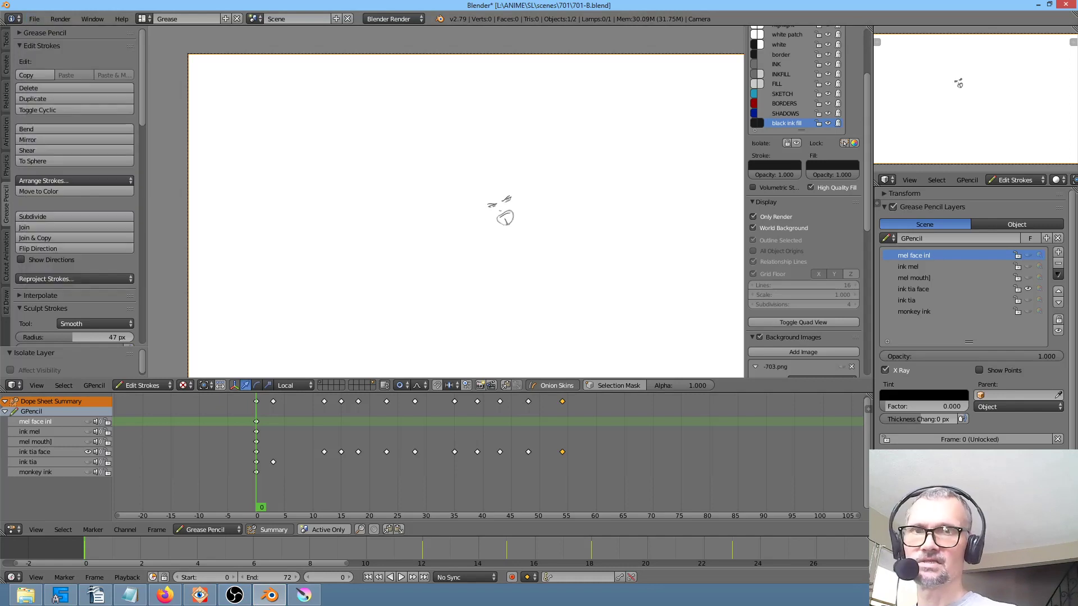
mouse_move(1058, 51)
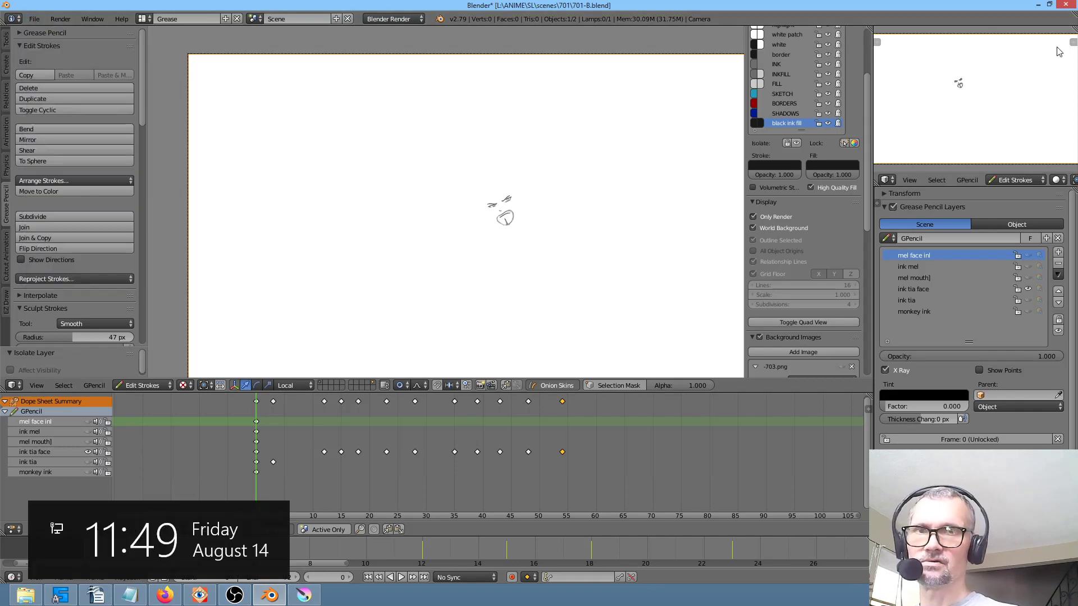
click(1064, 4)
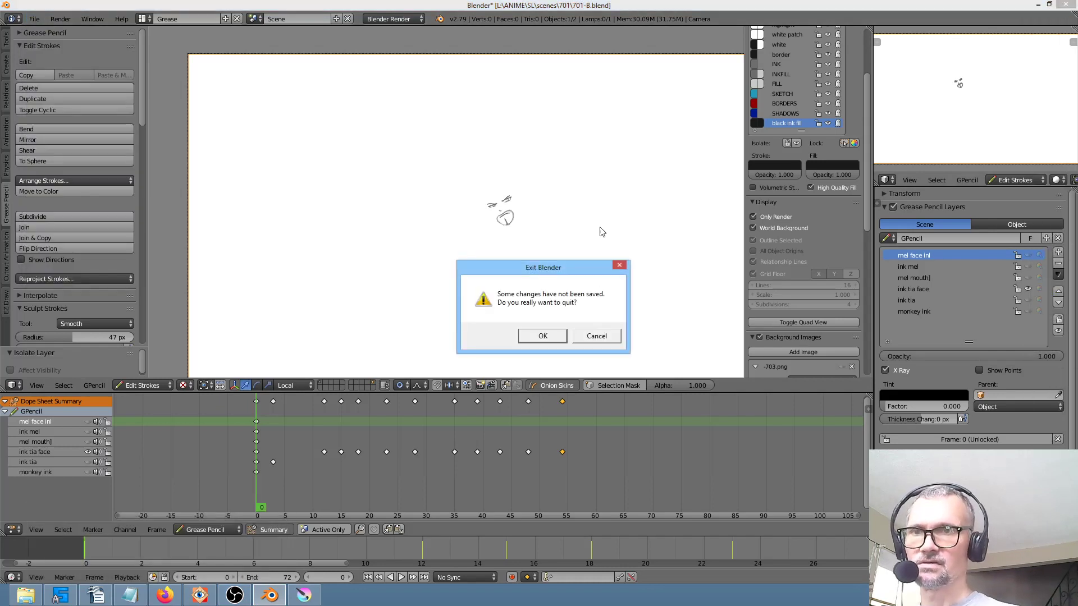
click(542, 336)
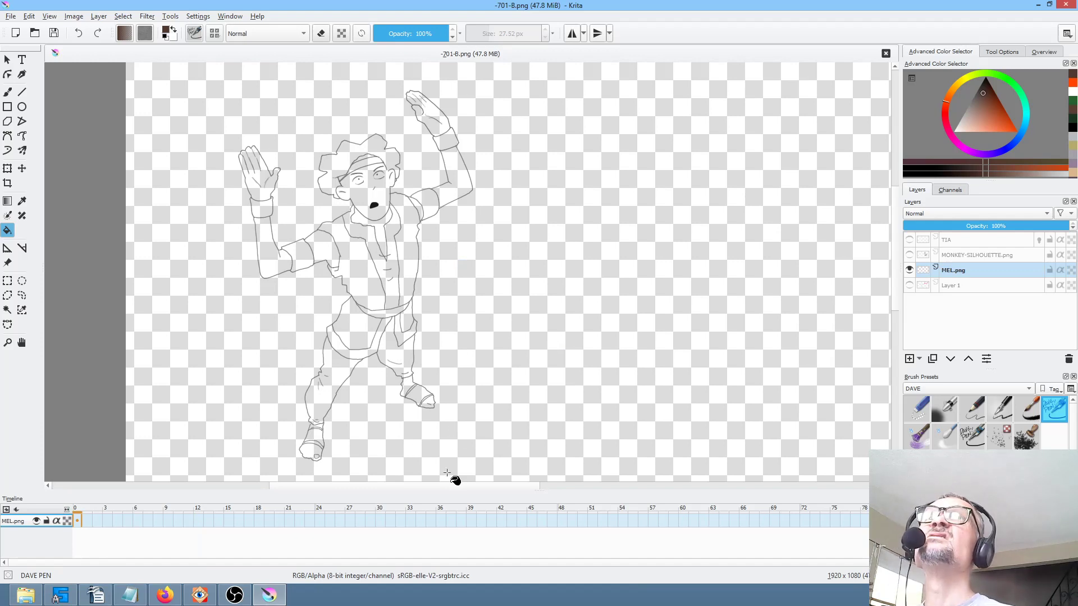
Insert constumeing-and-color-key.0002.png and constumeing-and-color-key.0003.png from FastStone's img characters folder into the Krita document as layers.
click(199, 595)
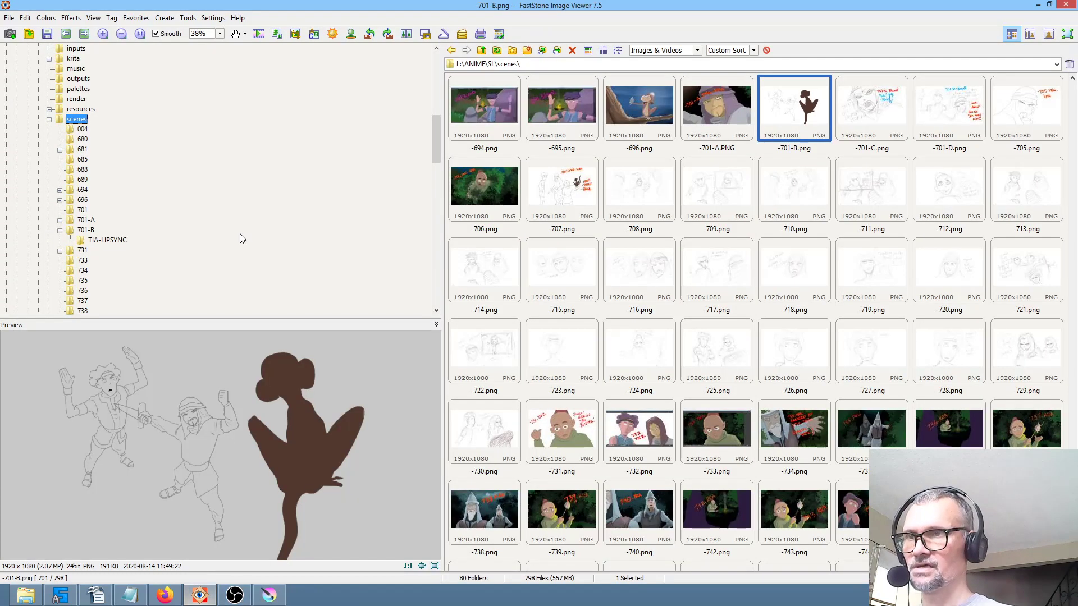
scroll(131, 100, up, 2)
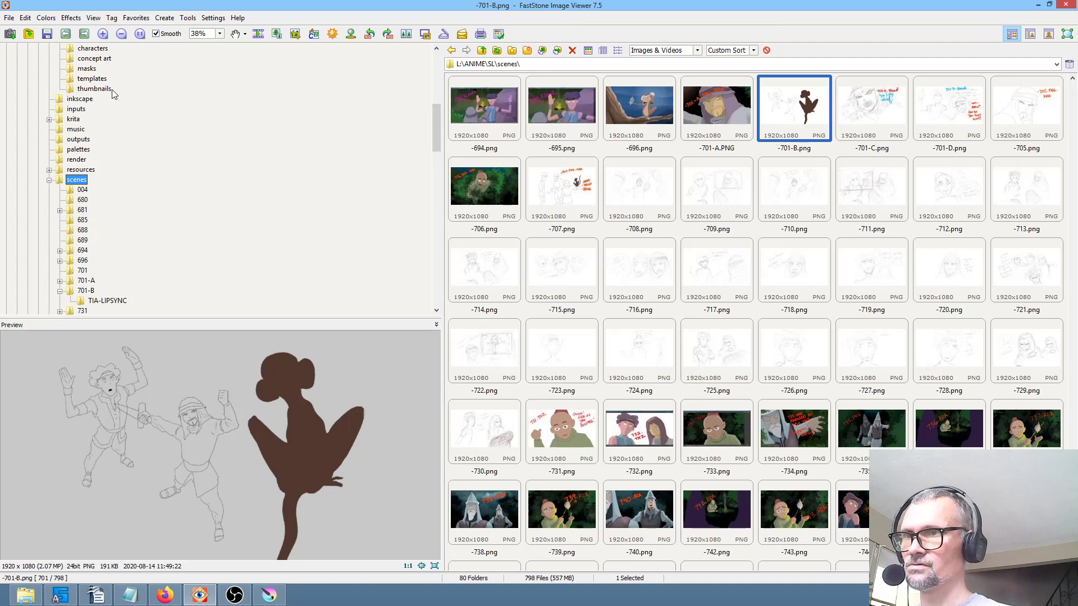
click(93, 48)
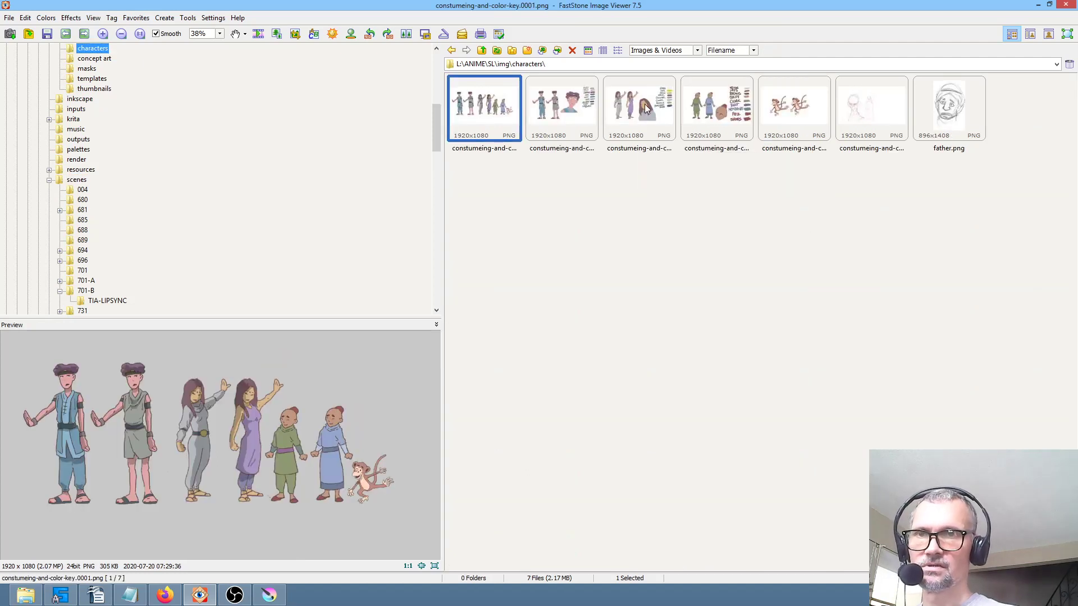
click(583, 106)
click(669, 118)
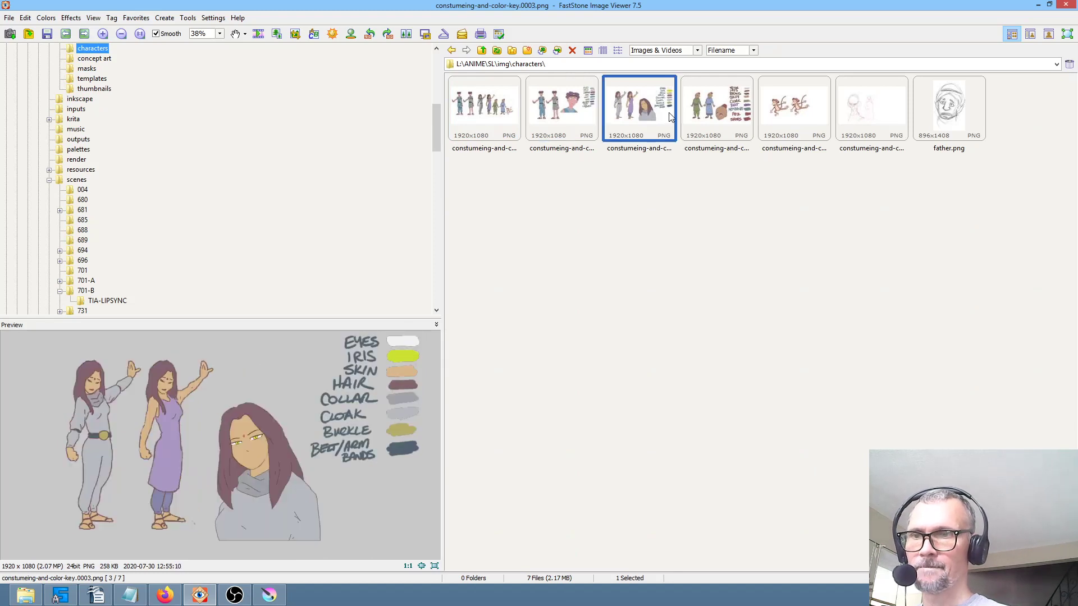
click(598, 117)
drag(656, 194, 560, 301)
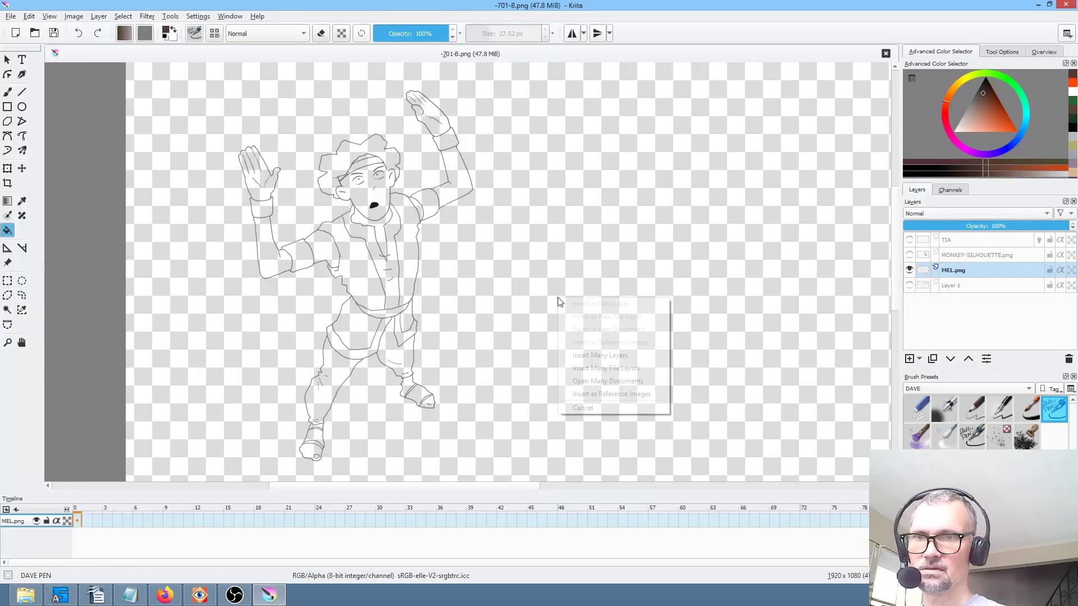
click(605, 356)
Move both costume color-key layers to the top of the layer stack and group them under the name COLORKEYS.
shift+click(949, 287)
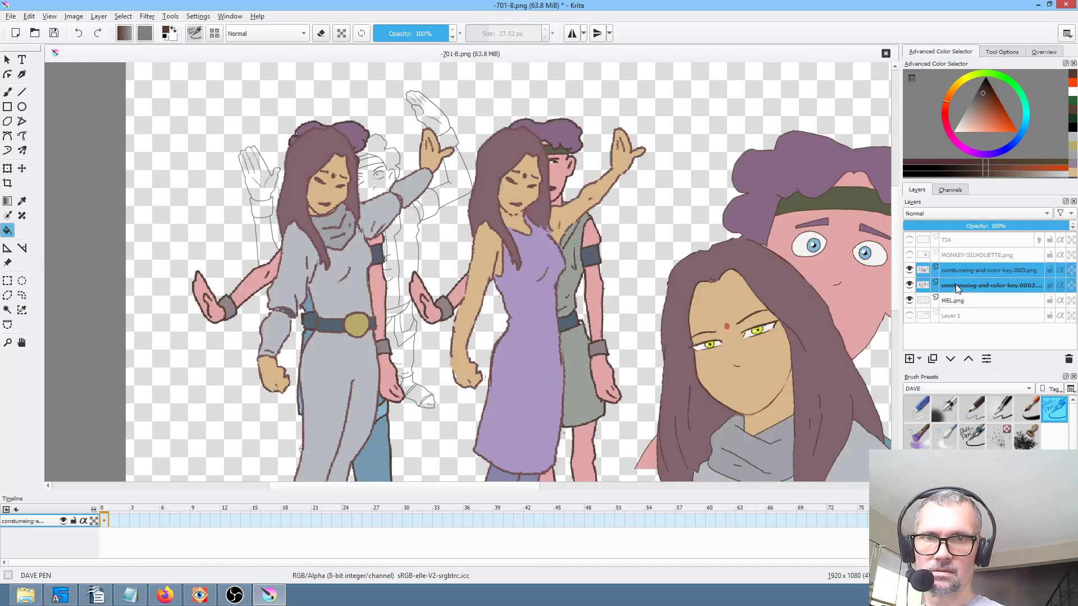
click(968, 362)
click(968, 363)
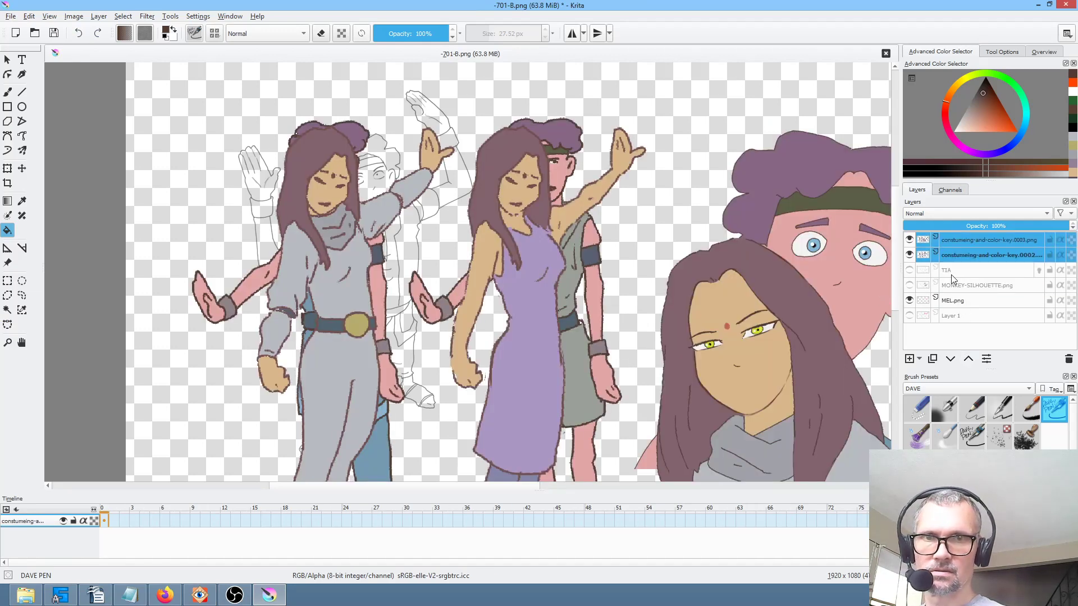
key(ctrl+g)
double_click(980, 242)
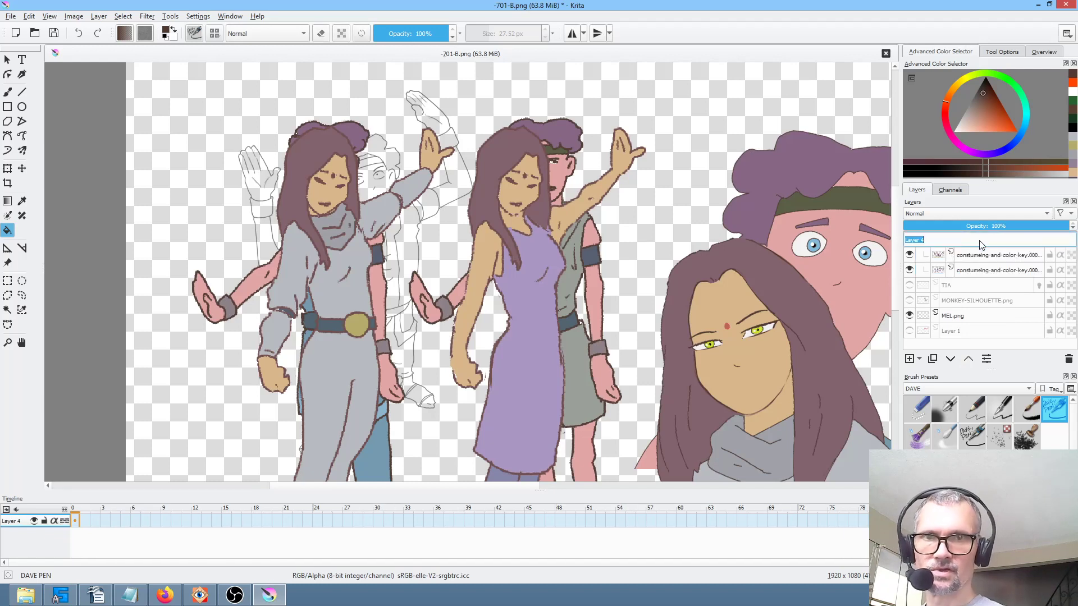
text(co)
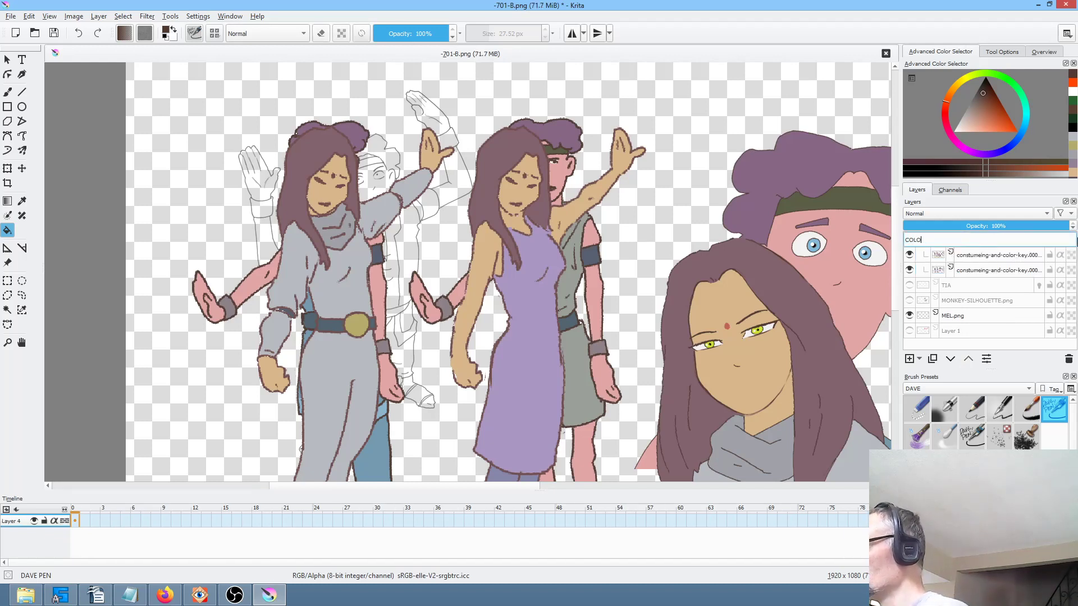
key(Return)
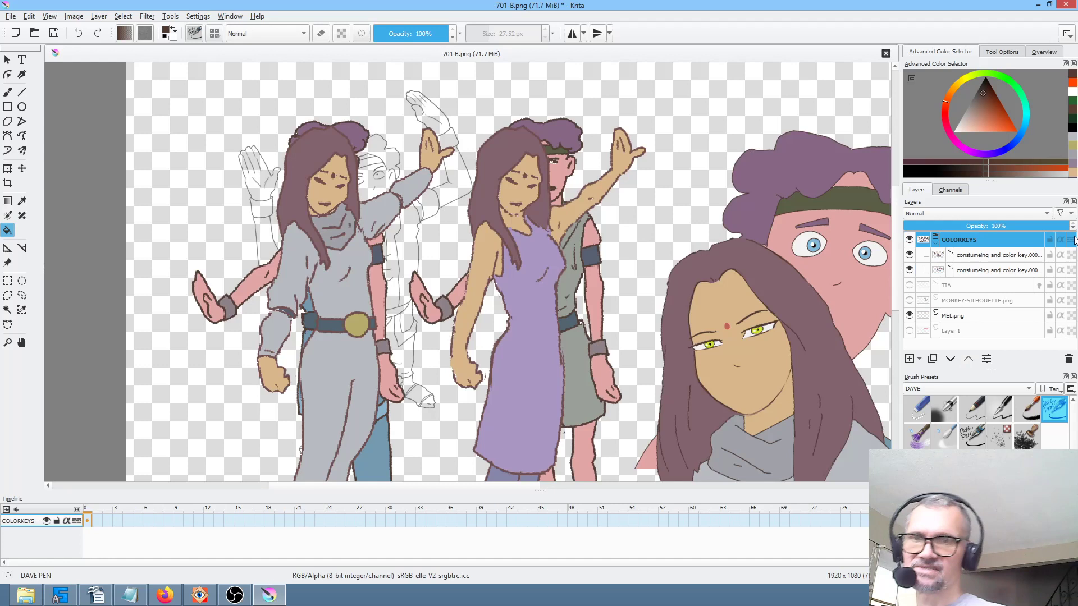
Insert -691.png from FastStone's scenes folder into the Krita document as a new layer and place it inside the COLORKEYS group.
click(199, 595)
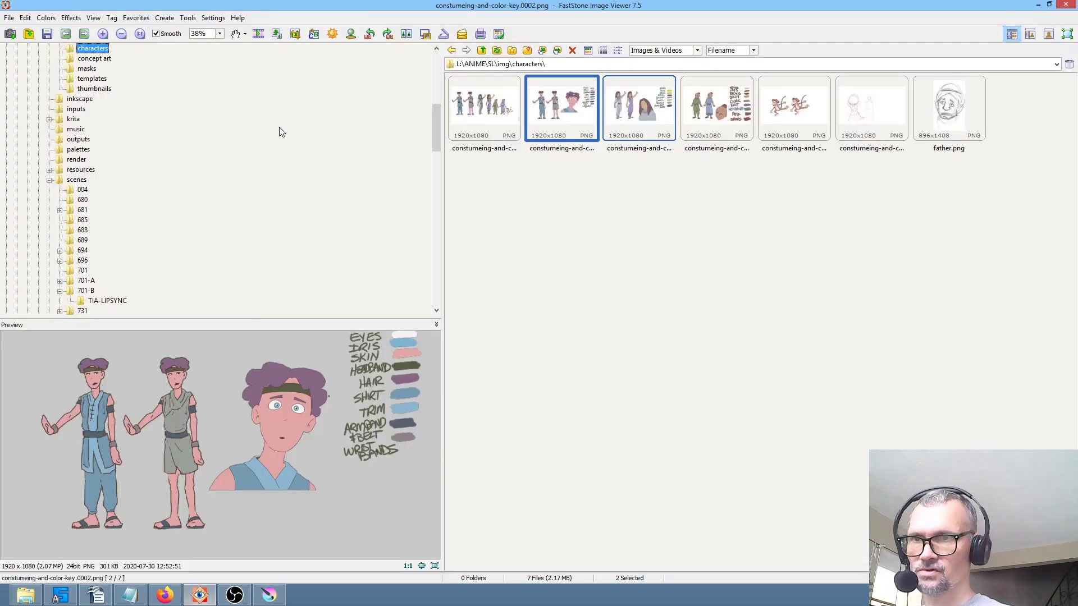
click(77, 180)
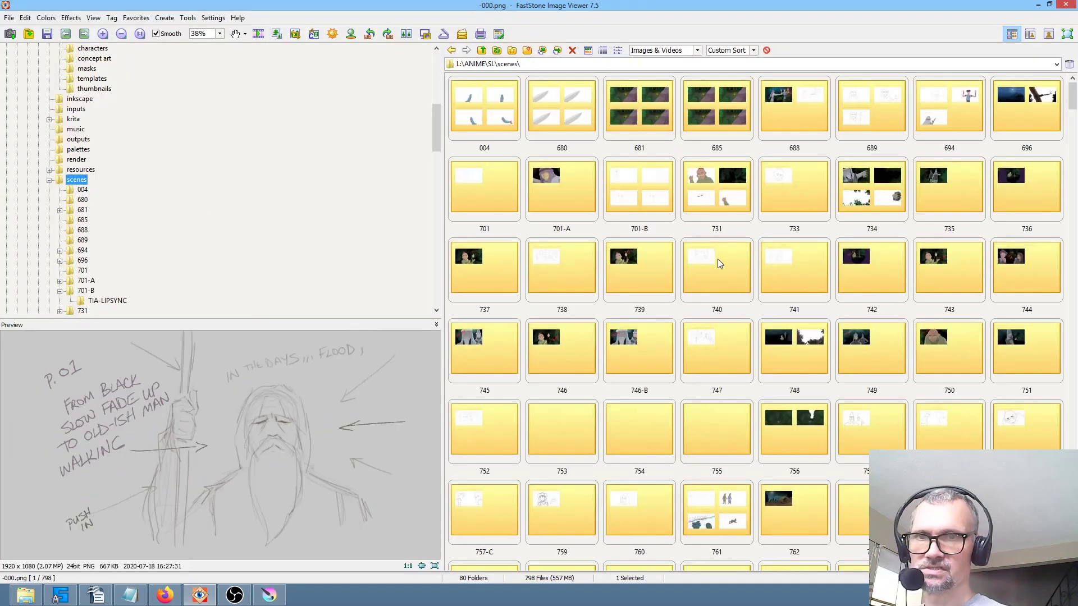
scroll(686, 311, down, 20)
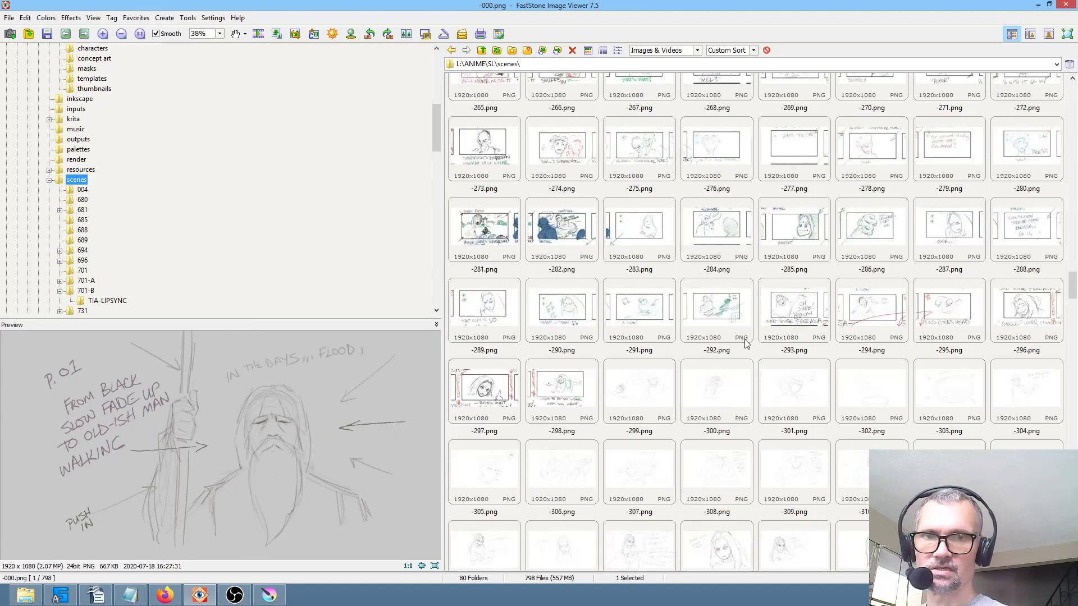
scroll(747, 338, down, 15)
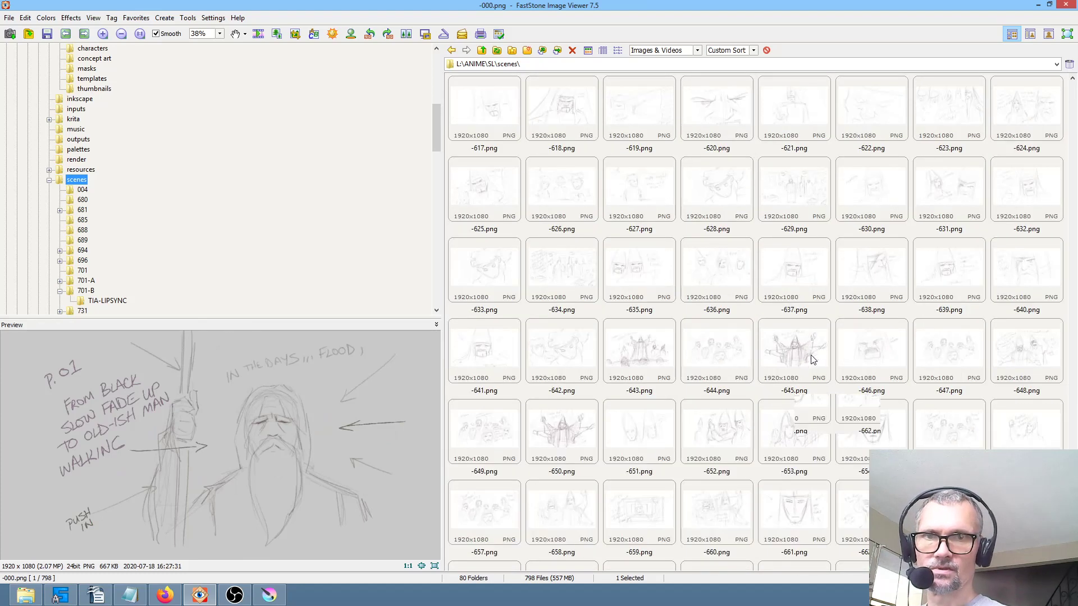
scroll(842, 364, up, 5)
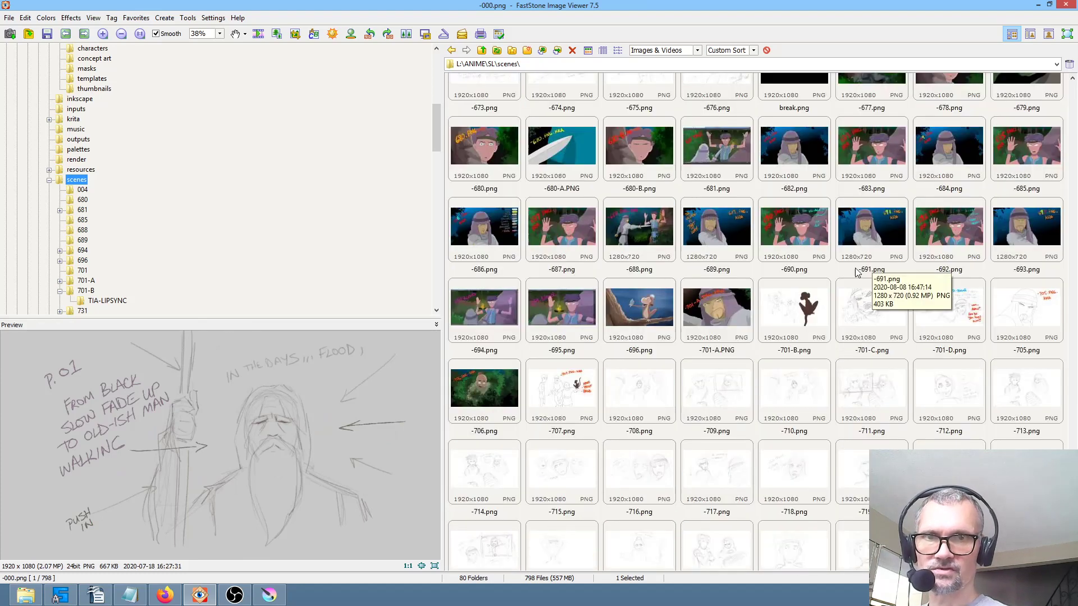
click(857, 232)
mouse_move(863, 229)
mouse_down()
mouse_move(754, 415)
mouse_move(259, 568)
mouse_move(268, 595)
mouse_move(484, 464)
mouse_move(1050, 263)
mouse_move(677, 290)
mouse_up()
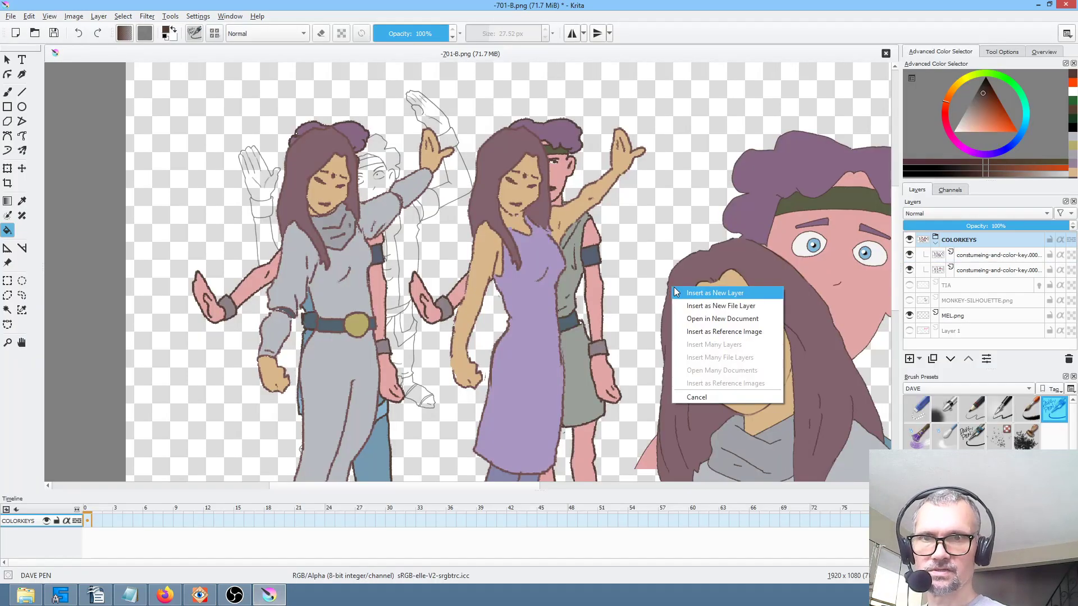
click(684, 292)
drag(981, 239, 1003, 256)
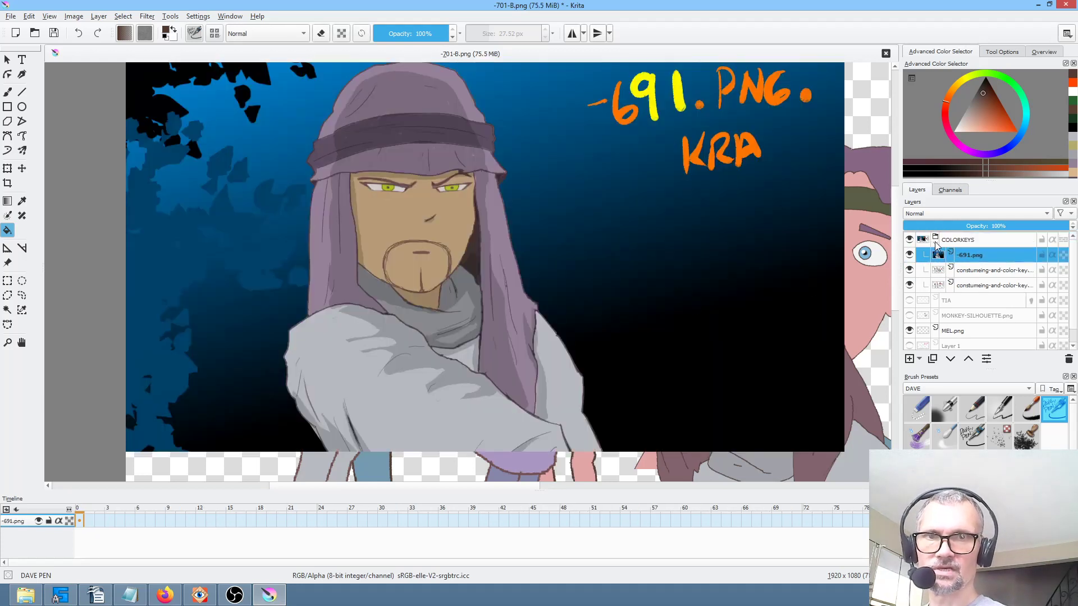
Hide -691.png and both costume color-key layers in the COLORKEYS group so only Mel's line art shows.
click(910, 255)
click(909, 270)
click(909, 285)
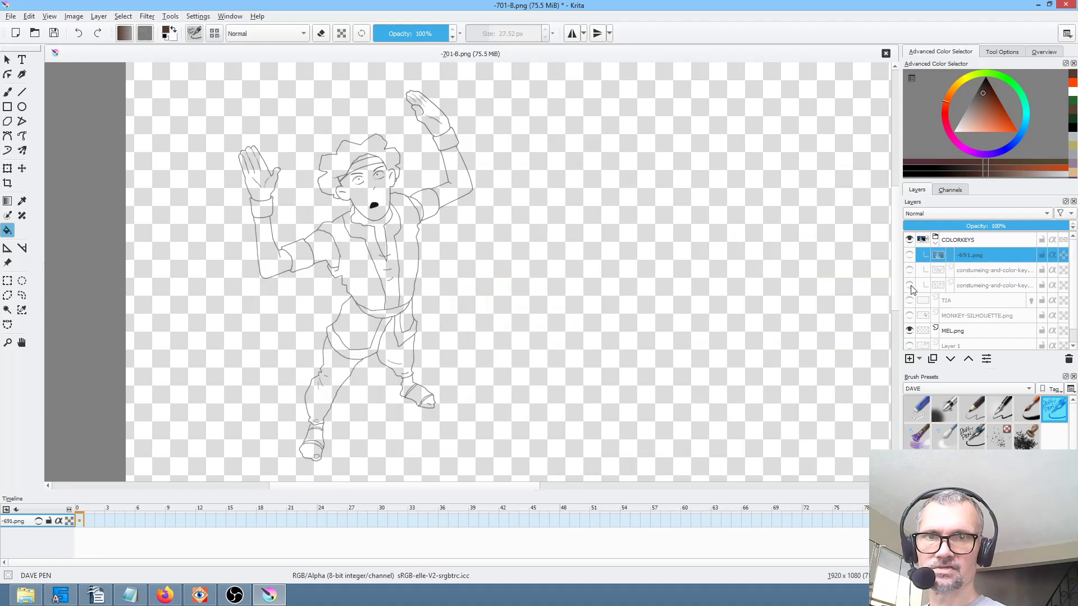
scroll(479, 202, up, 5)
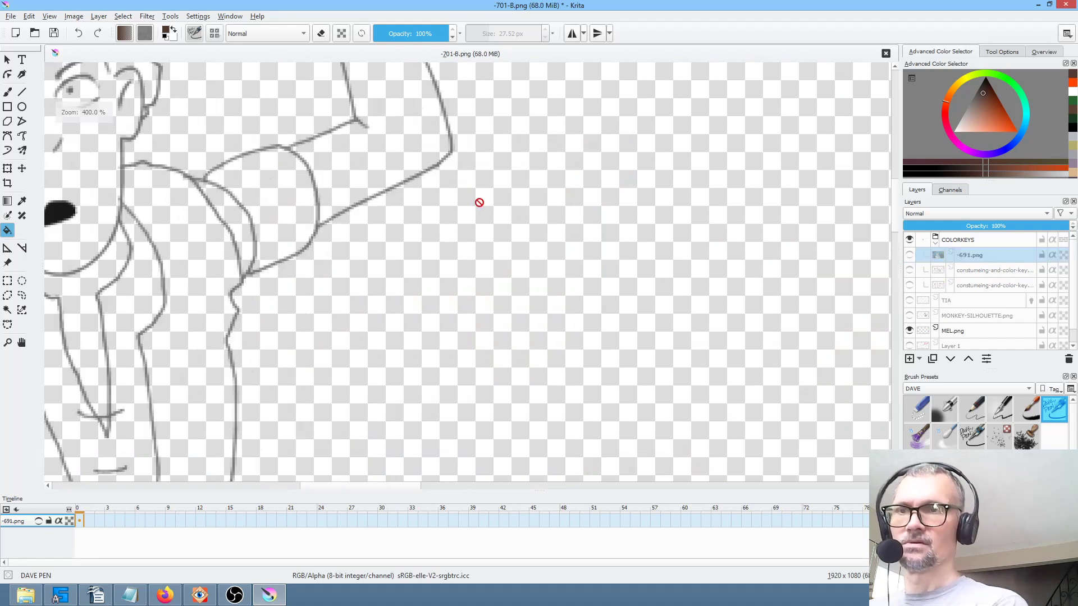
scroll(752, 252, down, 5)
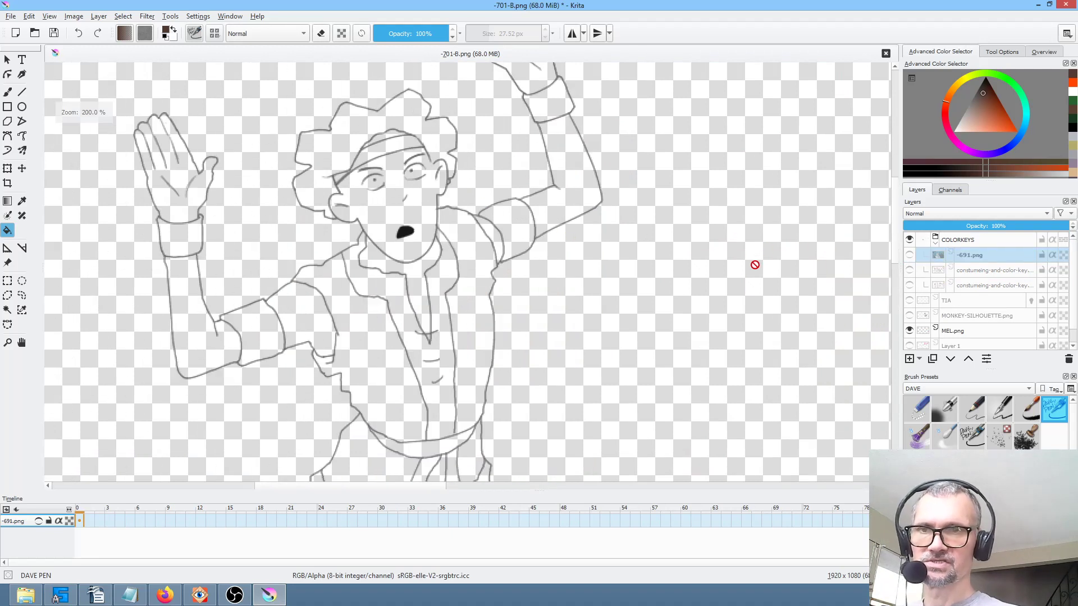
drag(760, 301, 474, 202)
scroll(534, 227, up, 3)
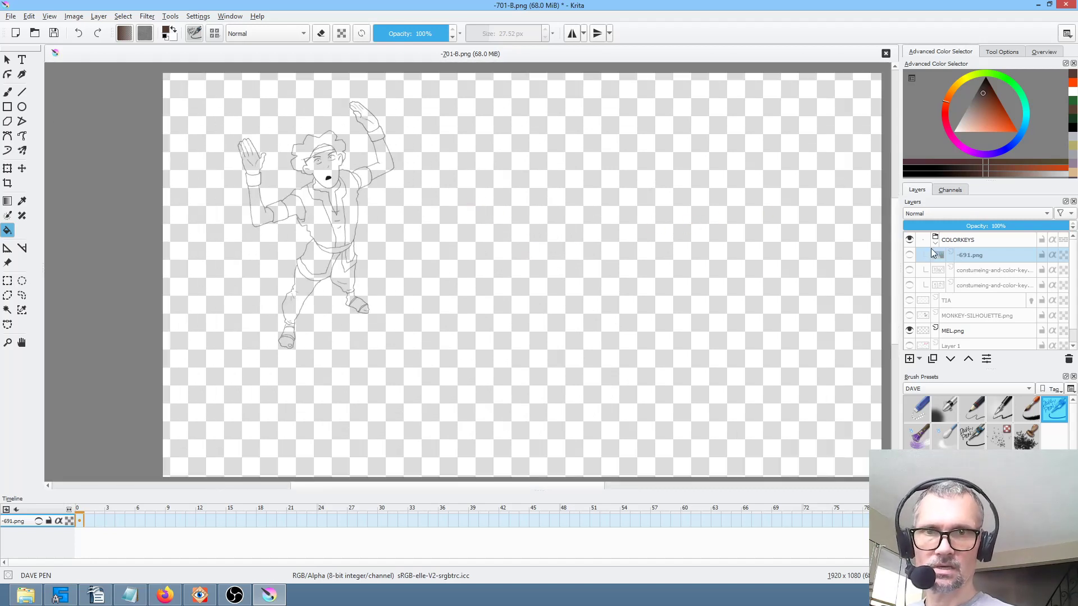
click(909, 256)
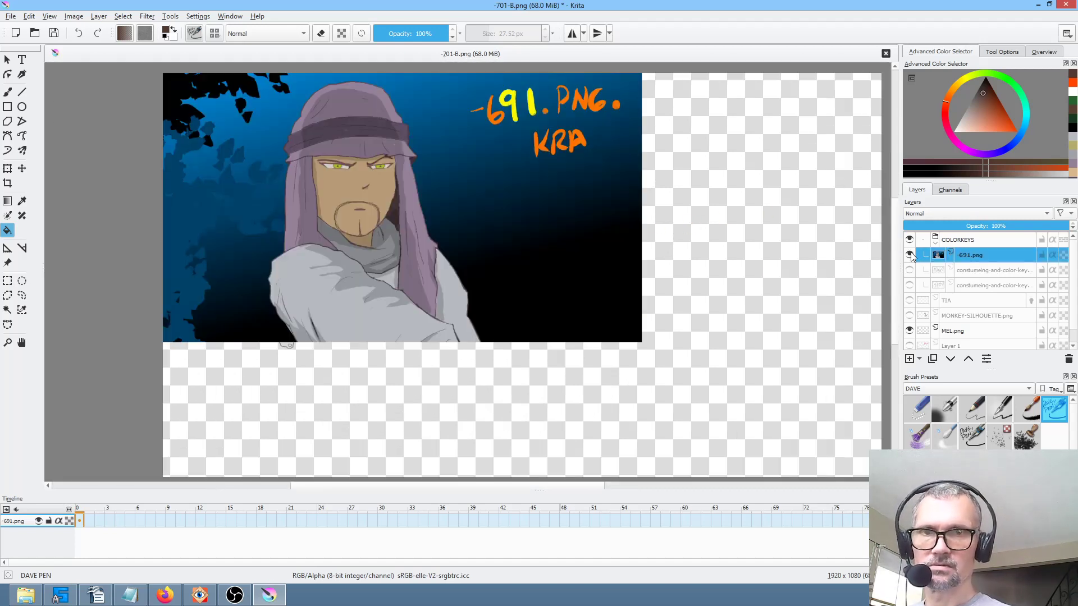
click(910, 256)
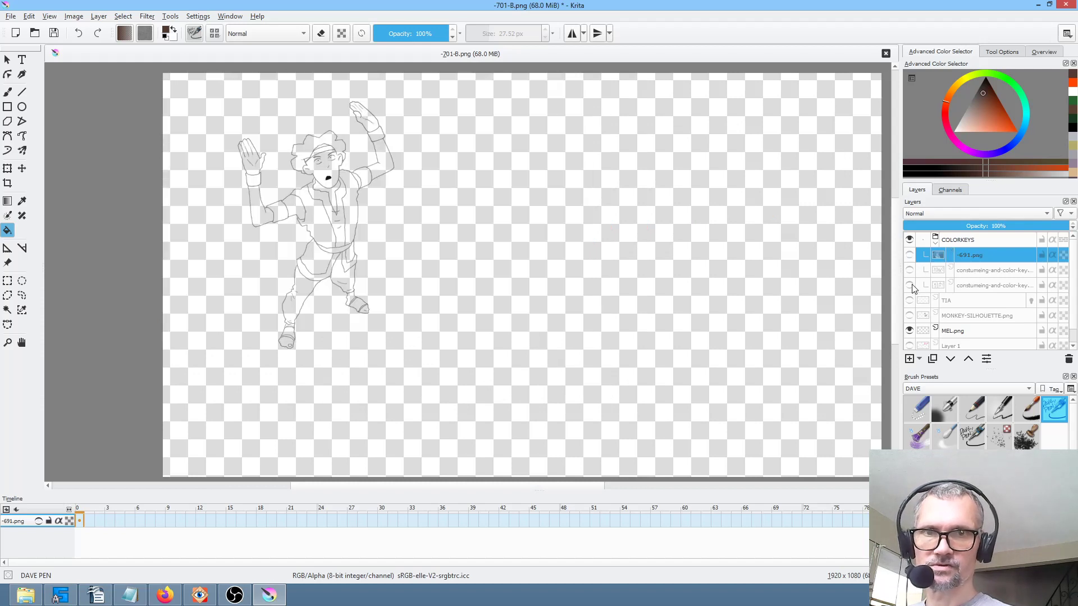
Show Mel's color-key layer, rotate it about 90 degrees counter-clockwise and place it just right of his line art.
click(910, 286)
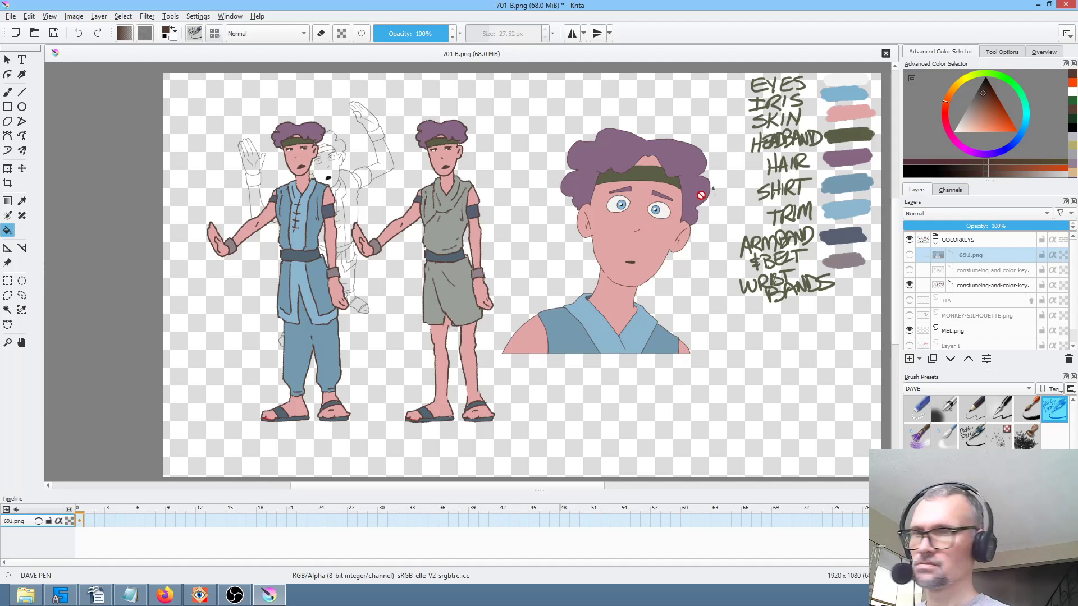
key(ctrl+t)
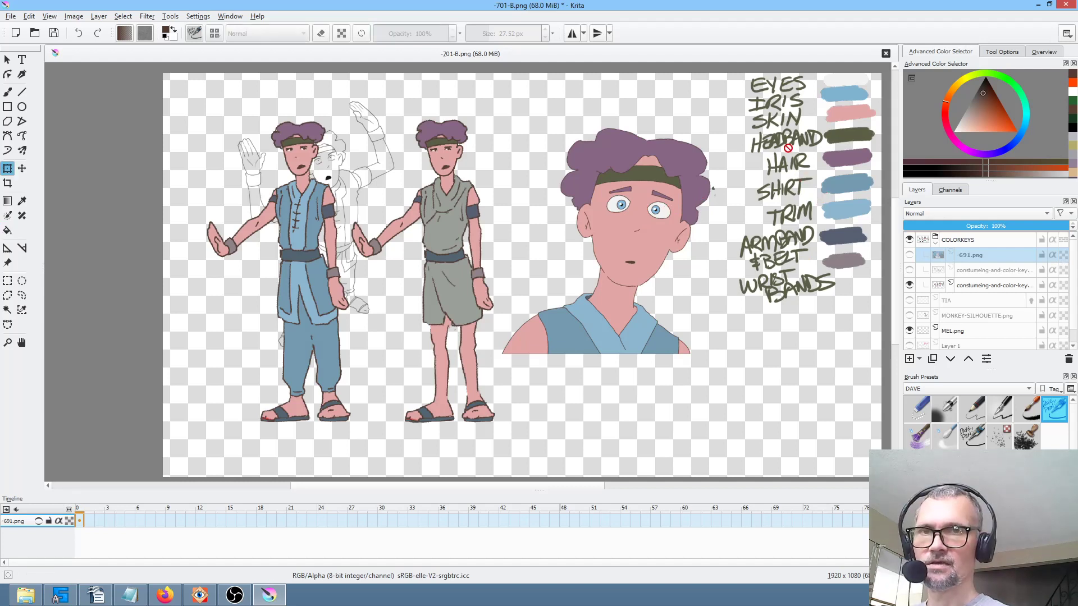
click(1013, 292)
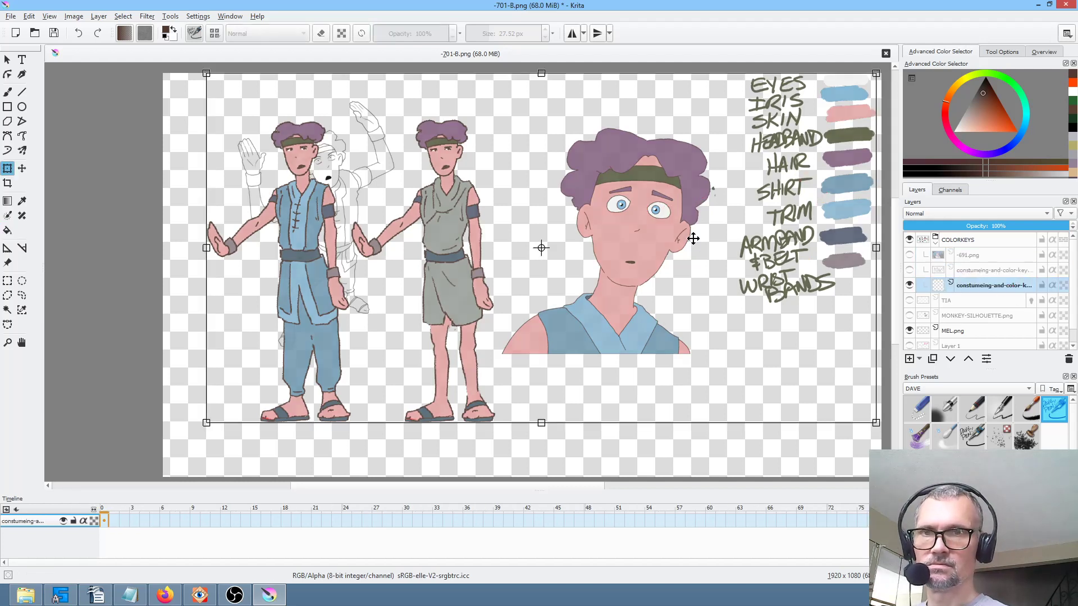
scroll(693, 239, down, 2)
drag(785, 155, 654, 211)
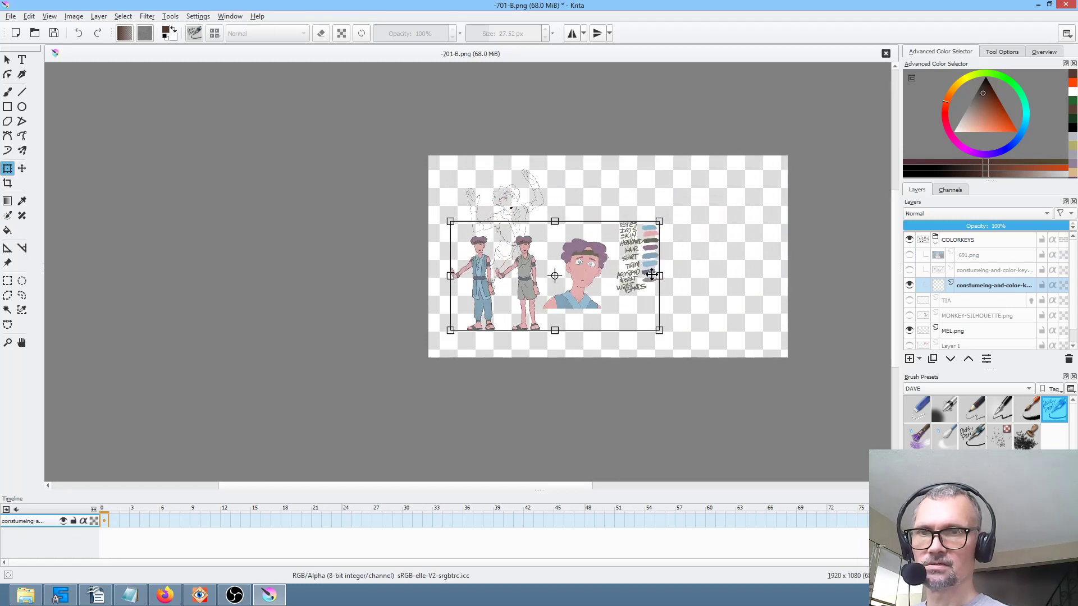
drag(665, 268, 562, 134)
drag(572, 243, 635, 249)
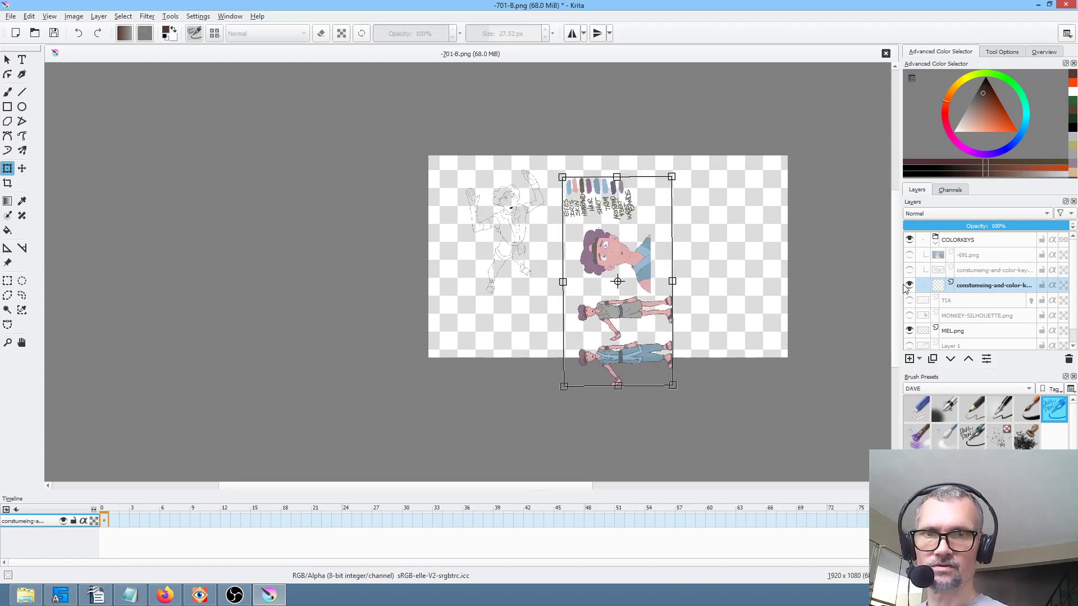
key(Return)
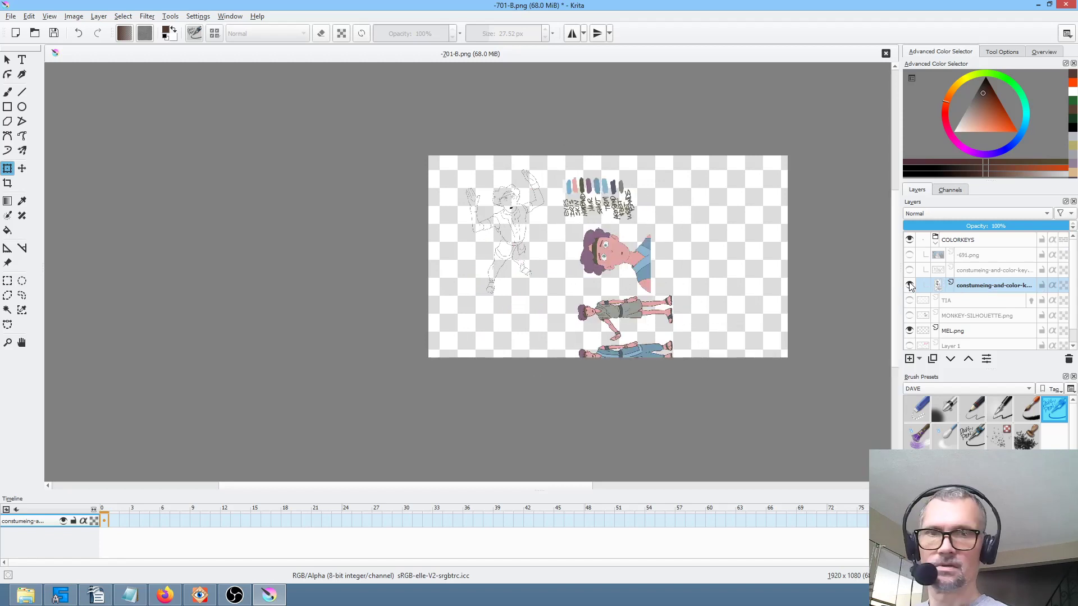
Hide Mel's color key and the MEL.png layer, and show the TIA layer.
click(909, 285)
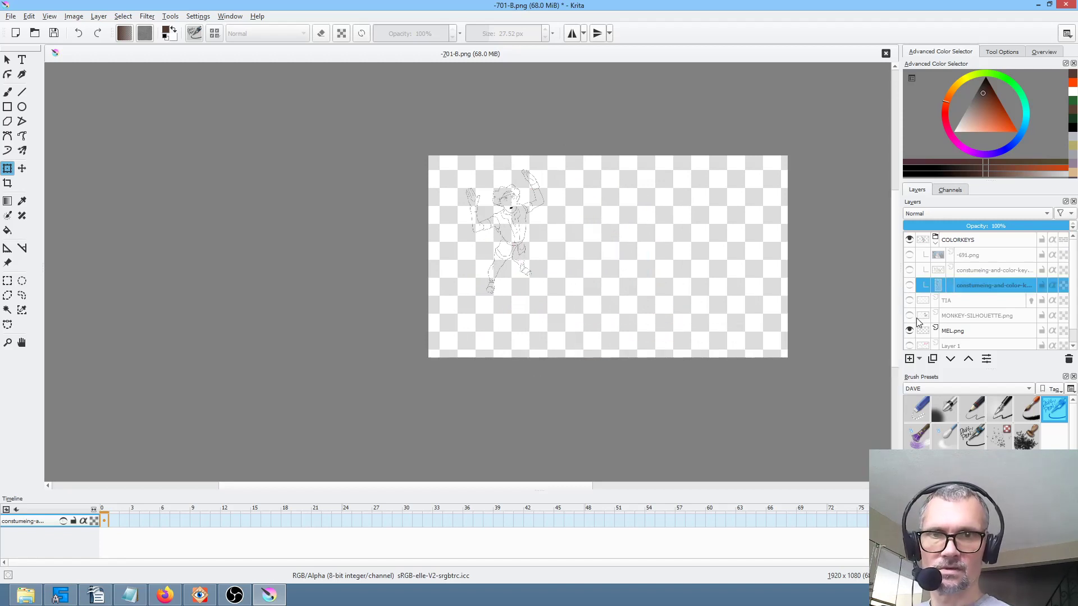
click(909, 301)
click(909, 331)
scroll(617, 247, up, 3)
scroll(617, 247, down, 2)
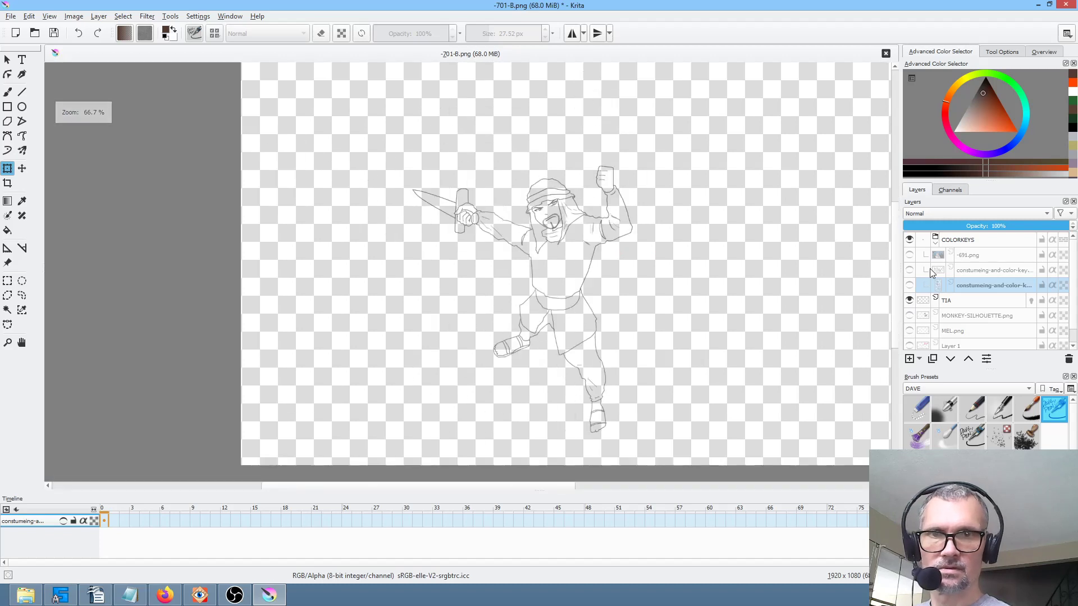
Show Tia's color-key layer and move it so its labeled swatches sit on the canvas left of the Tia line art.
click(909, 270)
scroll(586, 253, down, 3)
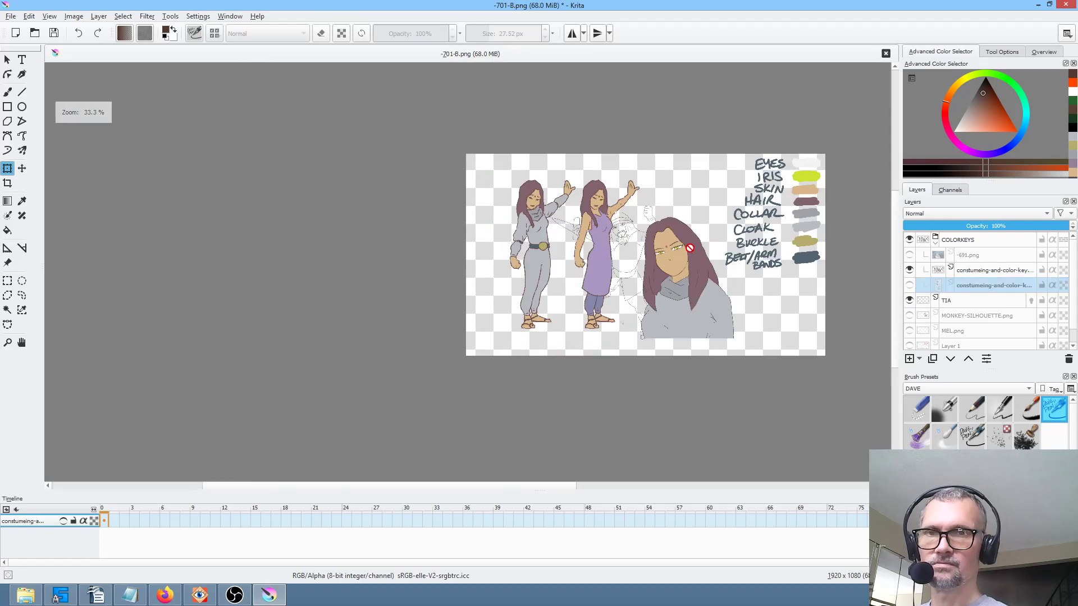
scroll(586, 253, up, 1)
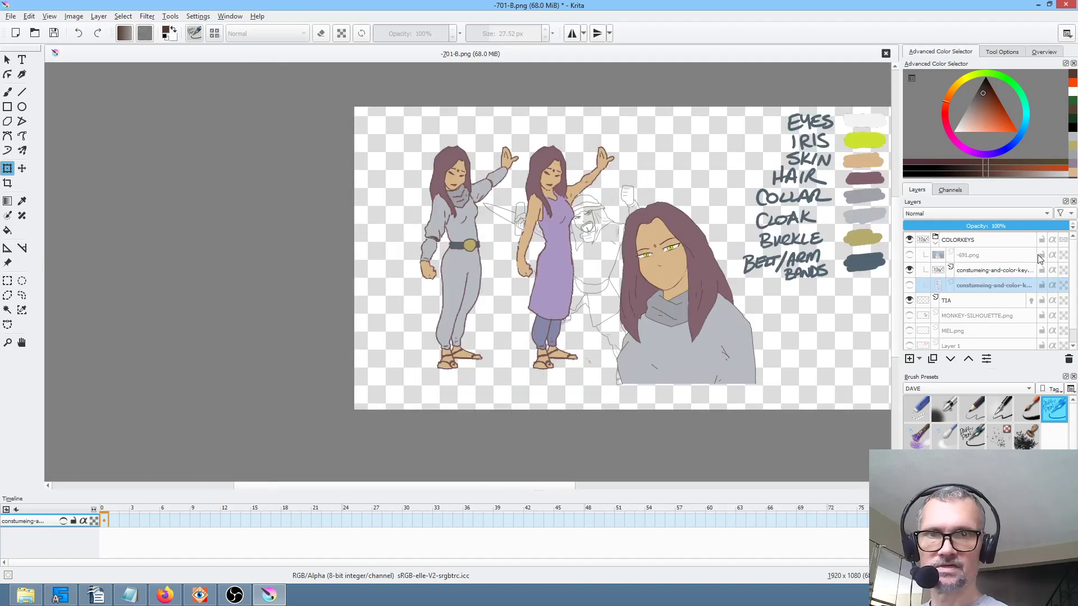
click(998, 271)
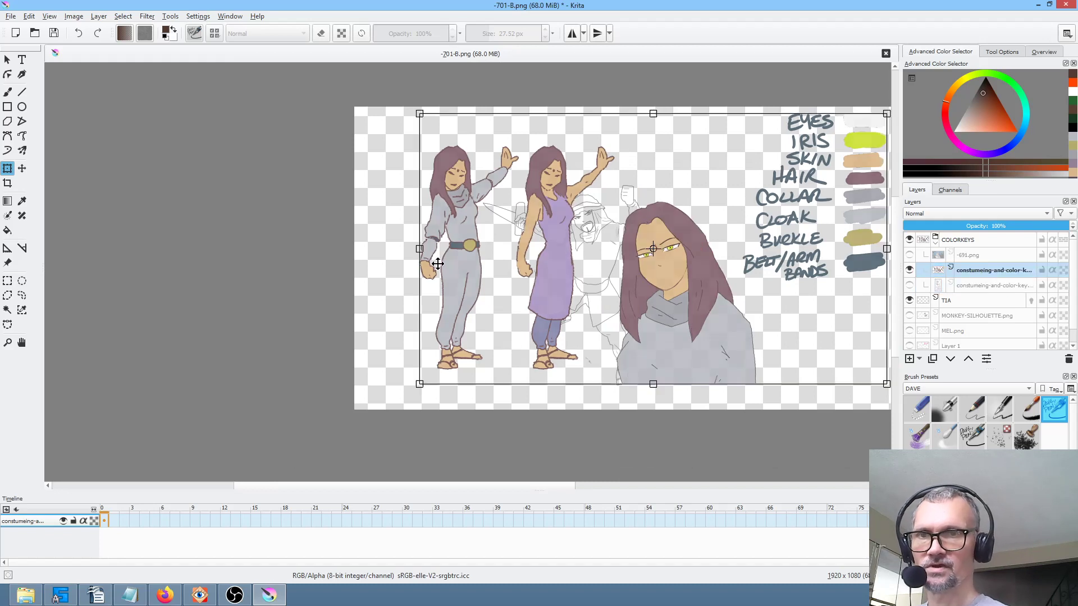
drag(694, 301, 308, 408)
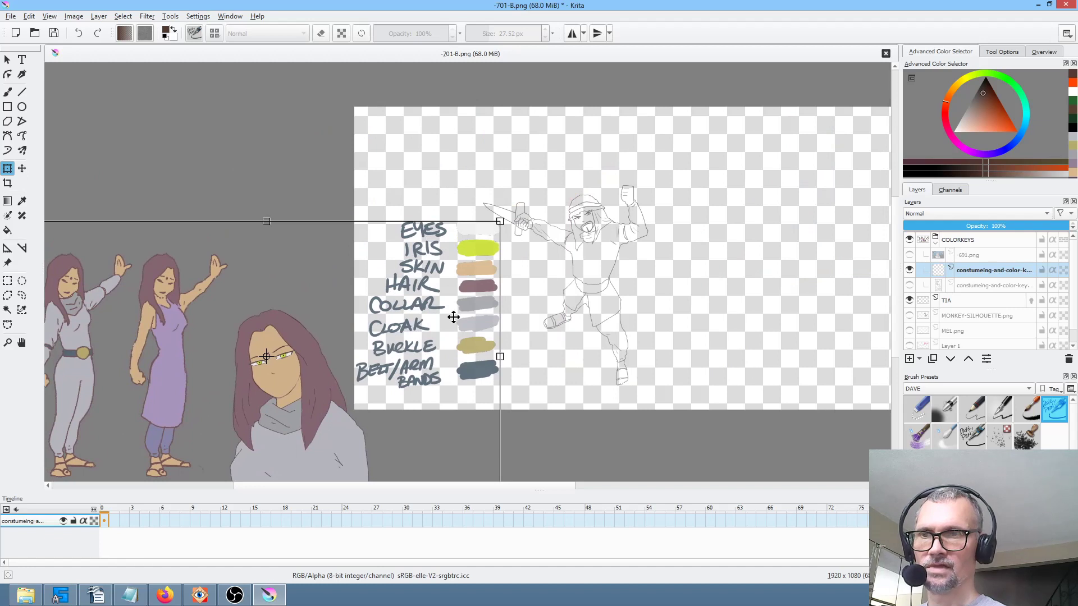
Hide Tia's color key, show the -691.png layer and move that picture to the right of the Tia line art.
click(908, 271)
click(909, 255)
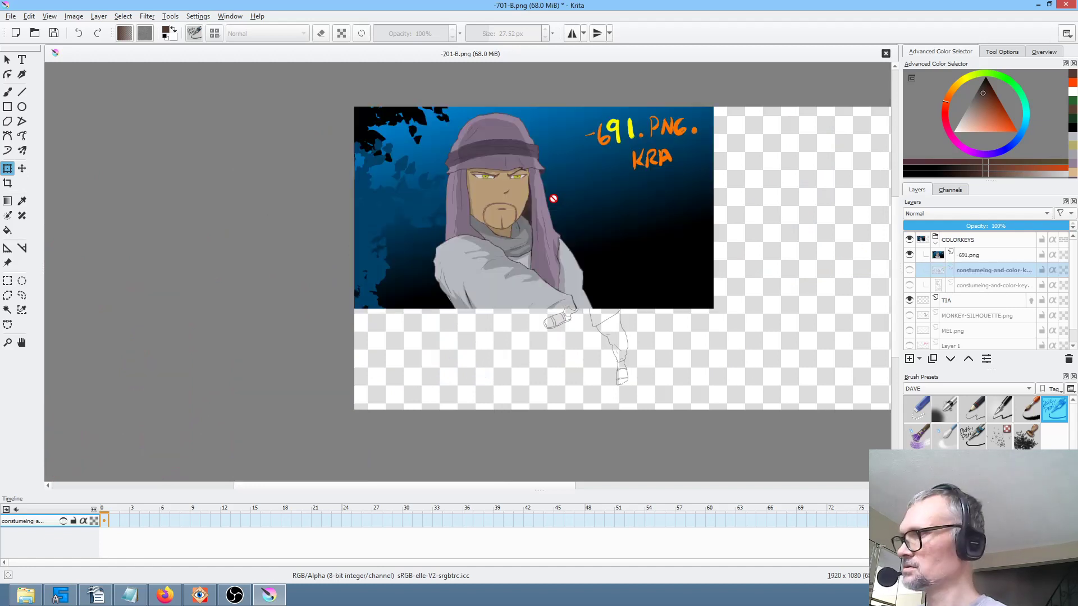
click(983, 256)
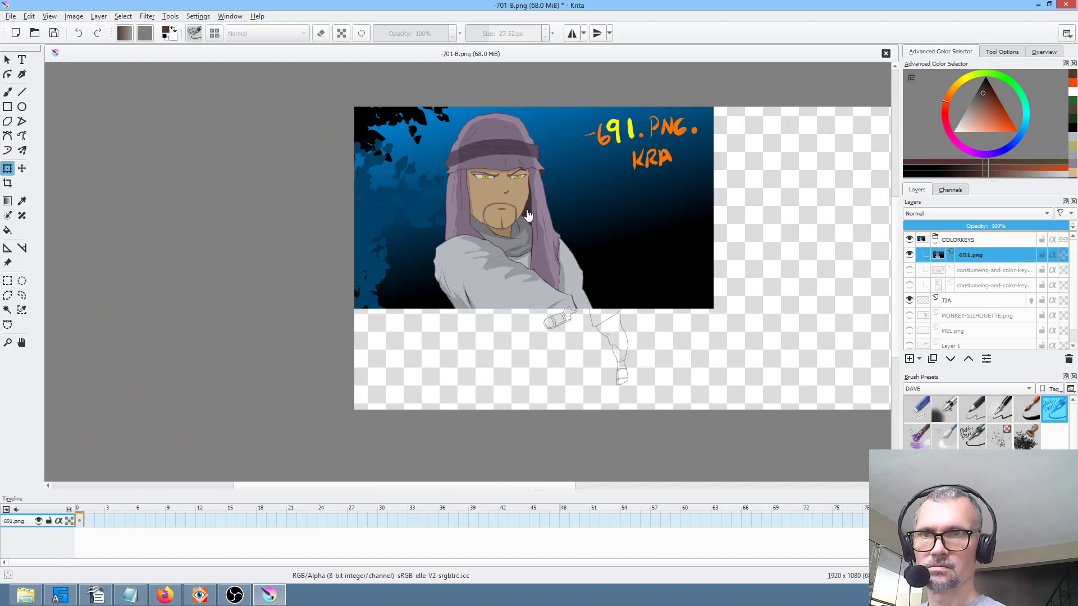
drag(510, 207, 814, 255)
drag(672, 264, 472, 262)
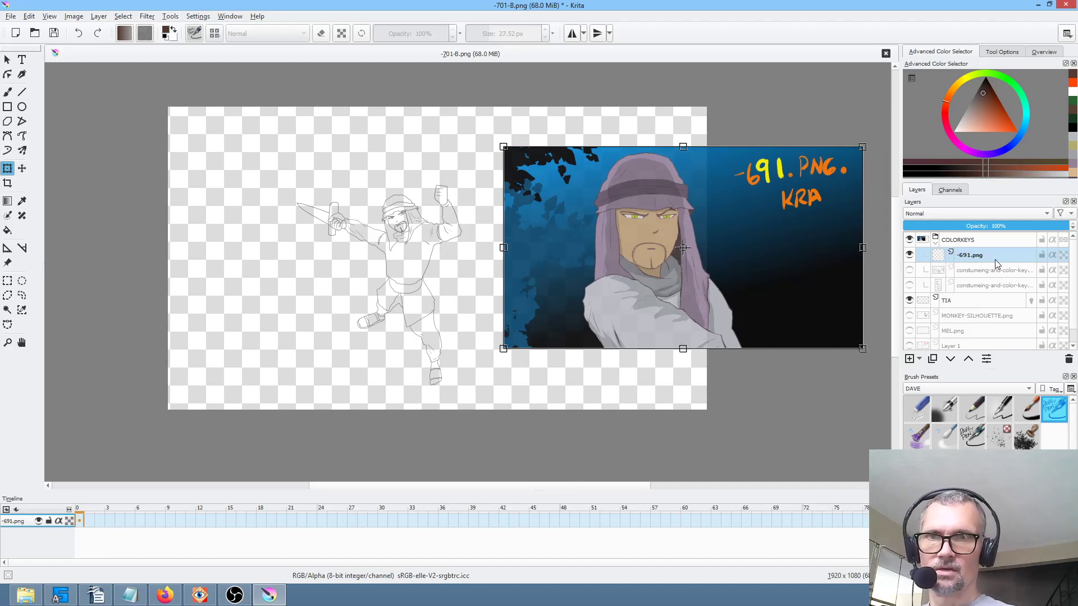
scroll(657, 201, up, 4)
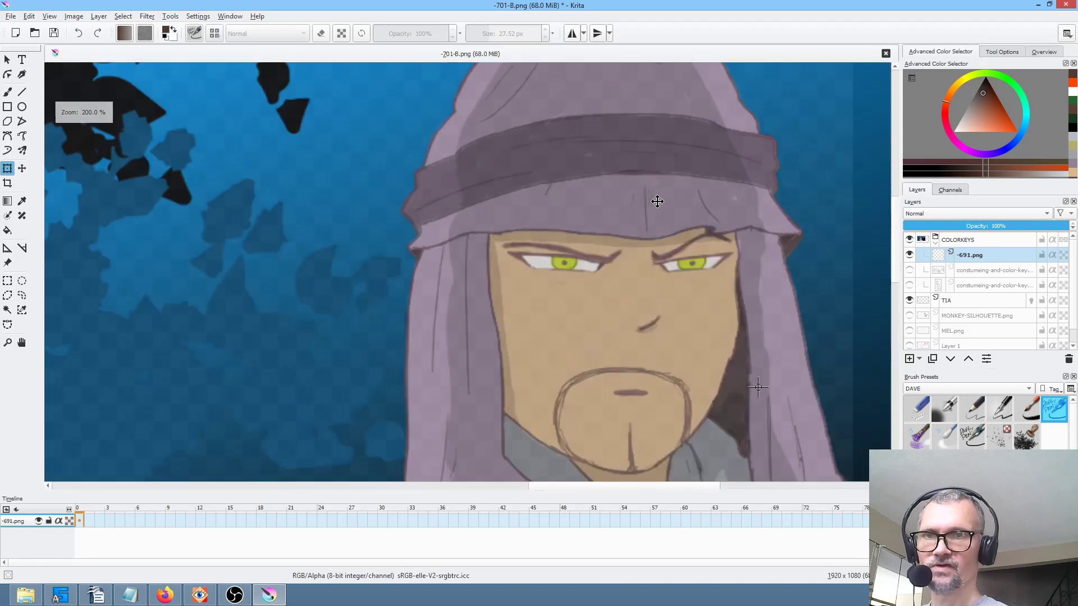
scroll(712, 159, down, 1)
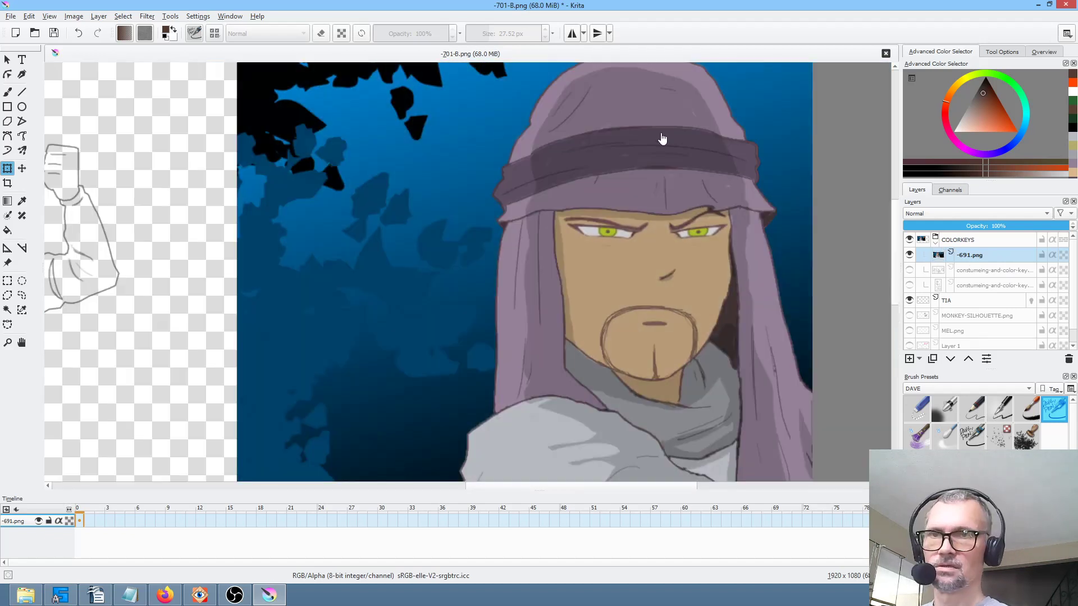
Sample the purple of the headdress in the -691.png reference picture as the brush color.
drag(662, 140, 672, 160)
key(b)
ctrl+click(681, 100)
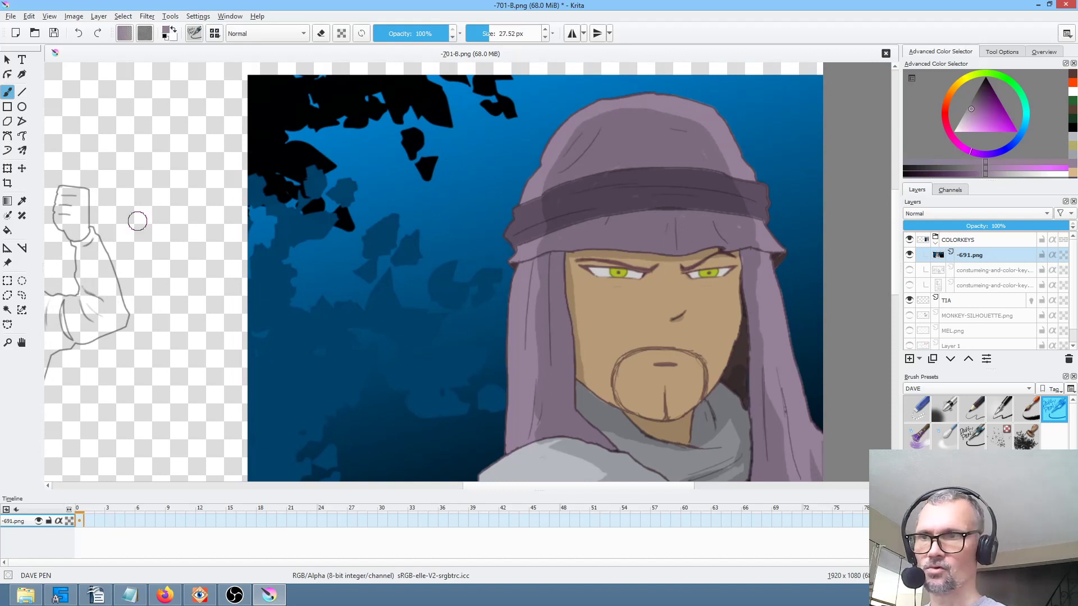
scroll(137, 222, down, 2)
drag(182, 221, 423, 221)
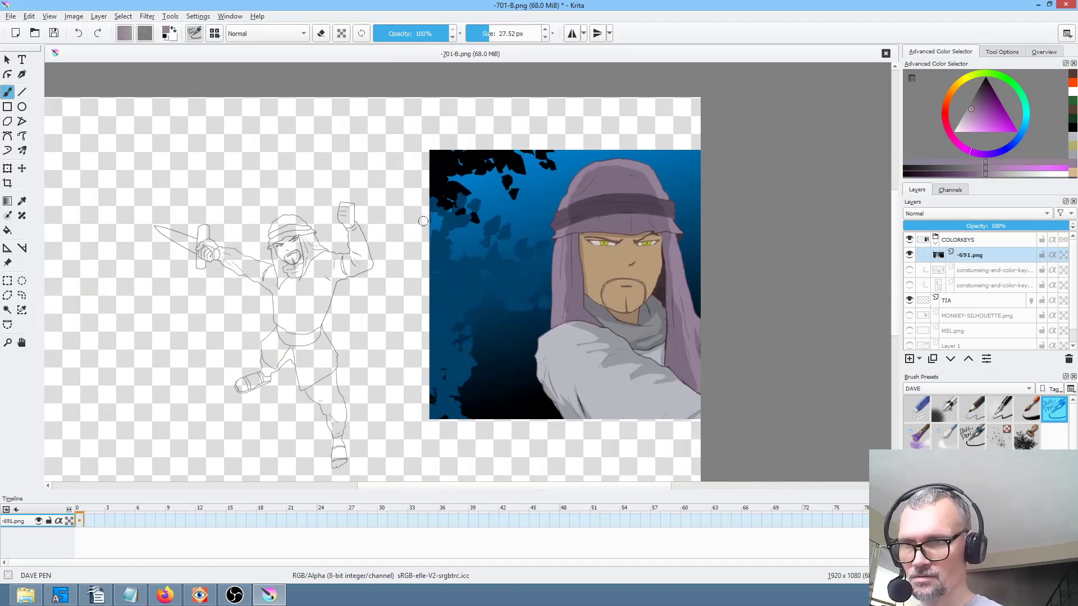
scroll(424, 221, up, 1)
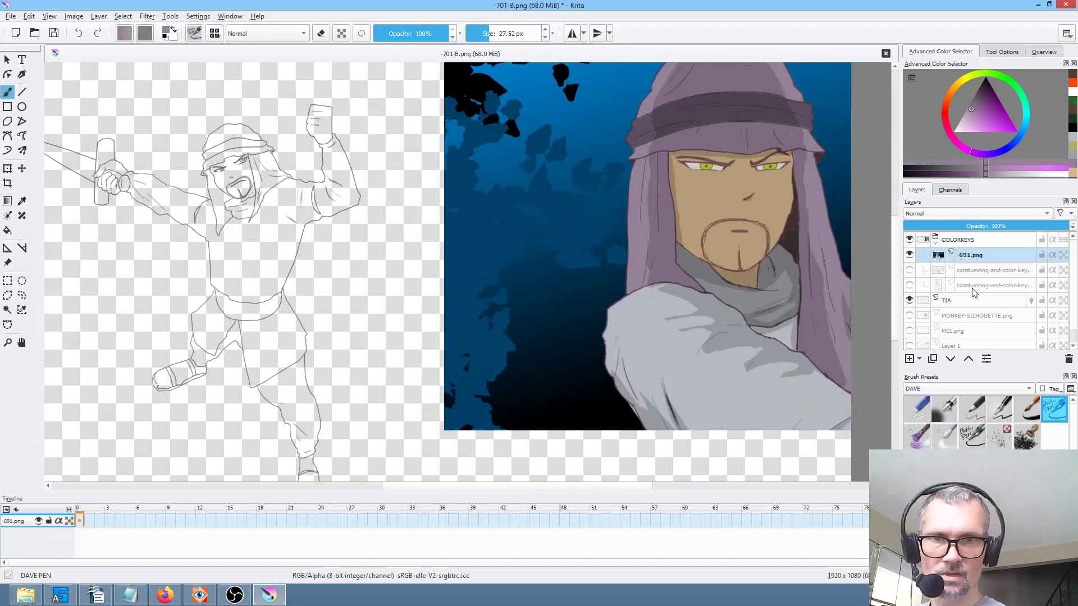
Set up the Fill tool with the default black and white colors on the TIA layer.
click(978, 303)
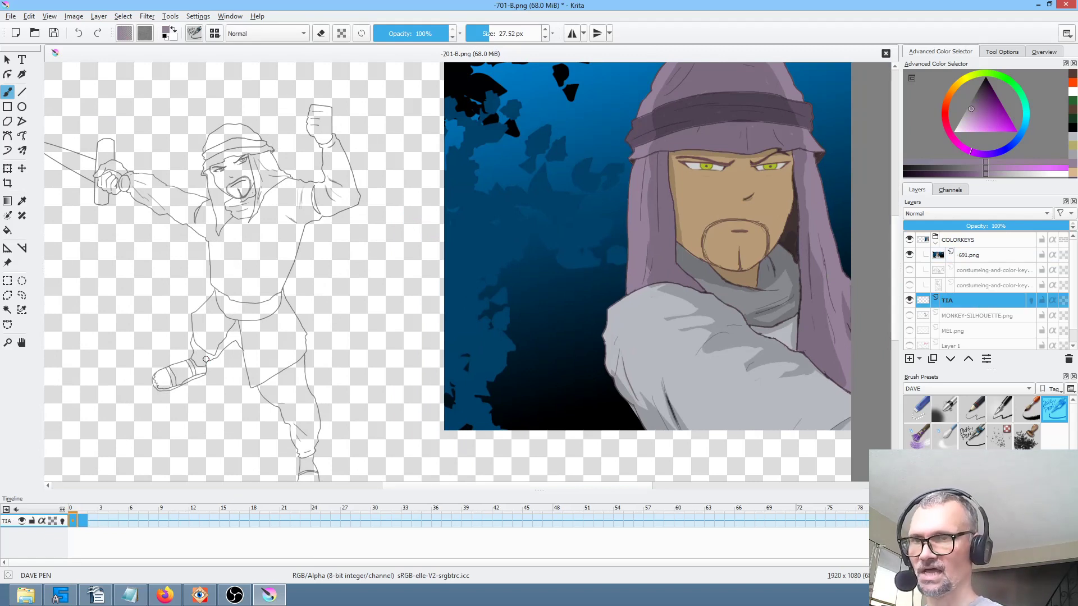
scroll(253, 172, up, 4)
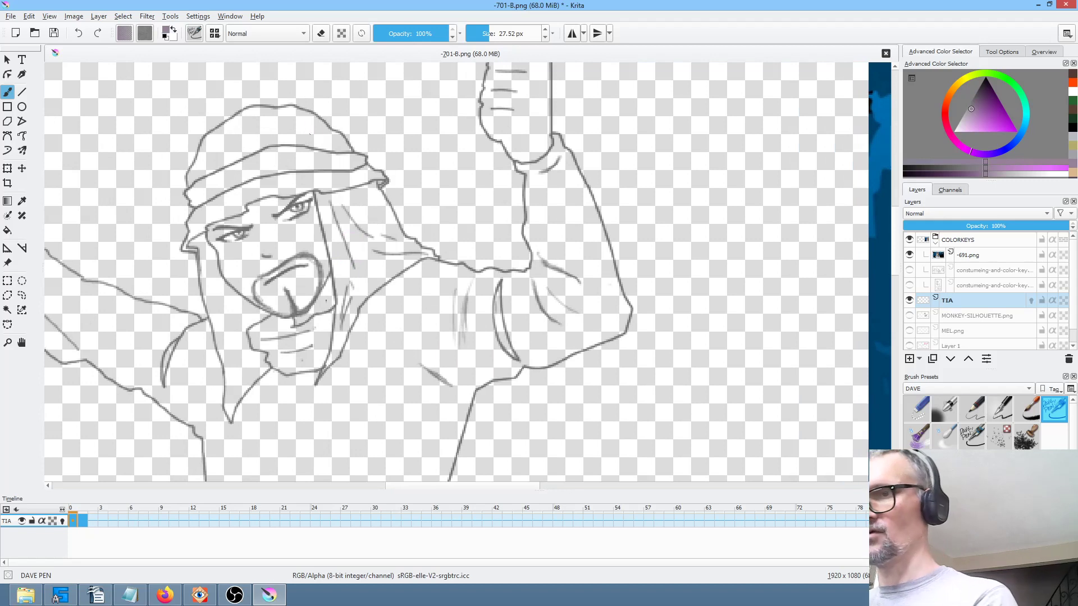
key(d)
key(f)
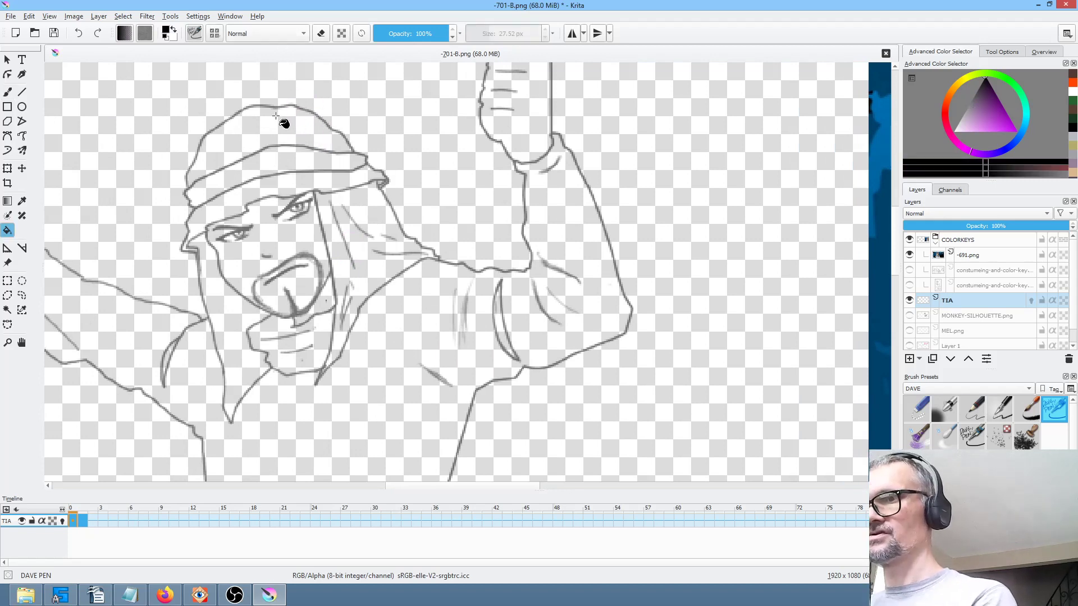
scroll(296, 251, down, 4)
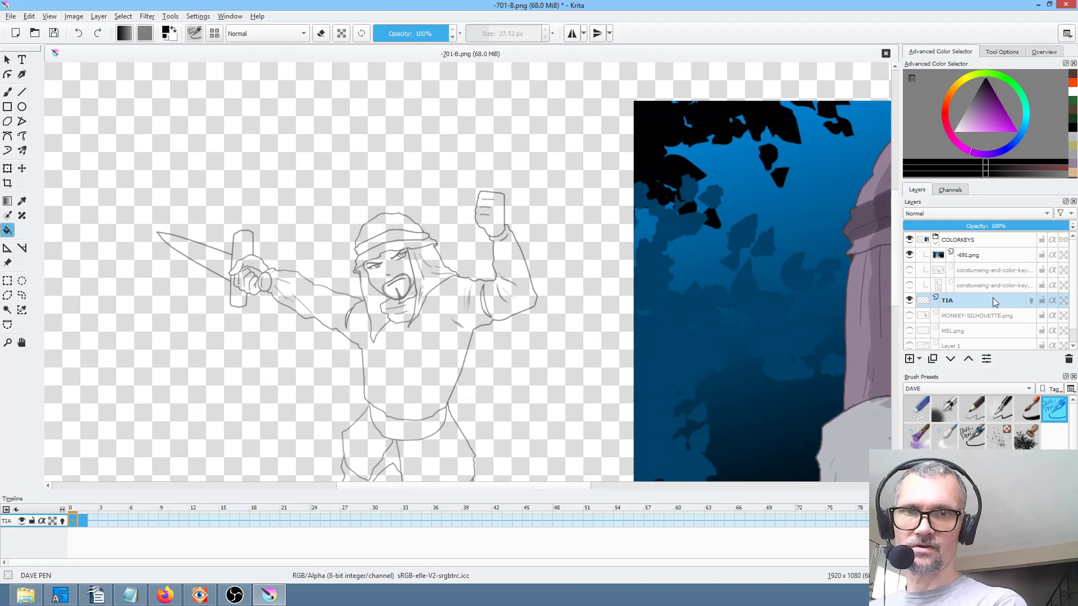
Duplicate the TIA line art layer, hide the duplicate and make it the selected layer.
mouse_move(981, 298)
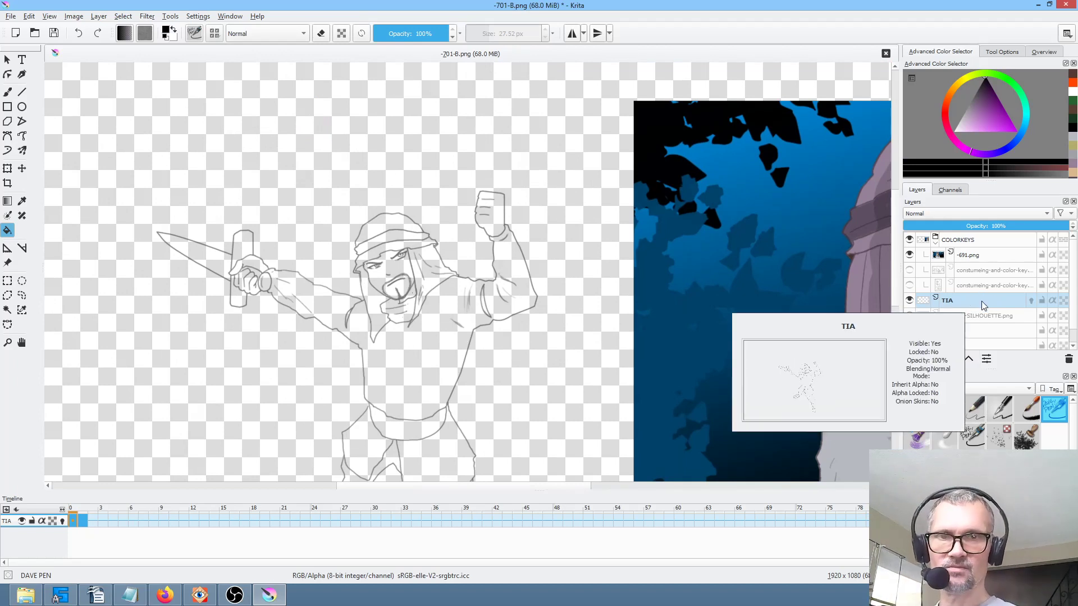
click(932, 358)
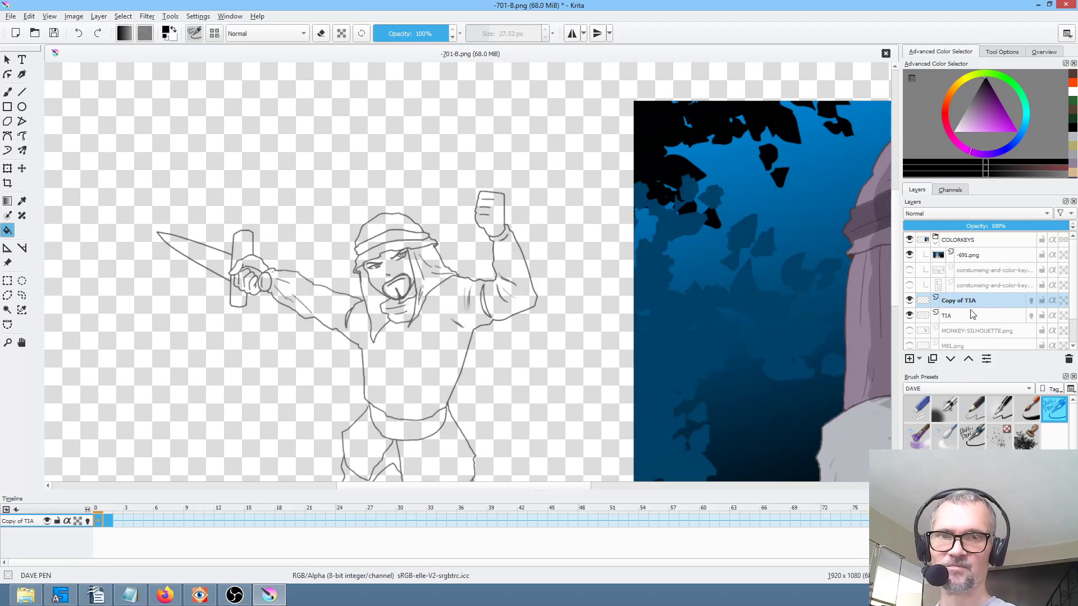
click(909, 301)
click(952, 317)
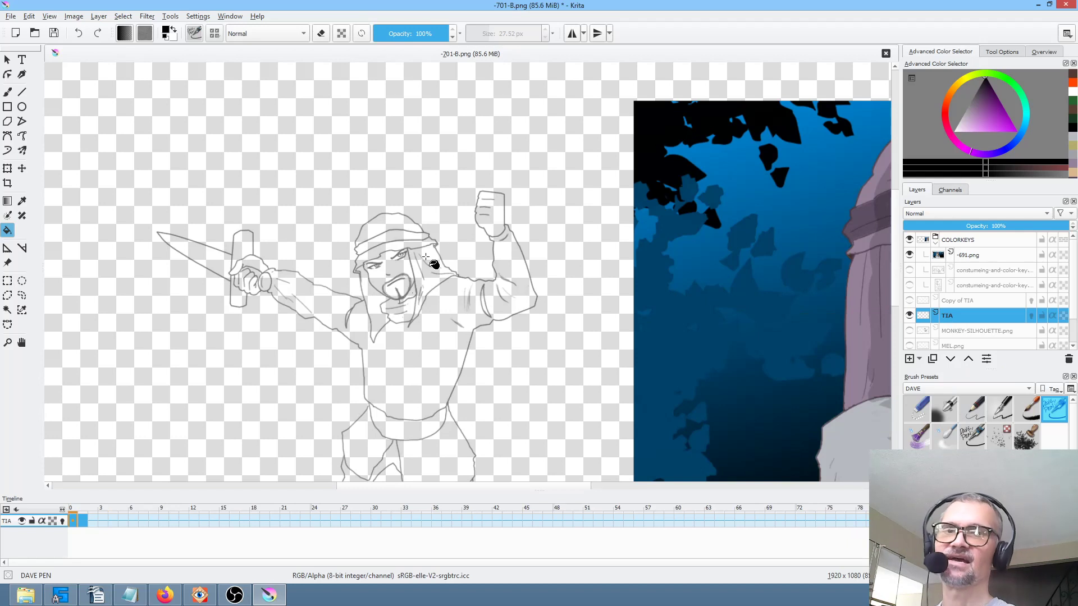
click(973, 302)
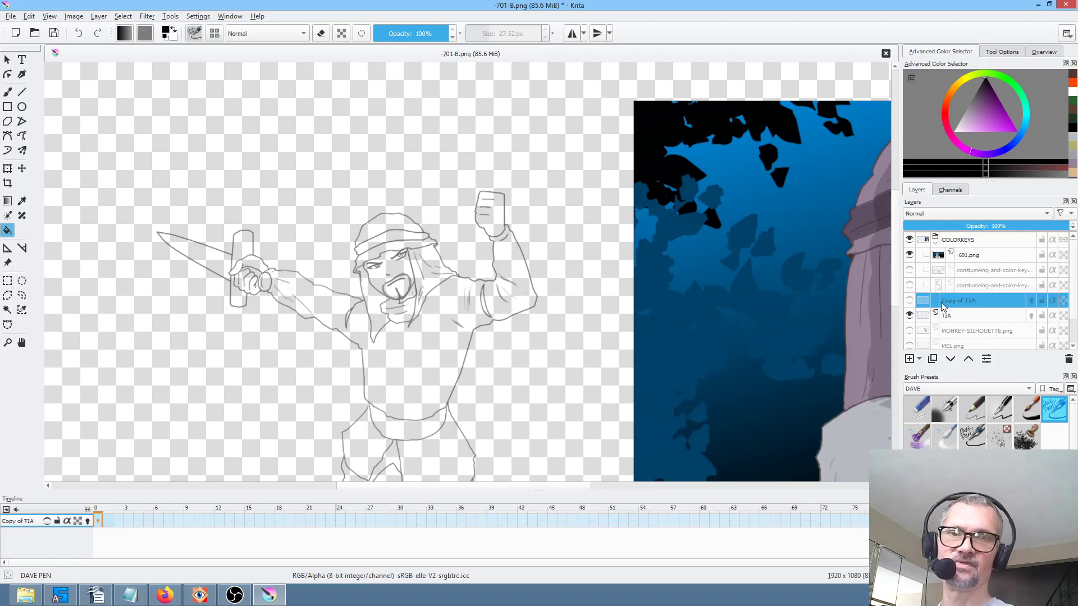
Make the TIA layer the active layer, keeping the Copy of TIA layer hidden.
click(910, 301)
click(909, 302)
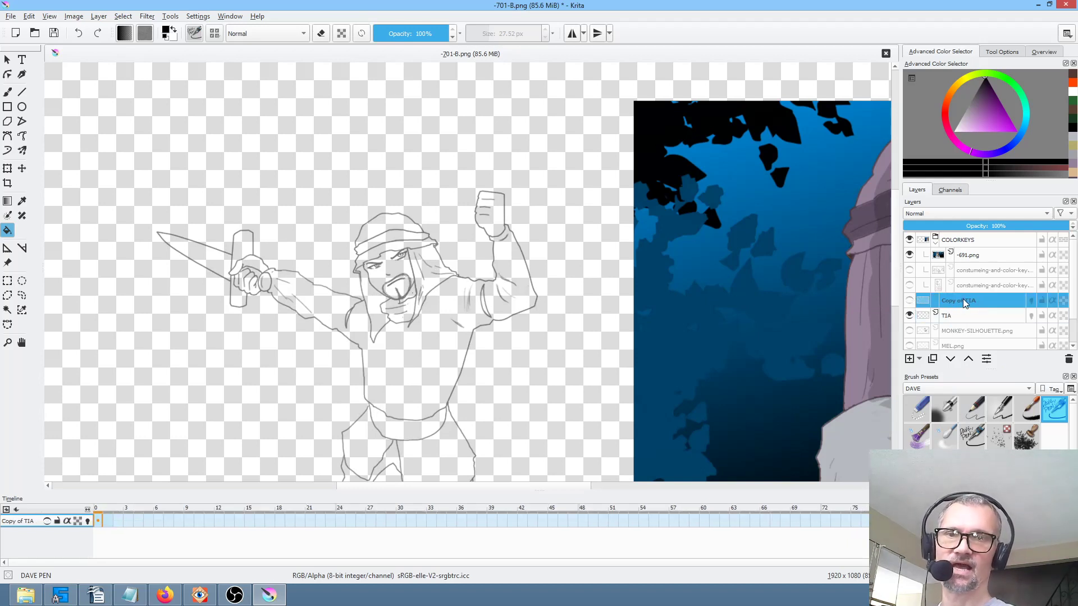
mouse_move(962, 300)
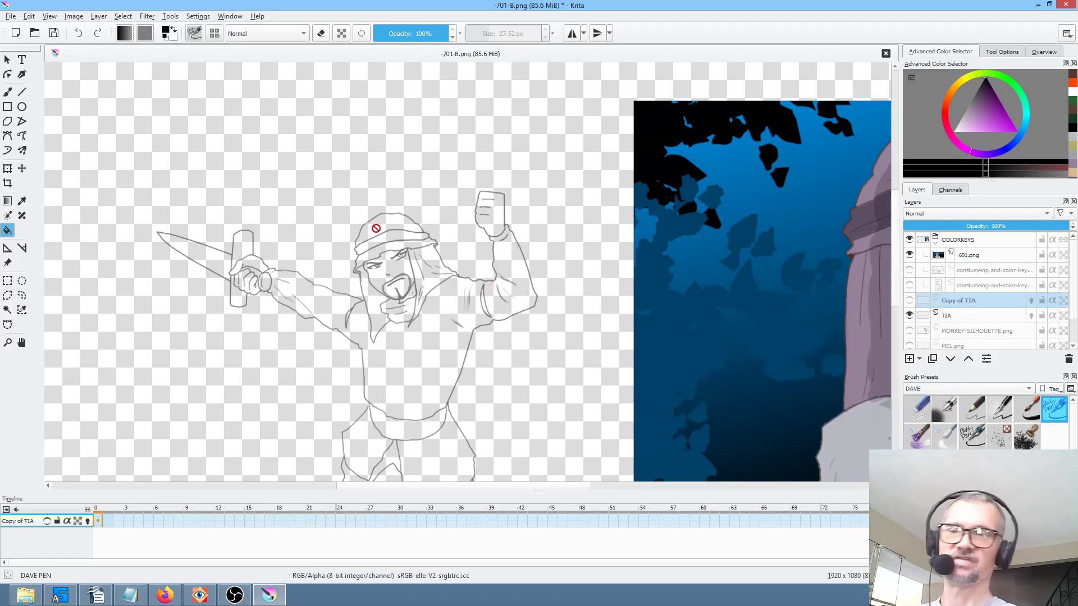
click(957, 318)
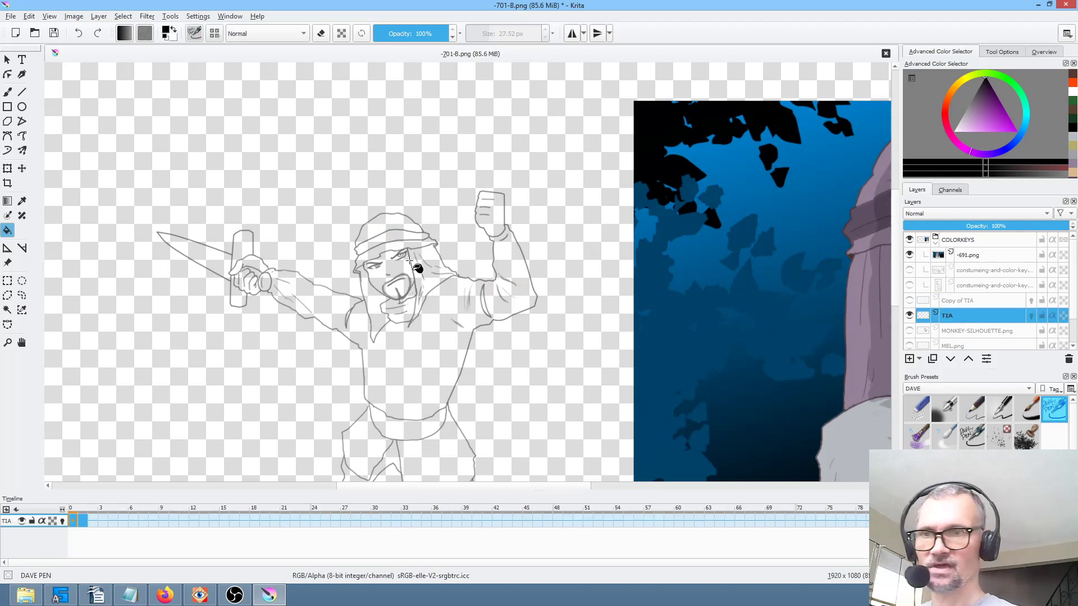
scroll(390, 254, up, 5)
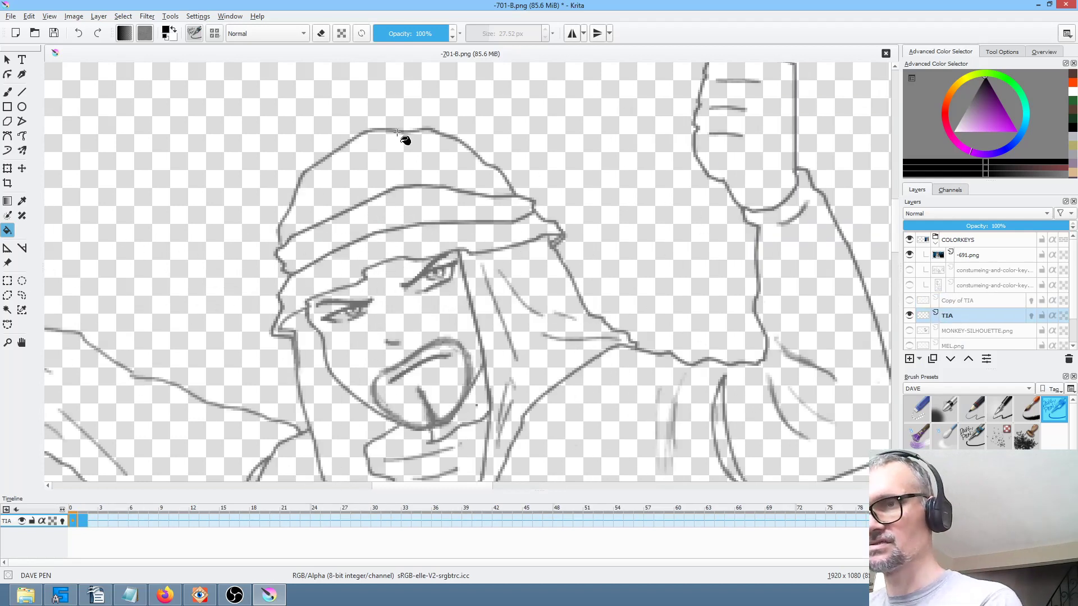
click(414, 170)
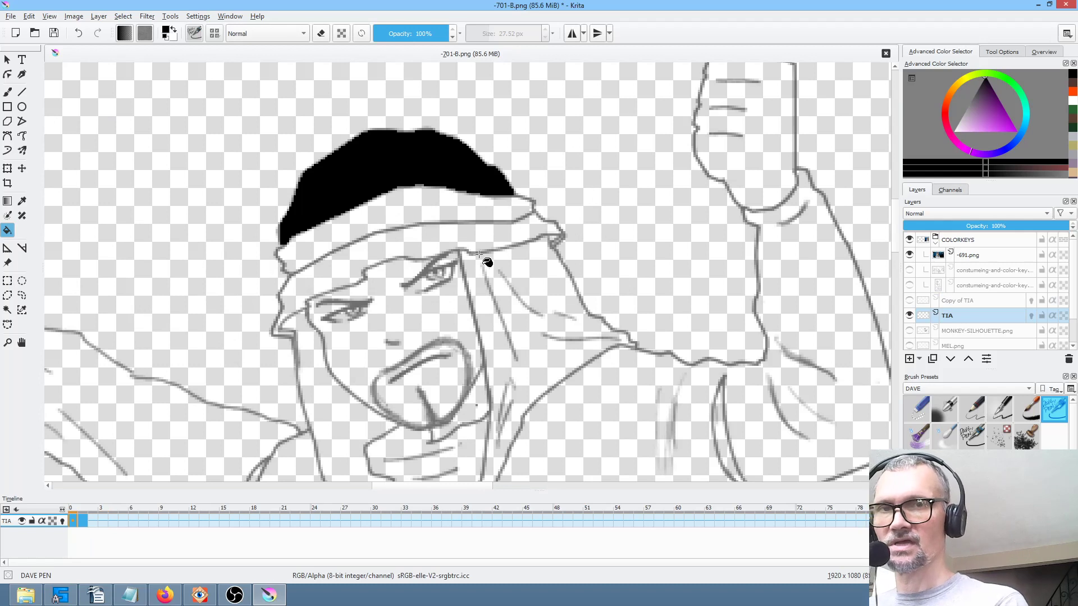
key(ctrl+z)
Sample the headscarf's light purple from the colored reference image.
scroll(709, 221, down, 4)
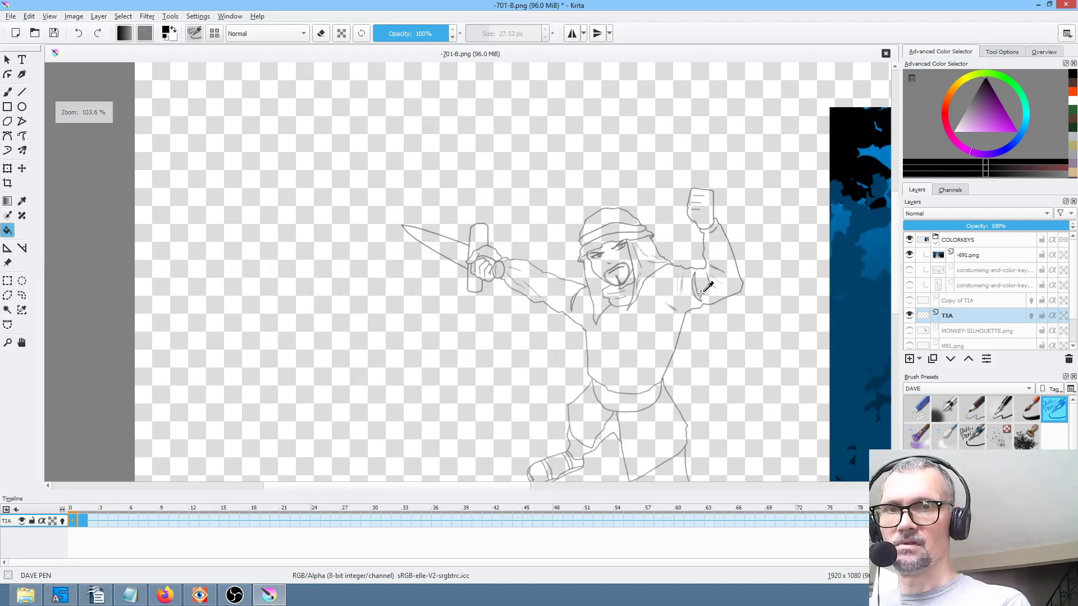
scroll(729, 213, right, 4)
ctrl+click(773, 193)
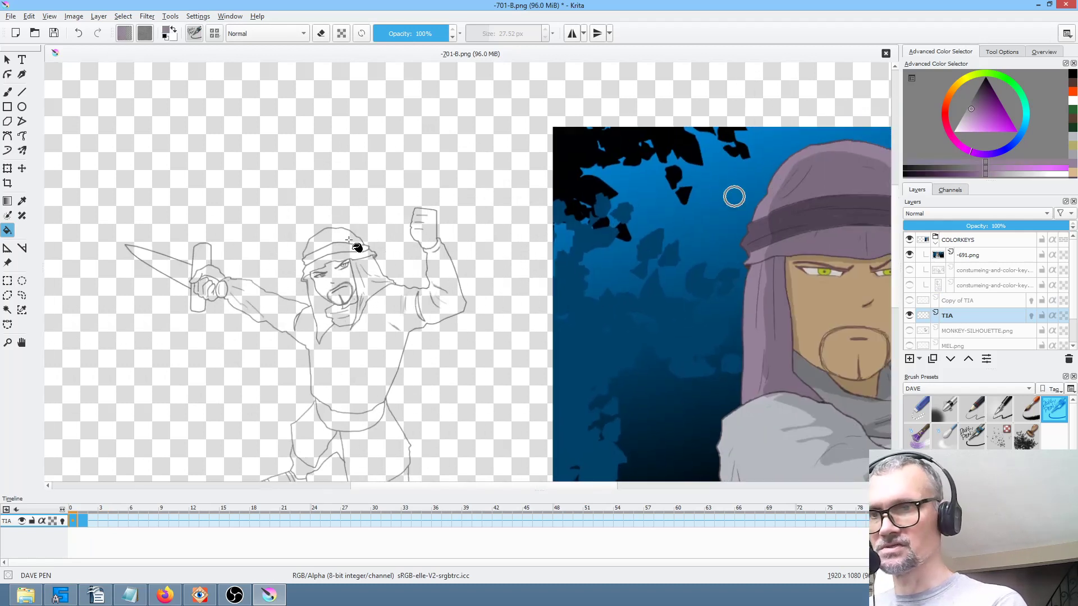
click(350, 247)
click(369, 269)
click(326, 303)
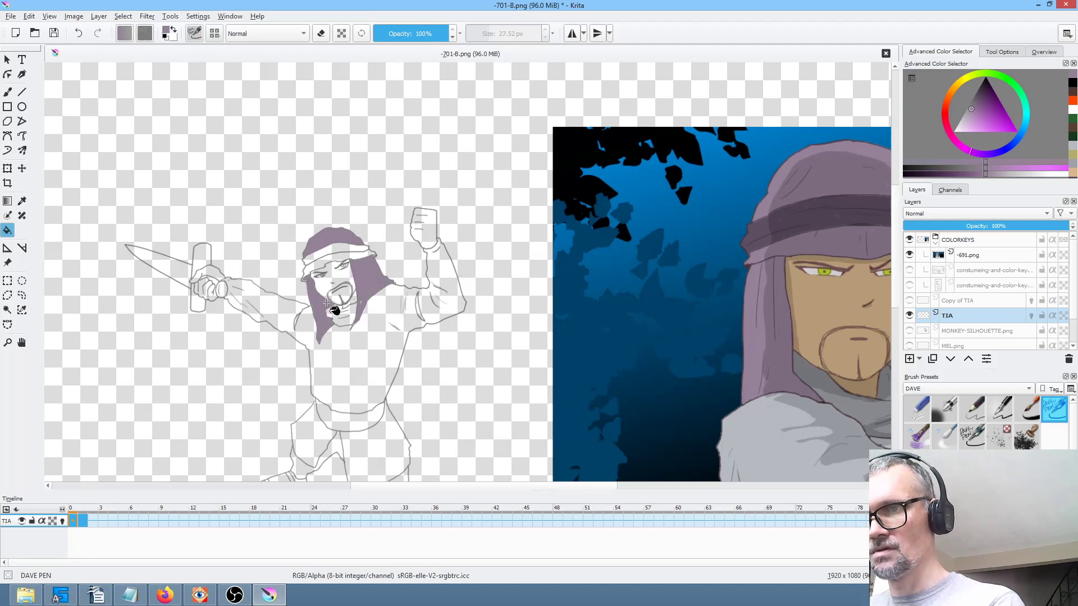
scroll(352, 288, up, 5)
click(429, 187)
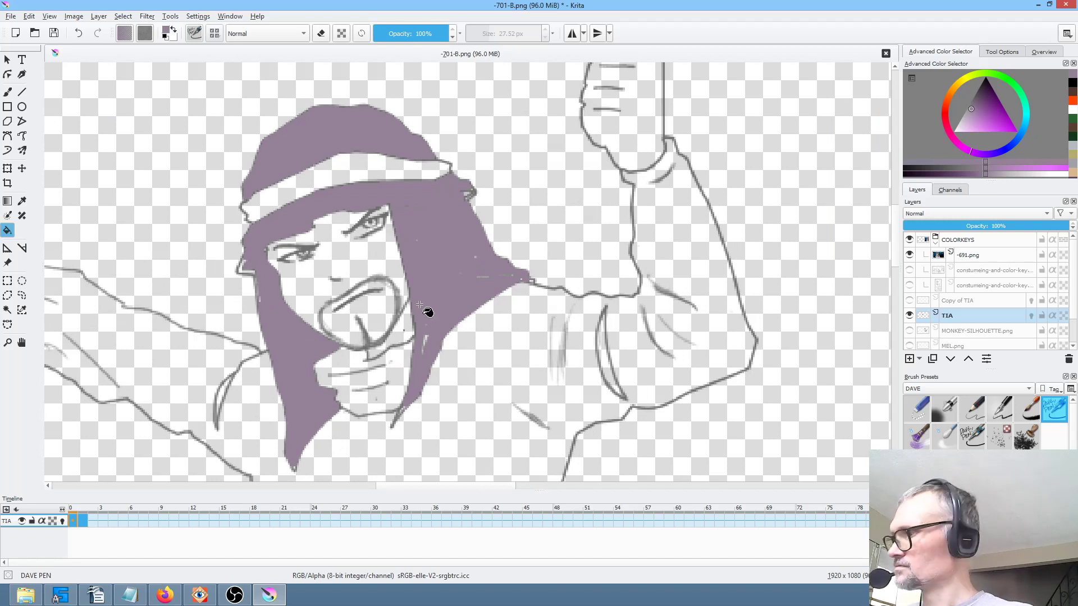
key(ctrl+z)
key(ctrl+z)
key(ctrl+z)
key(ctrl+z)
Set the blending mode to Behind and fill the headscarf's crown, brim and both side drapes with light purple.
click(263, 33)
click(275, 40)
click(362, 133)
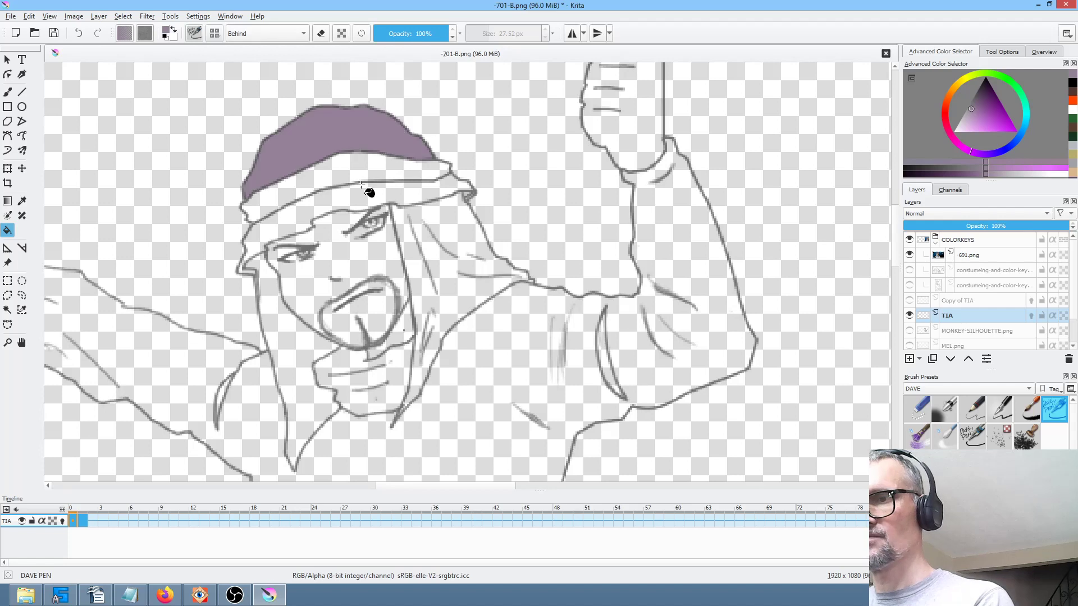
click(371, 193)
click(460, 229)
click(289, 349)
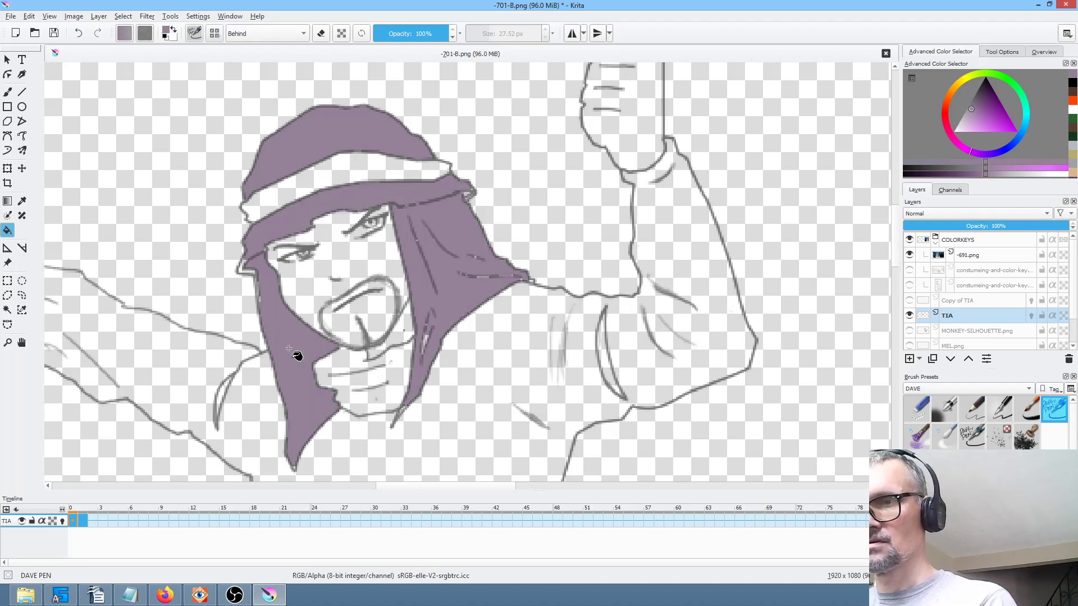
Sample the dark purple headband color from the reference image and fill the sketched figure's headband with it.
scroll(724, 274, down, 3)
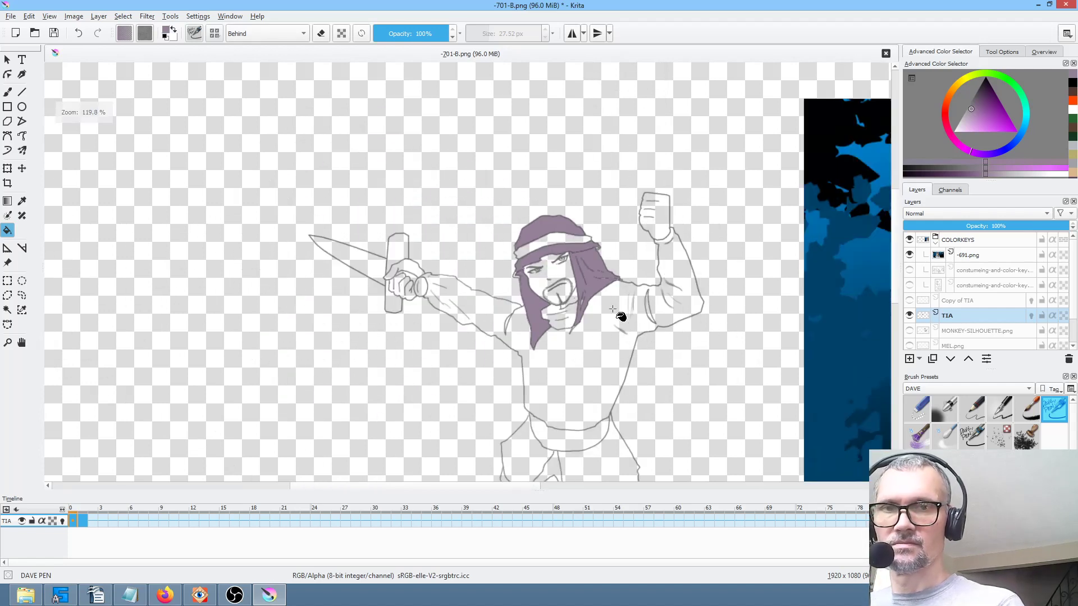
scroll(613, 351, up, 5)
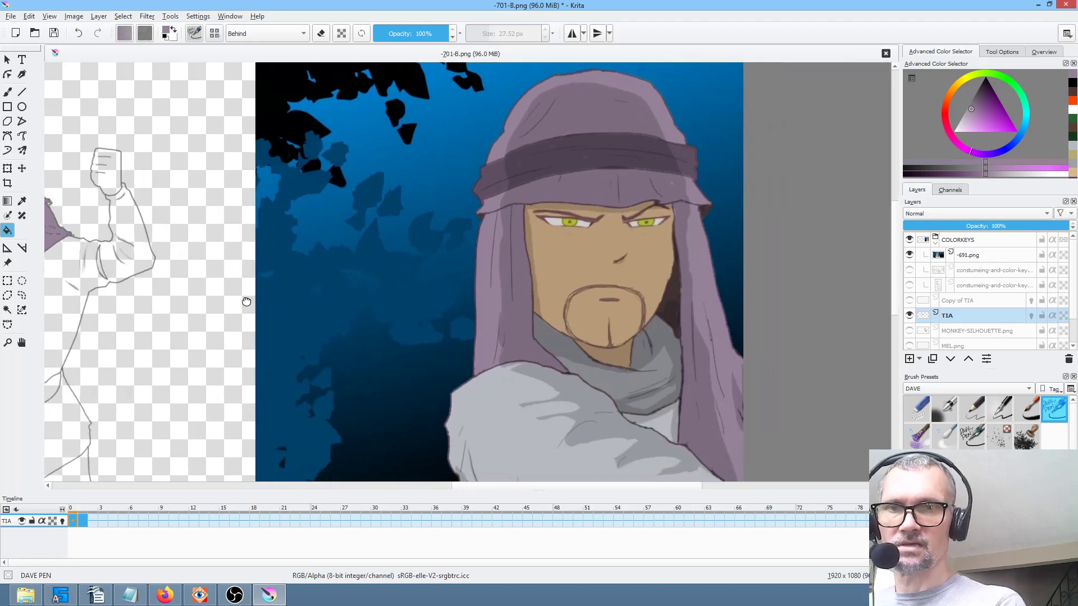
drag(247, 302, 254, 291)
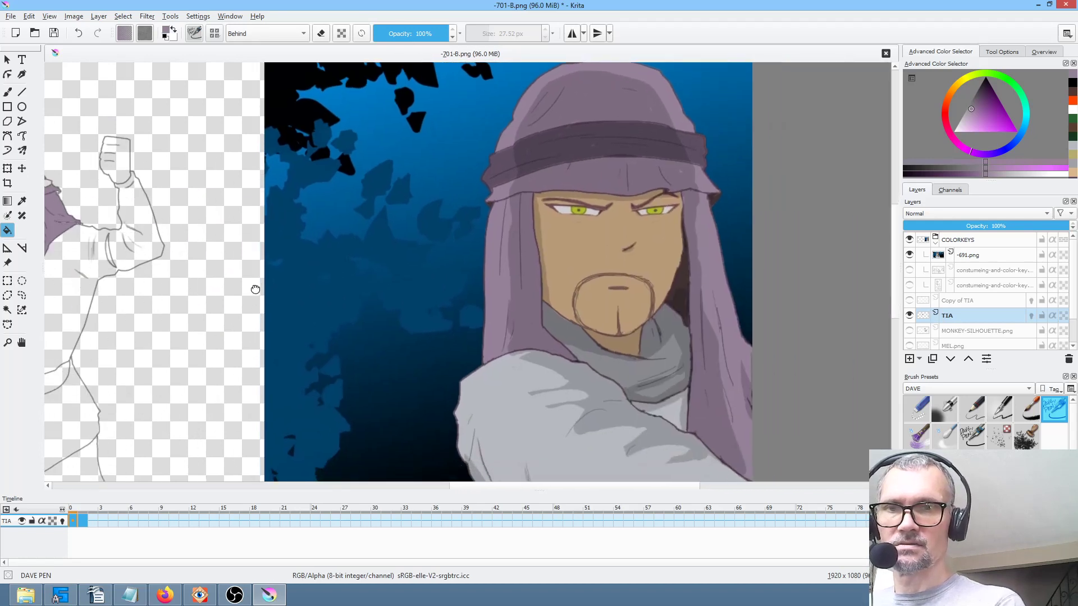
scroll(703, 243, down, 3)
scroll(584, 172, up, 6)
scroll(609, 166, down, 1)
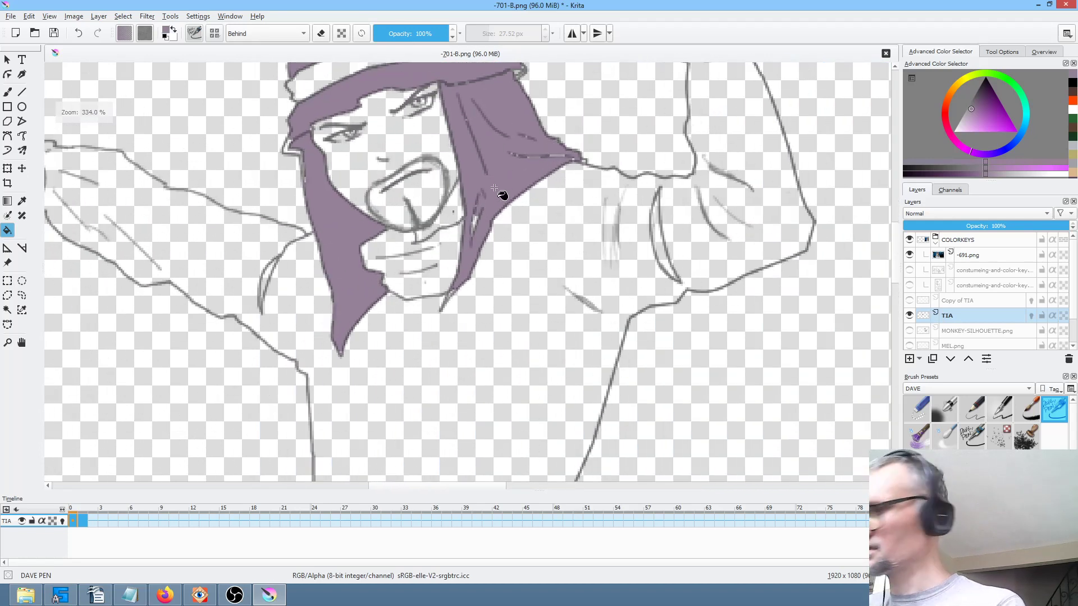
scroll(560, 247, down, 2)
drag(490, 298, 325, 210)
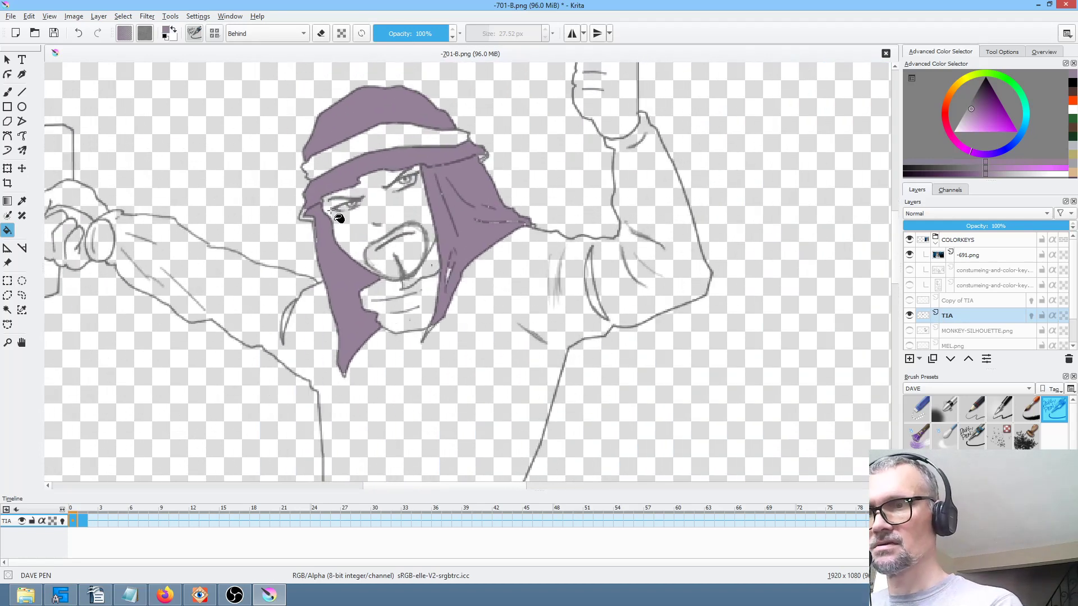
scroll(738, 257, down, 1)
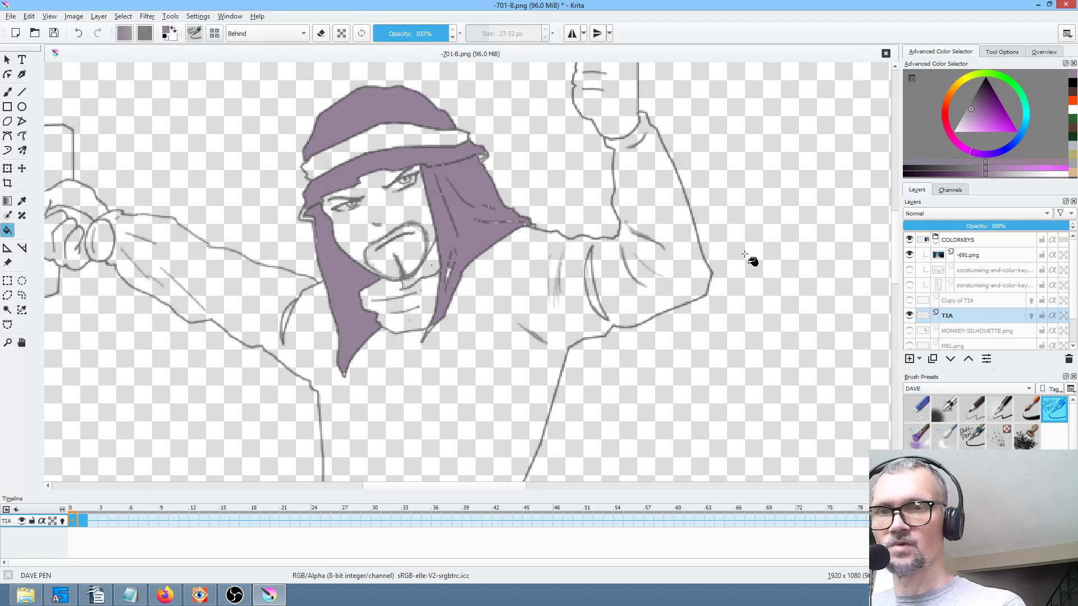
drag(738, 257, 351, 377)
scroll(216, 289, up, 4)
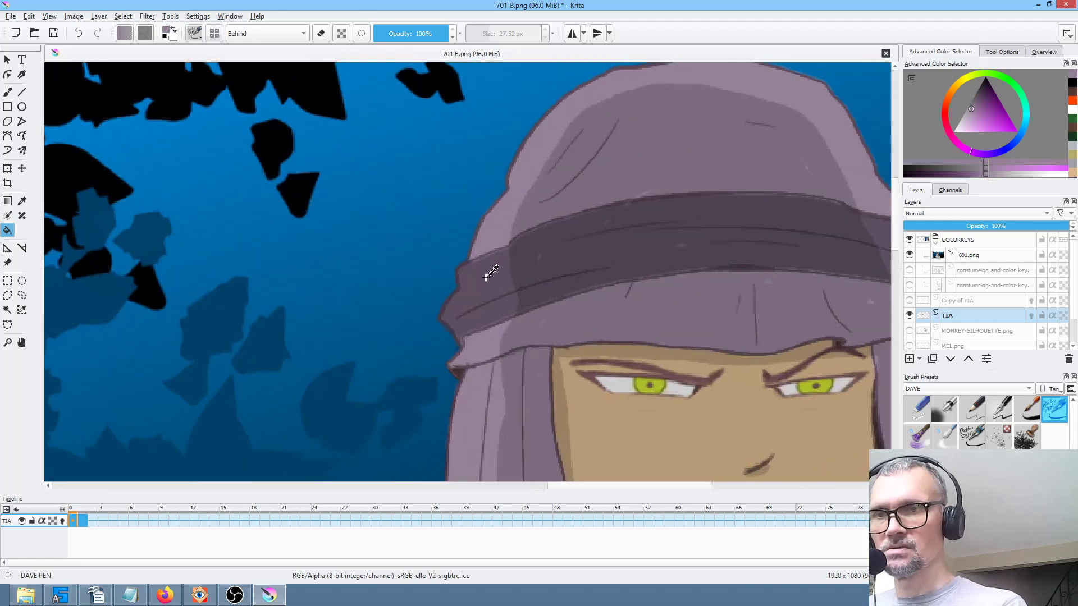
mouse_move(217, 344)
mouse_down()
mouse_move(661, 269)
mouse_move(802, 207)
mouse_up()
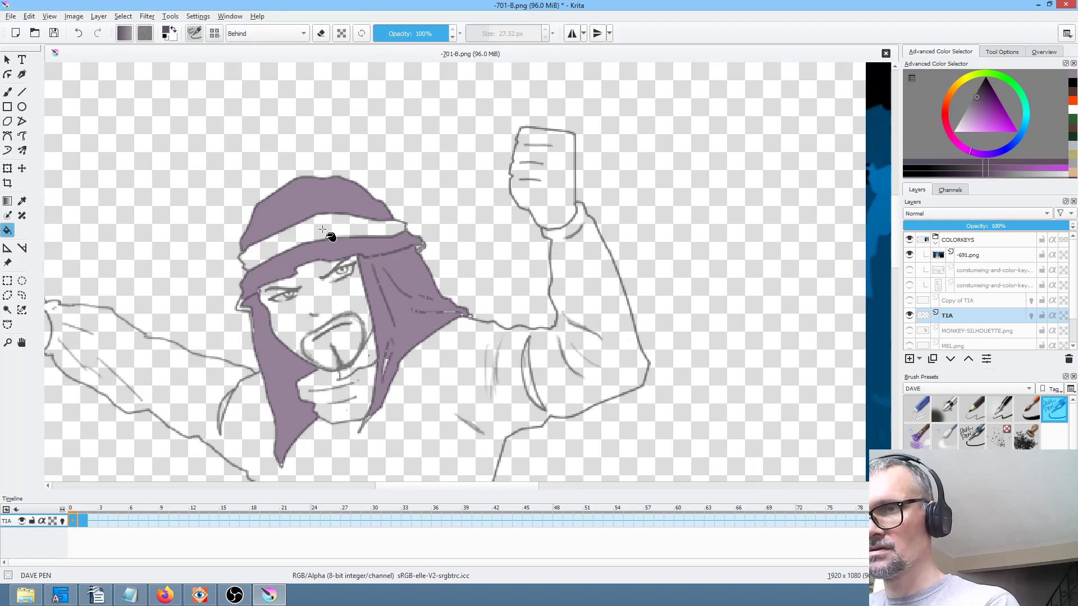
click(330, 233)
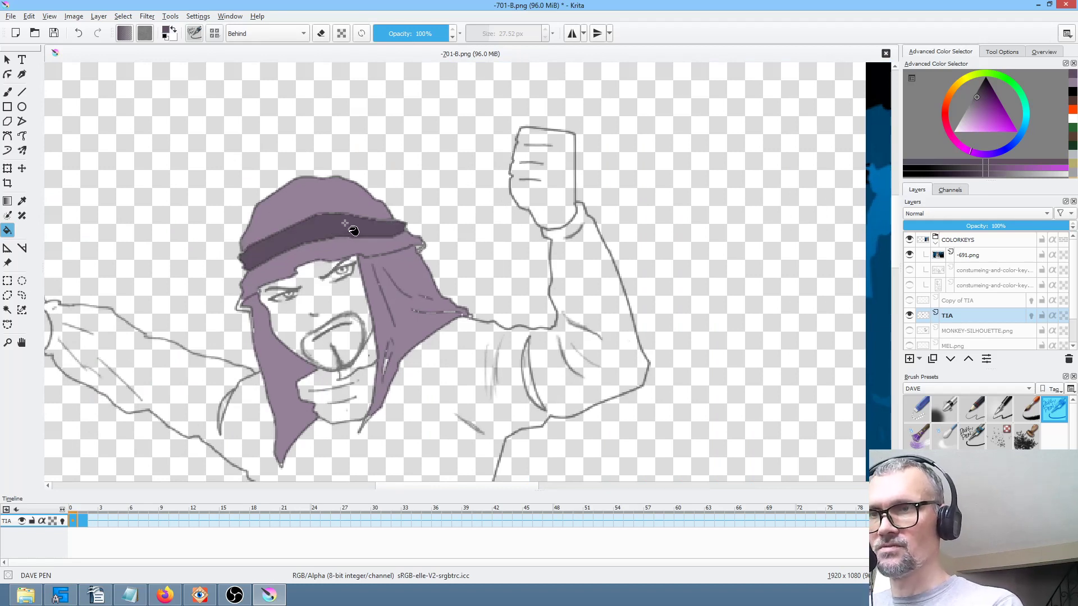
Show the upper costume and color-key layer in the COLORKEYS group, with its swatches beside the figure, and select it.
scroll(676, 281, down, 2)
drag(700, 310, 342, 276)
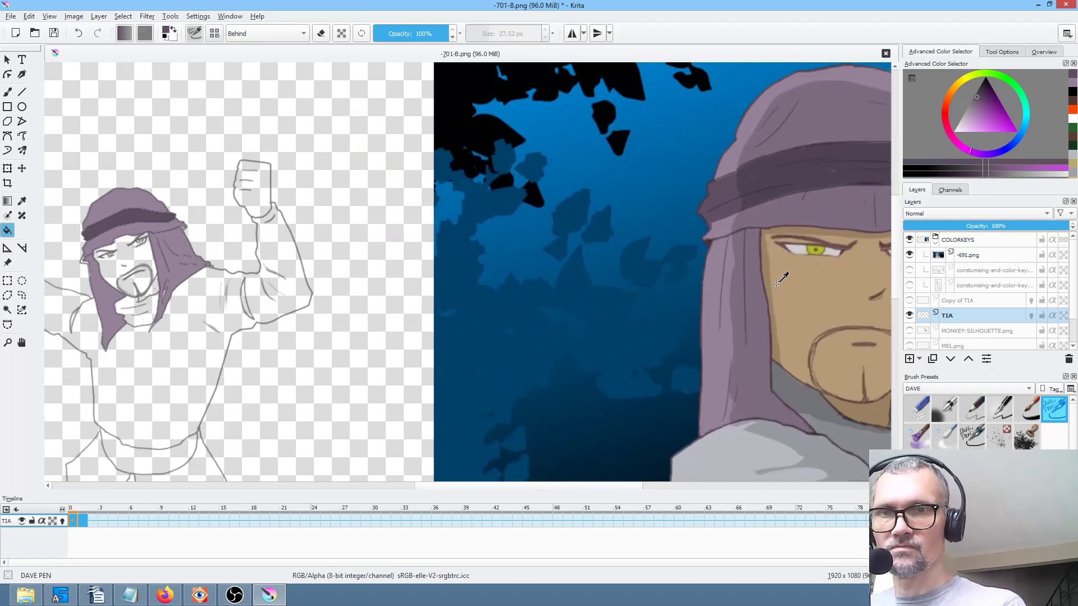
drag(441, 303, 584, 275)
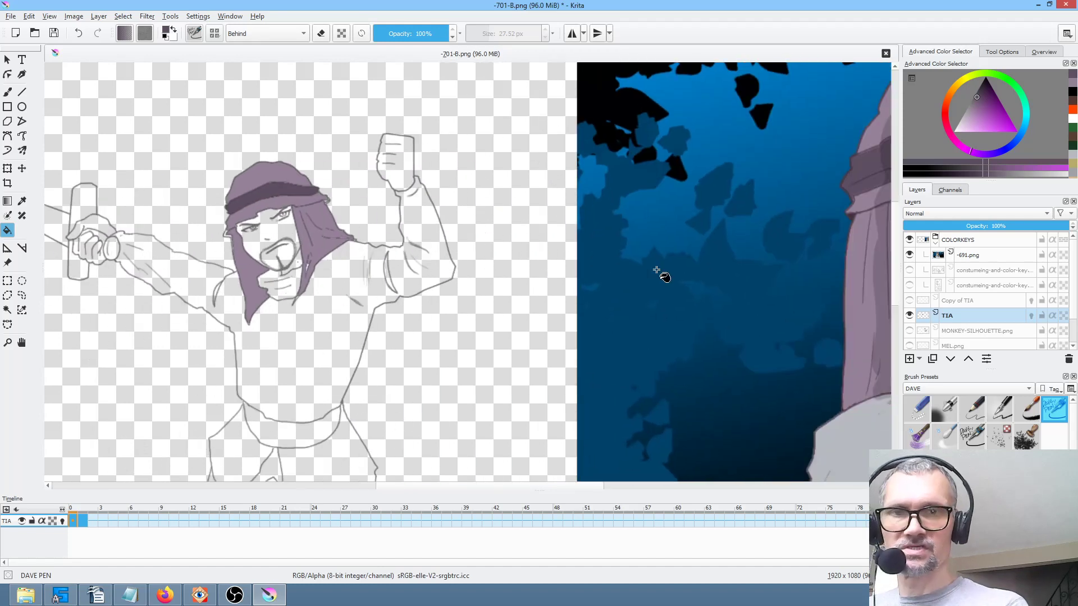
click(909, 271)
drag(643, 276, 452, 259)
click(1021, 272)
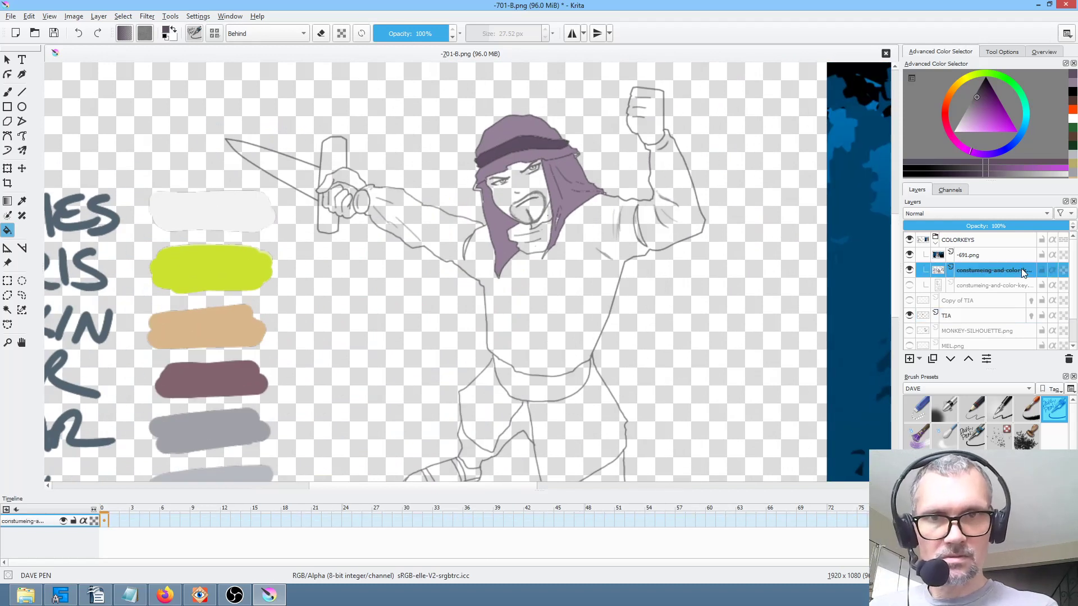
click(909, 270)
click(909, 285)
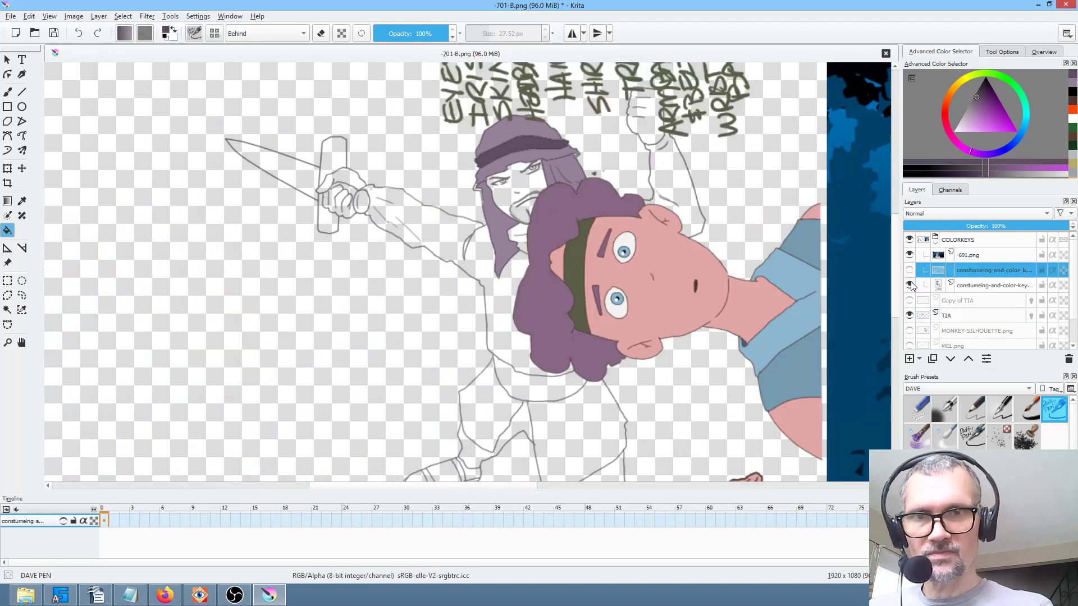
click(909, 285)
click(909, 270)
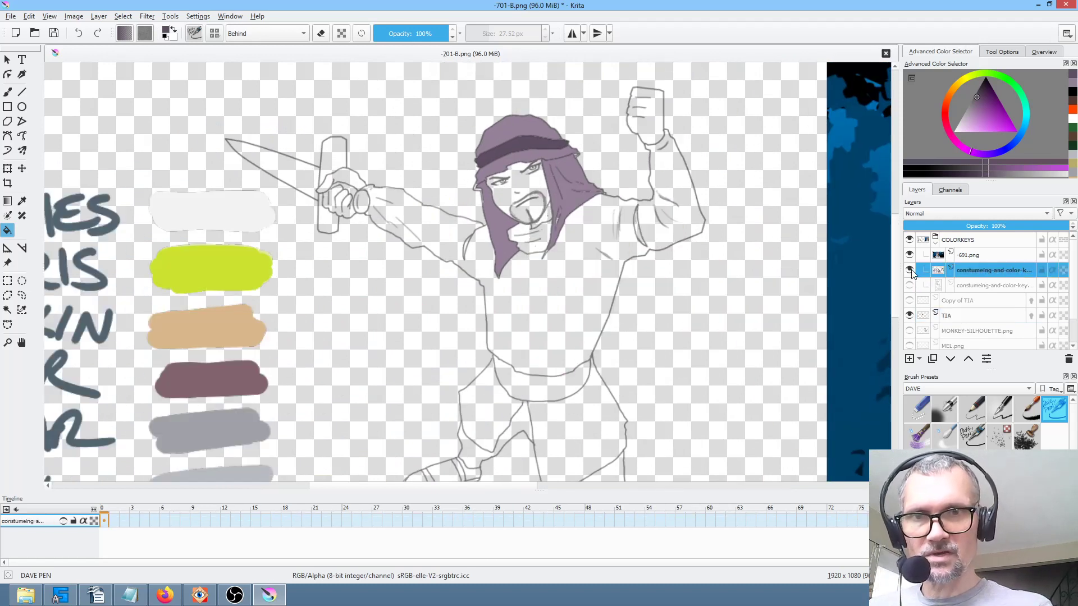
Sample the tan skin swatch from the color key and make the TIA layer active again.
ctrl+click(227, 319)
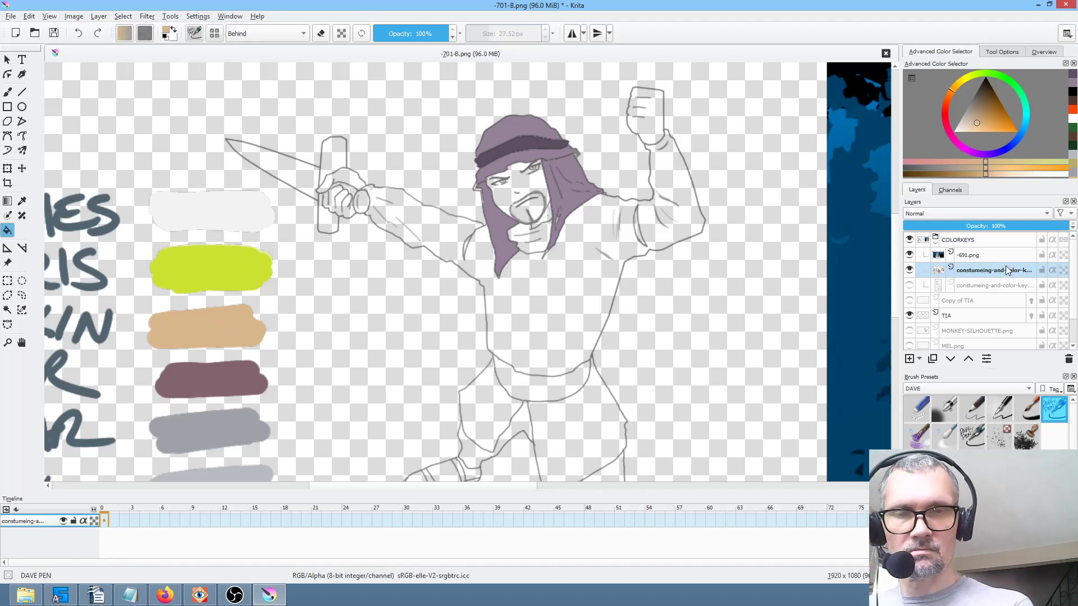
click(976, 316)
click(909, 315)
click(909, 316)
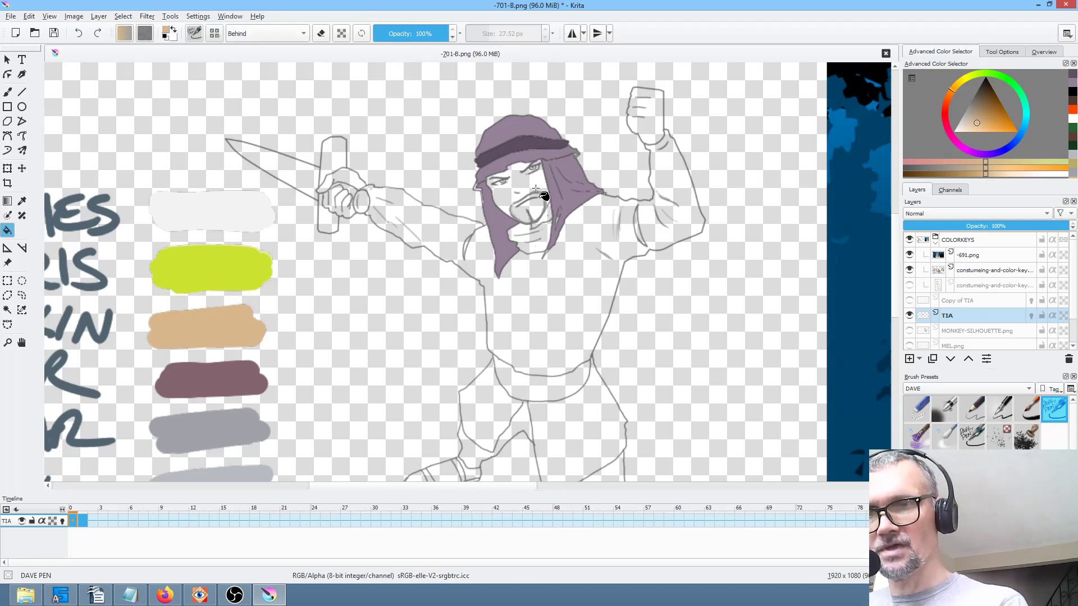
Brush tan skin color across the cheeks and nose, and fill the rest of the face and the forehead with it.
scroll(539, 194, up, 6)
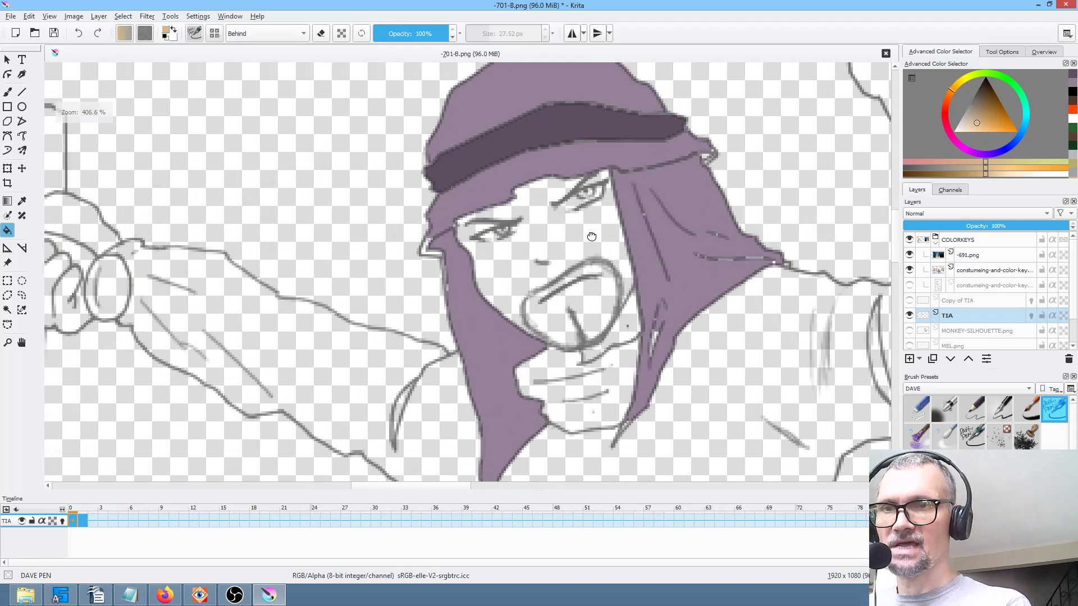
key(b)
mouse_move(533, 213)
mouse_down()
mouse_move(495, 249)
mouse_move(467, 253)
mouse_move(508, 233)
mouse_up()
mouse_move(582, 222)
mouse_down()
mouse_move(553, 205)
mouse_move(596, 212)
mouse_move(616, 201)
mouse_up()
key(f)
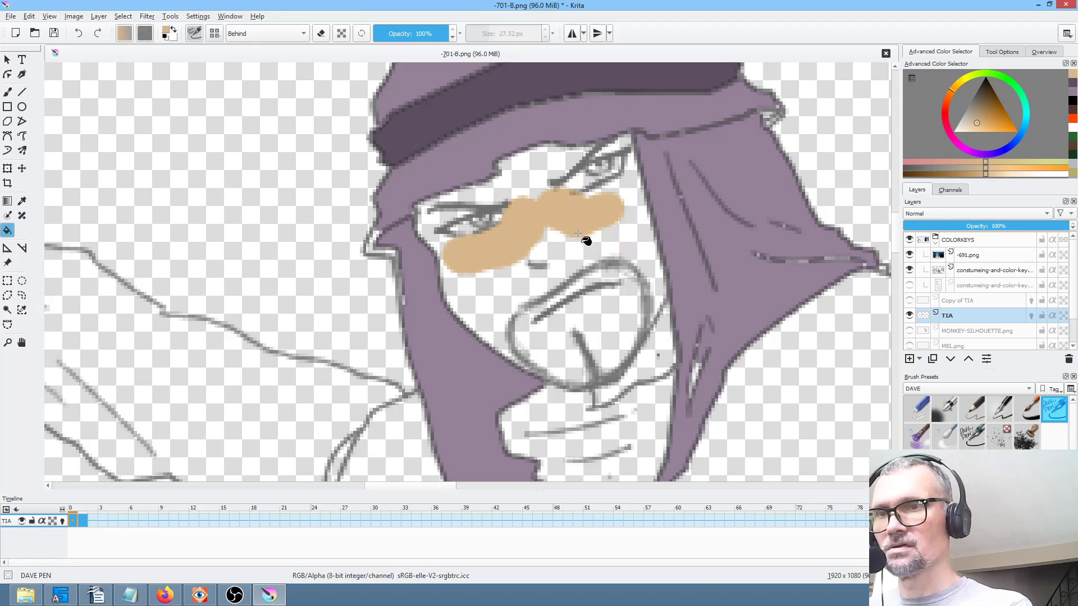
click(556, 253)
click(547, 178)
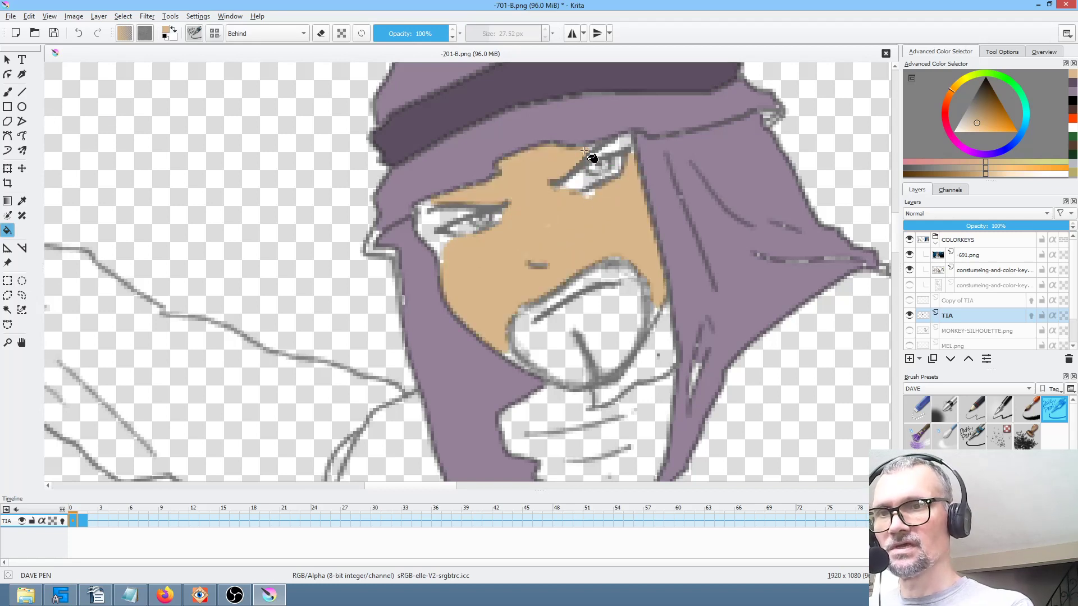
Reduce the brush to 6.87 px and paint the remaining skin gaps around the eyes, mouth, beard and chin in tan.
key(b)
key(bracketleft)
key(bracketleft)
key(bracketleft)
key(bracketleft)
key(bracketleft)
key(bracketleft)
key(bracketright)
key(bracketright)
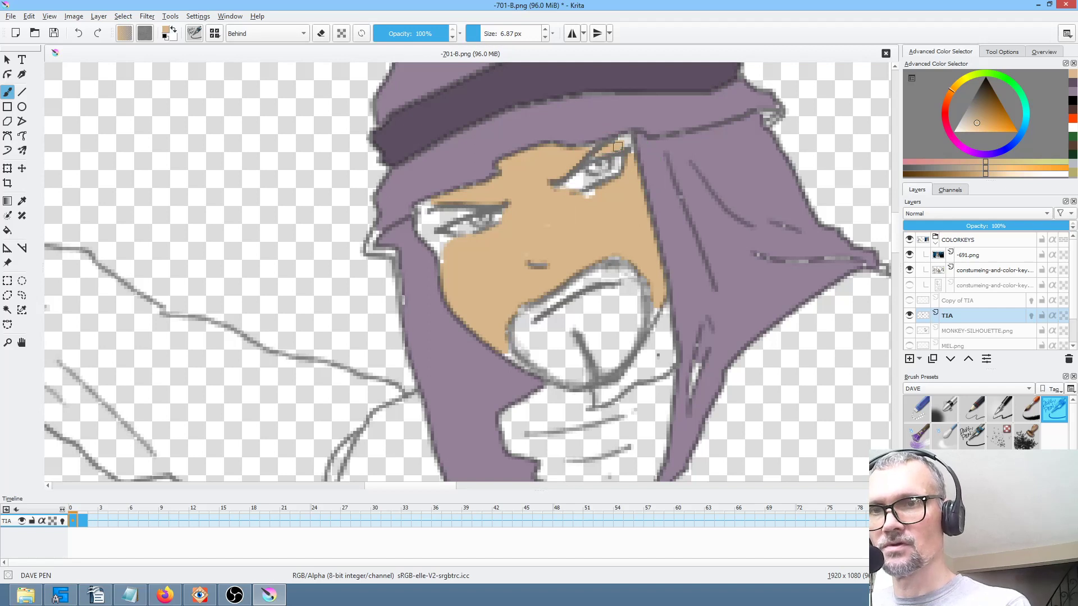
drag(587, 194, 610, 191)
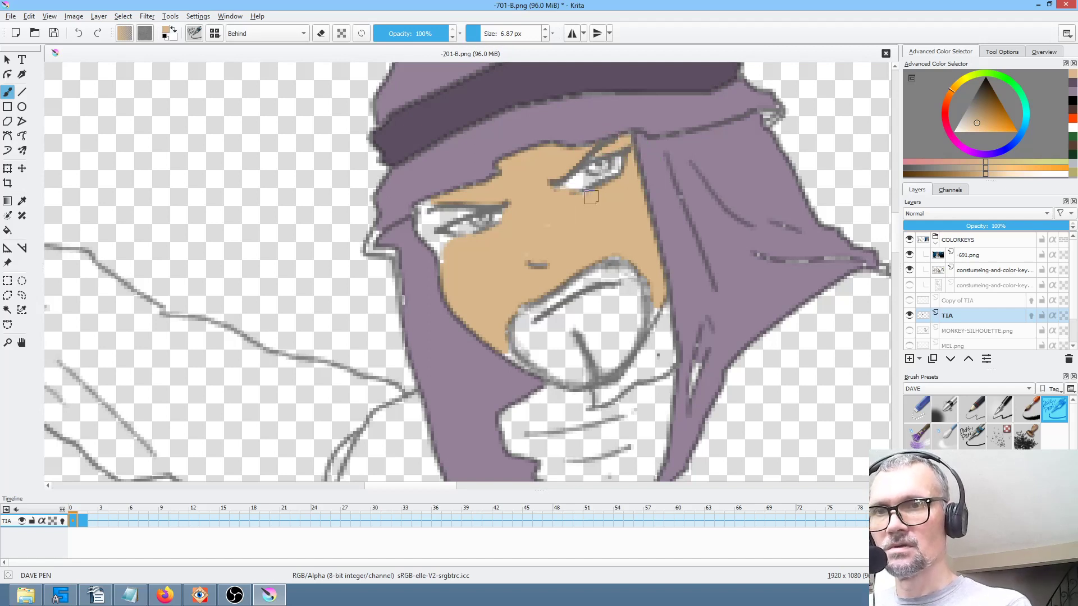
mouse_move(462, 206)
mouse_down()
mouse_move(433, 198)
mouse_move(416, 218)
mouse_move(451, 195)
mouse_move(448, 209)
mouse_move(423, 220)
mouse_move(445, 244)
mouse_up()
mouse_move(650, 284)
mouse_down()
mouse_move(644, 317)
mouse_move(654, 305)
mouse_move(675, 362)
mouse_move(605, 399)
mouse_move(599, 380)
mouse_move(651, 363)
mouse_move(672, 315)
mouse_move(608, 309)
mouse_move(637, 250)
mouse_move(506, 328)
mouse_move(520, 354)
mouse_move(580, 379)
mouse_move(627, 354)
mouse_move(609, 358)
mouse_move(632, 314)
mouse_move(571, 330)
mouse_move(551, 323)
mouse_move(560, 290)
mouse_move(541, 343)
mouse_move(567, 352)
mouse_move(525, 343)
mouse_move(583, 356)
mouse_up()
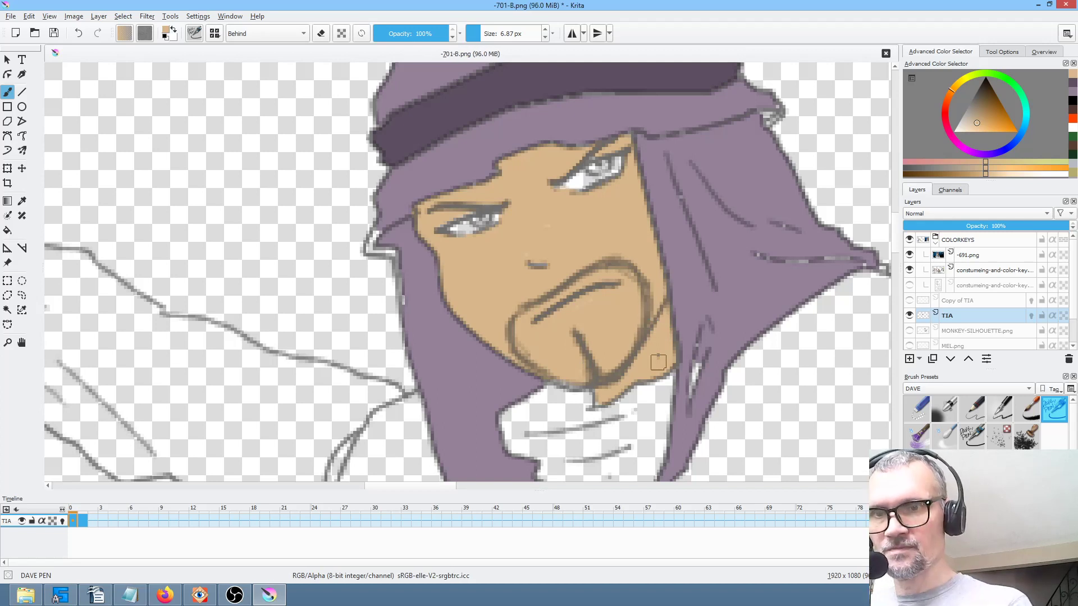
Sample the lime green iris swatch from the color key.
scroll(493, 310, down, 3)
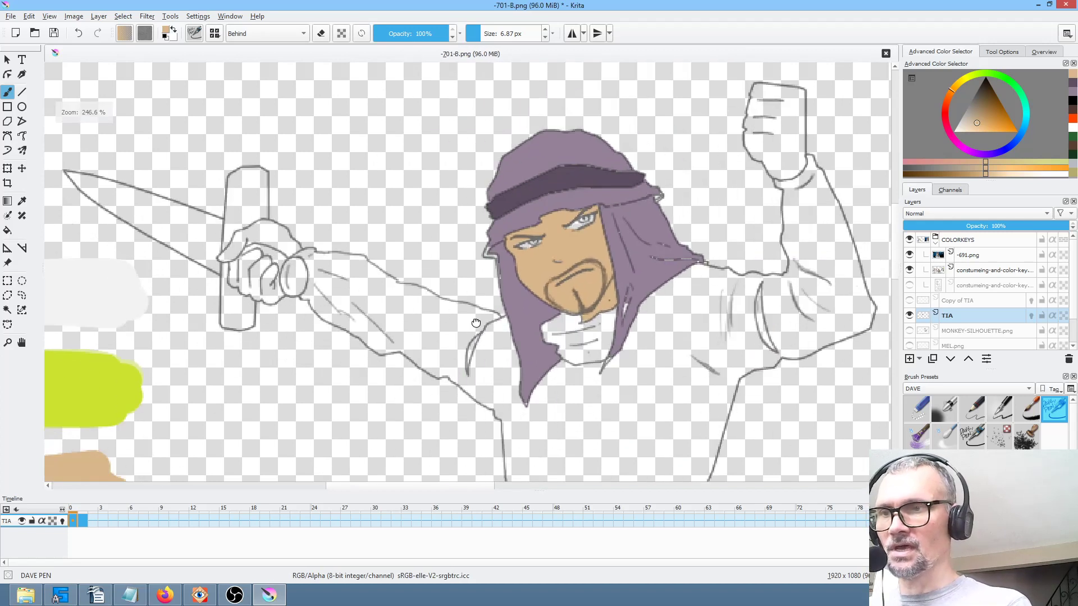
scroll(568, 300, left, 5)
ctrl+click(253, 377)
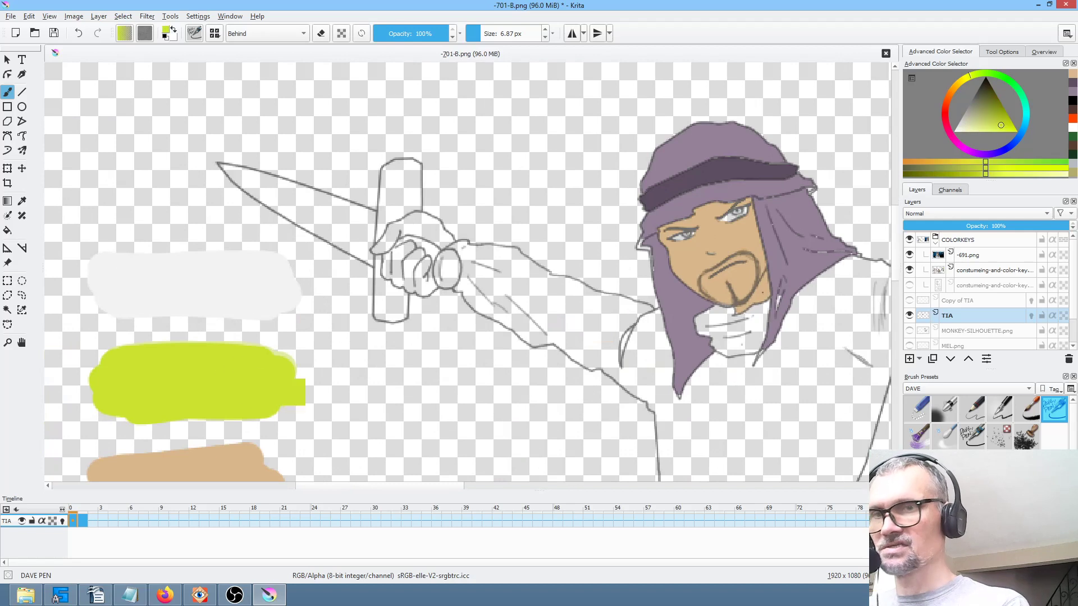
Paint the irises of both eyes lime green.
scroll(727, 226, up, 10)
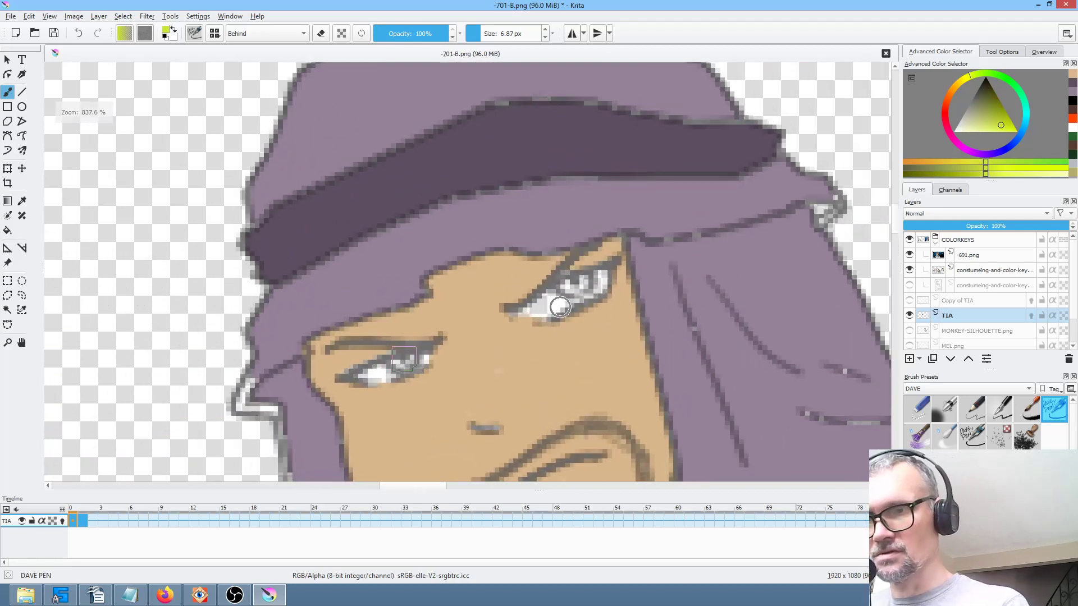
drag(403, 363, 415, 358)
drag(567, 284, 590, 279)
scroll(369, 355, down, 3)
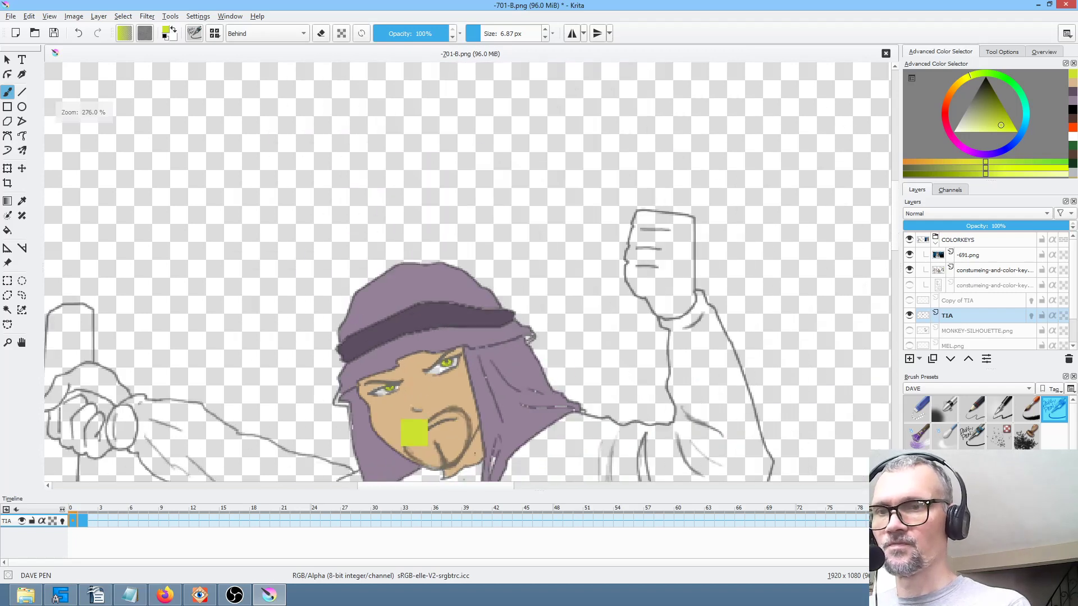
Sample the off-white eyes swatch from the color key and paint the whites of both eyes.
drag(369, 356, 693, 249)
ctrl+click(221, 258)
drag(233, 262, 64, 279)
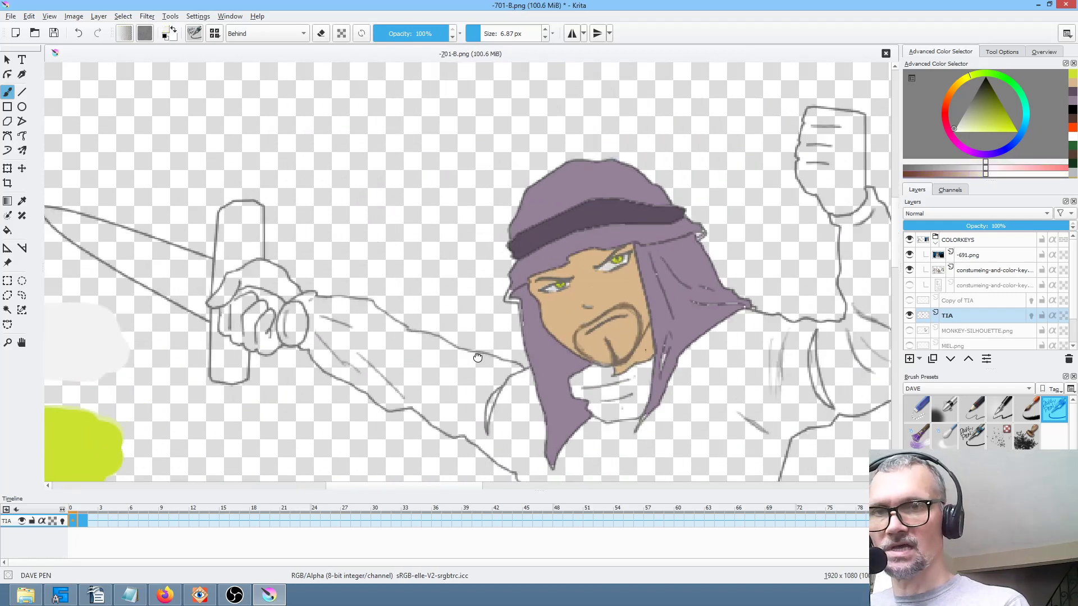
scroll(556, 253, up, 4)
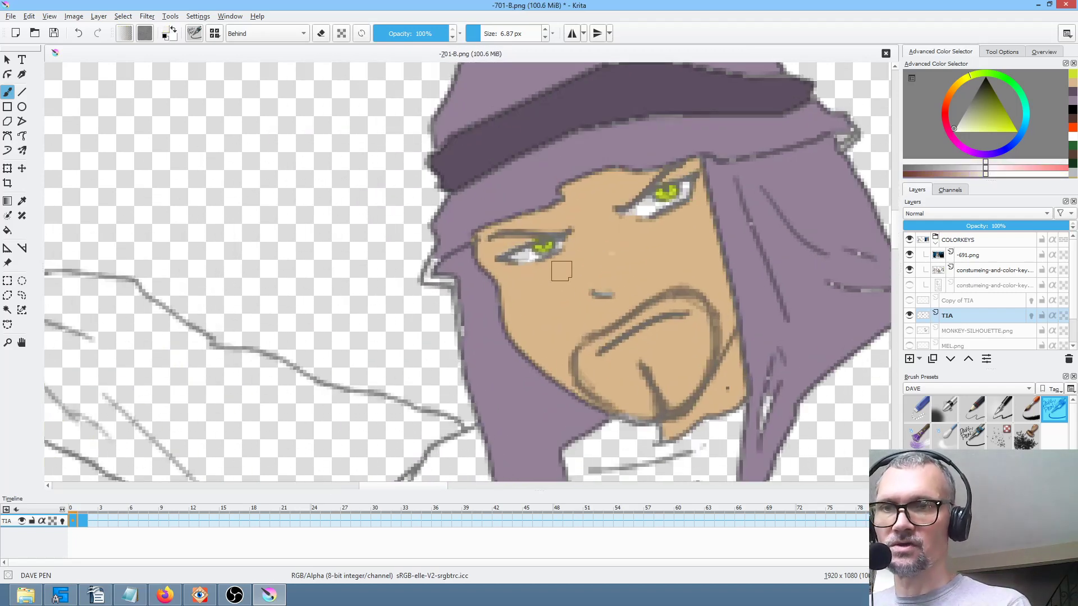
drag(542, 251, 594, 225)
Enlarge the brush to 11.22 px, paint the remaining gaps in the headscarf with its sampled purple, and sample the headband's dark purple.
ctrl+click(651, 247)
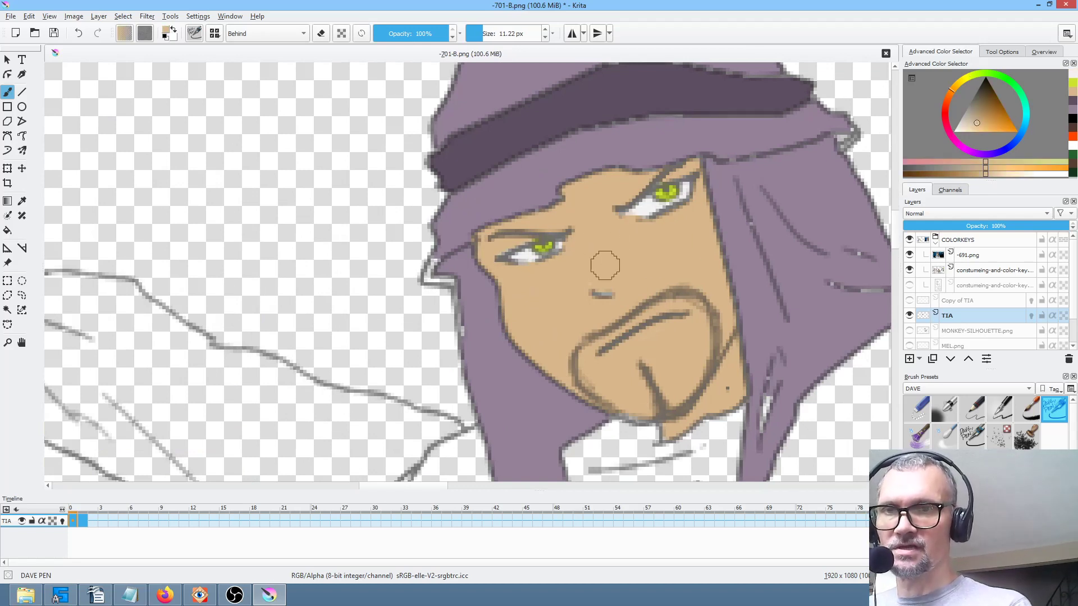
ctrl+click(831, 259)
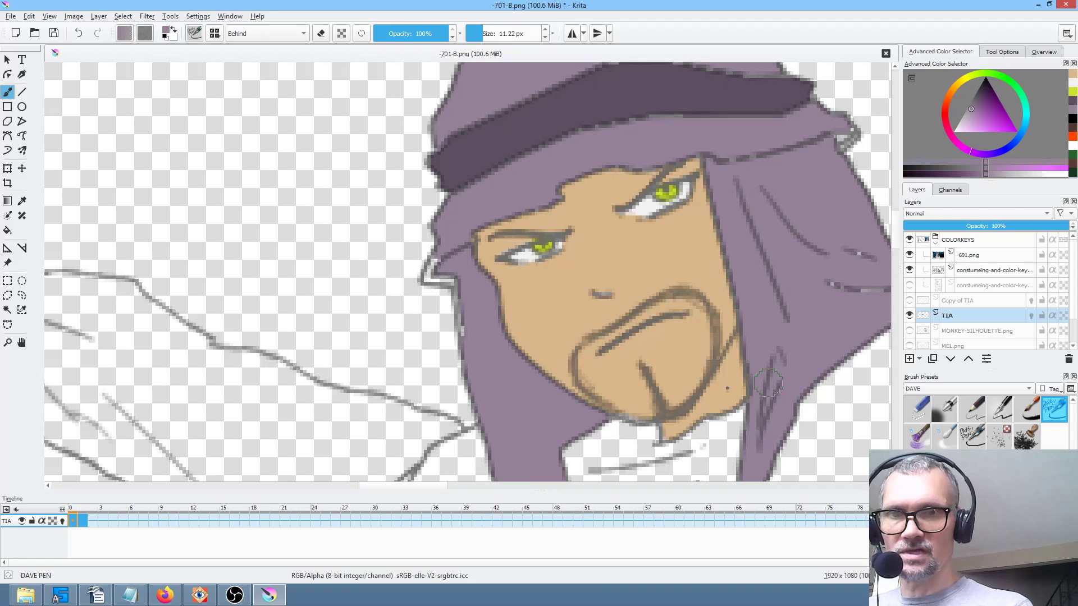
drag(816, 343, 656, 393)
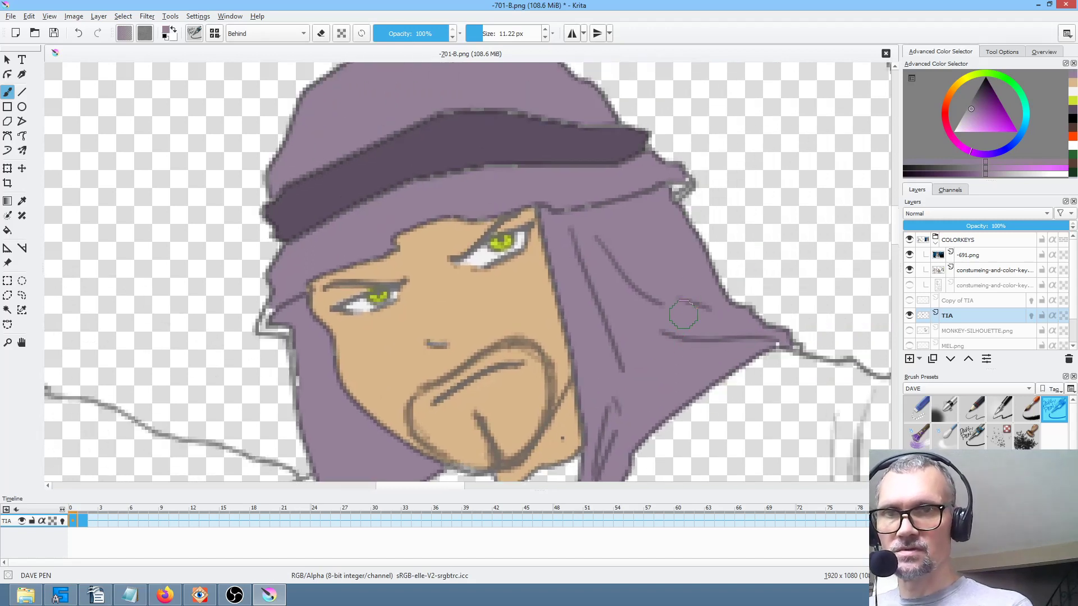
drag(671, 187, 681, 192)
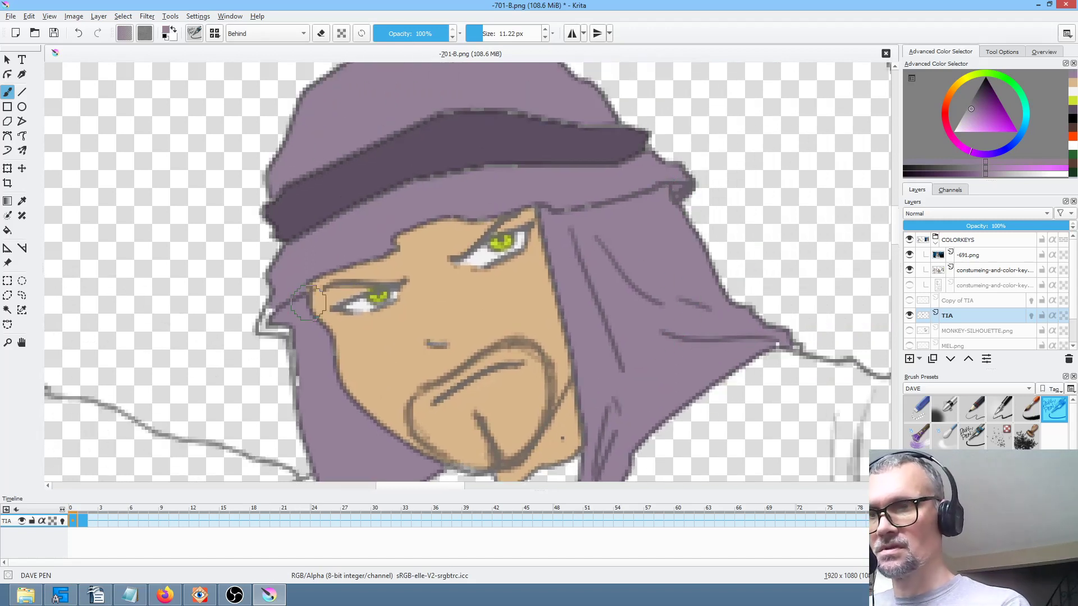
mouse_move(281, 308)
mouse_down()
mouse_move(269, 329)
mouse_move(303, 394)
mouse_up()
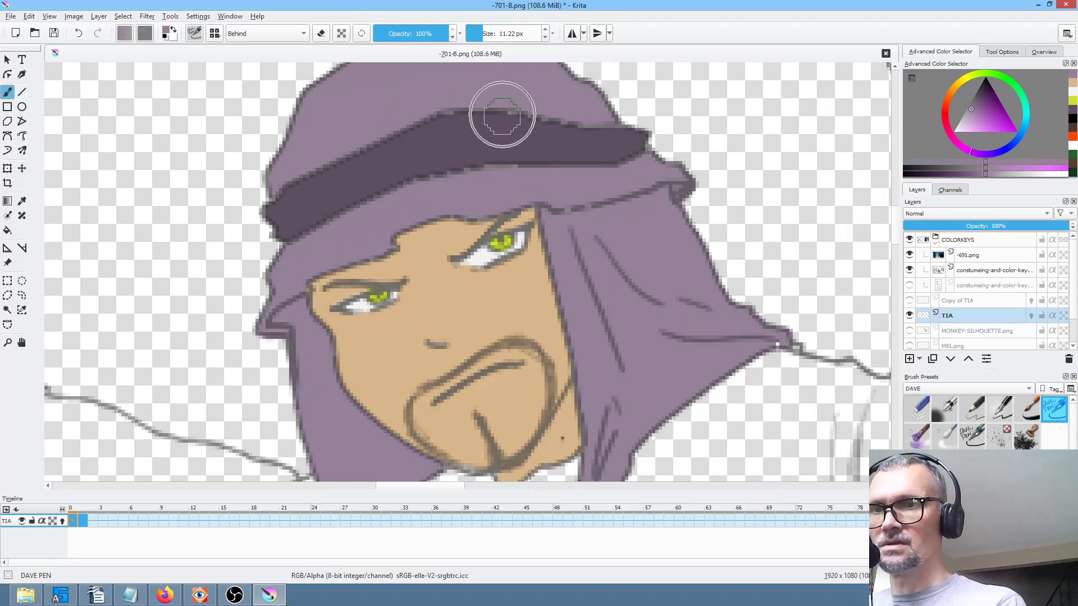
ctrl+click(457, 132)
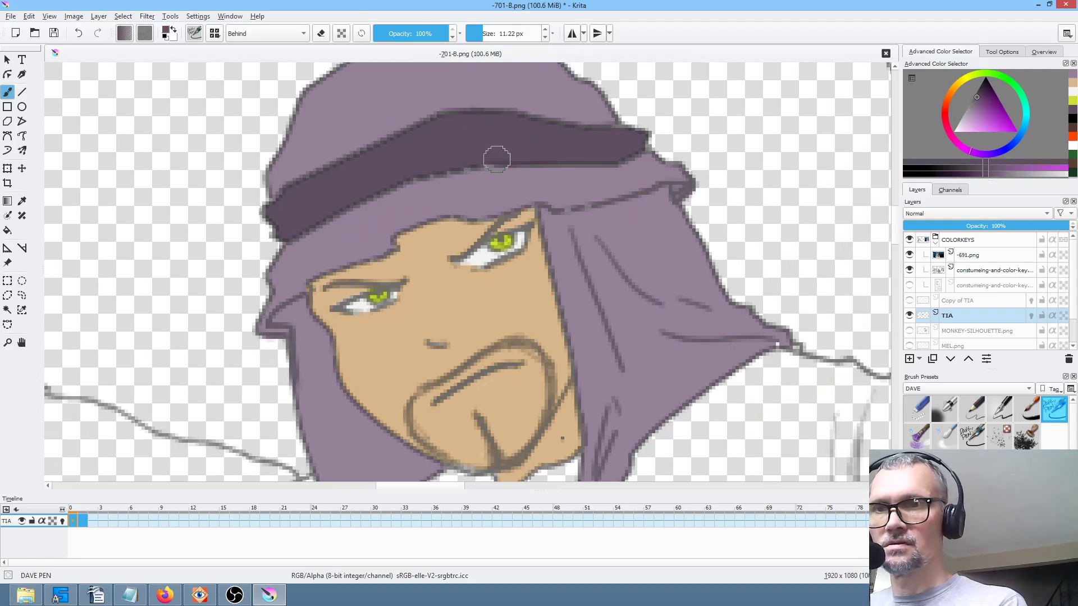
Sample the grey collar swatch from the color key and paint the collar below the character's chin with it.
scroll(674, 331, down, 3)
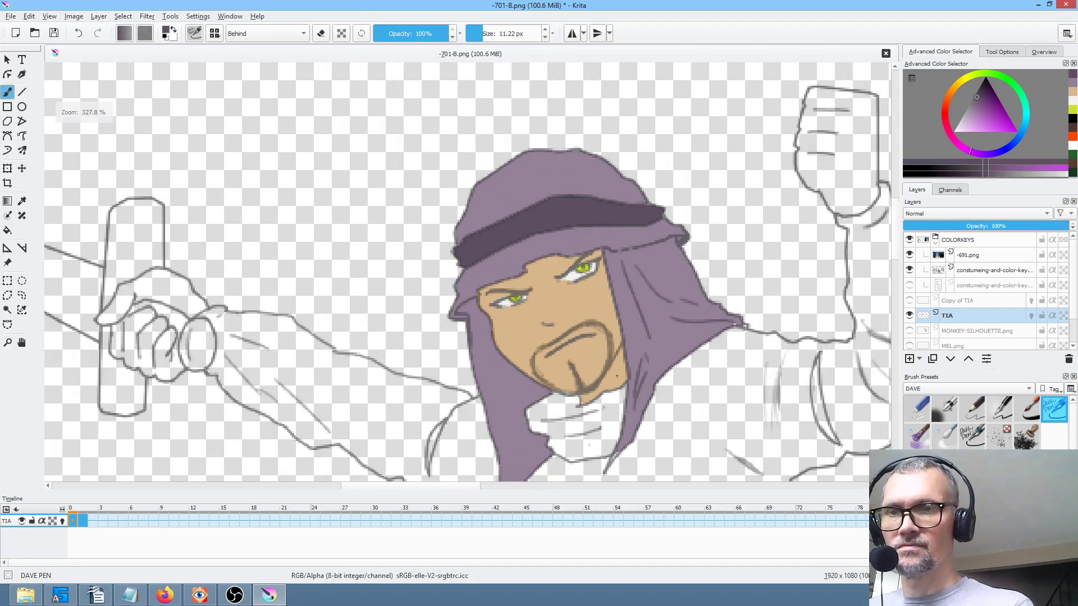
drag(688, 330, 595, 242)
mouse_move(825, 314)
mouse_down()
mouse_move(353, 320)
mouse_move(576, 315)
mouse_move(841, 264)
mouse_up()
scroll(576, 314, down, 2)
scroll(505, 336, down, 3)
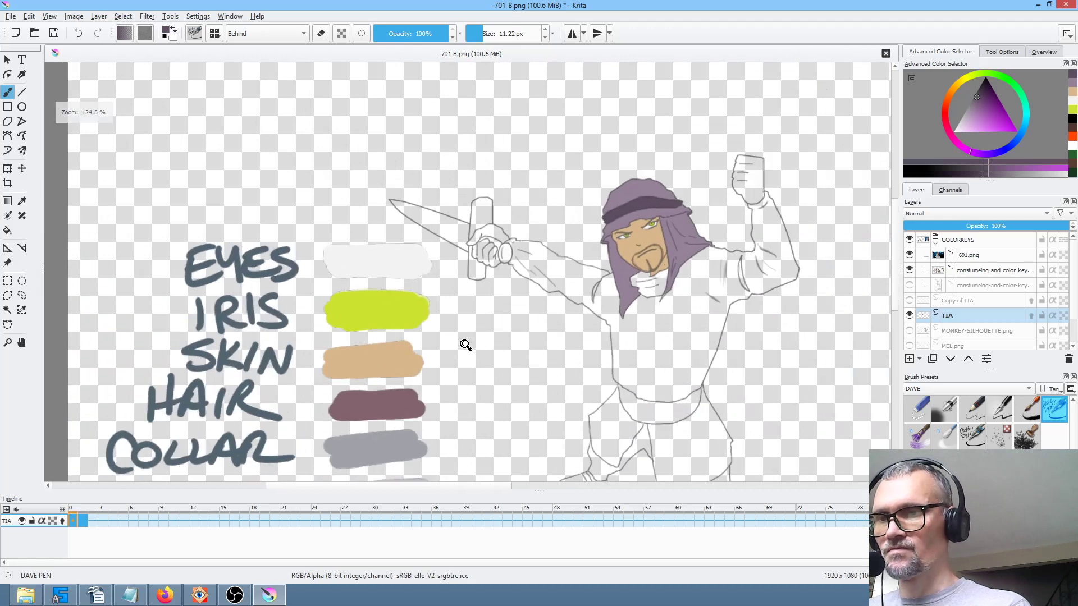
drag(472, 336, 416, 303)
ctrl+click(348, 443)
drag(348, 444, 300, 443)
scroll(455, 318, up, 1)
scroll(456, 318, up, 6)
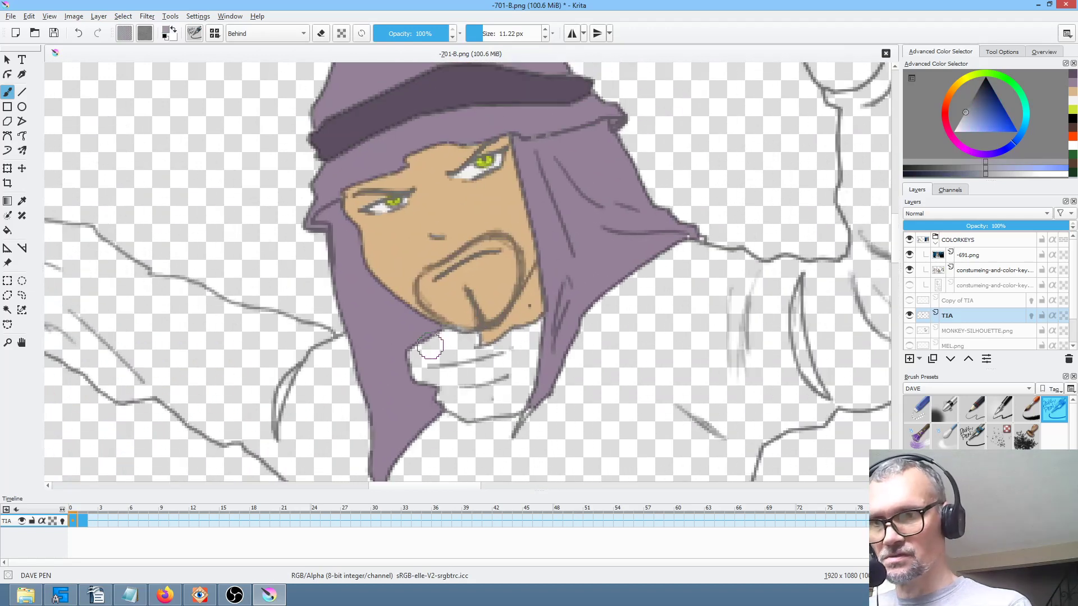
mouse_move(440, 395)
mouse_down()
mouse_move(488, 414)
mouse_move(519, 403)
mouse_move(542, 354)
mouse_move(520, 334)
mouse_move(460, 359)
mouse_move(463, 345)
mouse_move(418, 352)
mouse_move(422, 392)
mouse_up()
mouse_move(462, 342)
mouse_down()
mouse_move(457, 333)
mouse_move(429, 373)
mouse_move(471, 373)
mouse_move(444, 387)
mouse_move(510, 376)
mouse_move(483, 376)
mouse_move(482, 362)
mouse_move(515, 362)
mouse_up()
Sample the tan skin swatch from the color key and fill the raised fist and the sword-holding hand with it.
scroll(514, 363, down, 4)
drag(554, 327, 553, 185)
drag(551, 240, 635, 257)
ctrl+click(210, 356)
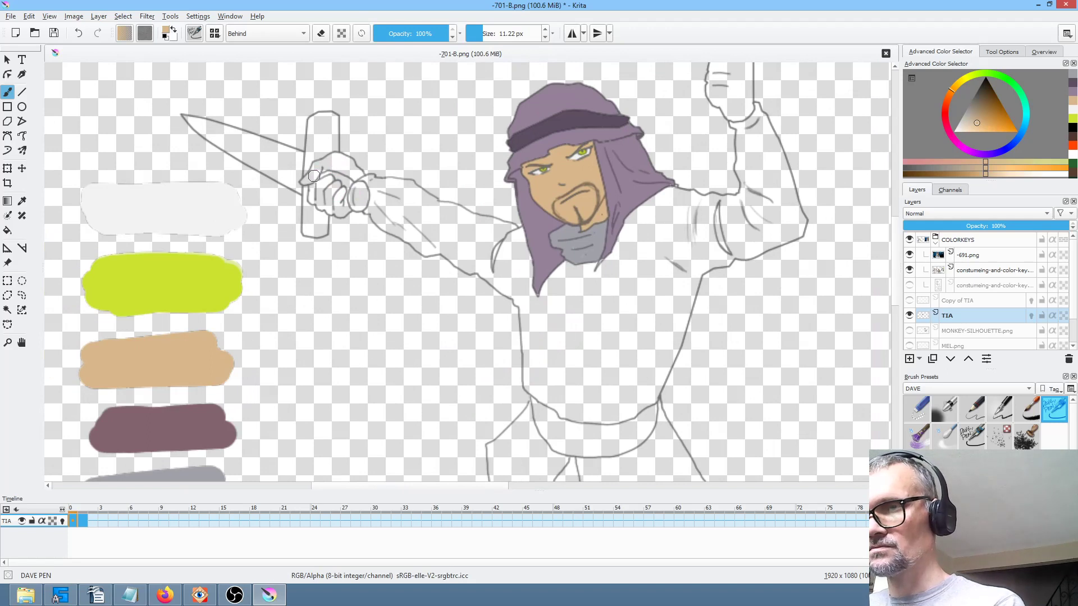
drag(423, 239, 372, 320)
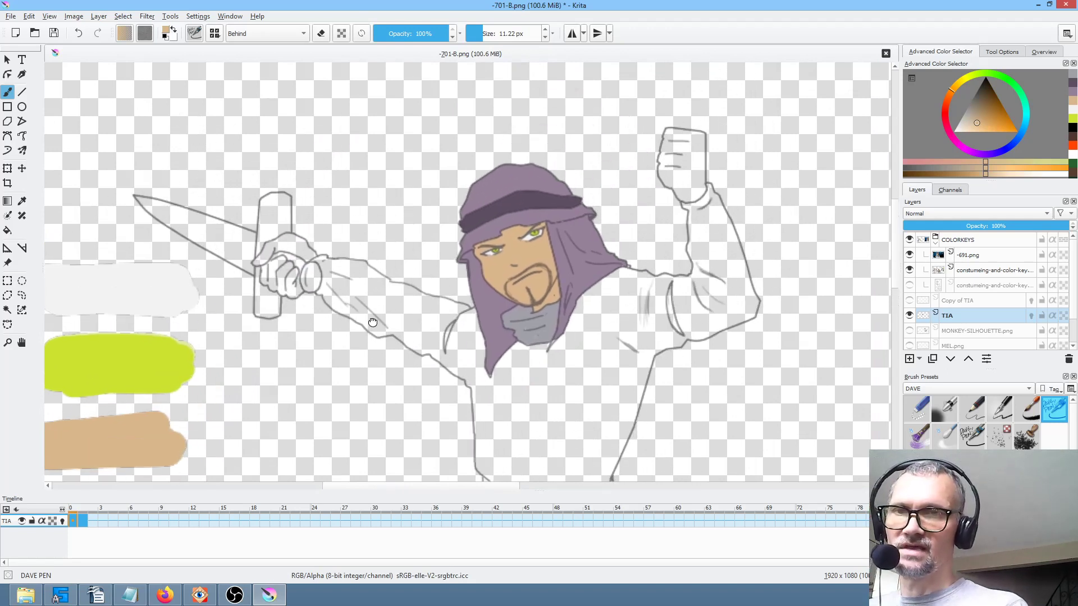
key(f)
click(696, 181)
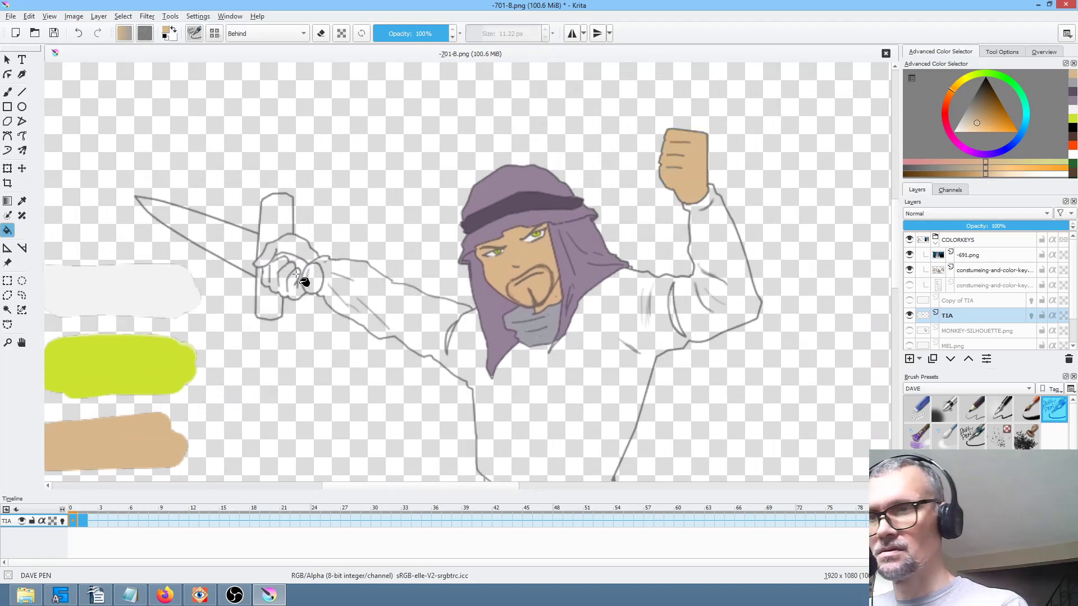
click(282, 284)
click(300, 247)
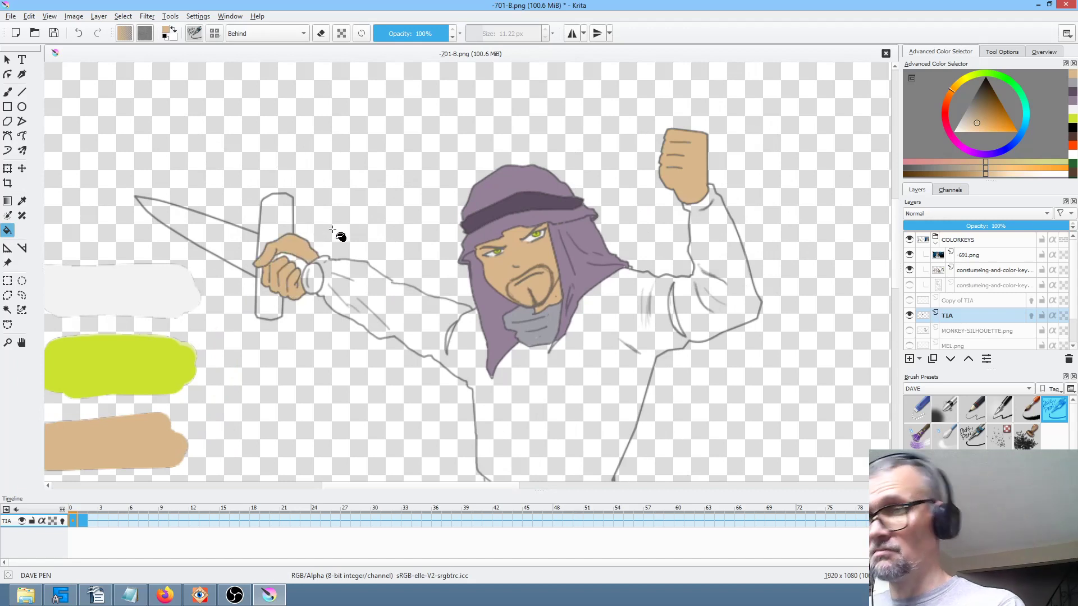
Sample the light bluish-grey cloak swatch, brush a dividing stroke along the middle of the sword blade, and fill the blade's lower half.
mouse_move(330, 295)
mouse_down()
mouse_move(499, 182)
mouse_move(502, 153)
mouse_move(501, 228)
mouse_move(378, 378)
mouse_move(397, 233)
mouse_move(357, 384)
mouse_up()
ctrl+click(347, 383)
drag(465, 227, 418, 467)
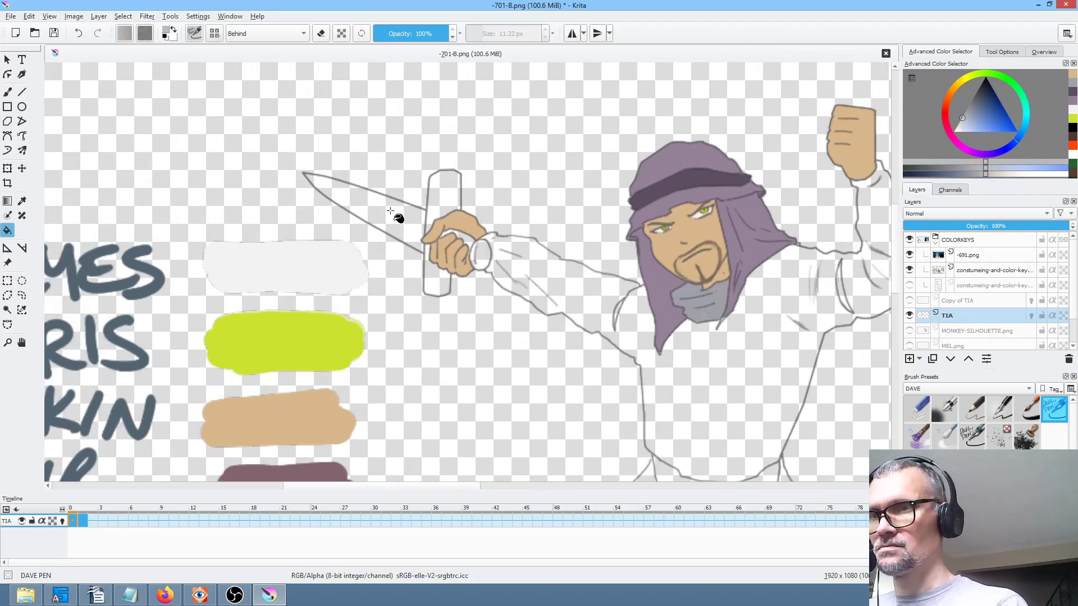
key(b)
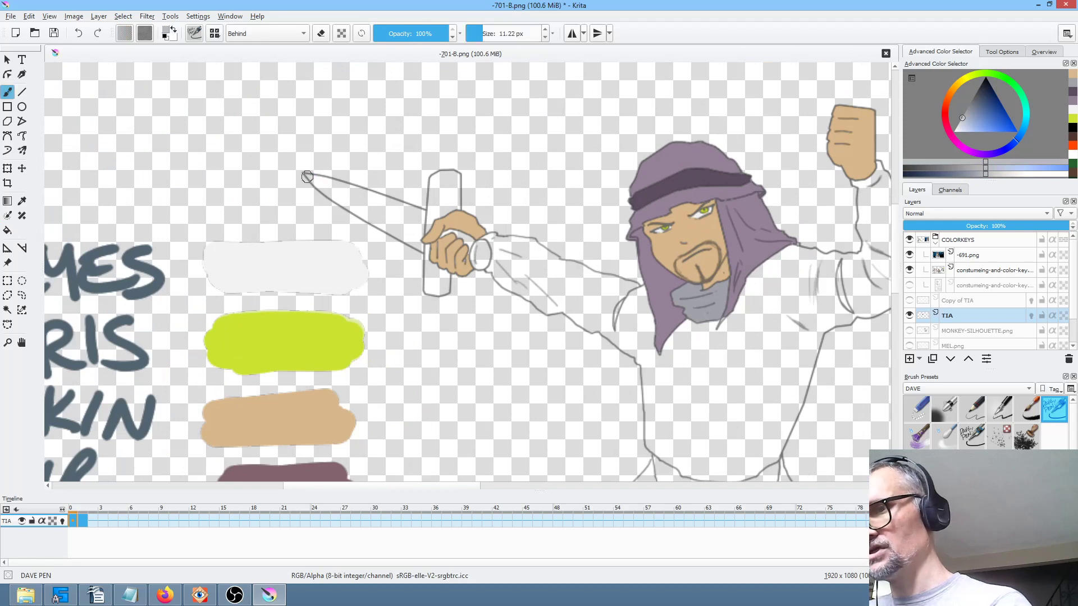
drag(319, 184, 403, 227)
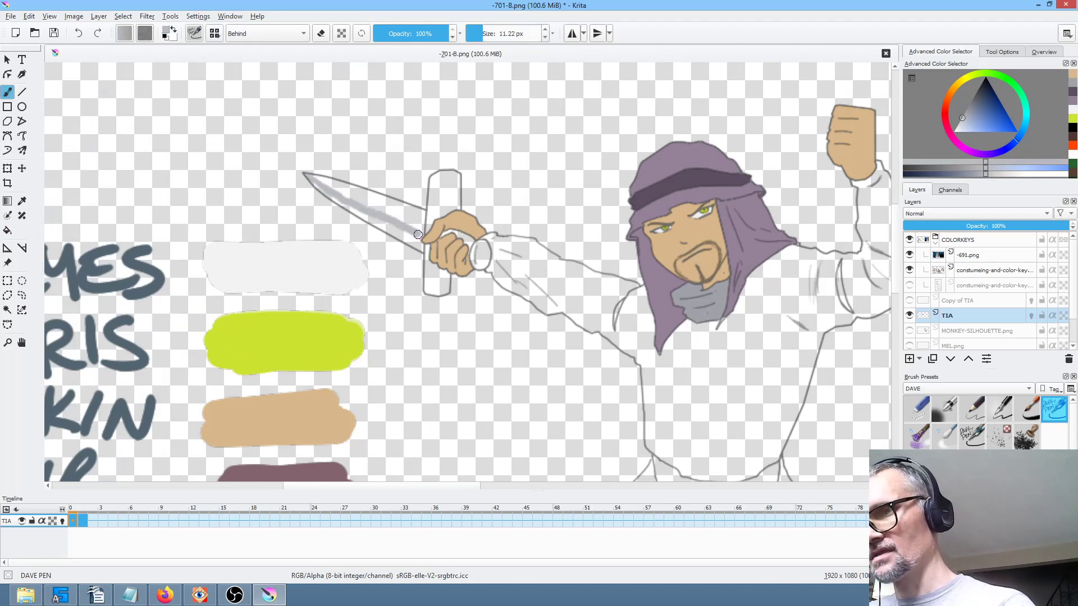
key(f)
click(420, 241)
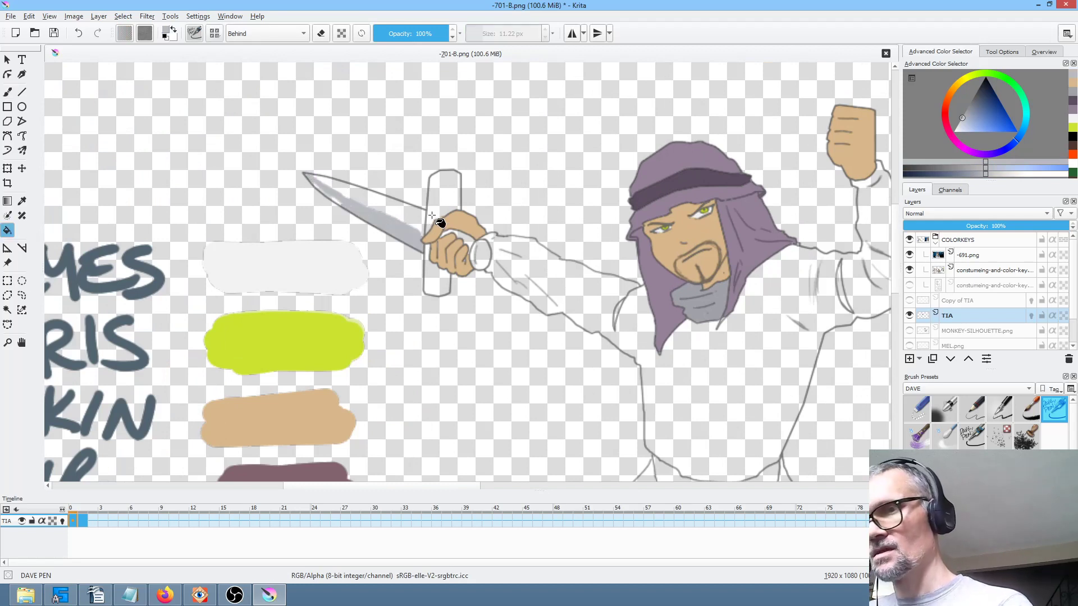
Choose a lighter grey and fill the upper half of the sword blade with it.
key(b)
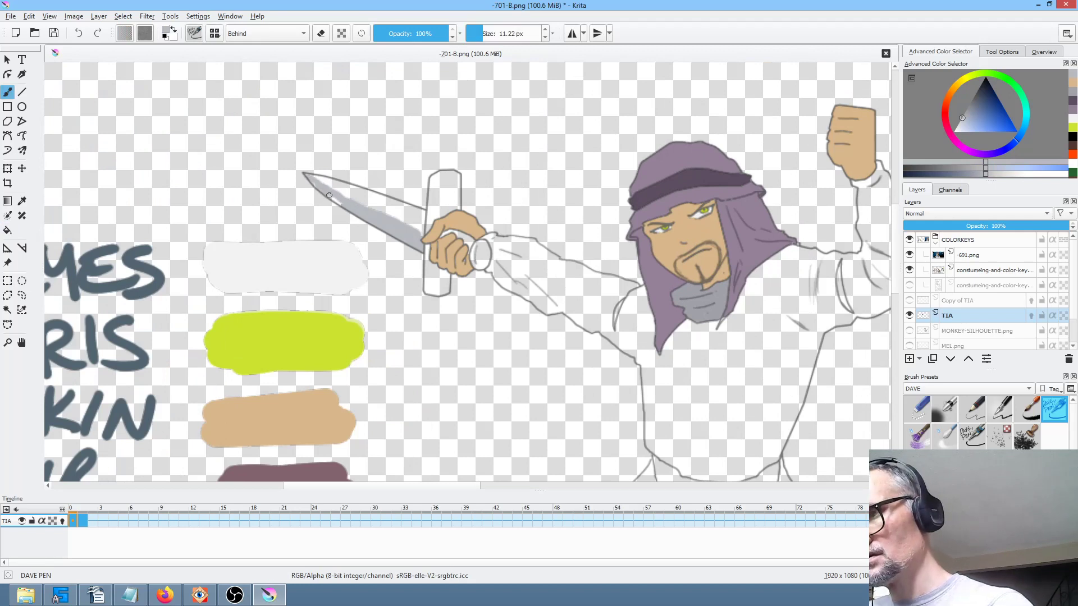
click(958, 122)
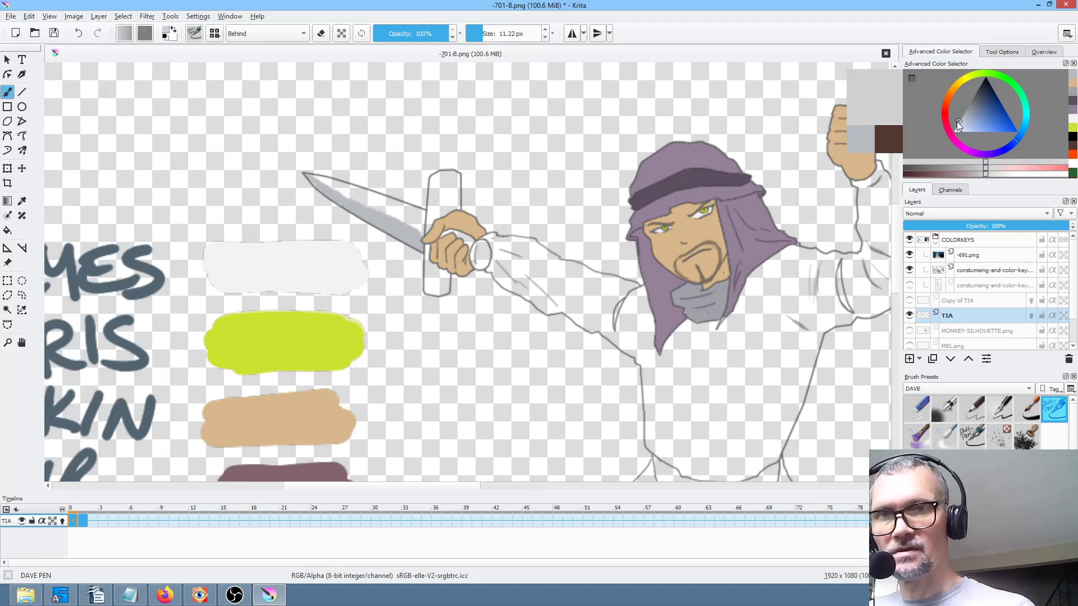
key(f)
click(401, 212)
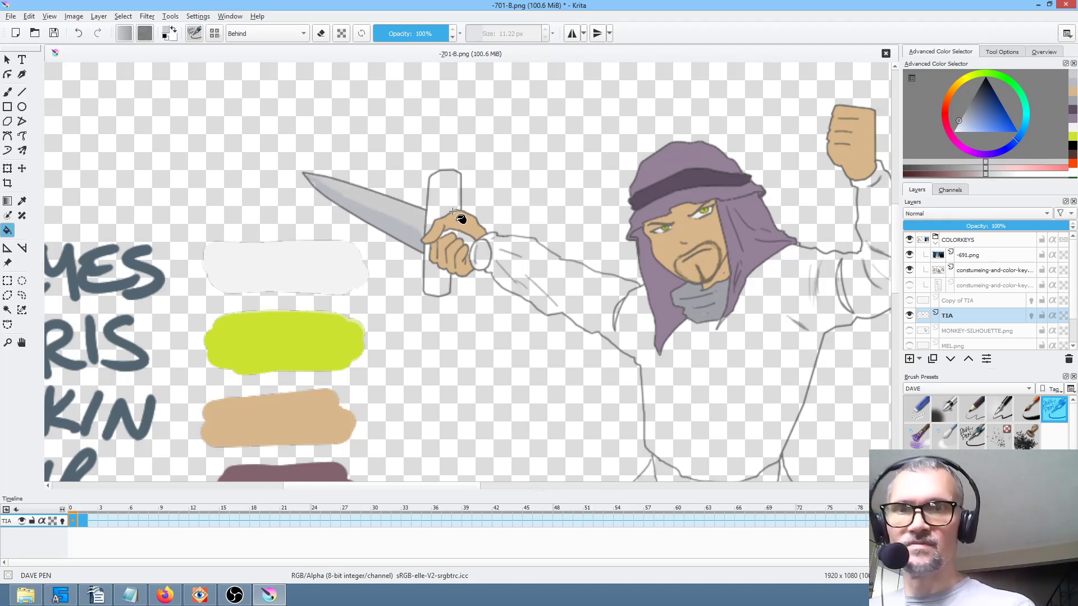
Choose a medium grey and fill both parts of the sword's crossguard and the round pommel.
click(966, 109)
click(449, 200)
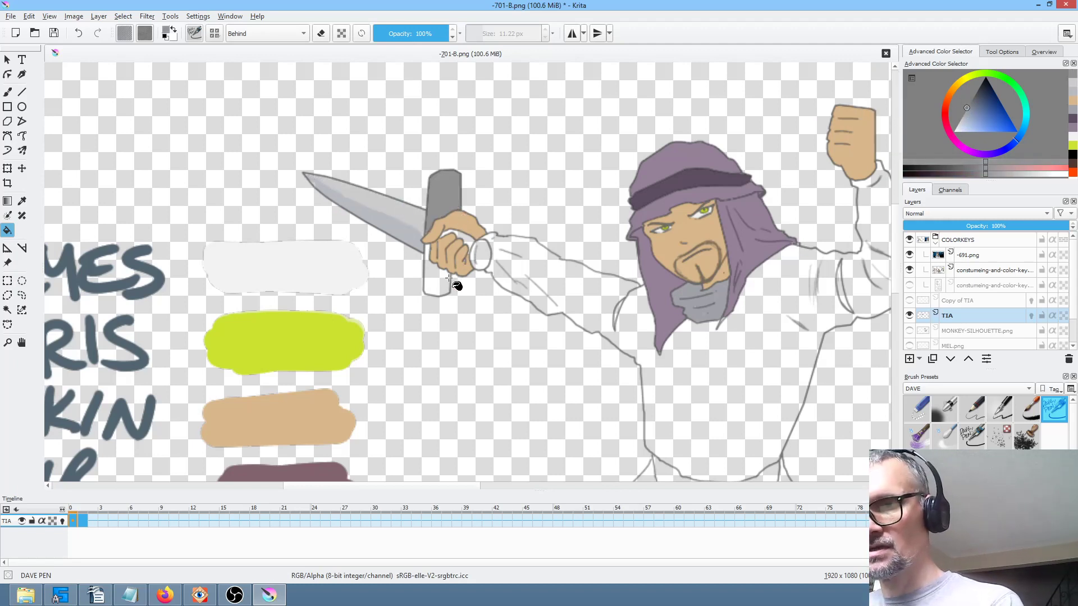
click(449, 279)
click(481, 254)
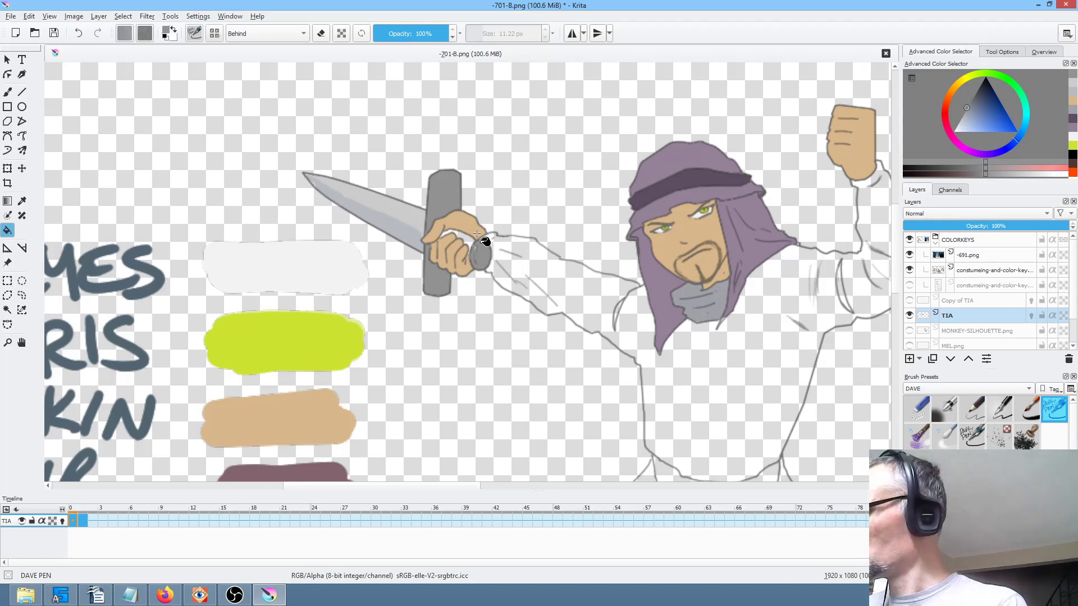
Brush the exposed sword grip between the fingers and the pommel, using a darker blue-grey.
key(b)
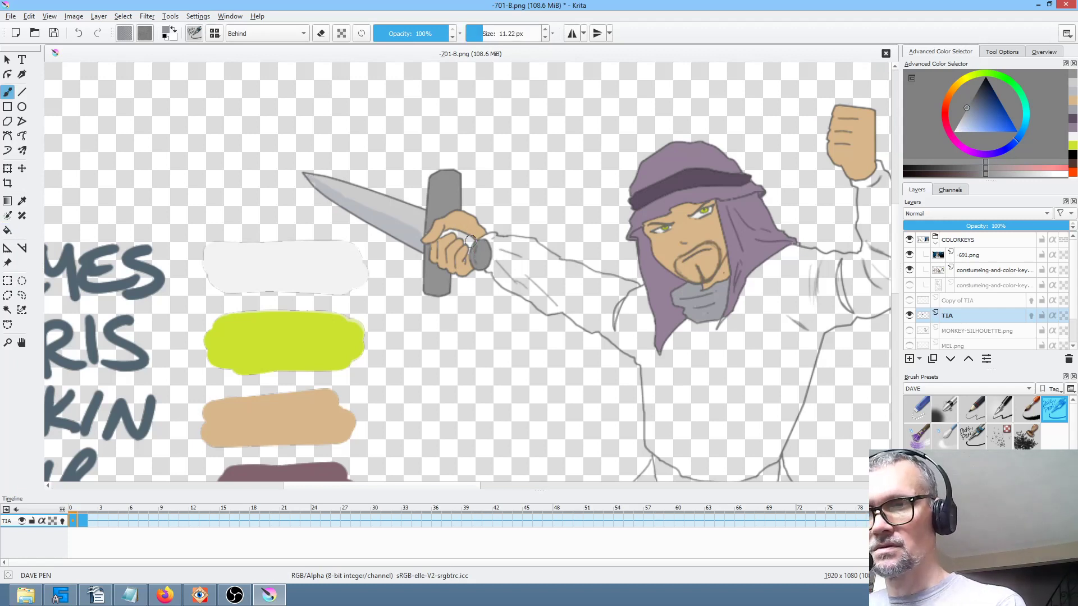
click(972, 107)
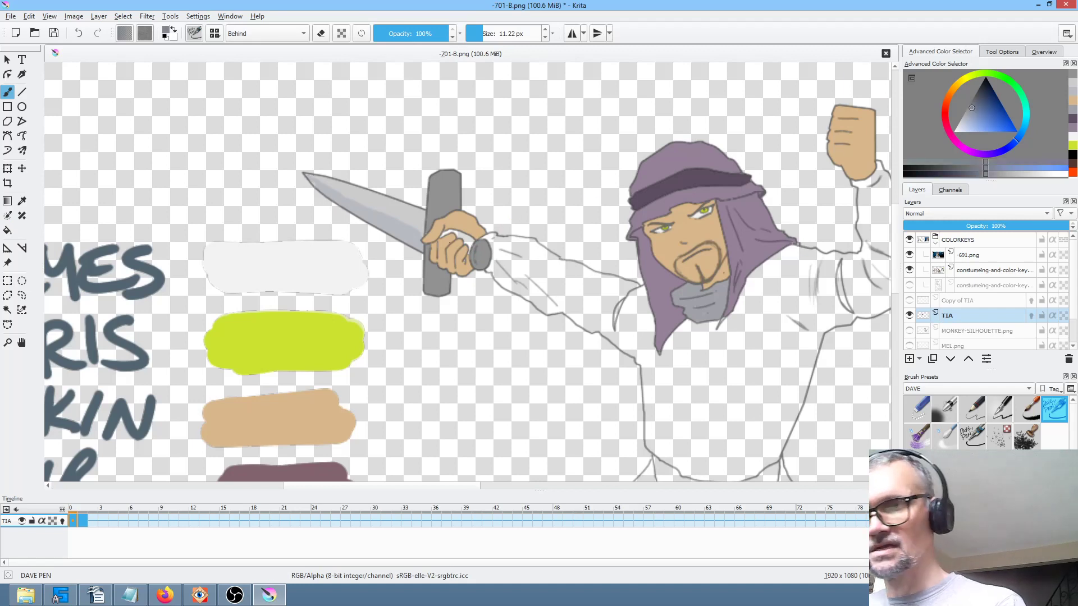
drag(466, 248, 494, 243)
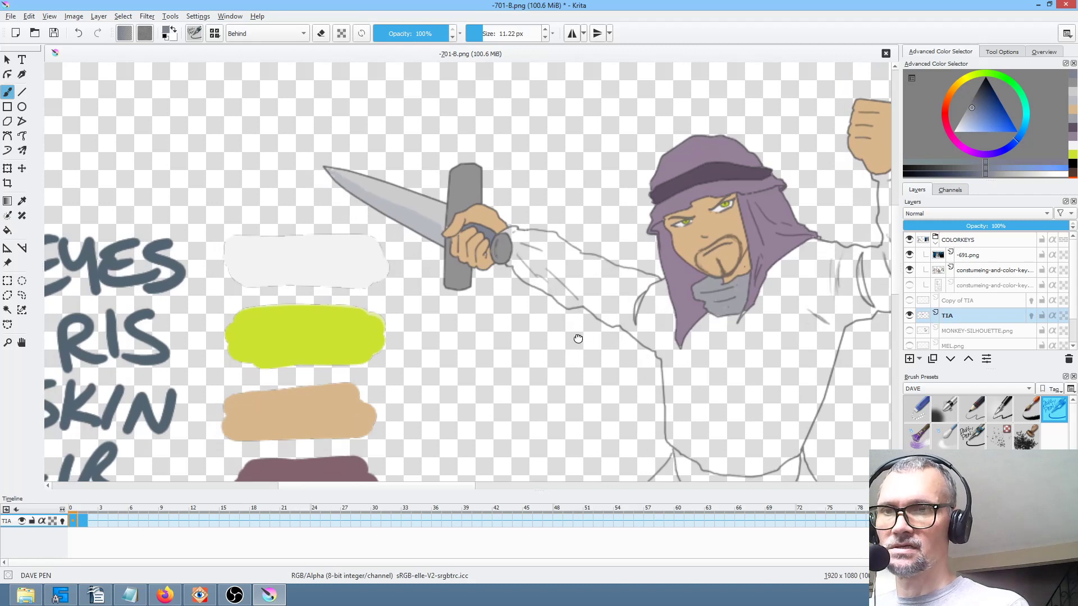
click(976, 110)
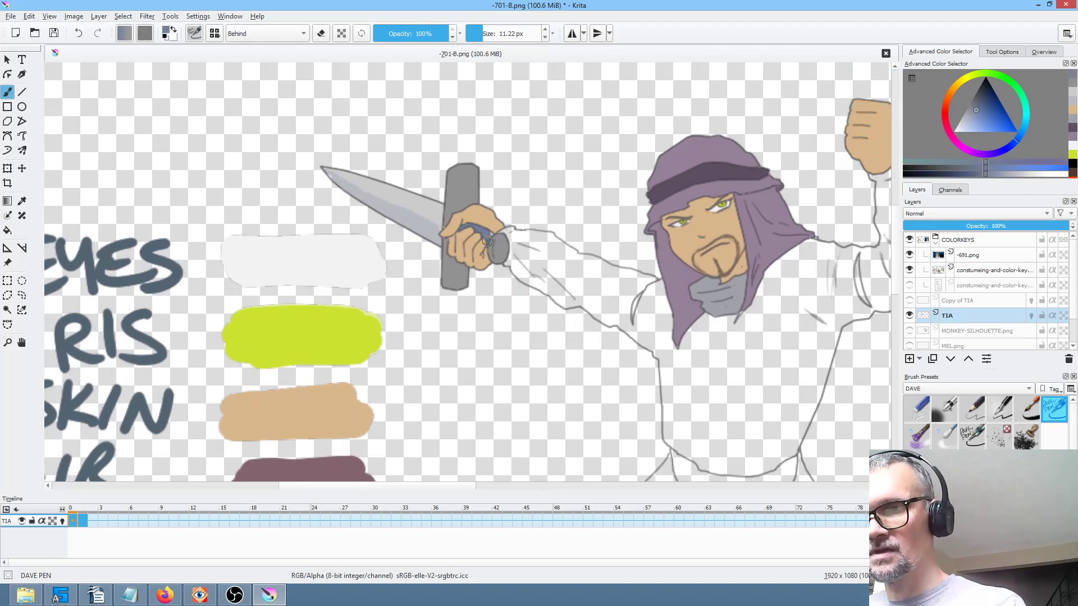
Sample the light bluish-grey cloak swatch from the color key and fill the character's torso, sleeves, tunic skirt and trouser legs.
scroll(493, 244, down, 4)
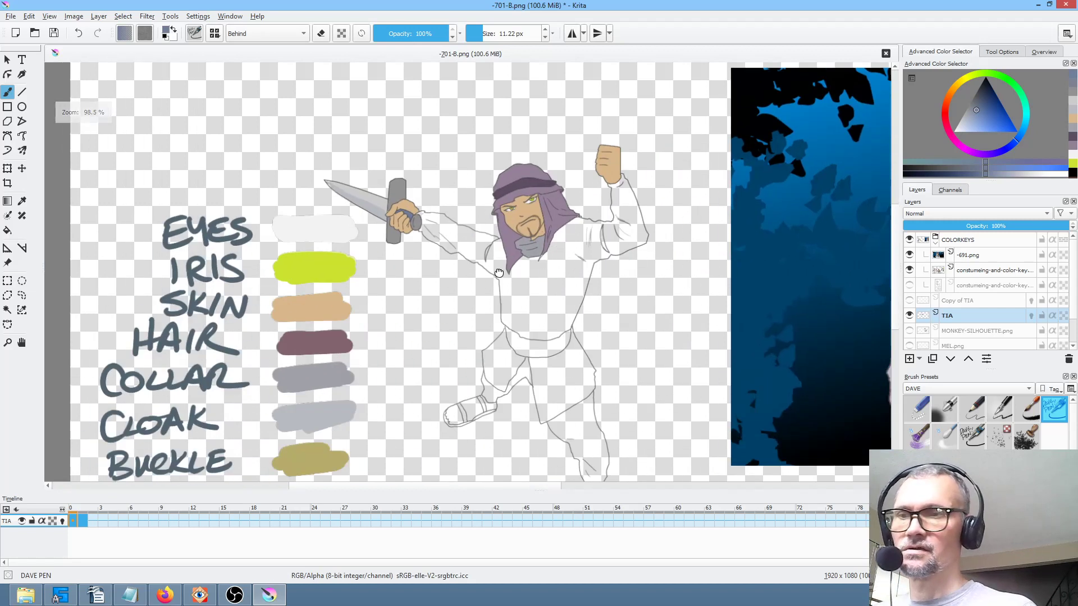
ctrl+click(356, 359)
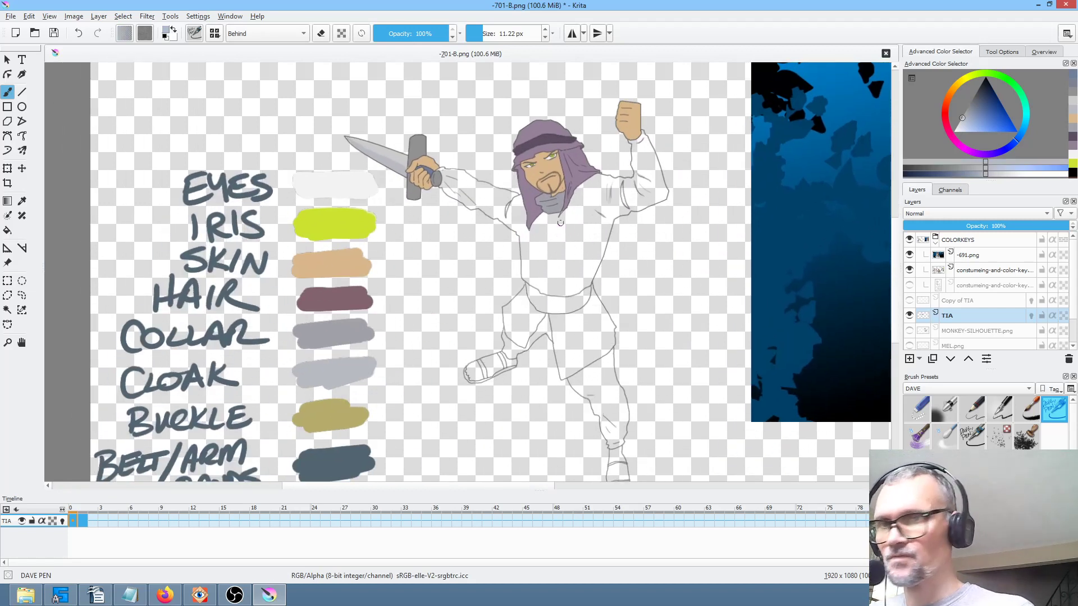
key(f)
click(569, 258)
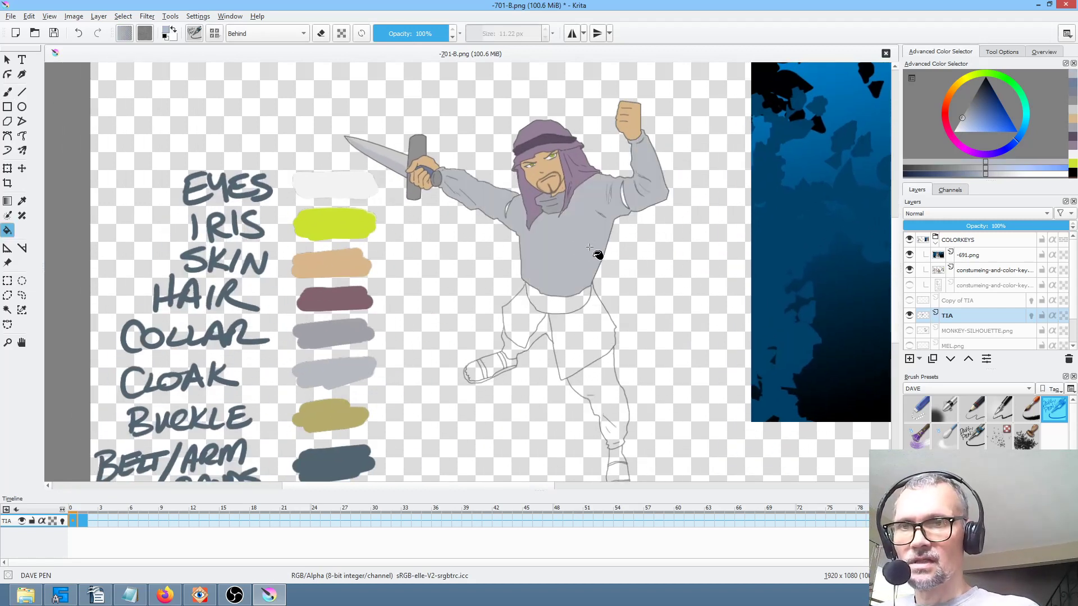
click(586, 337)
click(606, 370)
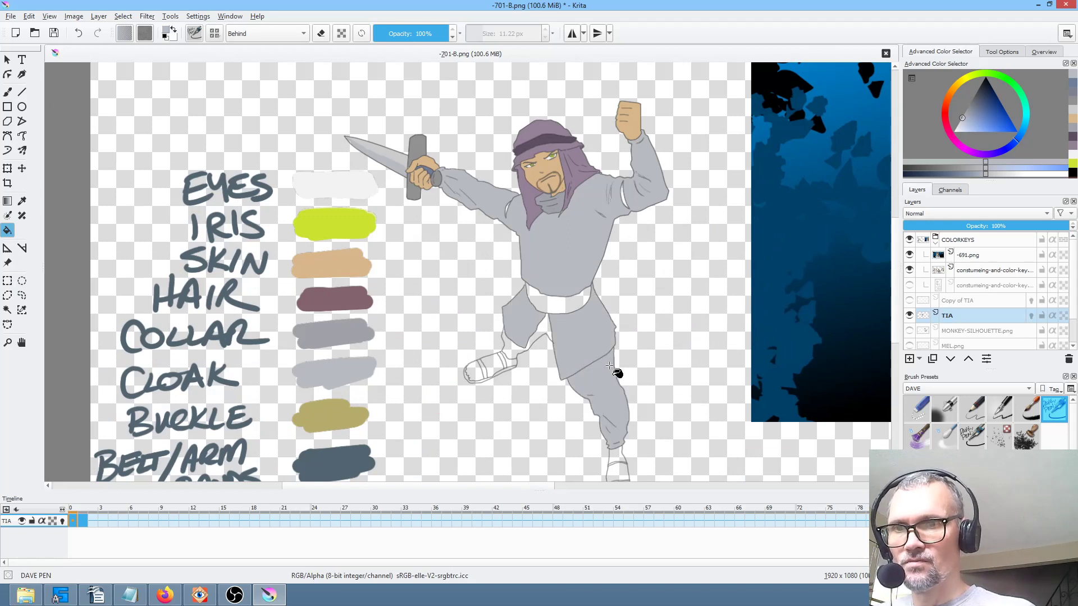
click(544, 326)
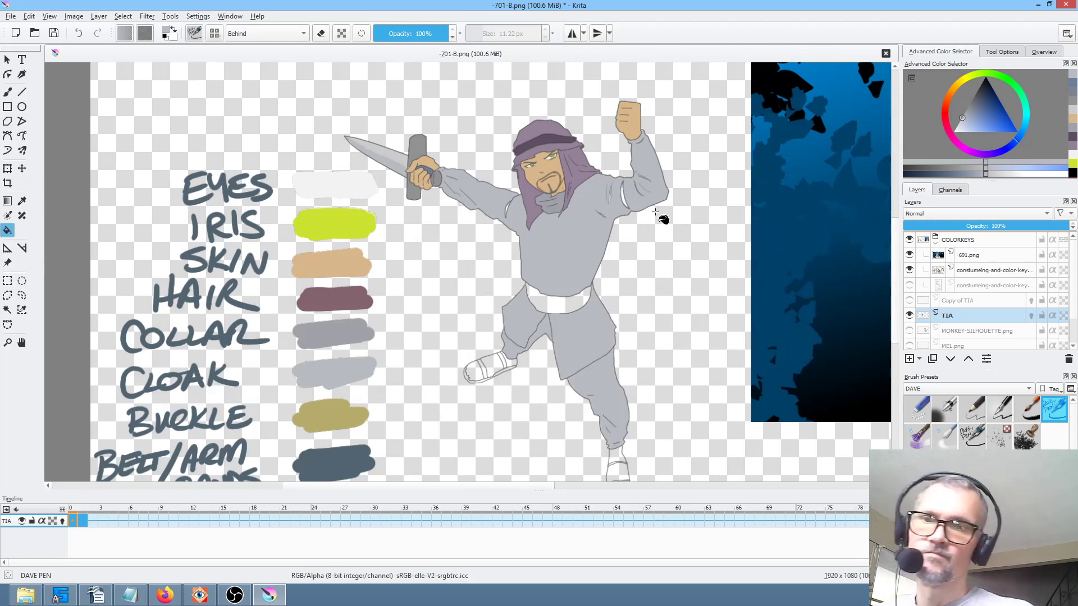
Start a transform on the costume and color key layer to reveal the costume drawings lying outside the canvas.
scroll(519, 340, down, 3)
scroll(535, 337, up, 1)
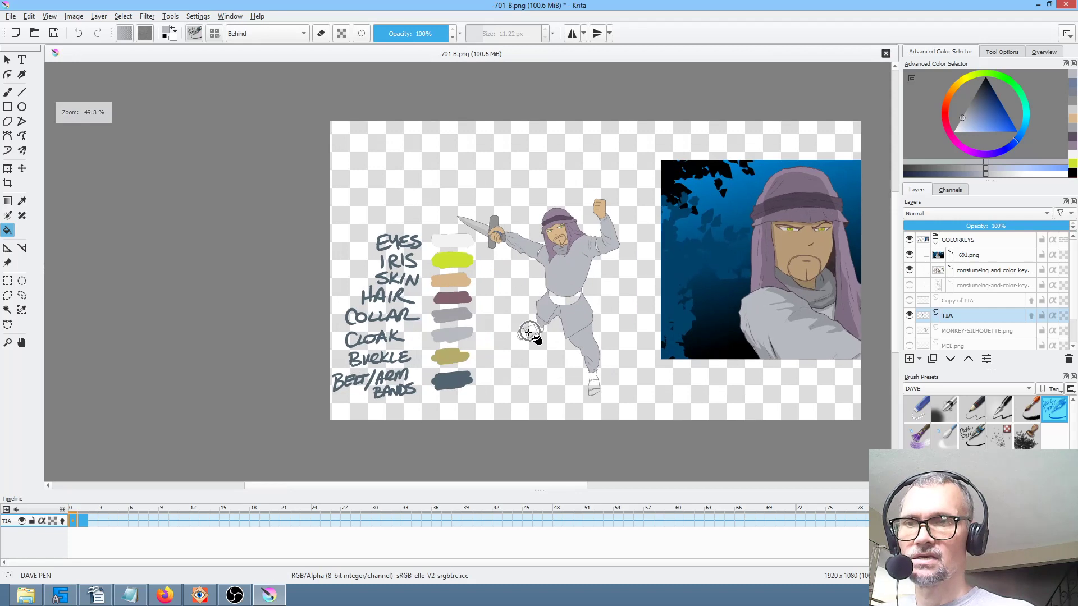
click(978, 272)
scroll(477, 321, down, 3)
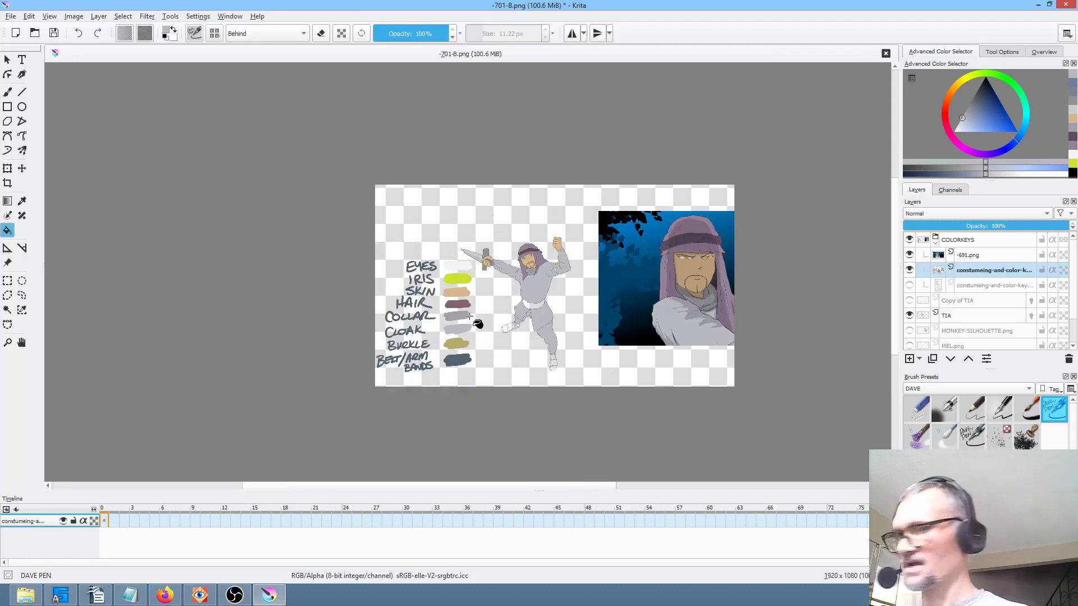
key(ctrl+t)
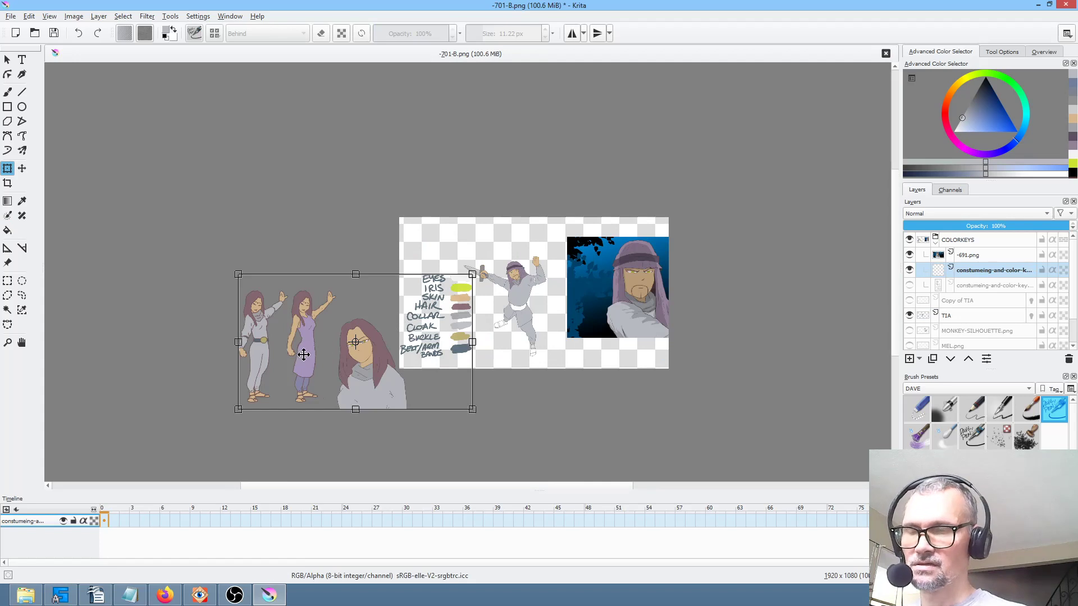
scroll(268, 351, up, 4)
scroll(258, 348, down, 2)
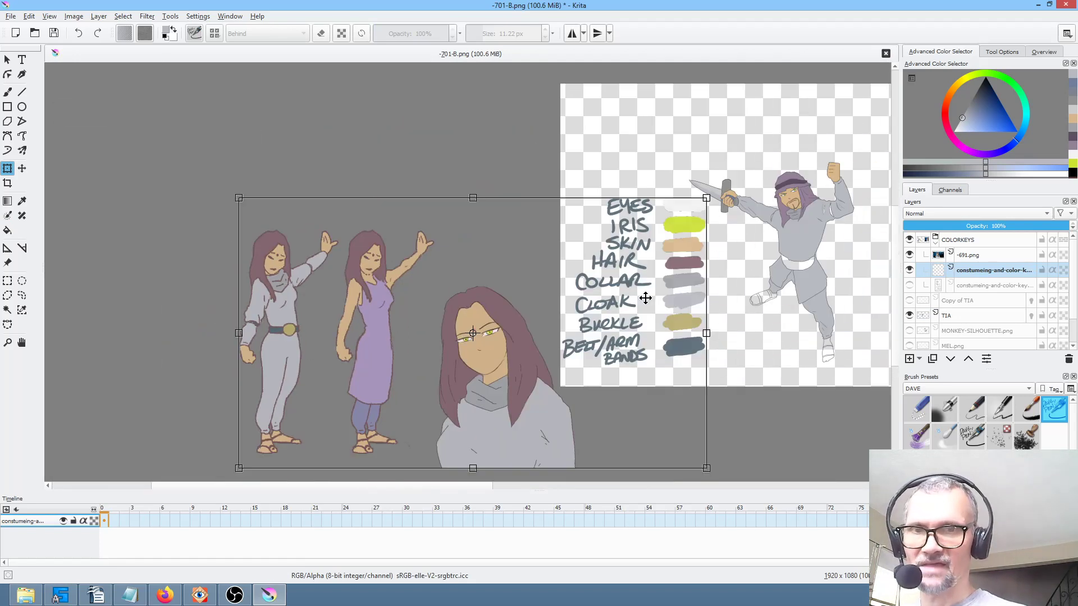
Examine the off-canvas costume drawings of the standing figures and the large portrait up close for costume details.
scroll(292, 331, up, 5)
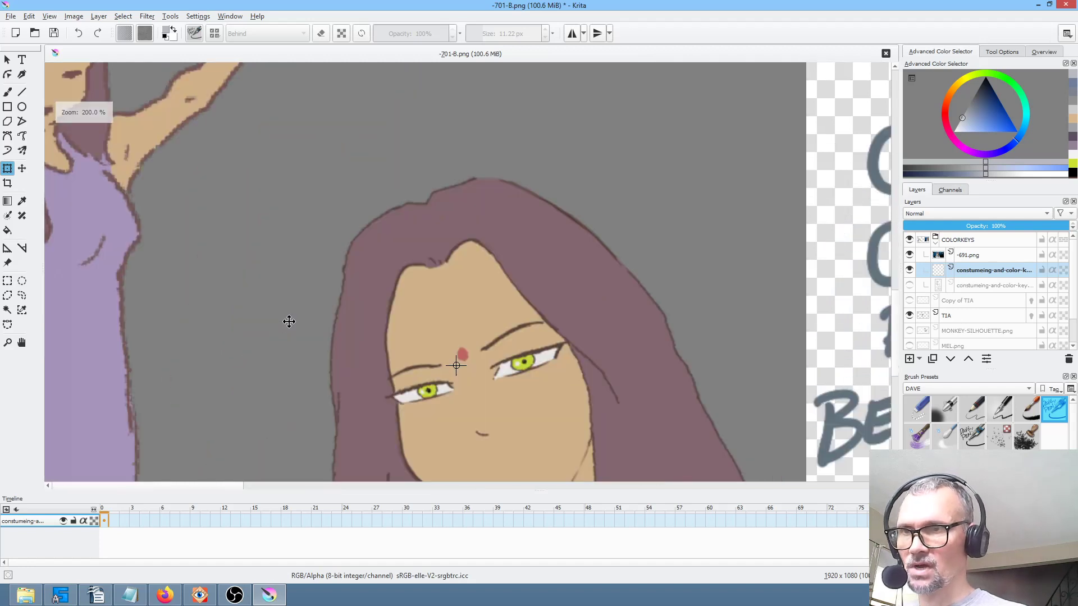
scroll(324, 277, down, 2)
scroll(262, 291, up, 3)
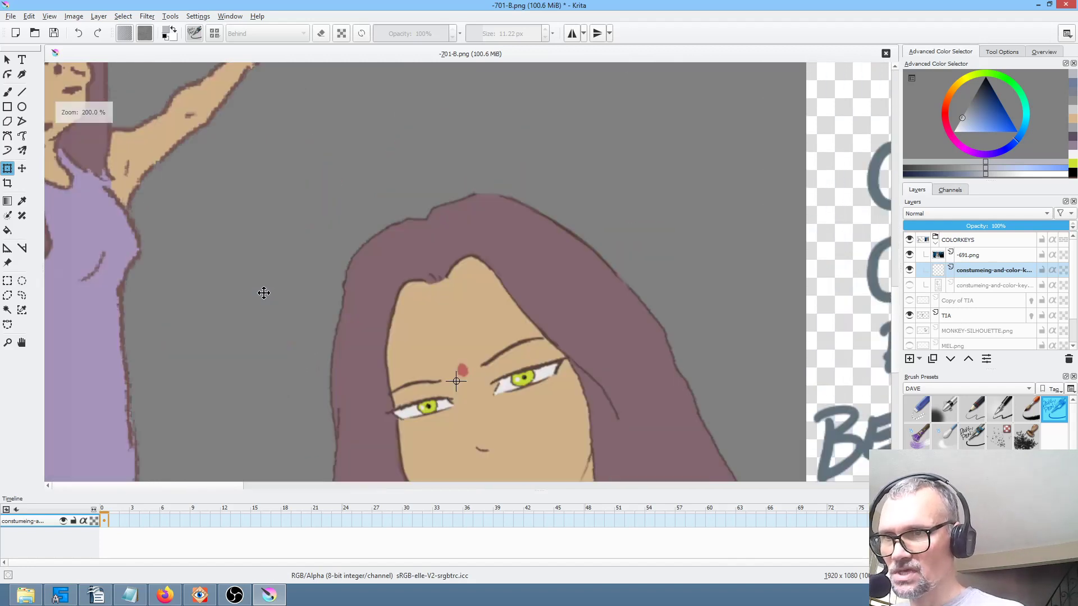
scroll(272, 278, up, 2)
scroll(274, 283, down, 3)
scroll(527, 178, down, 3)
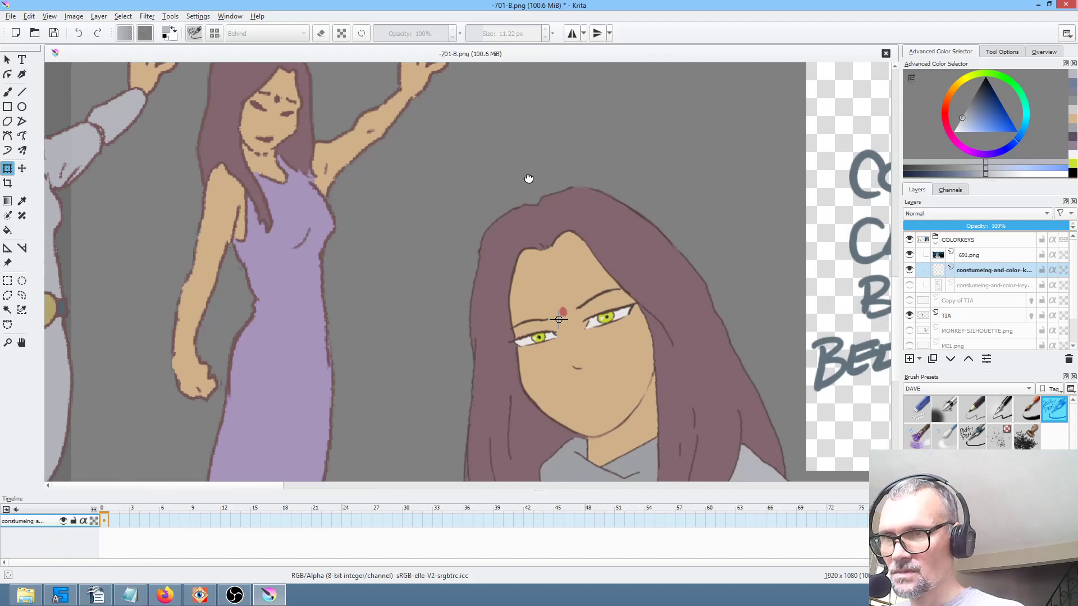
scroll(520, 308, down, 3)
scroll(430, 313, right, 3)
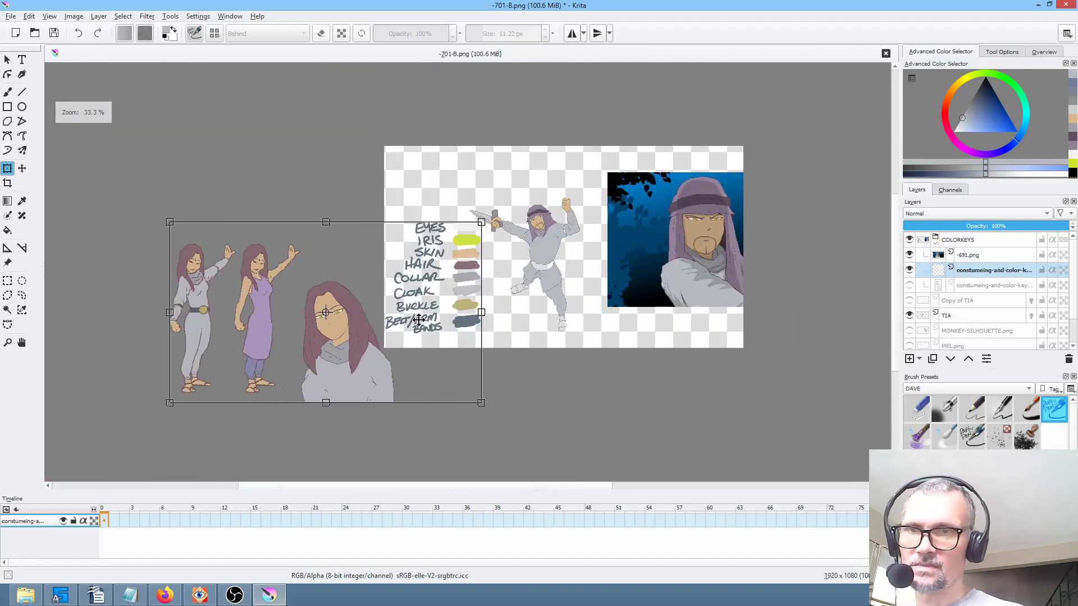
key(Tab)
key(Tab)
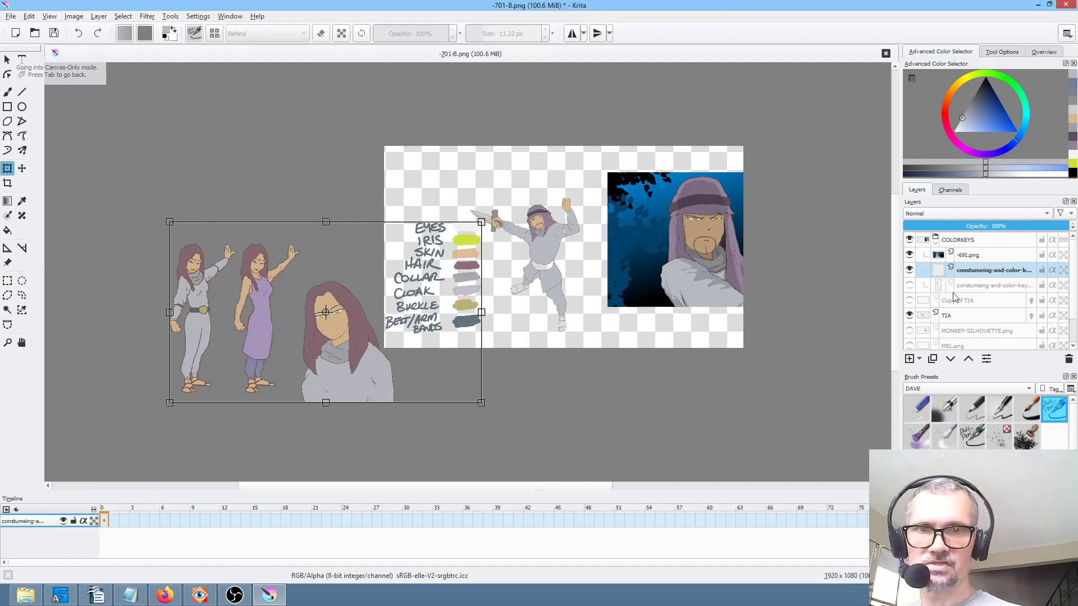
On the TIA layer, draw a round buckle outline at the centre of the belt with the 4 px Pencil-2 brush in near-black blue.
click(984, 315)
scroll(617, 256, up, 4)
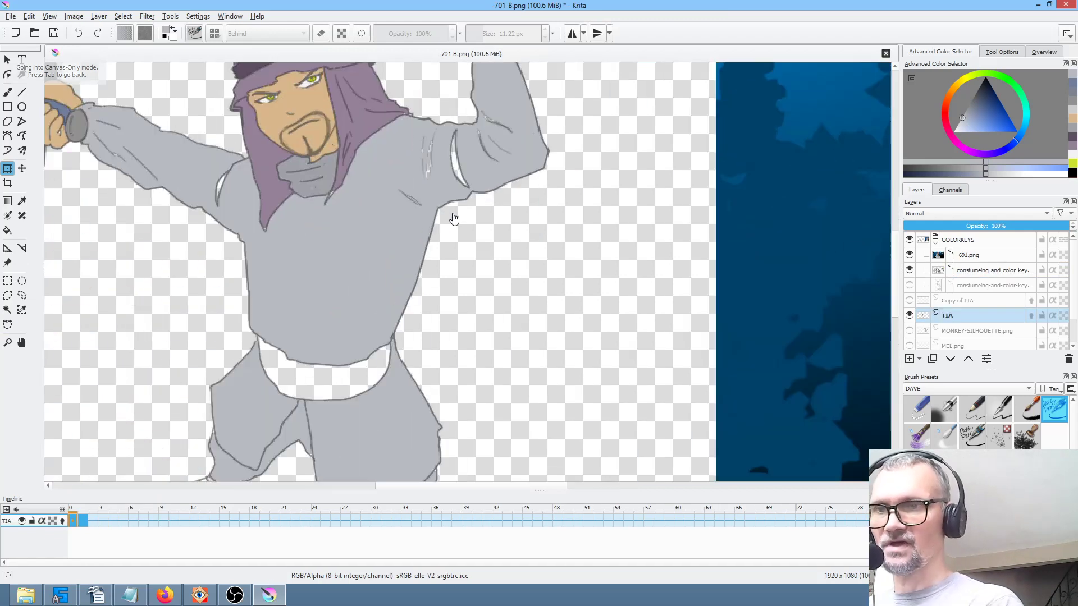
scroll(457, 219, down, 2)
drag(464, 221, 630, 230)
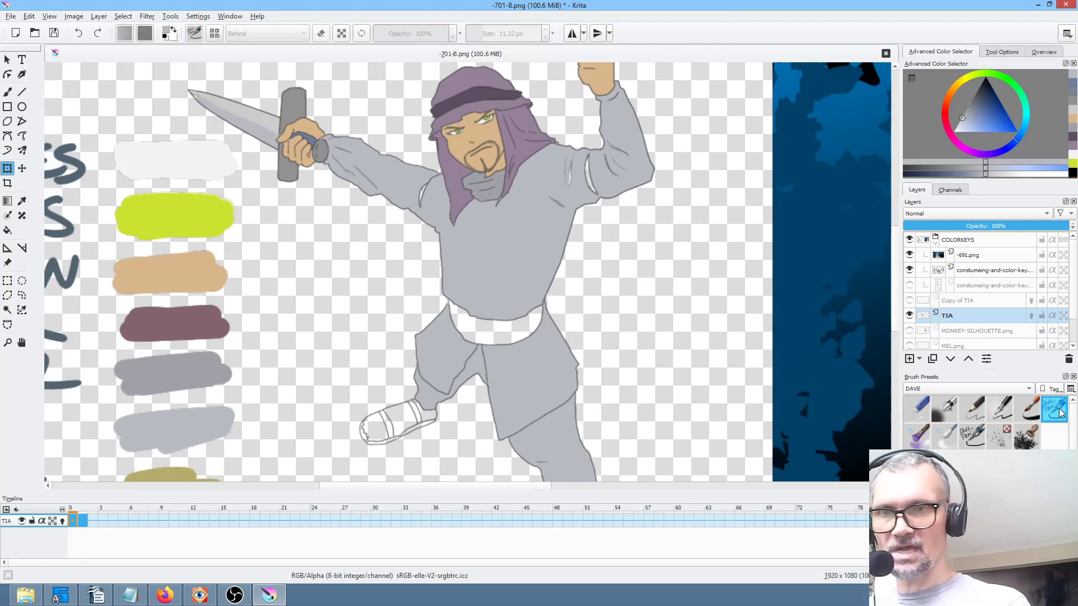
key(b)
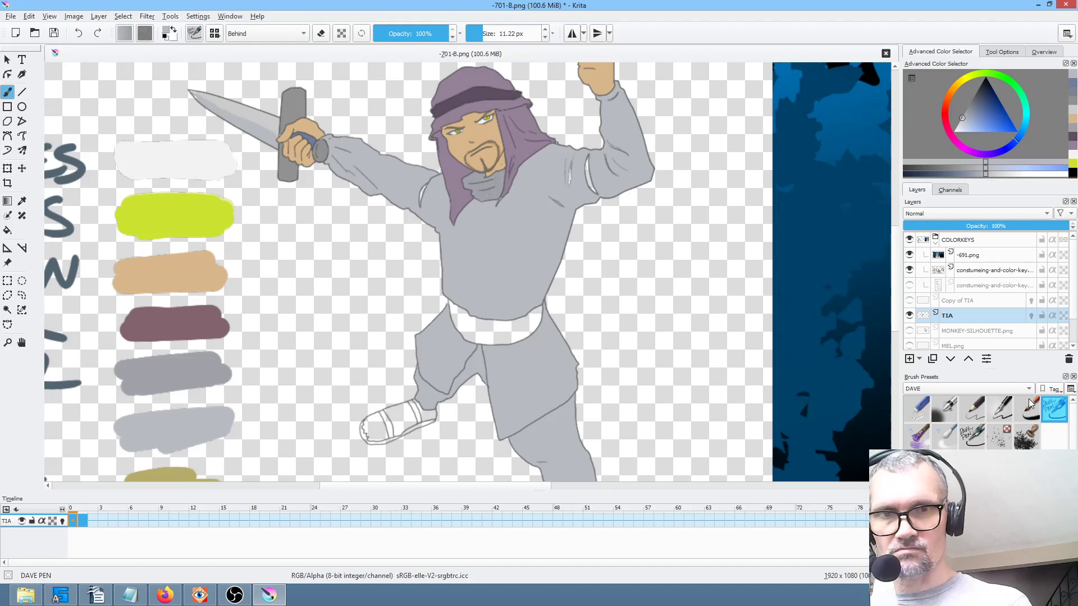
click(971, 410)
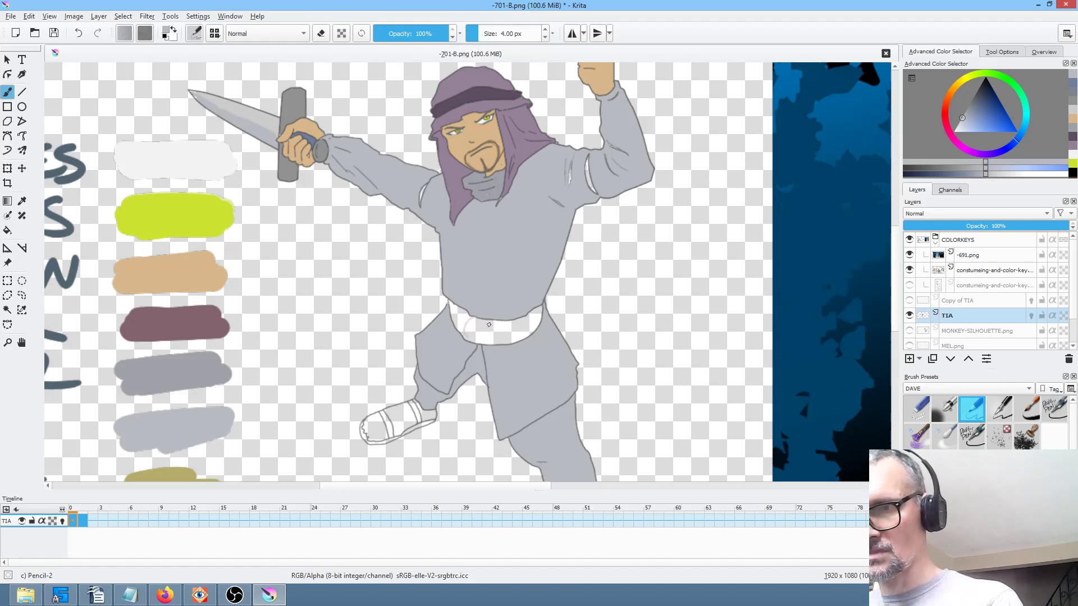
click(984, 88)
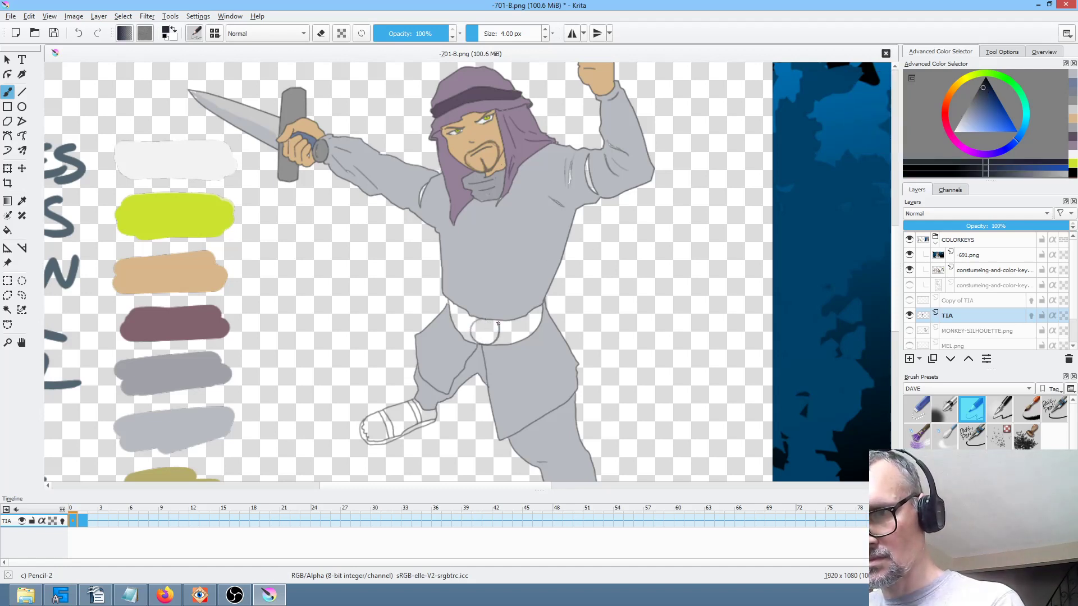
Sample the olive-gold buckle swatch from the color key and fill the round belt buckle with it.
scroll(488, 319, down, 2)
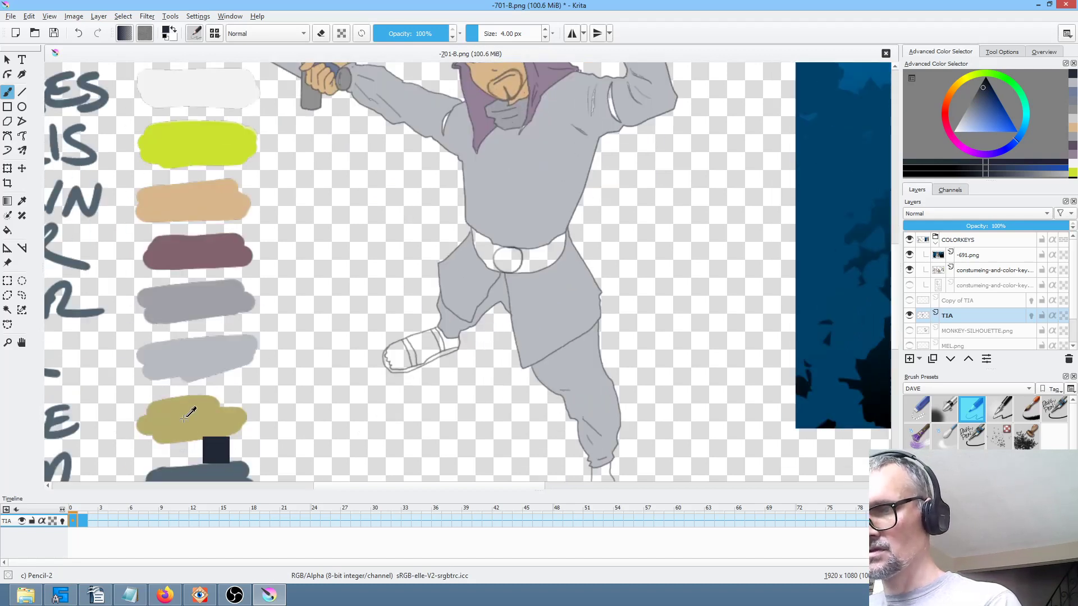
ctrl+click(212, 438)
key(f)
click(512, 262)
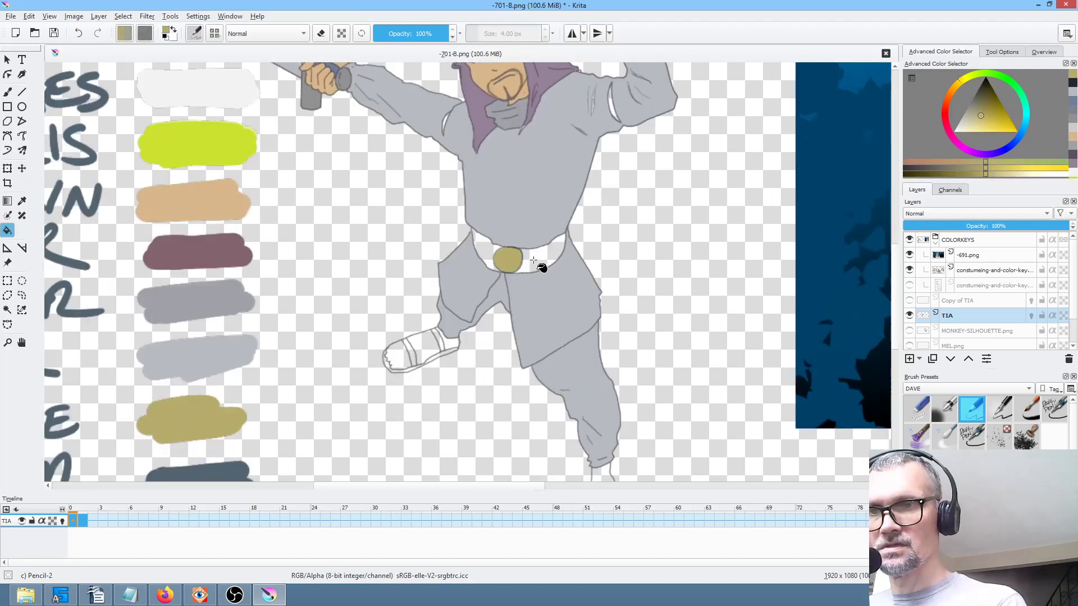
Try brushing the gold color over the raised arm's band, and undo both that painting and the buckle fill.
drag(541, 260, 522, 335)
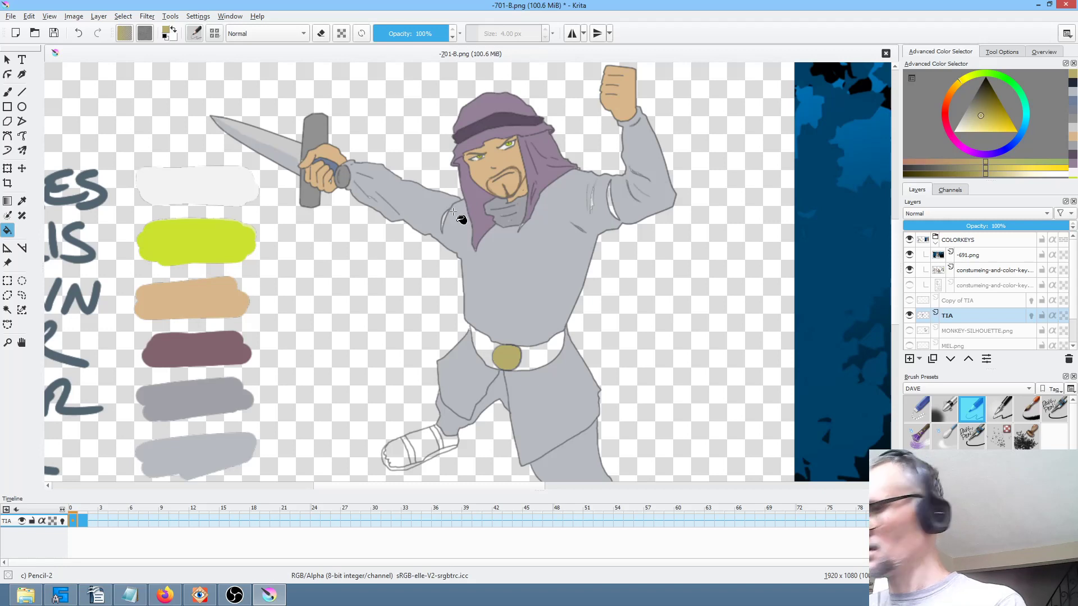
key(b)
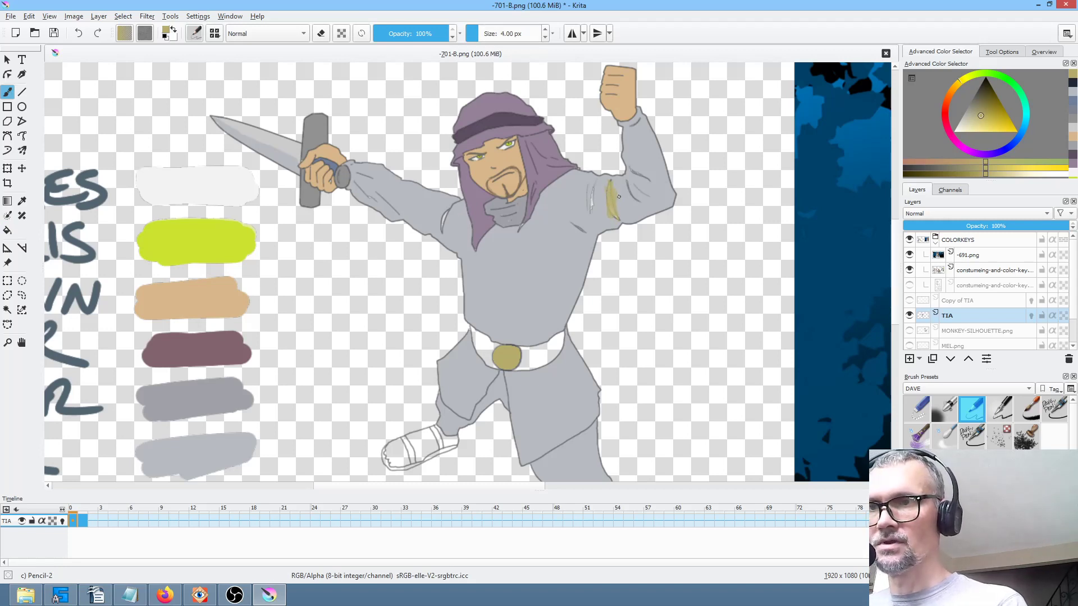
key(ctrl+z)
key(ctrl+z)
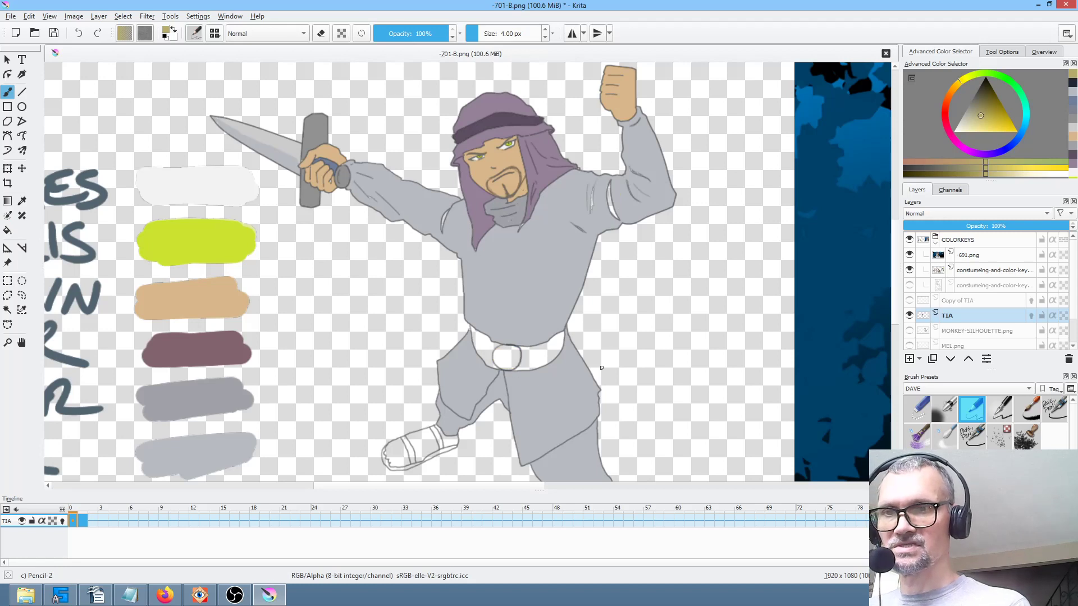
Using the DAVE PEN brush in Behind mode, paint the bands on both upper arms olive-gold, and fill the buckle with the same color.
click(1054, 415)
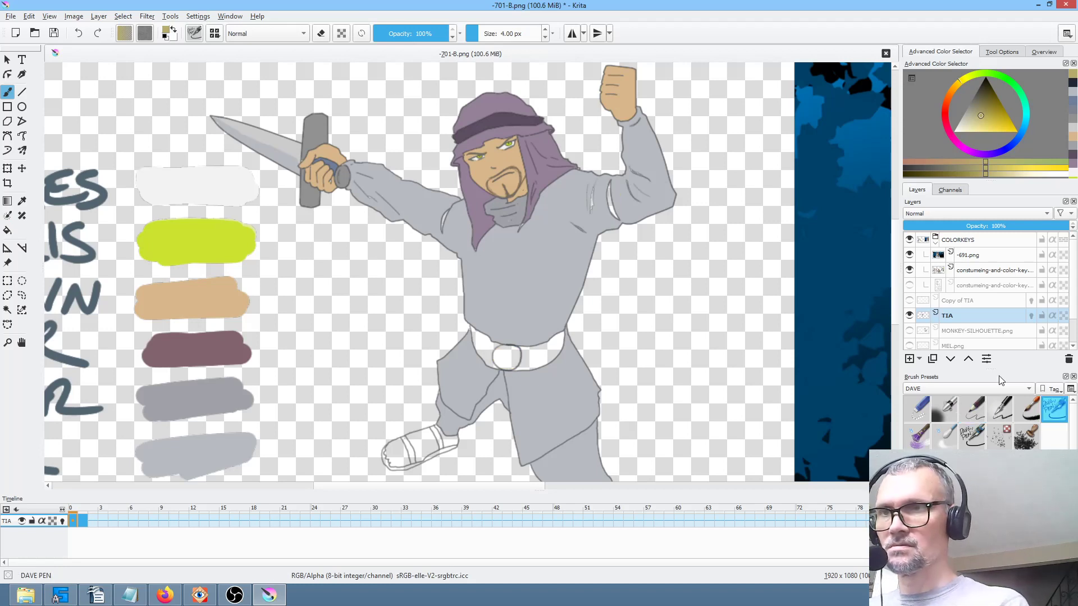
click(267, 34)
click(280, 49)
drag(615, 198, 625, 198)
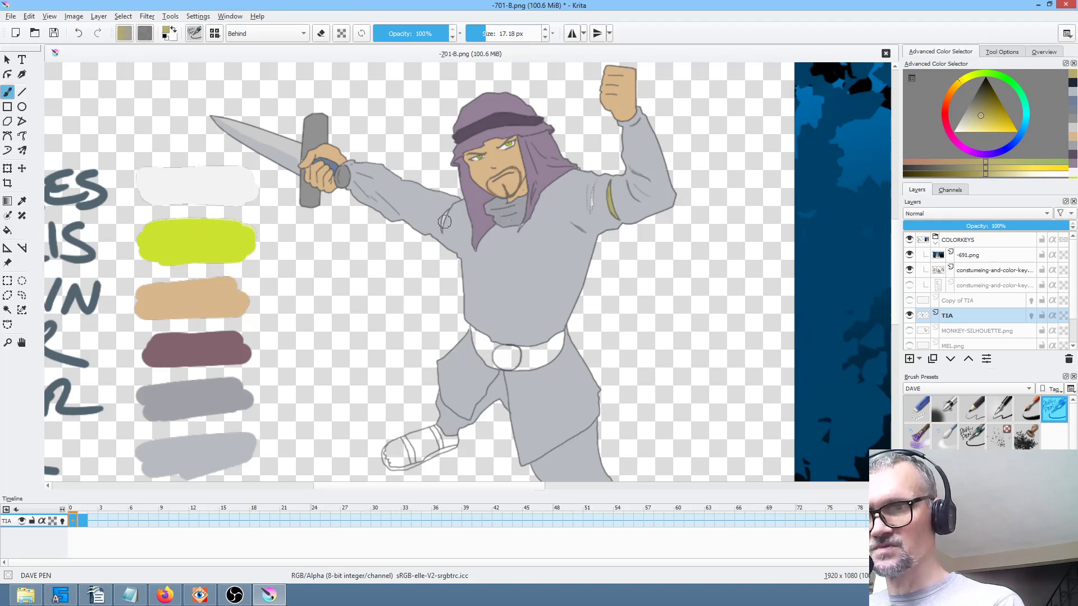
key(f)
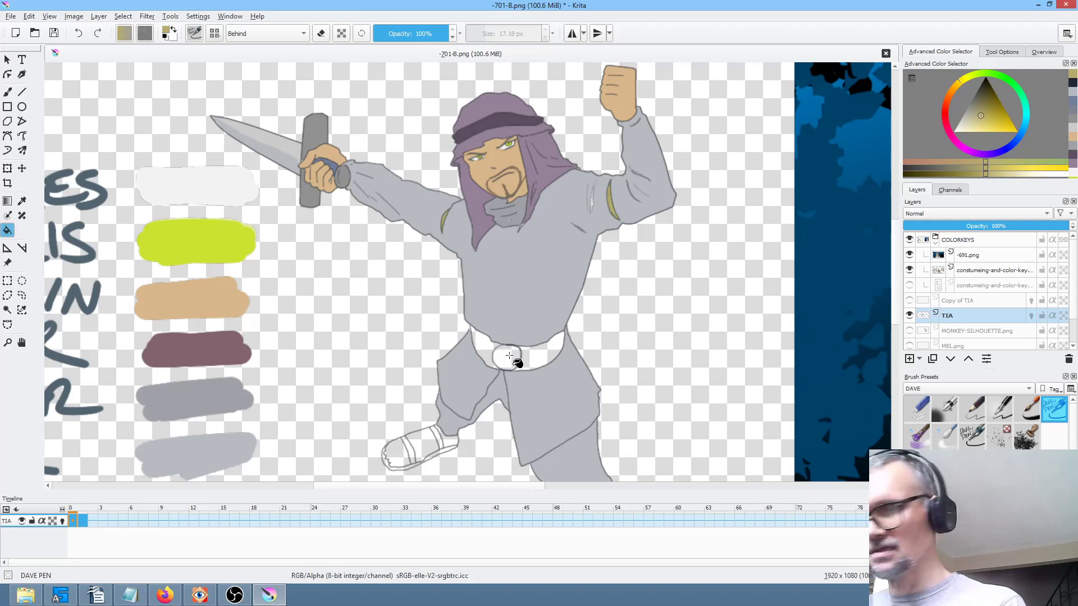
click(514, 357)
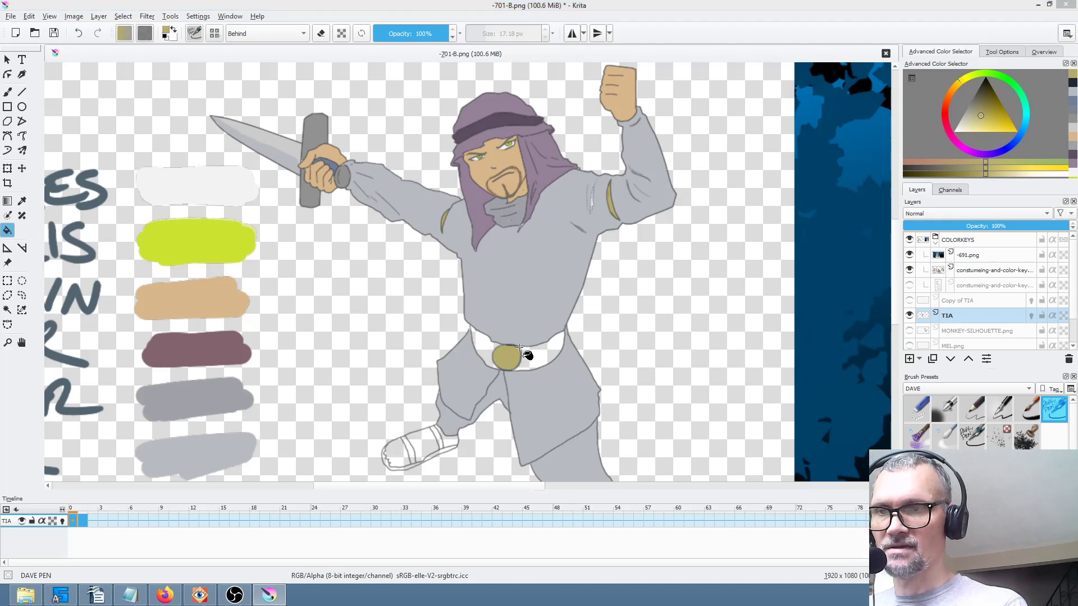
Switch to FastStone Image Viewer and examine the scene -688.png for the colors of the swordsman's belt and arm bands.
key(alt+Tab)
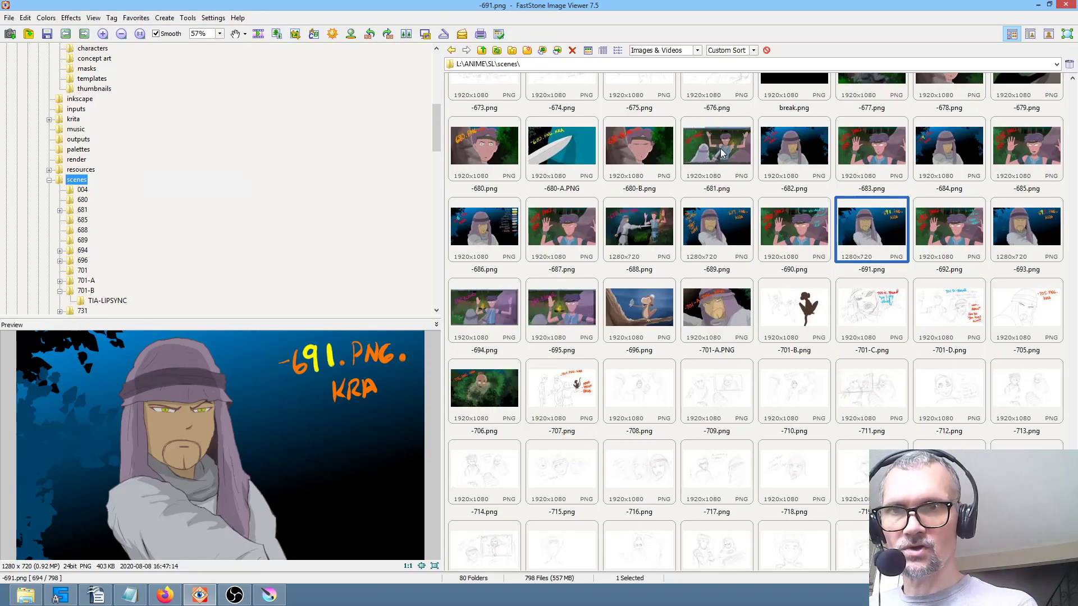
click(639, 227)
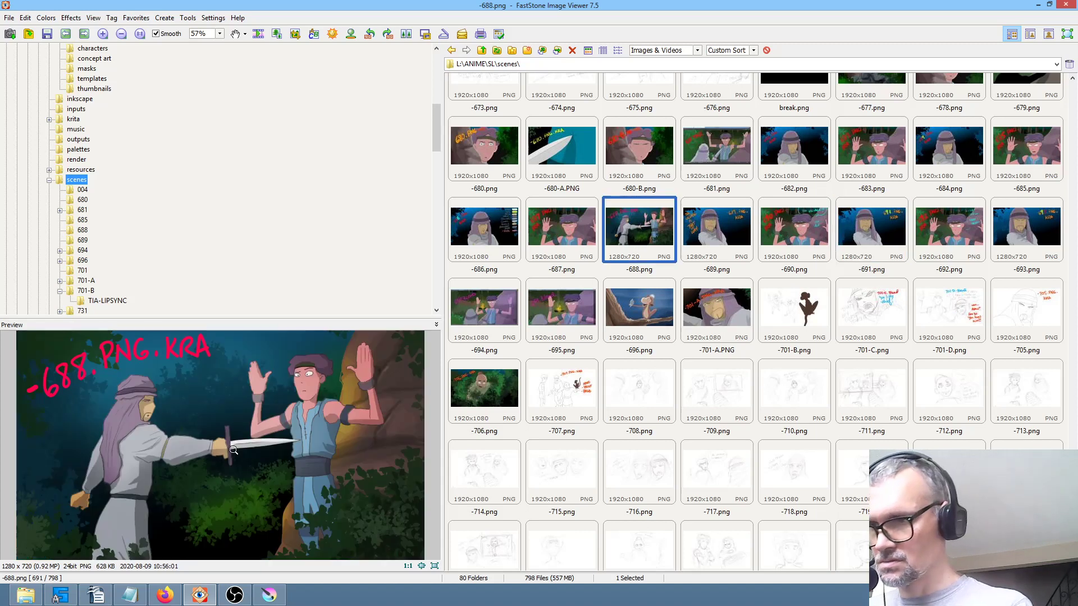
click(136, 494)
click(136, 501)
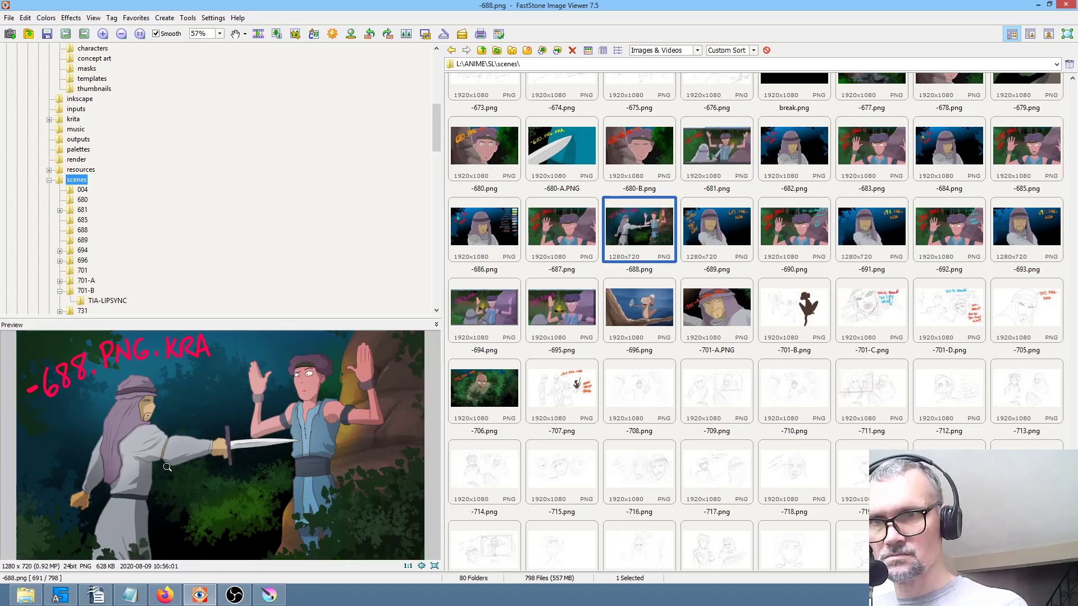
double_click(649, 227)
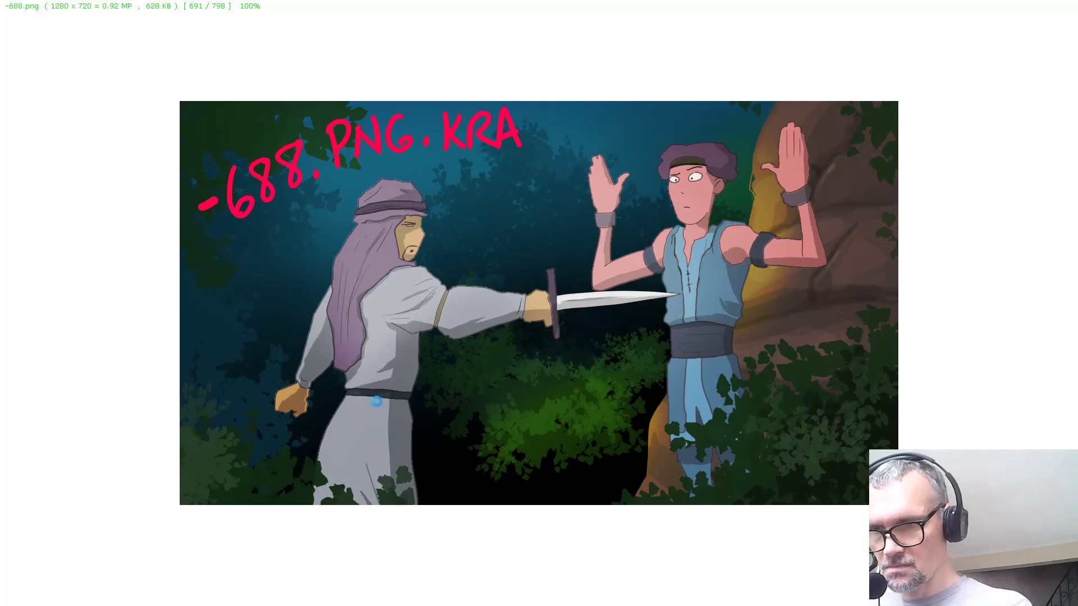
key(Escape)
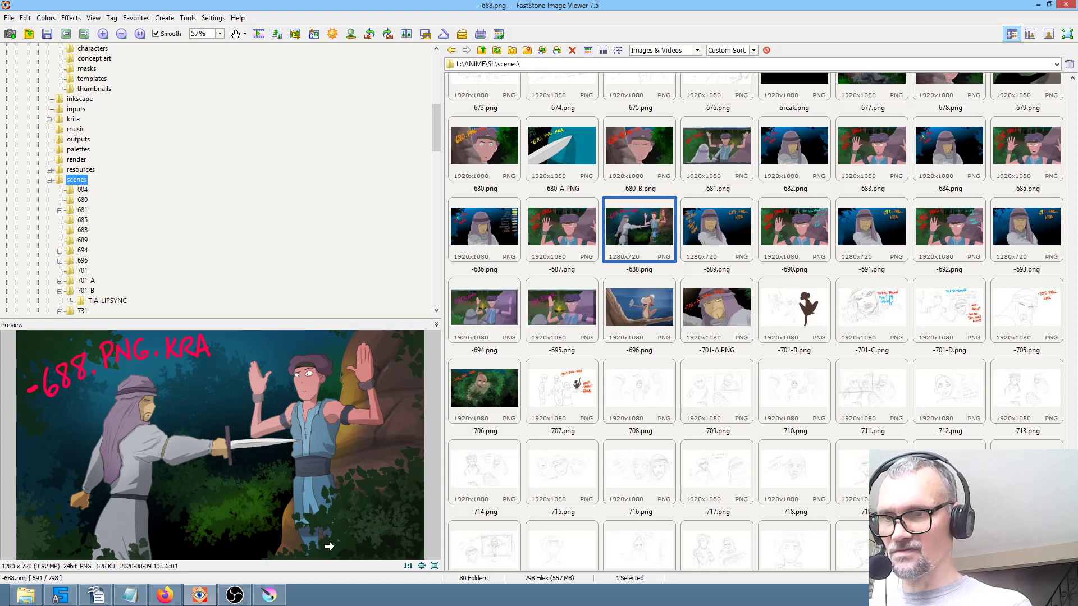
Back in Krita, sample the dark blue-grey belt swatch, fill both sides of the belt, and brush over the gaps around the buckle.
click(269, 595)
drag(294, 370, 462, 133)
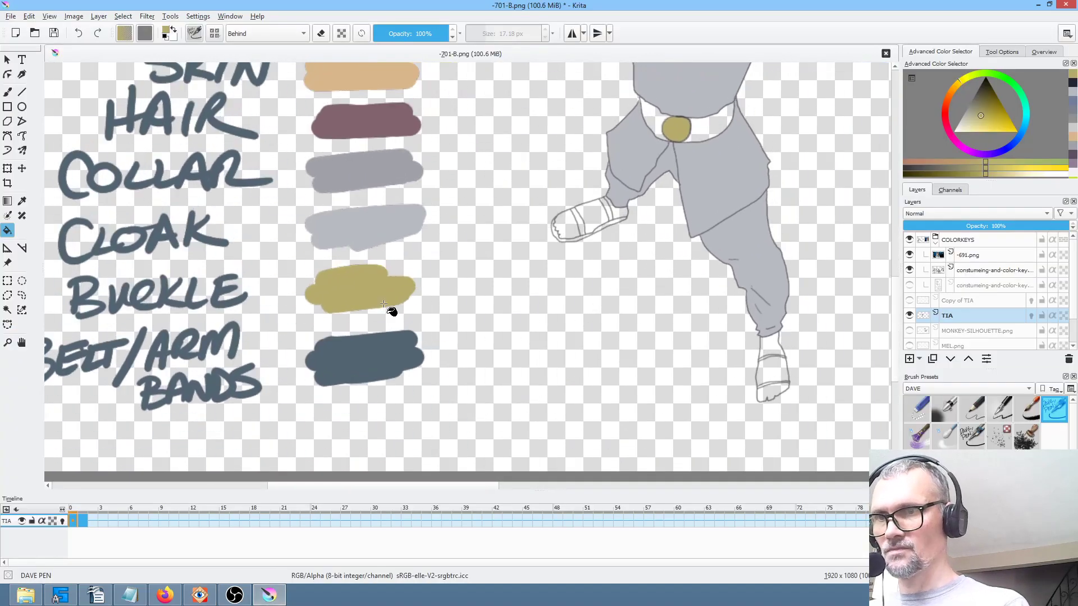
ctrl+click(366, 349)
mouse_move(334, 431)
mouse_down()
mouse_move(325, 447)
mouse_move(377, 389)
mouse_up()
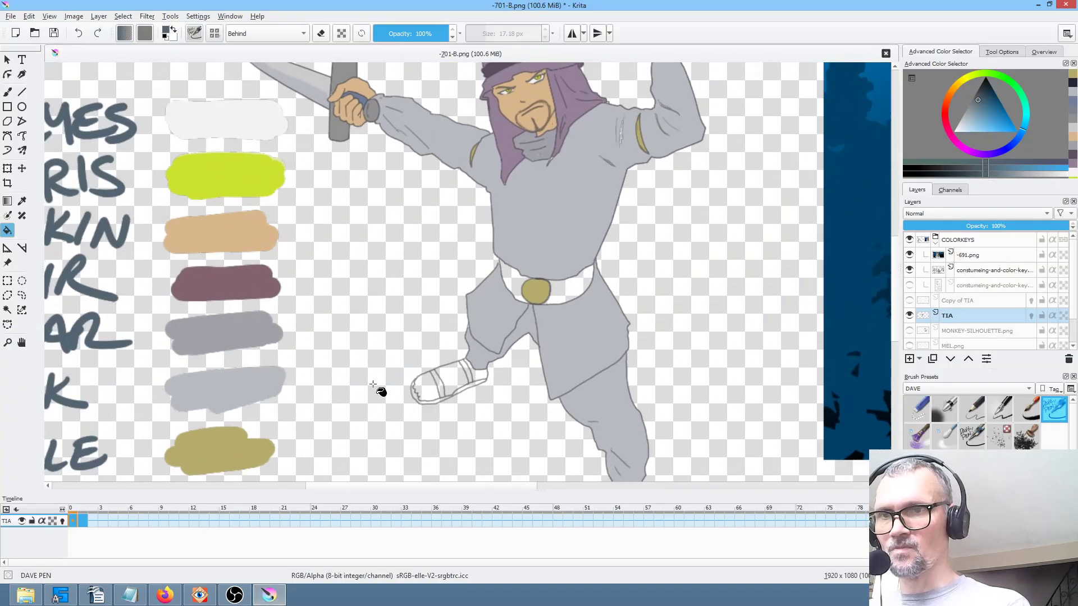
click(579, 280)
click(517, 282)
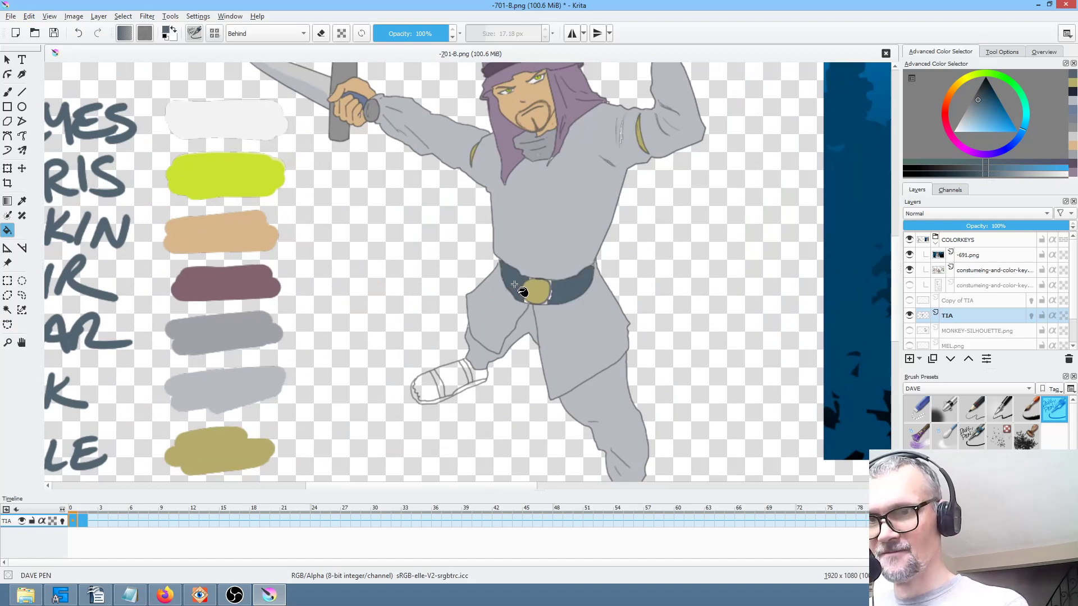
key(b)
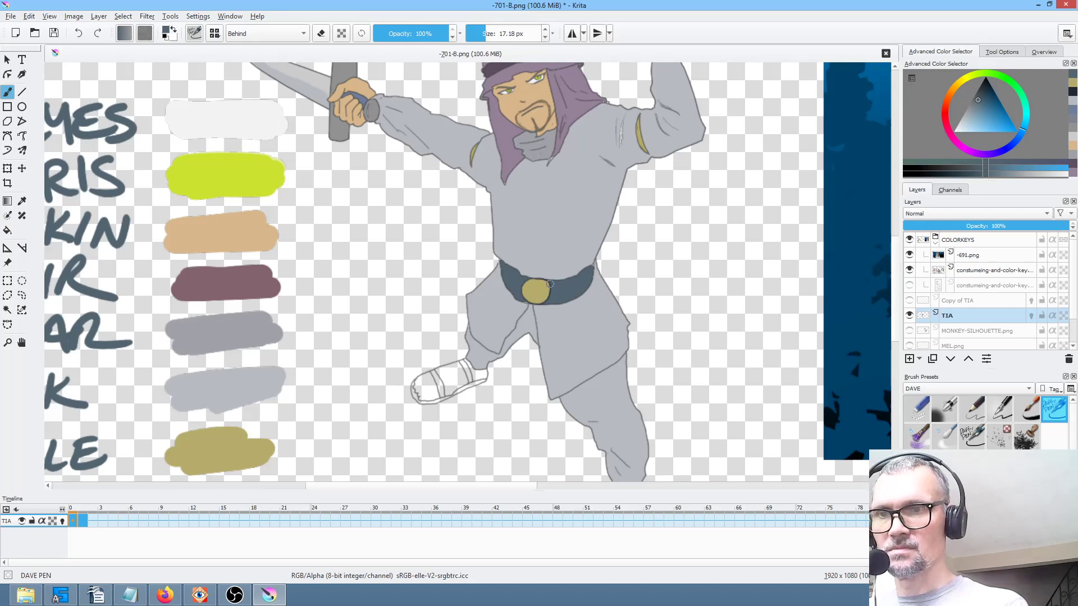
Sample the maroon hair swatch and fill the straps and toe edge of the sandal on the raised foot.
ctrl+click(365, 105)
drag(522, 342, 562, 303)
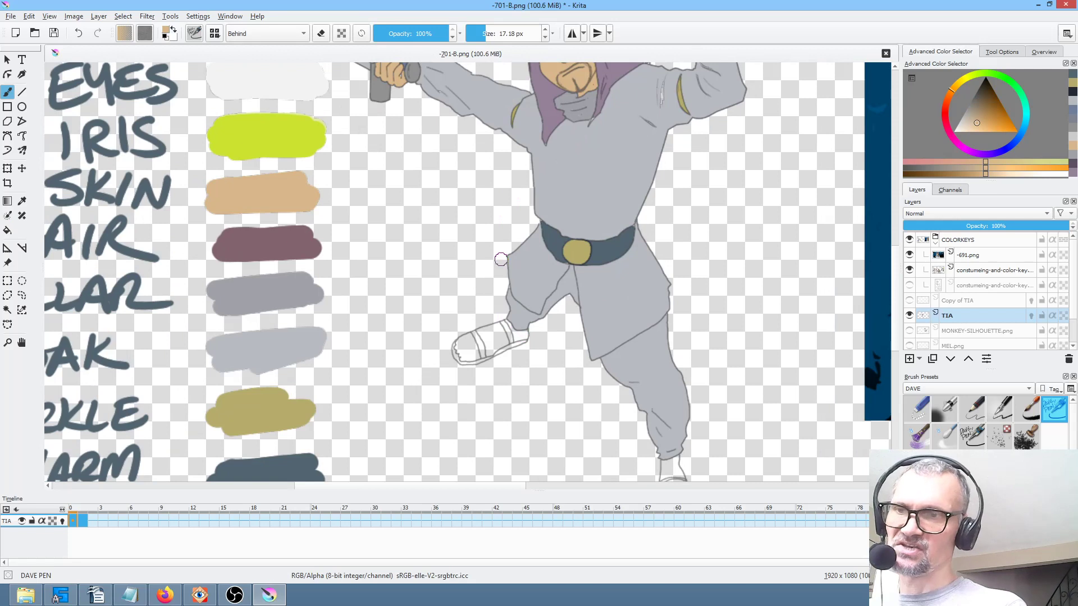
ctrl+click(280, 238)
drag(488, 308, 496, 204)
scroll(498, 307, up, 5)
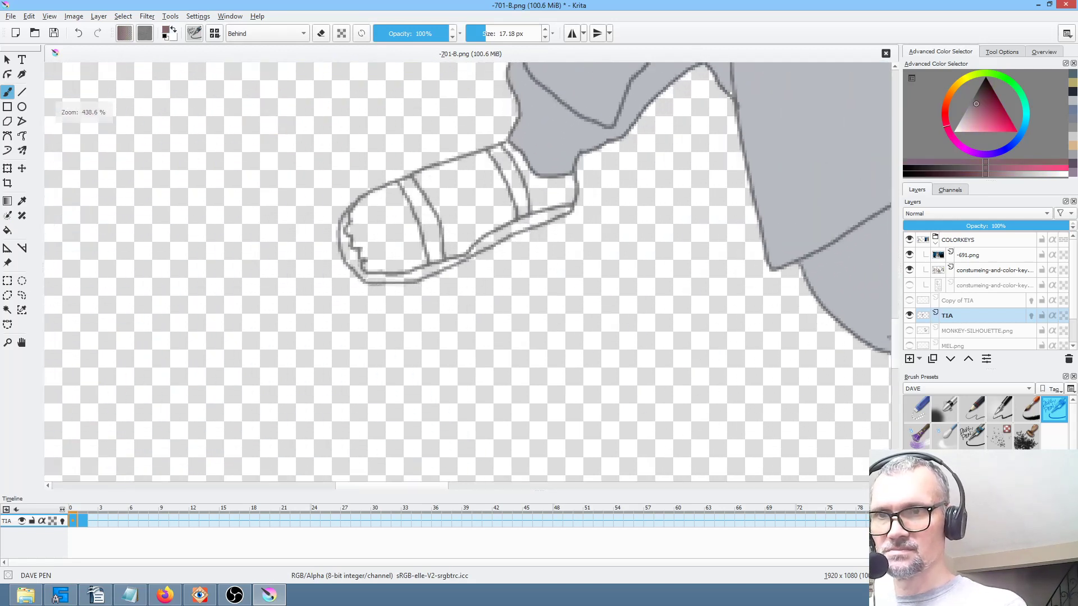
drag(506, 266, 499, 316)
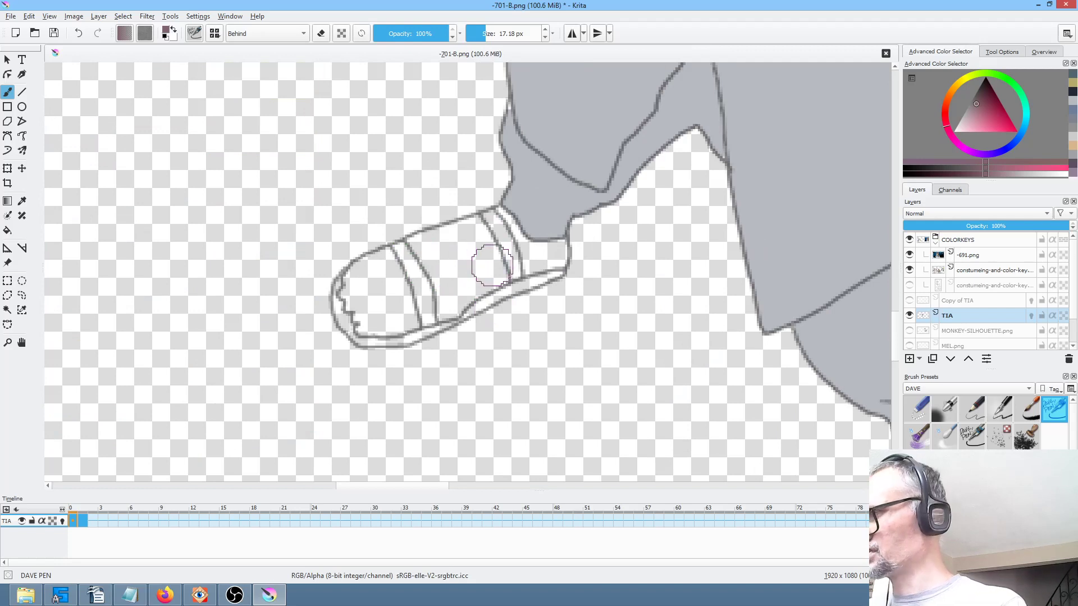
key(f)
click(514, 262)
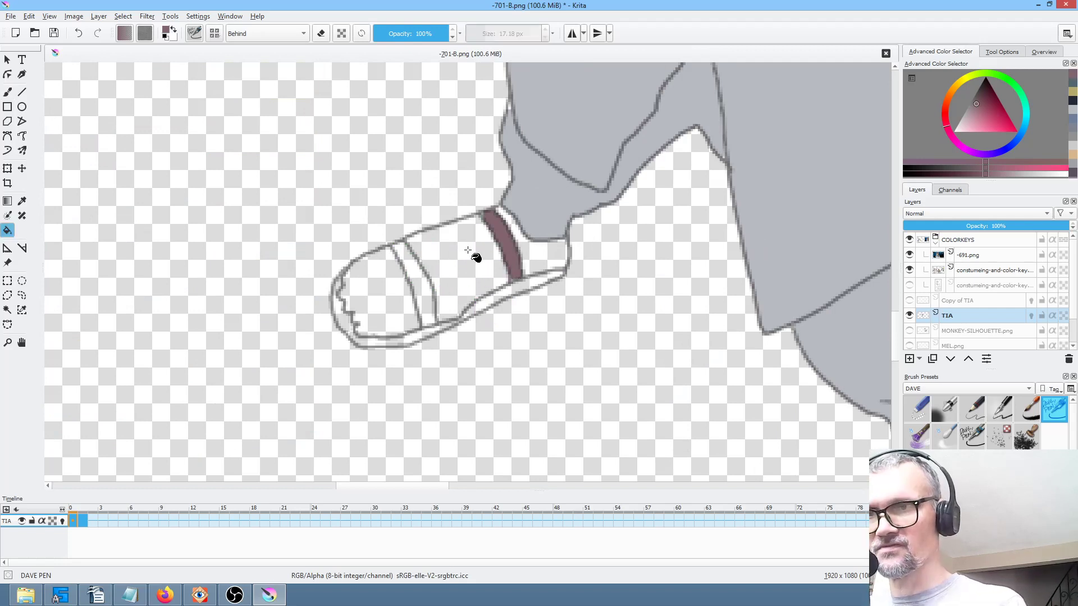
click(427, 294)
click(346, 319)
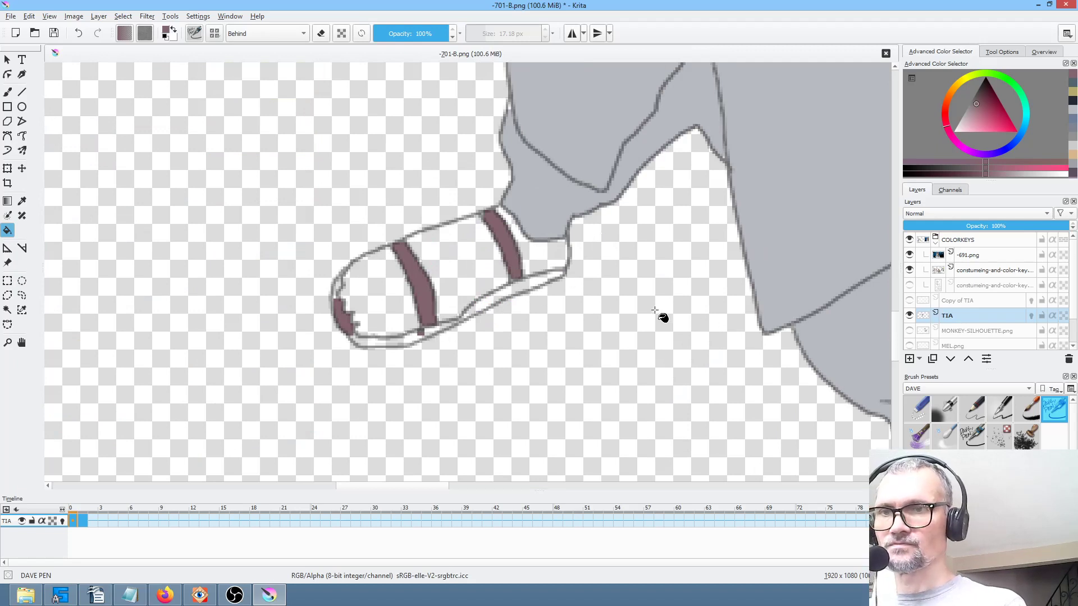
With the DAVE PEN brush at 4.67 px, paint the raised sandal's sole and strap gaps, and the other foot's two straps, in the same maroon.
key(b)
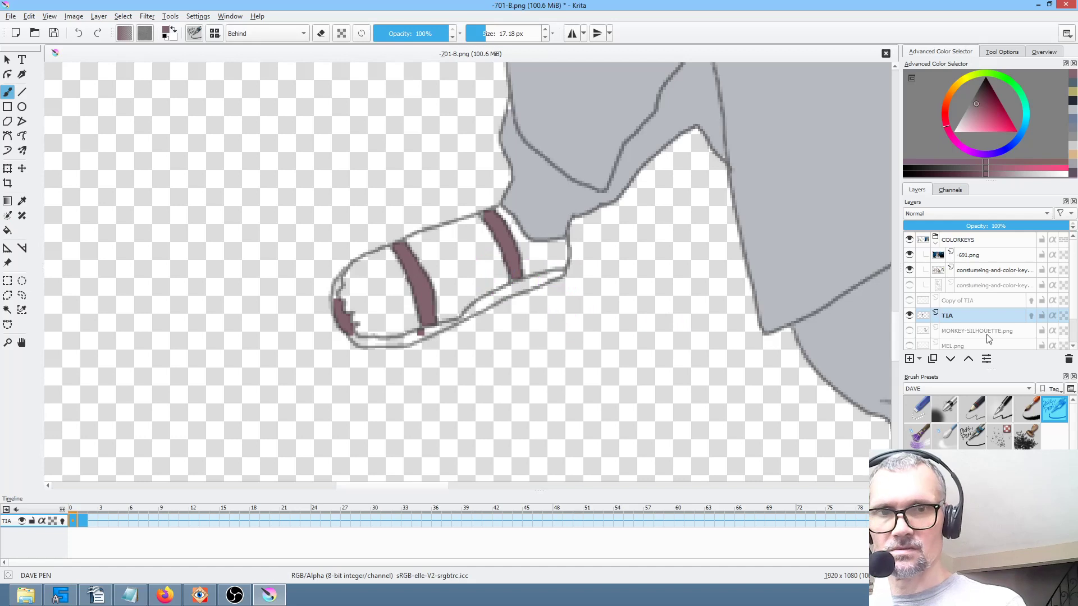
shift+drag(530, 299, 502, 304)
mouse_move(554, 275)
mouse_down()
mouse_move(411, 339)
mouse_move(363, 343)
mouse_move(405, 343)
mouse_up()
drag(339, 284, 340, 298)
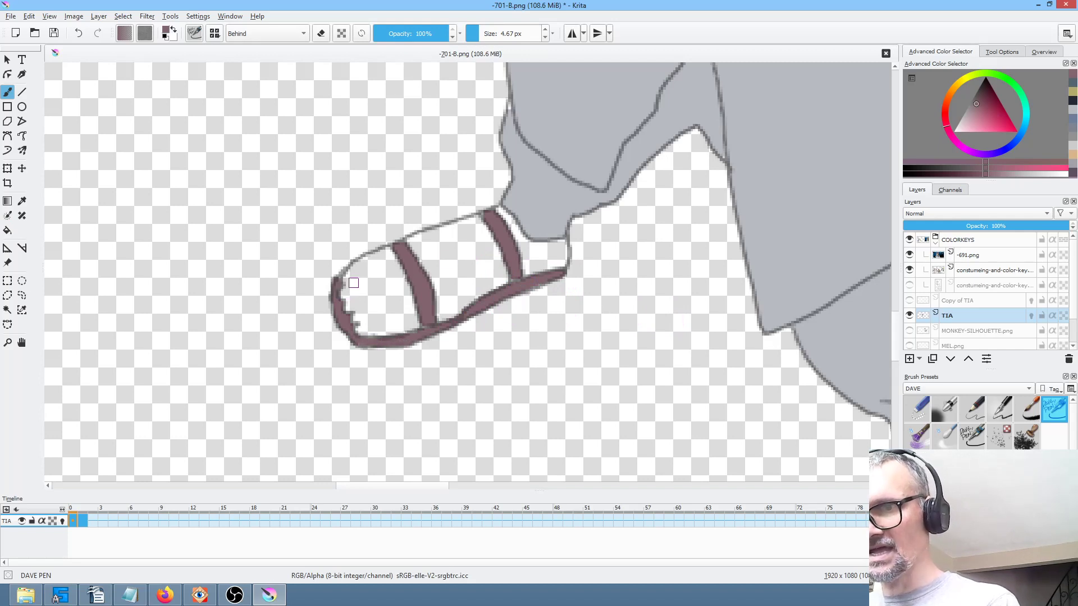
click(479, 214)
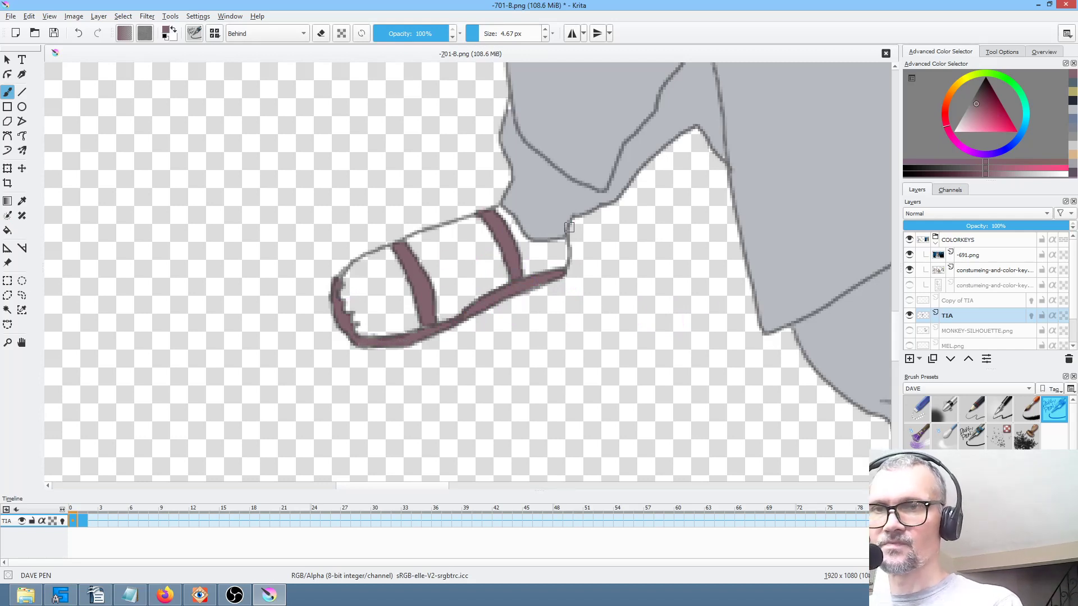
mouse_move(681, 282)
mouse_down()
mouse_move(409, 230)
mouse_move(627, 250)
mouse_move(554, 339)
mouse_move(607, 340)
mouse_move(580, 333)
mouse_up()
mouse_move(524, 431)
mouse_down()
mouse_move(619, 413)
mouse_move(553, 421)
mouse_up()
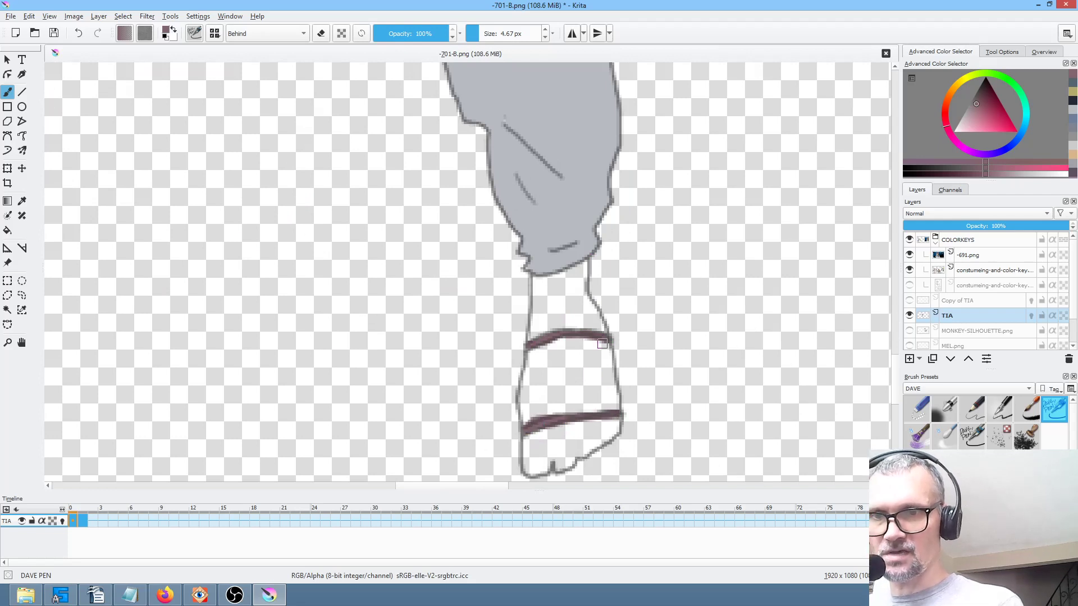
Sample the skin swatch, fill the bare areas of both feet, and touch up the remaining gaps with the brush at 12.07 px.
key(minus)
scroll(467, 272, up, 3)
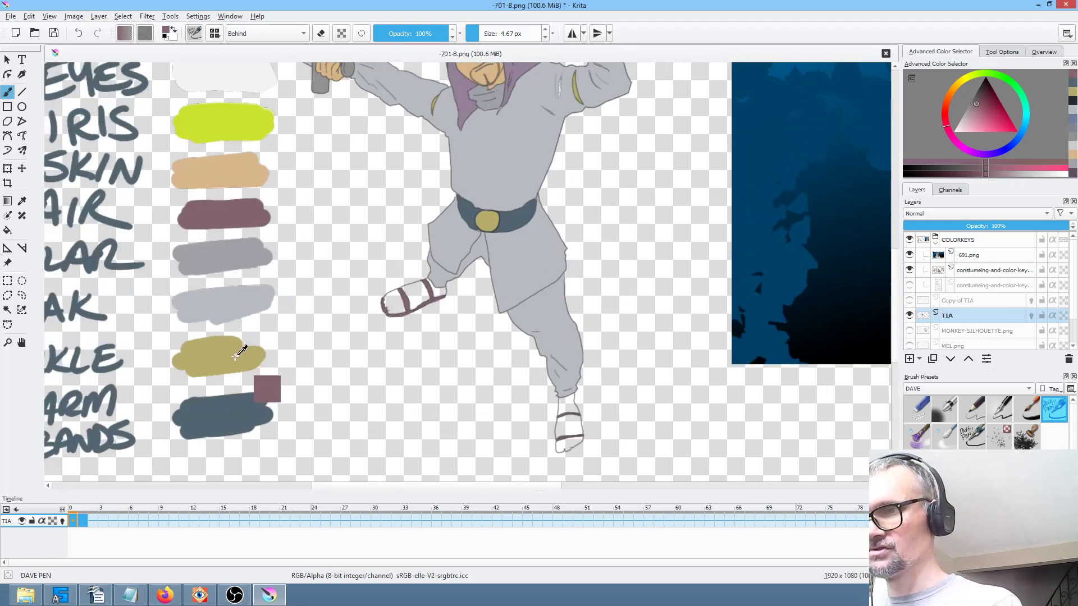
ctrl+click(265, 170)
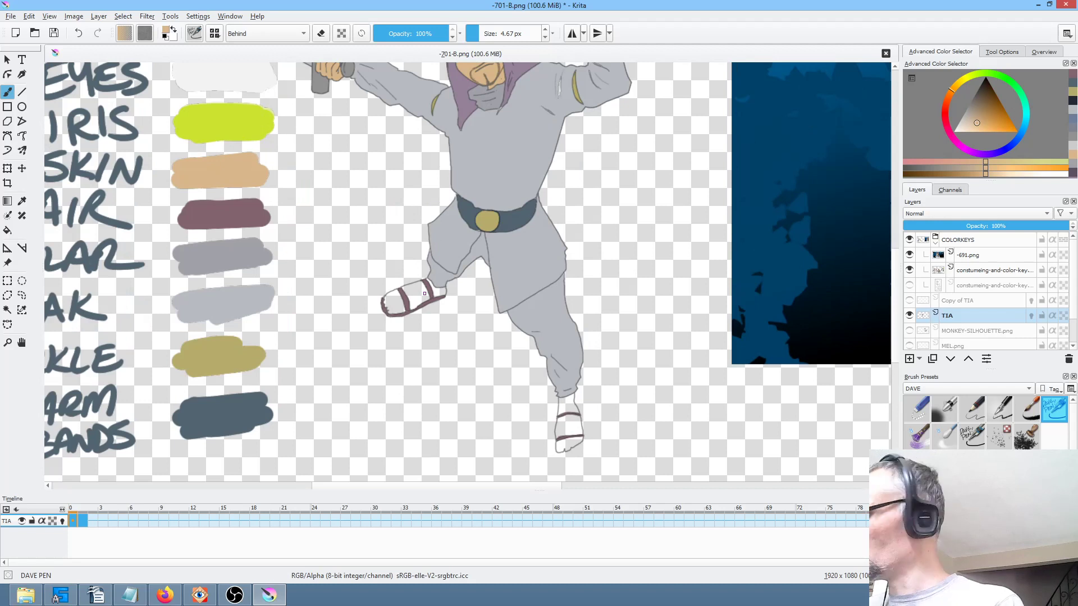
key(f)
click(439, 292)
click(422, 298)
click(394, 306)
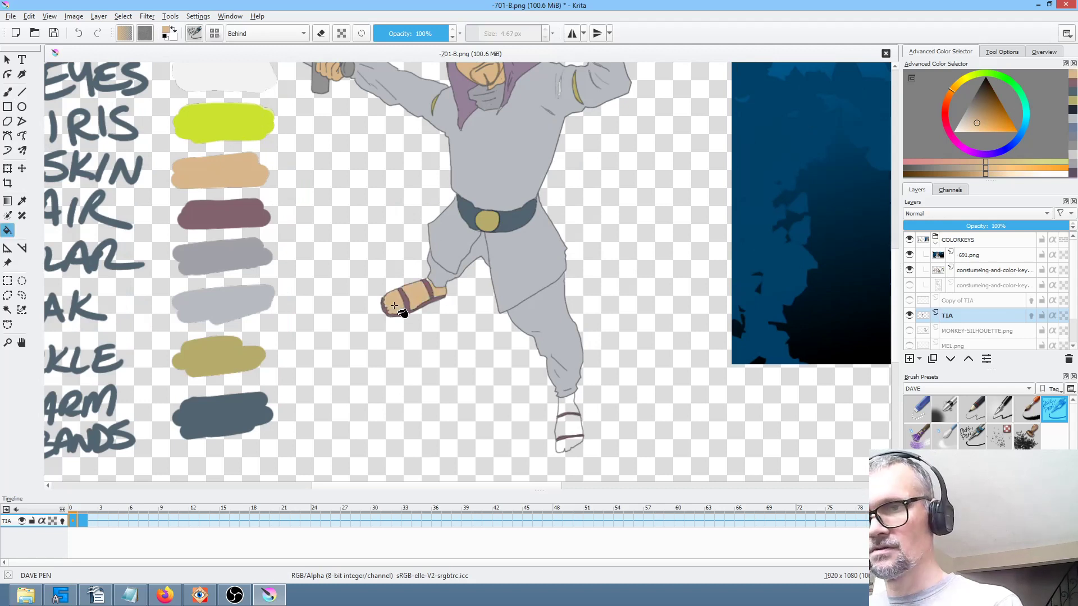
click(568, 405)
click(573, 428)
click(570, 444)
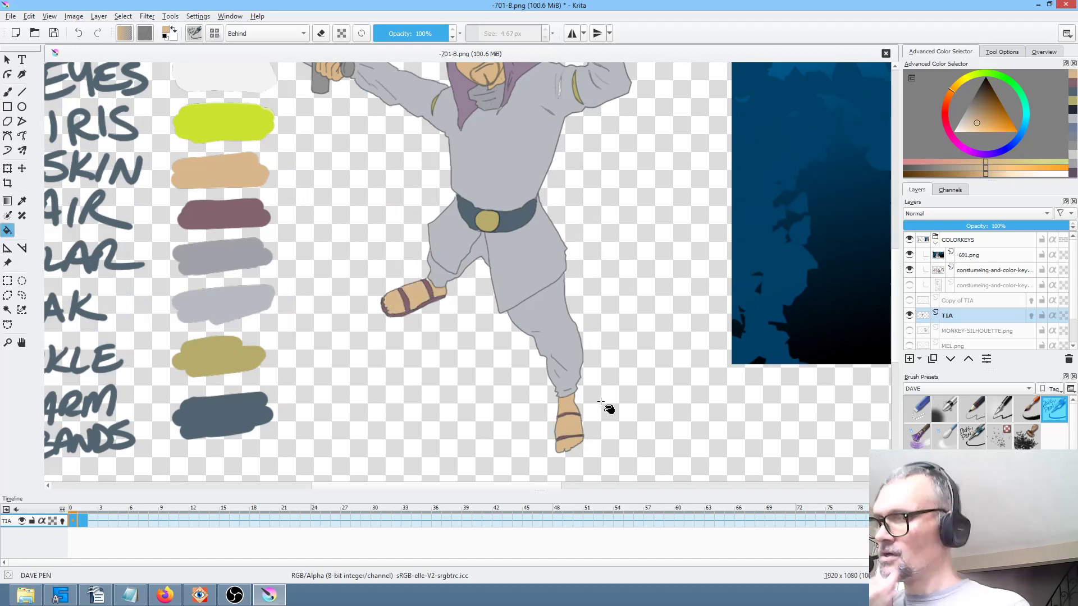
key(b)
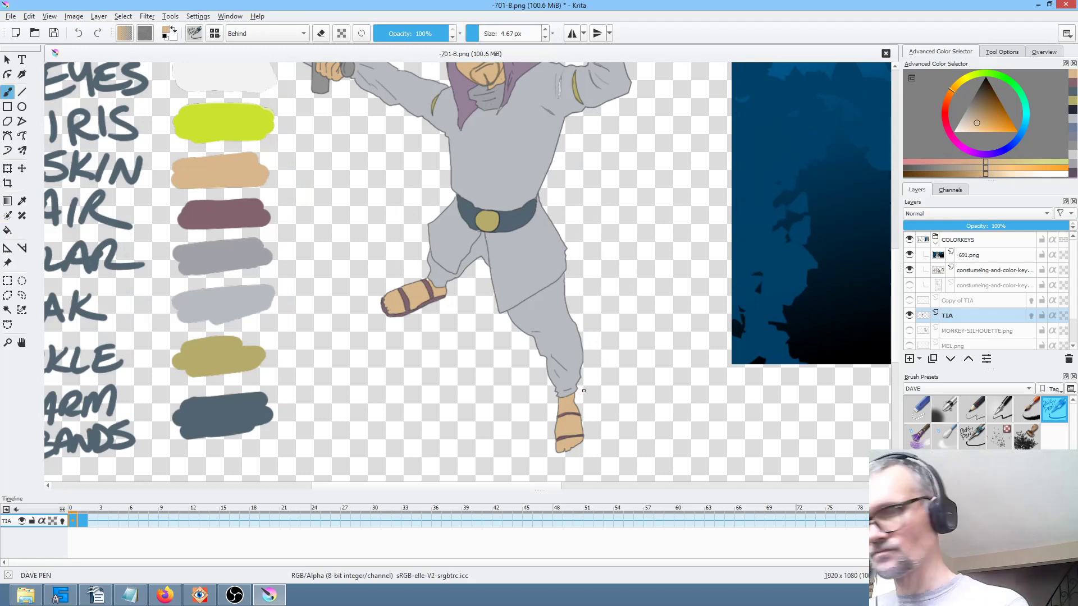
drag(573, 429, 569, 433)
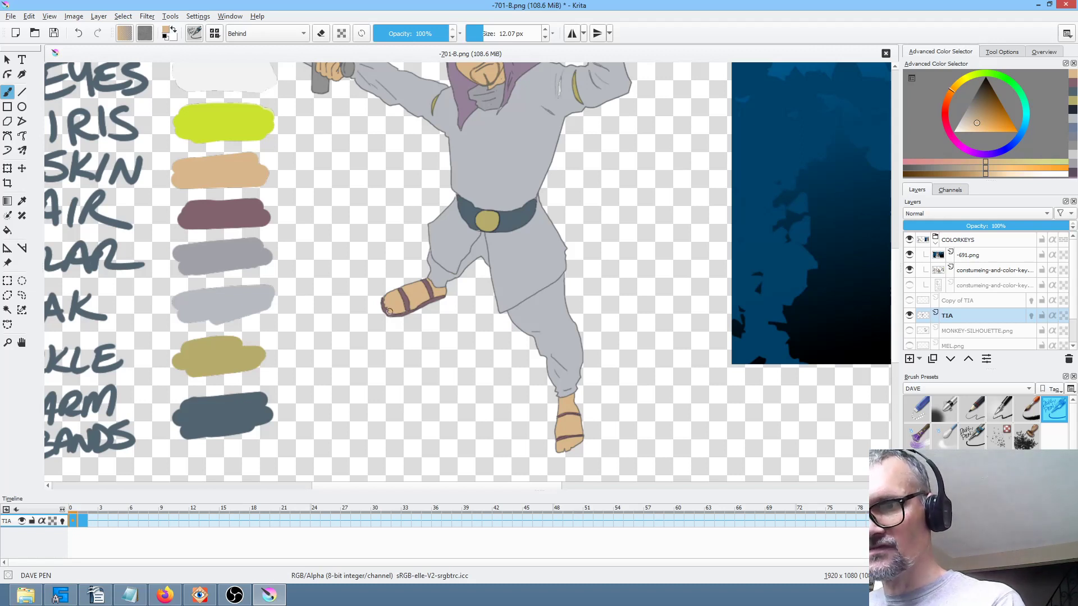
Sample the cloak, headscarf and collar colors from the figure and brush over small unpainted gaps around the raised arm's shoulder and the collar.
scroll(461, 264, up, 3)
ctrl+click(560, 283)
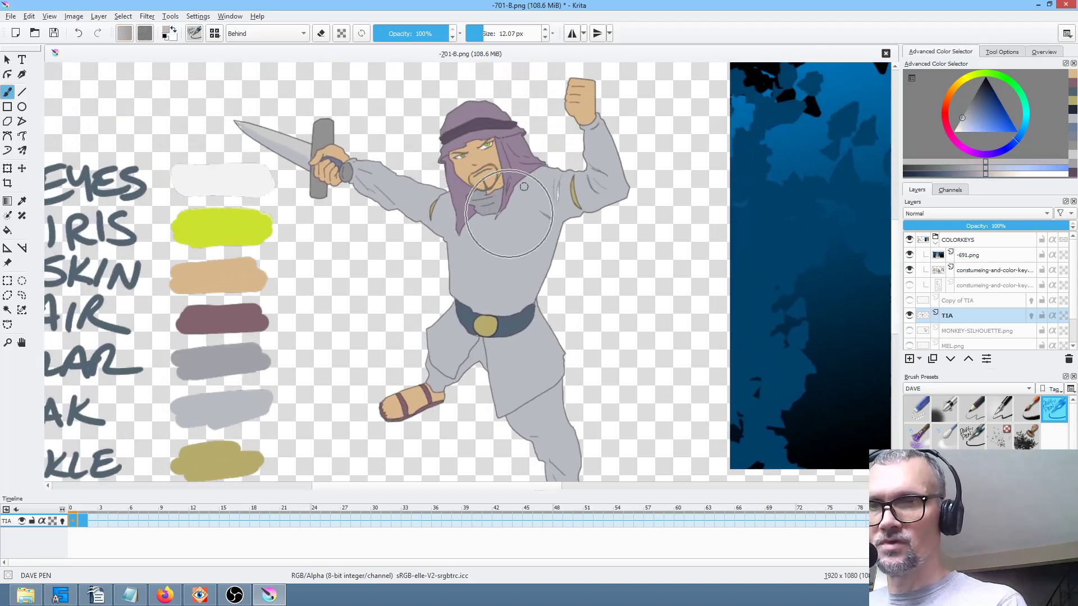
drag(553, 201, 553, 193)
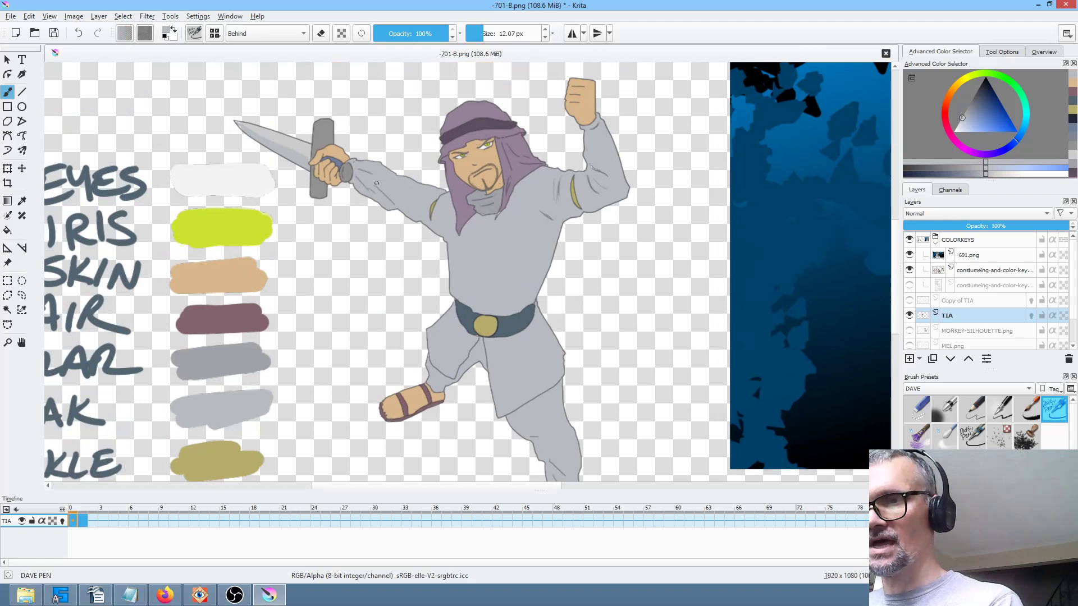
scroll(494, 281, up, 1)
scroll(483, 241, up, 5)
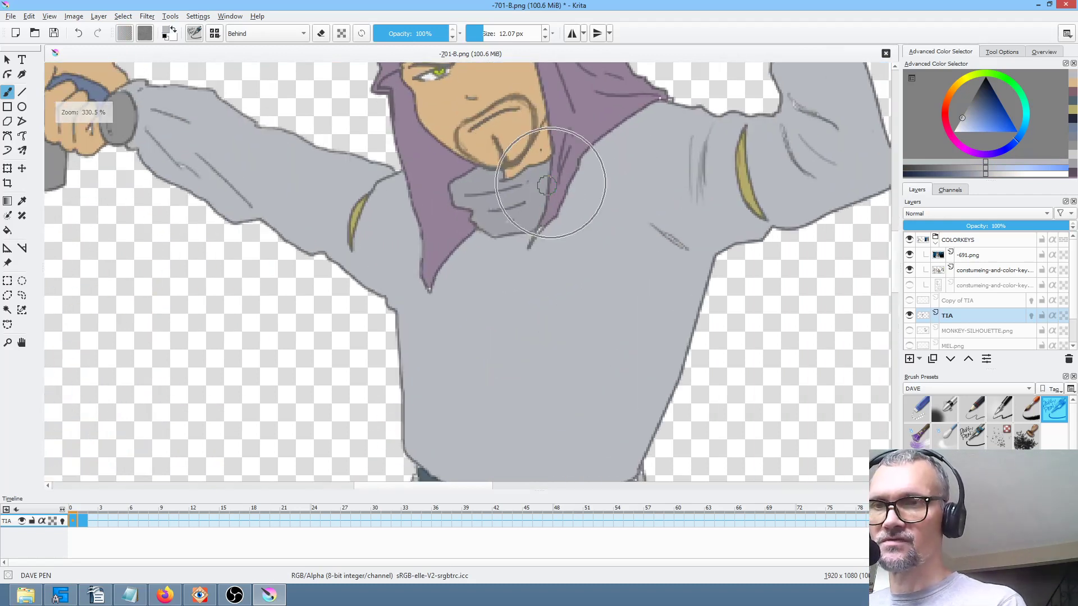
scroll(551, 185, up, 1)
ctrl+click(550, 219)
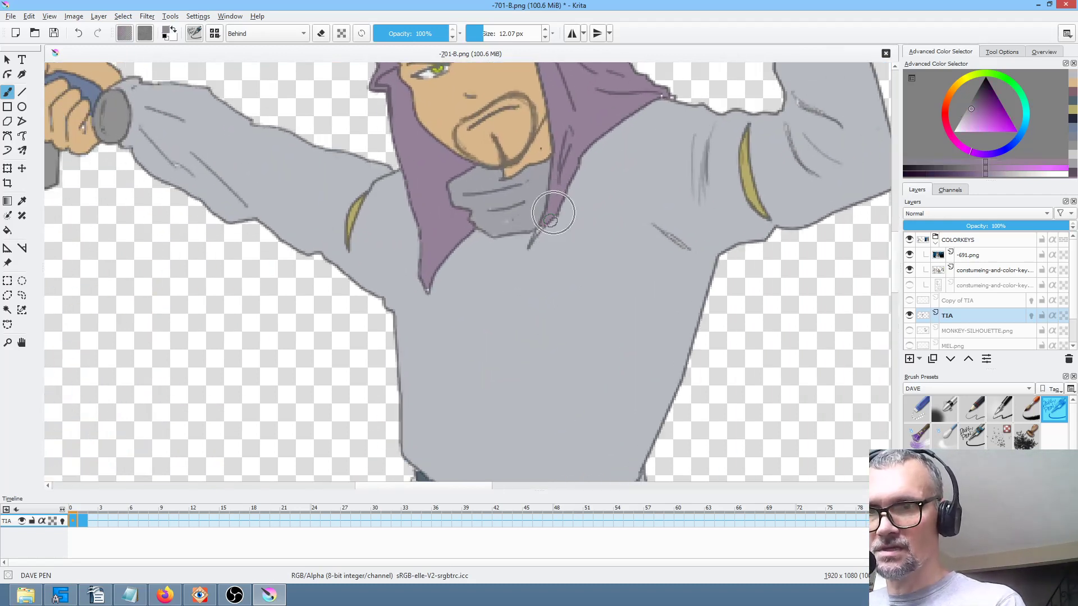
scroll(543, 298, down, 3)
ctrl+click(516, 288)
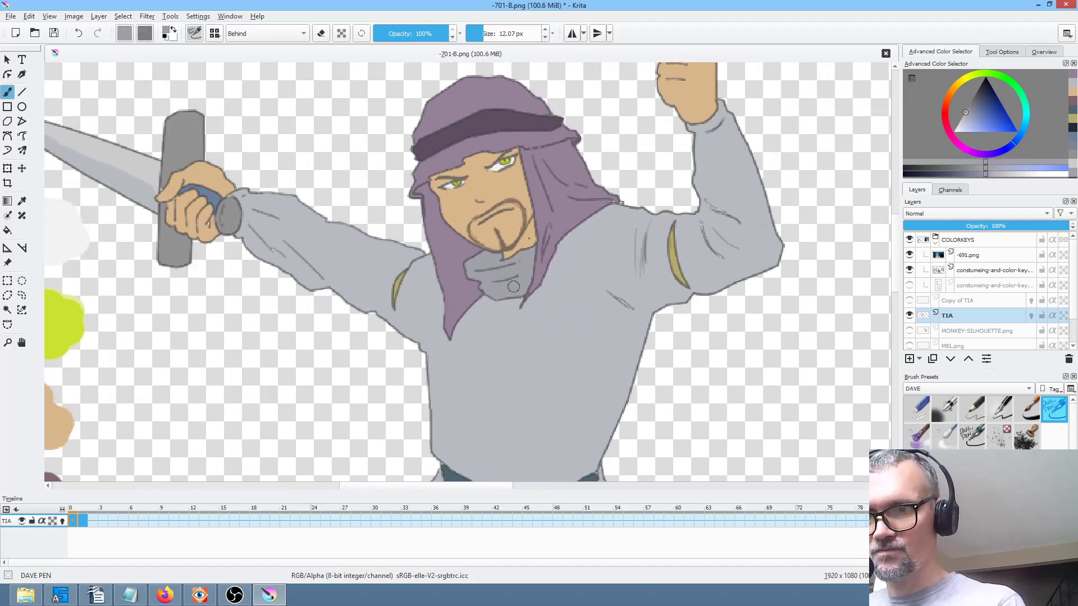
Examine the whole colored character beside the color key for missed areas.
scroll(587, 306, down, 3)
scroll(568, 330, down, 1)
scroll(582, 291, down, 4)
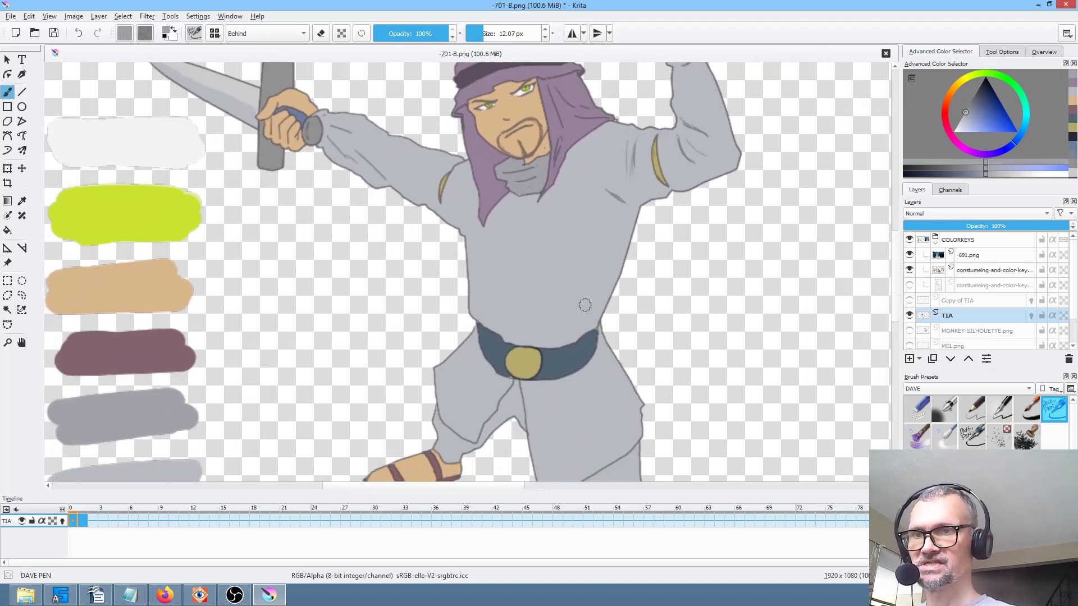
scroll(584, 305, down, 2)
drag(641, 378, 563, 325)
scroll(563, 325, down, 1)
scroll(565, 288, down, 2)
scroll(554, 325, down, 2)
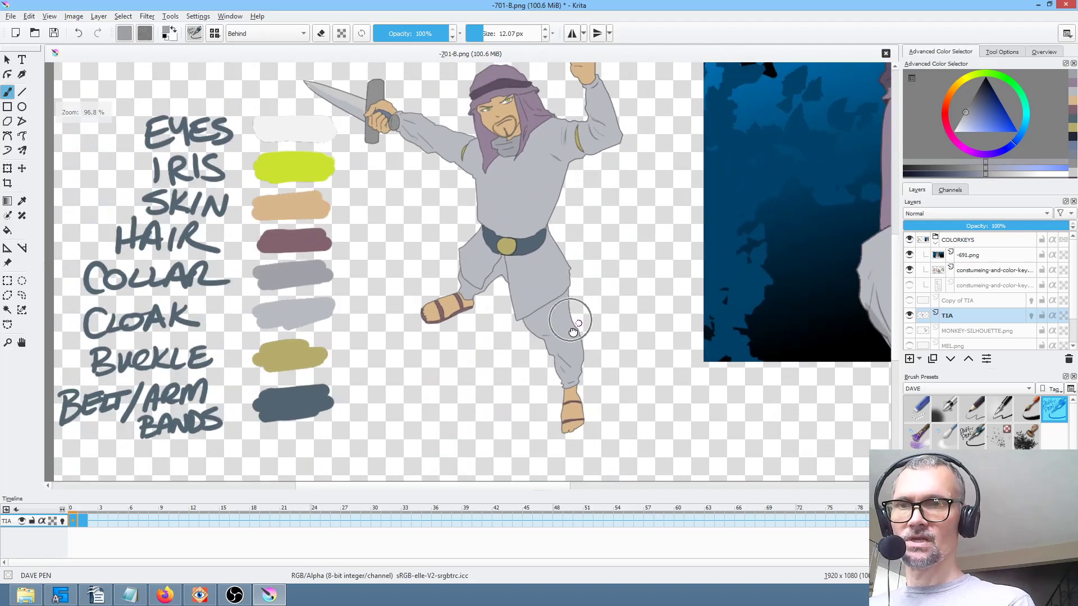
drag(582, 319, 553, 340)
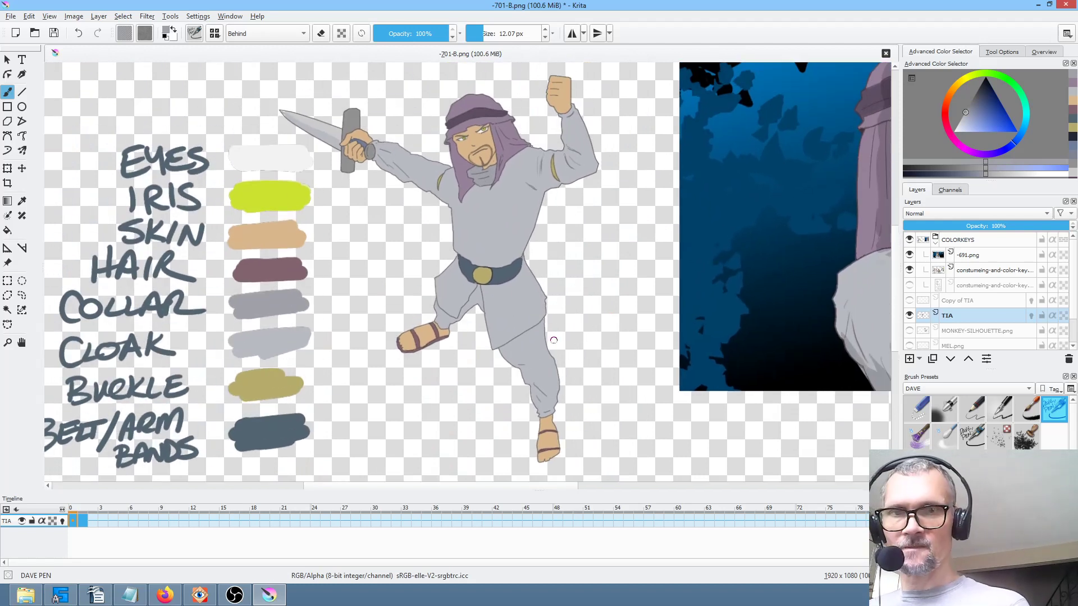
Duplicate the colored drawing at frame 0 of the TIA layer onto frame 1, replacing the uncolored line art.
click(84, 522)
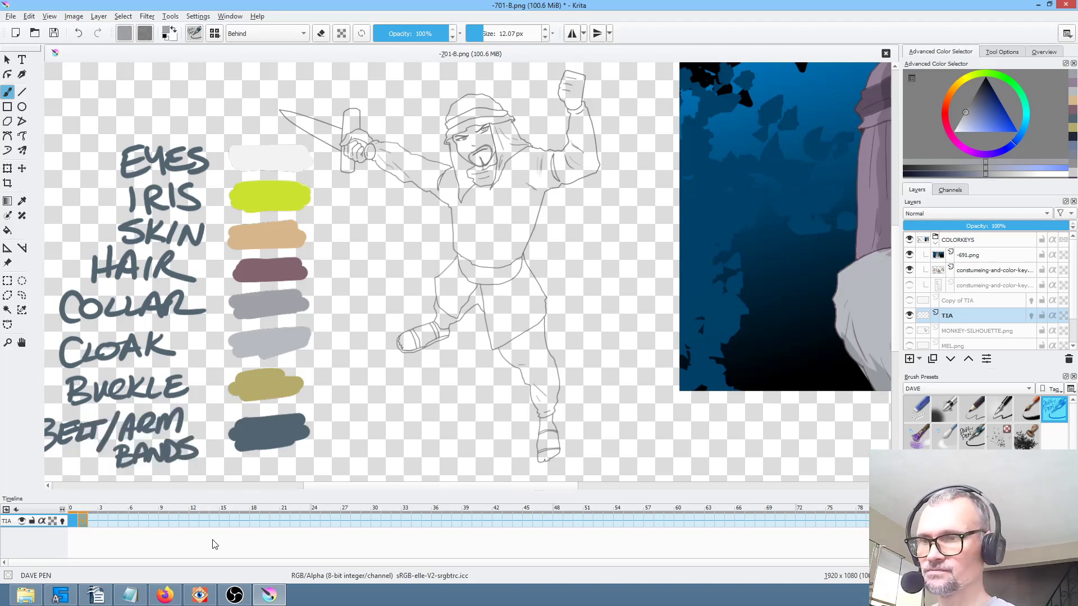
click(74, 521)
drag(75, 523, 86, 522)
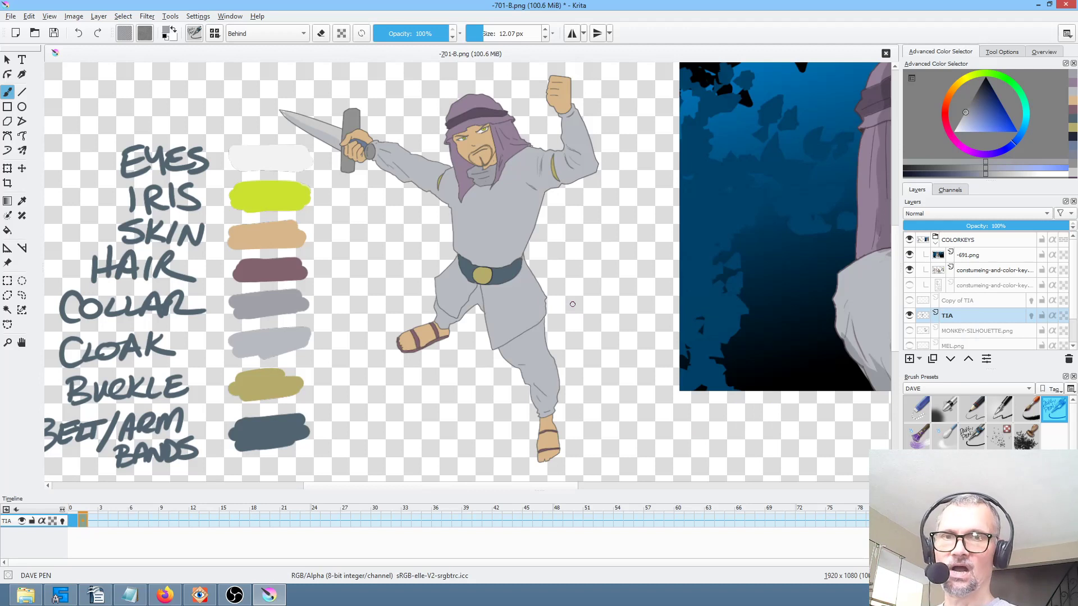
Show the Copy of TIA layer, and delete the colored raised fist and forearm from TIA's frame 1 using a freehand selection.
click(912, 300)
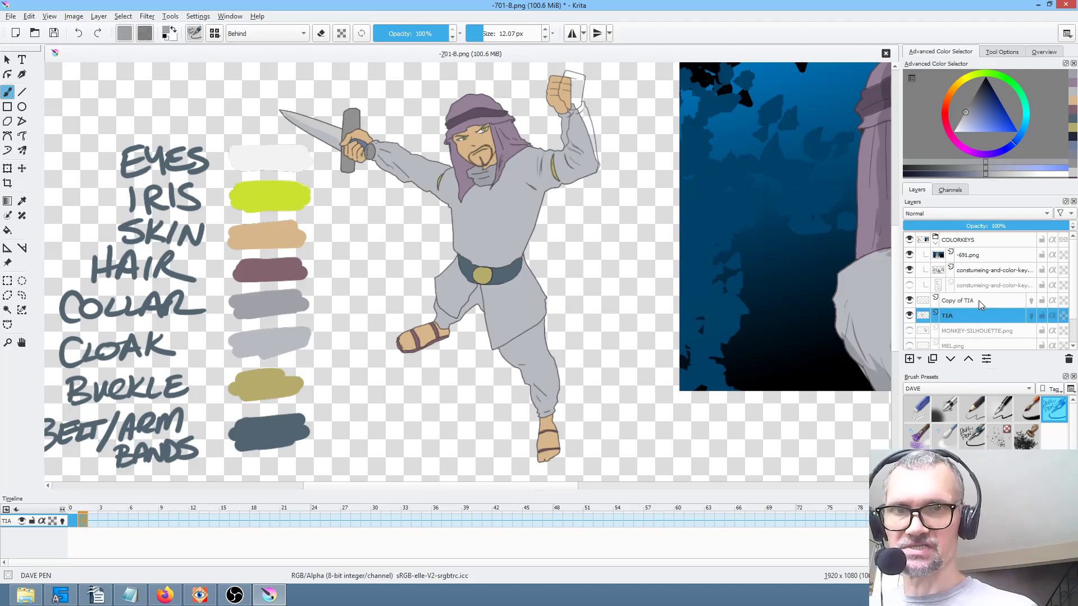
drag(595, 184, 469, 251)
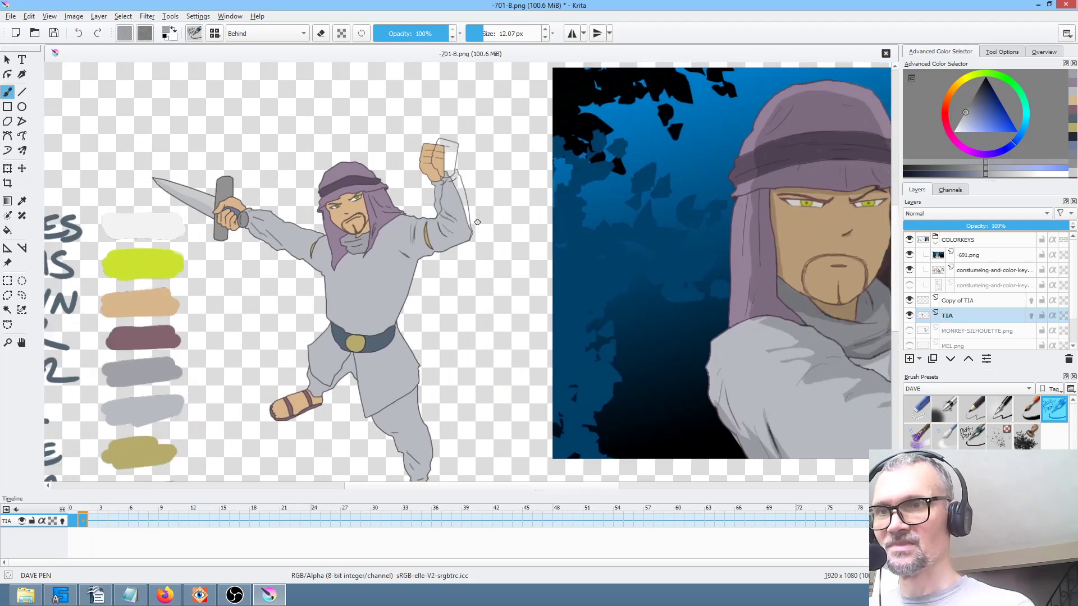
scroll(485, 238, up, 3)
drag(500, 174, 505, 234)
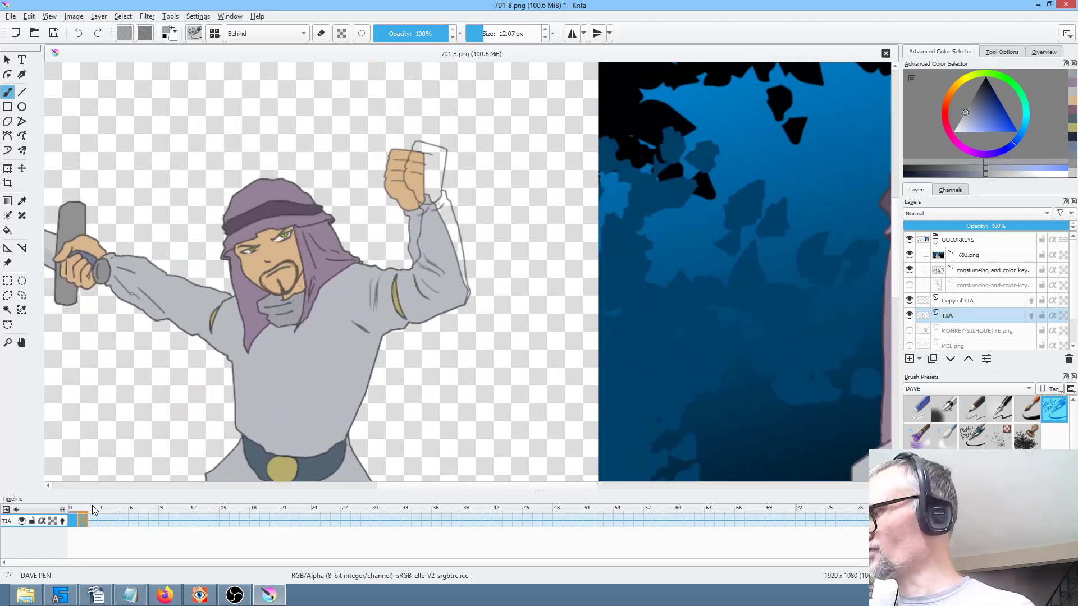
key(ctrl+r)
mouse_move(453, 118)
mouse_down()
mouse_move(377, 129)
mouse_move(366, 183)
mouse_move(425, 293)
mouse_move(486, 328)
mouse_move(505, 196)
mouse_up()
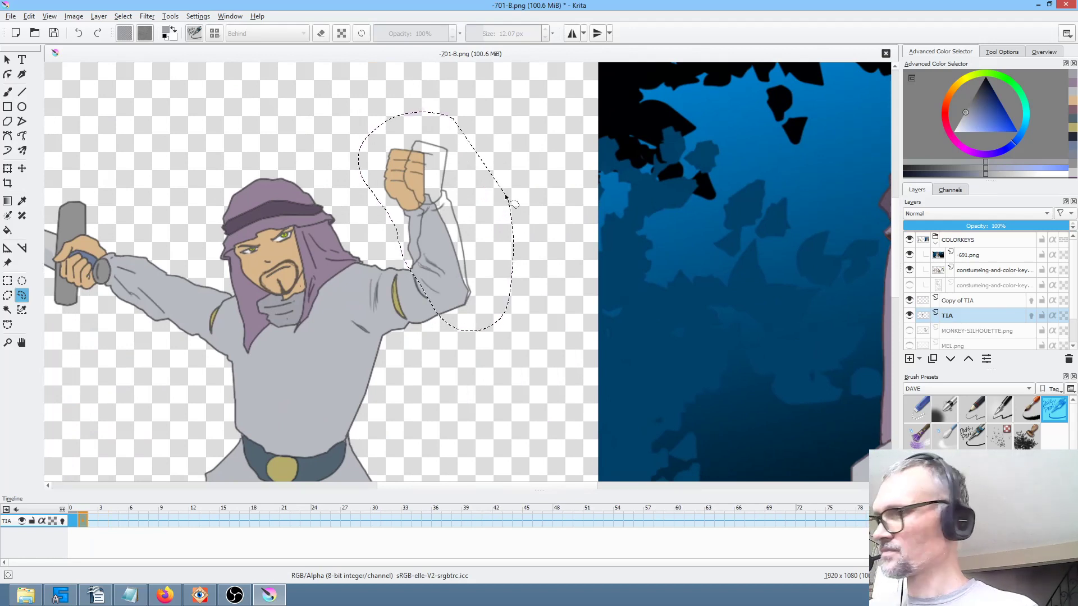
key(Delete)
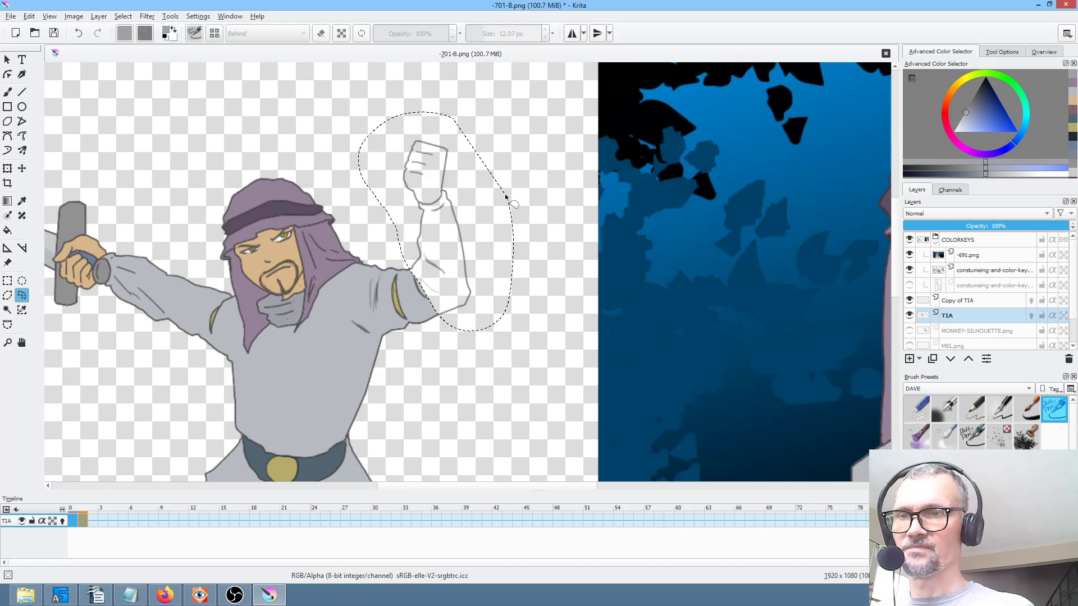
key(ctrl+shift+a)
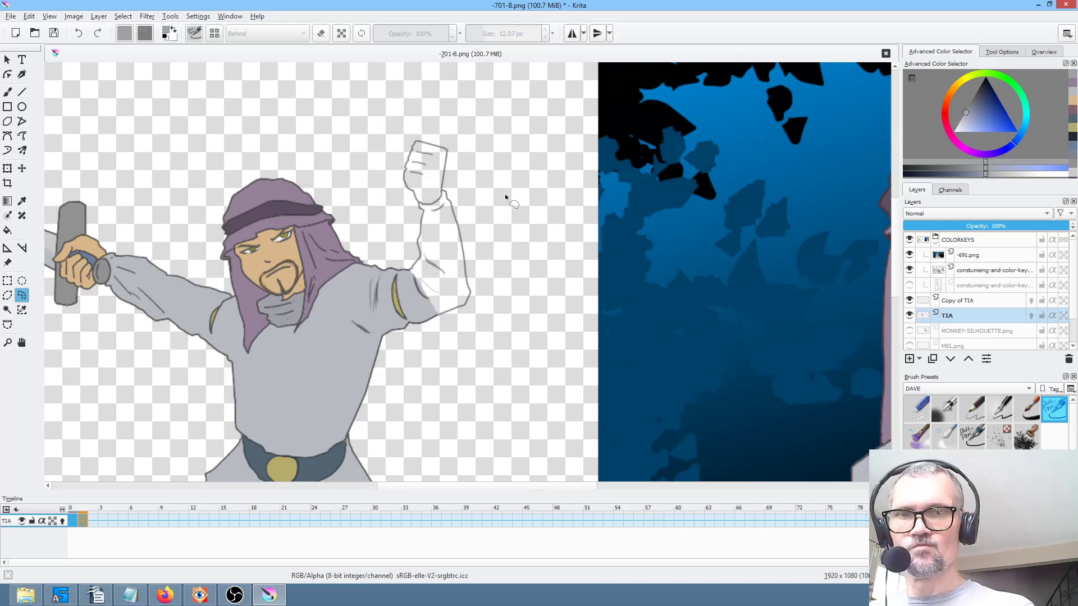
Select frame 1 of the Copy of TIA layer and toggle the layer's visibility to compare its arm line art with the TIA layer.
click(978, 300)
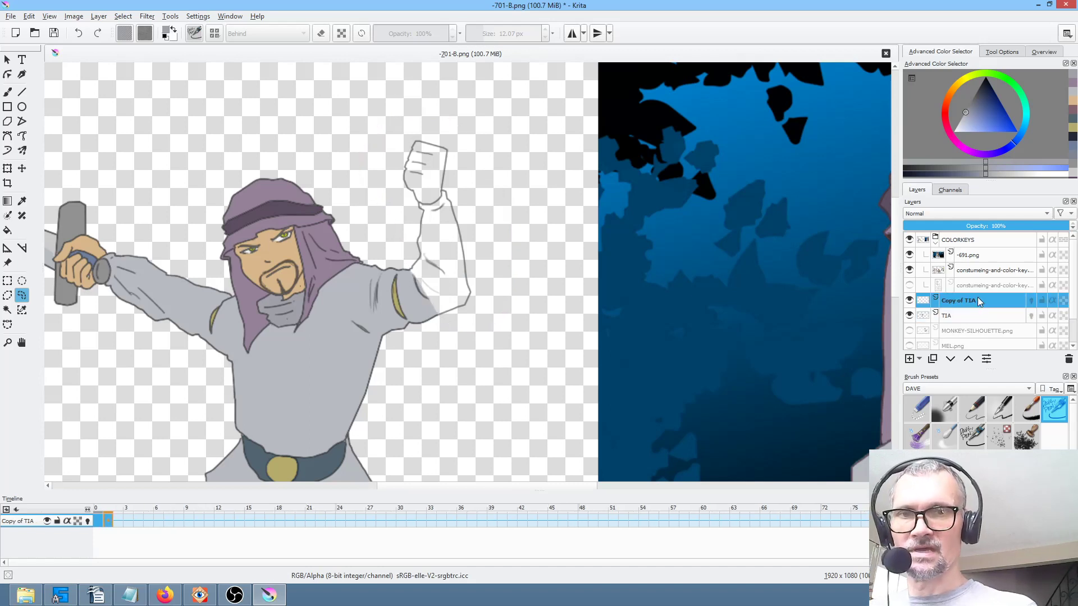
click(108, 522)
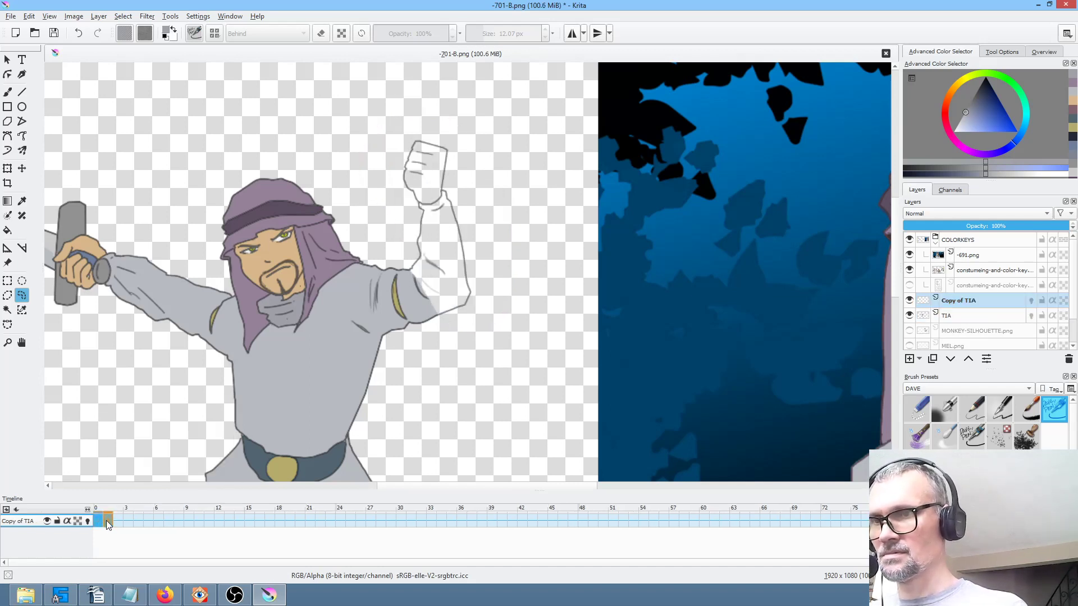
click(909, 300)
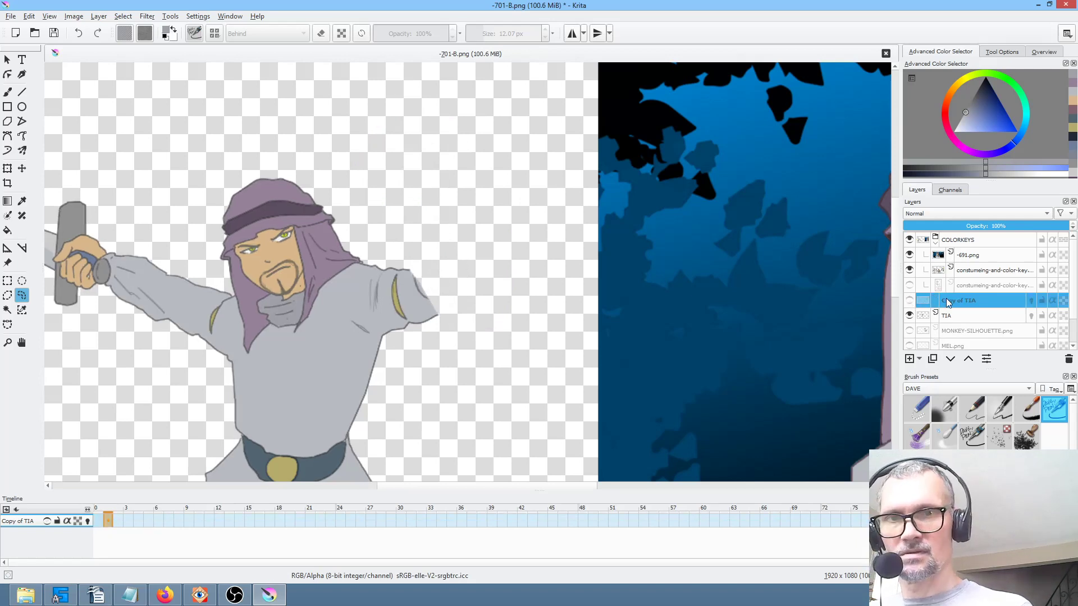
click(911, 302)
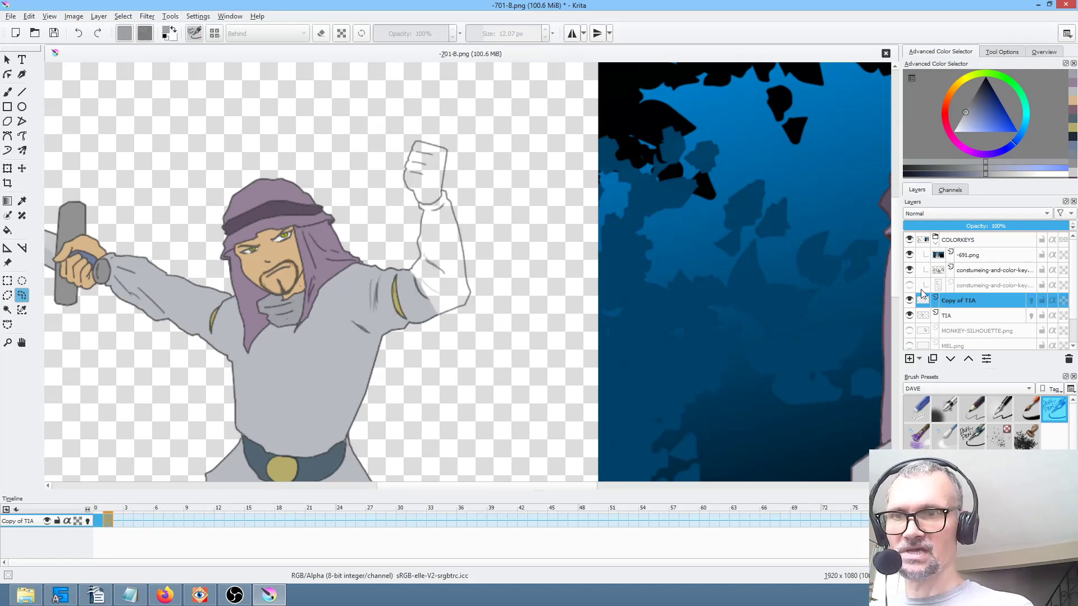
Enclose the raised fist and forearm on the TIA layer in a freehand selection, and check it against the Copy of TIA layer.
click(961, 316)
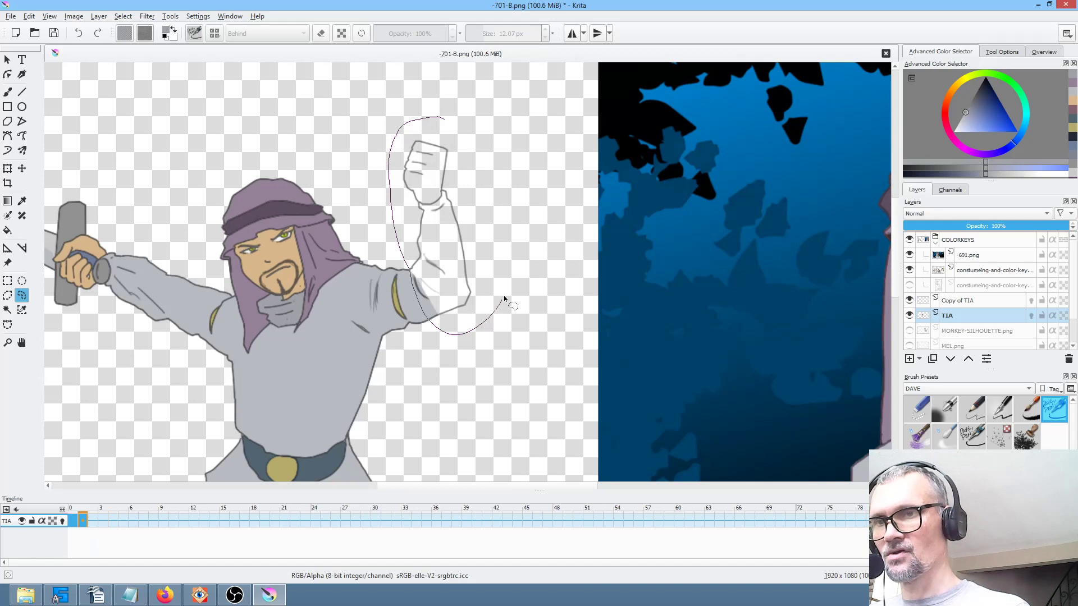
drag(505, 146, 497, 136)
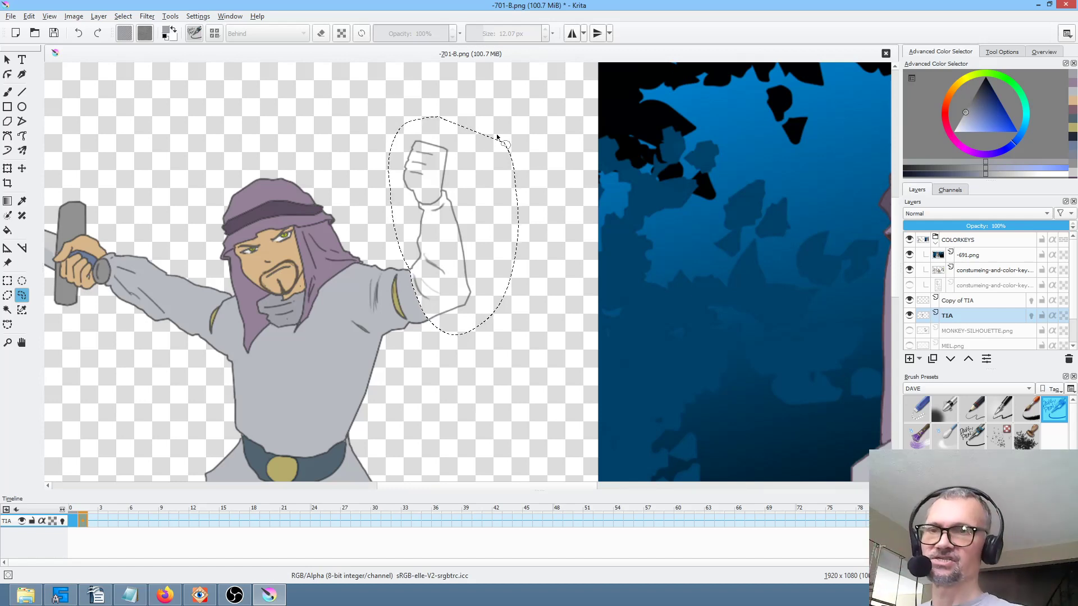
click(1001, 300)
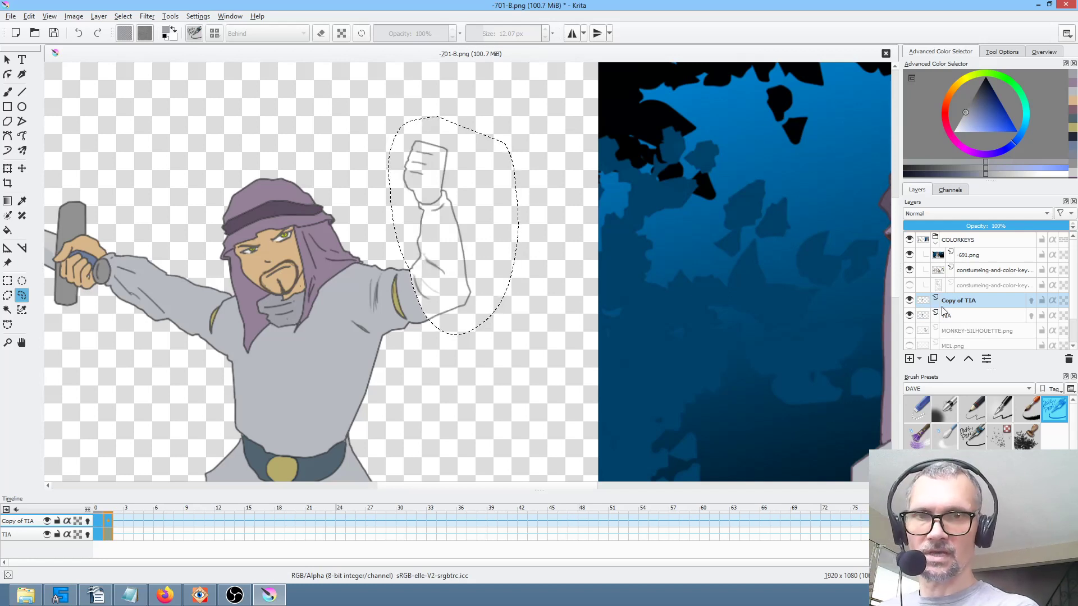
click(909, 300)
click(909, 300)
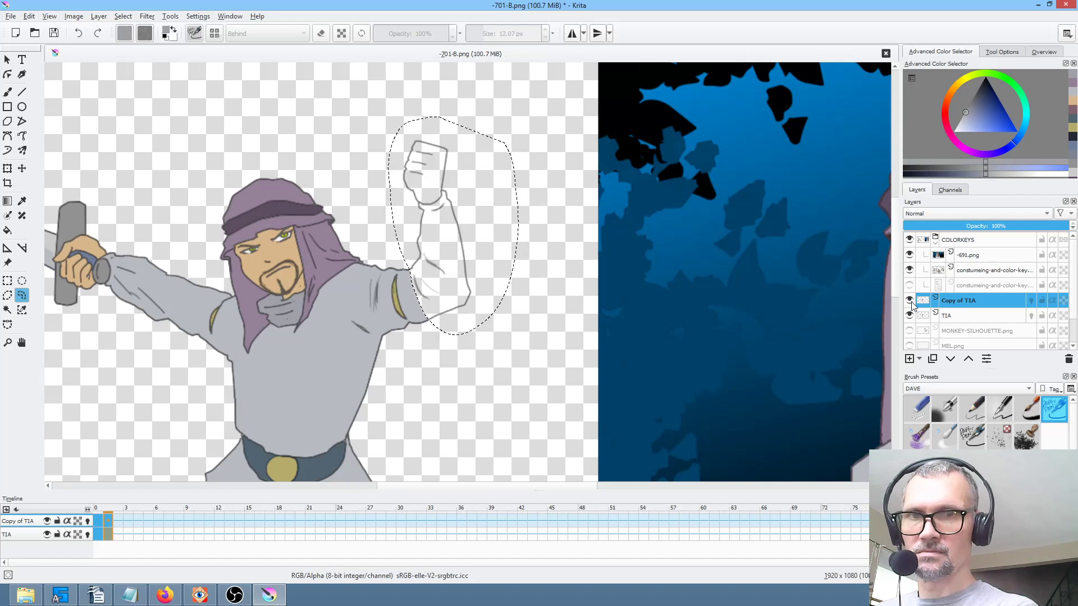
Compare the TIA and Copy of TIA layers by toggling their visibility, and check TIA's frames 0 and 1 on their own.
click(963, 316)
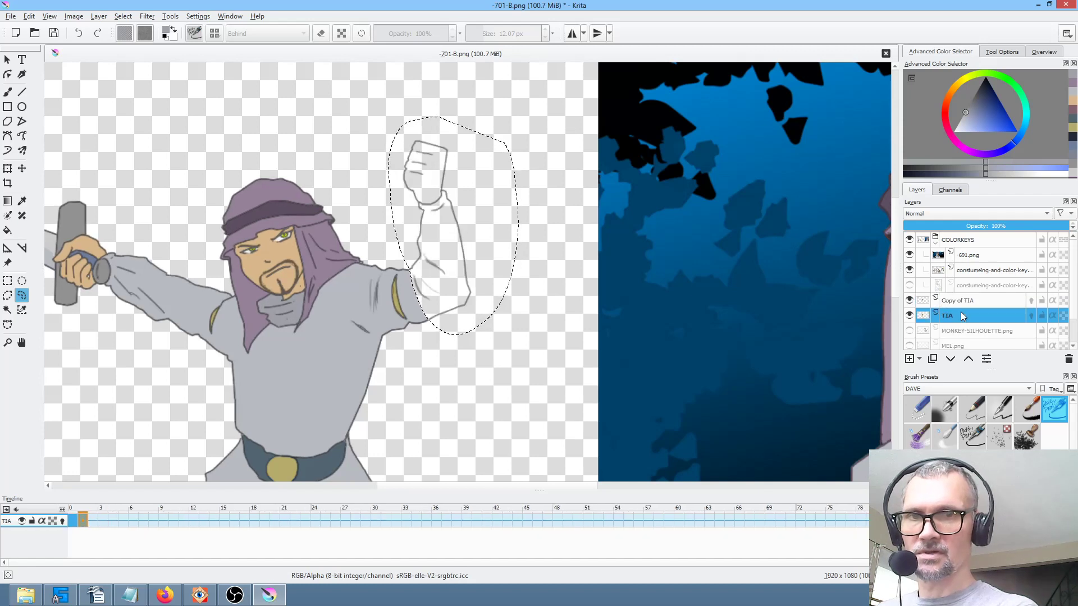
click(909, 316)
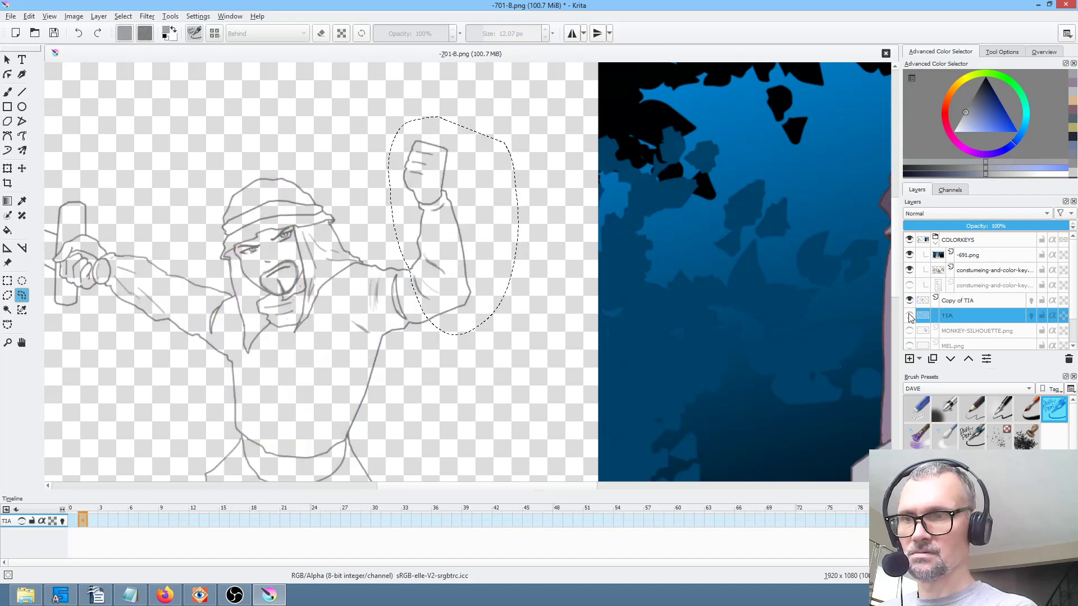
click(909, 316)
click(953, 303)
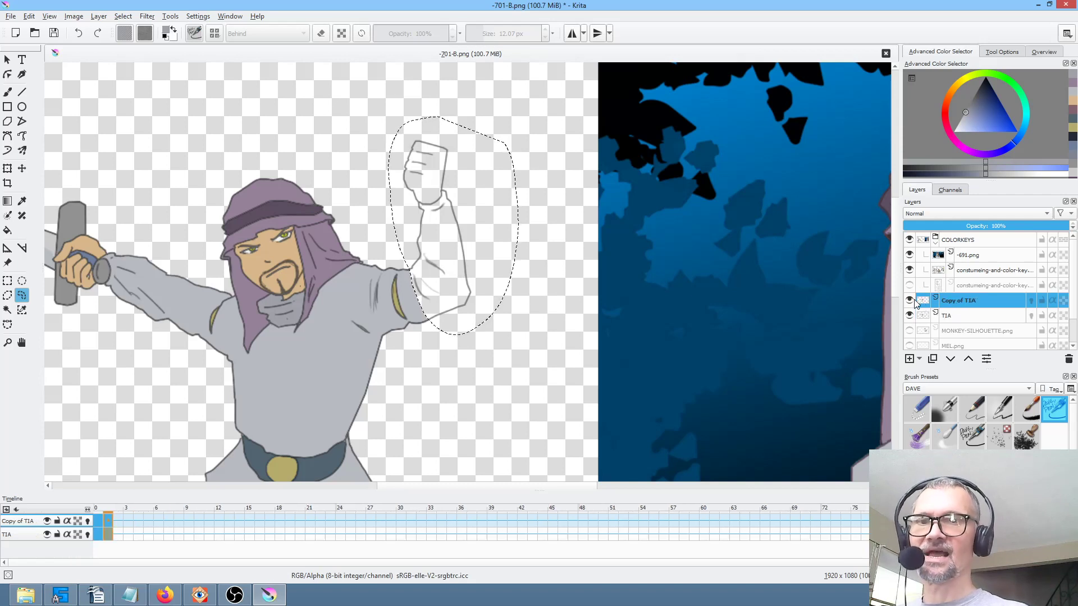
click(909, 301)
click(93, 530)
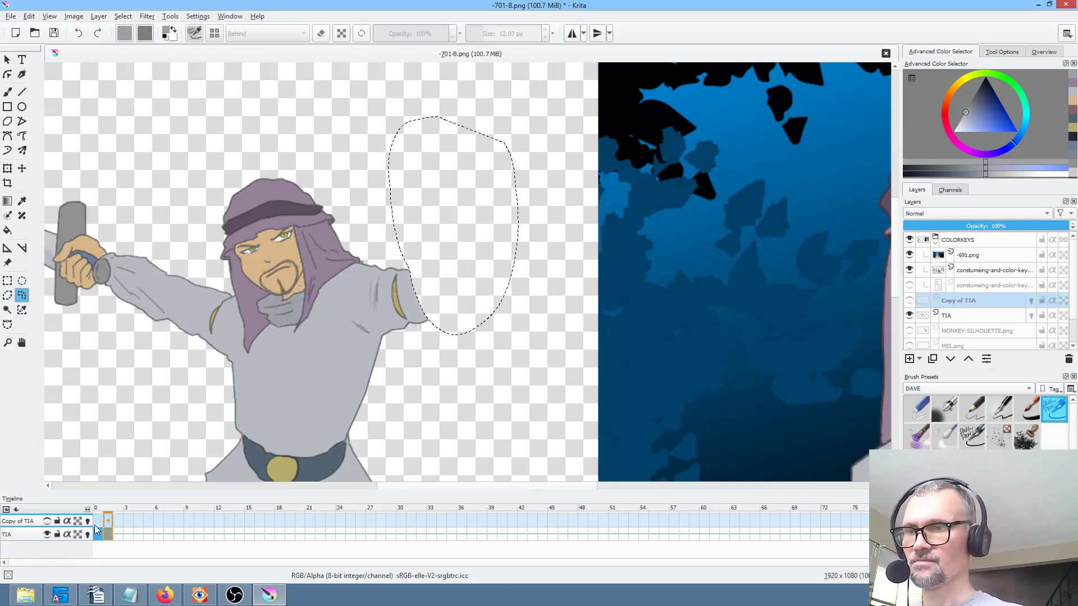
click(99, 535)
click(110, 536)
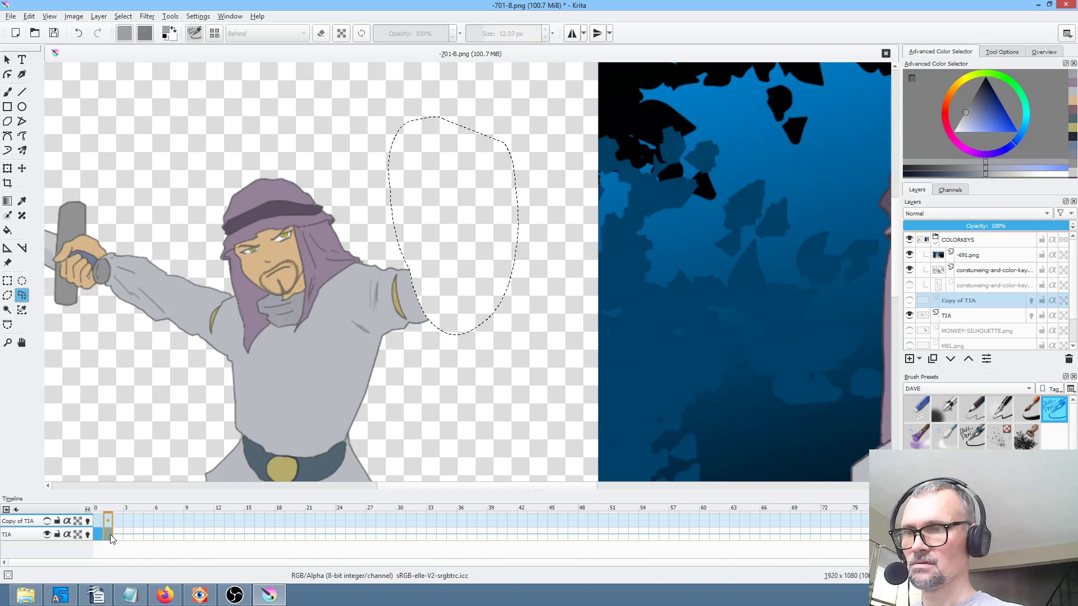
click(98, 536)
click(109, 536)
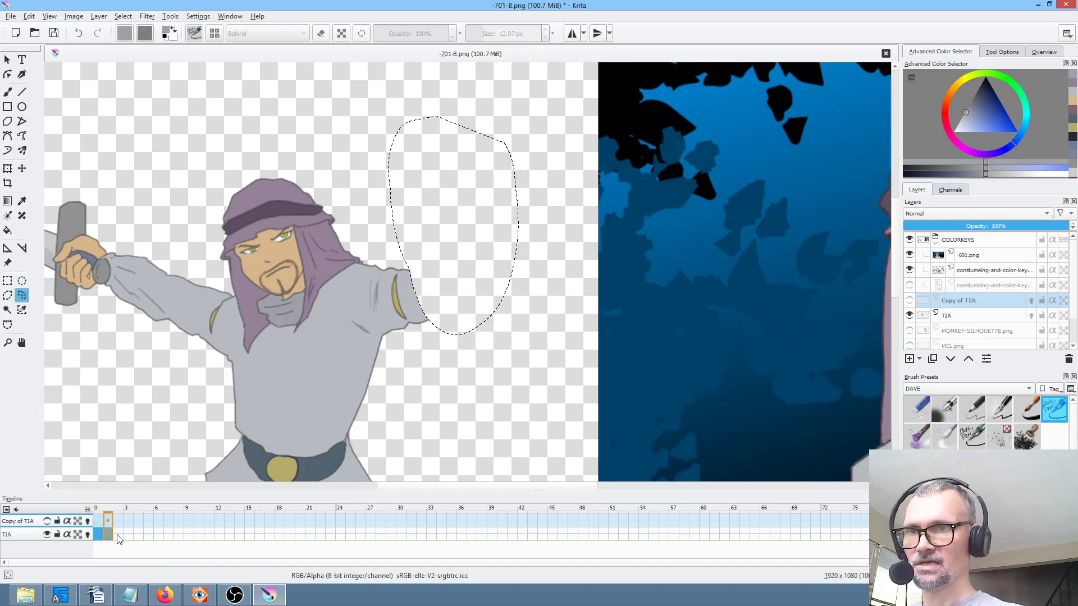
click(909, 300)
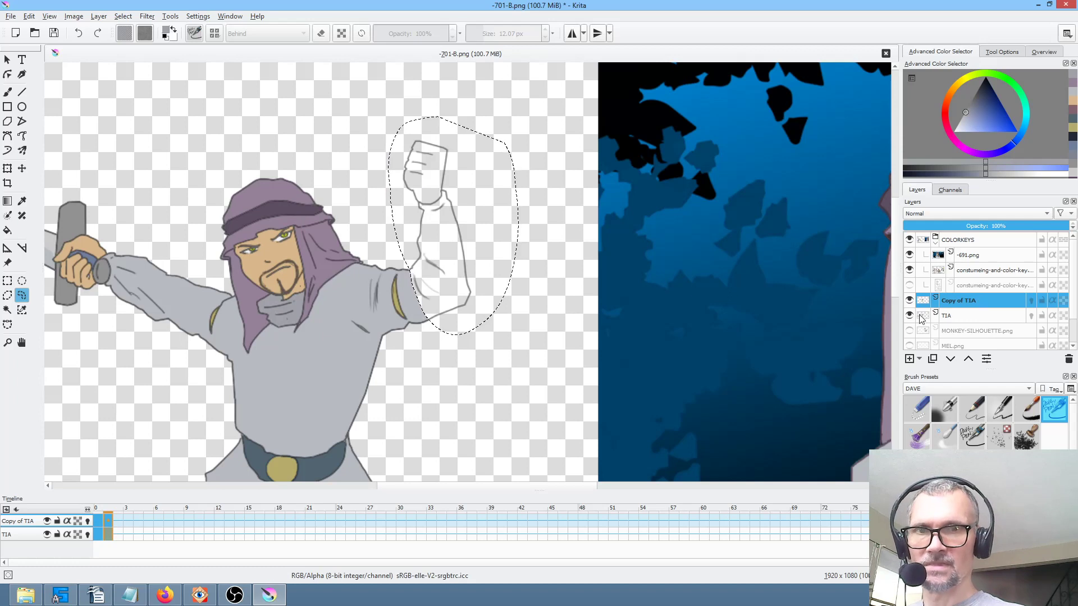
Hide the TIA layer and remove frame 0 from the Copy of TIA layer, keeping its frame 1 line art.
click(909, 316)
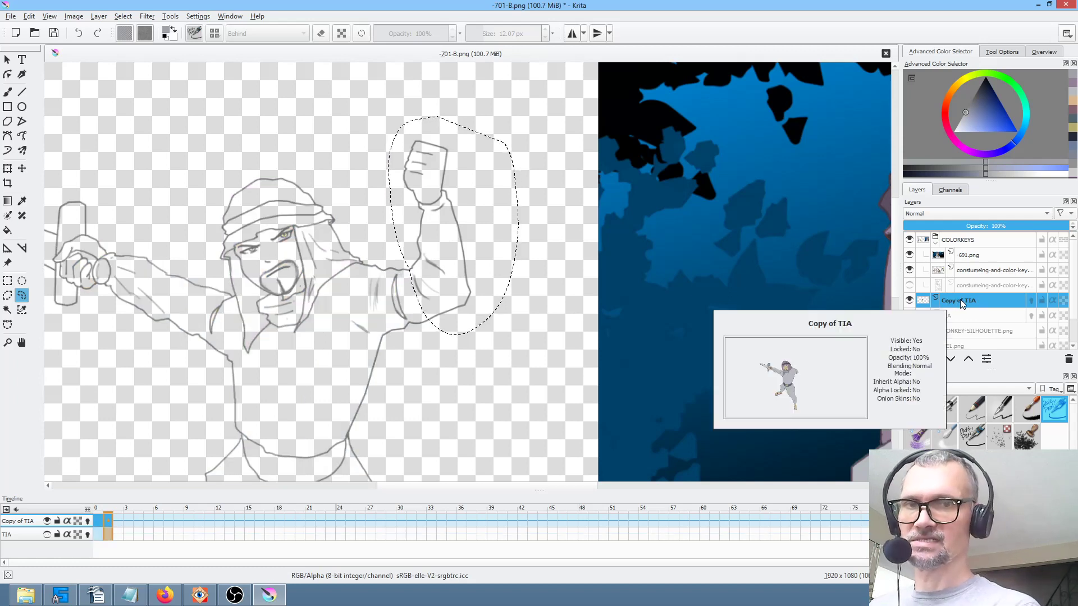
click(98, 520)
click(113, 521)
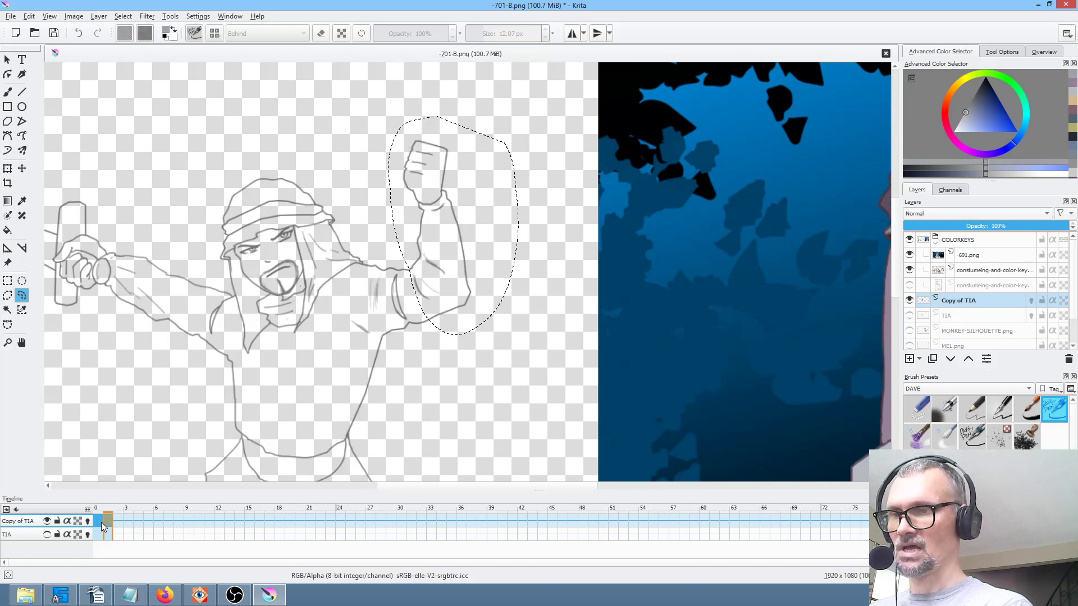
click(99, 521)
click(104, 520)
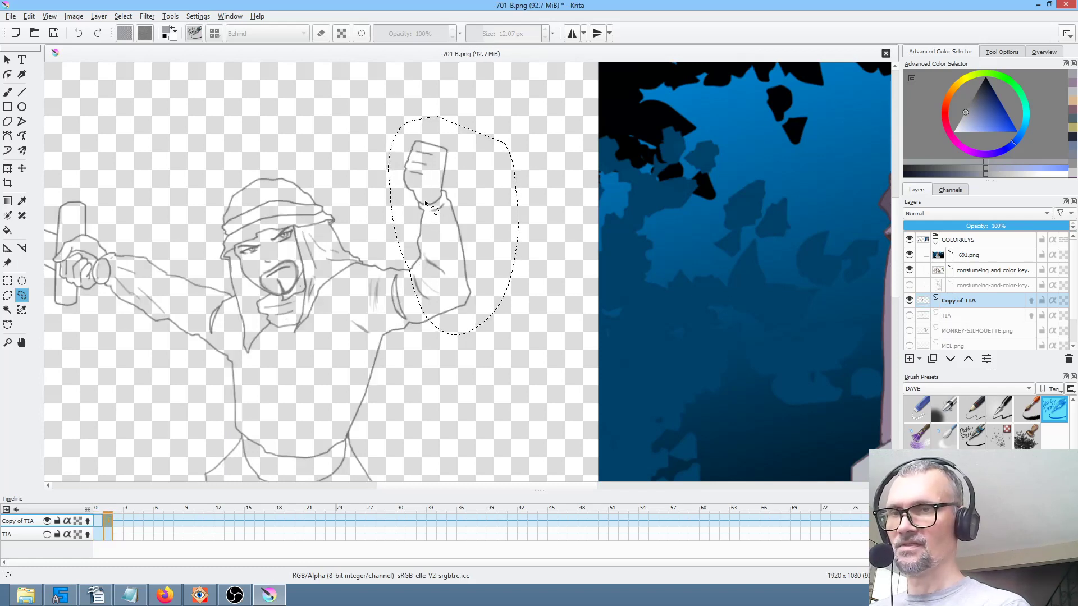
Delete all line art outside the raised-arm selection on frame 1 of the Copy of TIA layer.
click(122, 17)
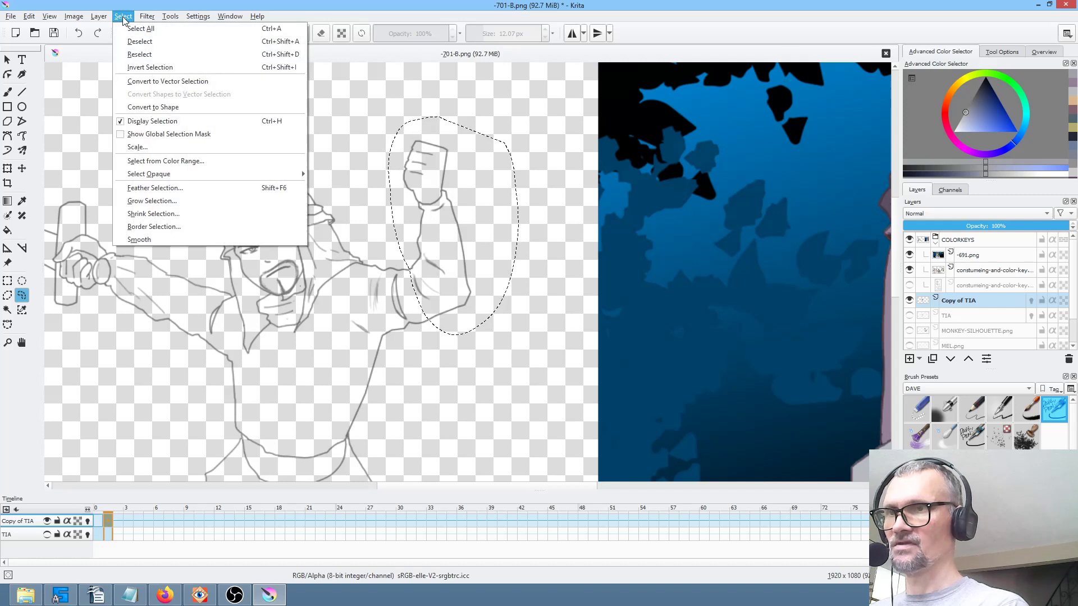
click(123, 17)
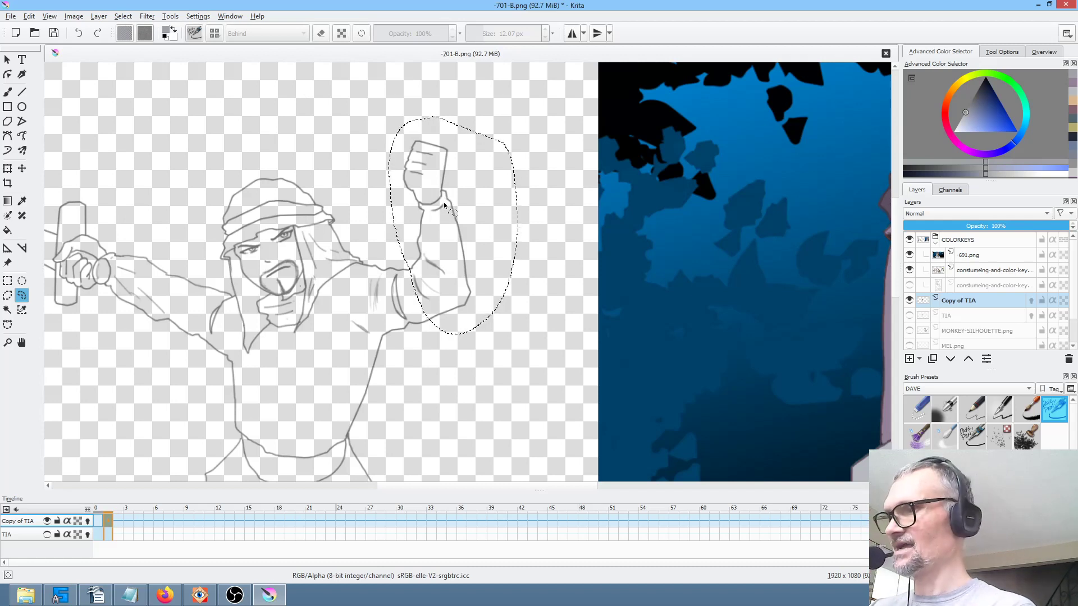
key(ctrl+shift+i)
key(Delete)
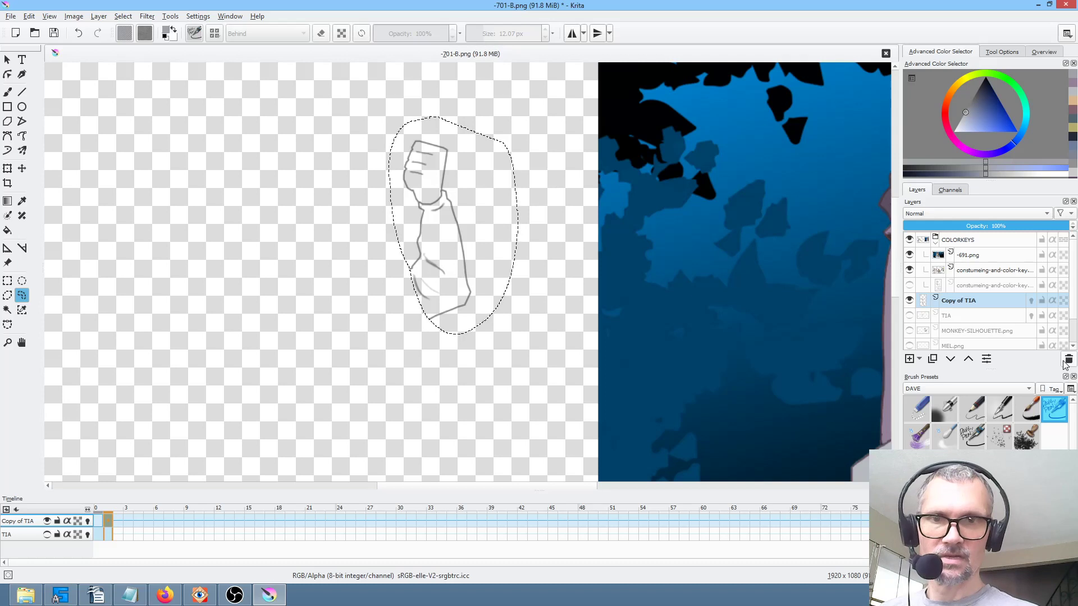
Show the TIA layer and merge the Copy of TIA layer down into it.
click(910, 285)
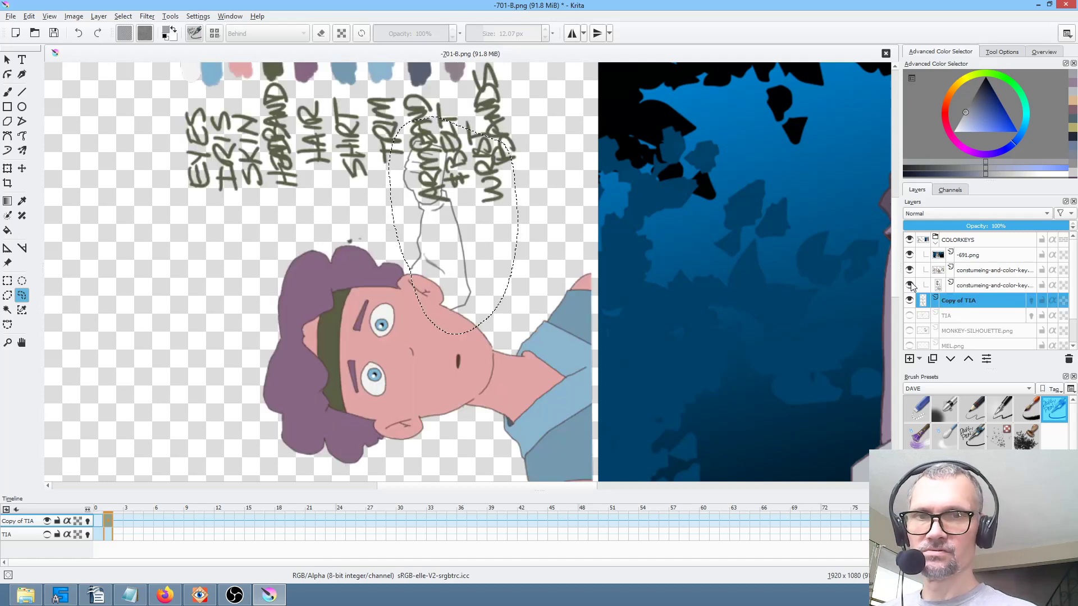
click(909, 285)
click(909, 316)
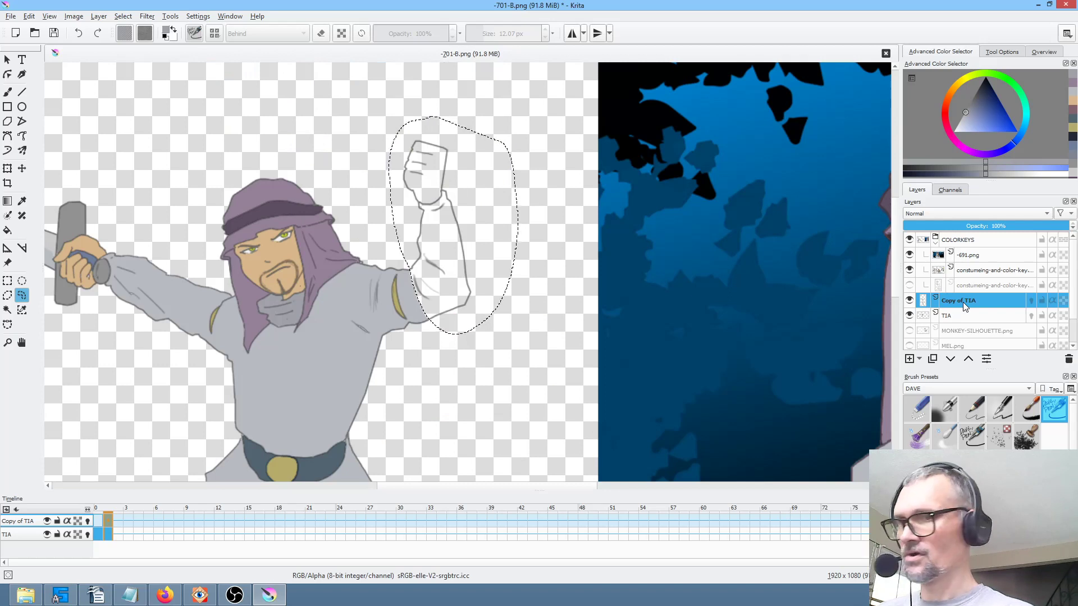
key(shift+Delete)
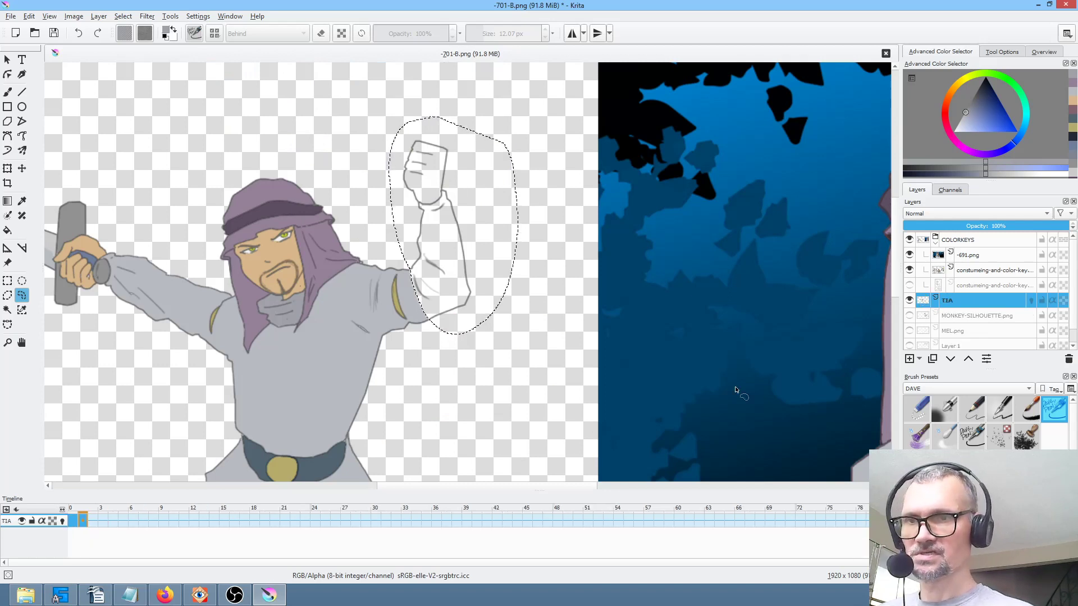
Clear the selection on TIA's frame 1 and fill the raised arm's sleeve with the gray sampled from the cloak.
click(71, 512)
drag(72, 512, 82, 509)
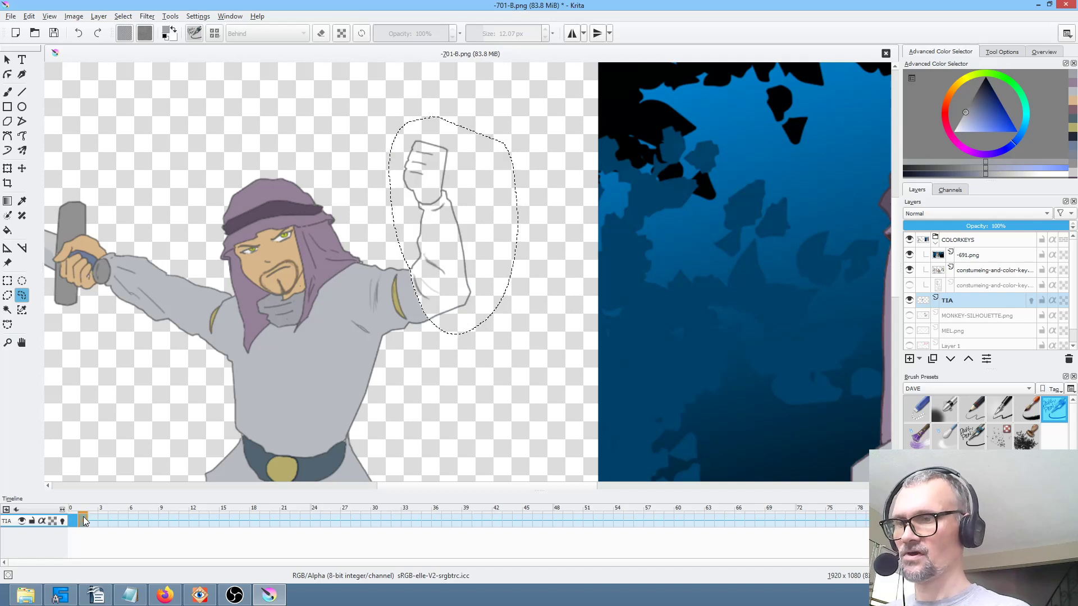
scroll(460, 246, up, 2)
scroll(457, 247, up, 1)
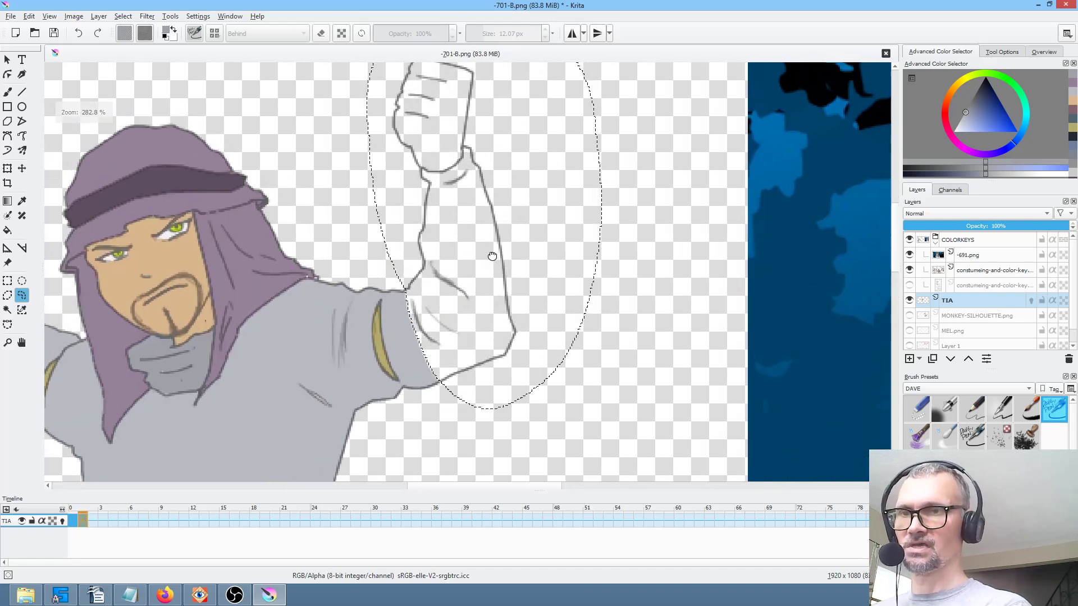
key(ctrl+shift+a)
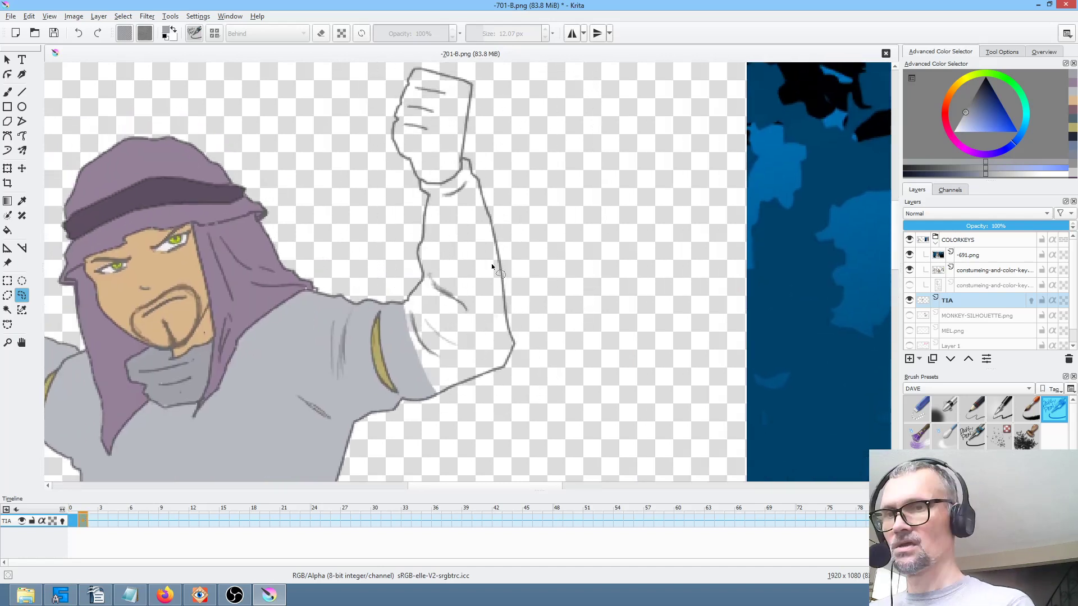
key(b)
ctrl+click(406, 356)
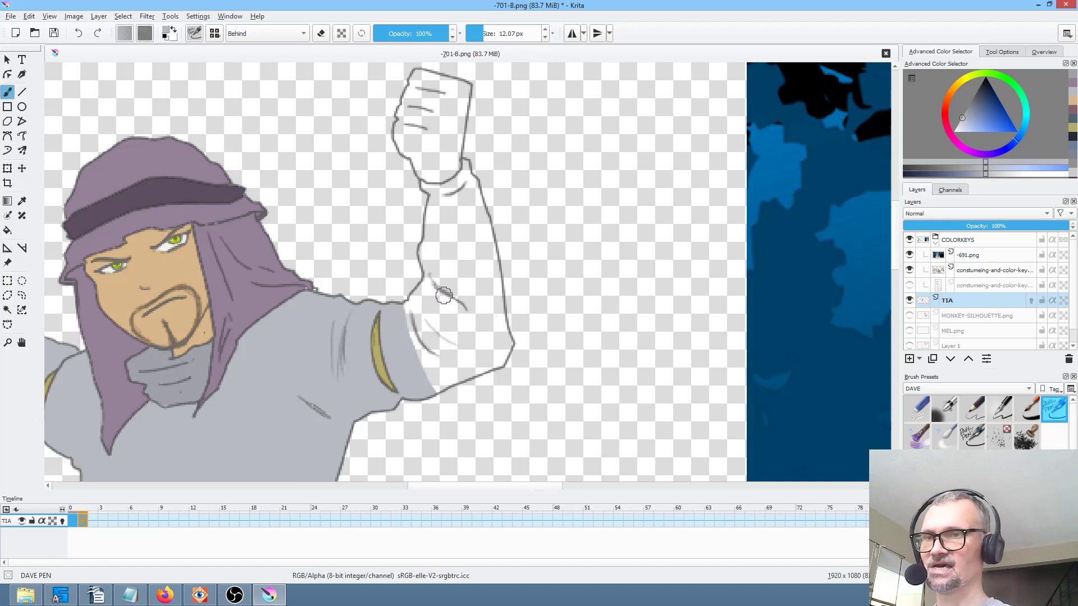
key(f)
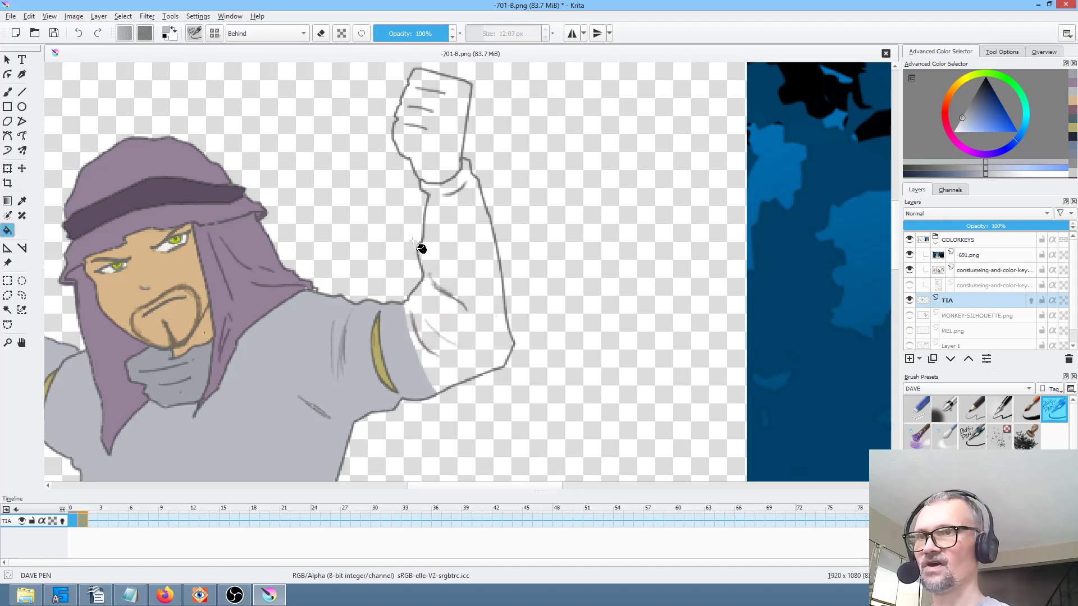
click(494, 280)
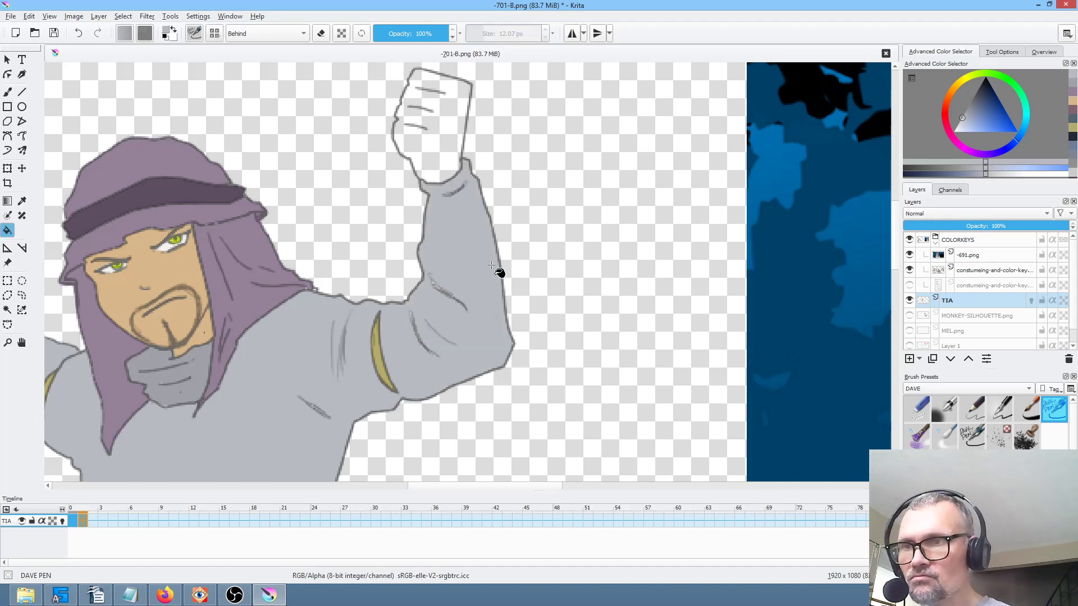
Fill the raised fist with the skin tone sampled from the character's face.
ctrl+click(185, 269)
click(452, 126)
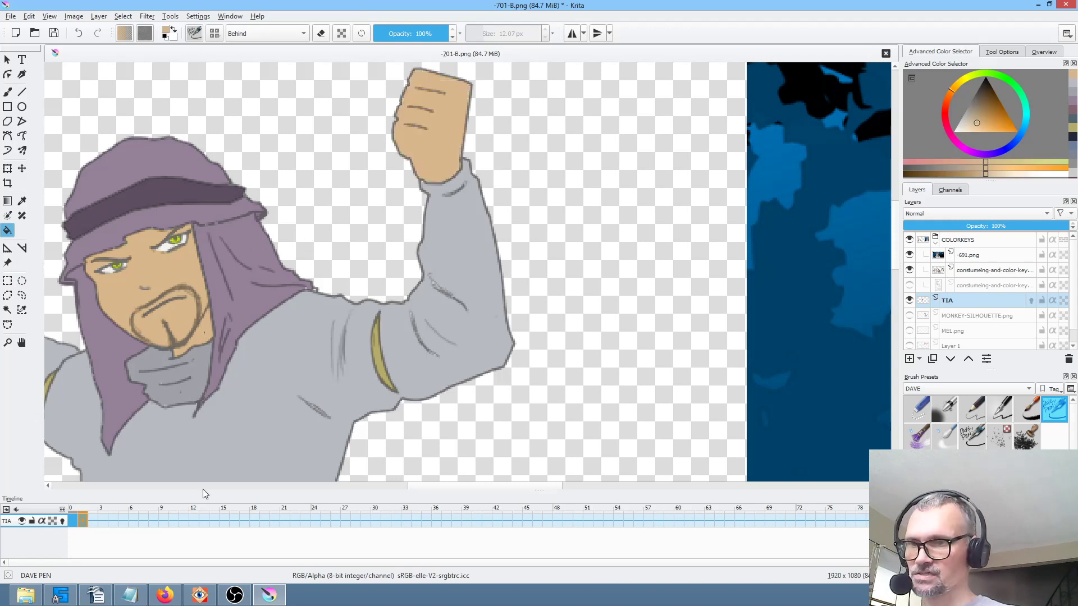
scroll(203, 490, down, 3)
scroll(443, 304, up, 1)
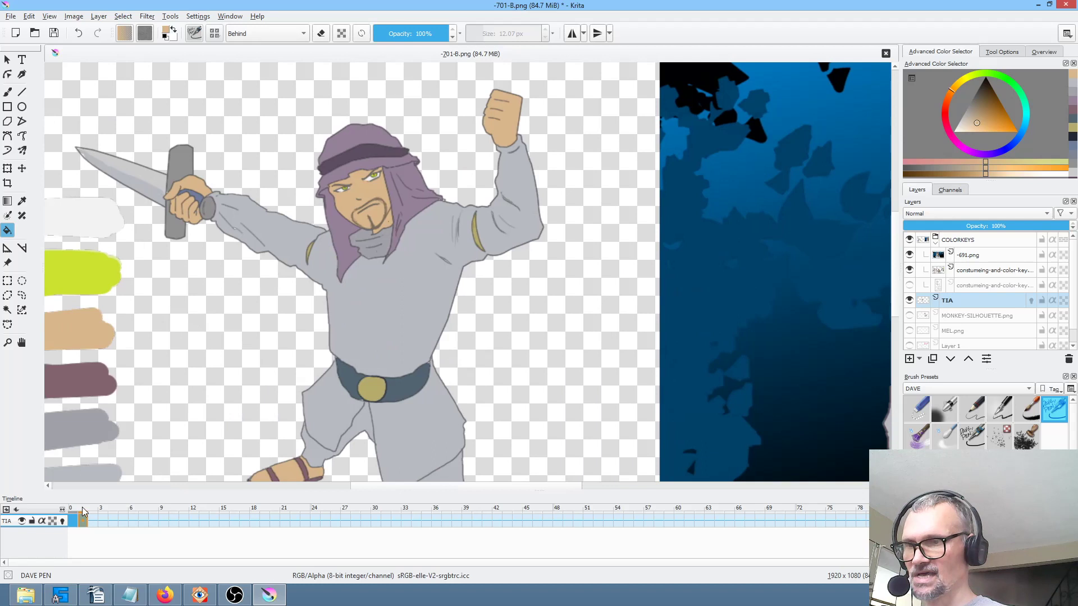
Move TIA's keyframe from frame 1 to frame 3 and check its arm pose against frame 0.
drag(77, 521, 106, 519)
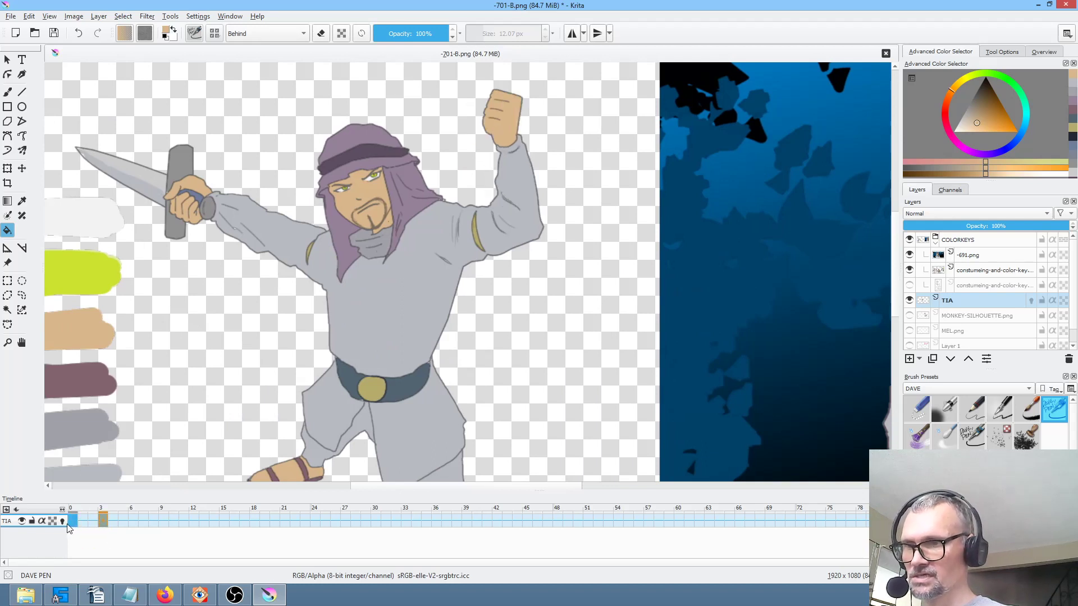
click(103, 521)
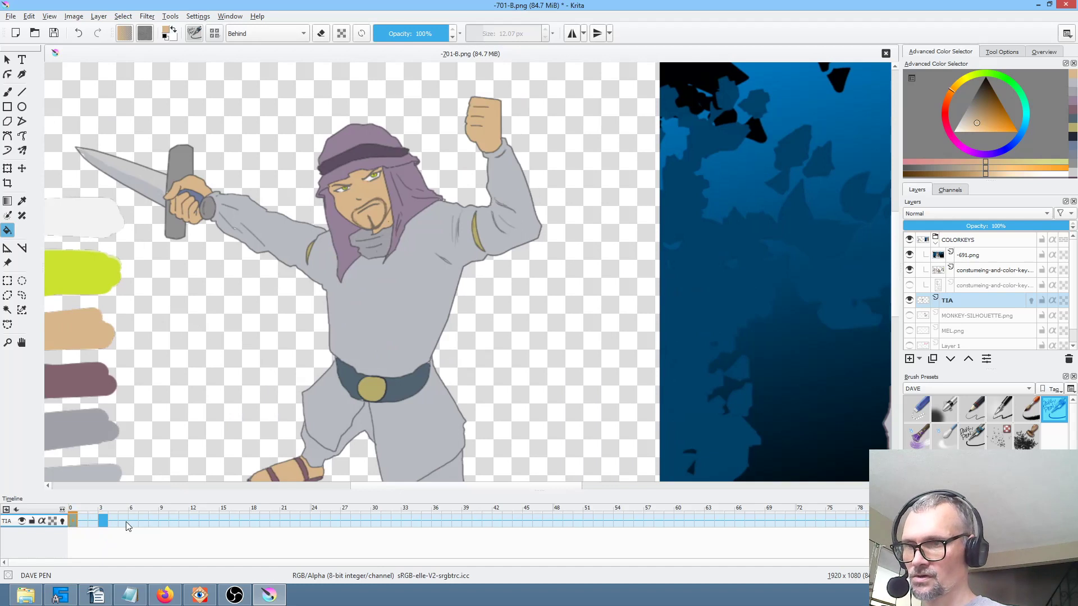
click(77, 523)
Repeat the two TIA keyframes every three frames through frame 15, and duplicate keyframes 0 to 12 onto frames 27 to 39.
drag(72, 520, 197, 520)
click(72, 520)
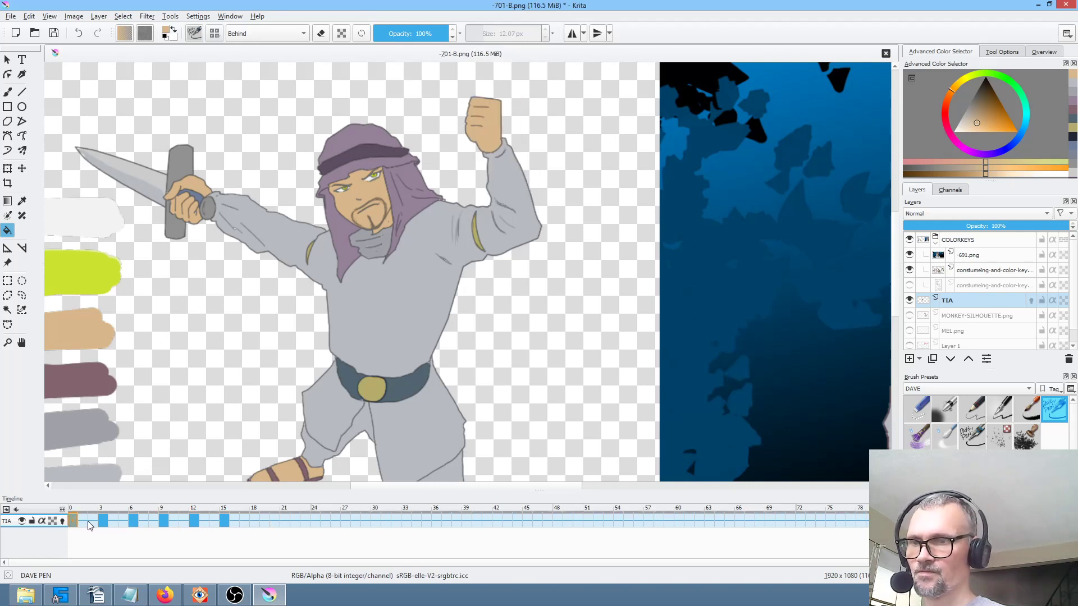
shift+click(195, 520)
drag(72, 521, 343, 518)
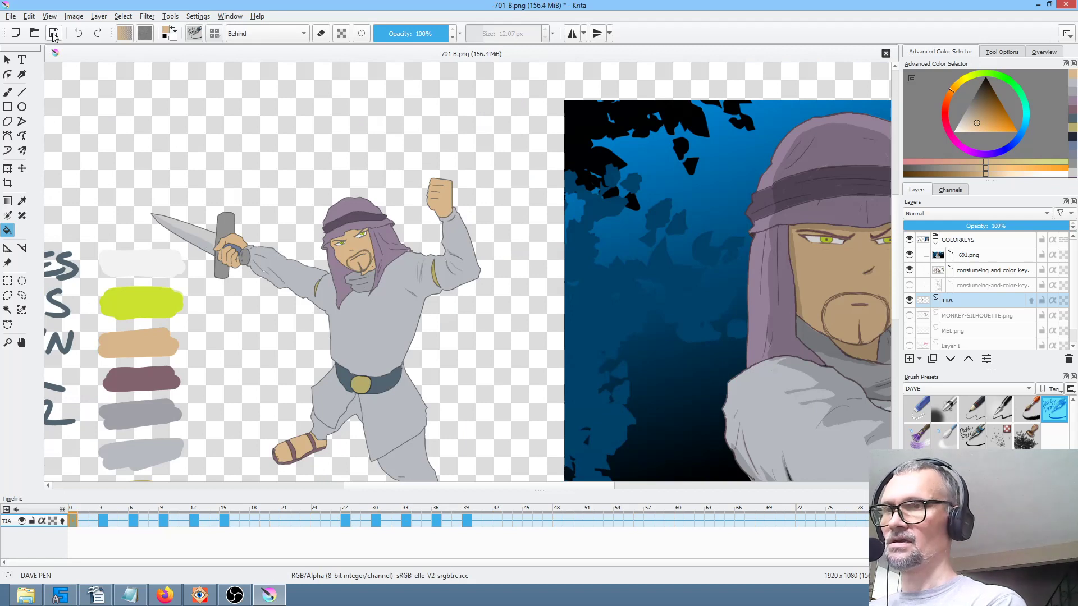
Save the image as a PNG with compression 9 and the alpha channel stored, along with a Krita file copy.
click(53, 34)
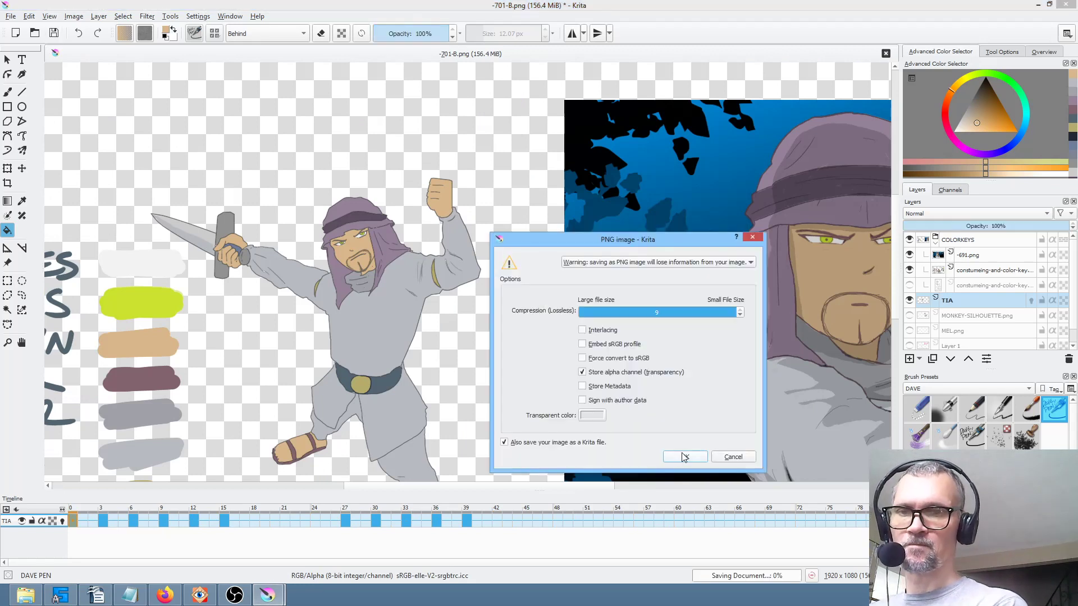
click(685, 457)
Hide the -691.png reference and the visible color key layer in the COLORKEYS group, leaving only the character on the canvas.
scroll(421, 399, down, 4)
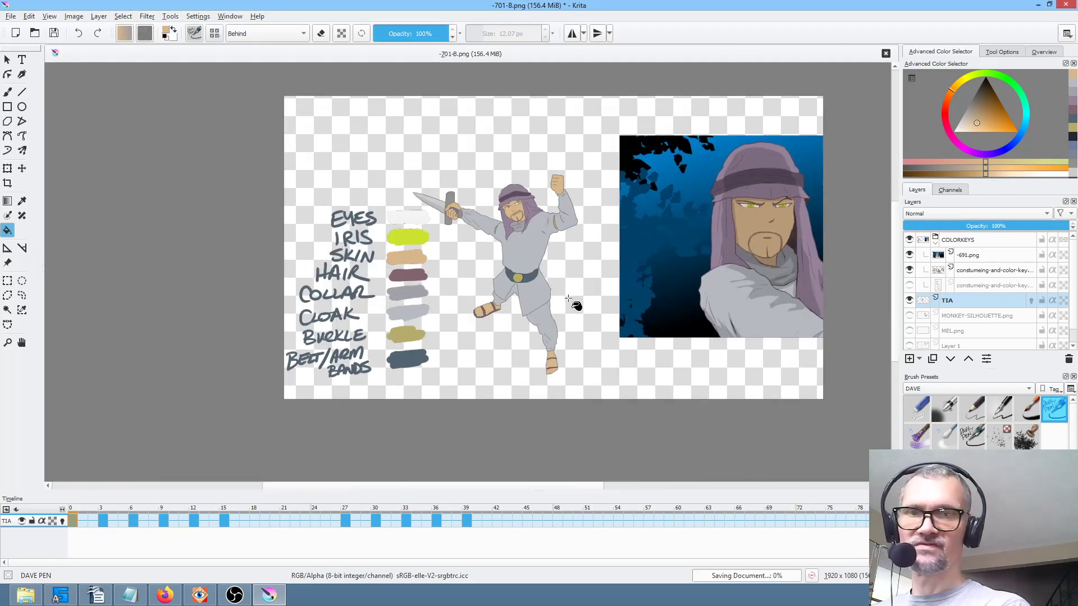
click(909, 270)
click(909, 255)
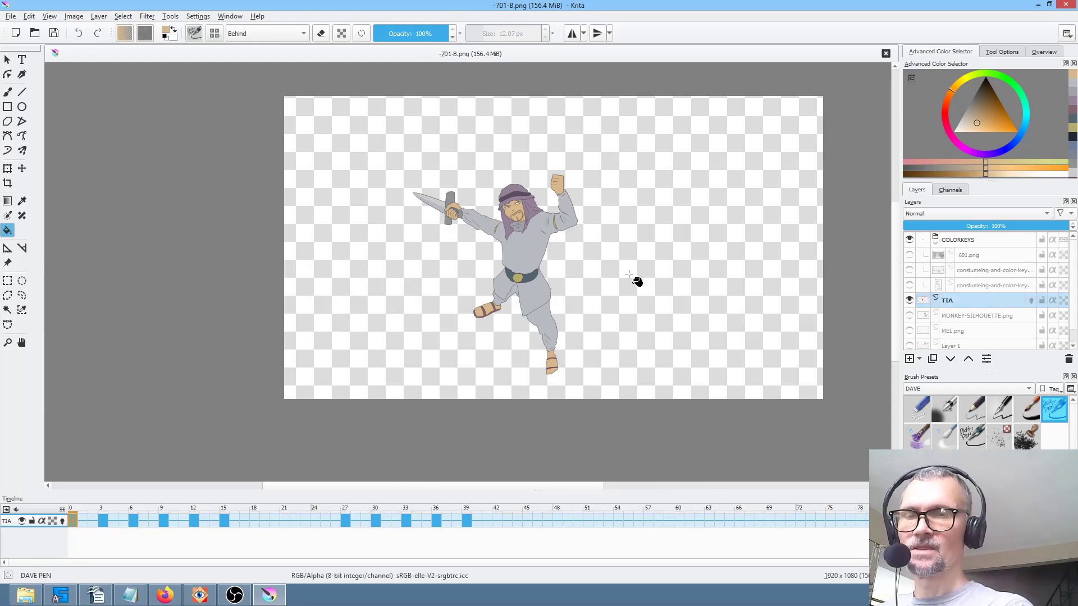
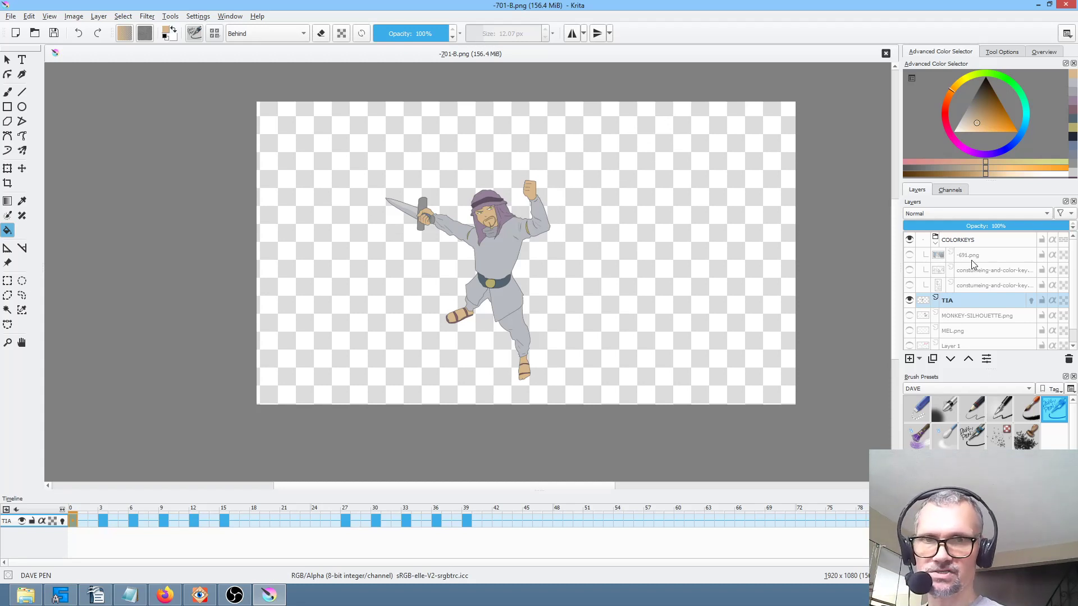
Hide the TIA layer, then show the MEL.png layer and make it the active layer.
click(1005, 301)
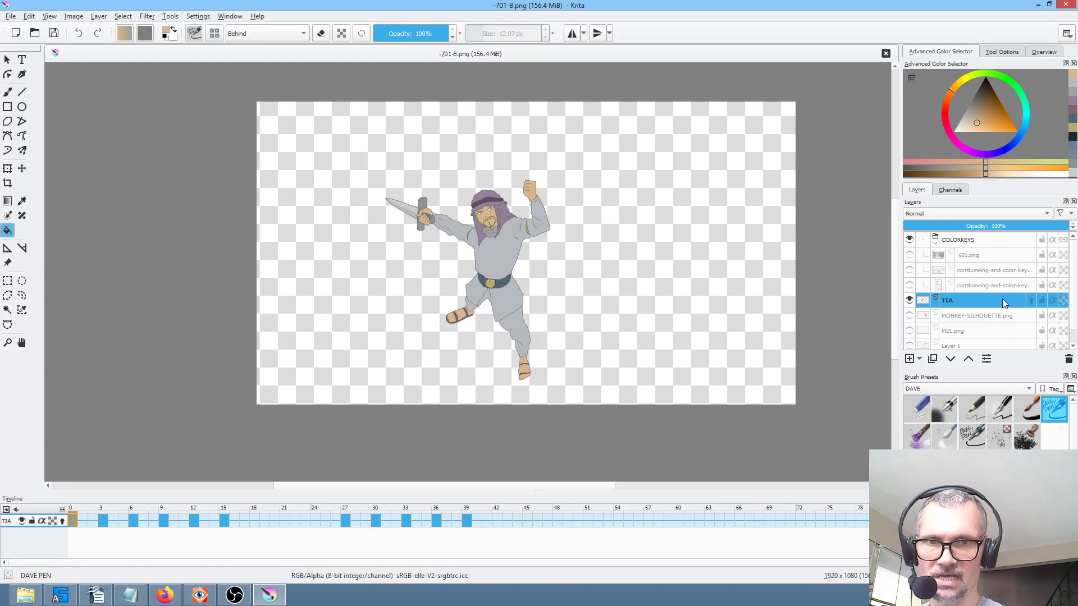
mouse_move(1002, 303)
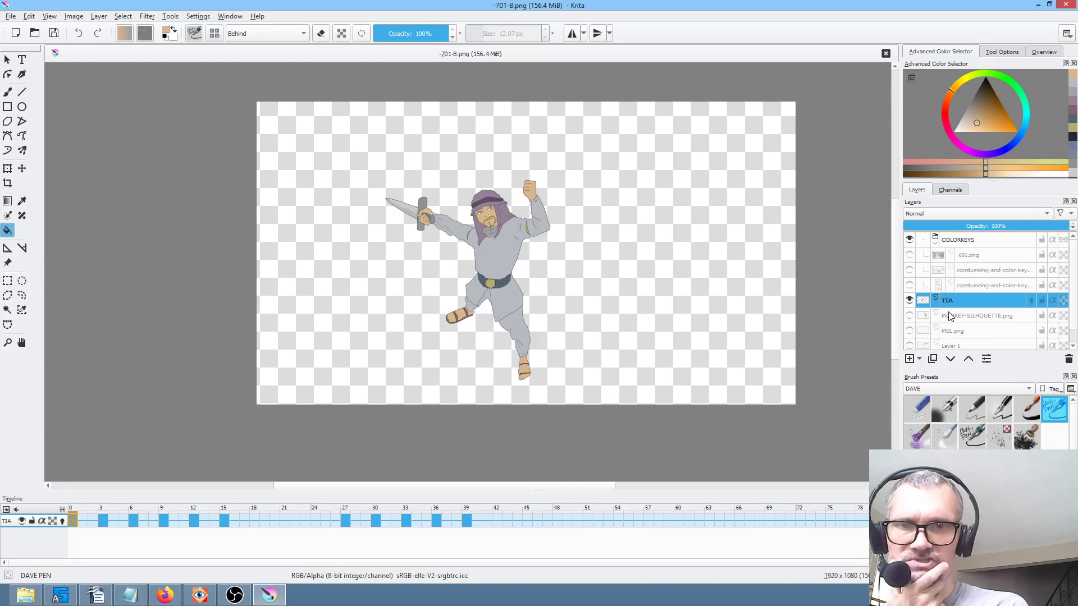
click(909, 300)
click(909, 331)
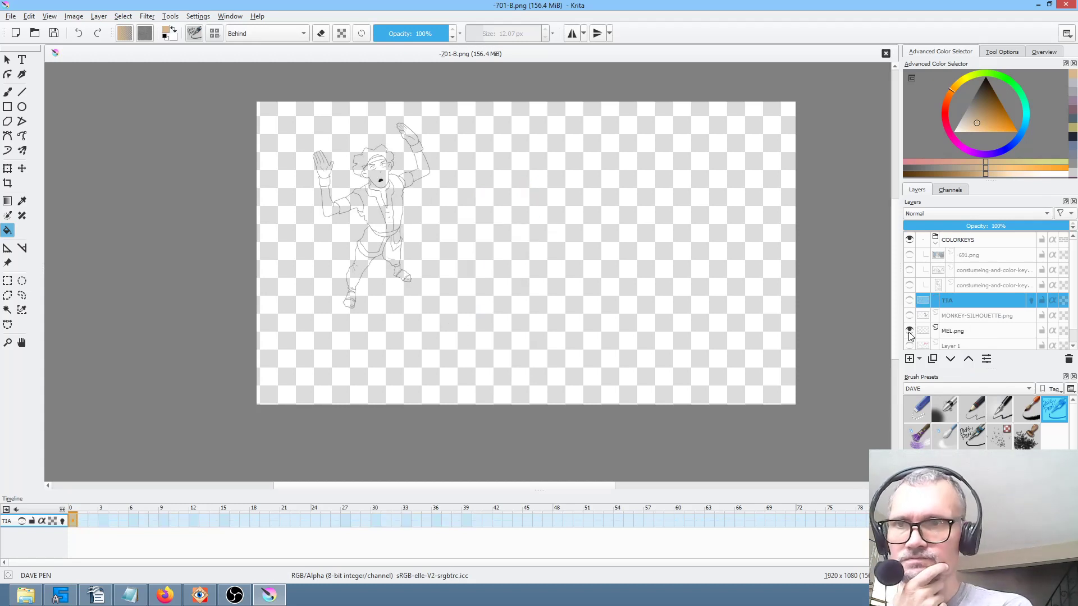
click(978, 330)
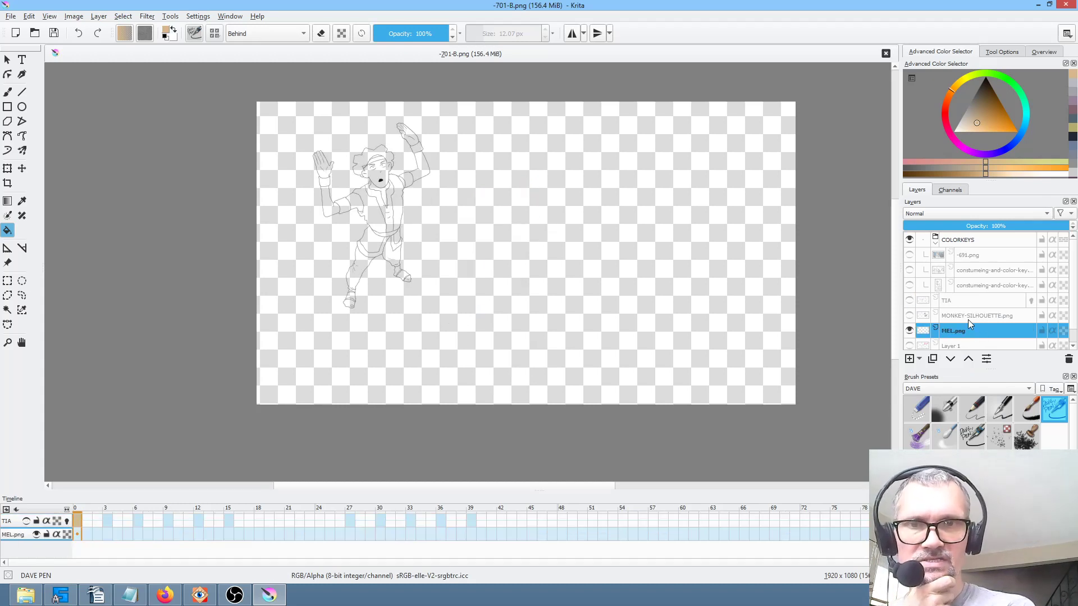
Show the lowest costume color key layer in the COLORKEYS group, with its labeled swatches beside the raised-arms character.
click(909, 255)
click(910, 255)
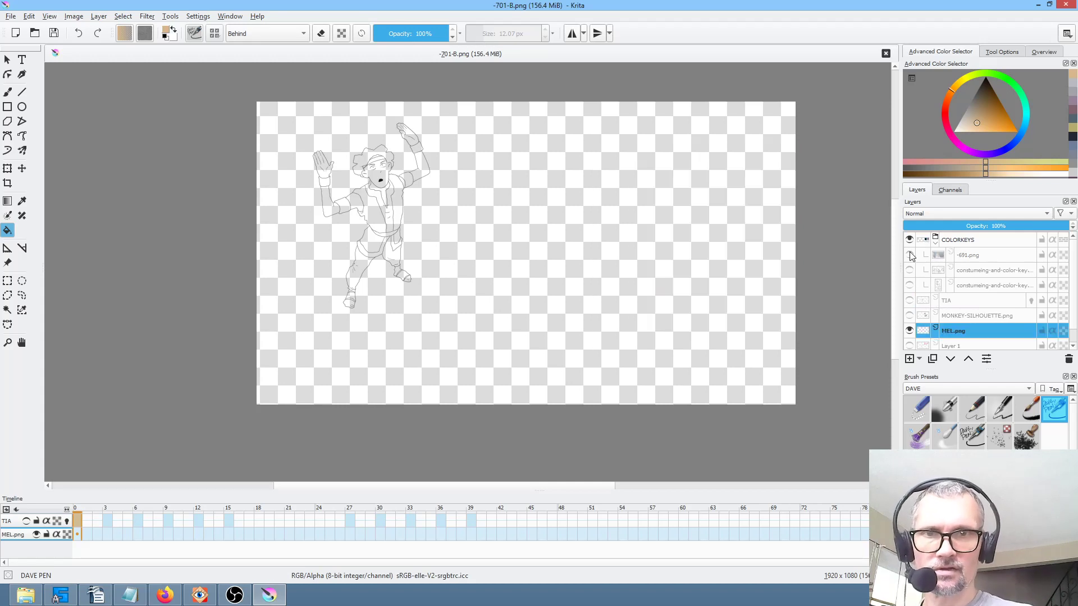
click(909, 285)
key(1)
drag(621, 308, 746, 398)
scroll(654, 319, up, 1)
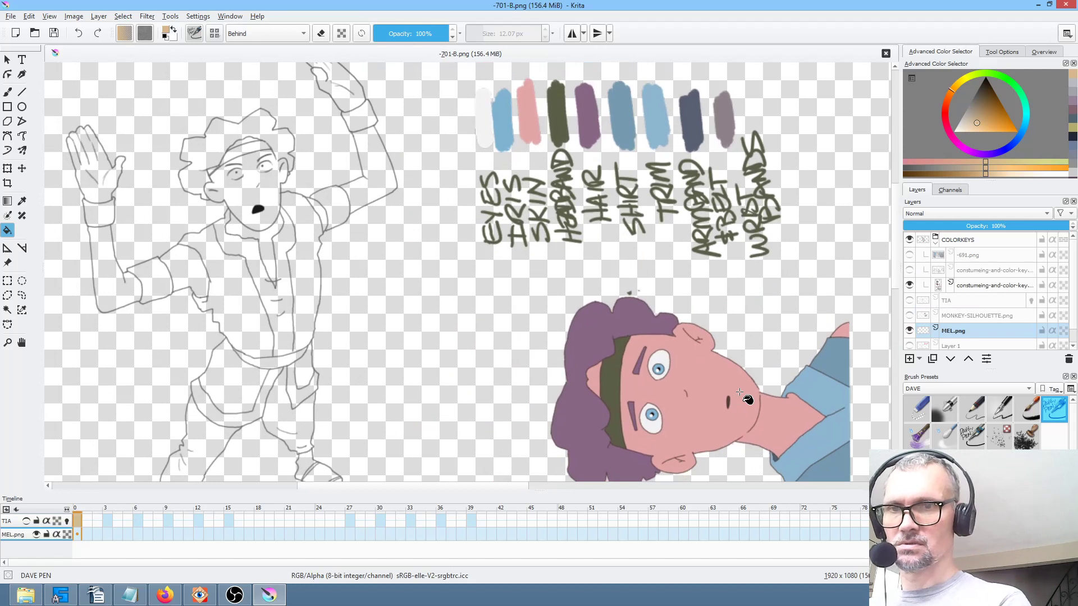
Paint the whites of the character's eyes on MEL.png with the off-white sampled from the color key.
ctrl+click(663, 355)
click(987, 333)
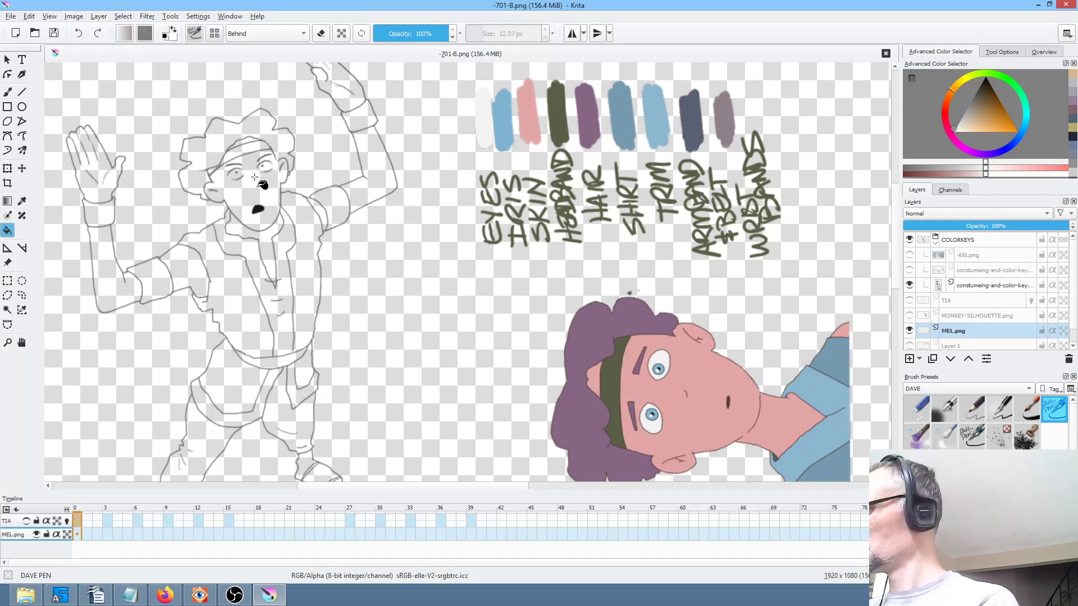
key(b)
scroll(261, 179, up, 1)
scroll(261, 178, up, 2)
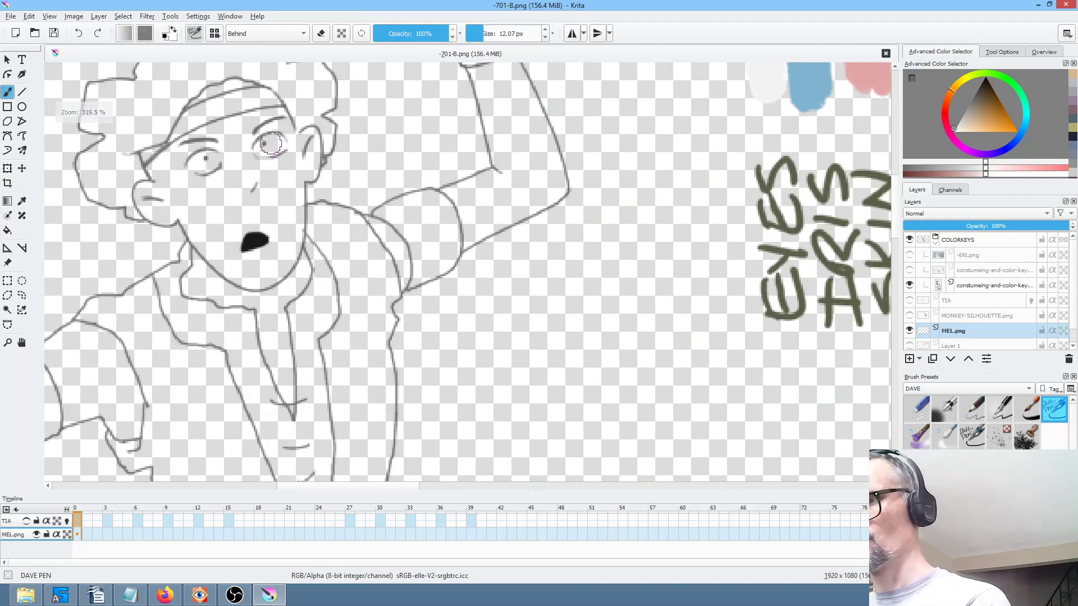
drag(261, 150, 268, 147)
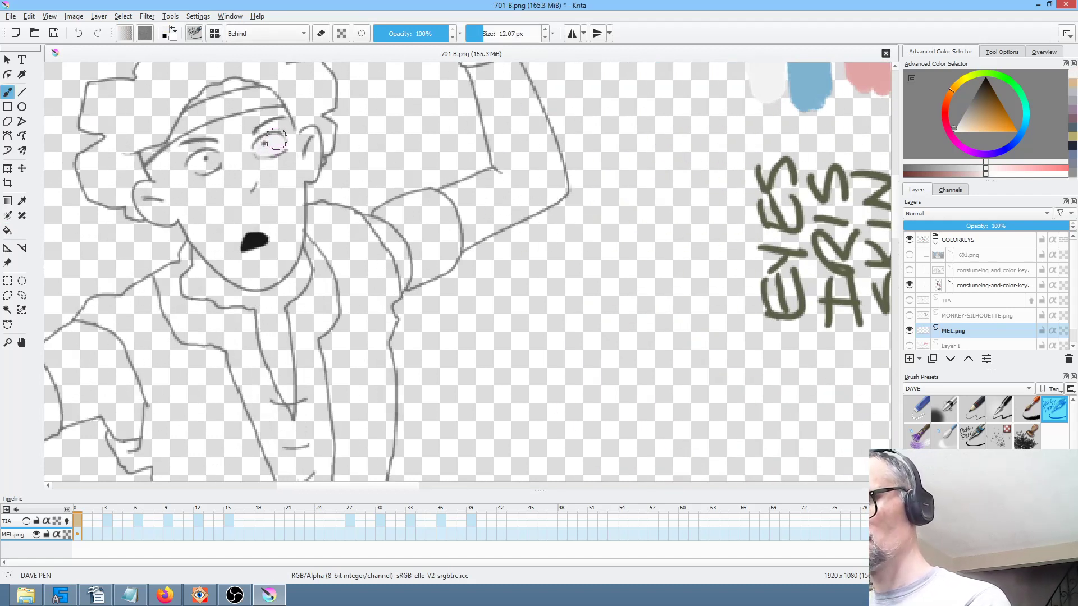
Fill the character's hair purple, face skin pink and headband olive green, sampling each color from the color key.
scroll(213, 165, down, 3)
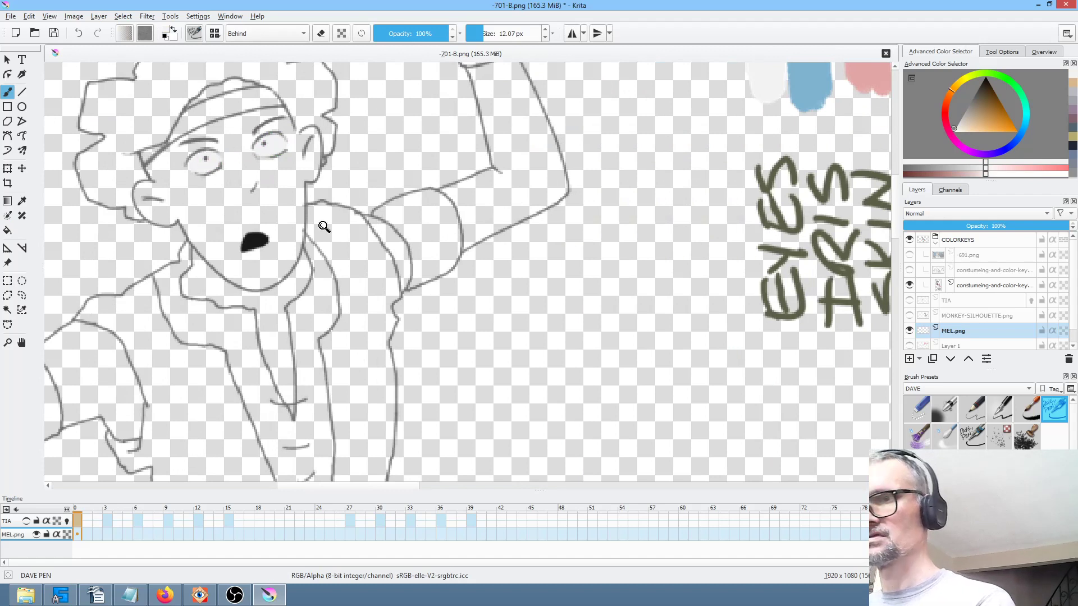
ctrl+click(735, 333)
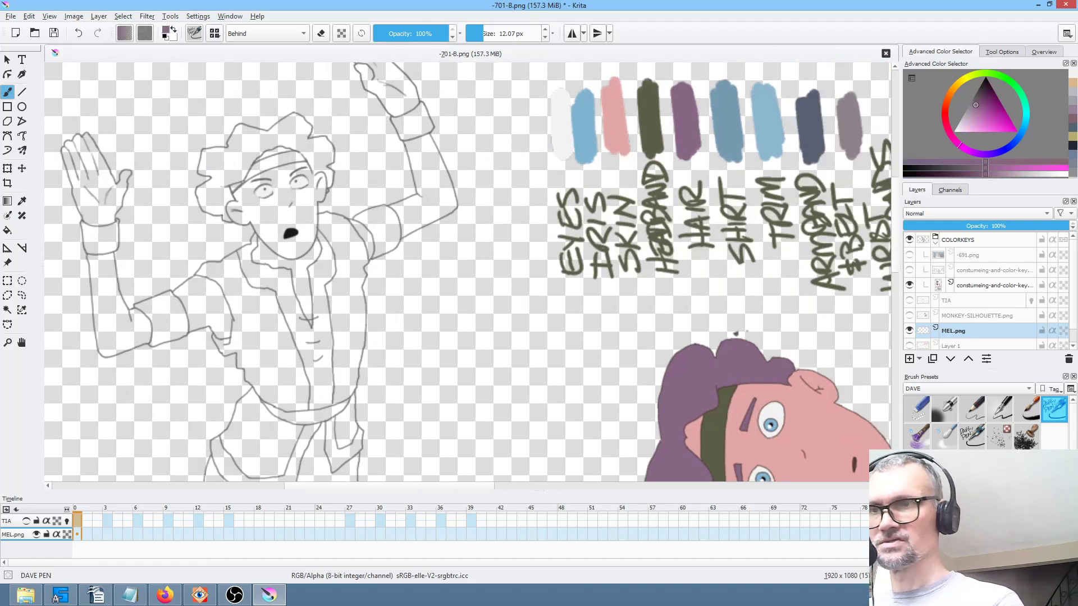
key(f)
click(257, 146)
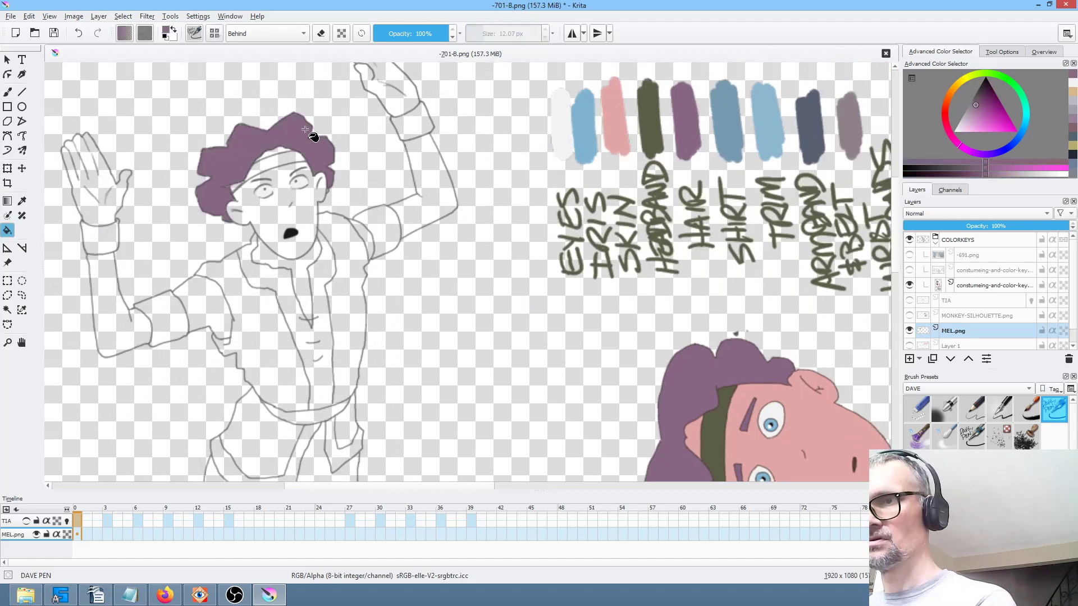
ctrl+click(798, 402)
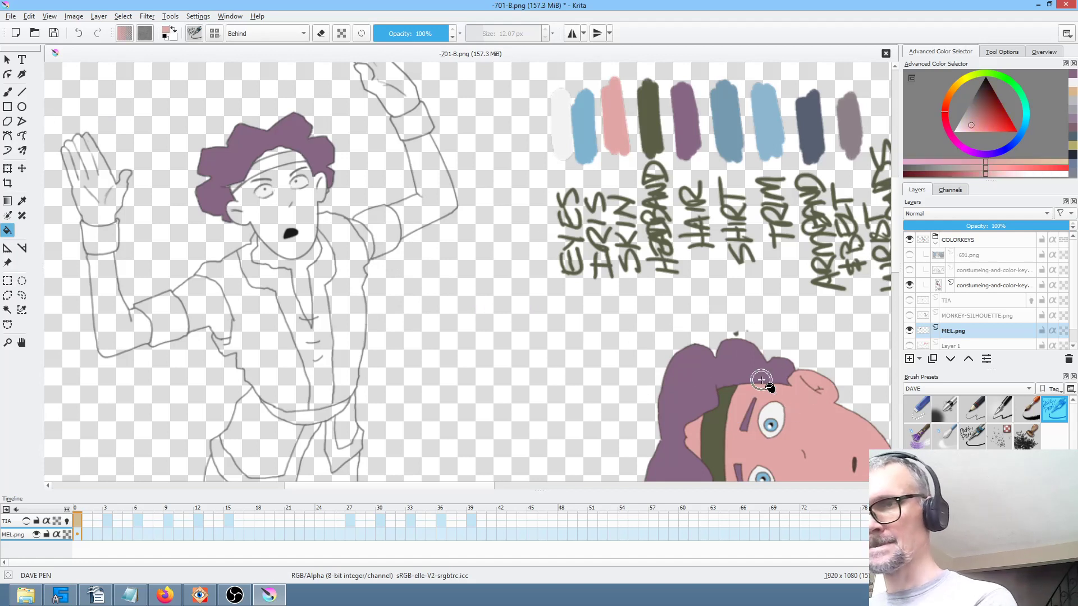
click(286, 185)
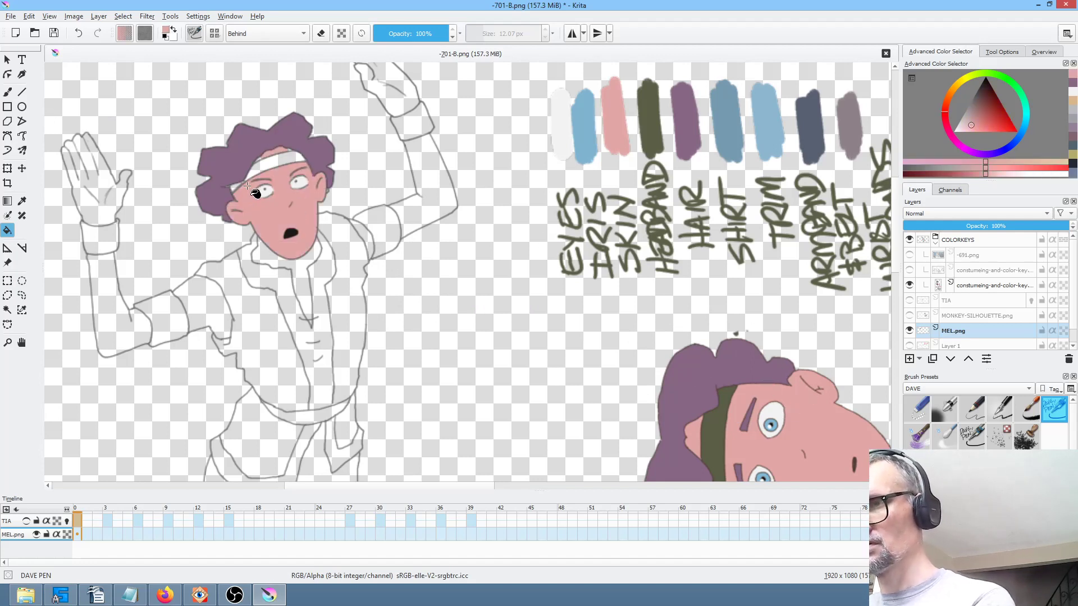
ctrl+click(711, 432)
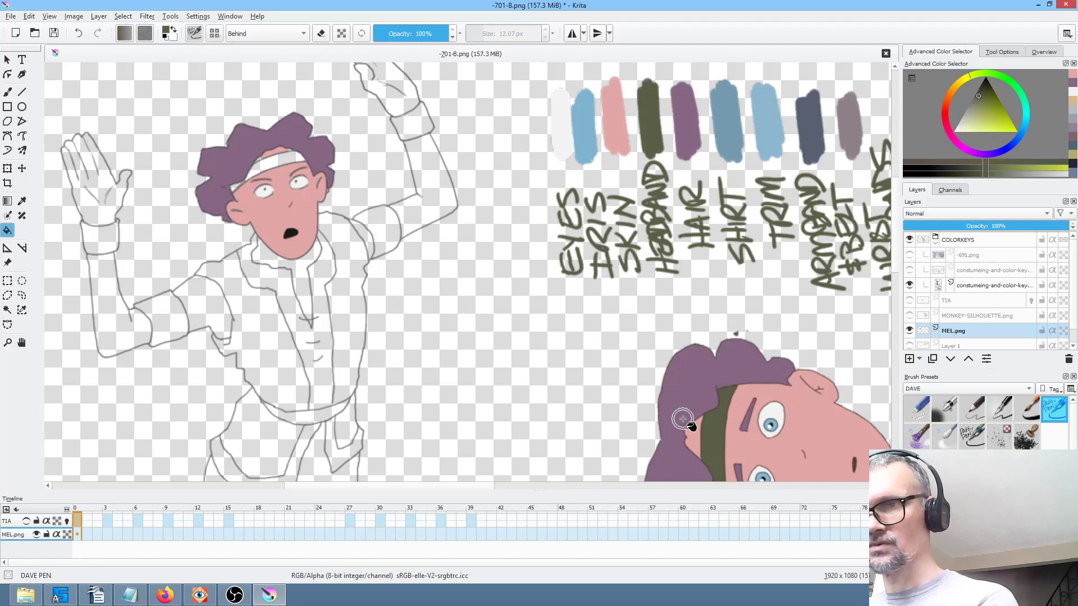
click(302, 164)
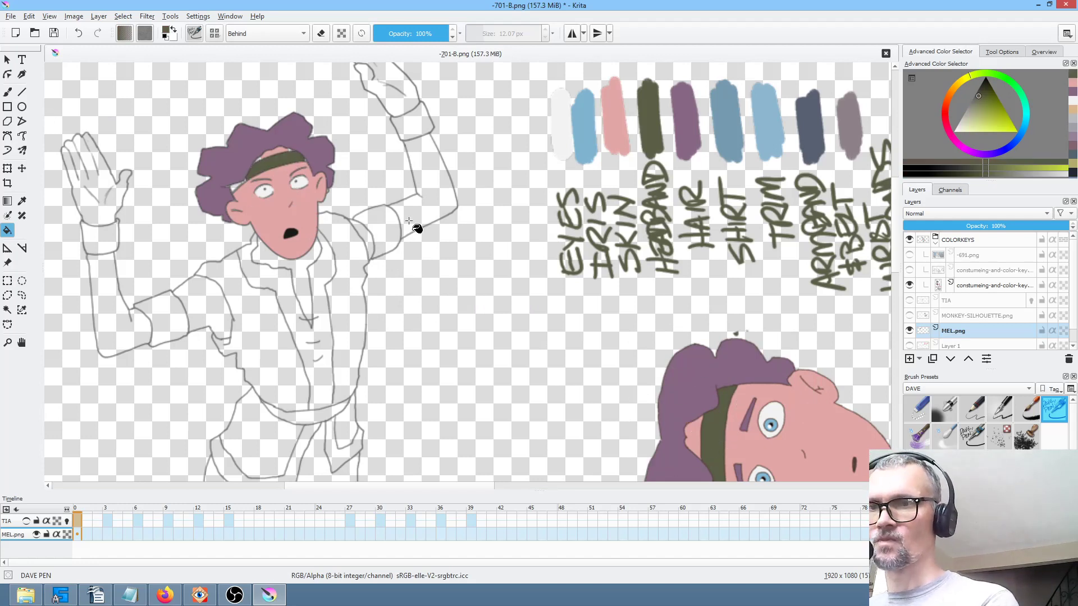
Fill the neck, chest opening, both arms and both hands with the skin pink from the color key swatch.
mouse_move(792, 428)
mouse_down()
mouse_move(708, 247)
mouse_move(427, 365)
mouse_move(645, 477)
mouse_move(561, 343)
mouse_move(615, 312)
mouse_up()
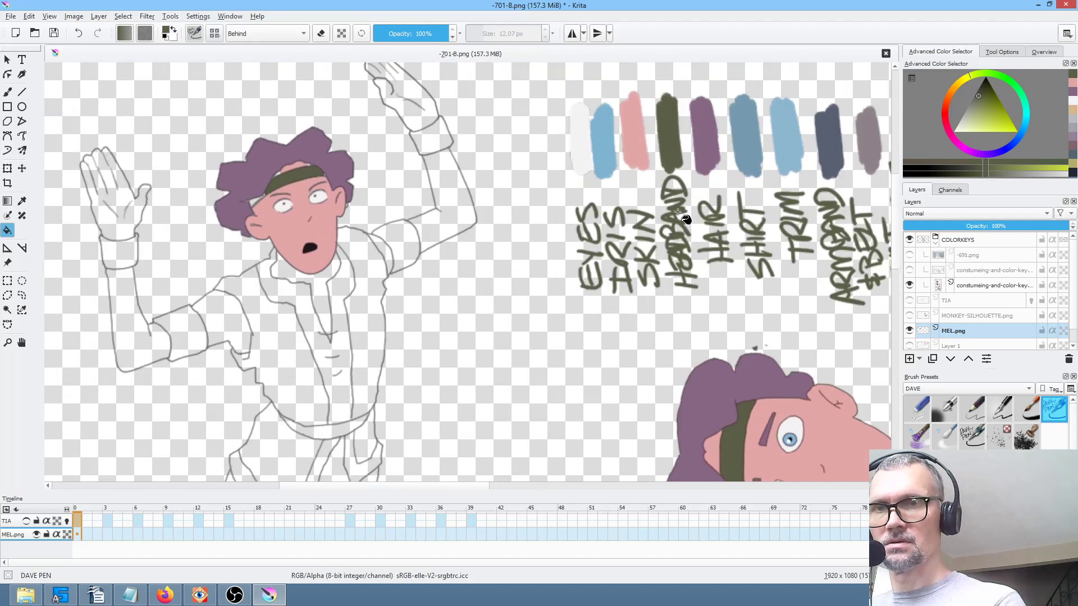
ctrl+click(638, 147)
click(328, 281)
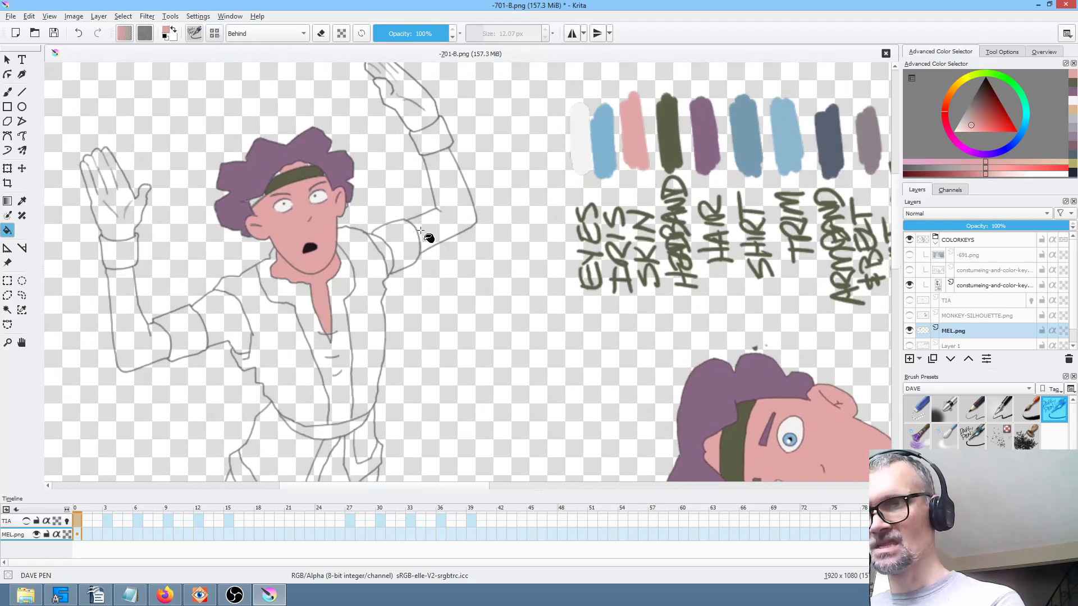
click(385, 252)
click(436, 233)
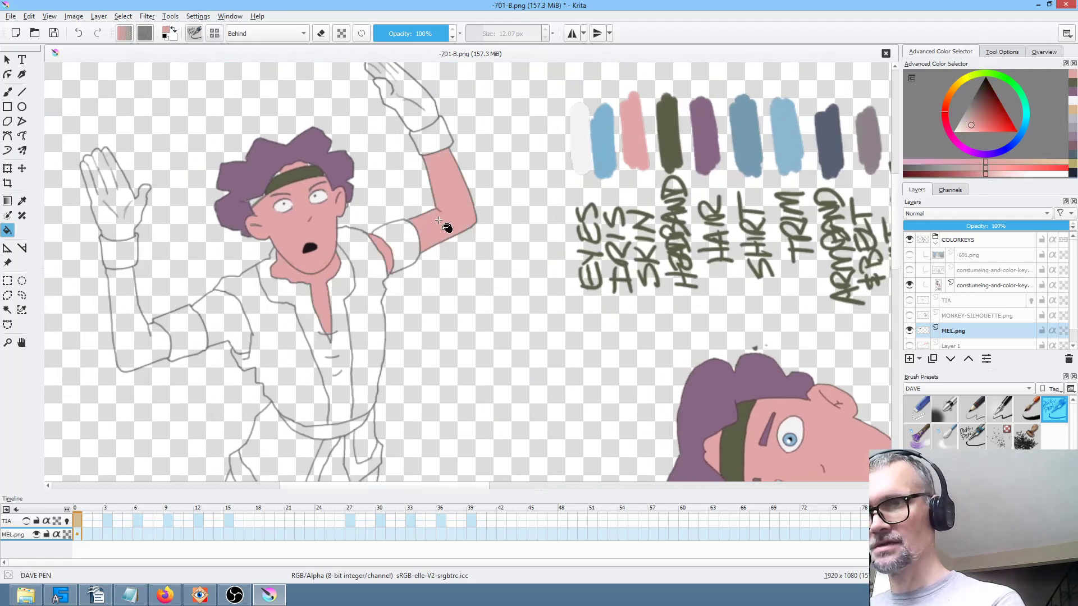
click(418, 105)
click(120, 206)
click(170, 304)
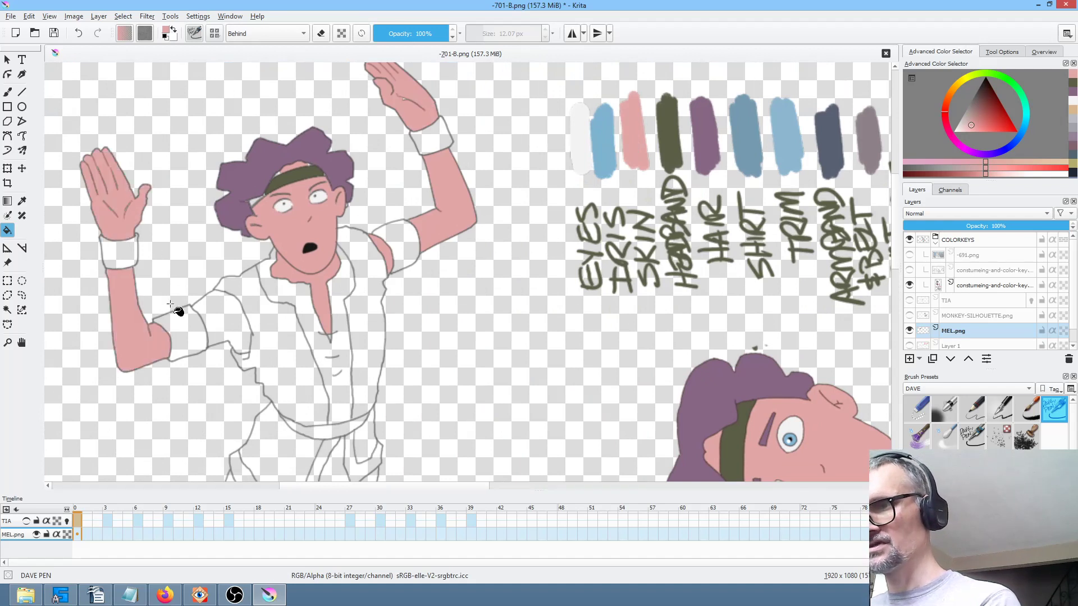
click(229, 317)
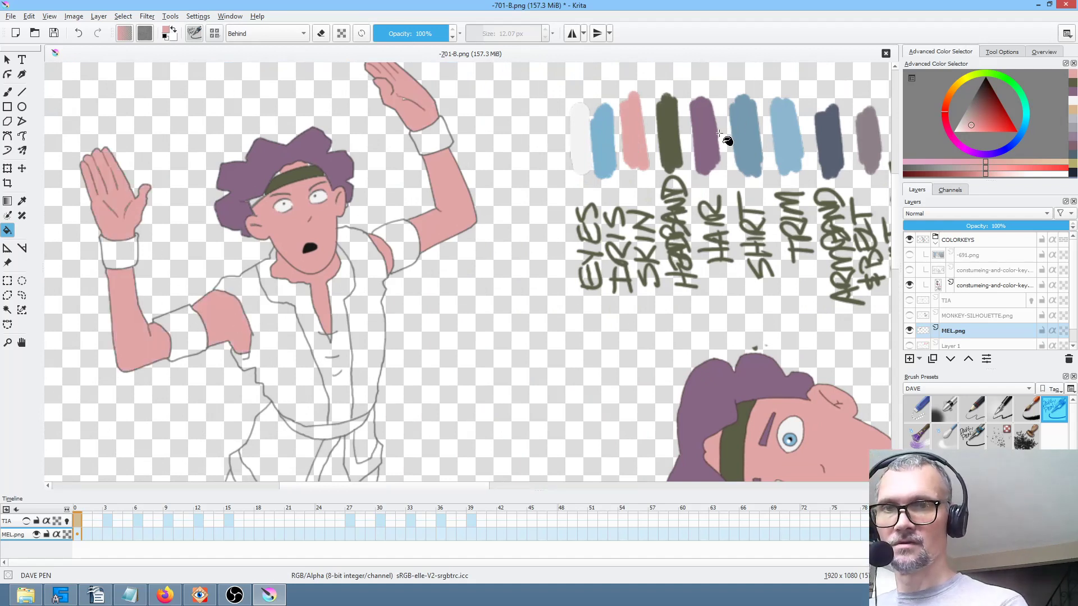
Fill the headband's loose end with olive green and both wristbands with the grayish purple wristband swatch.
ctrl+click(674, 137)
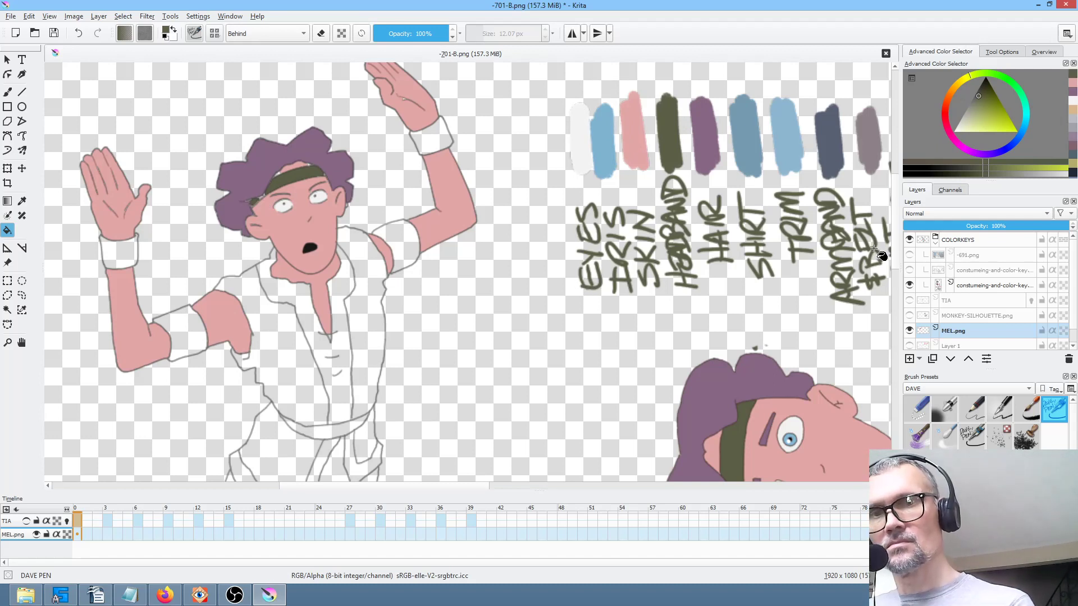
drag(824, 250, 807, 250)
mouse_move(705, 283)
mouse_down()
mouse_move(617, 298)
mouse_move(634, 286)
mouse_up()
ctrl+click(766, 145)
drag(345, 224, 422, 215)
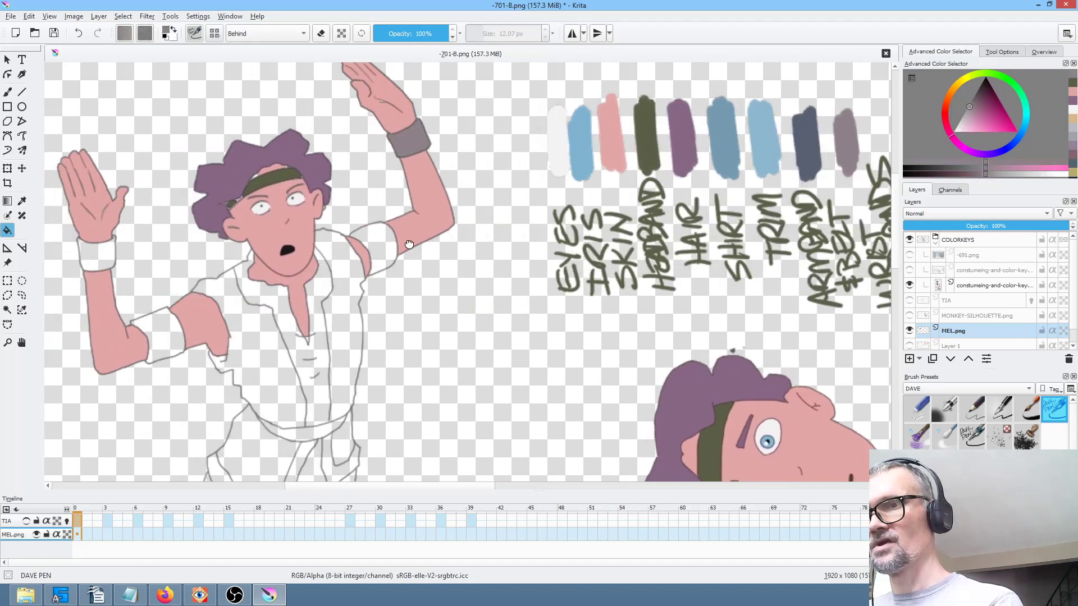
Fill both upper-arm bands with the dark blue armband color from the color key.
drag(688, 338, 500, 371)
ctrl+click(502, 261)
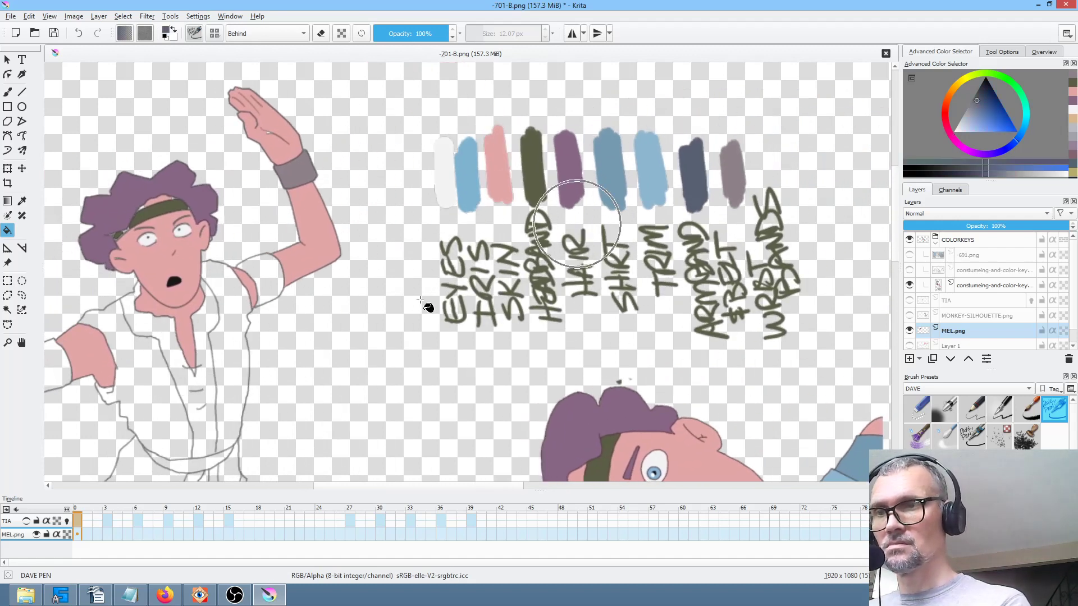
drag(500, 261, 744, 210)
click(291, 319)
click(513, 219)
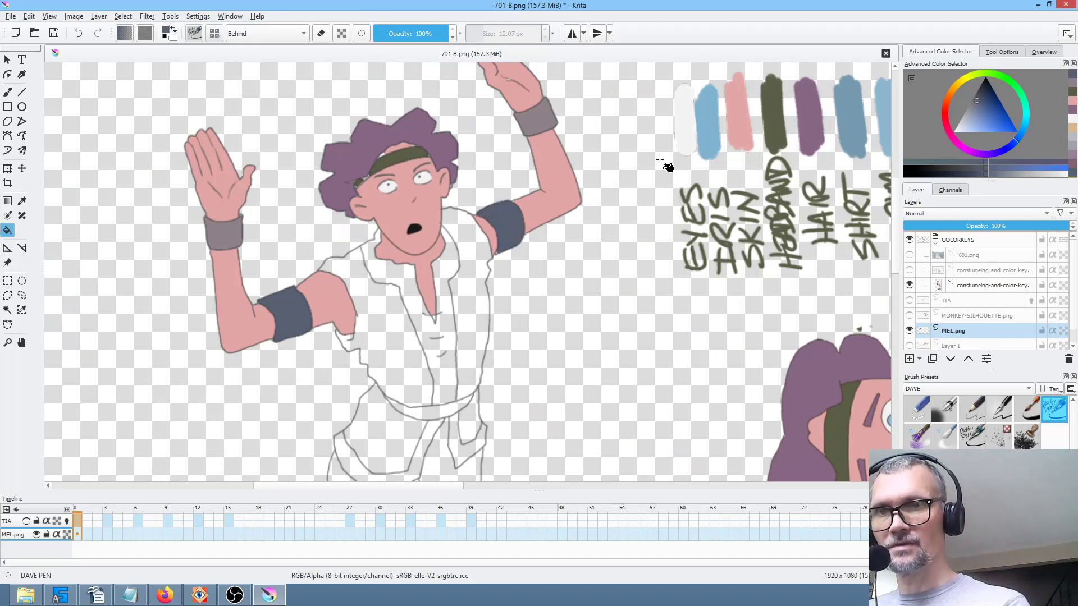
Fill the shirt's collar, front strip and lower hem with the light blue trim color from the key.
scroll(863, 142, down, 2)
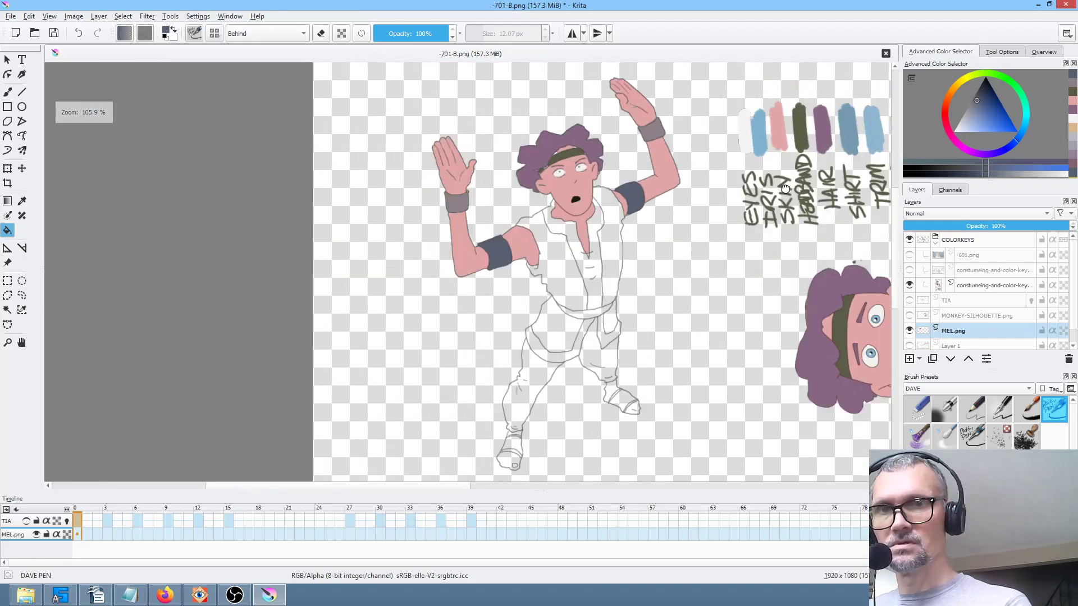
scroll(640, 225, up, 2)
ctrl+click(706, 169)
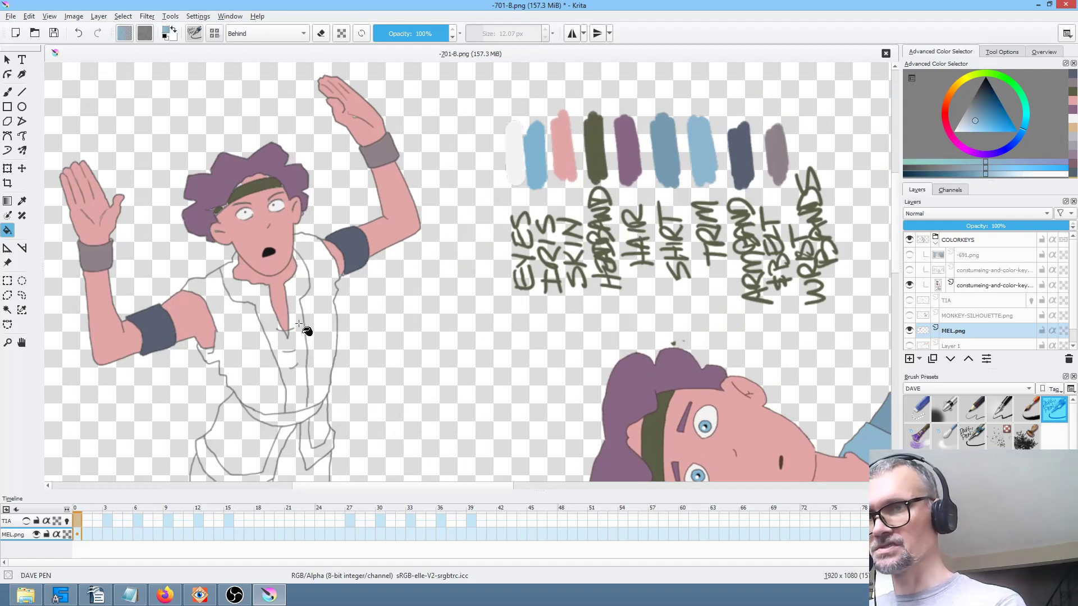
click(303, 331)
click(306, 451)
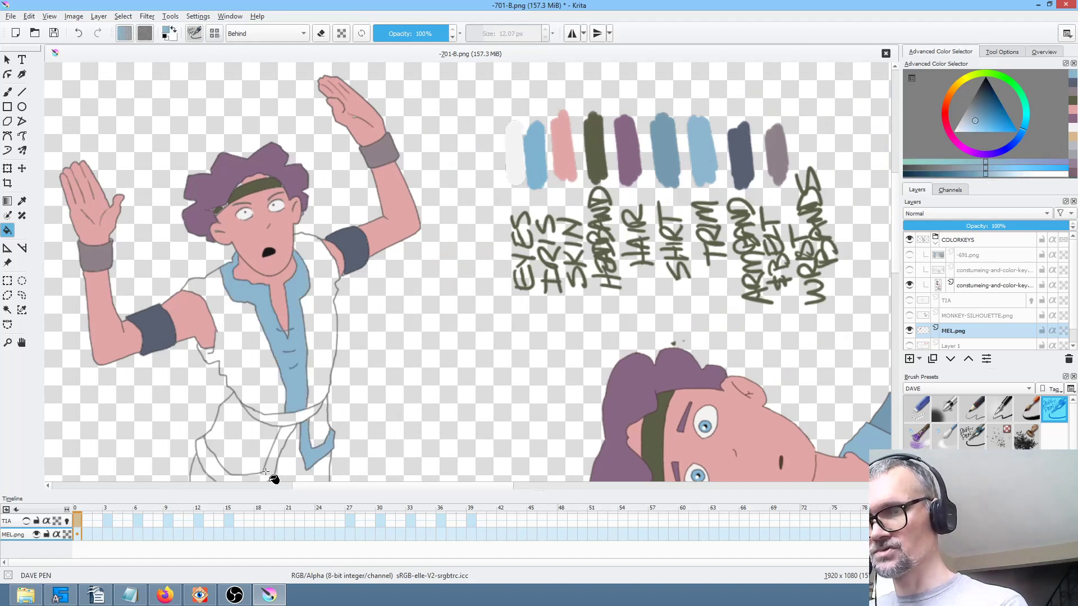
click(285, 459)
Fill the shirt's body panels and the skirt sections below the belt with the darker blue shirt swatch.
ctrl+click(670, 157)
click(241, 348)
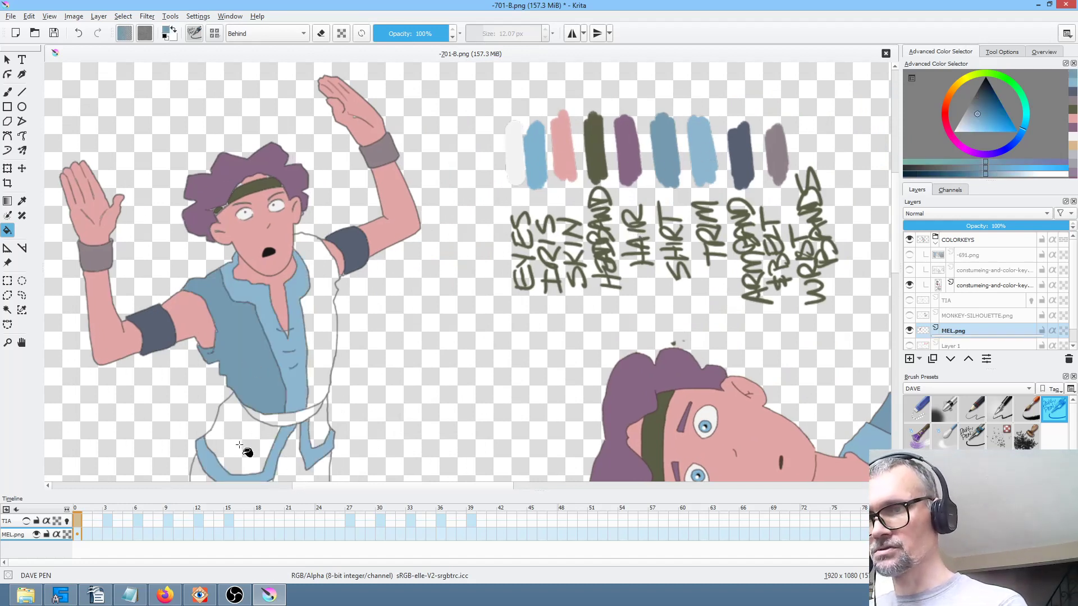
click(247, 452)
click(320, 366)
click(315, 428)
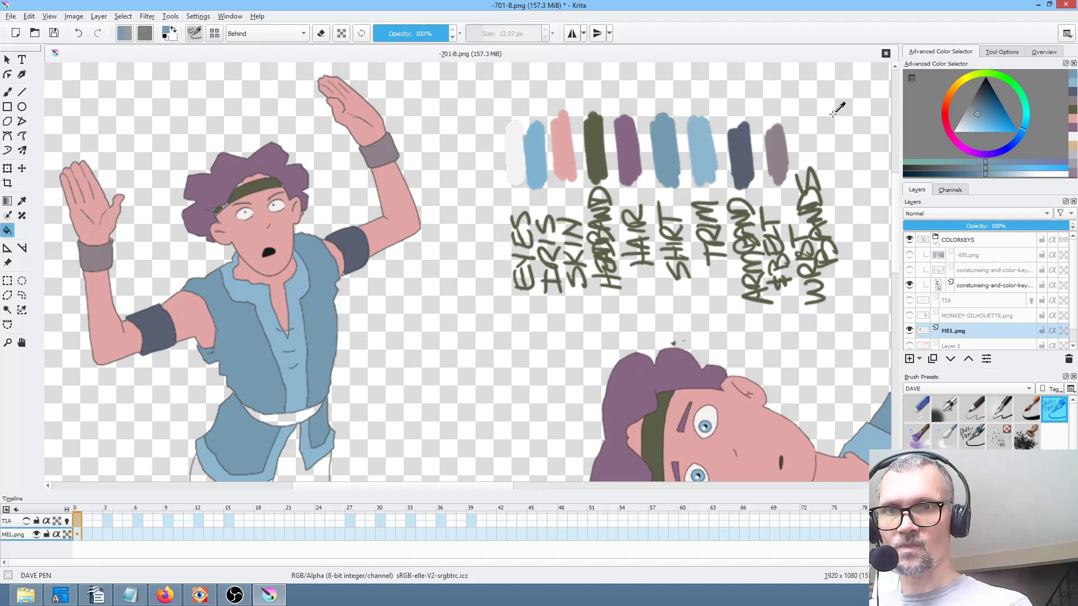
Fill the belt with the grayish purple wristband color and both trouser legs with the shirt blue.
ctrl+click(777, 147)
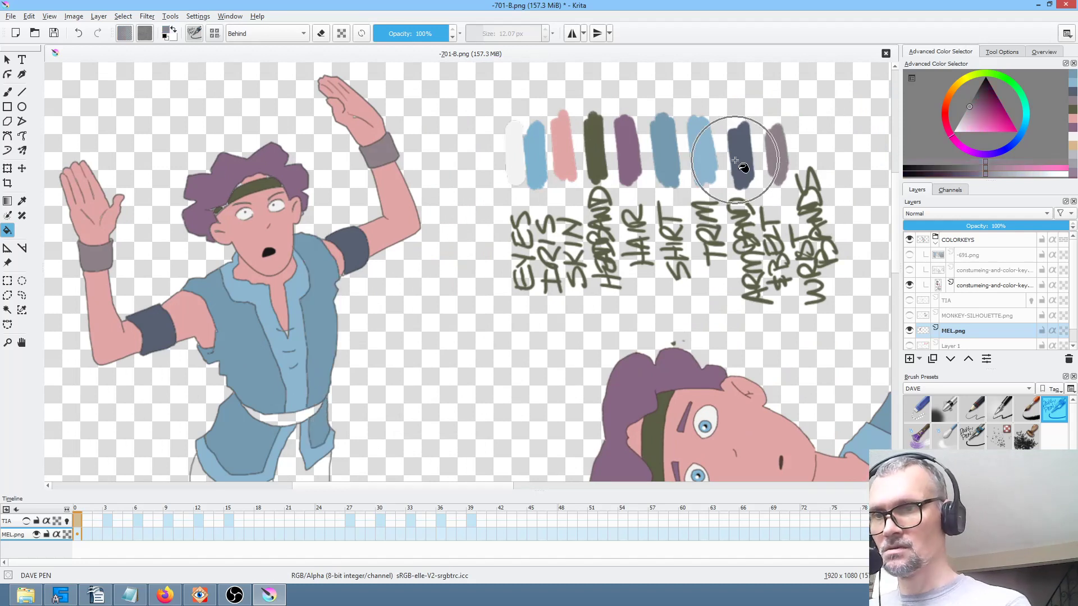
click(306, 417)
drag(364, 393, 468, 257)
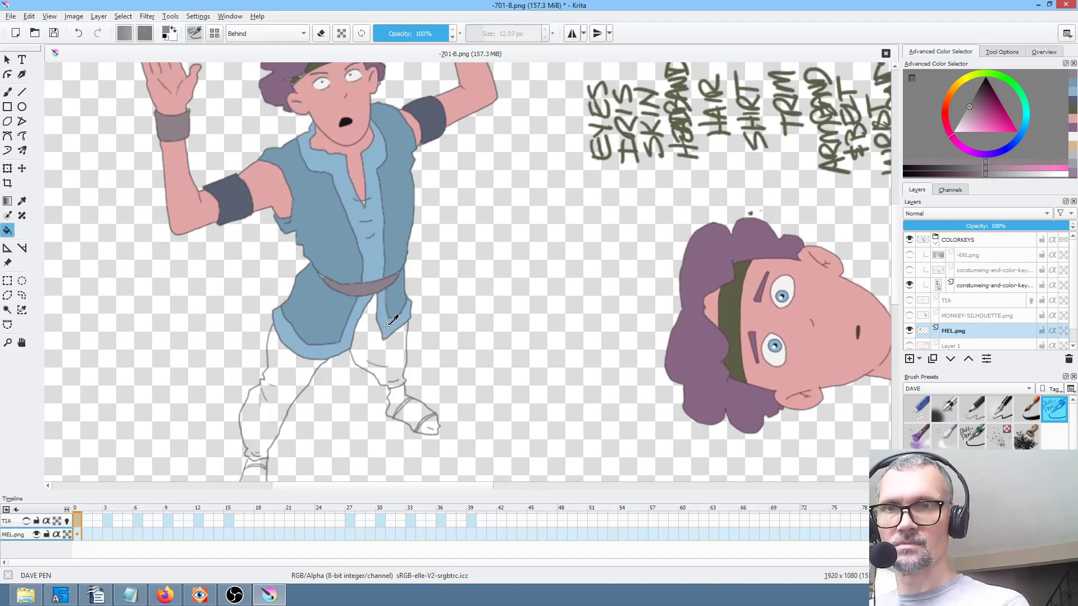
ctrl+click(333, 316)
click(292, 376)
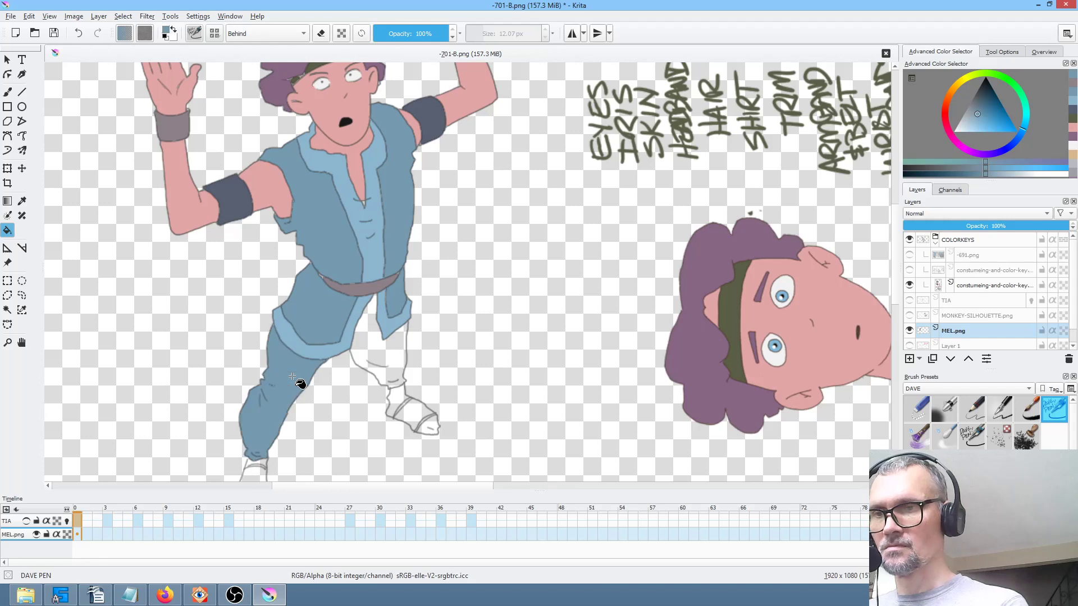
click(394, 357)
drag(421, 352, 402, 333)
Fill both feet, including ankles and toes, with the skin color sampled from the color key's face.
ctrl+click(754, 258)
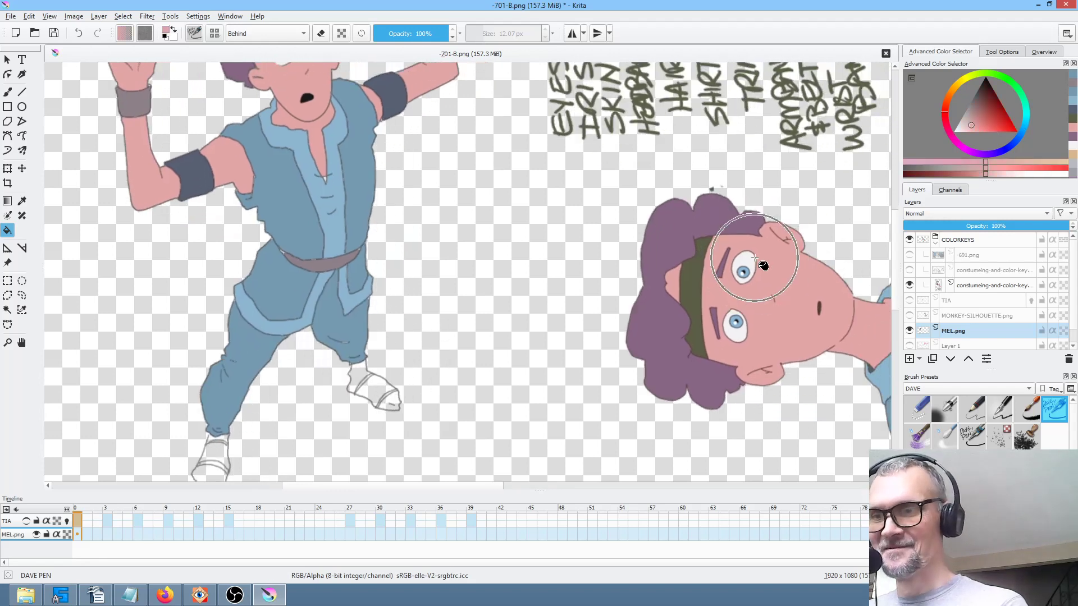
drag(245, 405, 324, 330)
click(297, 363)
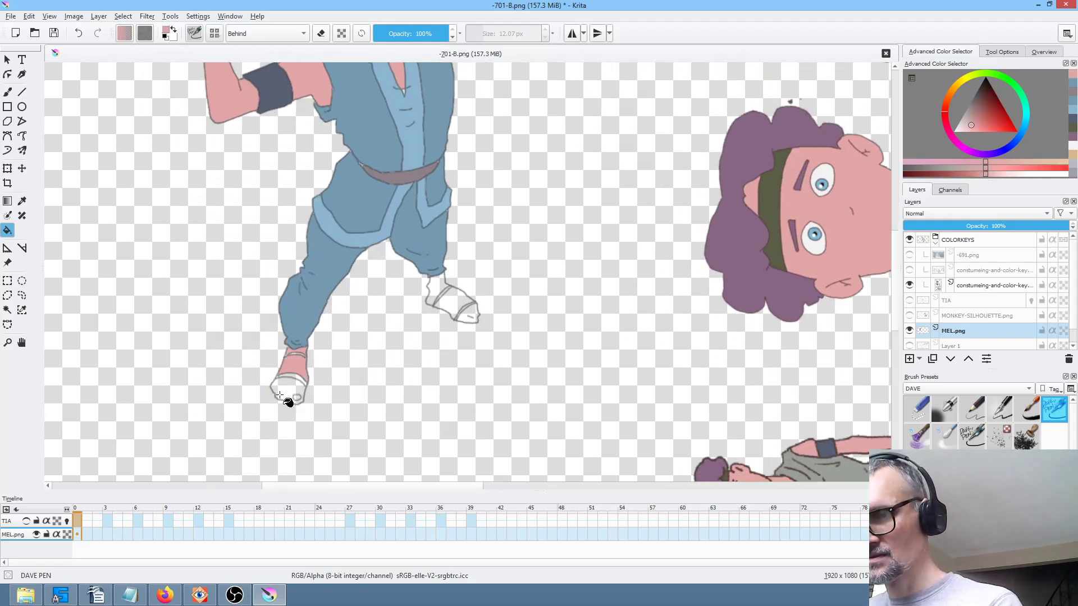
click(281, 394)
click(449, 303)
click(438, 286)
click(471, 316)
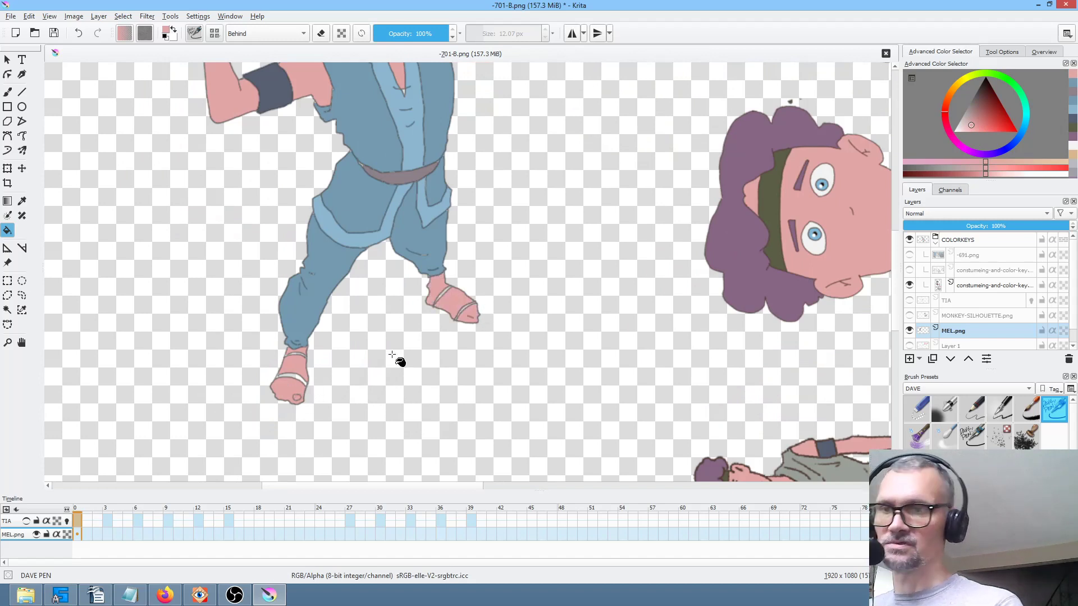
Paint the sandal straps on both feet with the dark blue sampled from the upper-arm band.
scroll(393, 365, up, 1)
ctrl+click(348, 140)
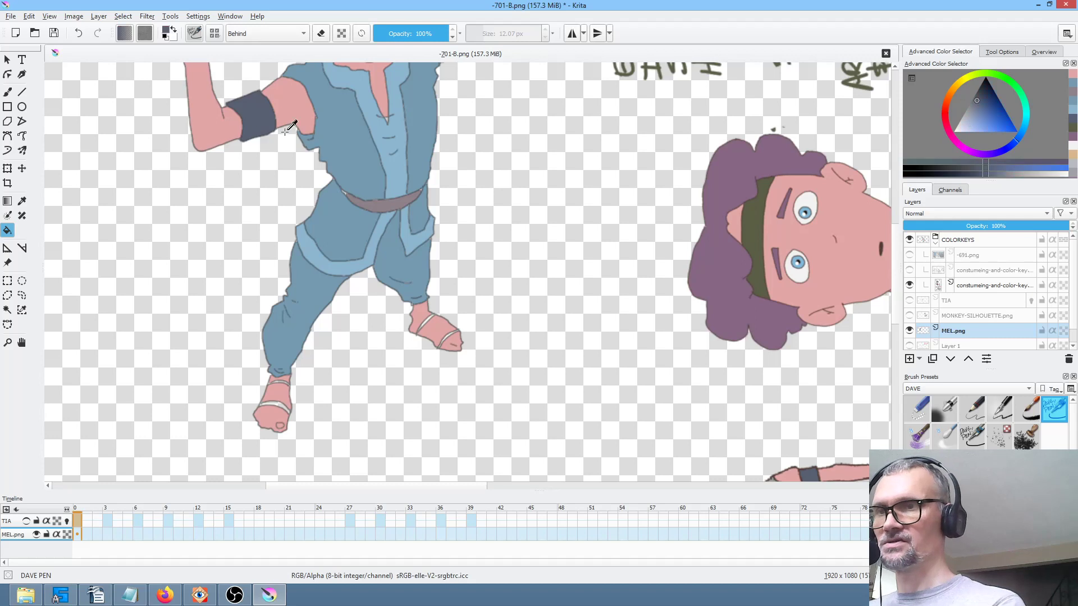
key(b)
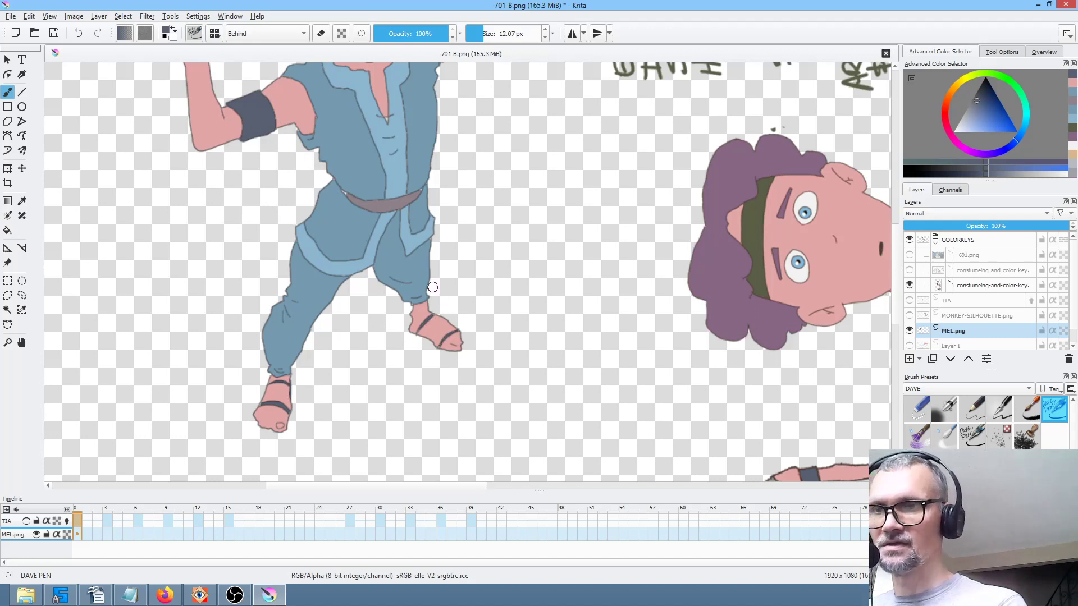
scroll(434, 285, up, 3)
ctrl+click(387, 271)
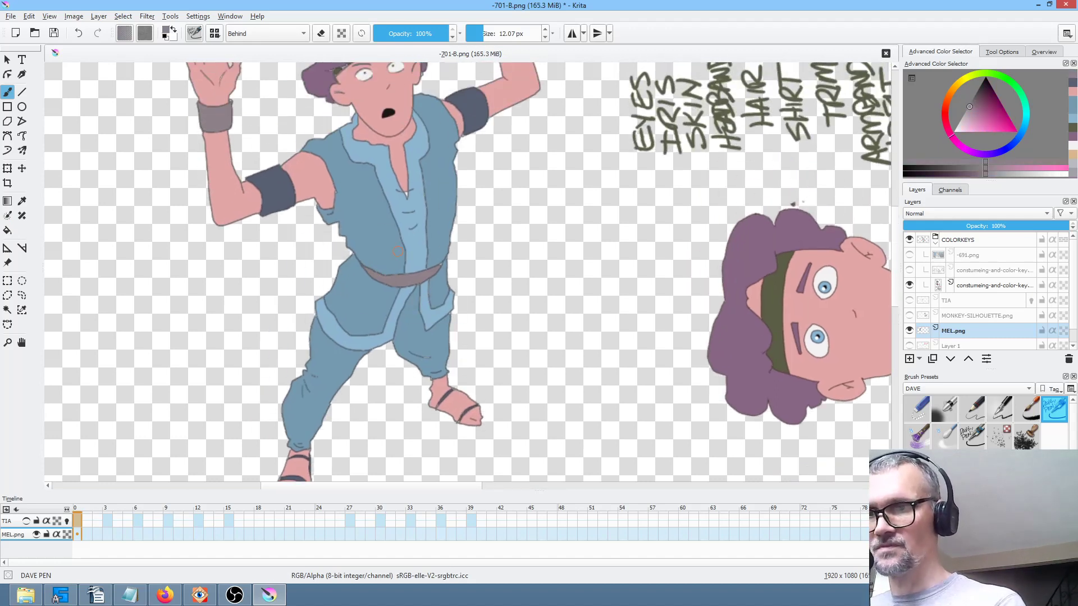
Touch up the unpainted gaps at the neckline with skin color and along the headband with its dark green.
drag(445, 234, 417, 352)
ctrl+click(378, 312)
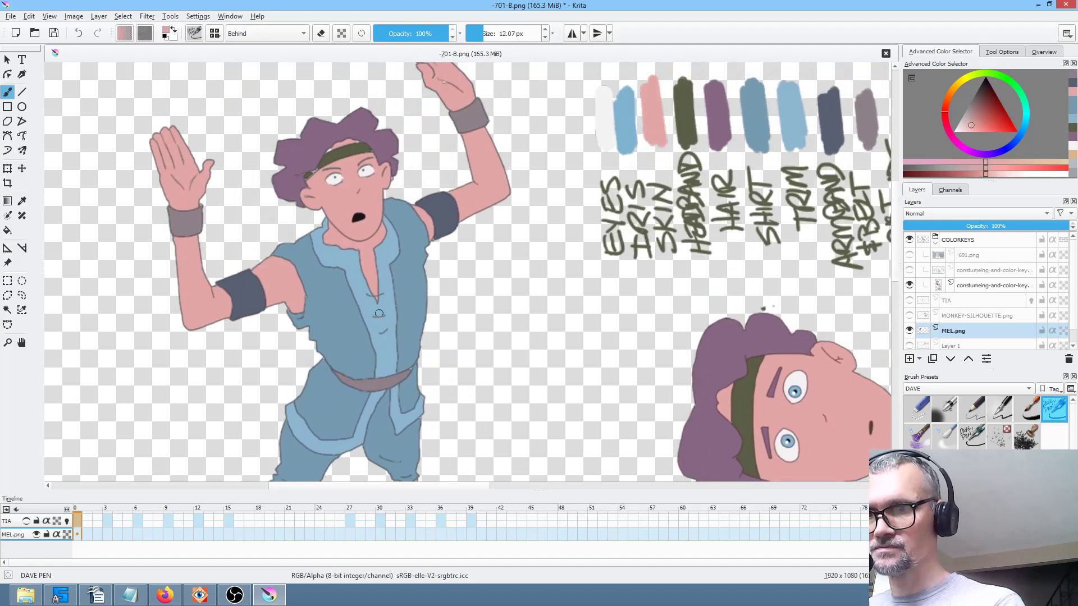
drag(378, 312, 390, 349)
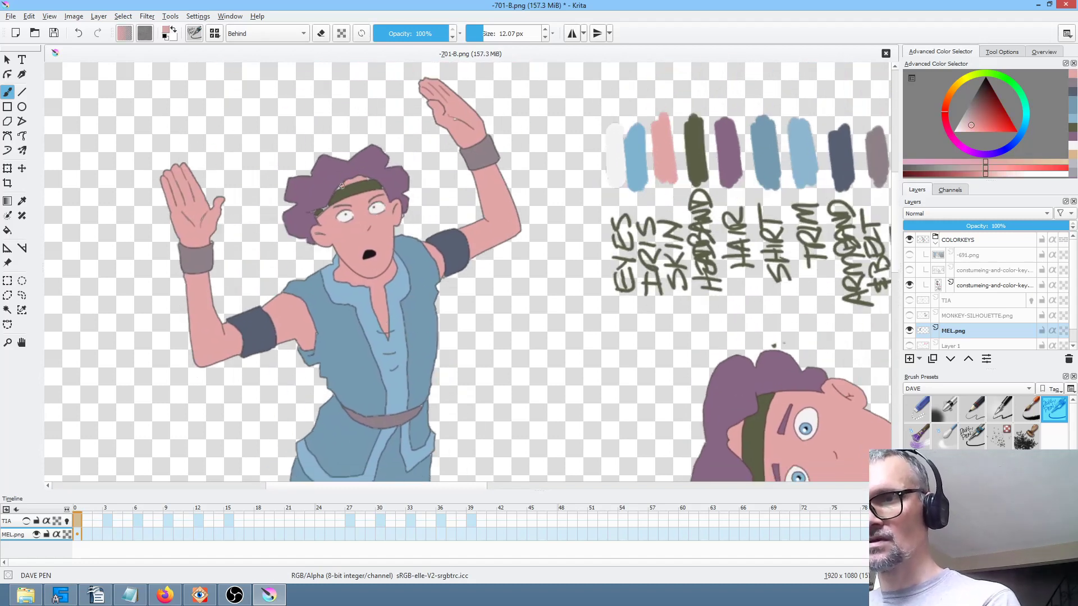
ctrl+click(318, 211)
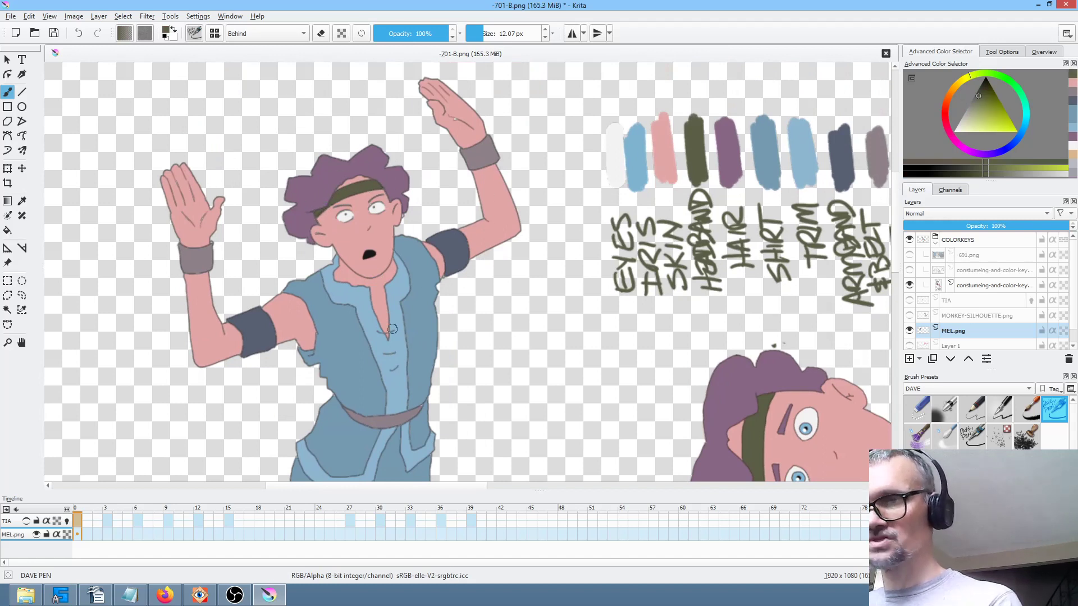
ctrl+click(456, 119)
drag(508, 349, 487, 279)
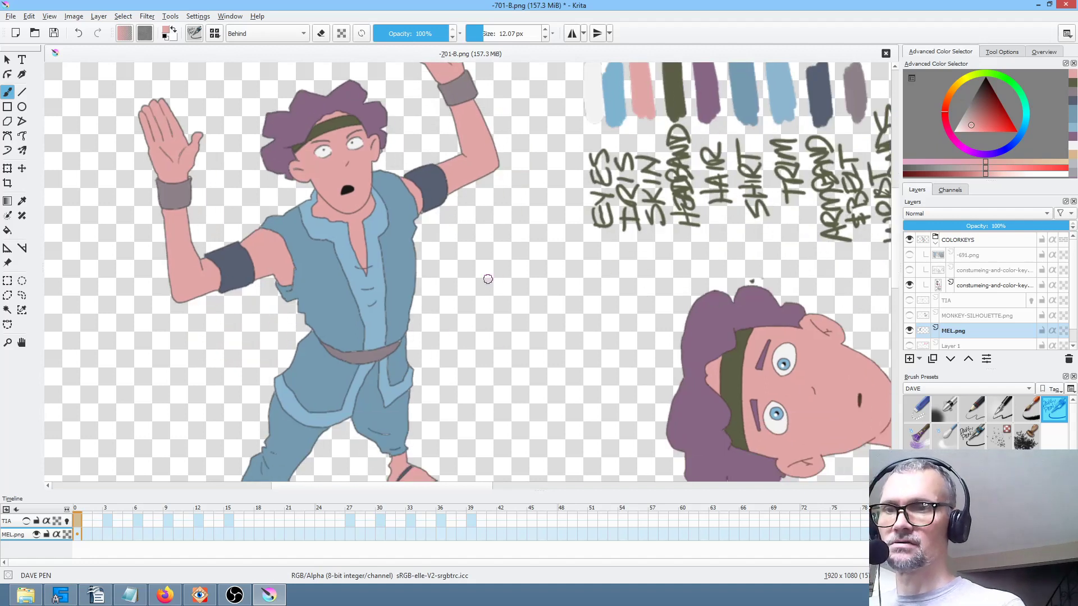
ctrl+scroll(487, 279, down, 2)
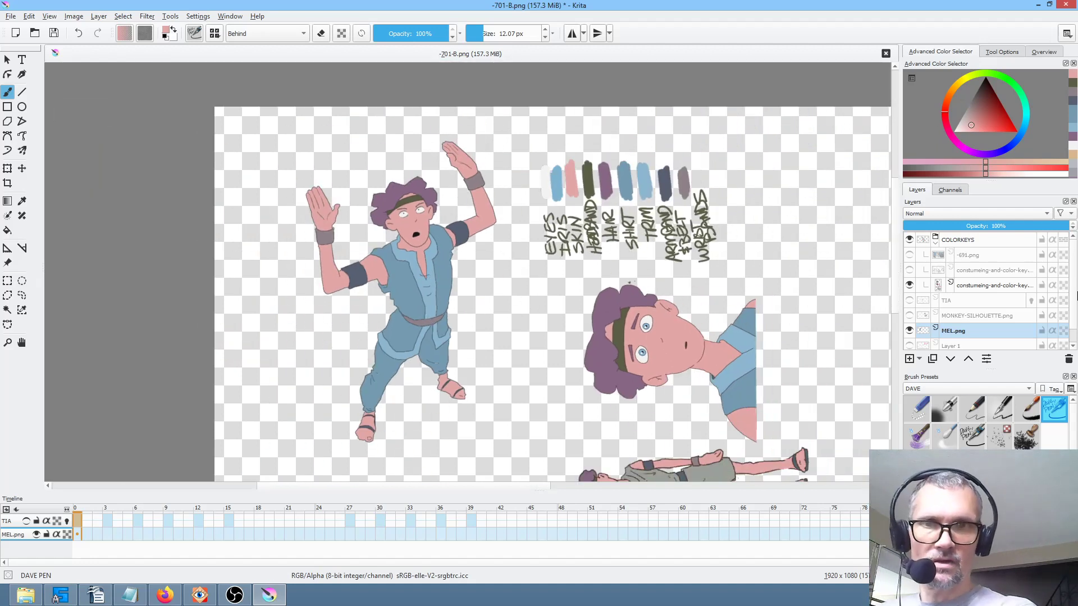
Delete the COLORKEYS group and save the image as PNG with the accompanying Krita file.
click(988, 242)
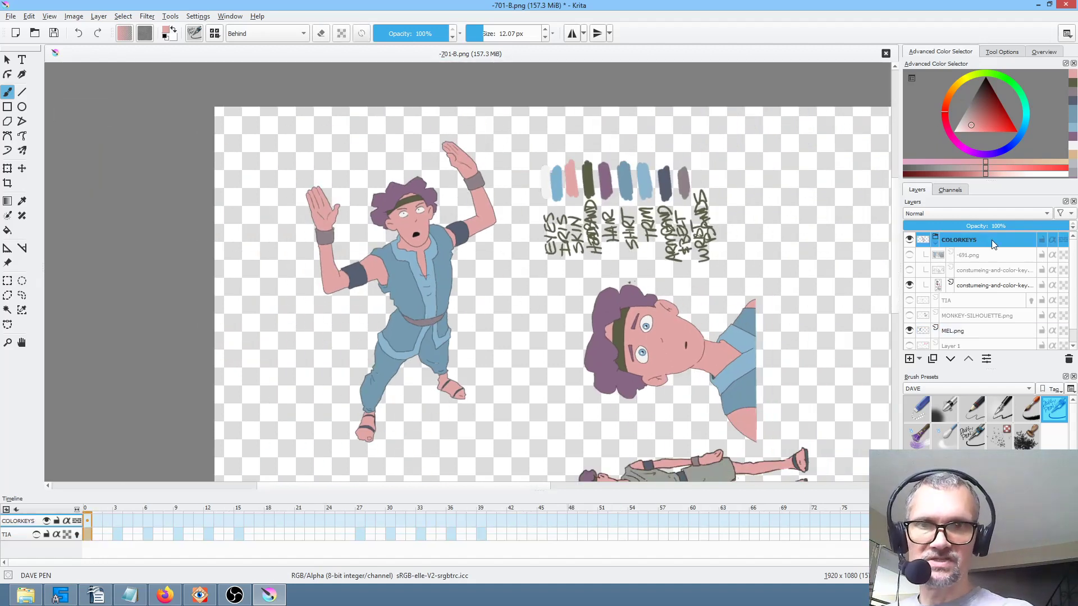
click(1068, 360)
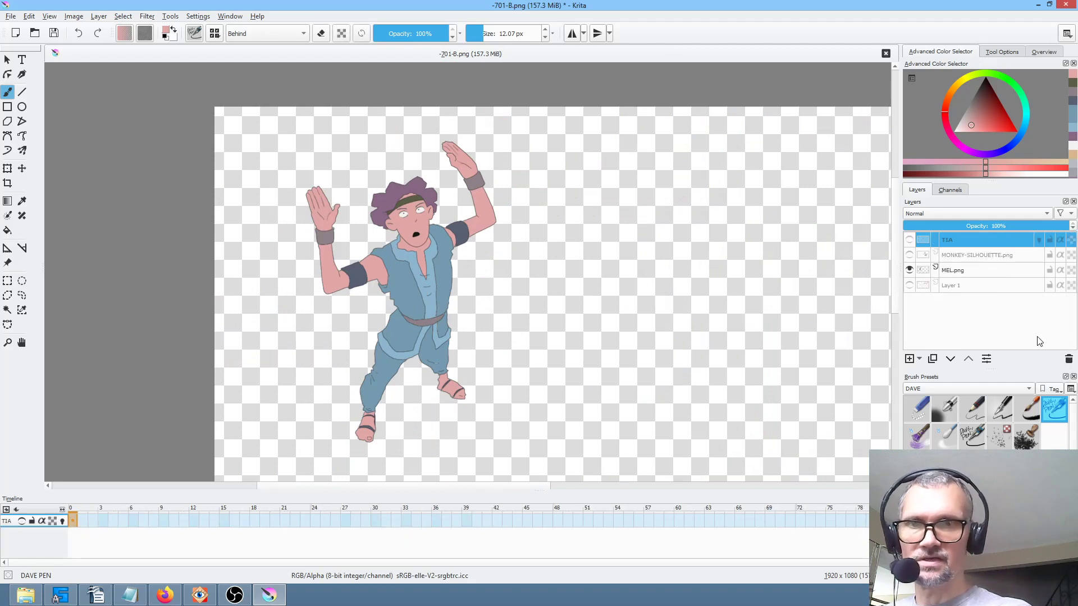
click(55, 35)
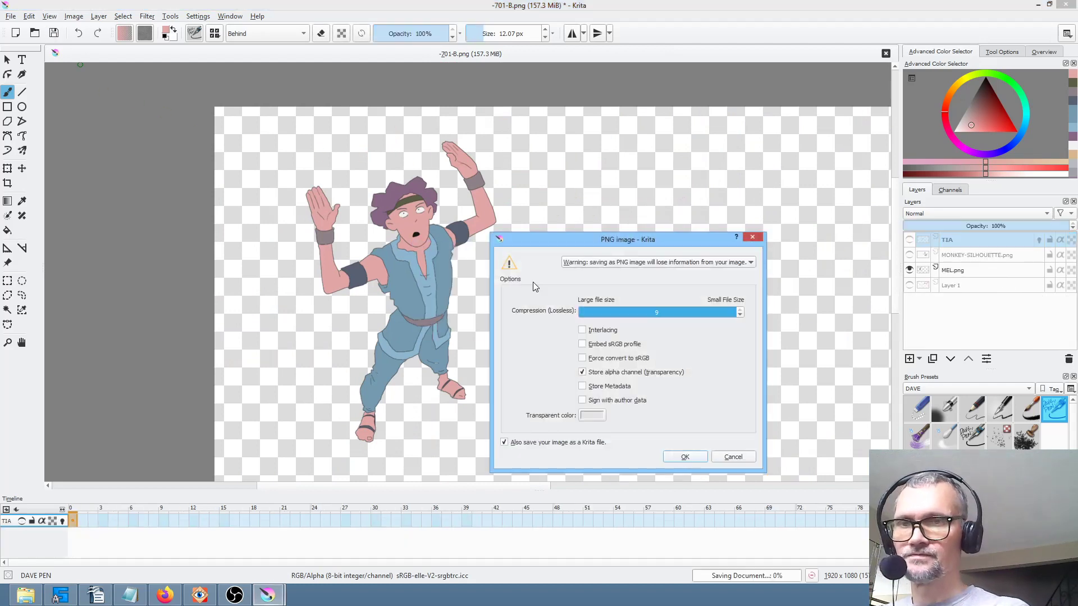
click(703, 458)
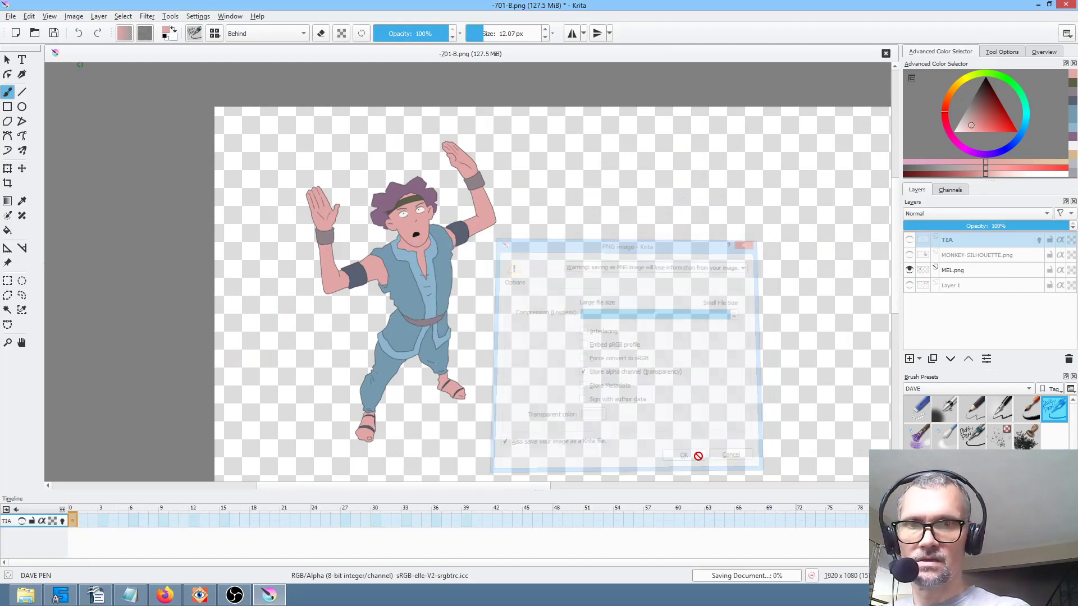
Make the MONKEY-SILHOUETTE.png, TIA and Layer 1 layers visible.
click(909, 255)
click(909, 240)
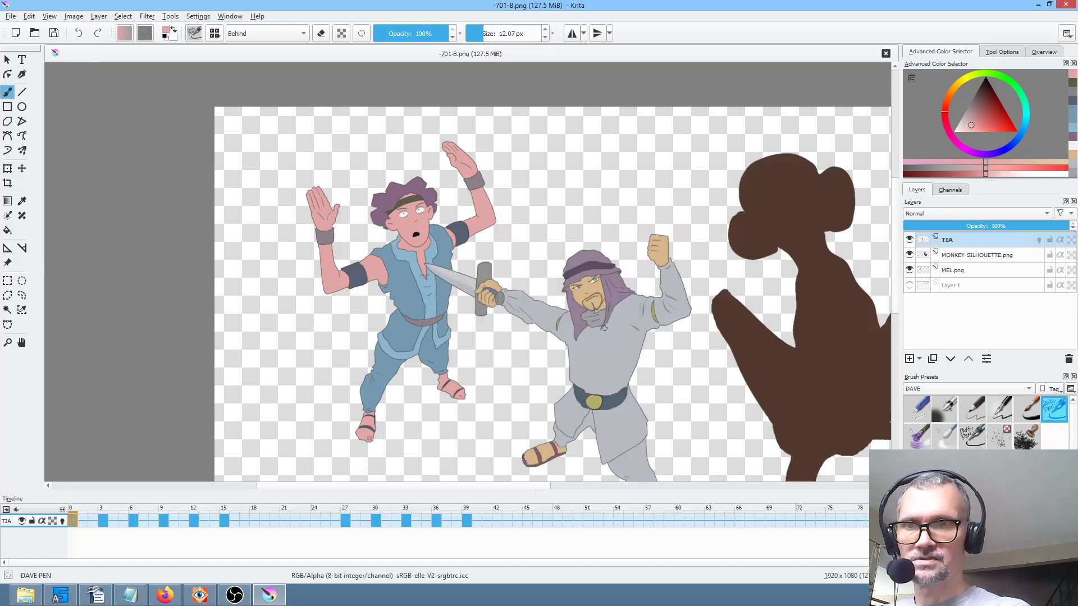
drag(603, 329, 537, 250)
click(909, 285)
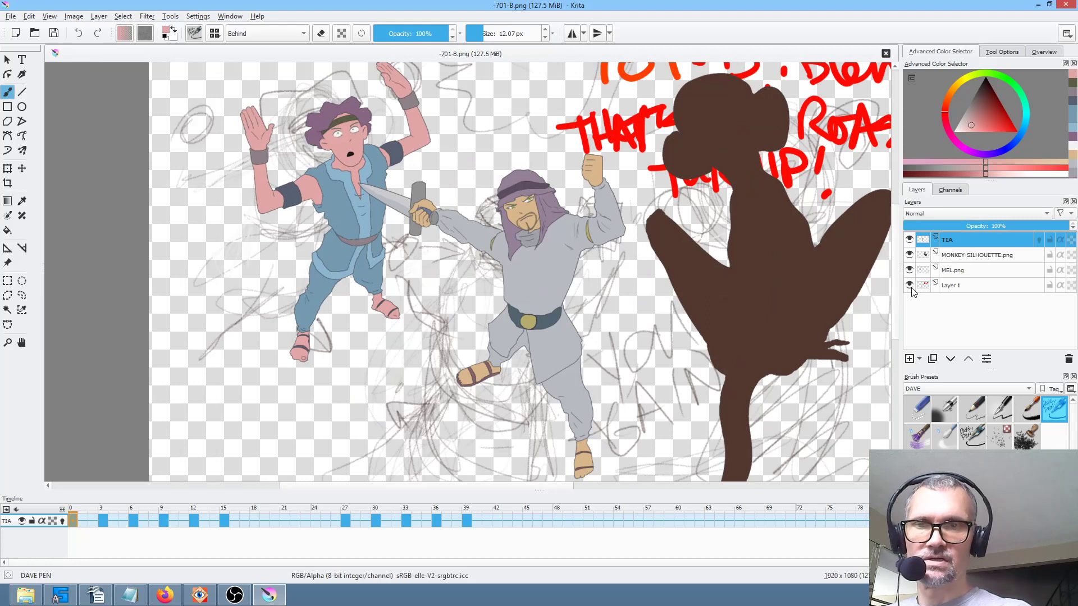
click(909, 286)
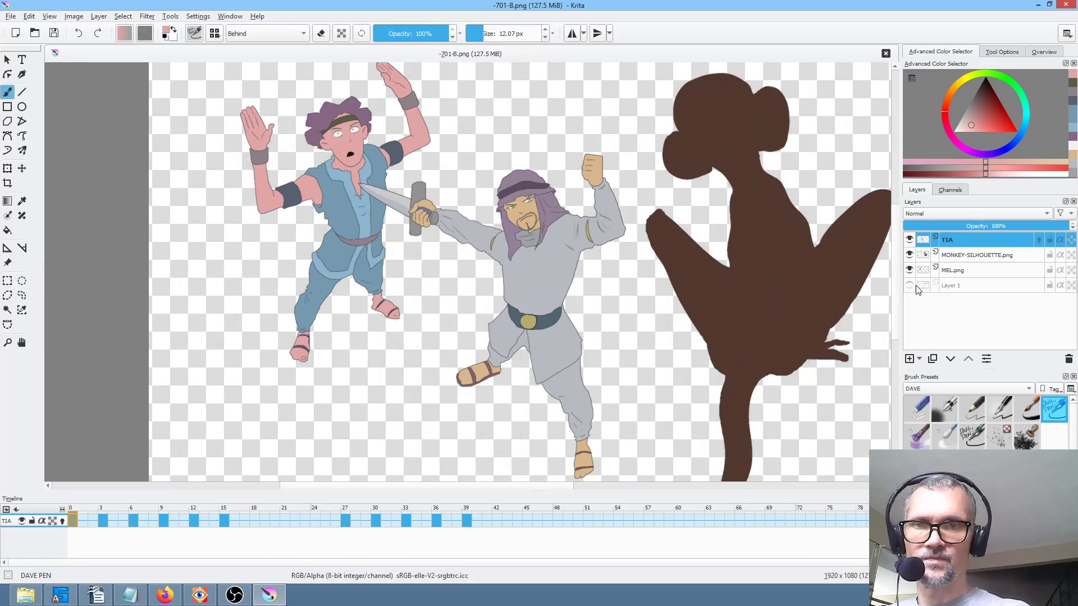
click(909, 286)
Move Layer 1 to the top of the layer stack.
click(949, 285)
scroll(670, 270, down, 1)
drag(670, 270, 642, 282)
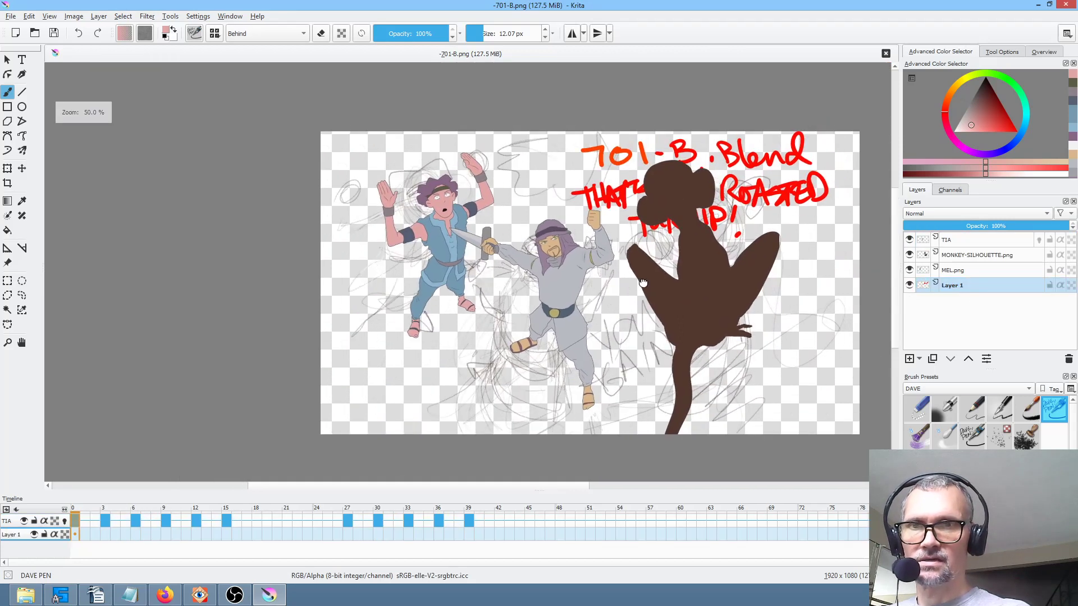
click(971, 361)
click(970, 361)
click(970, 362)
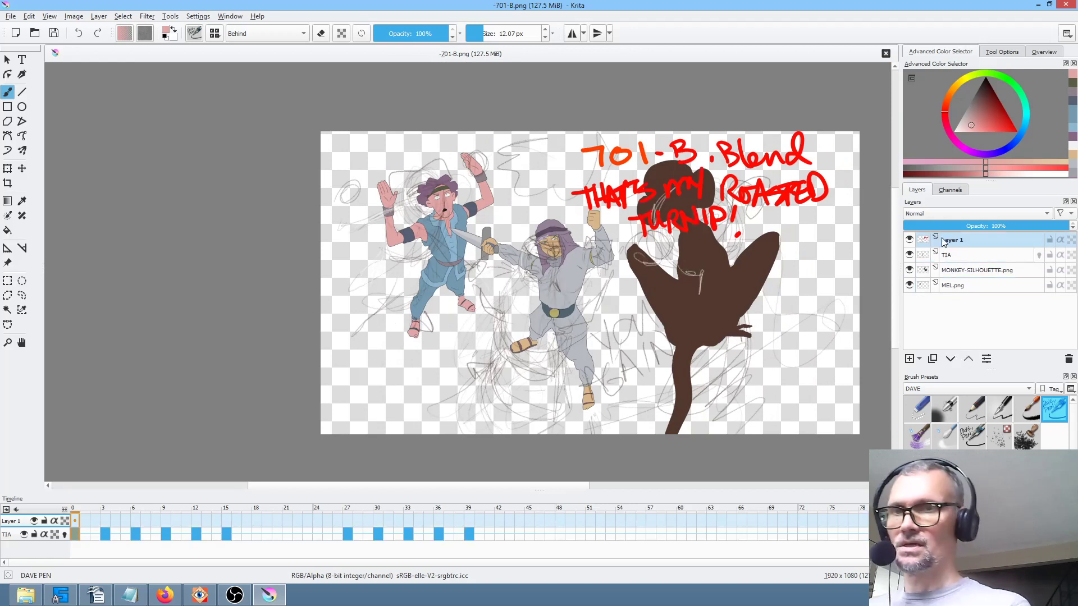
Delete everything on Layer 1 except the red 701-B.Blend title using a freehand selection, and save the PNG and Krita files.
key(ctrl+r)
mouse_move(864, 171)
mouse_down()
mouse_move(842, 211)
mouse_move(760, 231)
mouse_move(730, 255)
mouse_move(645, 246)
mouse_up()
mouse_move(846, 137)
mouse_down()
mouse_move(784, 172)
mouse_move(585, 174)
mouse_move(537, 113)
mouse_move(365, 101)
mouse_move(201, 225)
mouse_move(201, 395)
mouse_move(288, 445)
mouse_move(839, 440)
mouse_move(883, 408)
mouse_move(890, 310)
mouse_move(865, 144)
mouse_up()
key(Delete)
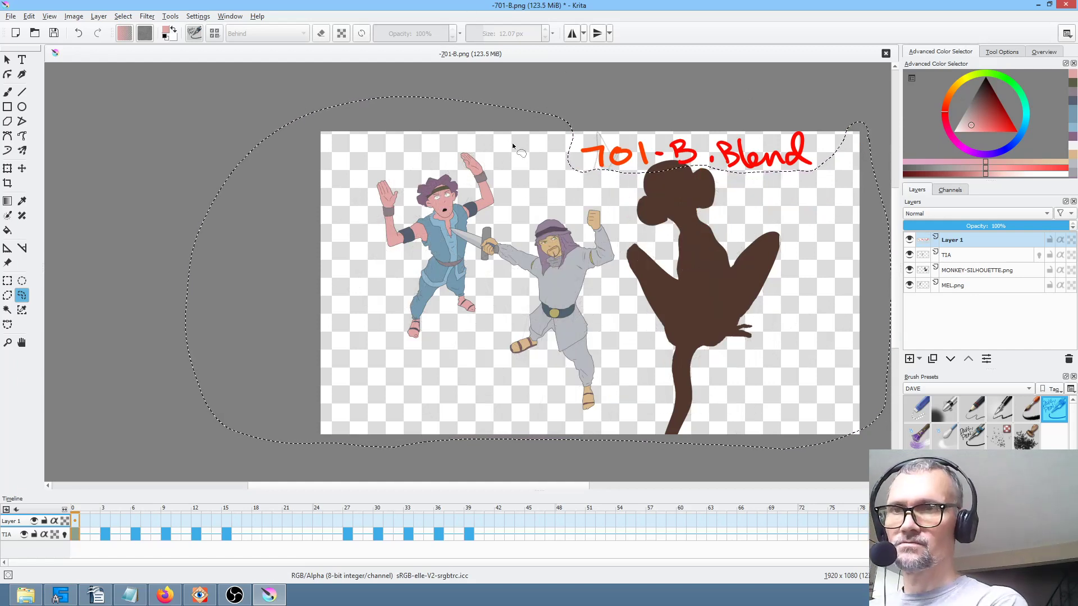
click(54, 34)
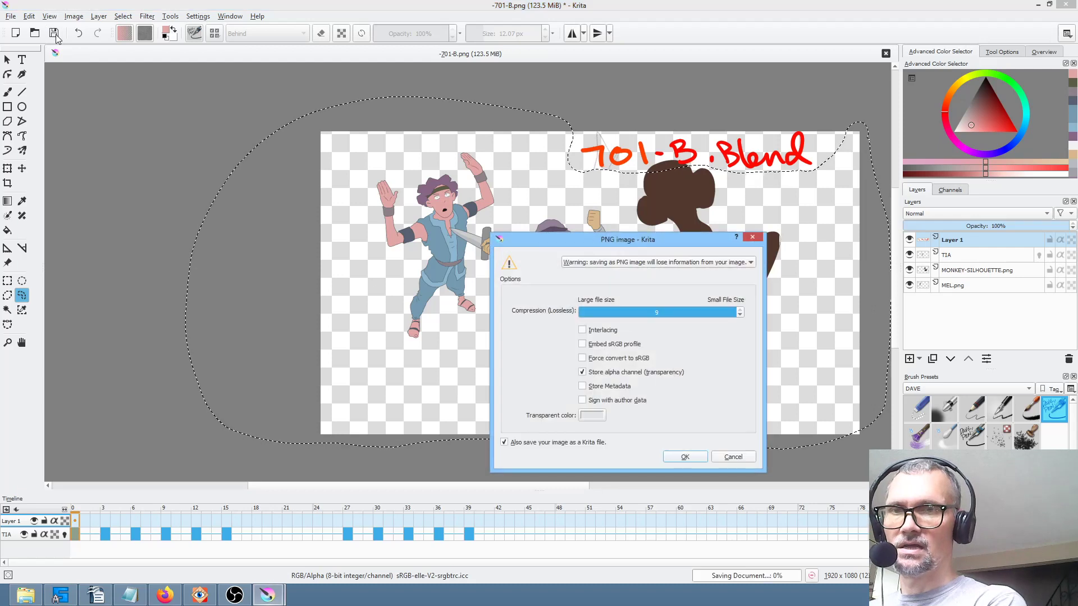
click(681, 457)
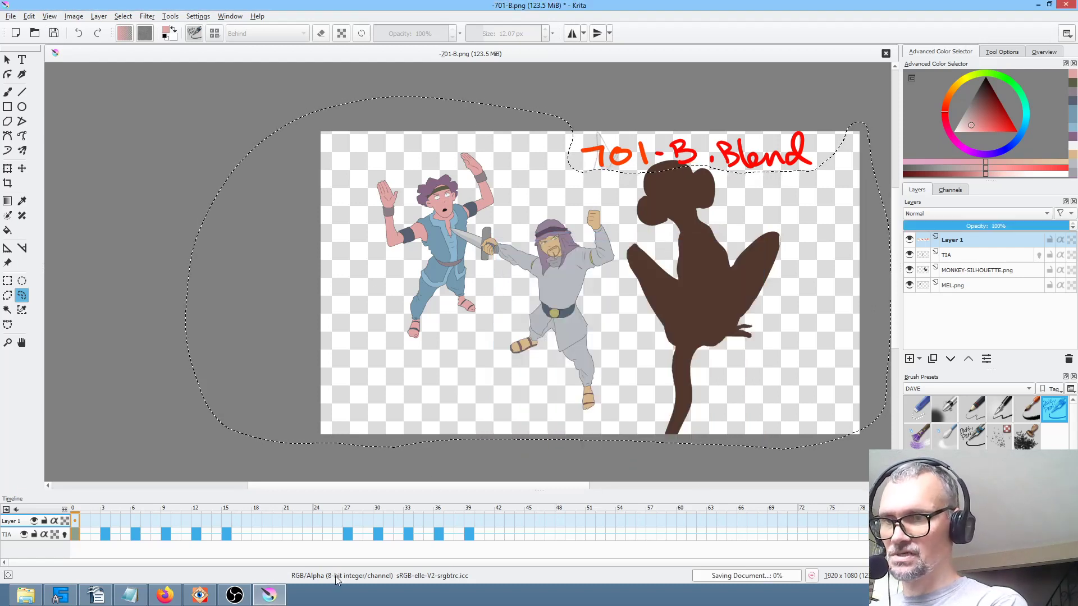
Switch to FastStone Image Viewer, check the -701-A.PNG and -701-B.png thumbnails, and return to Krita.
click(199, 595)
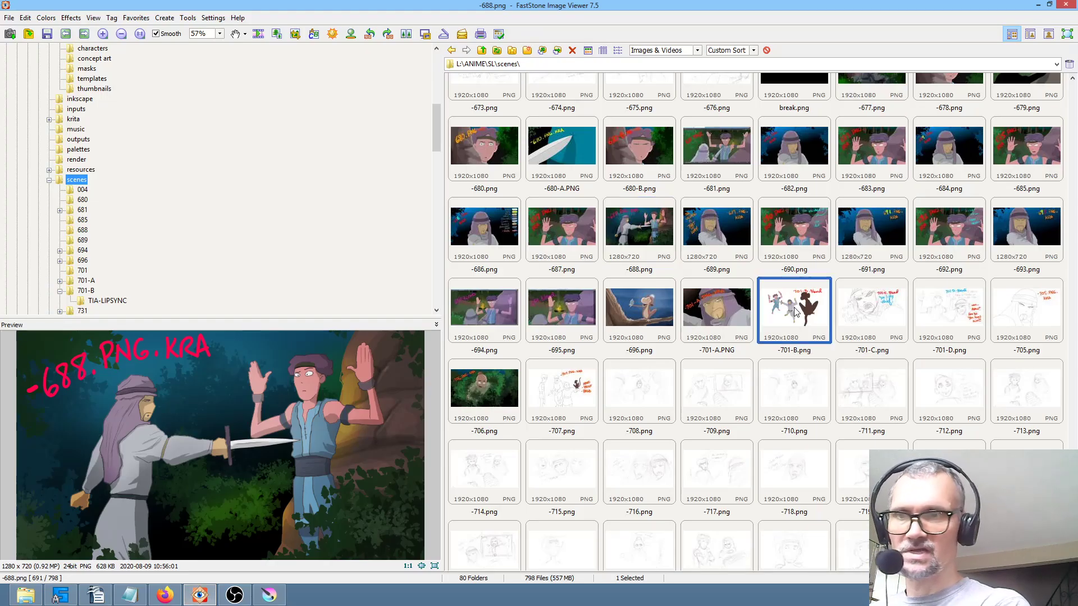
click(737, 306)
click(787, 307)
key(alt+Tab)
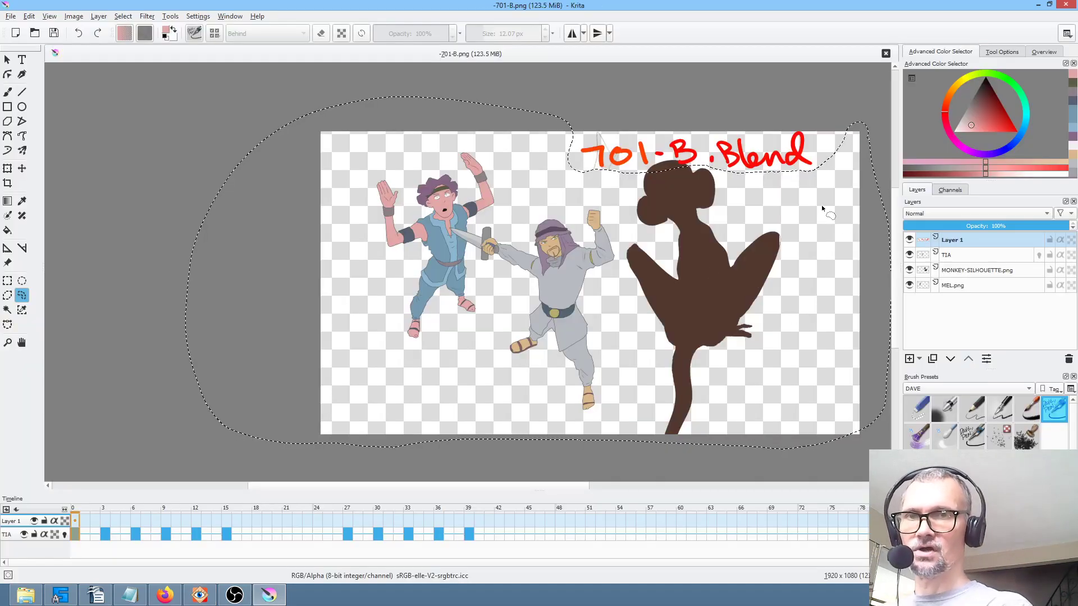
Clear the selection, sample the title's red, and erase the word "Blend" from the title on Layer 1.
key(ctrl+shift+a)
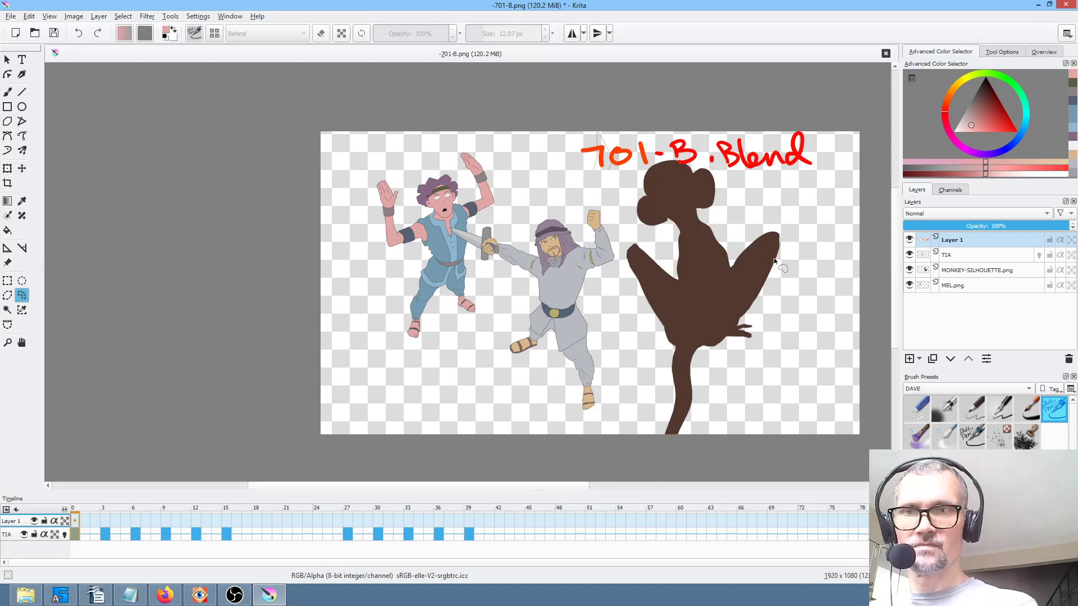
drag(725, 235, 587, 275)
click(983, 240)
ctrl+click(660, 178)
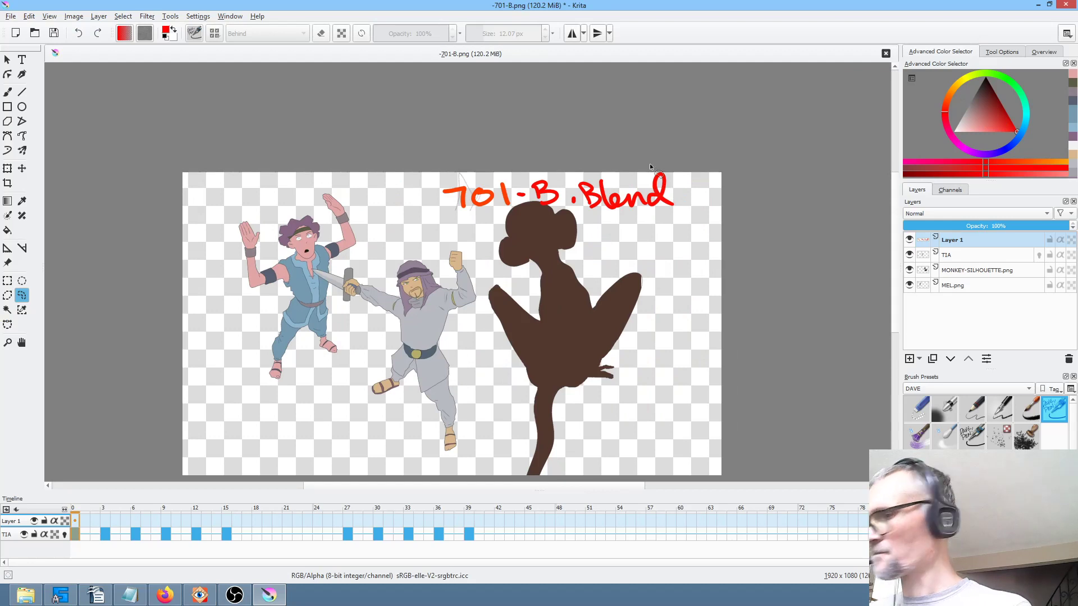
key(b)
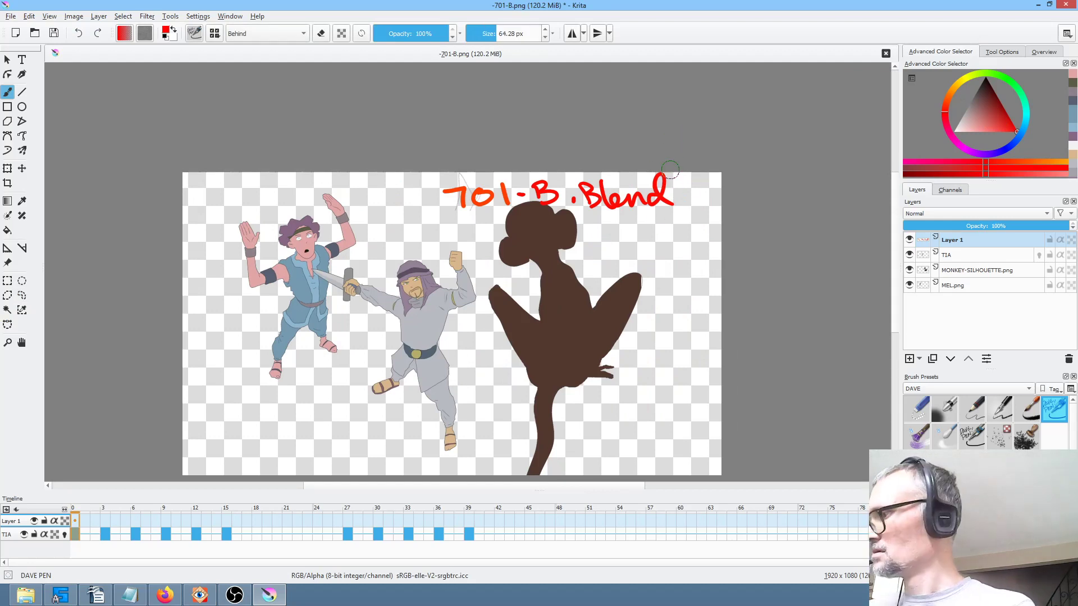
key(e)
mouse_move(669, 174)
mouse_down()
mouse_move(666, 214)
mouse_move(626, 179)
mouse_move(588, 179)
mouse_move(598, 212)
mouse_up()
Handwrite "PNG.KRA" in red after the title's 701-B with a brush of about 27 px.
key(bracketleft)
key(bracketleft)
key(bracketleft)
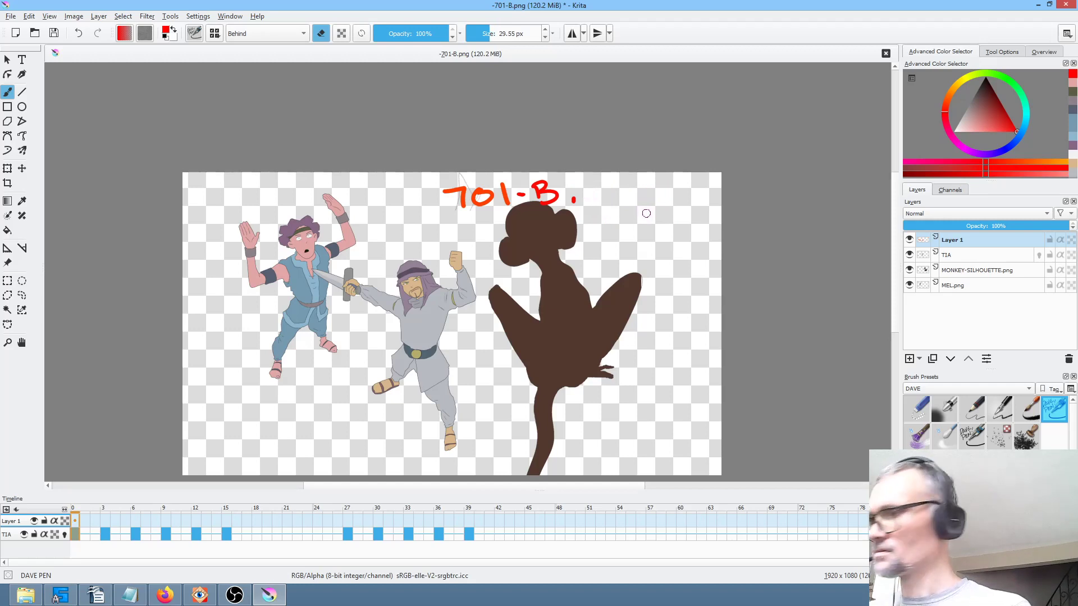
key(e)
mouse_move(590, 185)
mouse_down()
mouse_move(592, 208)
mouse_move(597, 193)
mouse_move(640, 185)
mouse_move(658, 198)
mouse_move(686, 190)
mouse_move(704, 206)
mouse_move(708, 194)
mouse_up()
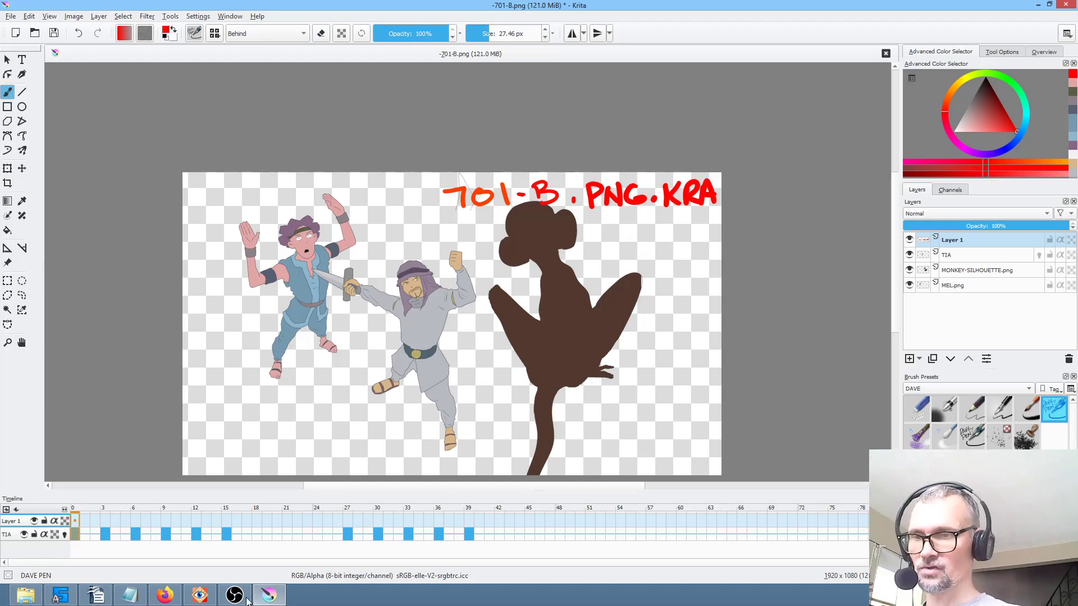
Switch to FastStone Image Viewer and review the neighboring scene images from -695.png to -701-C.png.
click(200, 595)
click(741, 317)
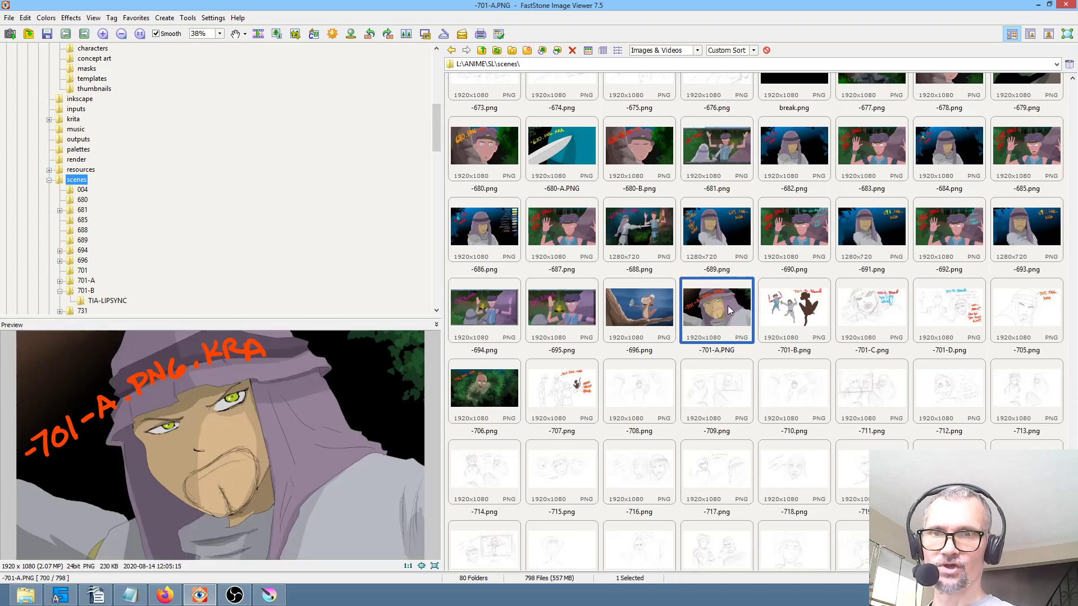
click(650, 314)
click(698, 314)
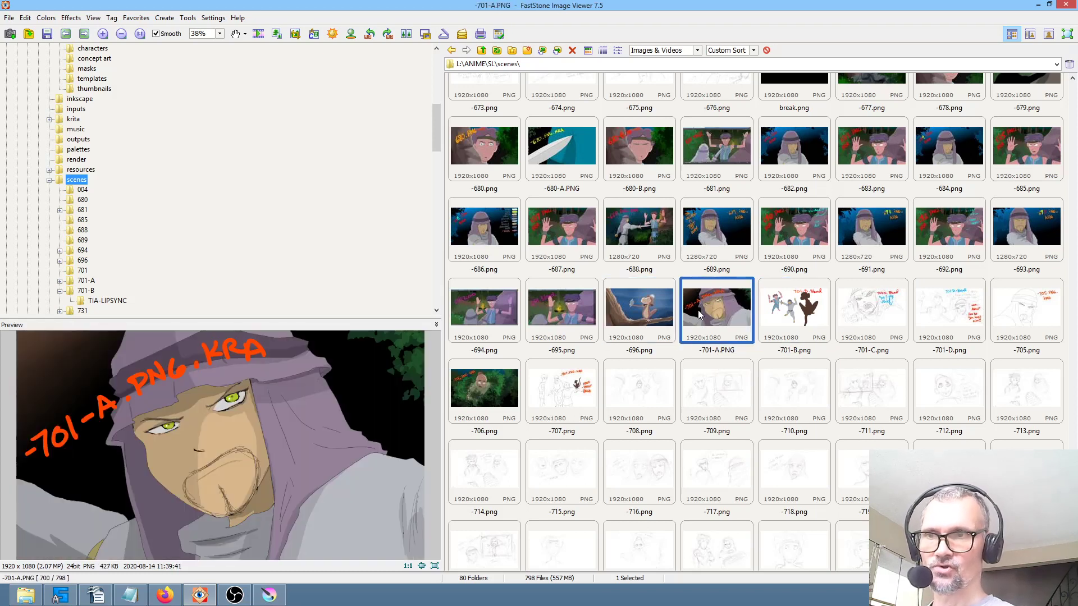
click(781, 314)
click(863, 315)
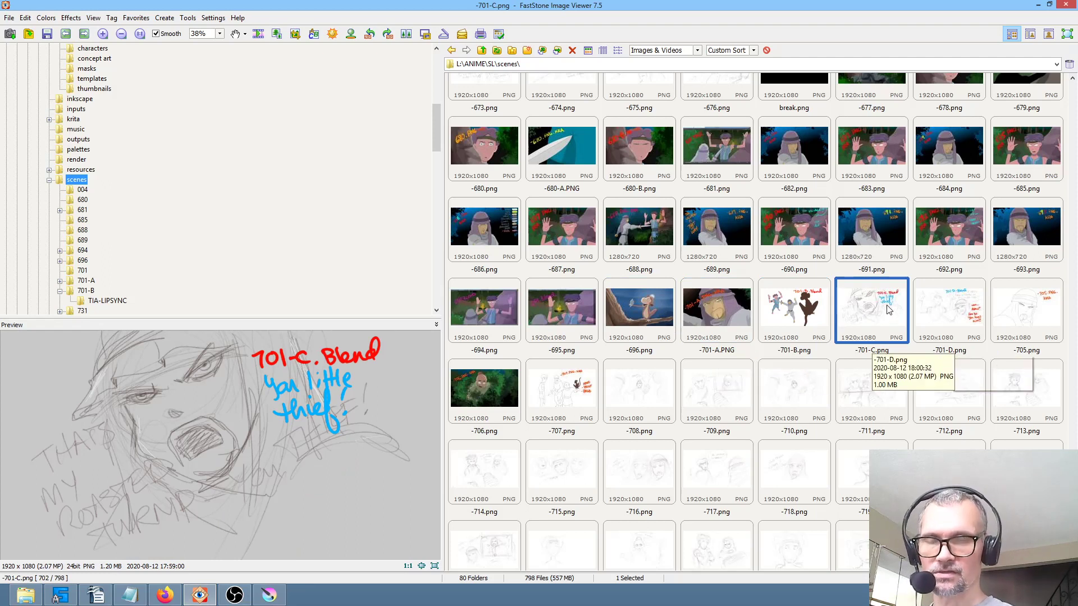
click(792, 313)
click(716, 305)
click(669, 301)
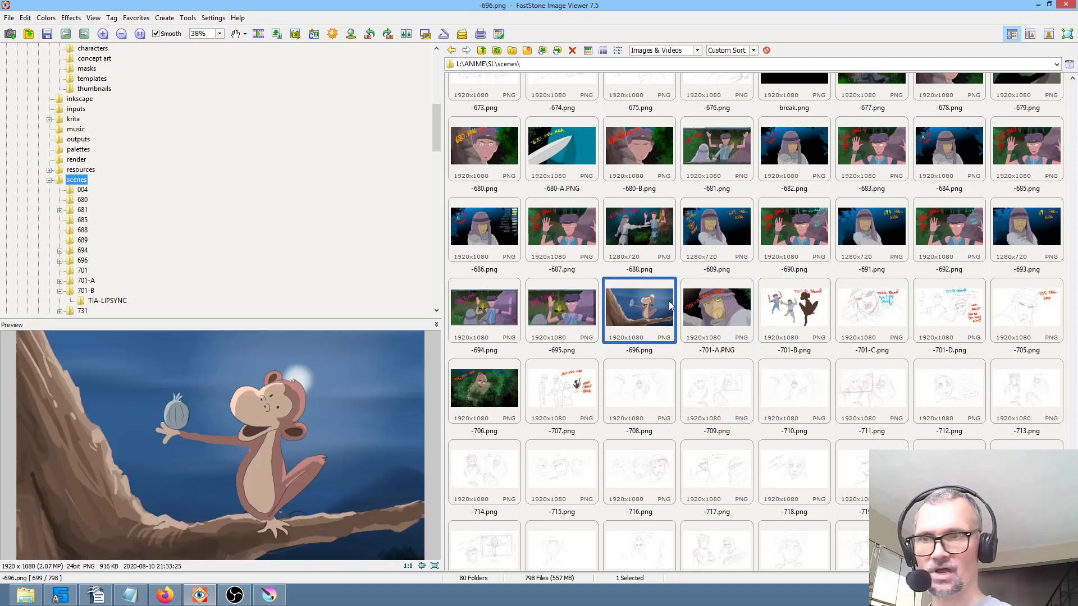
click(567, 308)
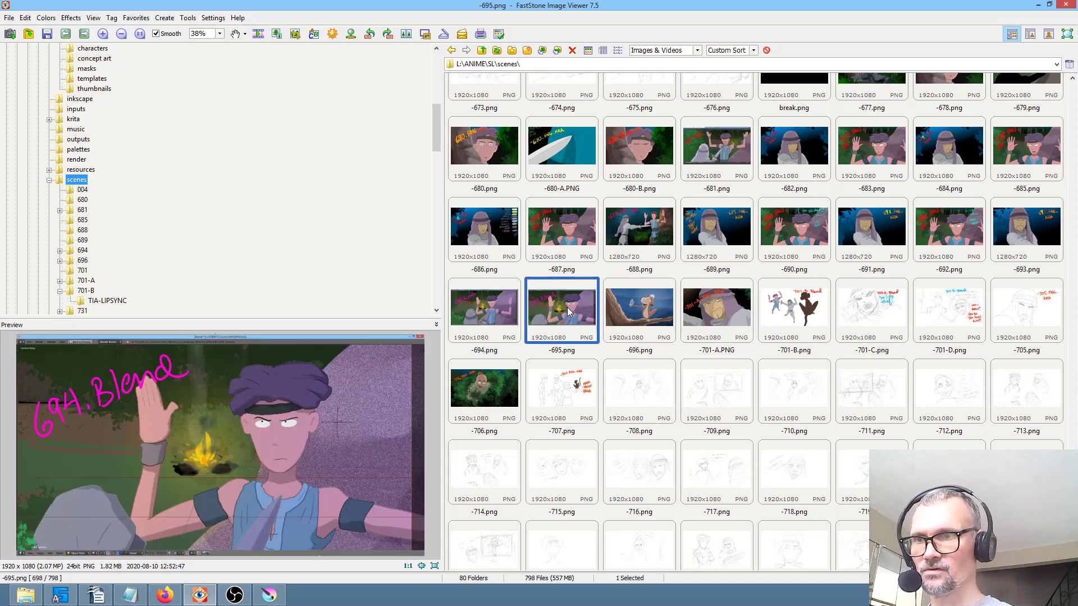
Check the neighboring scene images -696.png, -701-A.PNG and -701-B.png, and return to Krita.
click(641, 302)
click(741, 309)
click(812, 309)
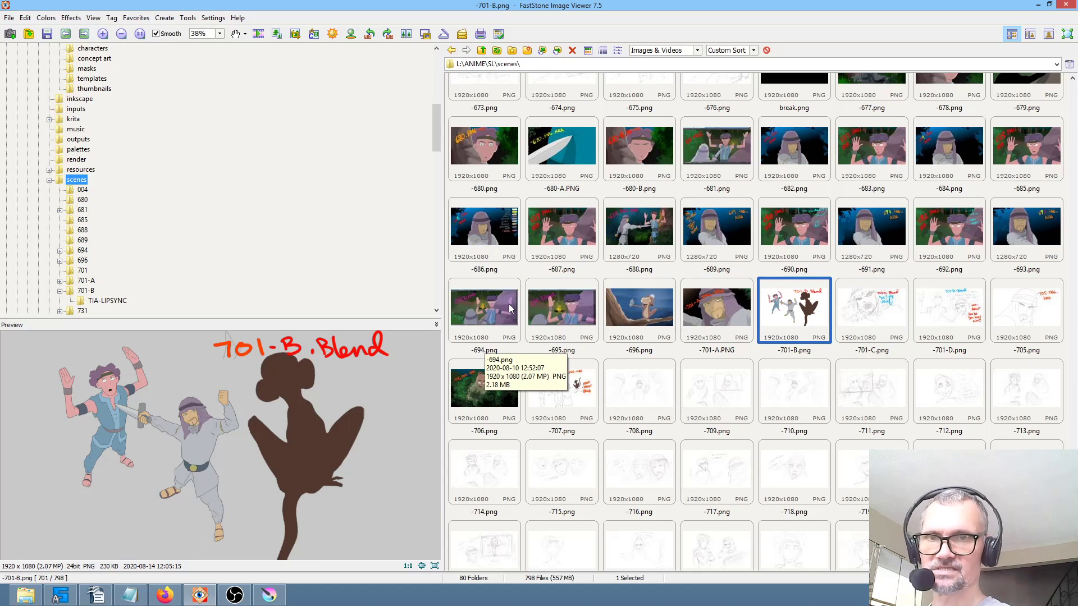
click(269, 595)
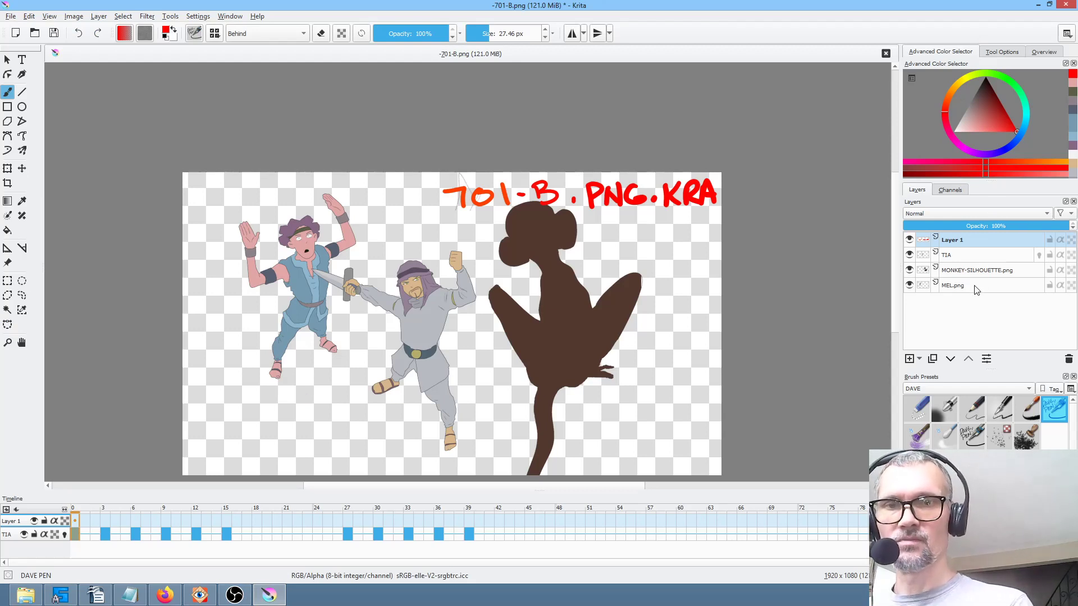
Add two new paint layers beneath the MEL.png layer, at the bottom of the layer stack.
click(909, 359)
click(950, 359)
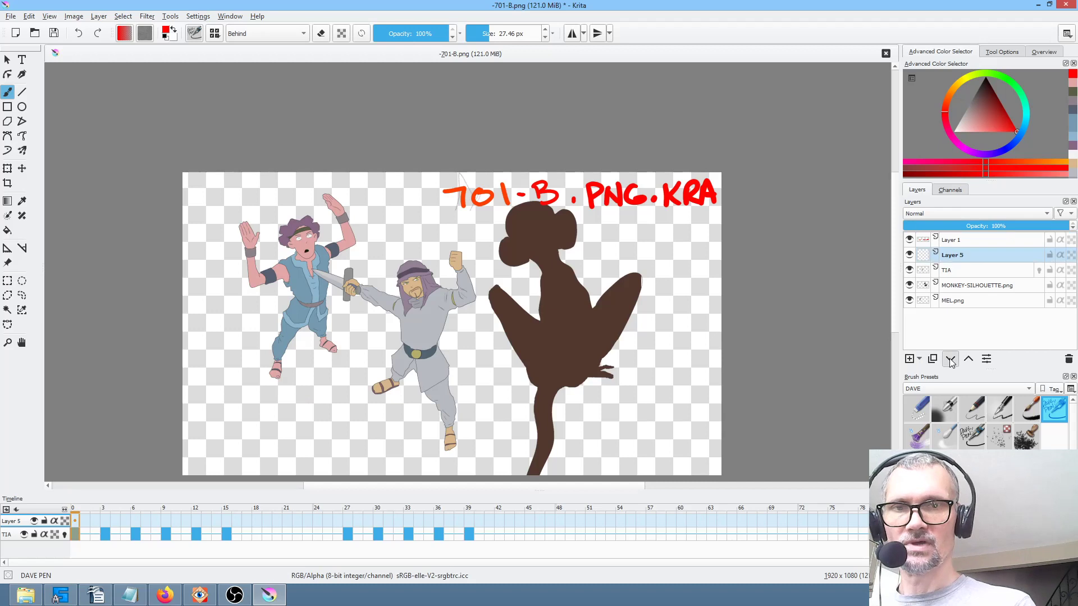
click(950, 359)
click(950, 359)
click(950, 359)
click(909, 358)
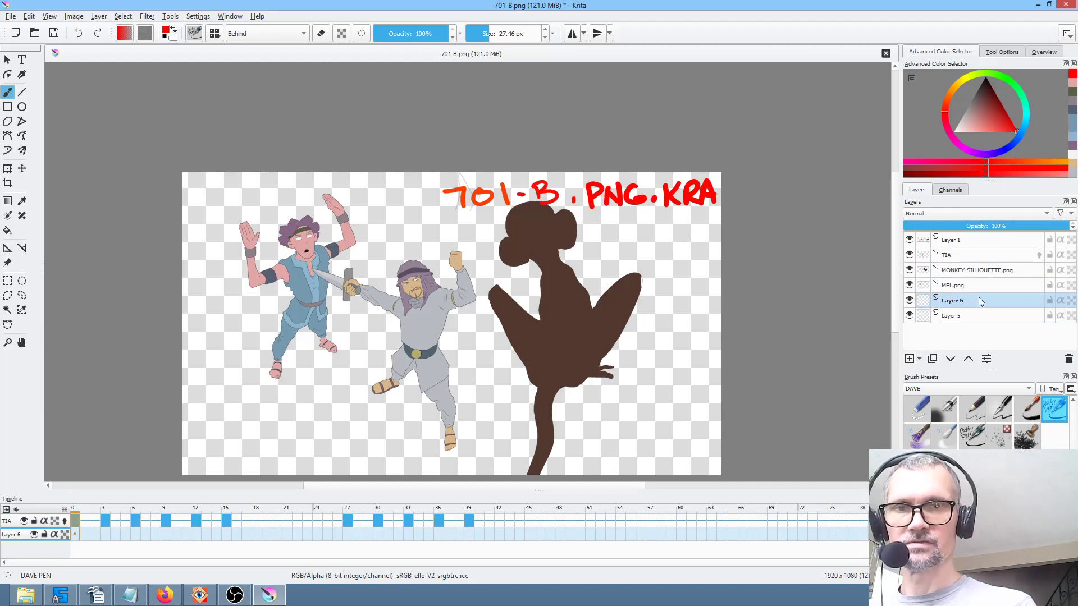
Rename the upper of the two new layers BRANCH and the lowest one BKGD.
double_click(968, 299)
text(BRANCH)
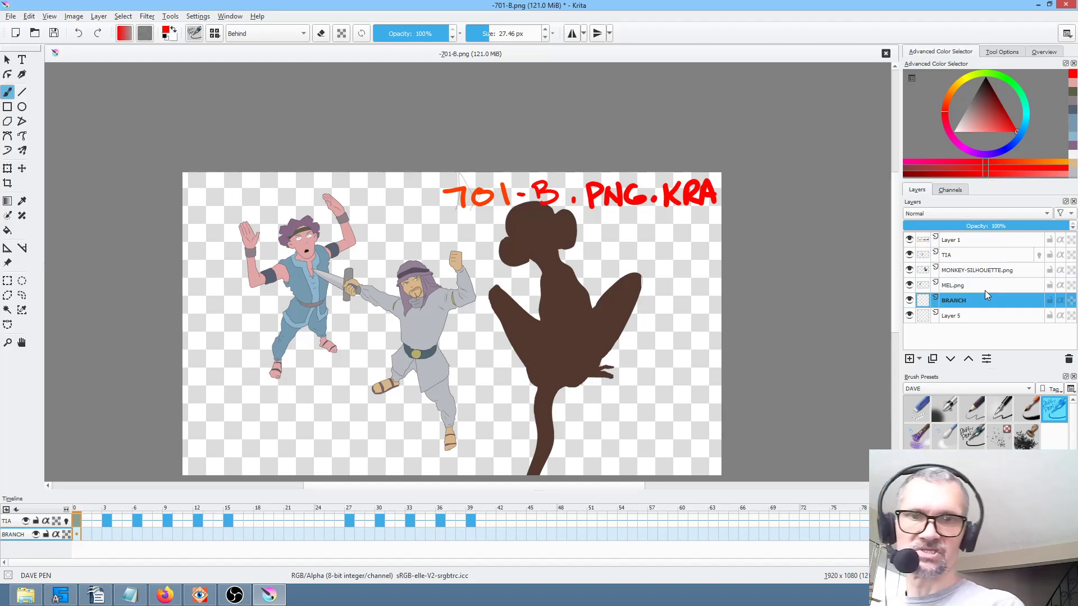
double_click(968, 316)
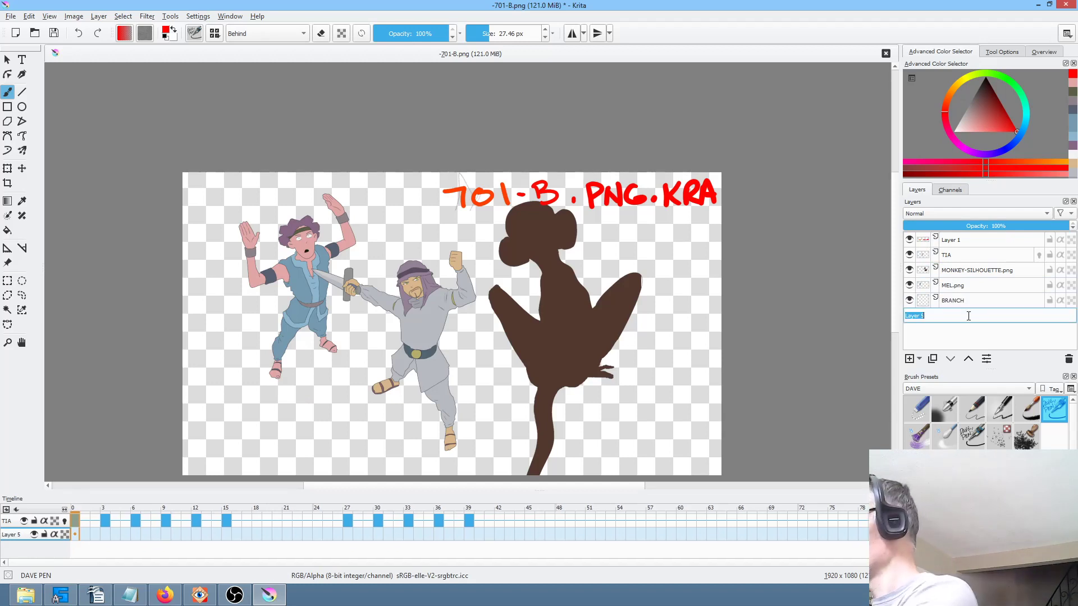
text(BKGD)
key(Return)
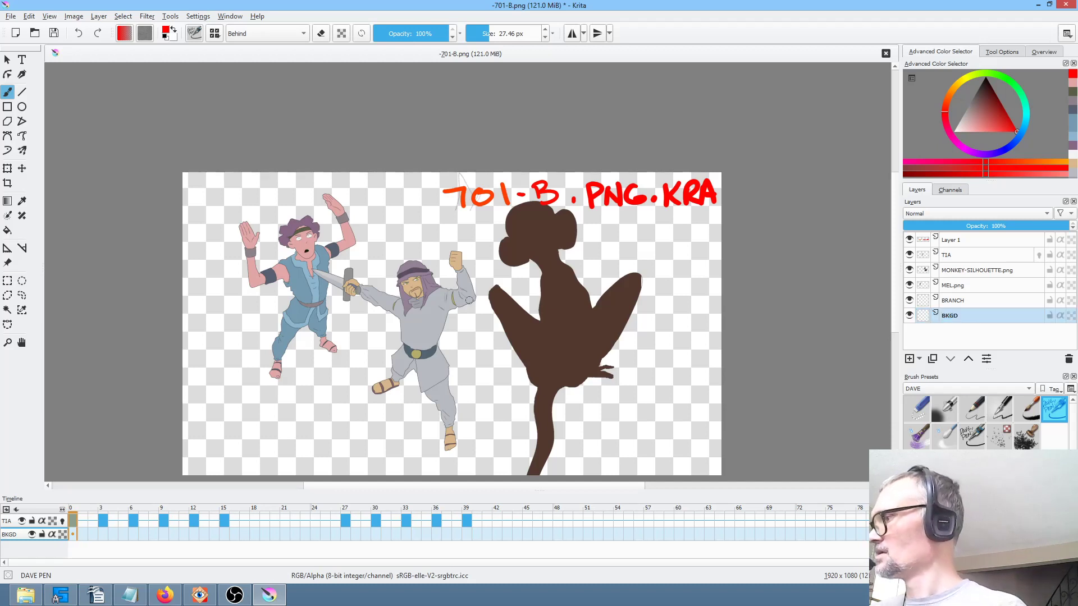
Isolate the BKGD layer and flood-fill it with black.
key(ctrl+shift+i)
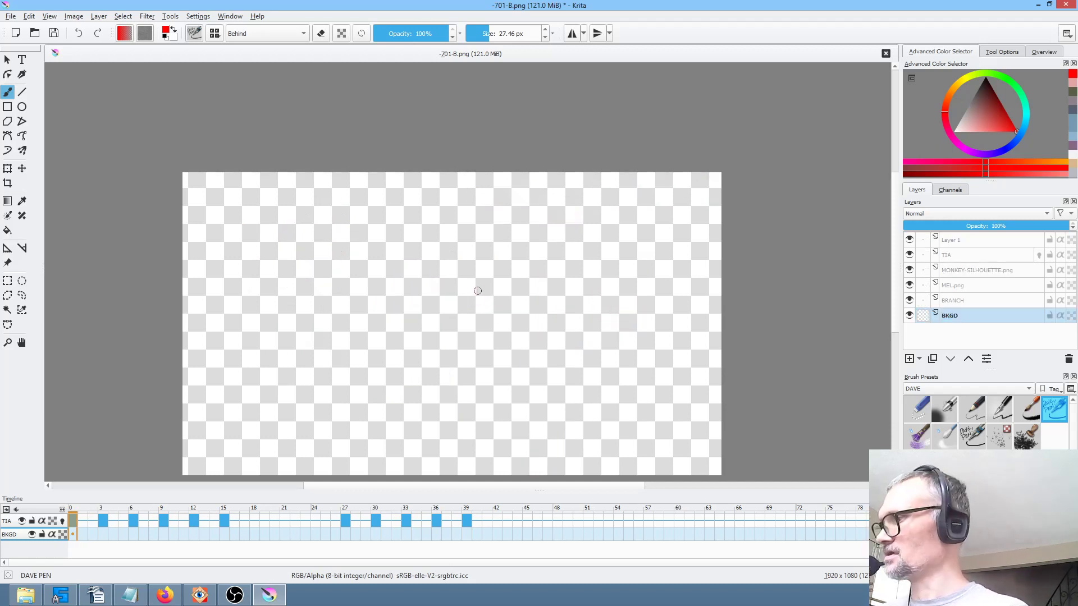
key(f)
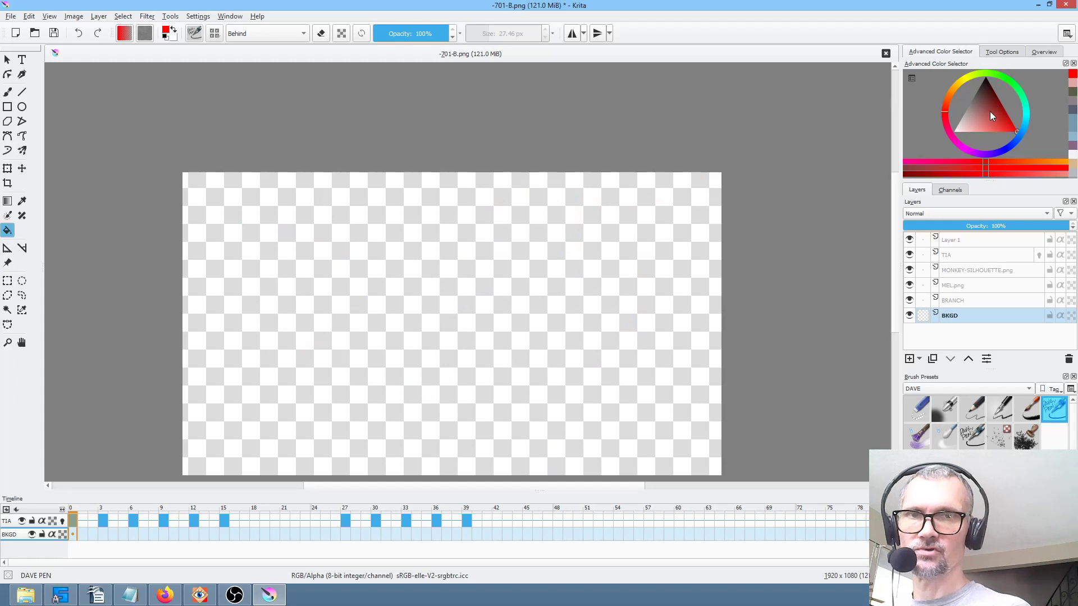
key(d)
click(519, 284)
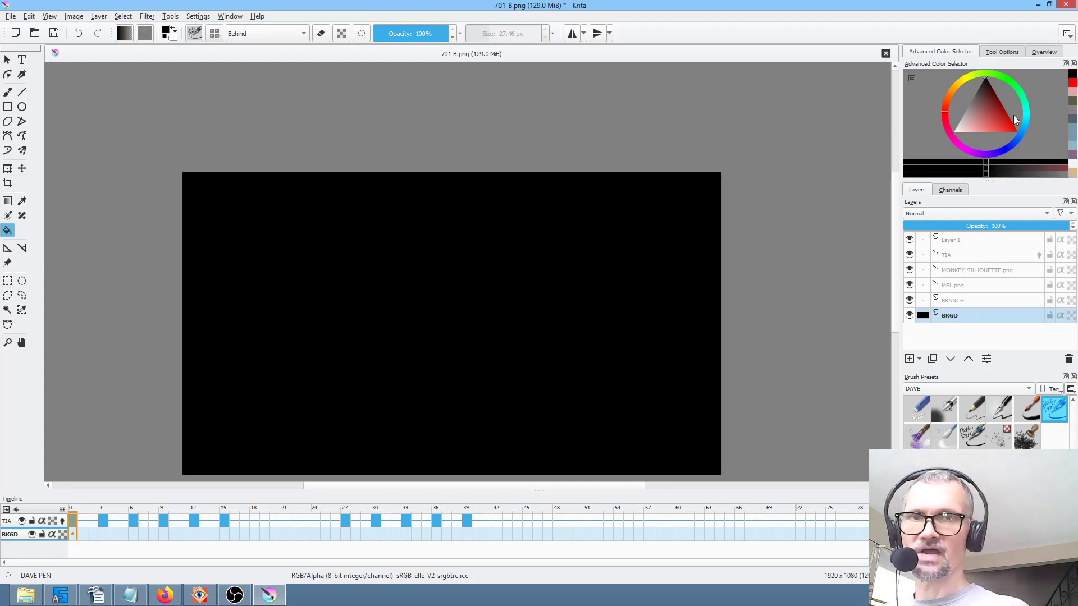
Apply a teal gradient over the black BKGD in Normal blending mode, running from beyond its lower-right corner to the upper left.
click(1027, 123)
drag(985, 120, 1020, 116)
scroll(726, 255, down, 2)
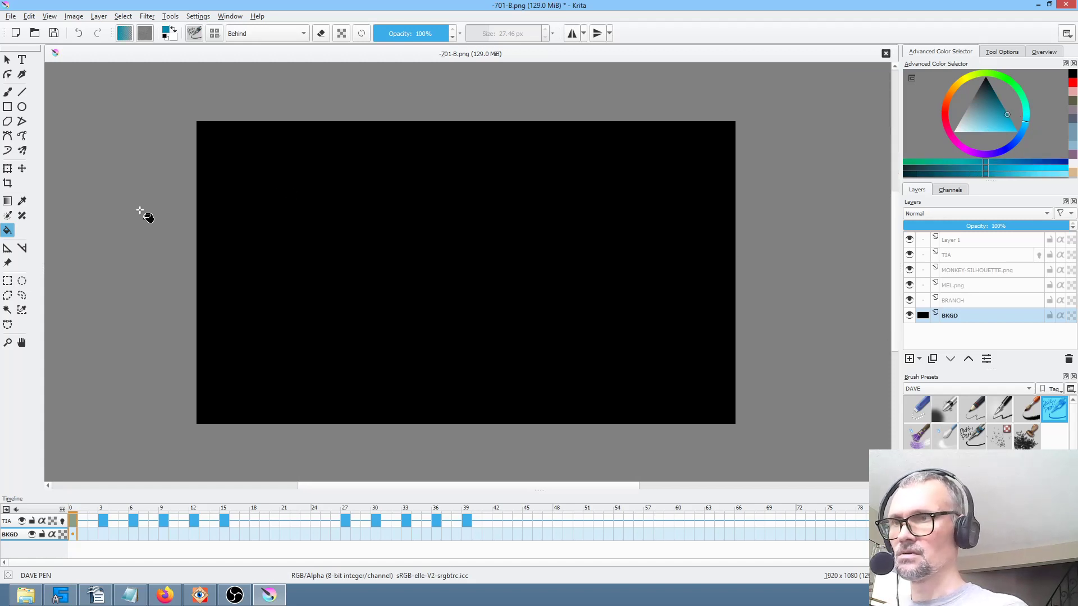
click(8, 204)
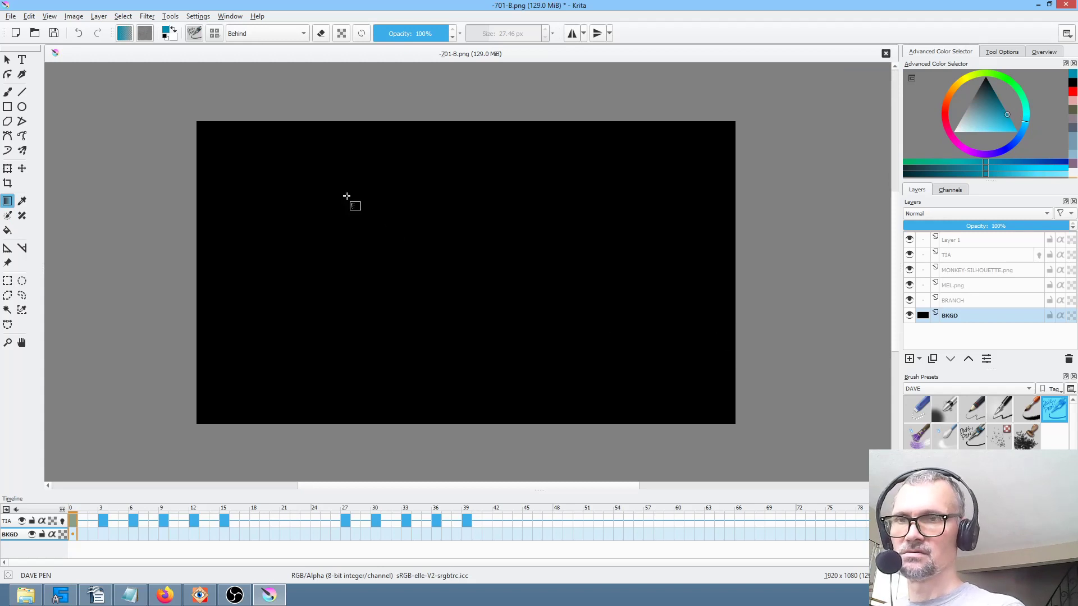
click(282, 35)
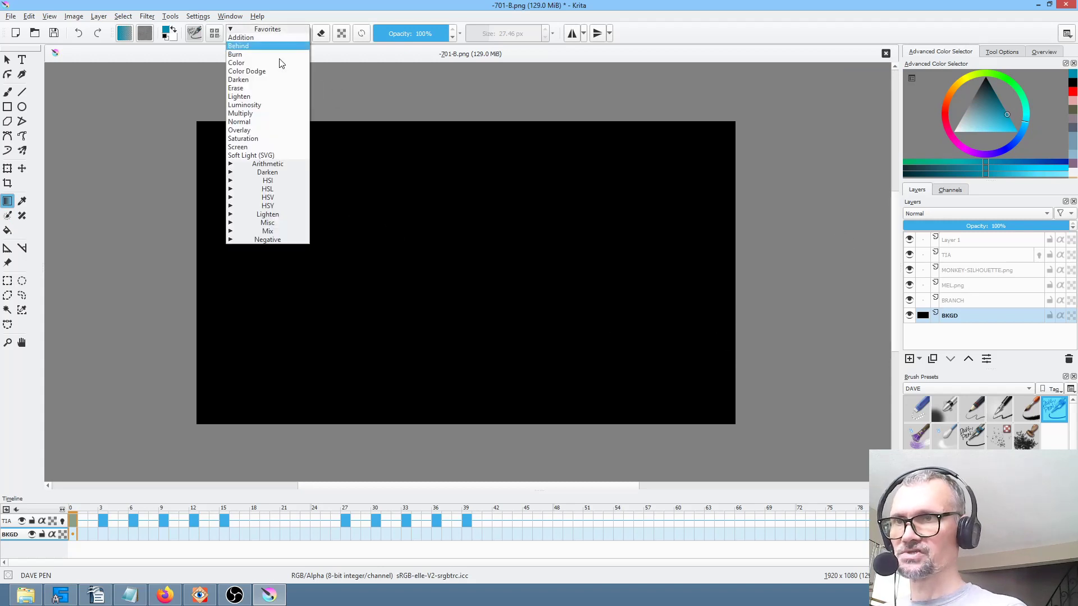
click(277, 122)
drag(805, 433, 270, 211)
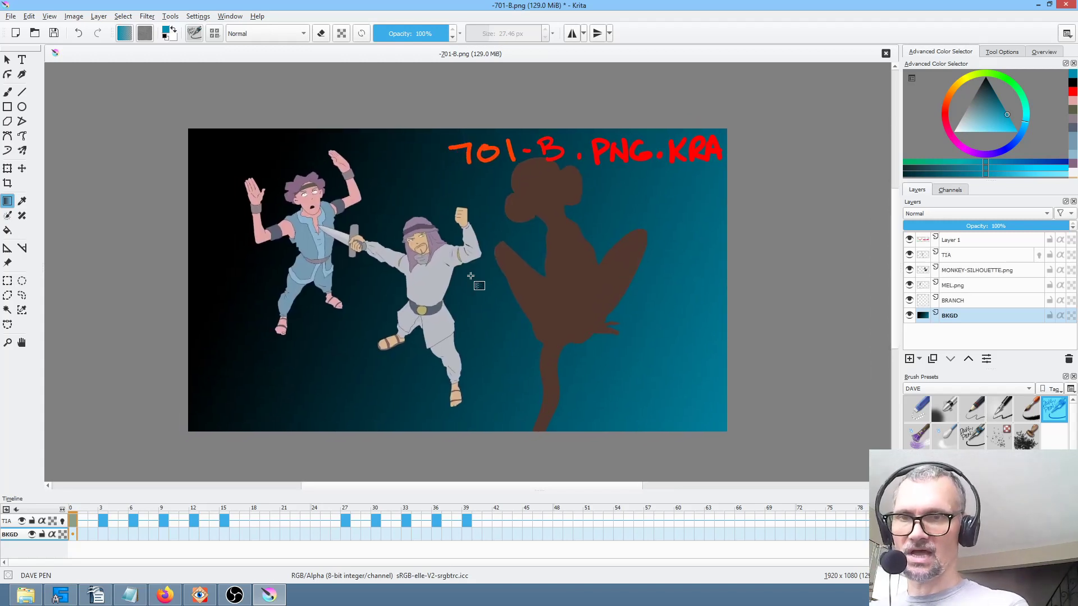
Paint a solid black tree-branch shape behind the monkey on the BRANCH layer using Ink-7 Brush Rough at about 122 px.
click(1014, 300)
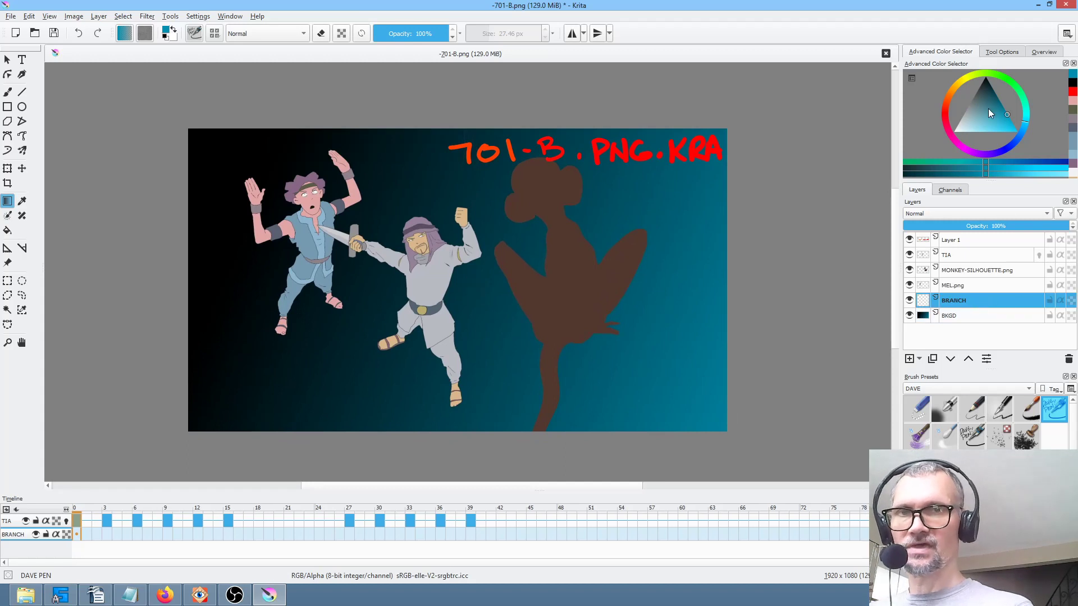
drag(990, 113, 989, 67)
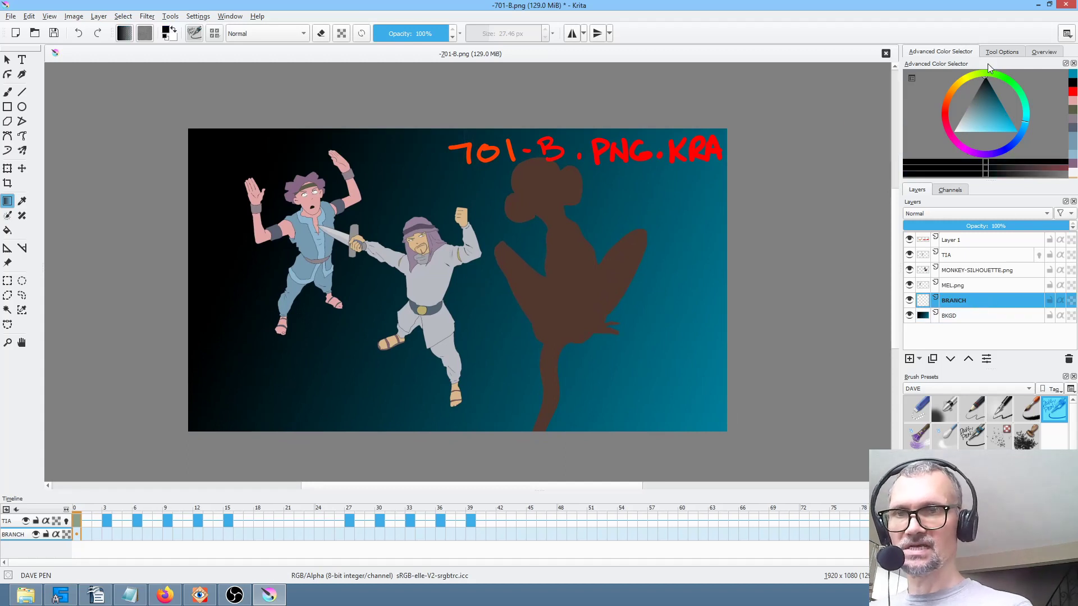
click(1029, 409)
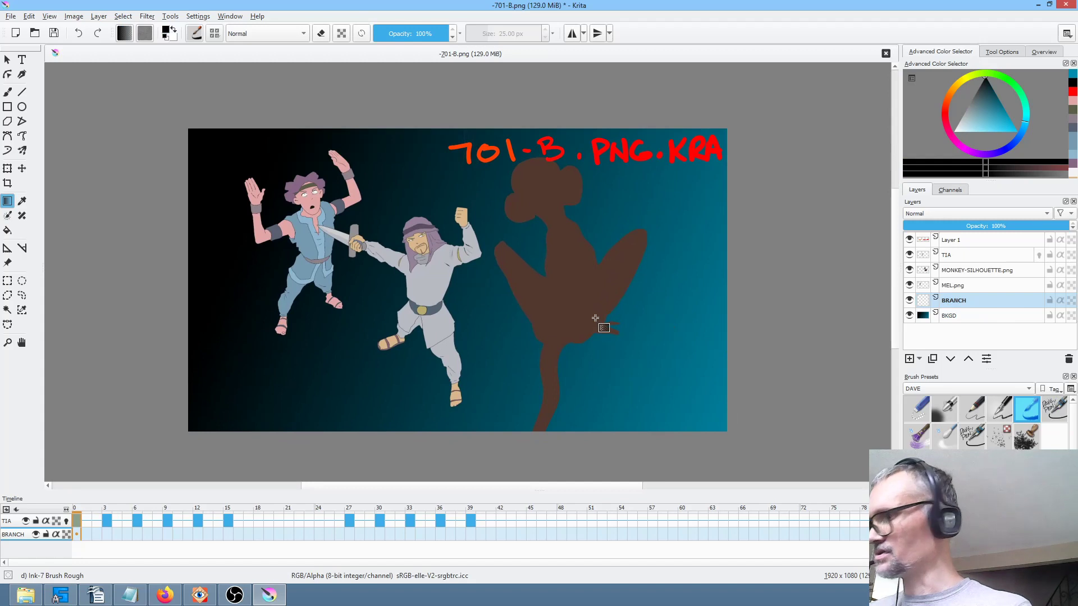
shift+drag(594, 389, 646, 387)
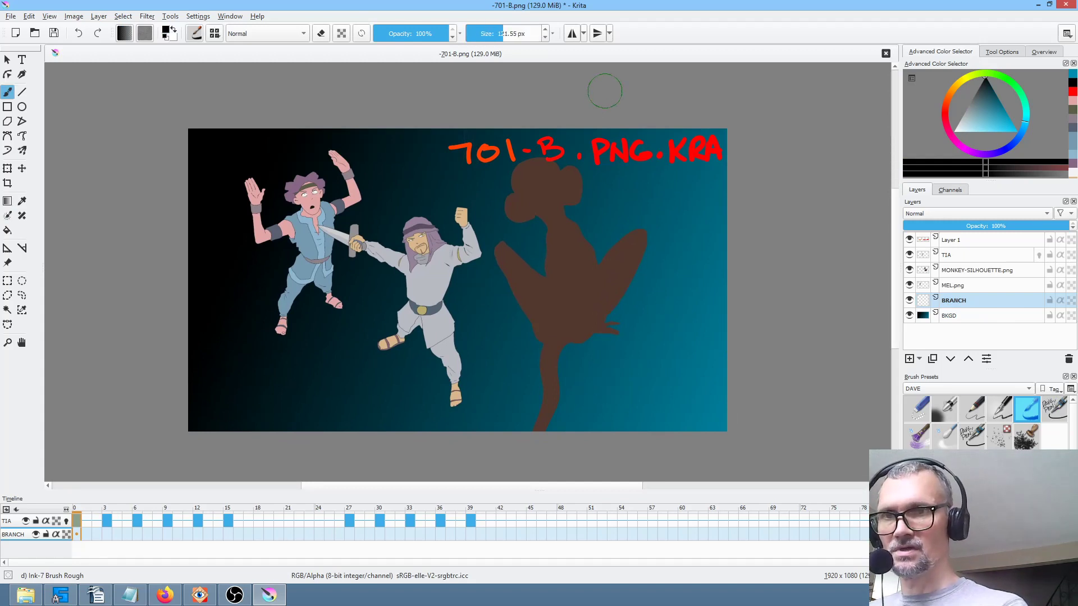
mouse_move(576, 115)
mouse_down()
mouse_move(583, 189)
mouse_move(532, 323)
mouse_move(524, 385)
mouse_move(473, 450)
mouse_move(448, 438)
mouse_move(421, 454)
mouse_up()
mouse_move(596, 309)
mouse_down()
mouse_move(522, 392)
mouse_move(607, 308)
mouse_move(617, 331)
mouse_move(621, 449)
mouse_move(690, 402)
mouse_move(698, 377)
mouse_move(670, 168)
mouse_move(658, 291)
mouse_move(679, 317)
mouse_move(640, 320)
mouse_move(592, 109)
mouse_move(568, 335)
mouse_move(523, 376)
mouse_move(598, 362)
mouse_move(534, 375)
mouse_move(541, 360)
mouse_move(455, 419)
mouse_up()
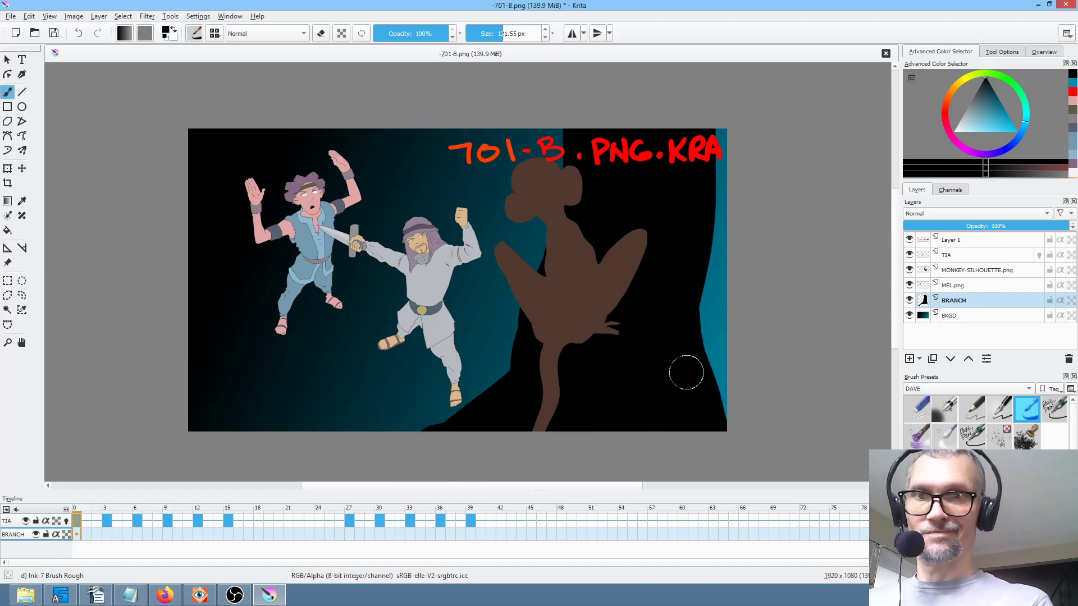
Add an HSV/HSL Adjustment filter mask to MONKEY-SILHOUETTE.png with Colorize on, hue 214, saturation 37 and lightness 34.
ctrl+click(608, 282)
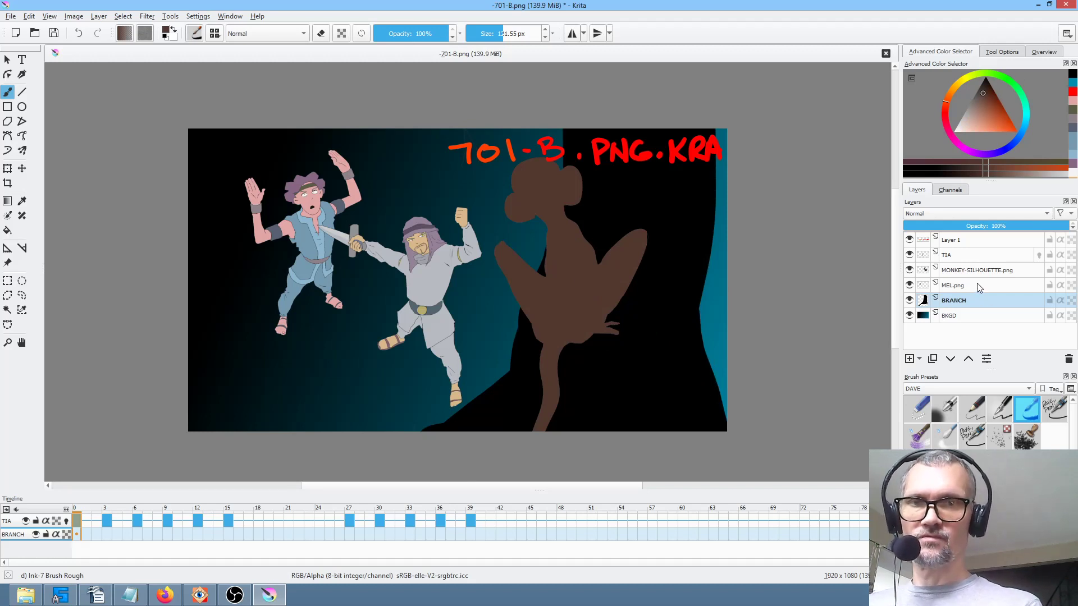
click(1001, 271)
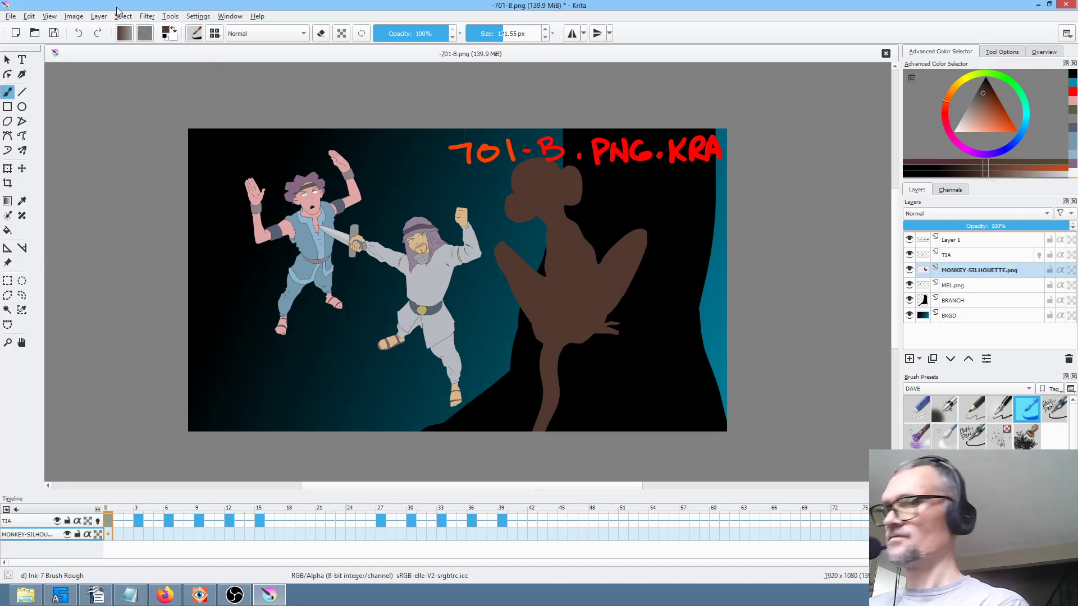
click(194, 17)
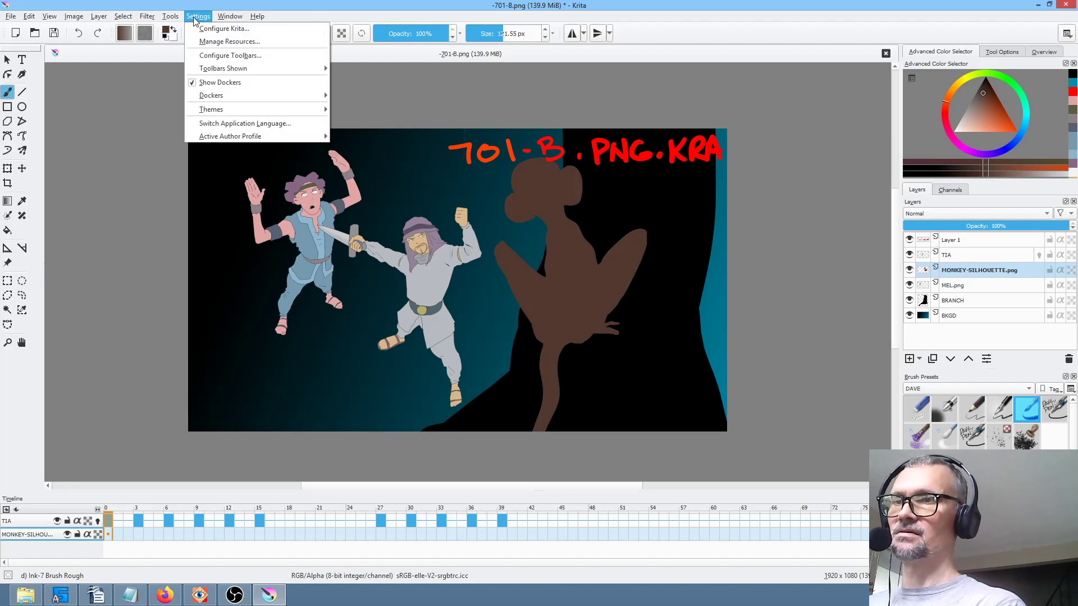
click(147, 16)
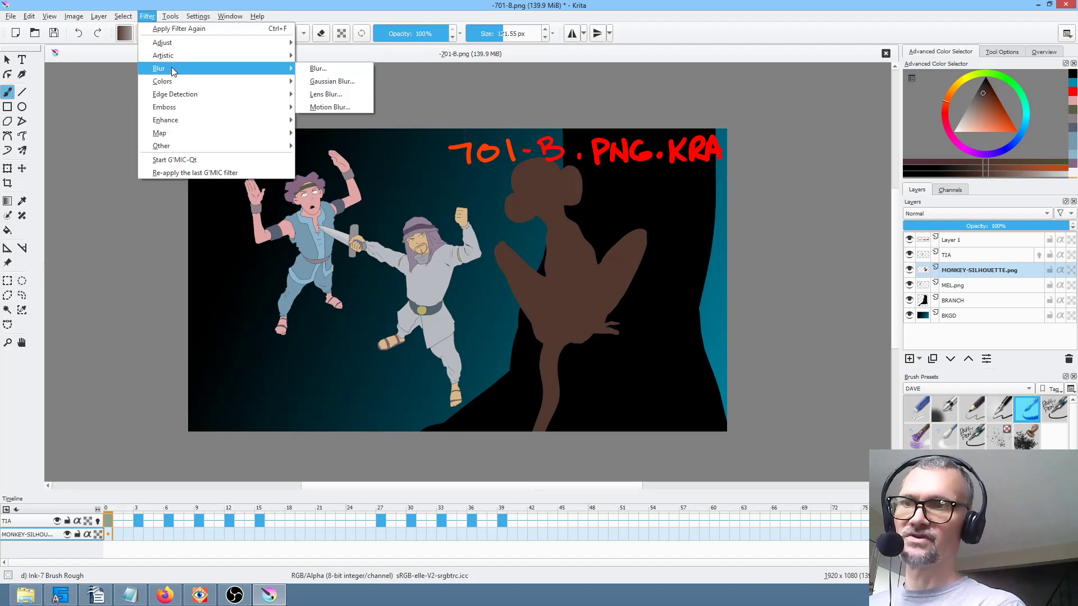
mouse_move(175, 61)
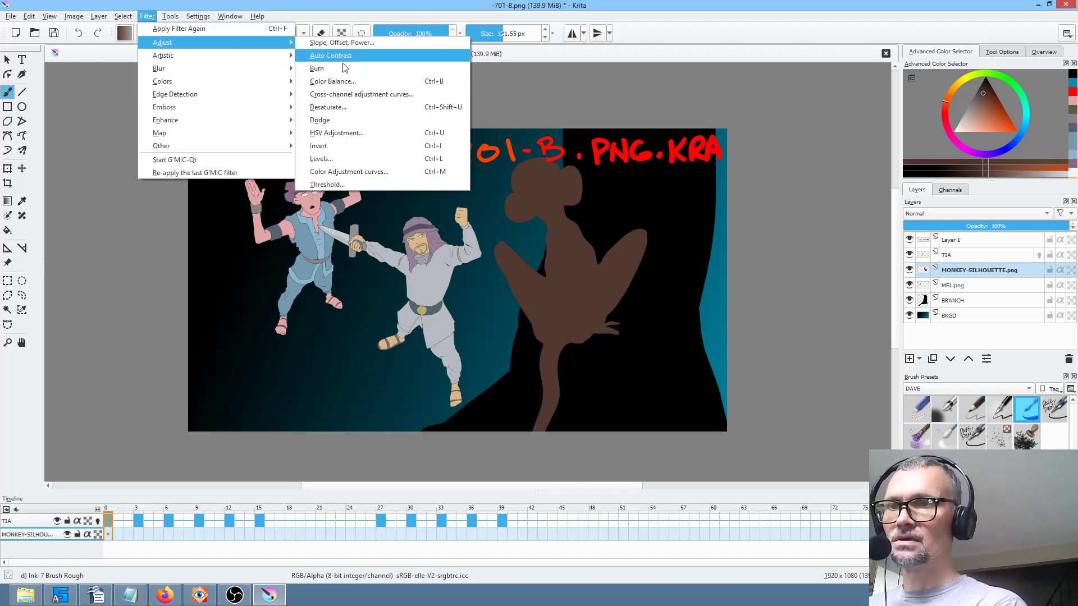
click(345, 135)
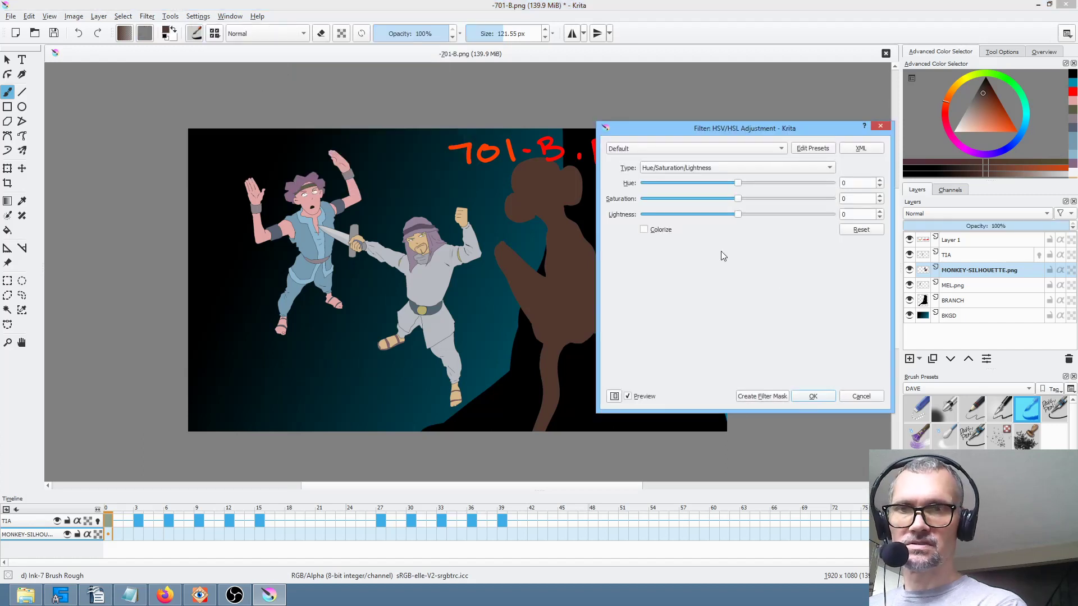
click(644, 230)
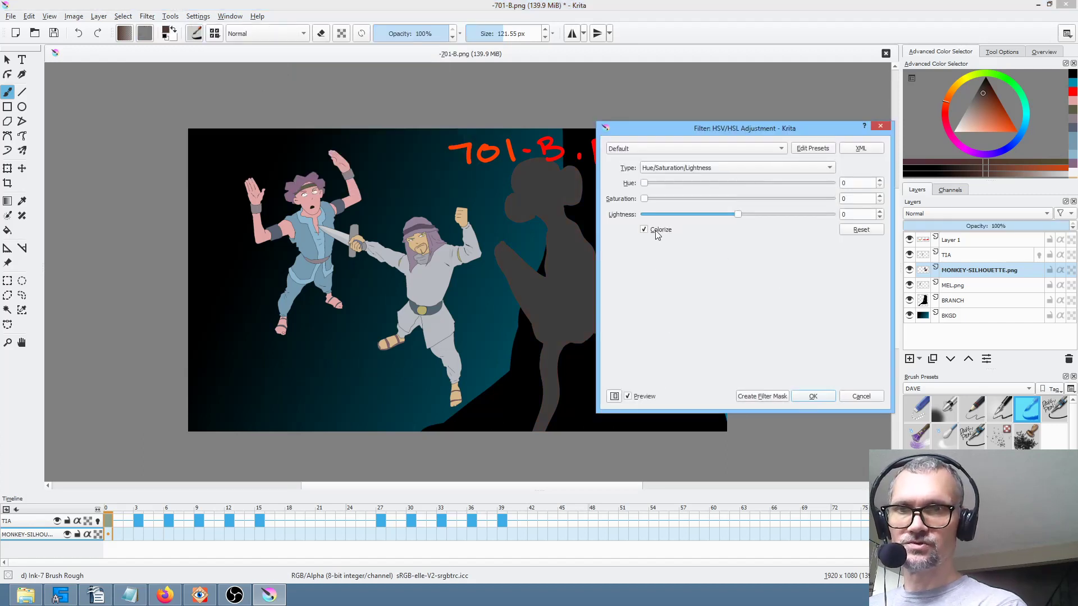
scroll(652, 181, up, 15)
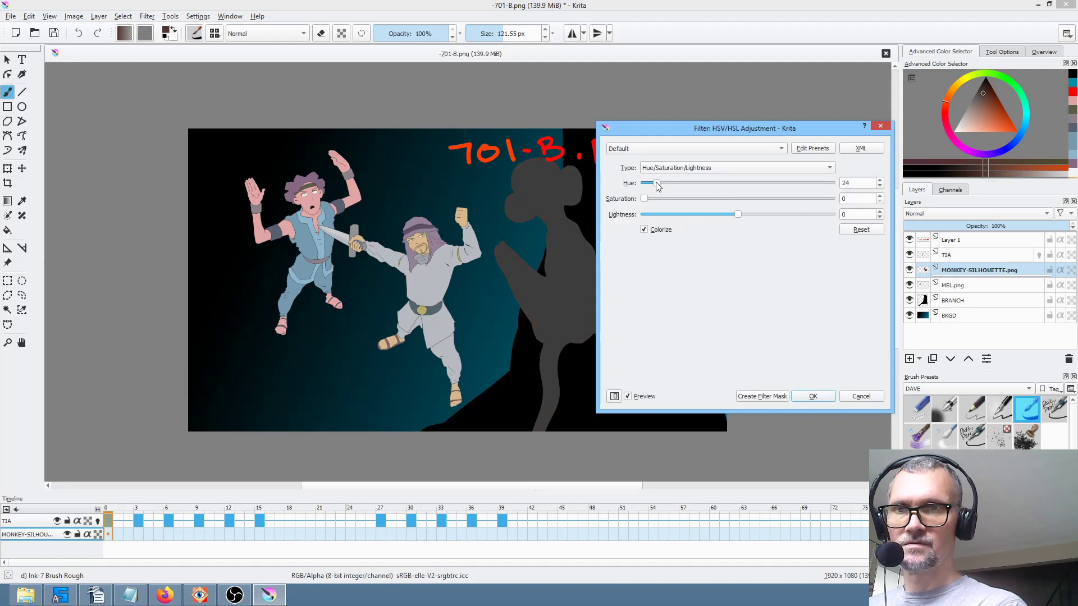
drag(643, 199, 756, 178)
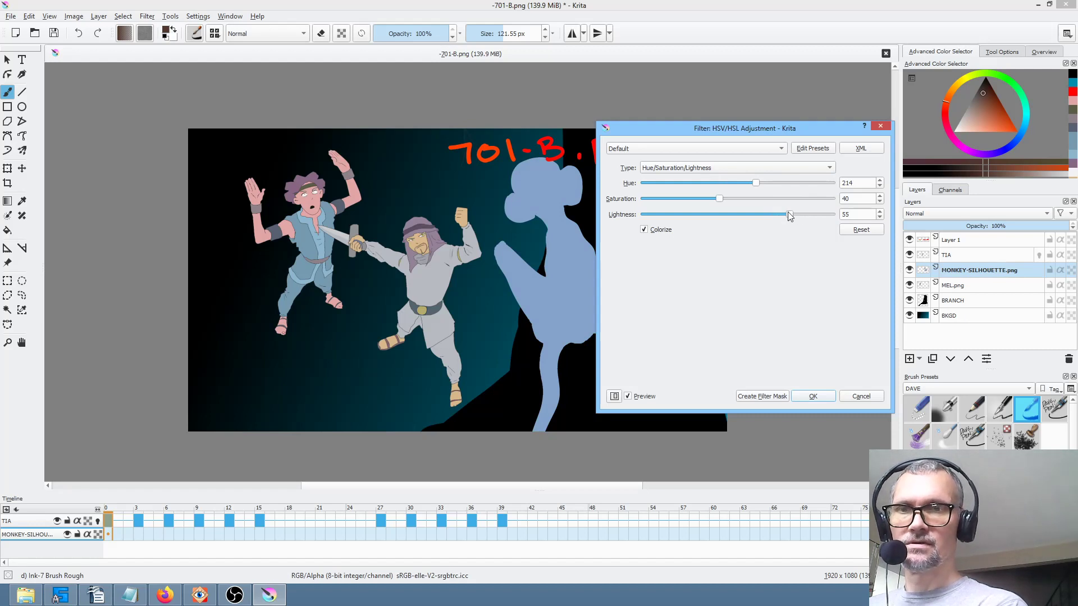
drag(726, 197, 764, 212)
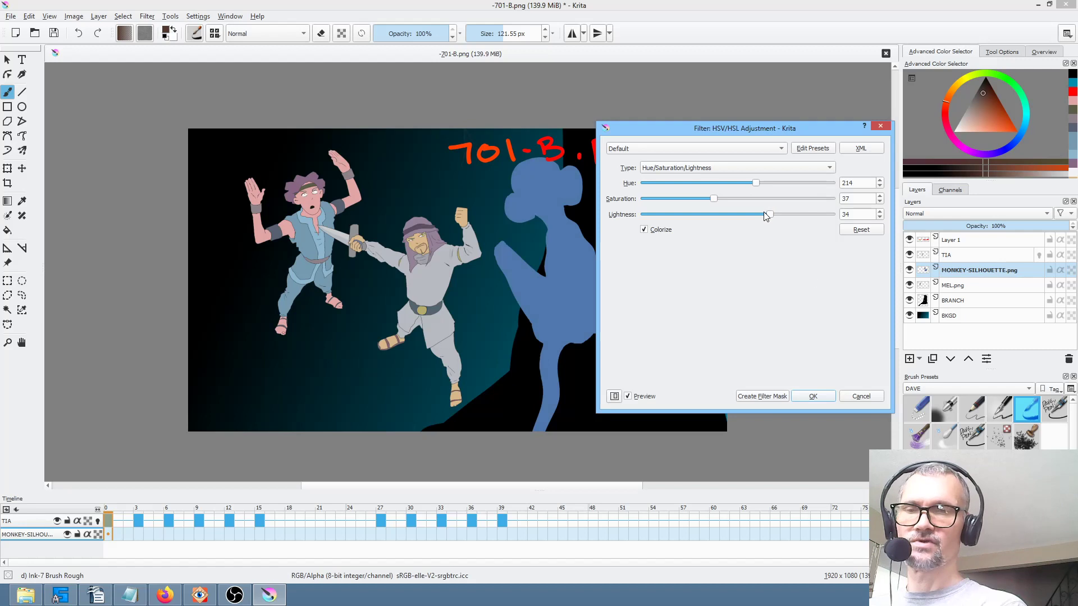
click(772, 399)
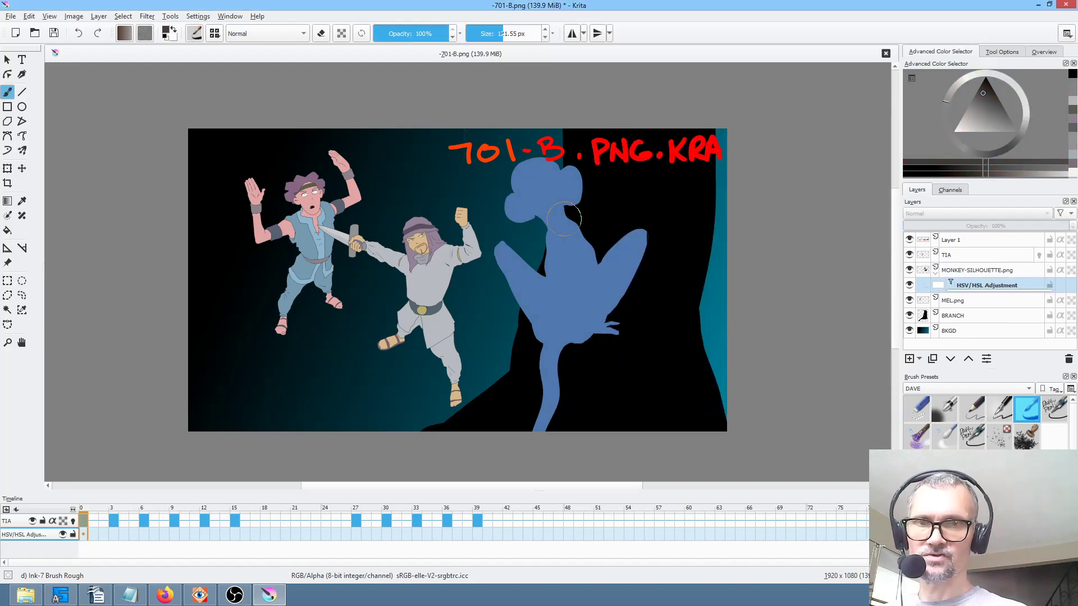
Edit the monkey silhouette's HSV/HSL Adjustment filter mask, setting its hue to 208.
click(937, 276)
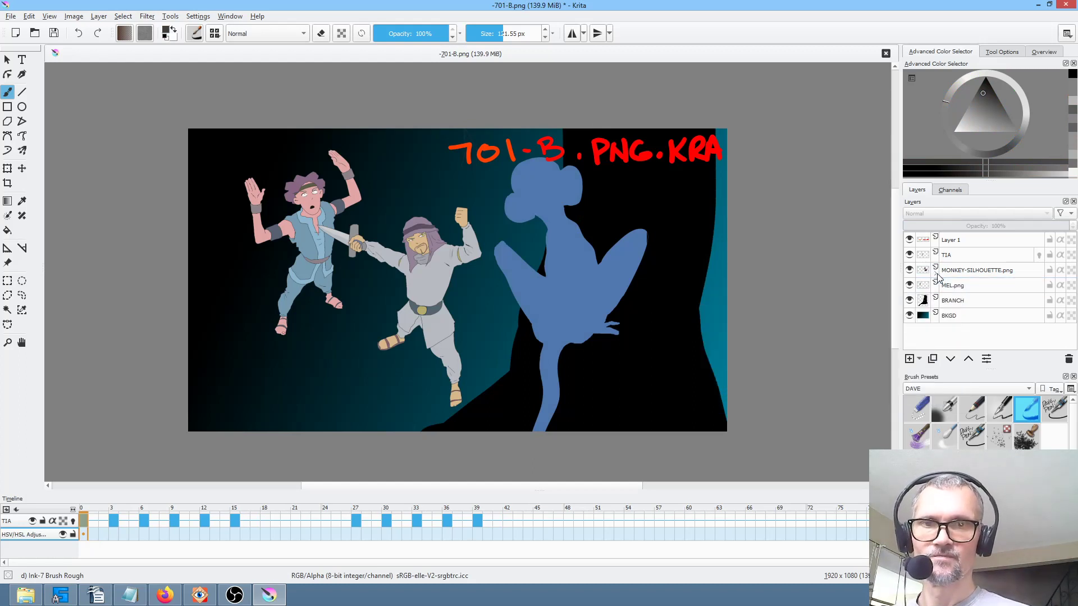
click(934, 276)
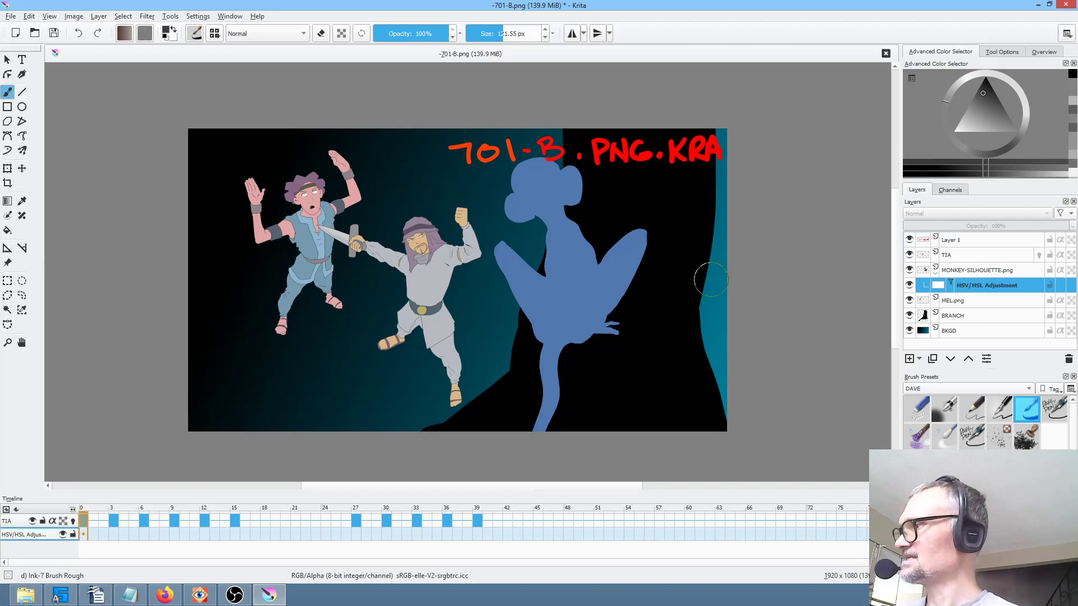
key(F3)
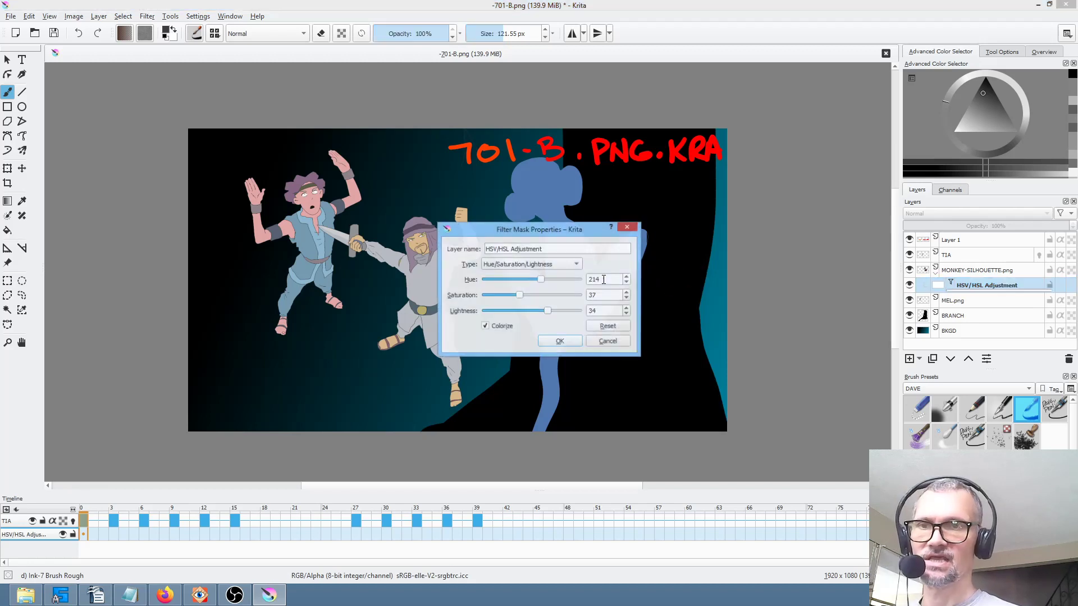
mouse_move(539, 281)
mouse_down()
mouse_move(516, 281)
mouse_move(542, 281)
mouse_up()
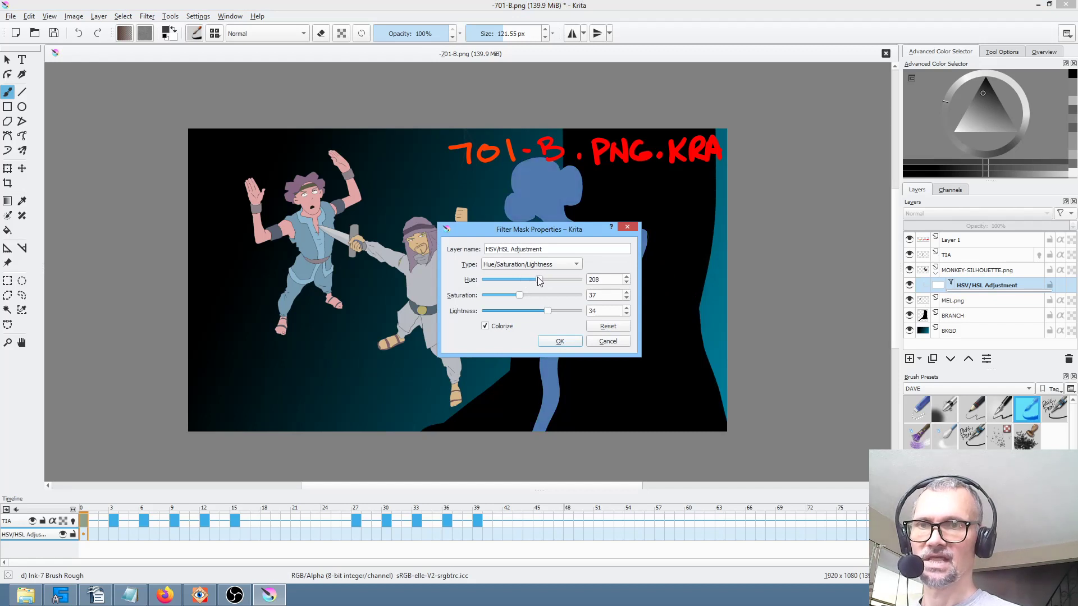
click(561, 341)
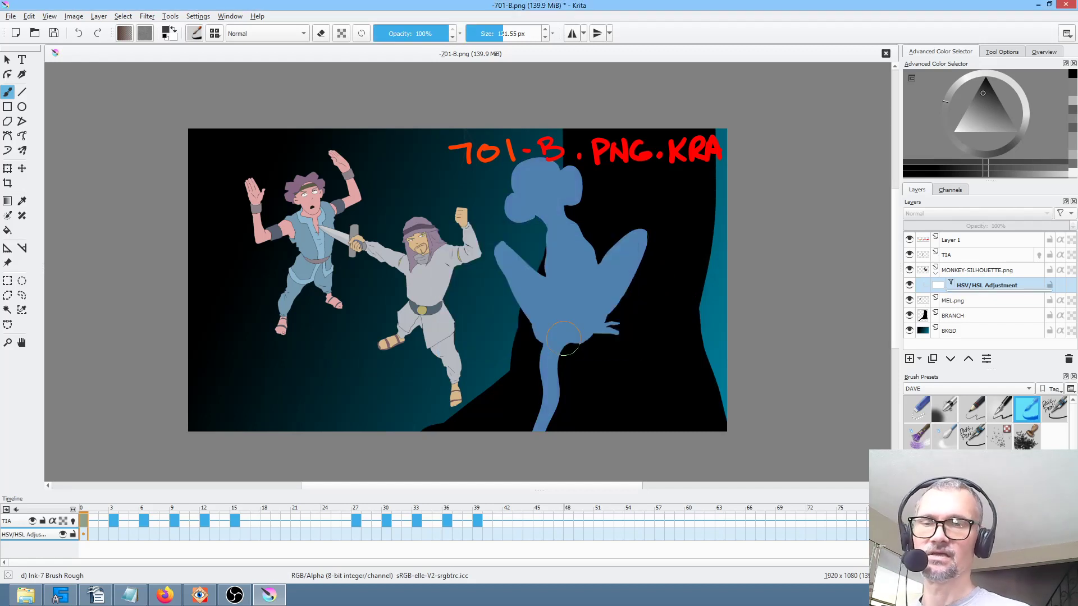
Collapse the monkey silhouette's filter mask and save 701-B as a PNG with the alpha channel stored, along with a Krita file.
key(F3)
key(Escape)
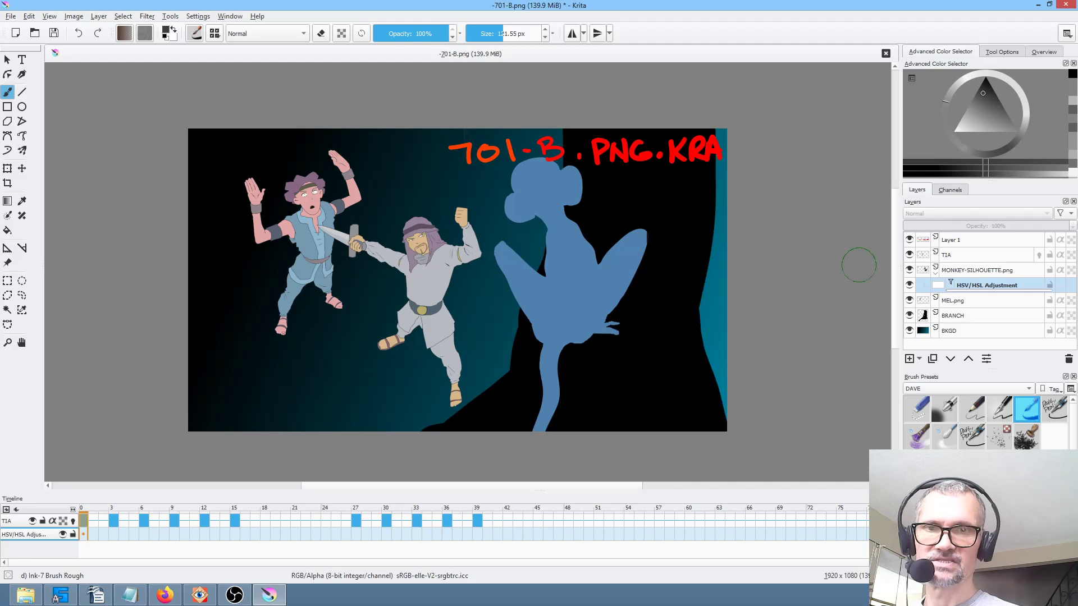
click(935, 270)
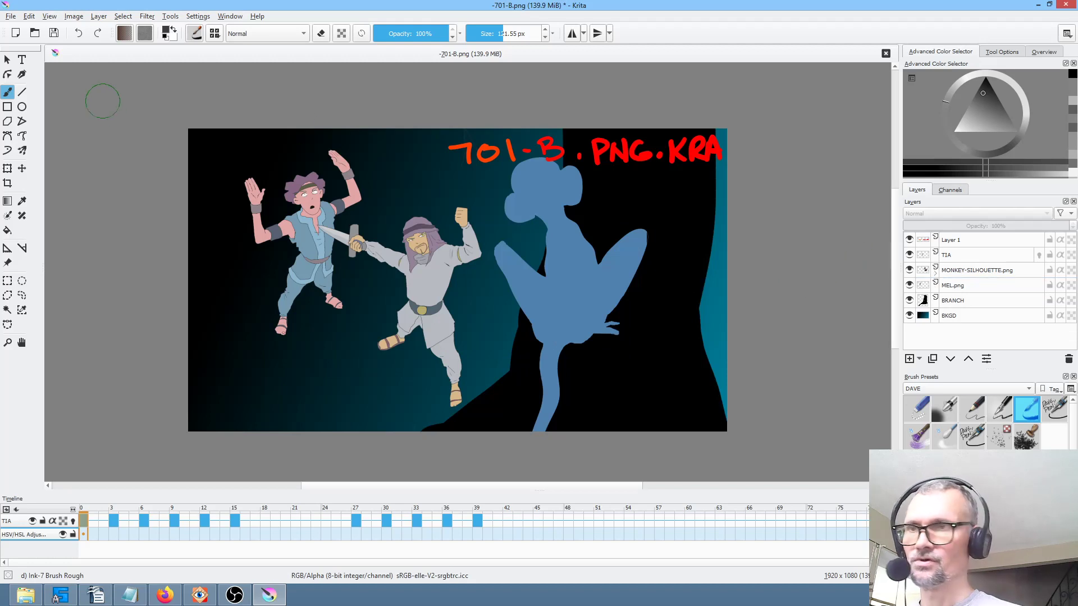
click(54, 33)
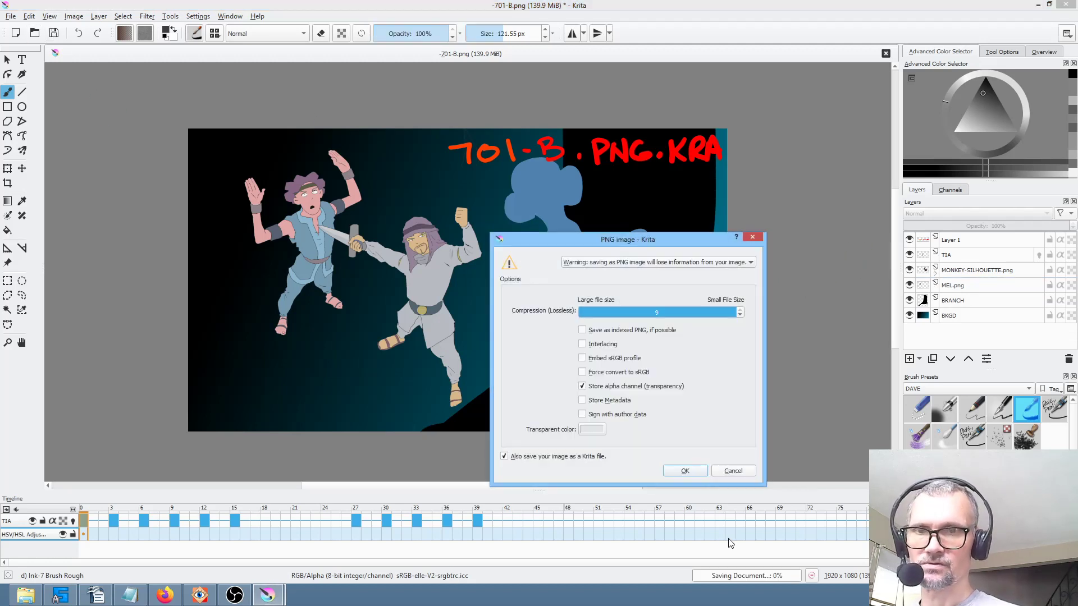
click(684, 470)
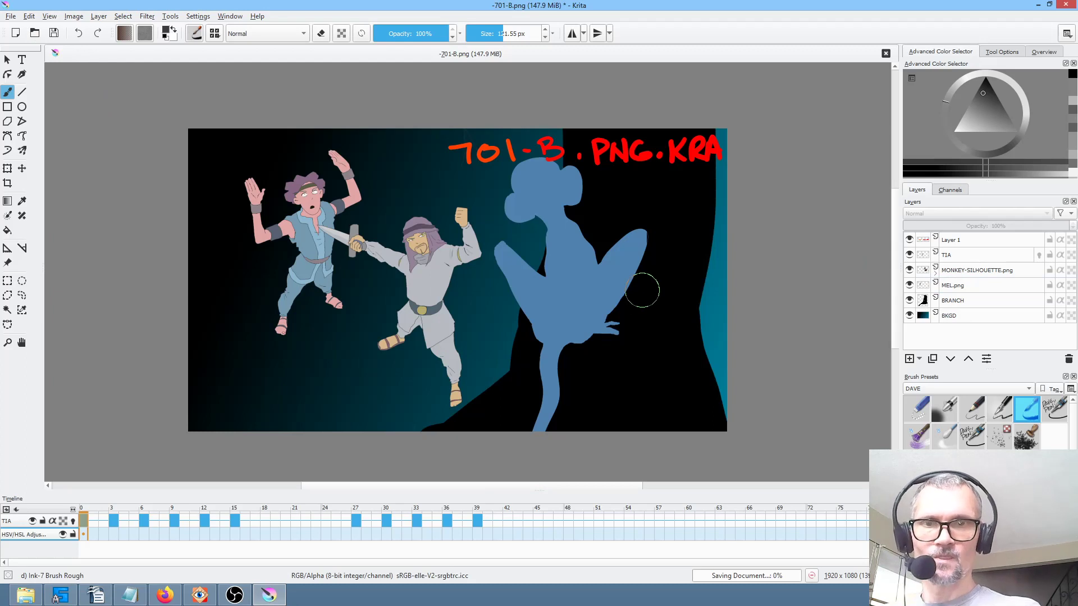
Stamp dark brown foliage down the BKGD layer's right edge beside the branch using Stamp Leaves at about 197 px.
click(982, 310)
click(989, 296)
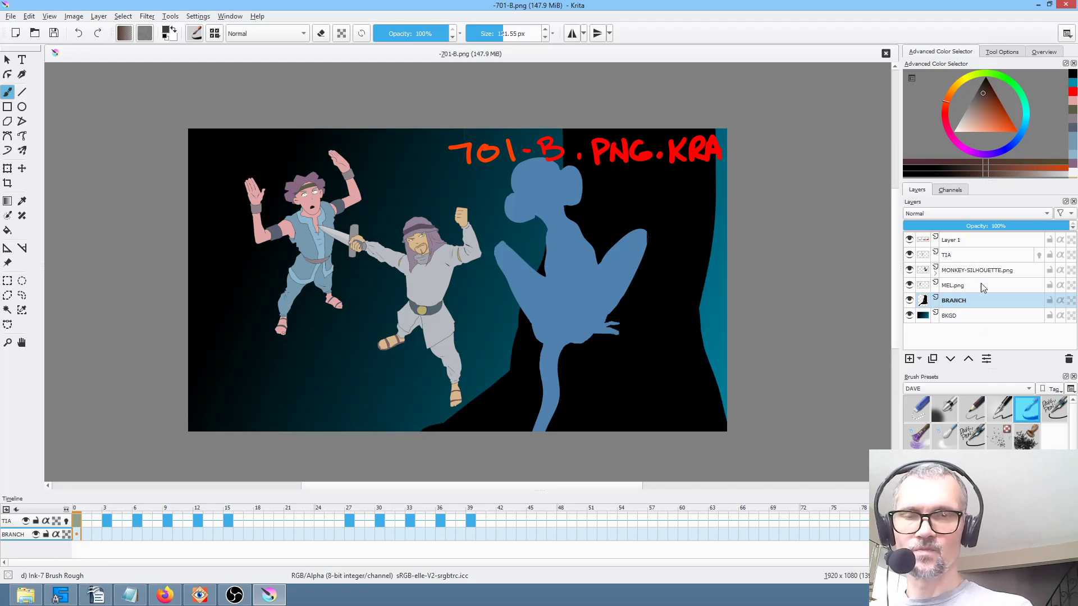
click(975, 316)
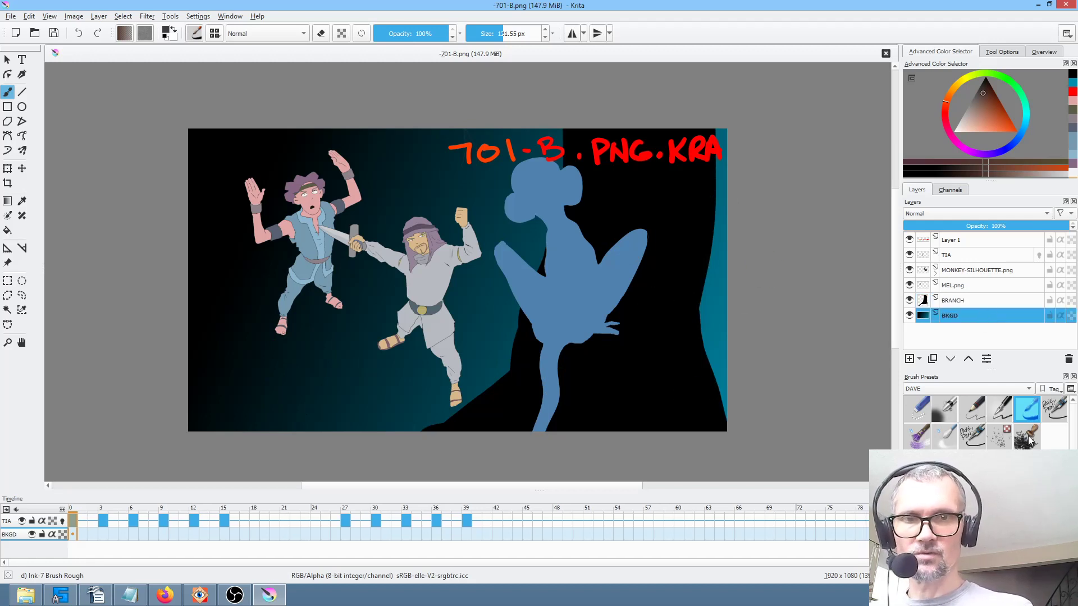
click(1027, 438)
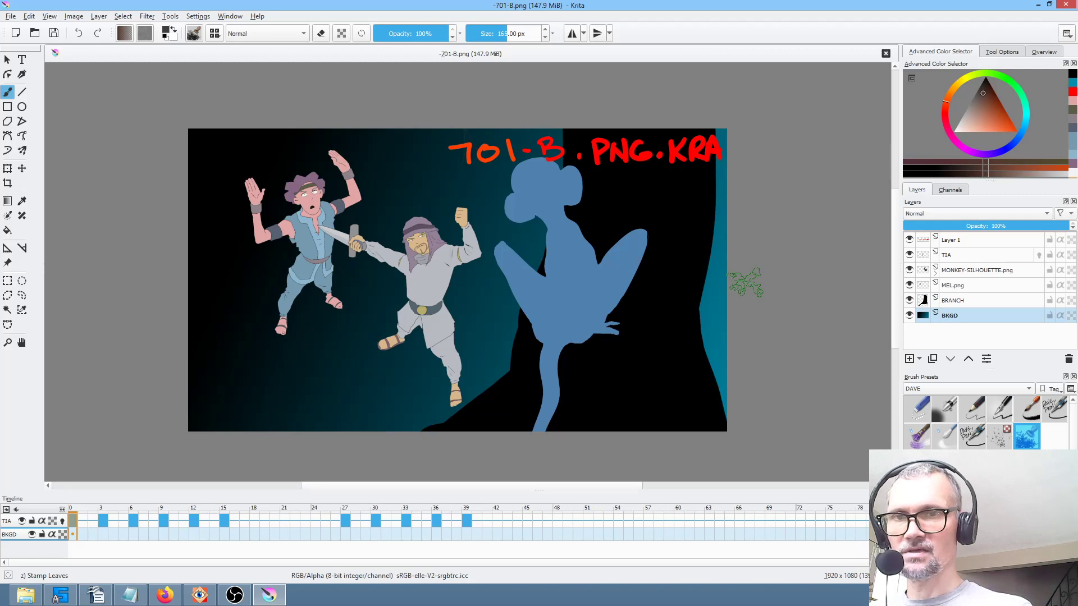
mouse_move(769, 247)
mouse_down()
mouse_move(721, 197)
mouse_move(742, 174)
mouse_move(724, 140)
mouse_move(739, 270)
mouse_up()
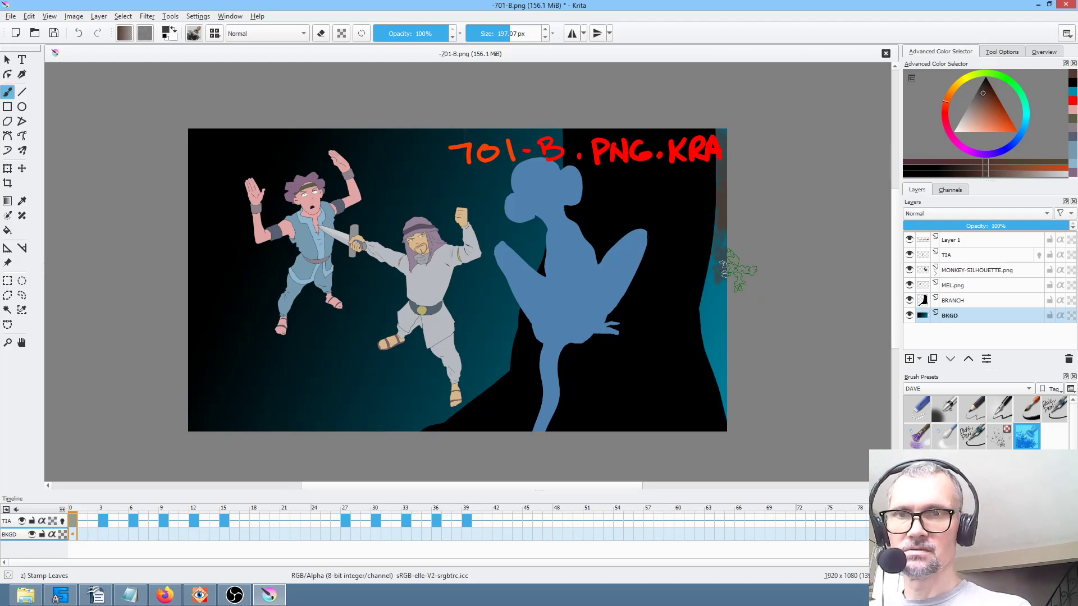
mouse_move(705, 211)
mouse_down()
mouse_move(709, 361)
mouse_move(733, 373)
mouse_up()
Stamp medium and darker green leaves over the brown foliage along the BKGD layer's right edge.
drag(1015, 85, 990, 99)
mouse_move(752, 258)
mouse_down()
mouse_move(713, 314)
mouse_move(733, 272)
mouse_up()
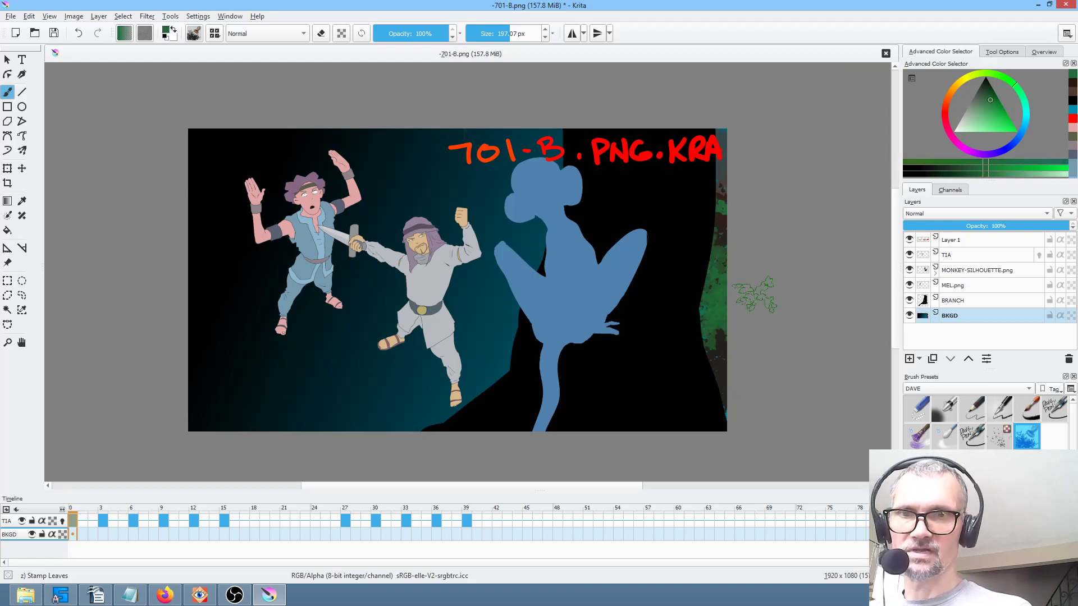
click(982, 93)
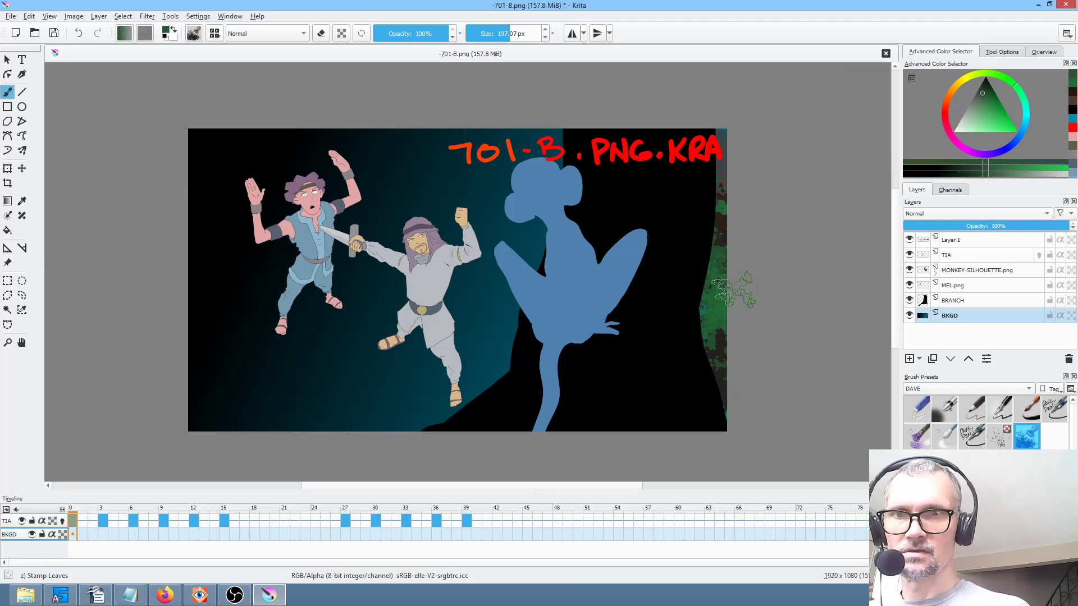
click(988, 88)
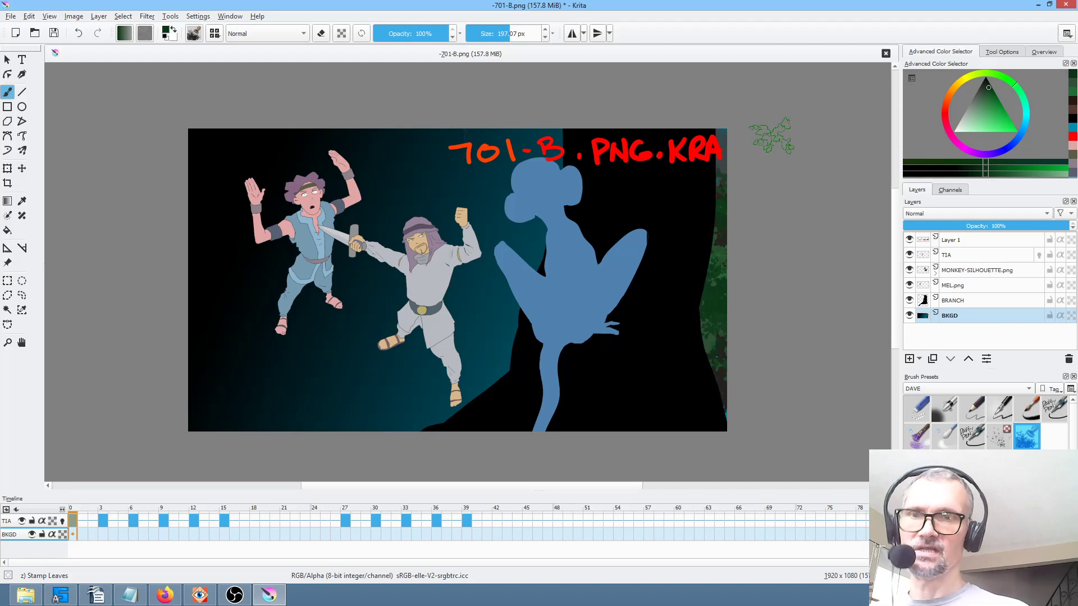
click(988, 300)
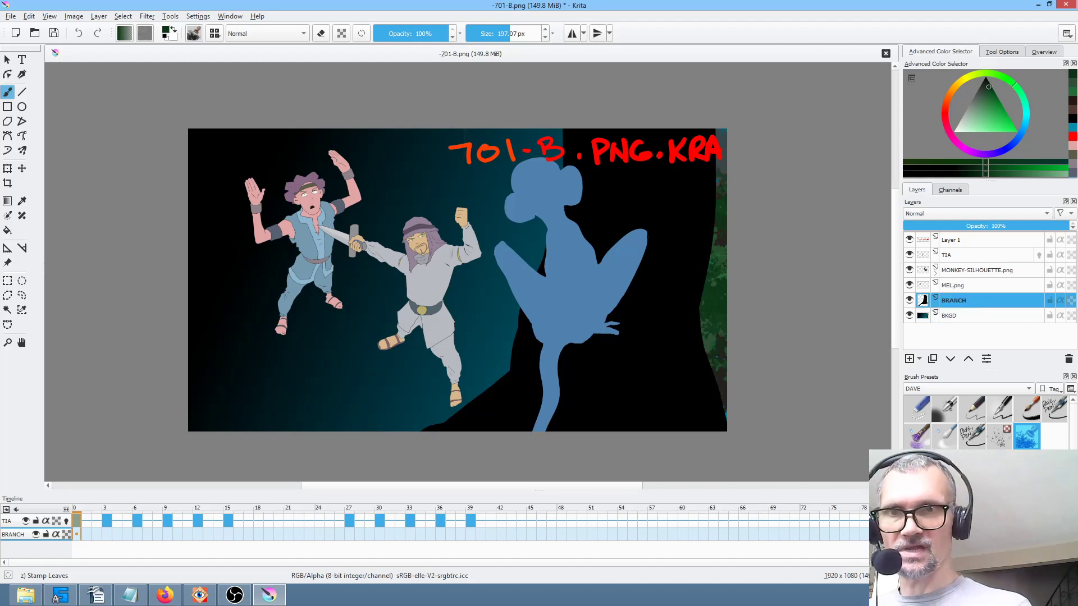
key(bracketleft)
key(bracketleft)
key(bracketleft)
key(bracketleft)
key(bracketleft)
key(bracketleft)
key(bracketleft)
key(bracketleft)
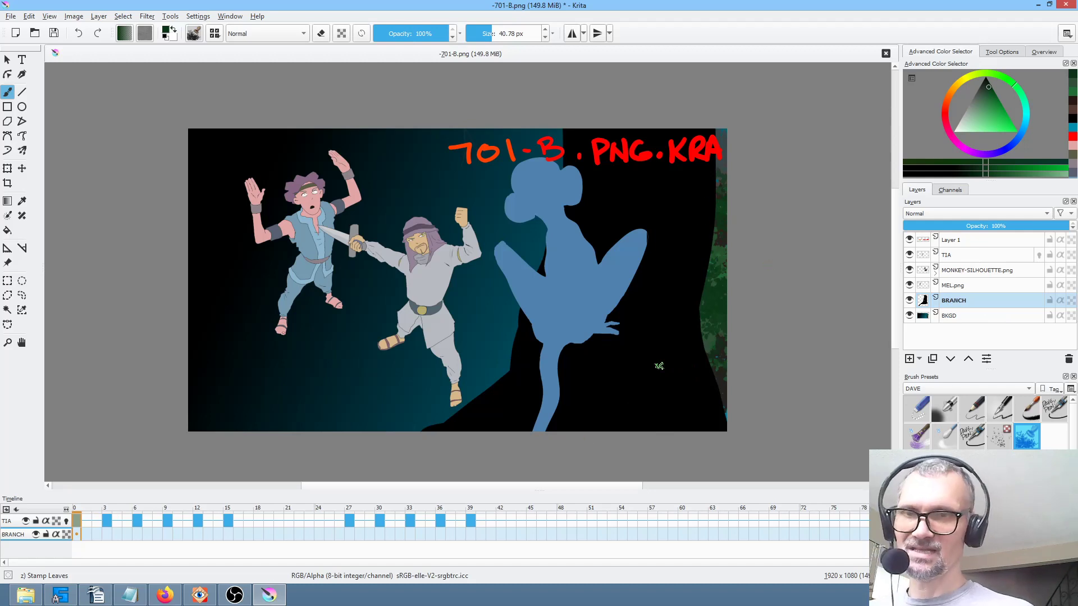
Set up the Ink-7 Brush Rough preset with a dark brown colour at about 56 px.
click(1037, 410)
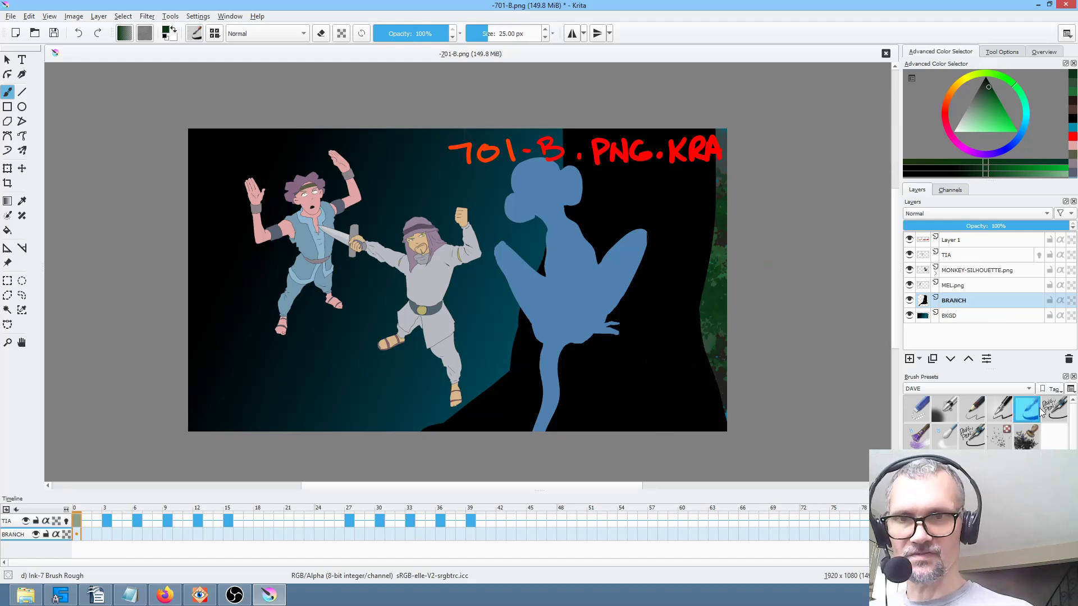
click(983, 79)
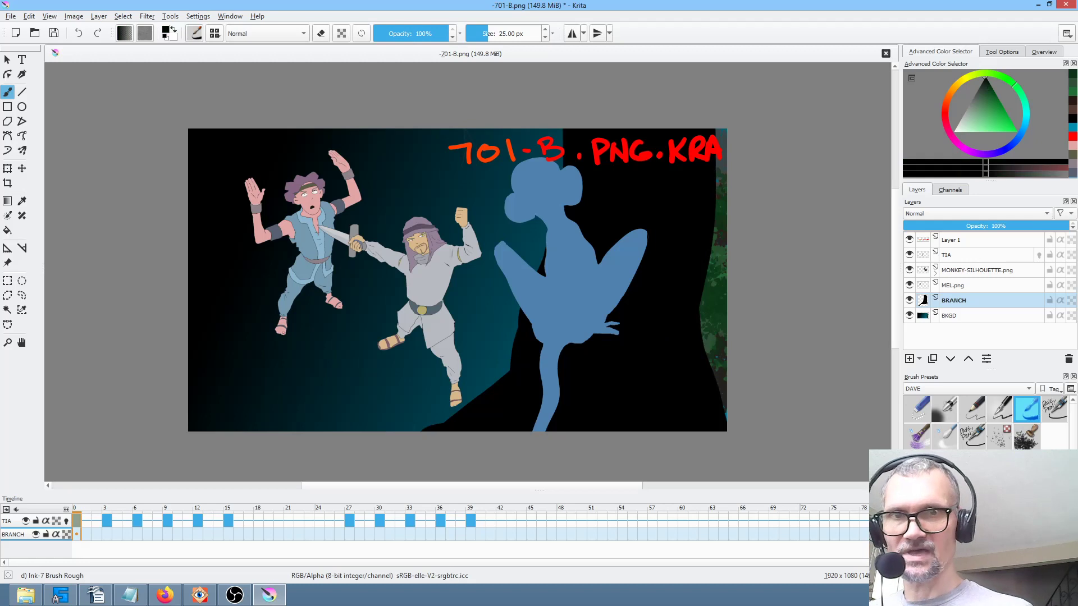
click(986, 88)
click(944, 100)
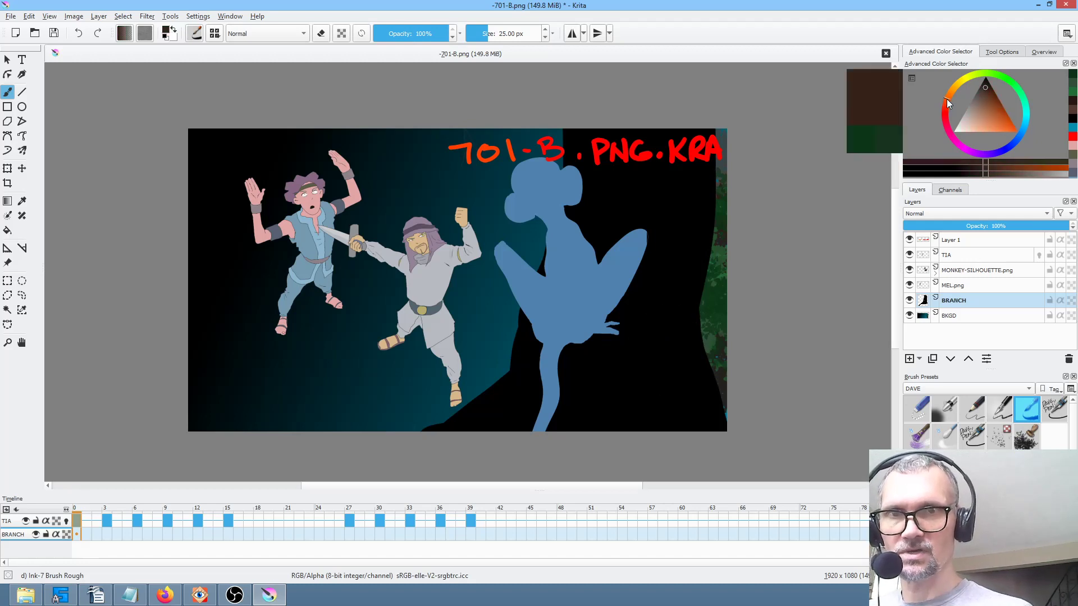
click(985, 95)
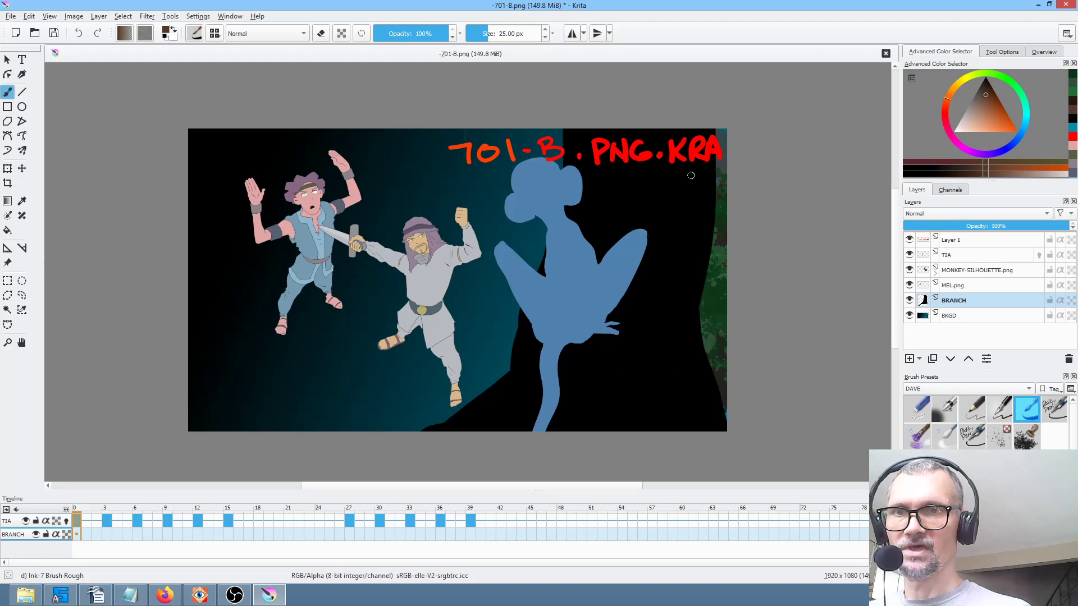
shift+drag(646, 403, 667, 363)
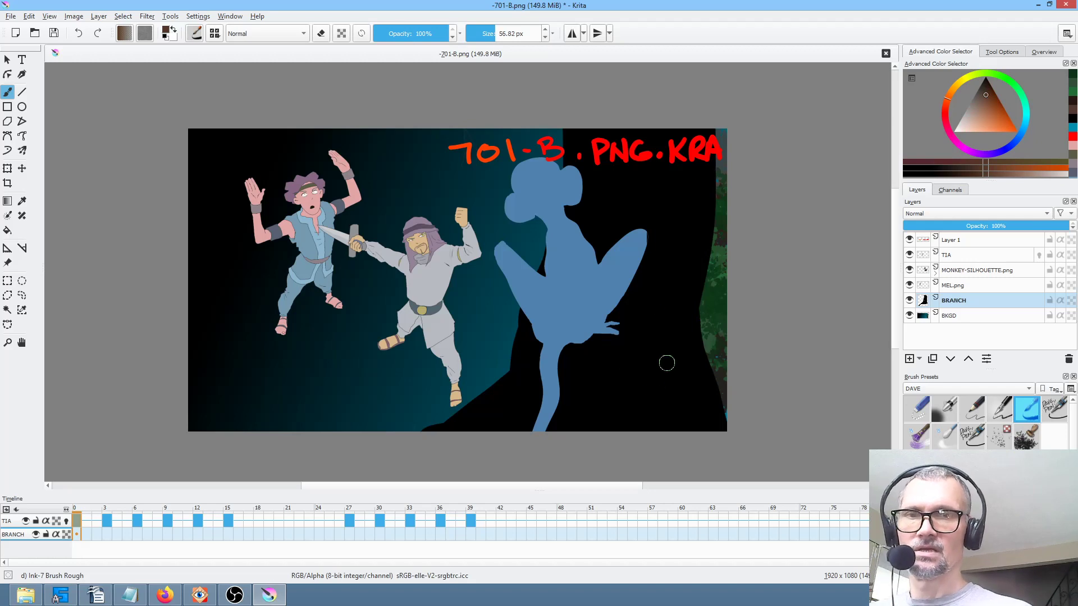
Group the BRANCH layer and add a new paint layer above it inside the group with Inherit Alpha enabled.
click(978, 300)
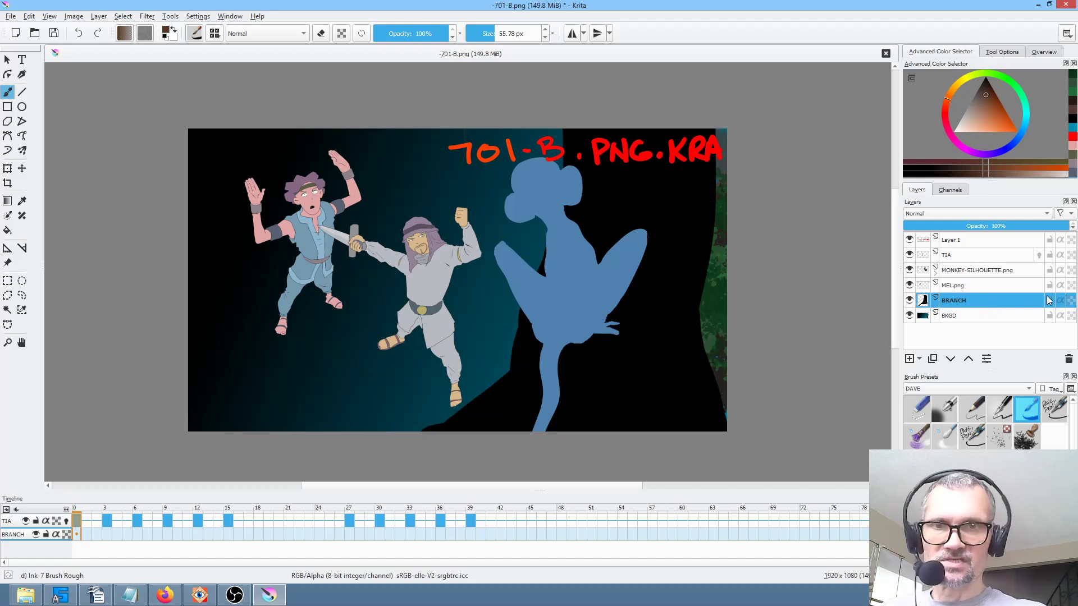
key(ctrl+g)
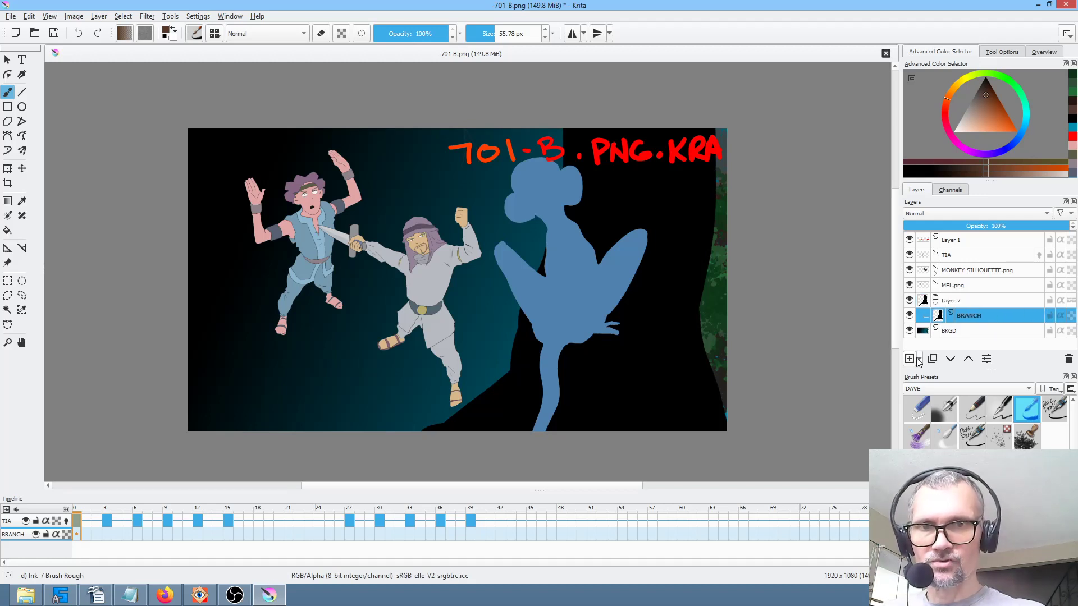
click(915, 358)
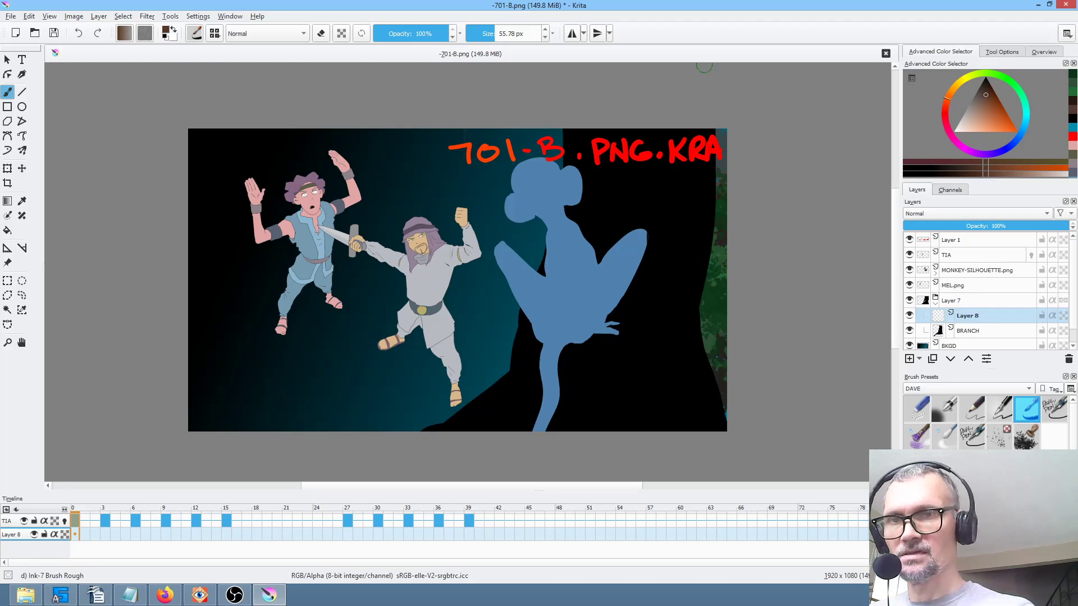
click(1052, 318)
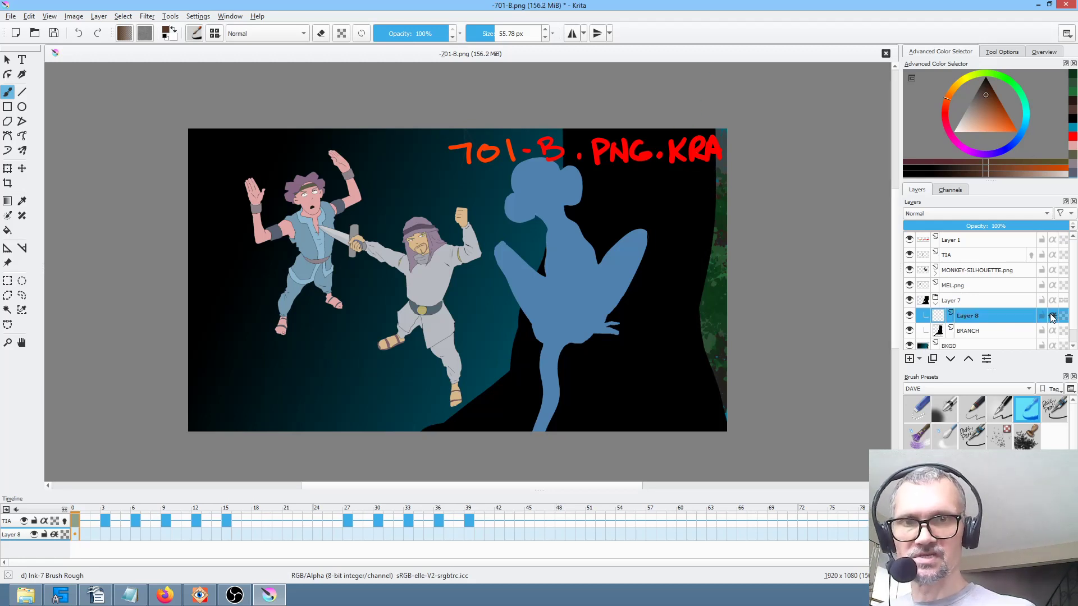
Paint brown over the branch's right side and a darker brown toward its left on the new clipped layer at about 100 px.
key(])
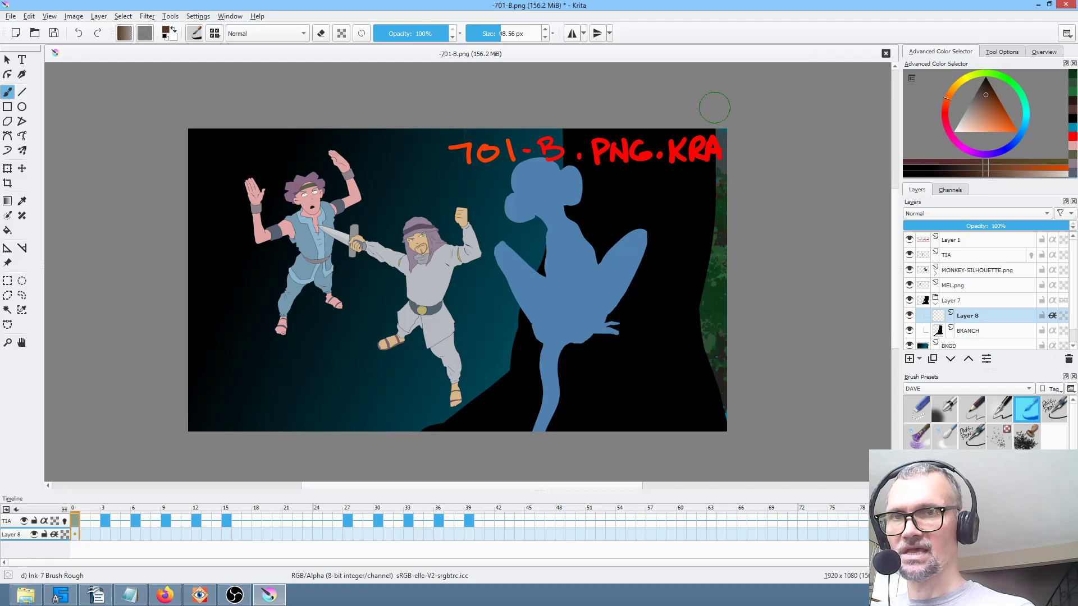
mouse_move(700, 96)
mouse_down()
mouse_move(698, 436)
mouse_move(712, 136)
mouse_move(676, 353)
mouse_move(663, 332)
mouse_move(672, 99)
mouse_move(629, 400)
mouse_move(647, 108)
mouse_move(602, 340)
mouse_move(574, 346)
mouse_move(618, 378)
mouse_move(577, 356)
mouse_move(592, 385)
mouse_move(599, 375)
mouse_move(578, 421)
mouse_move(588, 432)
mouse_move(636, 389)
mouse_move(683, 372)
mouse_up()
click(982, 88)
mouse_move(567, 424)
mouse_down()
mouse_move(566, 405)
mouse_move(570, 433)
mouse_move(517, 429)
mouse_move(572, 393)
mouse_move(558, 388)
mouse_move(577, 380)
mouse_move(564, 359)
mouse_move(594, 386)
mouse_move(602, 343)
mouse_up()
mouse_move(621, 289)
mouse_down()
mouse_move(613, 360)
mouse_move(581, 452)
mouse_move(598, 380)
mouse_move(572, 377)
mouse_up()
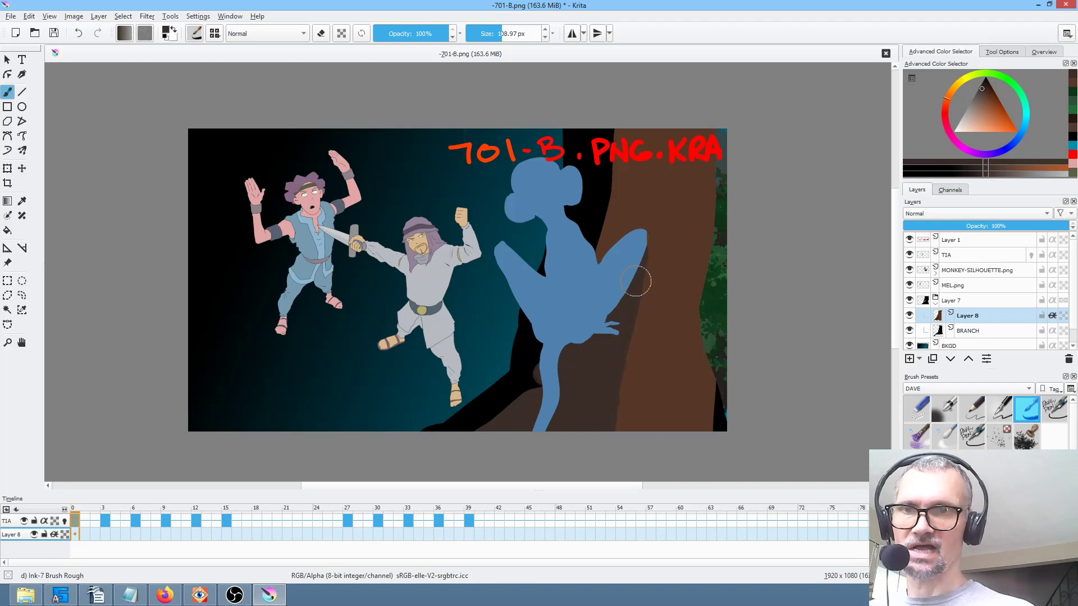
mouse_move(627, 288)
mouse_down()
mouse_move(615, 168)
mouse_move(601, 235)
mouse_move(660, 146)
mouse_move(662, 157)
mouse_up()
Soften the transitions between the black, dark brown and brown areas of the branch using Blender Blur.
click(944, 440)
drag(683, 109, 721, 118)
mouse_move(656, 229)
mouse_down()
mouse_move(593, 455)
mouse_move(668, 250)
mouse_up()
mouse_move(526, 390)
mouse_down()
mouse_move(502, 416)
mouse_move(576, 325)
mouse_up()
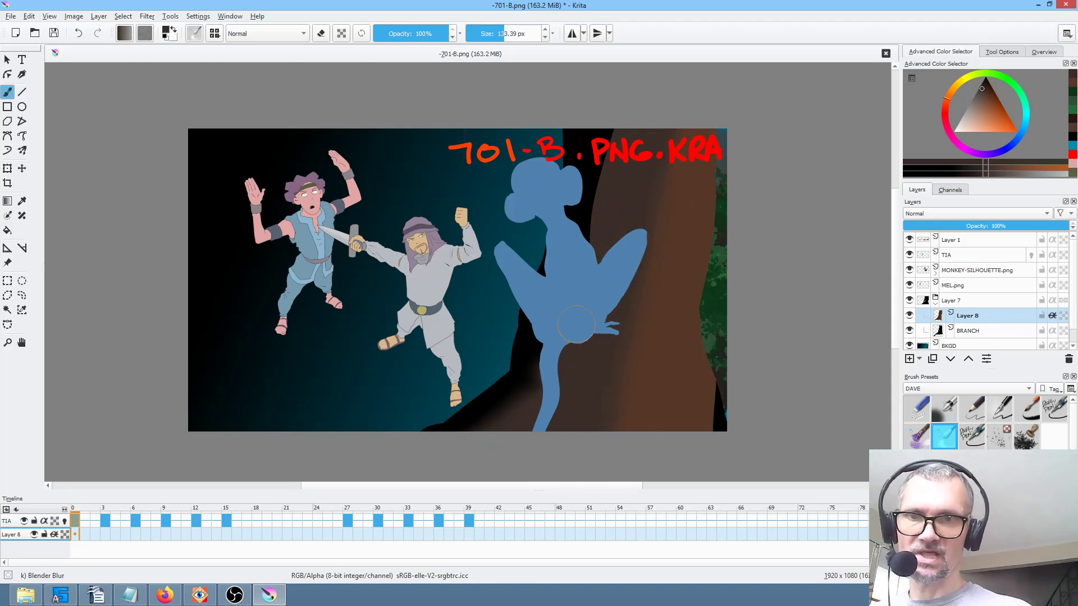
Add another paint layer above the brown shading layer in the branch group with Inherit Alpha enabled.
mouse_move(1043, 220)
mouse_down()
mouse_move(901, 237)
mouse_move(1057, 229)
mouse_up()
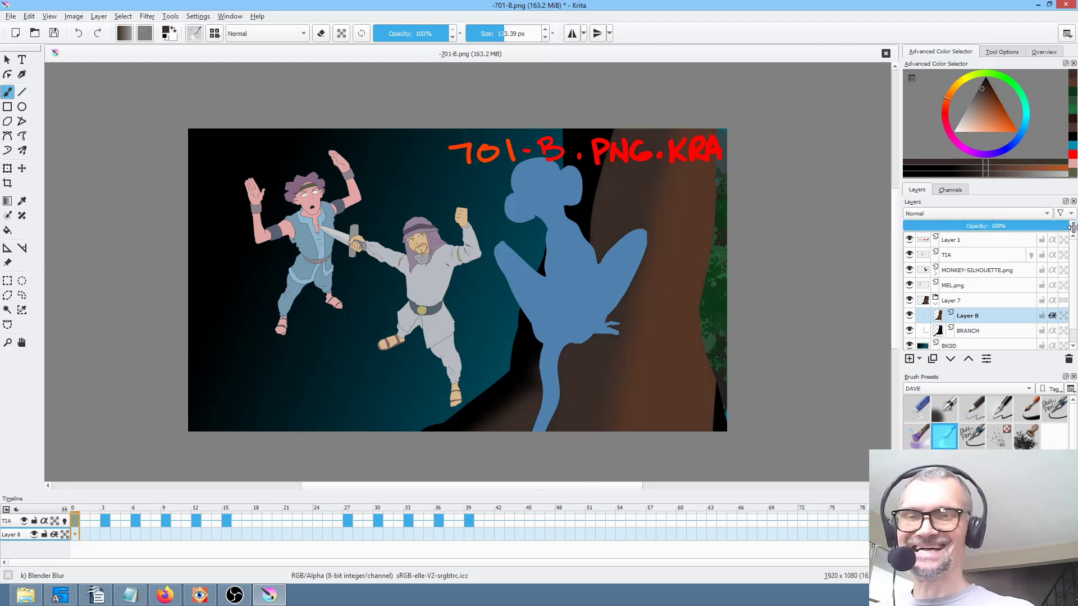
click(909, 358)
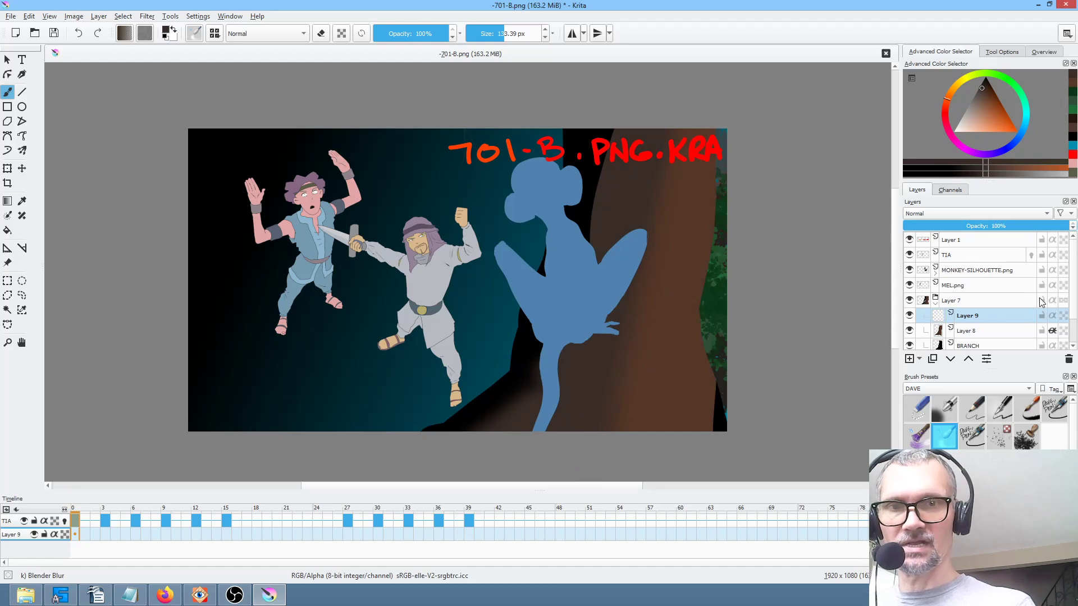
click(1052, 316)
mouse_move(1055, 318)
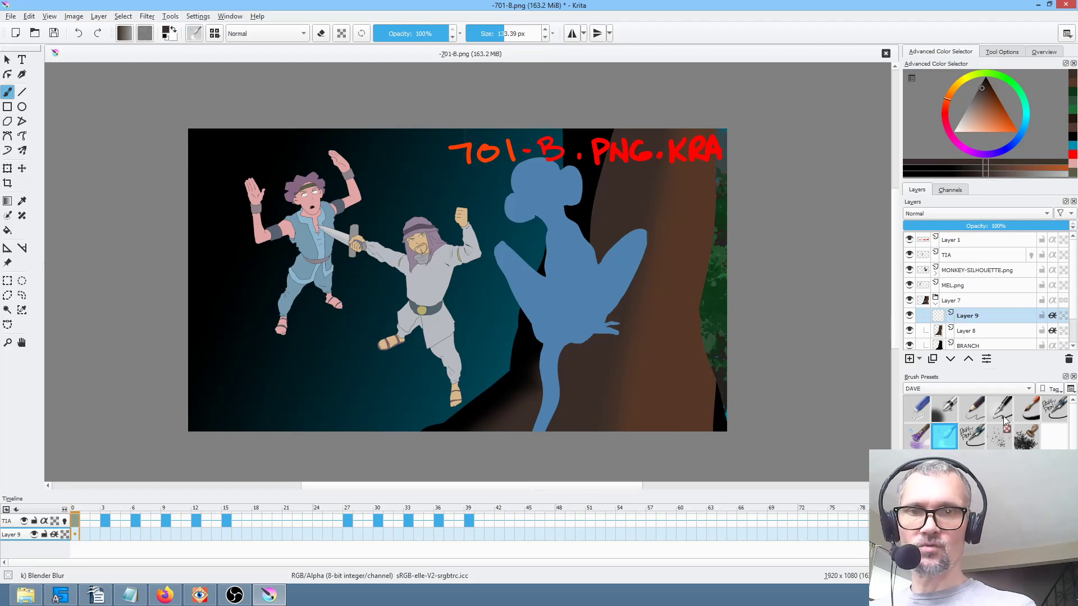
Paint light brown bark lines along the branch's right edge with Ink-7 Brush Rough at about 43 px.
click(1022, 411)
drag(657, 336, 657, 335)
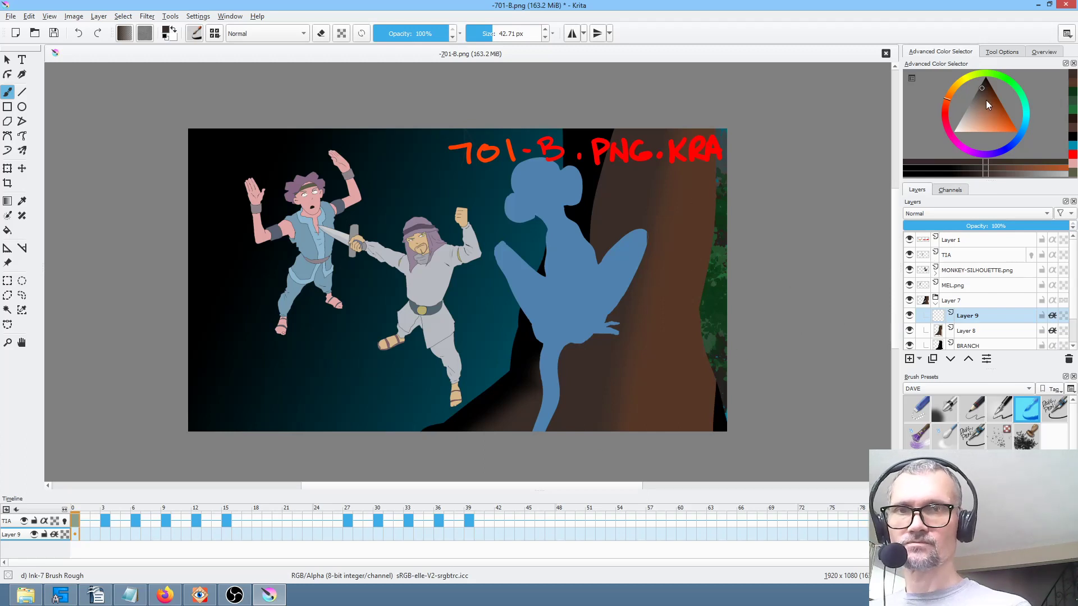
mouse_move(977, 122)
mouse_down()
mouse_move(978, 136)
mouse_move(983, 111)
mouse_up()
drag(716, 160, 703, 492)
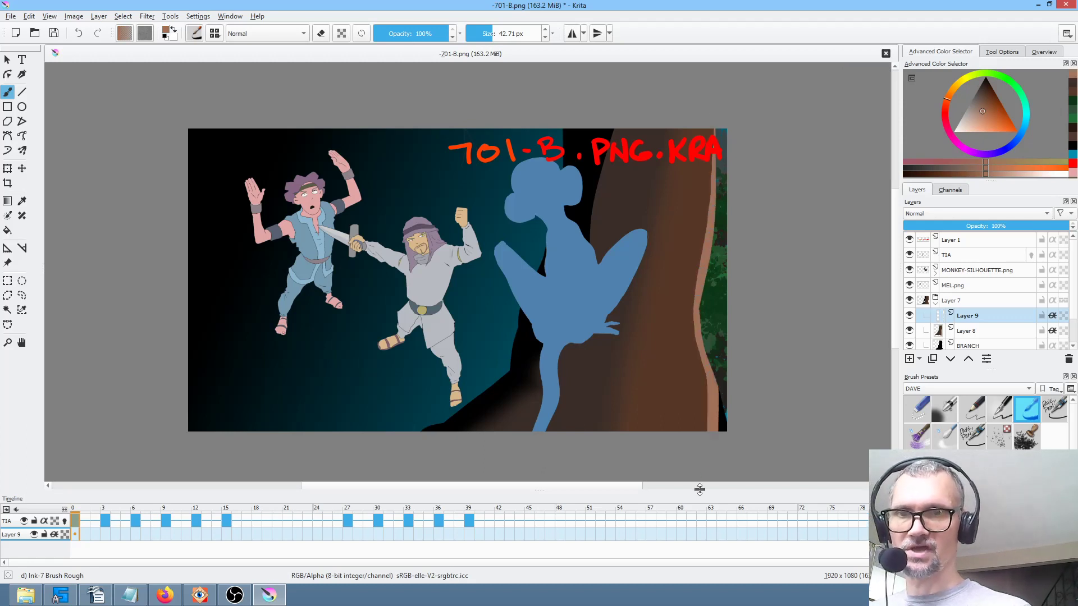
mouse_move(712, 133)
mouse_down()
mouse_move(693, 242)
mouse_move(685, 452)
mouse_up()
drag(697, 363, 696, 433)
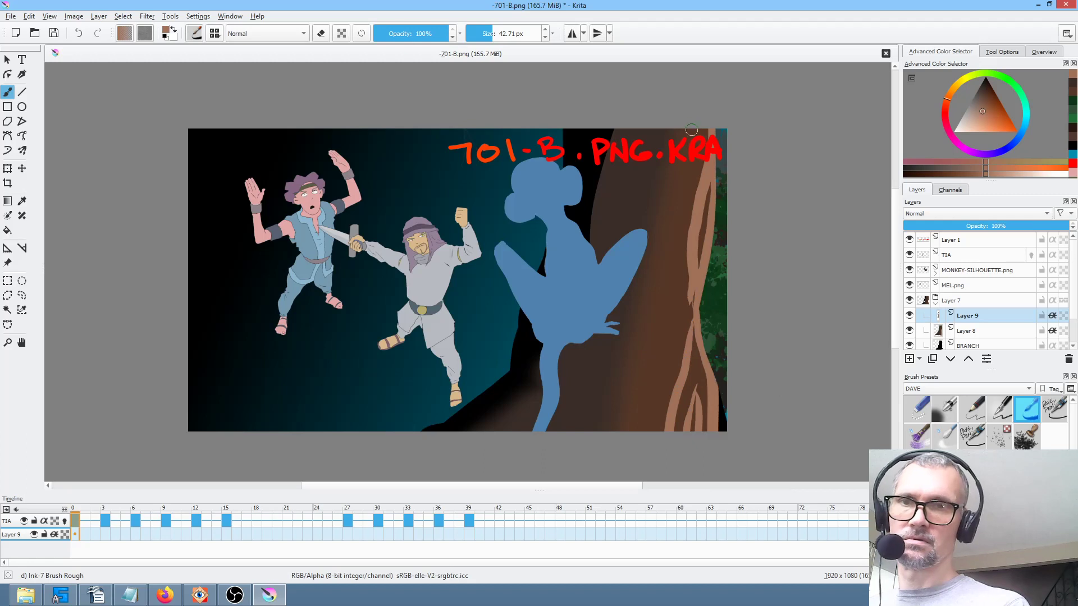
Paint light brown bark lines from the trunk's top down to its base, thinning them toward the monkey's tail.
mouse_move(695, 129)
mouse_down()
mouse_move(676, 335)
mouse_move(651, 432)
mouse_up()
drag(660, 281, 643, 418)
drag(657, 300, 631, 432)
drag(624, 337, 618, 432)
drag(609, 374, 592, 432)
drag(579, 384, 584, 432)
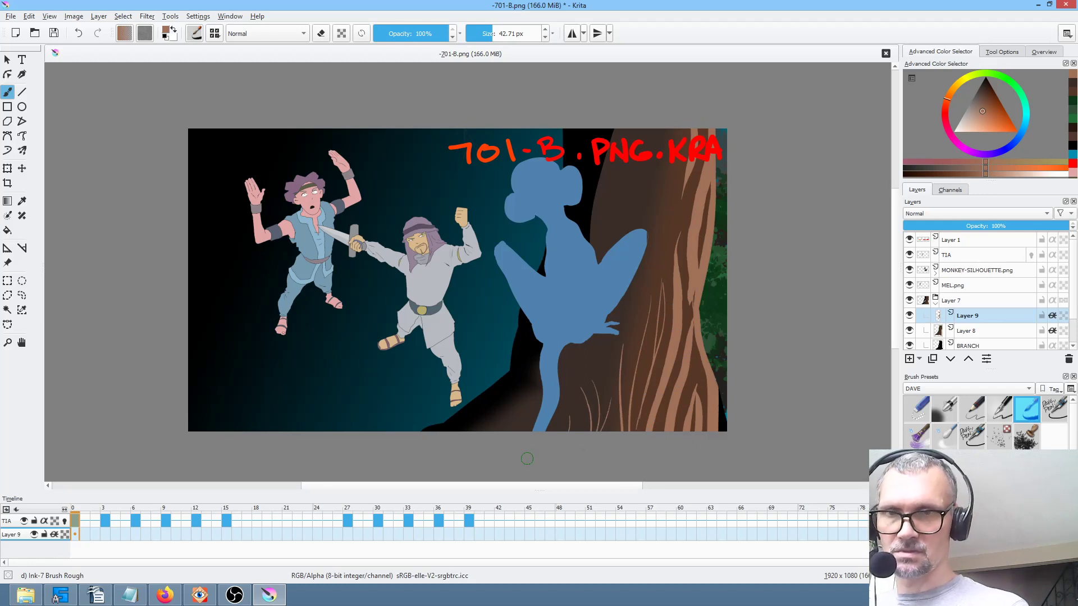
Fill in thin light brown bark lines across the trunk's upper and middle areas and beside the monkey's tail.
drag(678, 158, 669, 242)
drag(675, 199, 664, 297)
drag(664, 119, 632, 332)
drag(649, 245, 632, 351)
drag(630, 315, 620, 358)
mouse_move(631, 160)
mouse_down()
mouse_move(630, 216)
mouse_move(619, 197)
mouse_move(613, 247)
mouse_up()
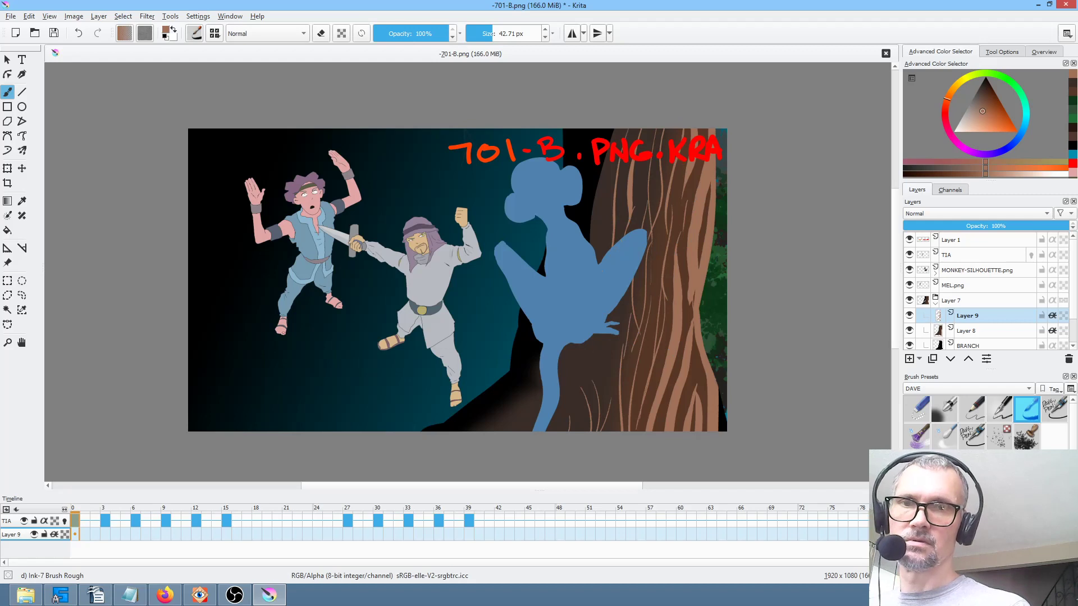
drag(592, 335, 590, 384)
Paint dark brown bark lines between the light ones along the trunk's right side, from the upper edge down to its base.
ctrl+click(692, 253)
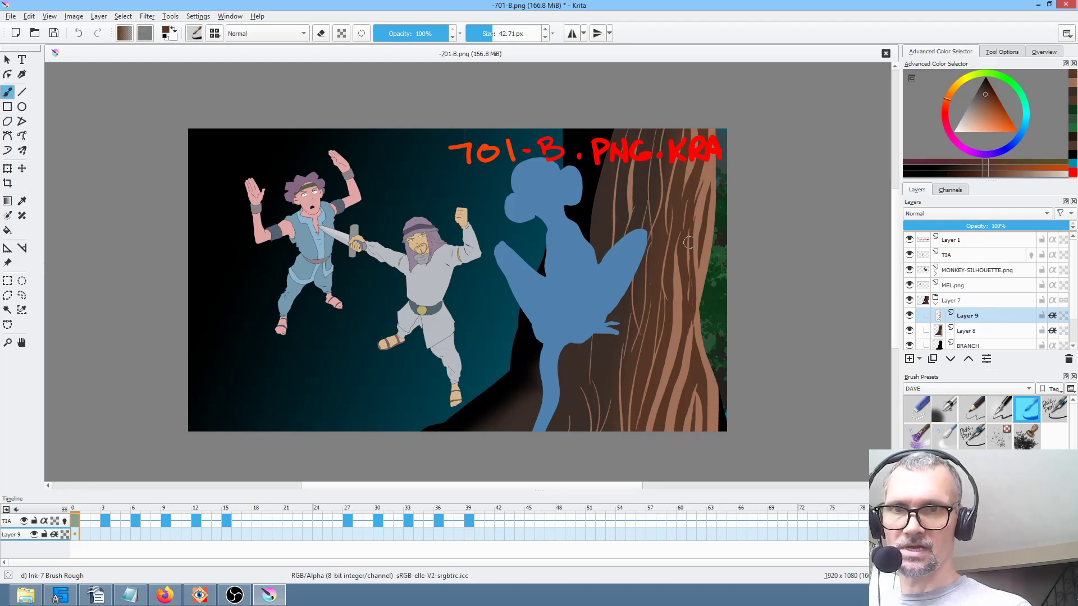
drag(690, 318, 662, 443)
drag(669, 298, 654, 429)
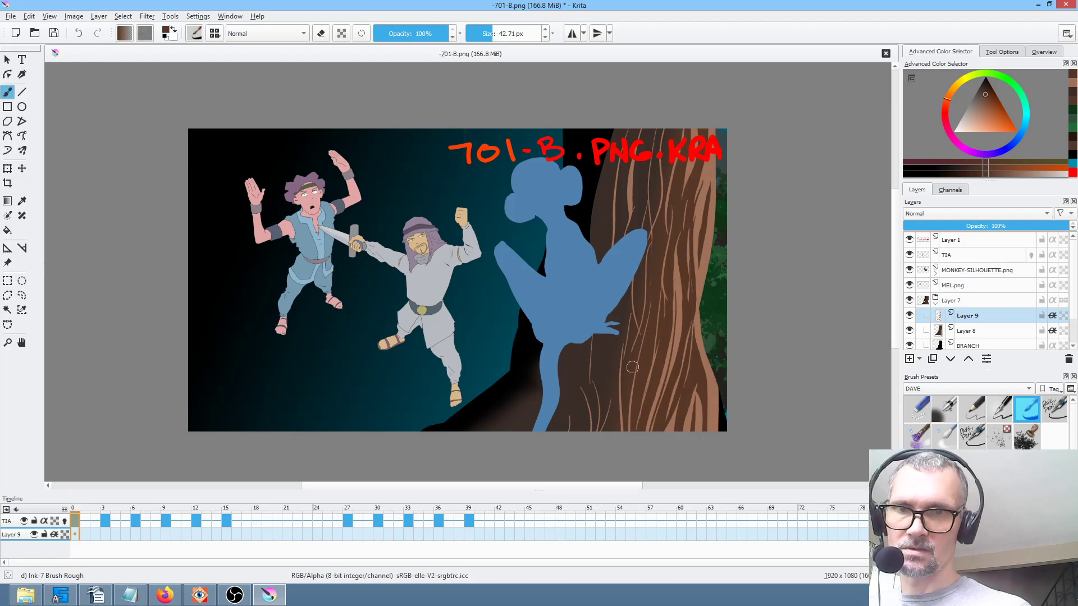
mouse_move(704, 163)
mouse_down()
mouse_move(696, 314)
mouse_move(712, 406)
mouse_up()
drag(700, 309, 714, 431)
drag(702, 358, 713, 431)
mouse_move(706, 386)
mouse_down()
mouse_move(710, 431)
mouse_move(695, 431)
mouse_up()
drag(675, 247, 669, 366)
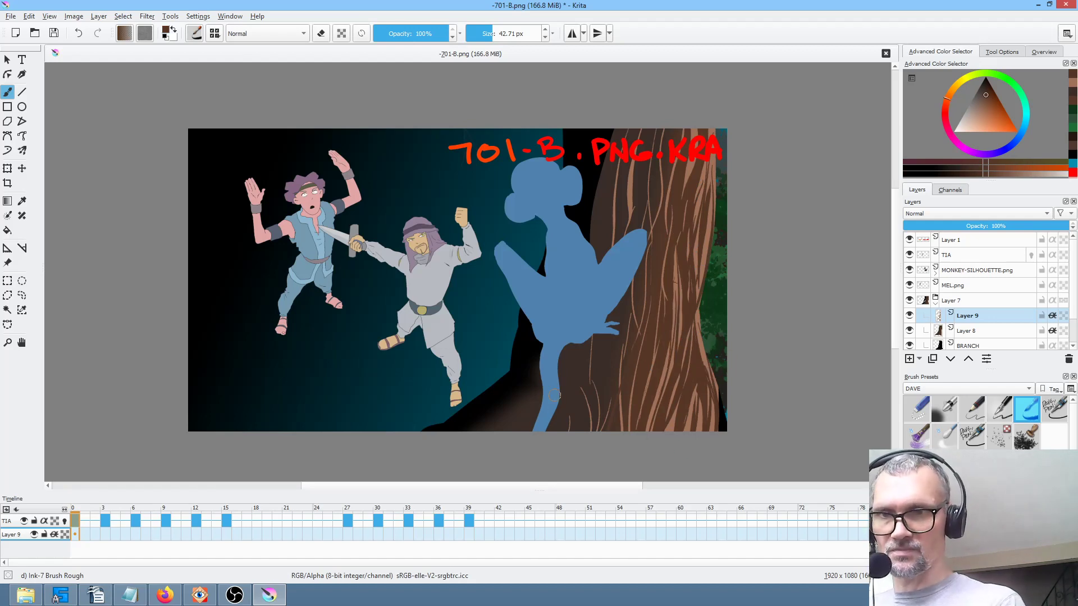
Add brown bark lines on the low branch beside the monkey's tail and dark and light brown lines at the trunk's base.
mouse_move(506, 407)
mouse_down()
mouse_move(498, 429)
mouse_move(508, 430)
mouse_up()
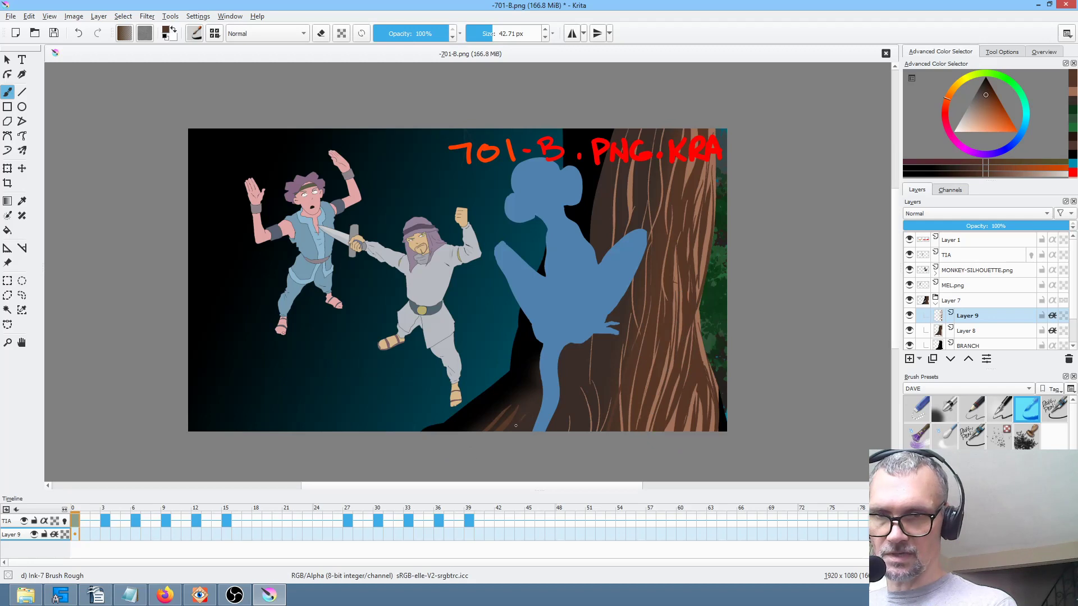
drag(607, 350, 605, 430)
drag(668, 362, 695, 423)
ctrl+click(638, 325)
drag(639, 320, 633, 431)
drag(648, 363, 638, 431)
drag(594, 352, 595, 432)
drag(588, 375, 586, 432)
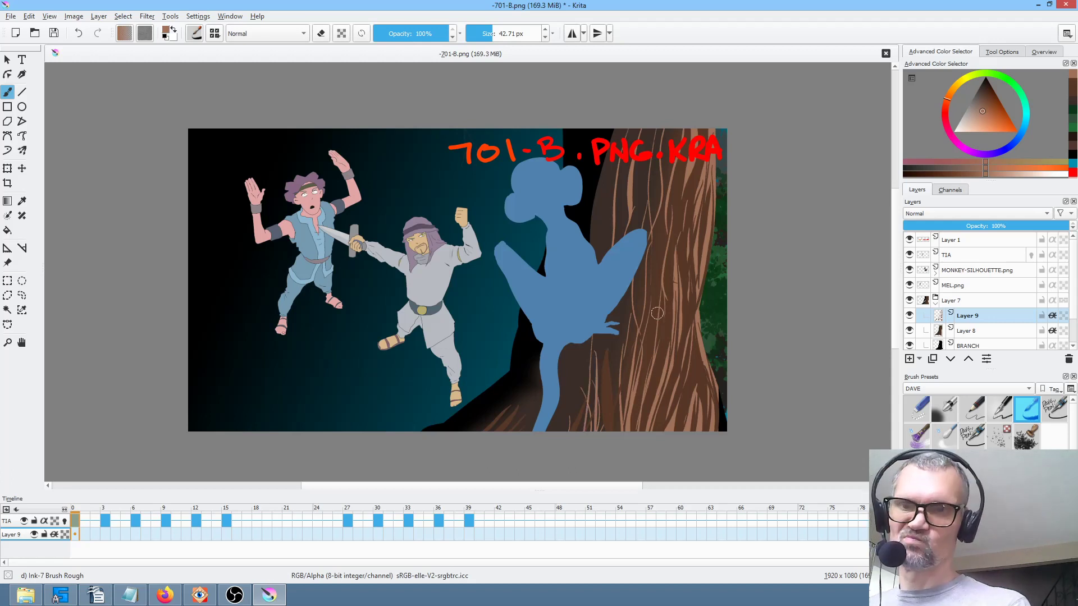
Paint black cracks in the lower trunk beside the monkey's tail and touch them up with dark brown.
ctrl+click(561, 400)
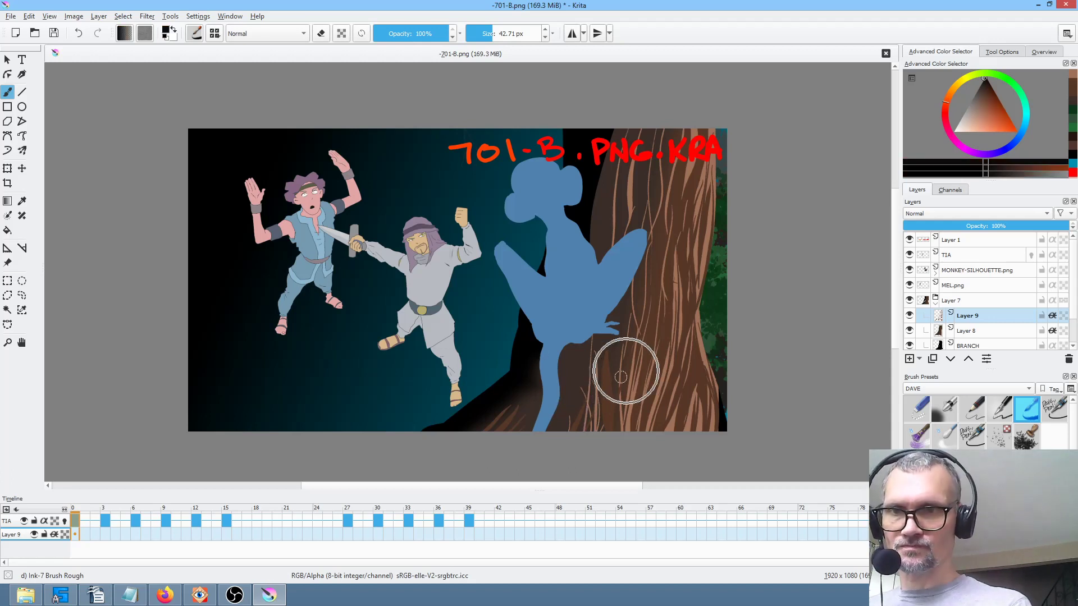
mouse_move(640, 360)
mouse_down()
mouse_move(637, 416)
mouse_move(620, 432)
mouse_up()
drag(635, 387, 606, 432)
mouse_move(632, 371)
mouse_down()
mouse_move(613, 417)
mouse_move(629, 387)
mouse_move(620, 404)
mouse_move(631, 402)
mouse_move(644, 356)
mouse_move(629, 405)
mouse_move(643, 369)
mouse_move(641, 337)
mouse_up()
ctrl+click(612, 407)
drag(625, 381, 600, 429)
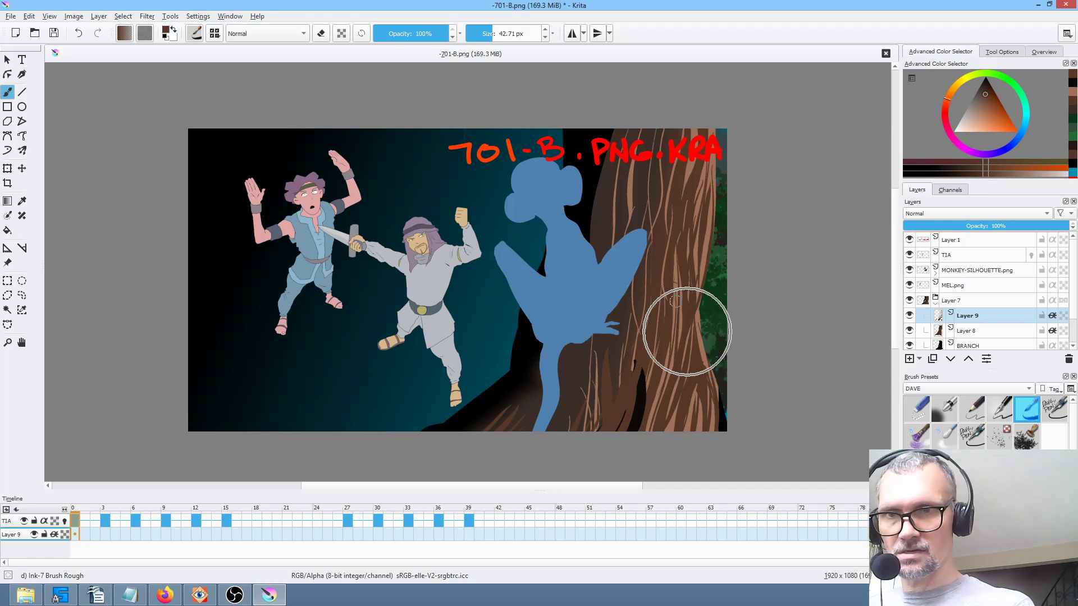
Add a dark green streak and several light brown bark lines around the crack at the trunk's base.
ctrl+click(609, 387)
ctrl+click(721, 354)
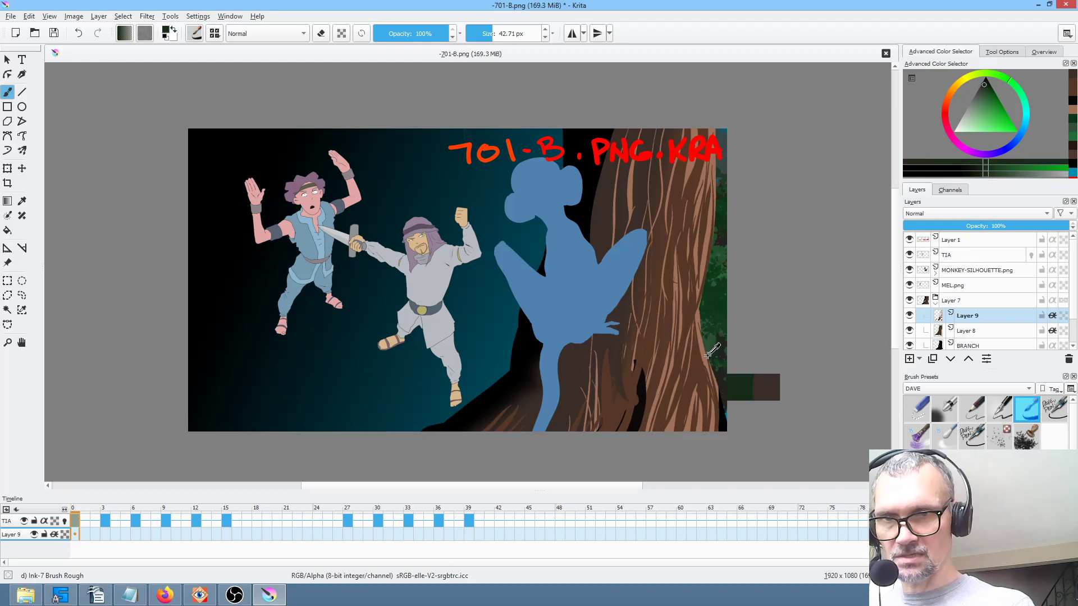
drag(611, 362, 613, 415)
ctrl+click(680, 420)
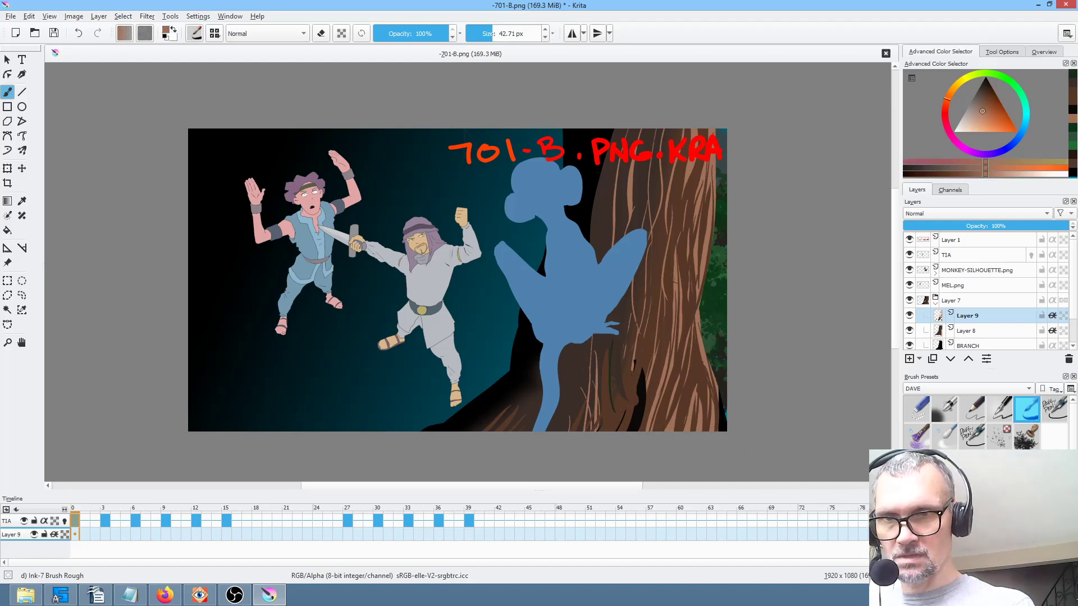
drag(640, 312, 620, 432)
mouse_move(626, 351)
mouse_down()
mouse_move(606, 411)
mouse_move(605, 385)
mouse_move(632, 432)
mouse_up()
drag(609, 392, 601, 433)
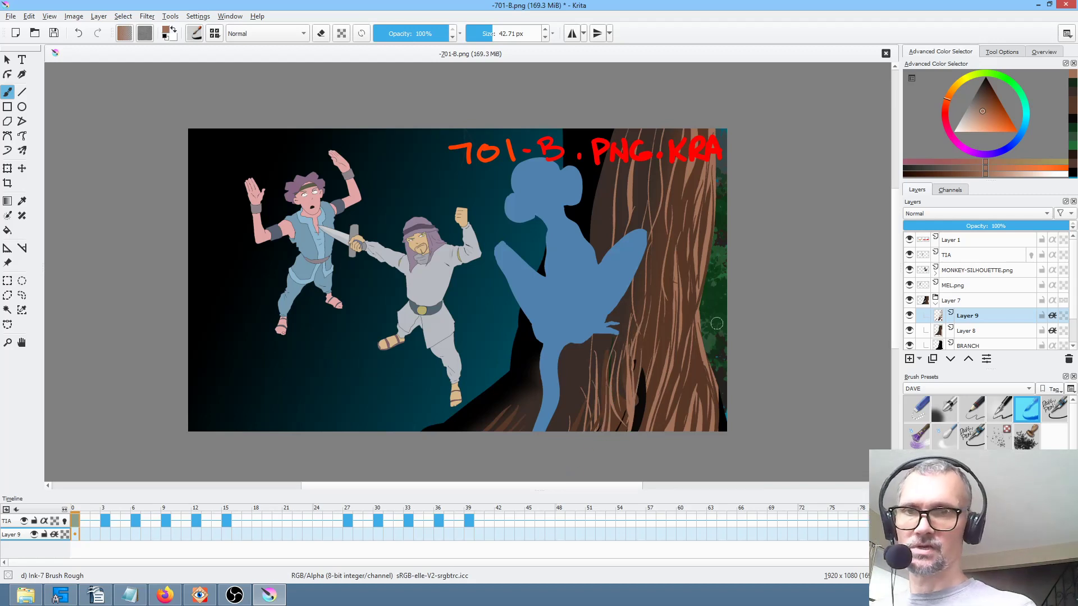
Paint black cracks at the trunk's base and near its upper end, restoring light brown as the brush color.
key(d)
drag(654, 334, 645, 386)
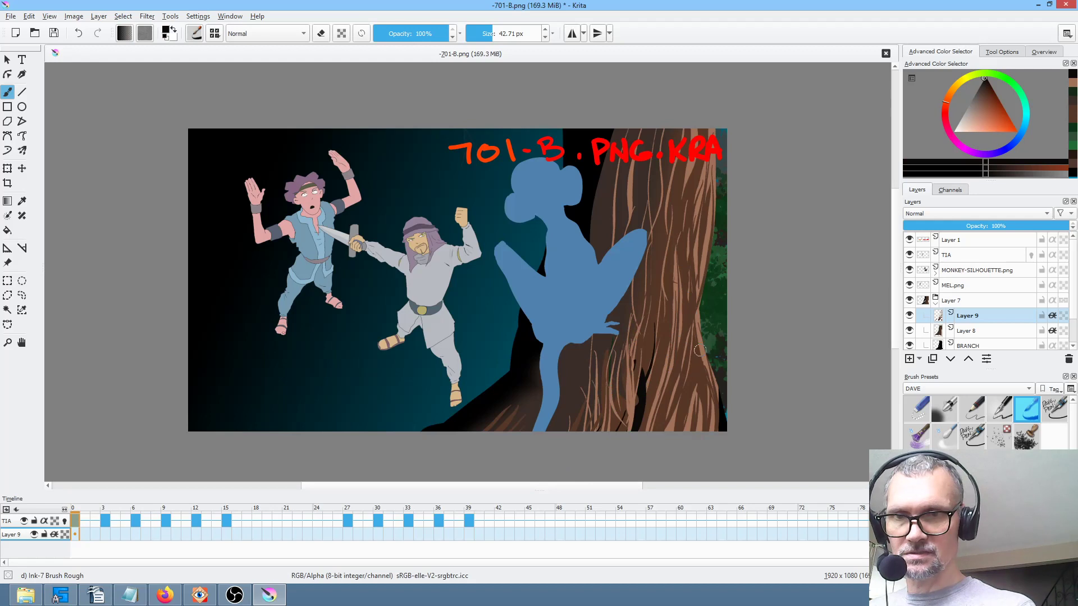
mouse_move(659, 330)
mouse_down()
mouse_move(644, 405)
mouse_move(661, 338)
mouse_move(652, 428)
mouse_move(655, 382)
mouse_move(641, 432)
mouse_up()
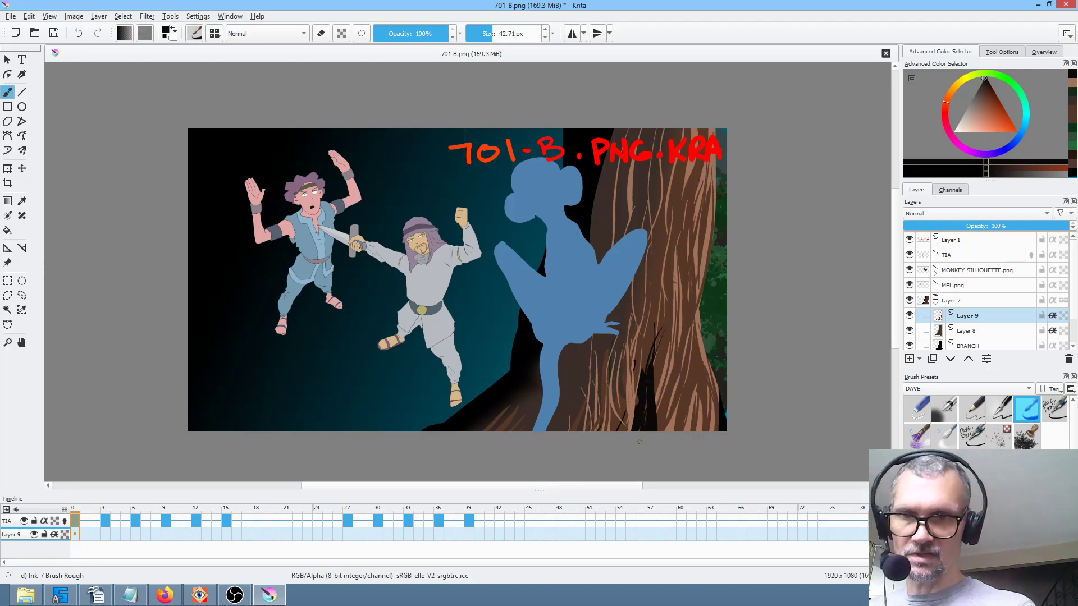
drag(681, 159, 677, 228)
ctrl+click(691, 182)
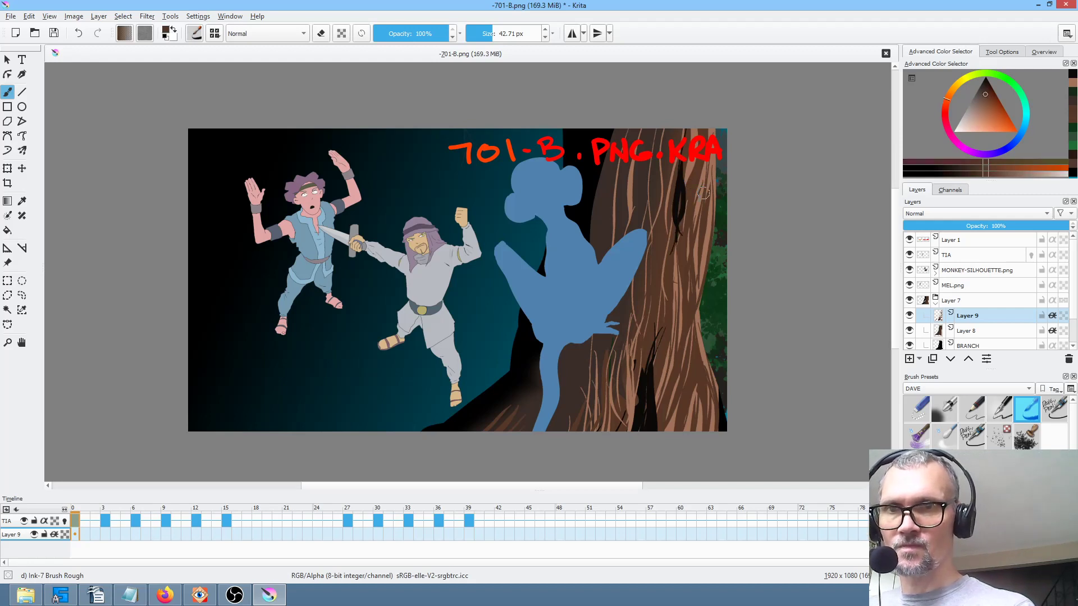
ctrl+click(738, 278)
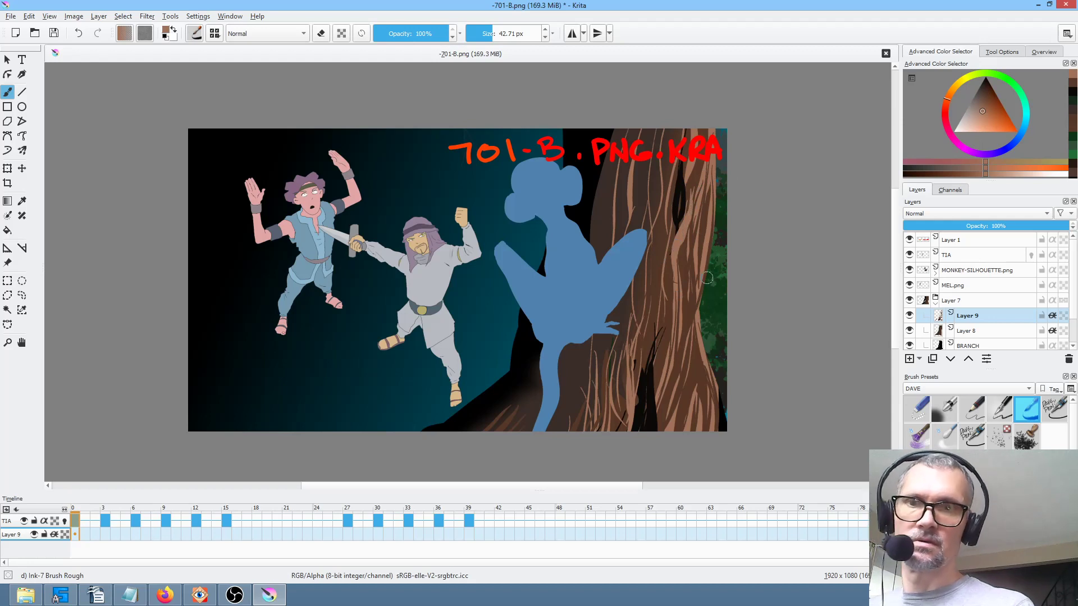
Set the bark line layer's opacity to 67% and steepen its Color Adjustment curve, with the white point at input 181 and output 255.
drag(1053, 225, 1011, 229)
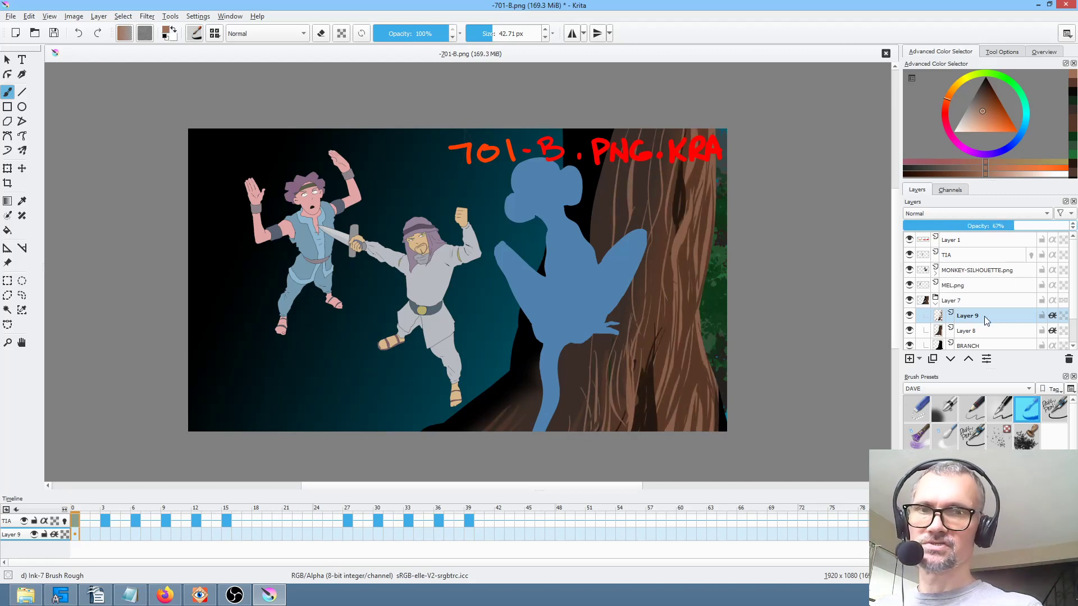
key(ctrl+m)
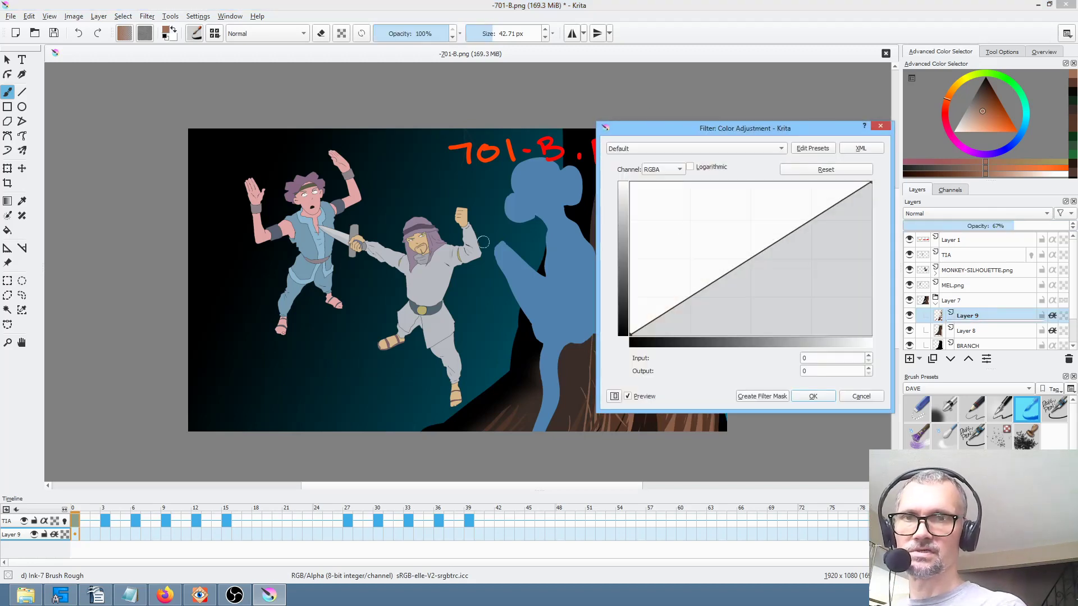
drag(792, 128, 339, 127)
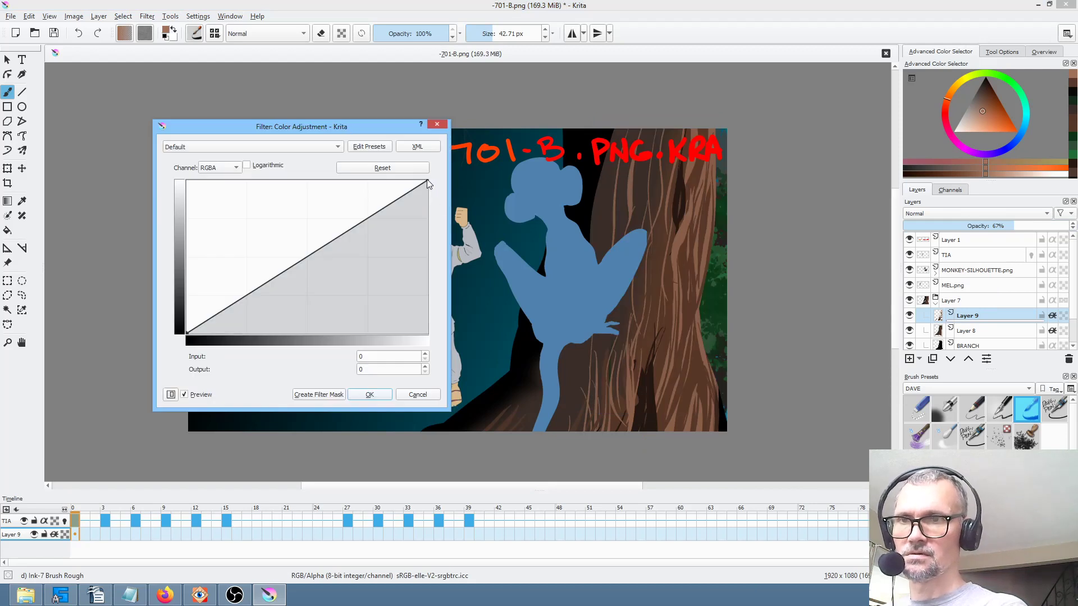
drag(424, 184, 354, 160)
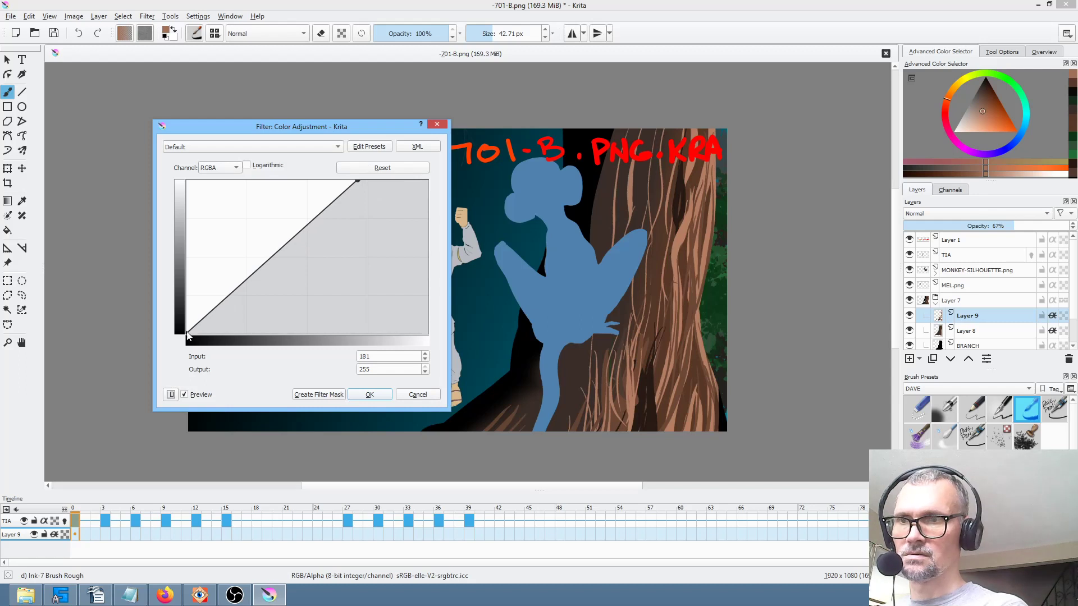
drag(188, 332, 215, 364)
click(388, 396)
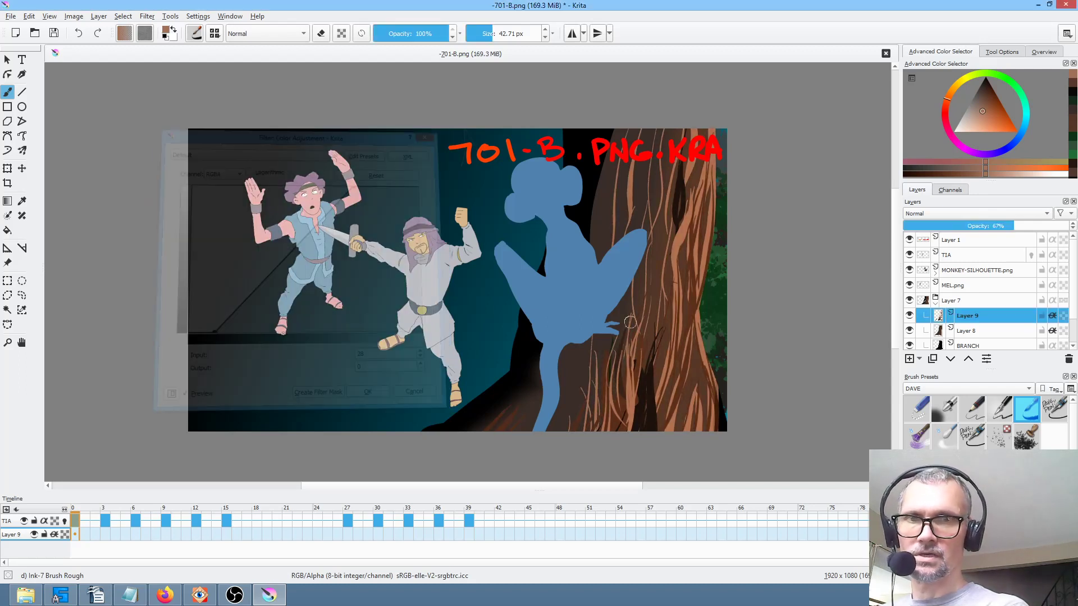
Set the bark line layer's opacity to 48% and soften it with a 1 px Blur filter.
drag(1013, 226, 970, 227)
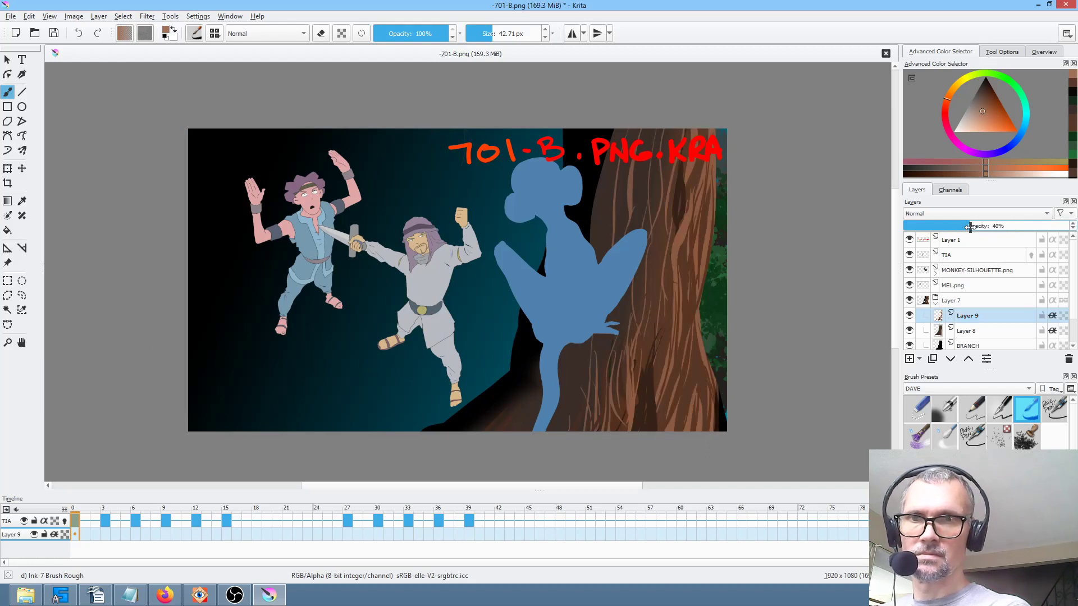
click(986, 224)
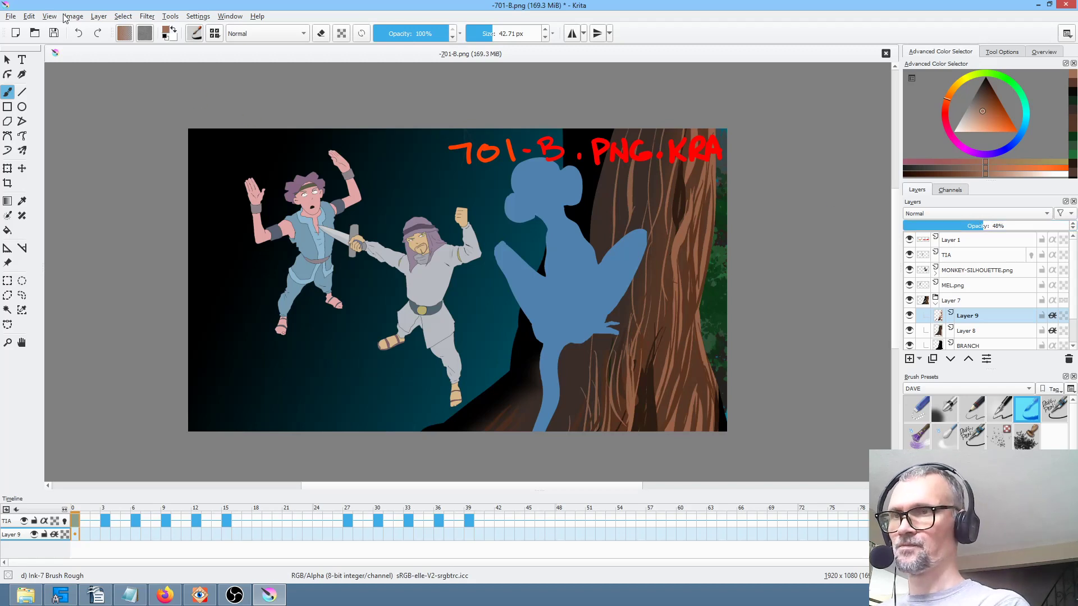
click(144, 18)
mouse_move(168, 67)
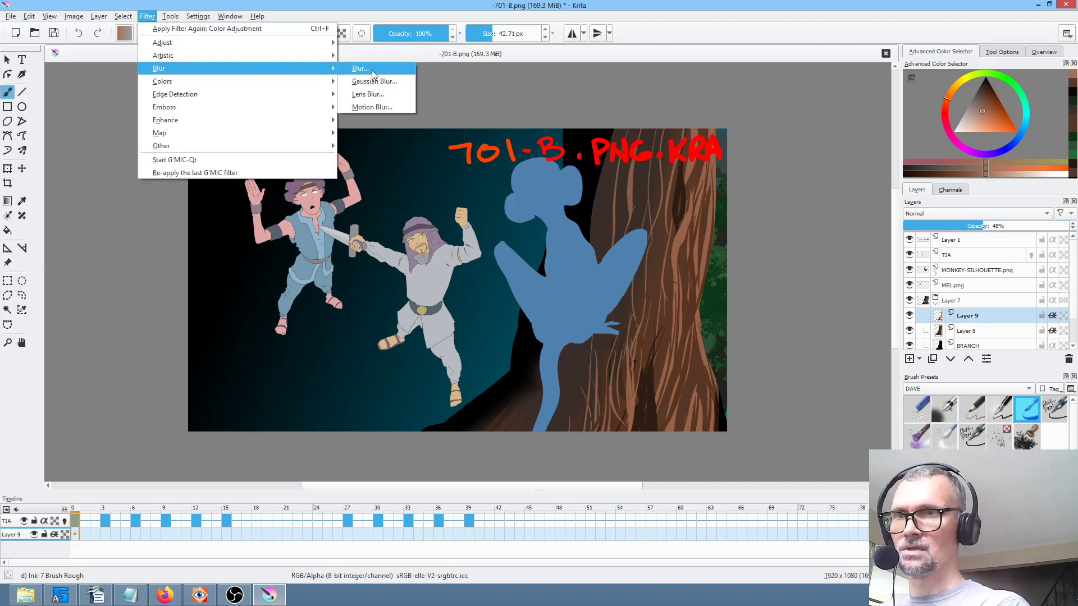
click(372, 69)
double_click(238, 167)
text(1)
key(Tab)
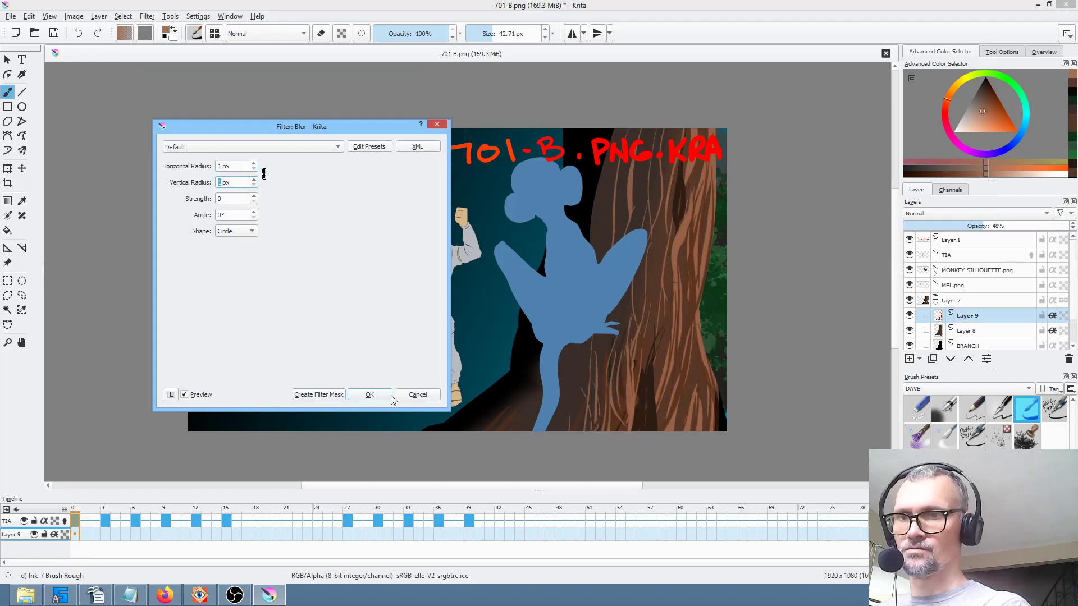
click(374, 394)
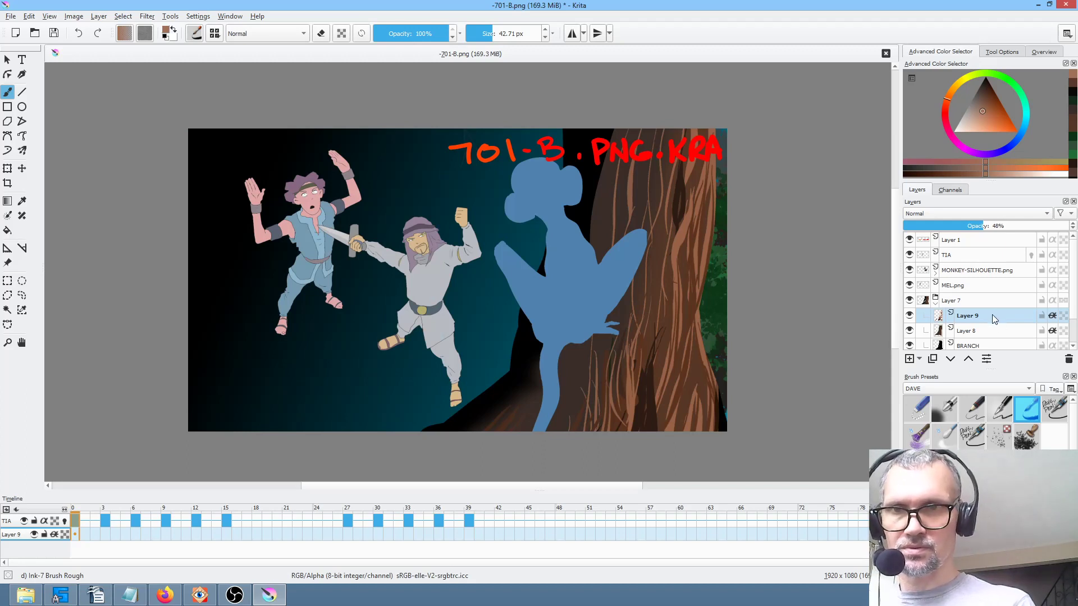
Compare the branch with and without the brown shading layer.
click(909, 331)
click(909, 331)
click(909, 330)
click(909, 330)
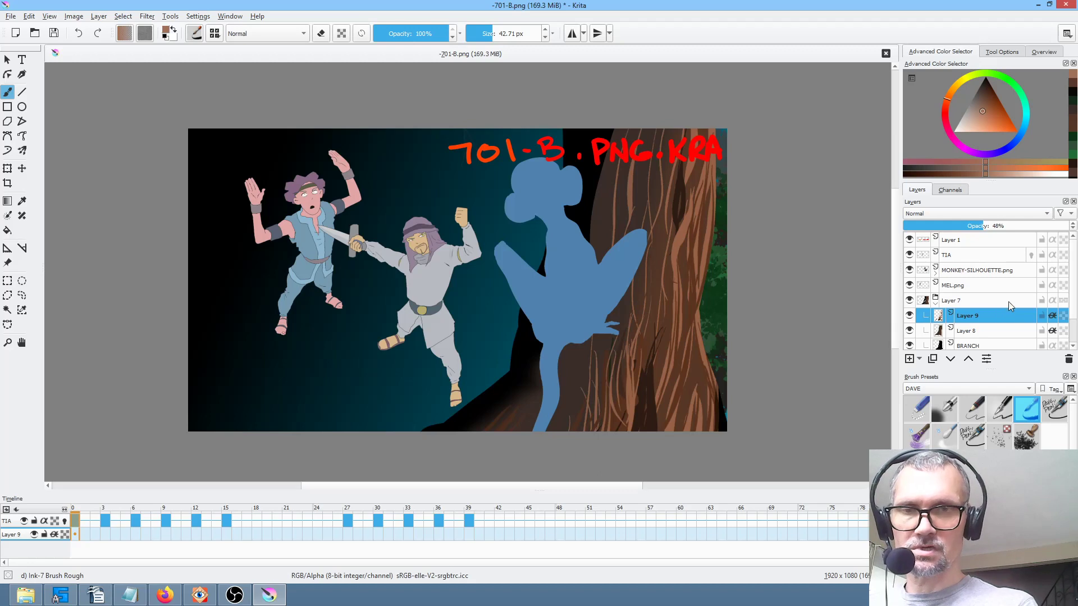
Group the bark line layer in a new group with Inherit Alpha and save the PNG together with a Krita copy.
mouse_move(1031, 275)
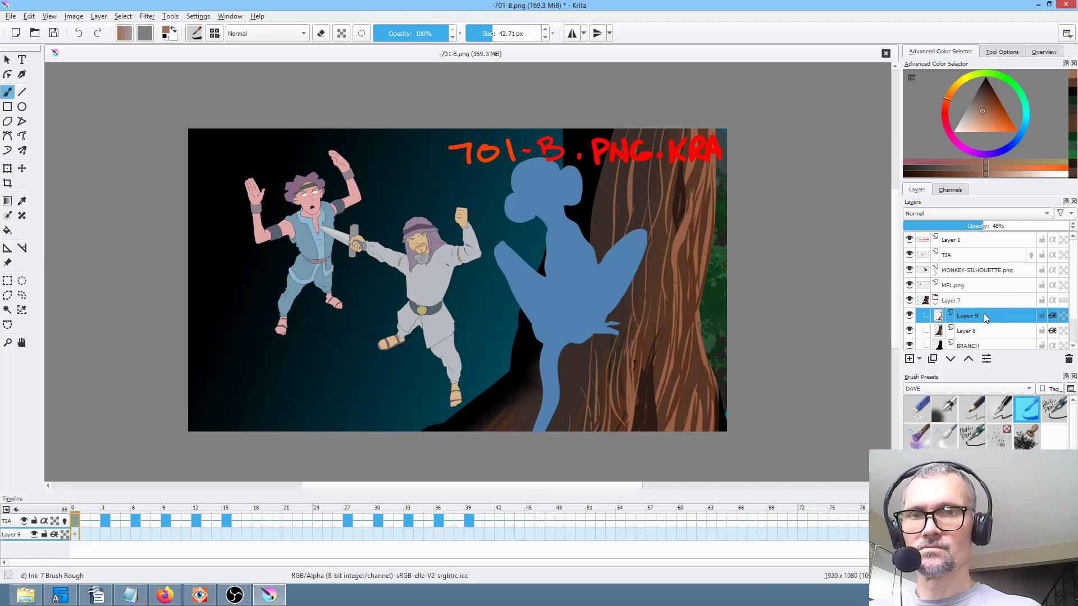
key(ctrl+g)
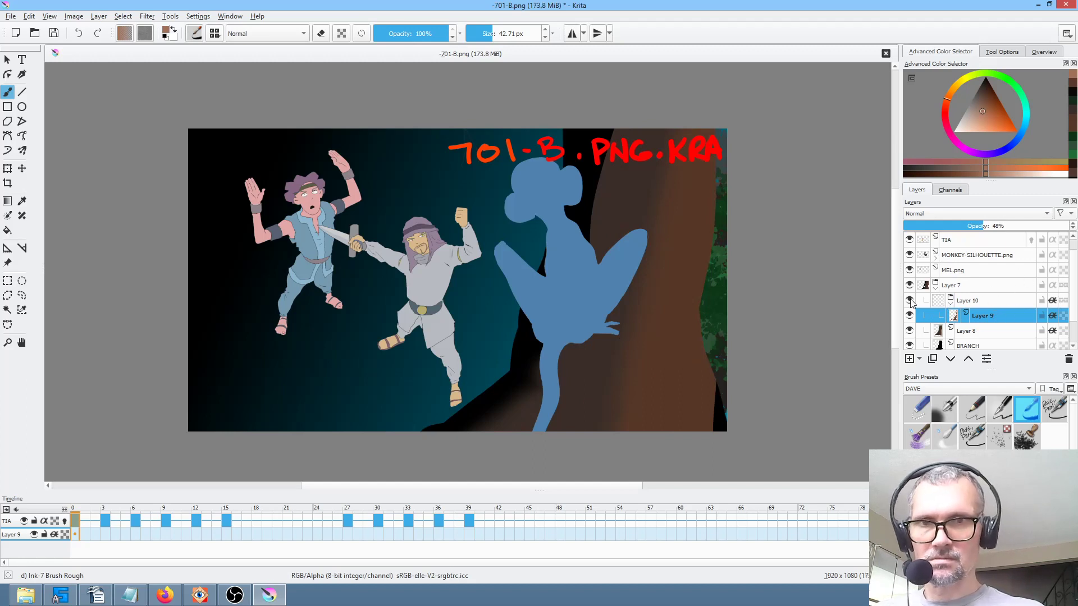
click(991, 300)
click(54, 33)
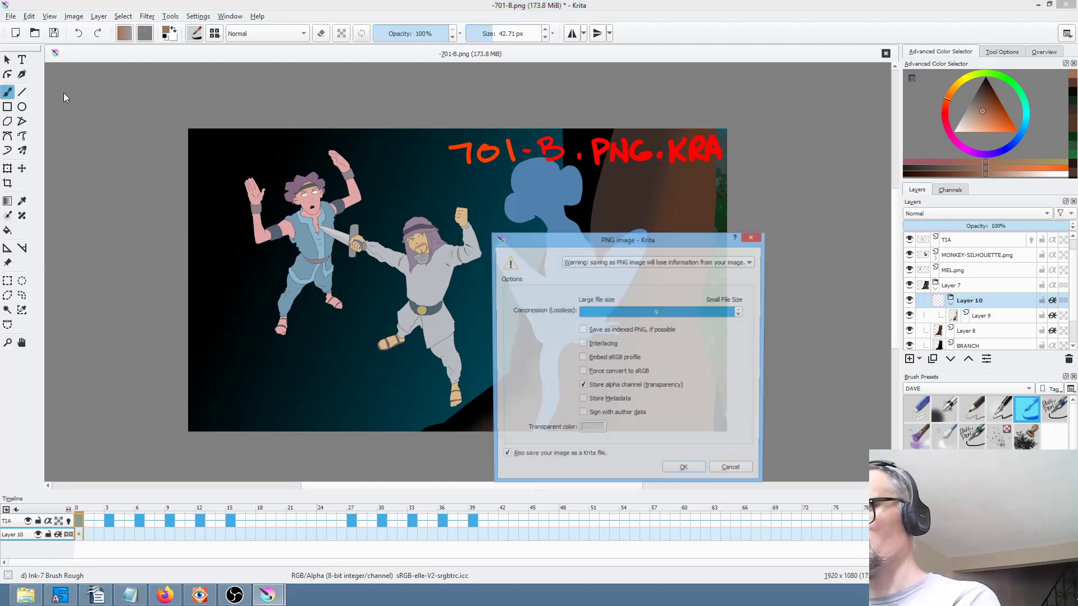
click(678, 467)
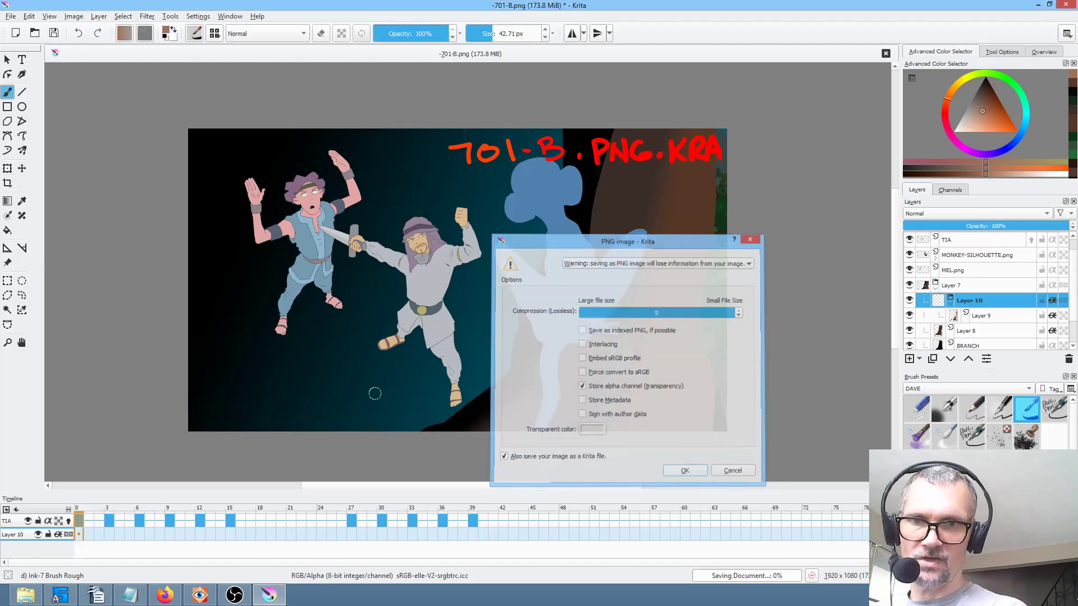
Turn off Inherit Alpha on the bark line layer while keeping it enabled on its enclosing group.
click(994, 316)
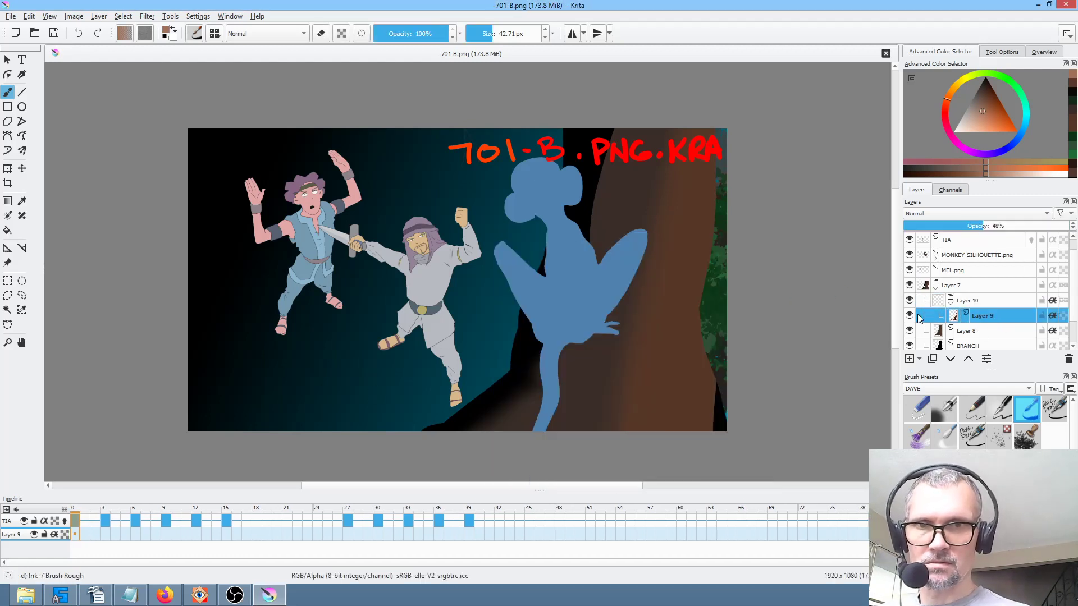
click(912, 317)
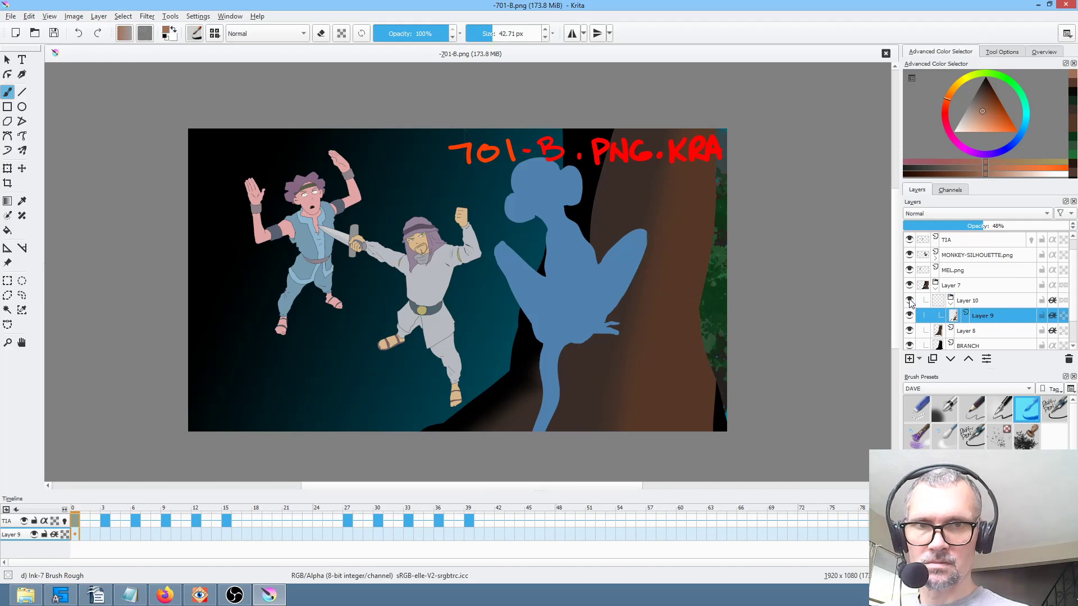
click(1054, 316)
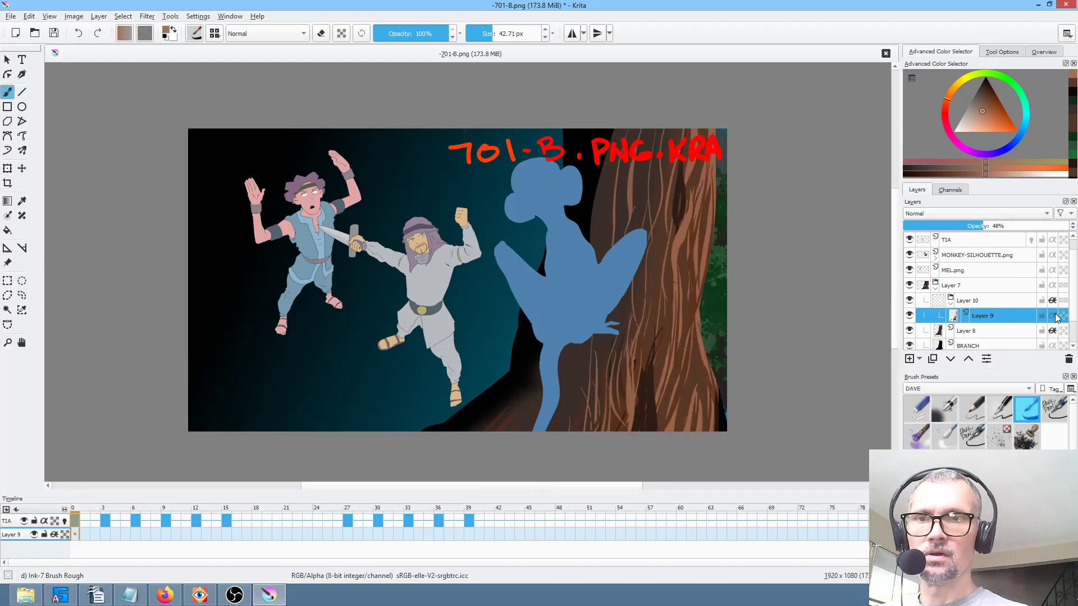
click(1053, 315)
click(1053, 315)
click(1053, 301)
click(1054, 303)
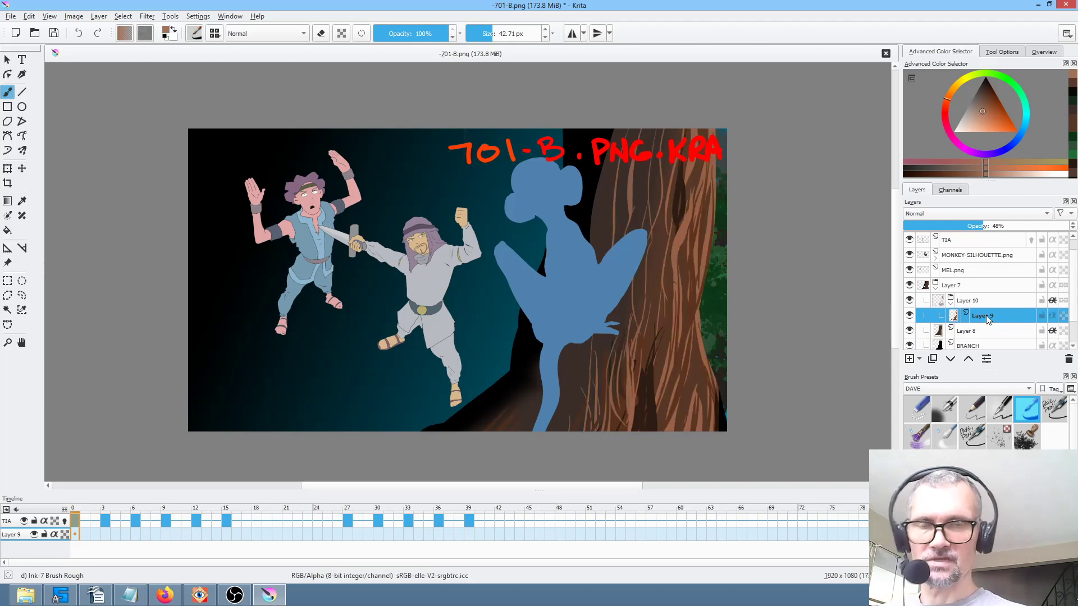
Add a layer above the bark lines, draw a black gradient fading downward over the trunk, and slightly lower the layer's opacity.
click(909, 359)
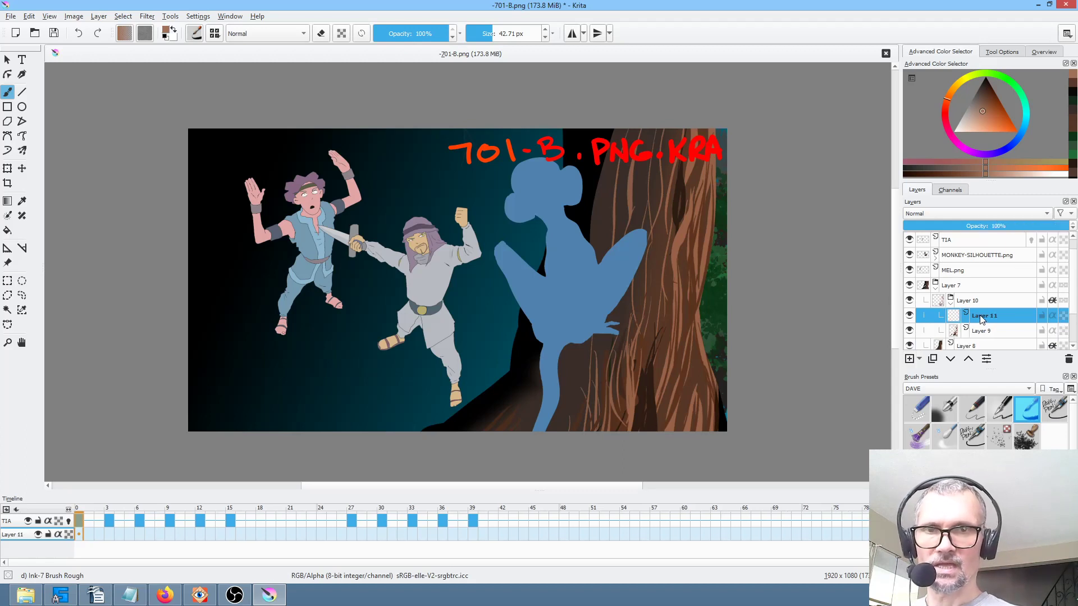
click(985, 72)
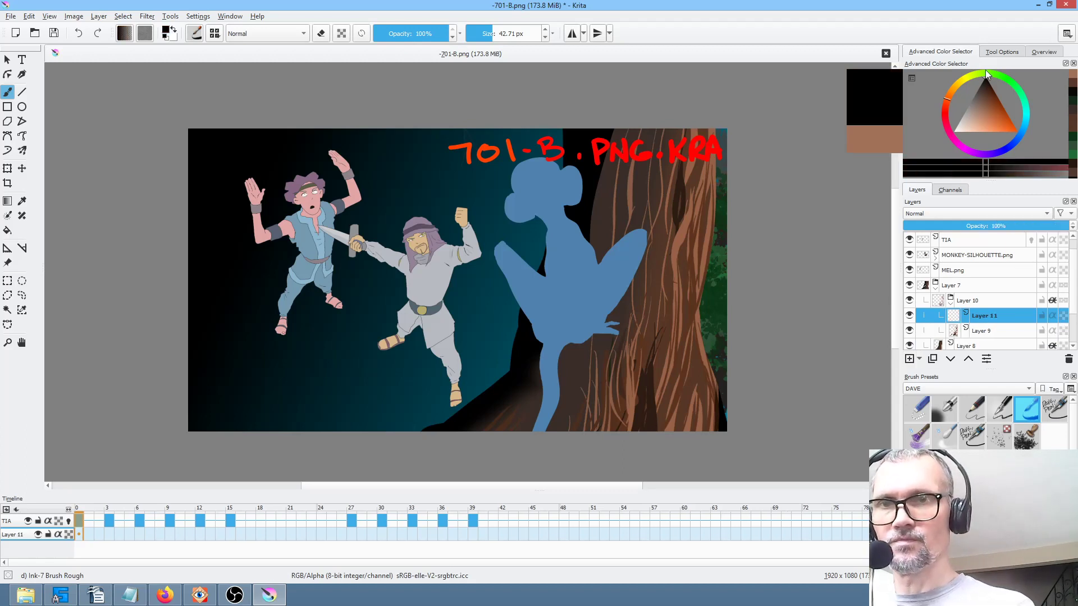
click(8, 201)
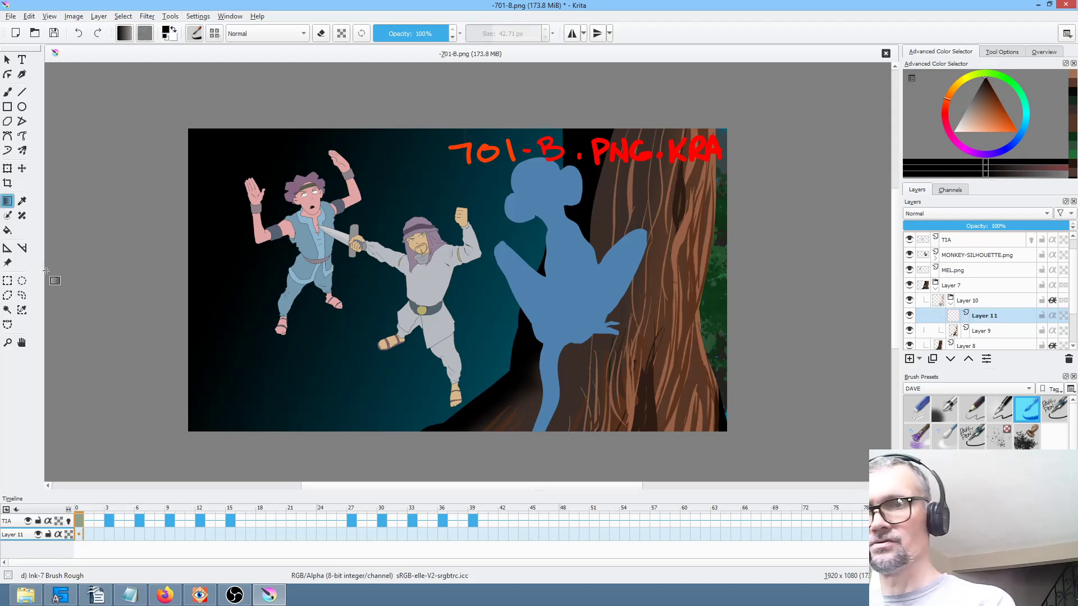
drag(687, 102, 654, 353)
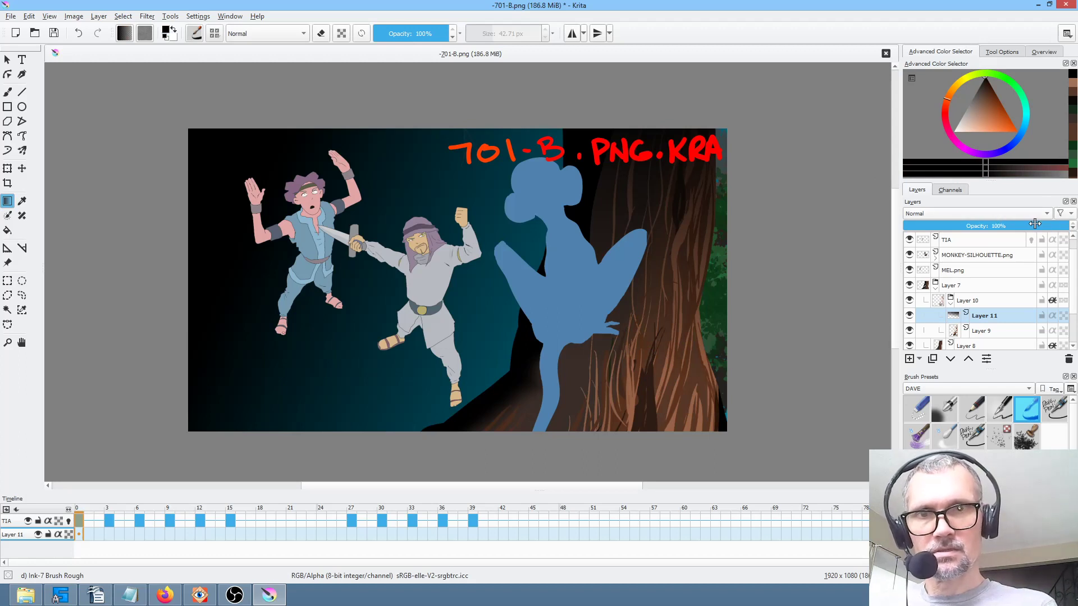
drag(1032, 224, 1010, 225)
Merge the bark group, the brown shading layer, BRANCH and their enclosing group into a single layer.
click(978, 299)
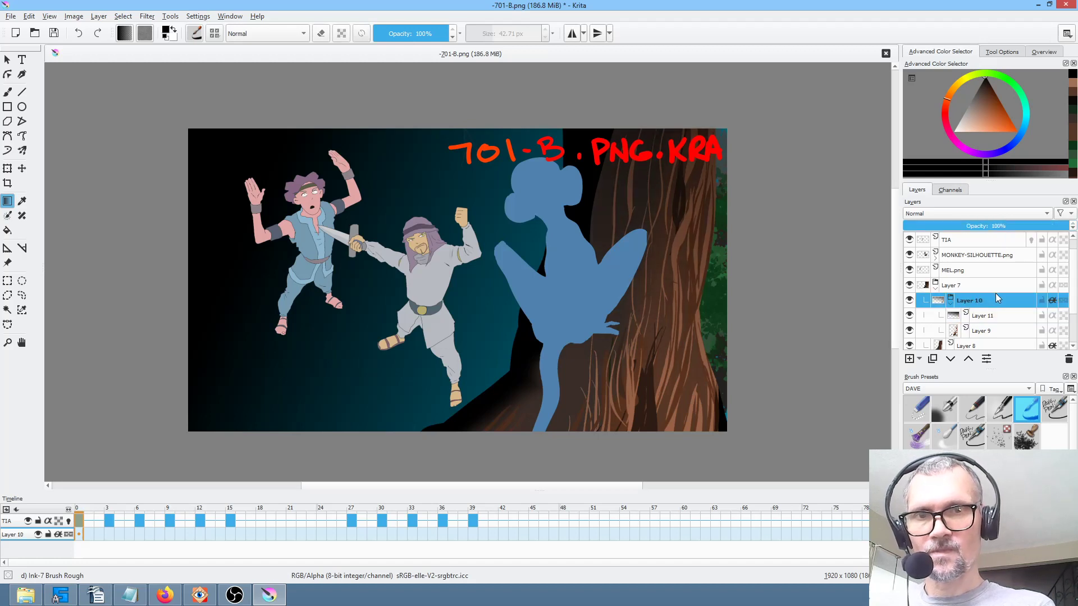
key(ctrl+e)
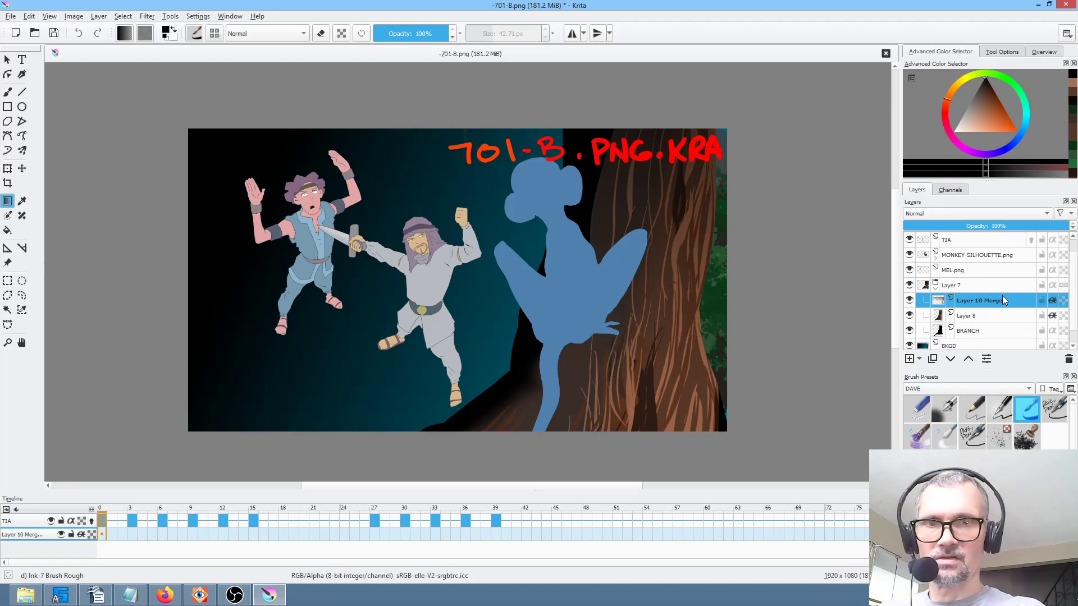
key(ctrl+e)
key(ctrl+e)
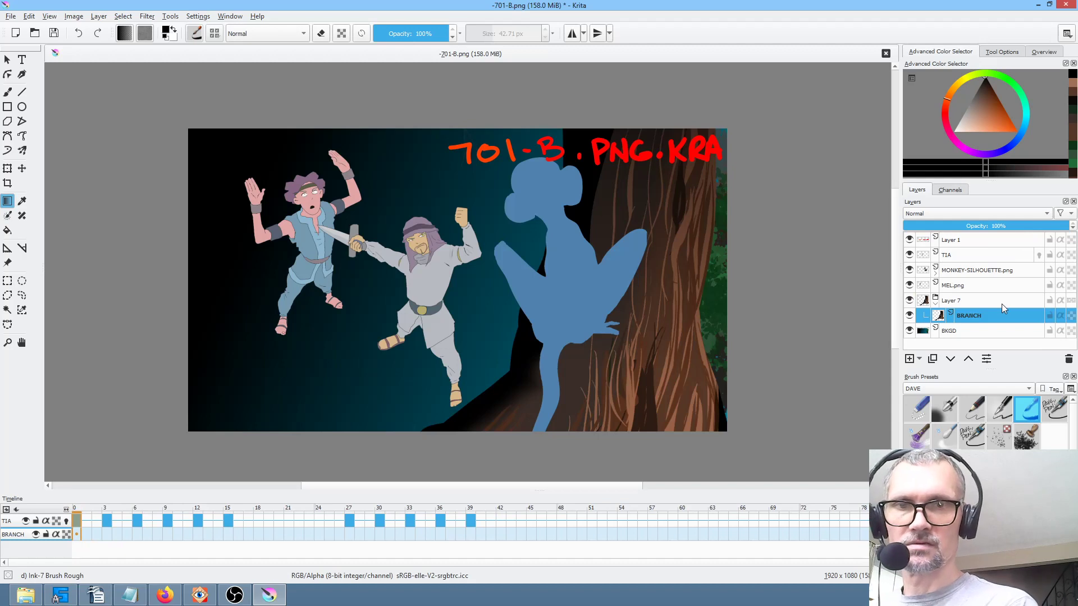
click(1002, 303)
key(ctrl+e)
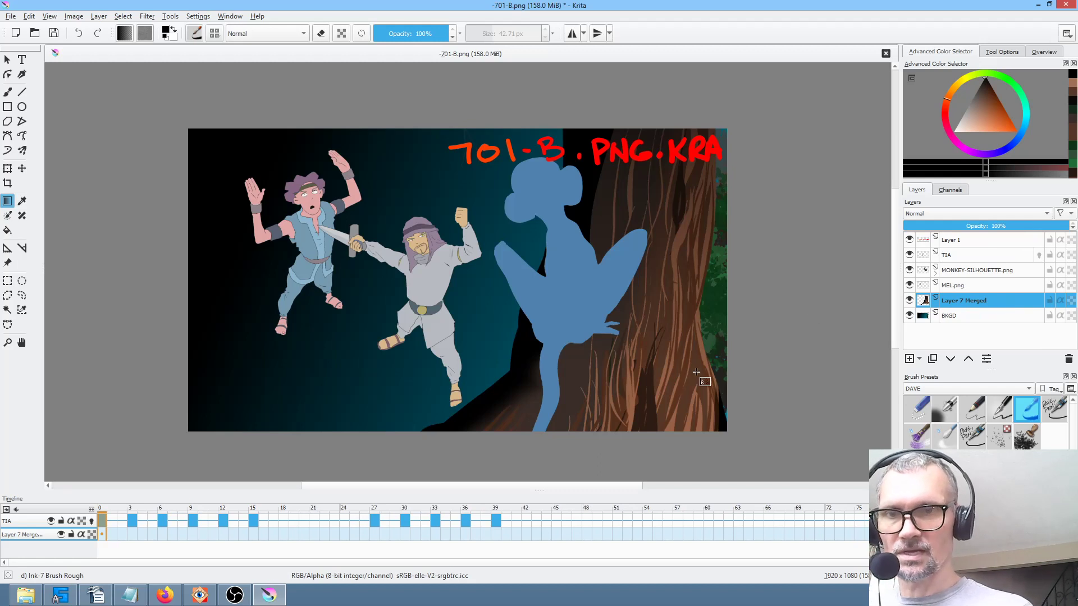
Sample a dark brown from the base of the trunk as the brush color for the merged branch layer.
key(b)
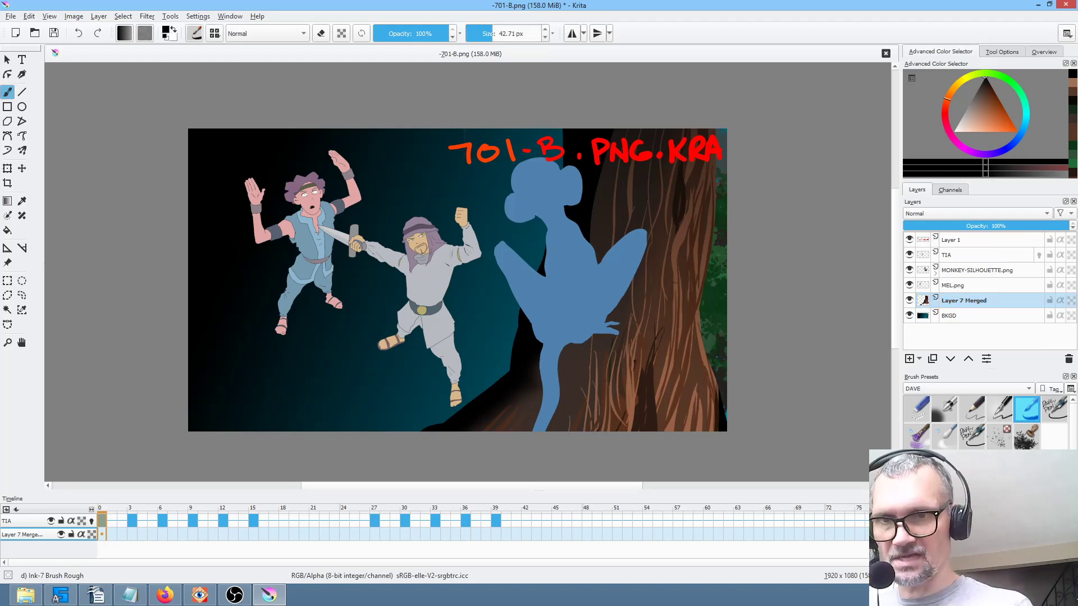
ctrl+click(710, 395)
ctrl+click(672, 424)
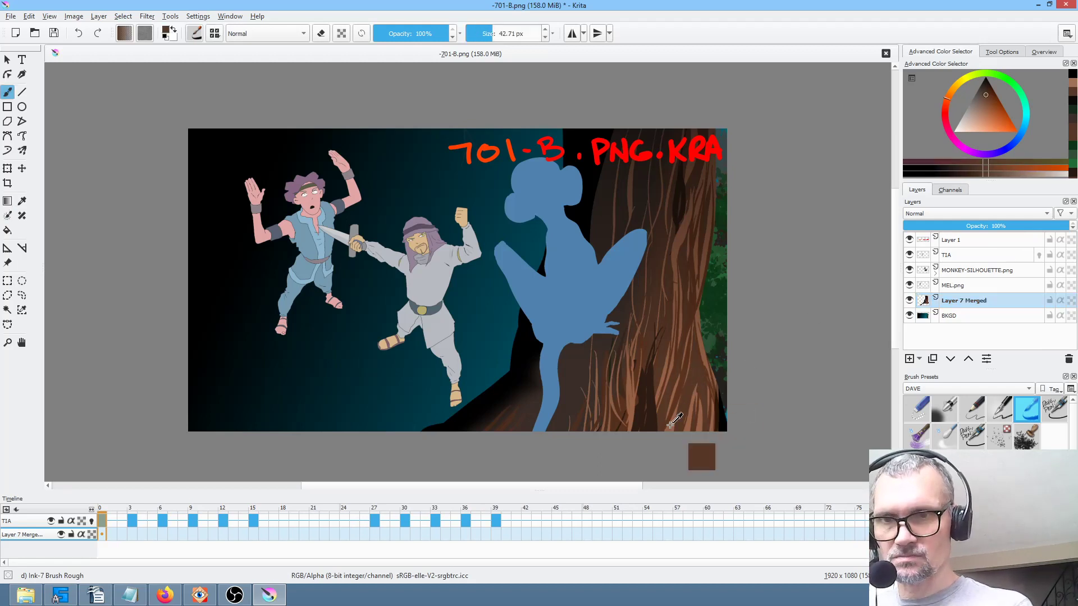
Mirror the canvas view and paint over the bark of the lower trunk with sampled light and dark browns.
drag(680, 281, 636, 318)
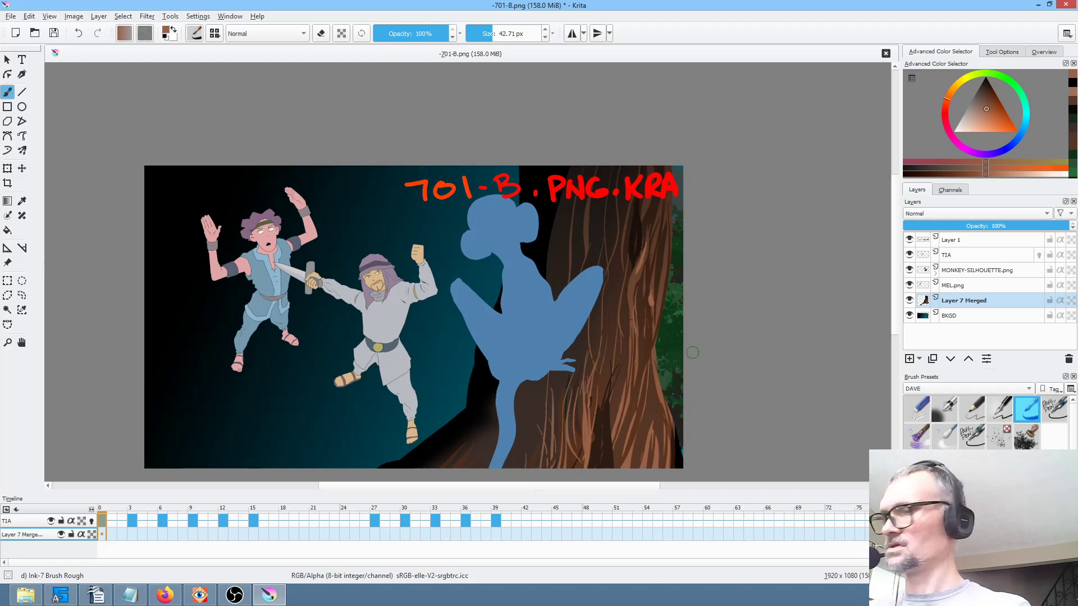
key(m)
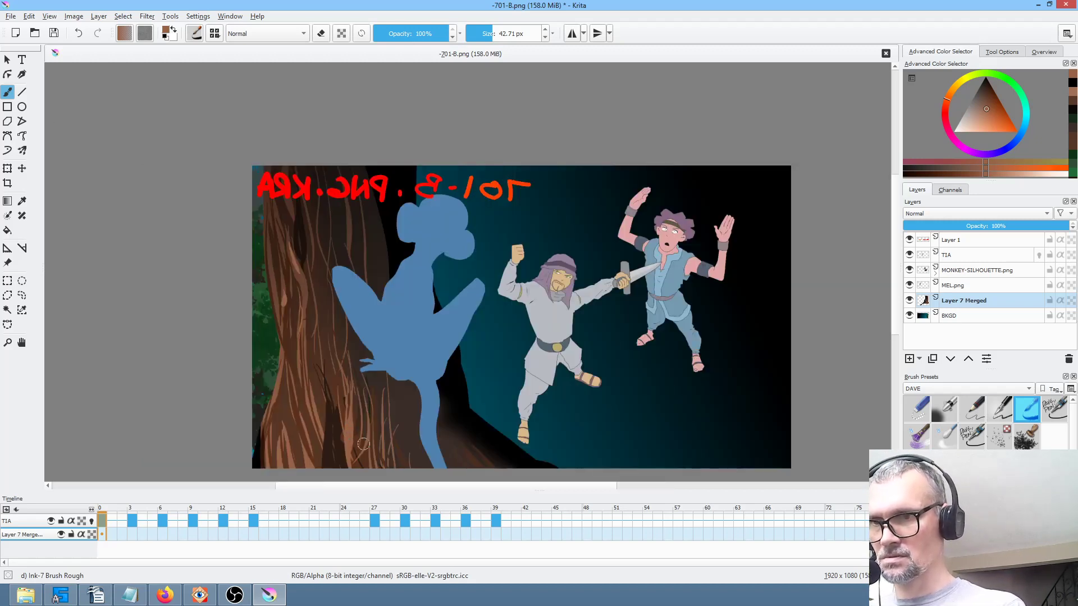
drag(992, 106, 981, 112)
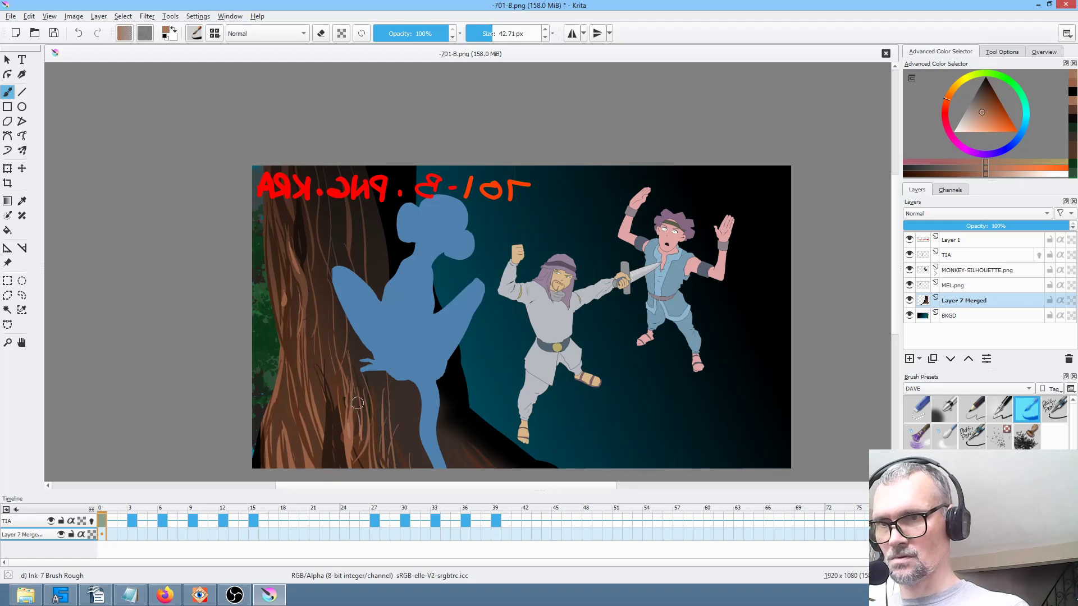
ctrl+click(331, 441)
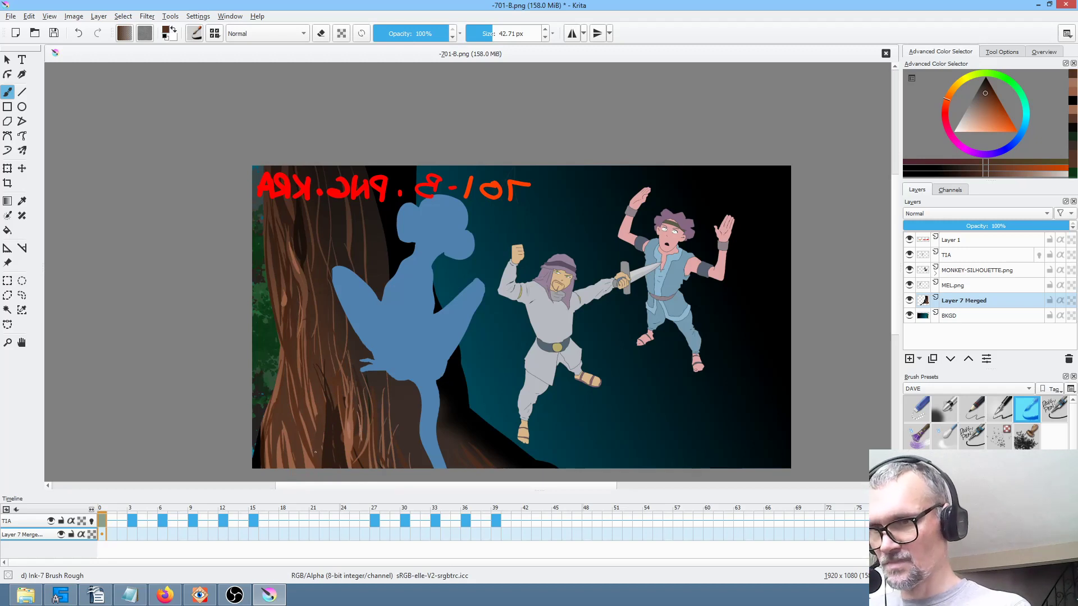
drag(368, 418, 386, 384)
ctrl+click(330, 396)
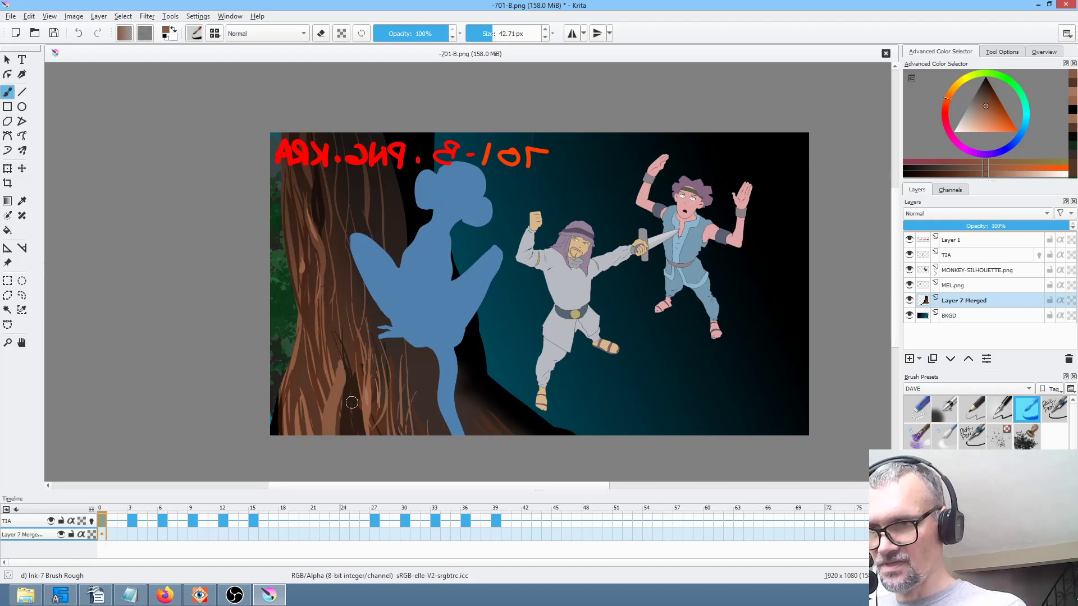
ctrl+click(344, 386)
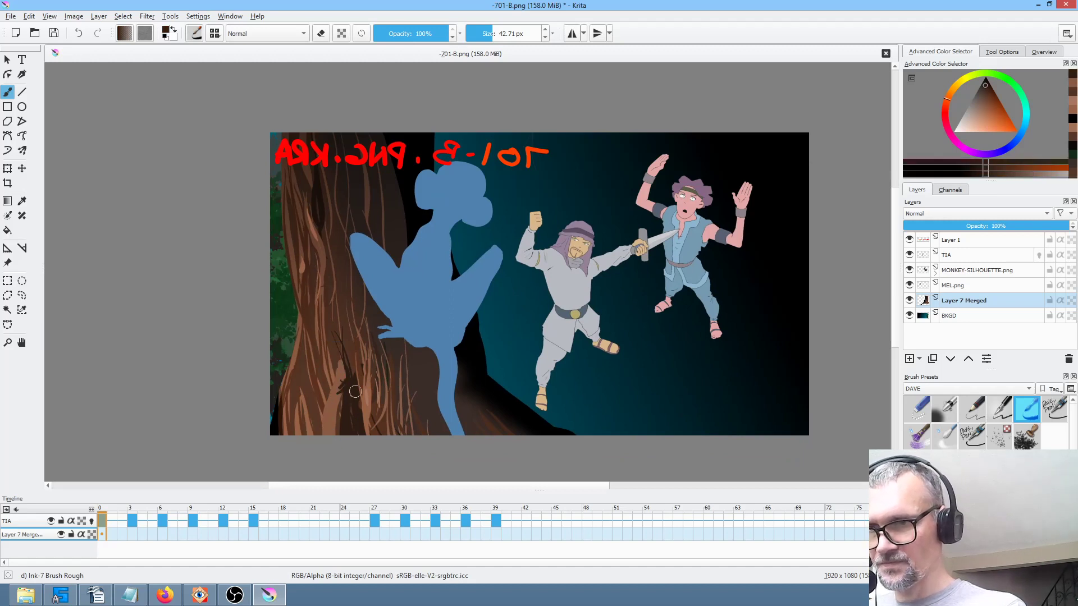
ctrl+click(368, 360)
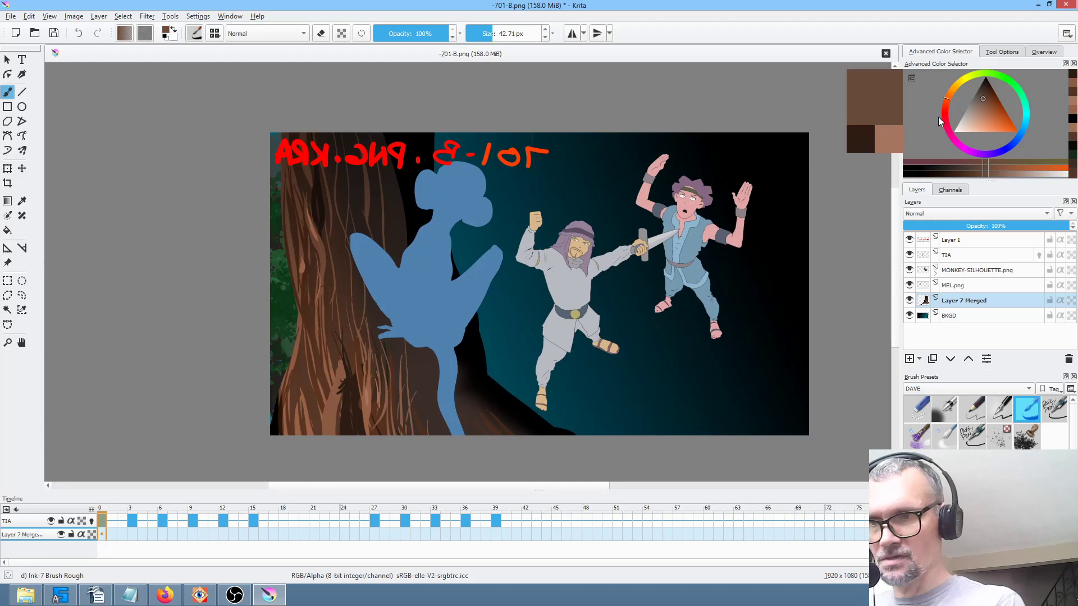
Paint lighter brown highlights along the root ridge at the trunk's base and restore the unmirrored view.
drag(342, 393, 336, 420)
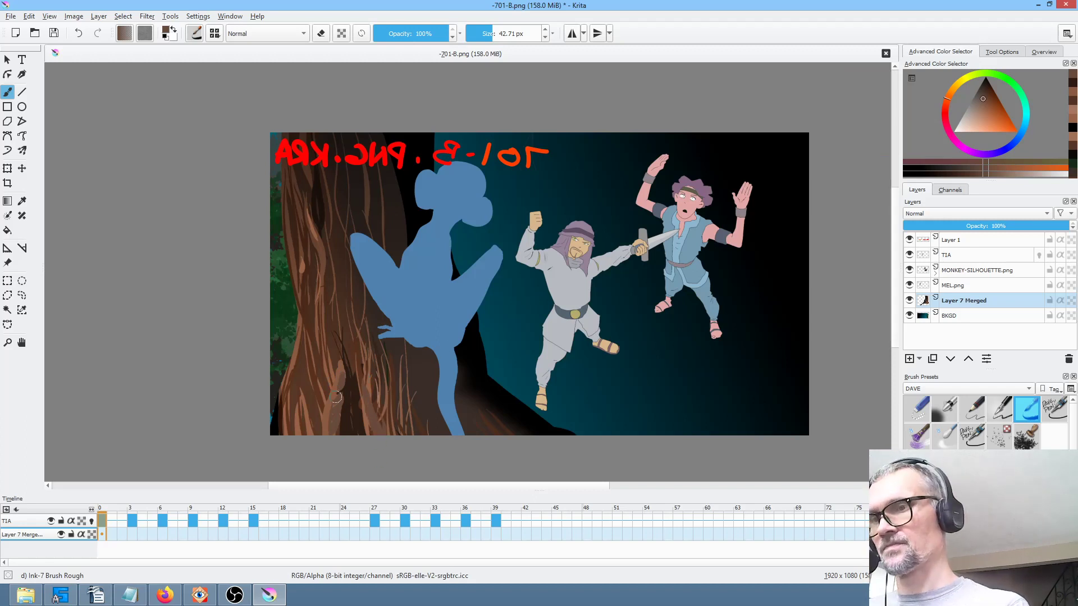
click(976, 112)
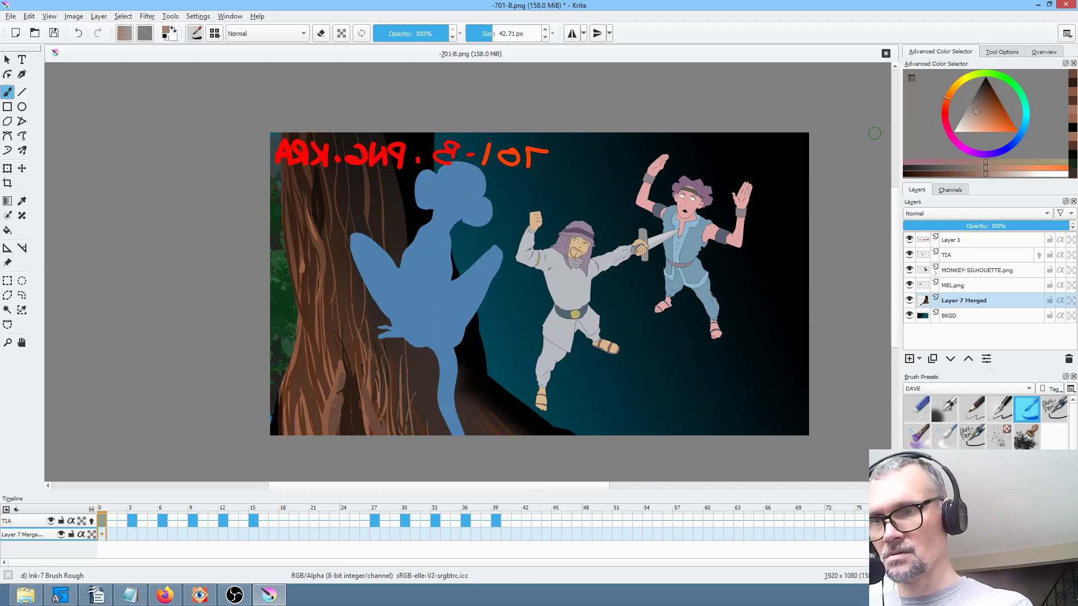
drag(342, 397, 336, 384)
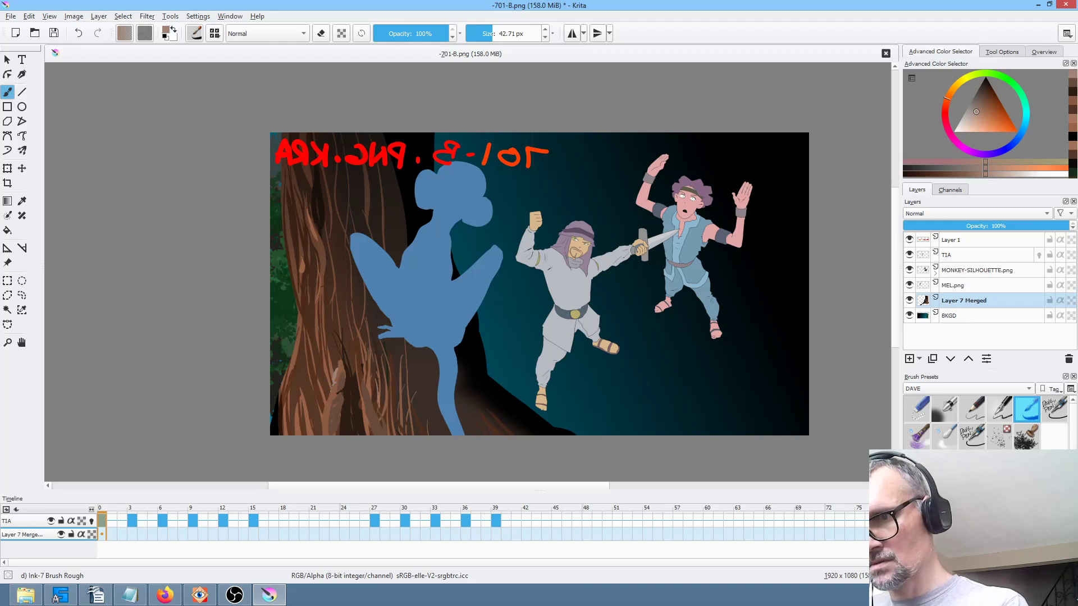
drag(328, 406, 333, 397)
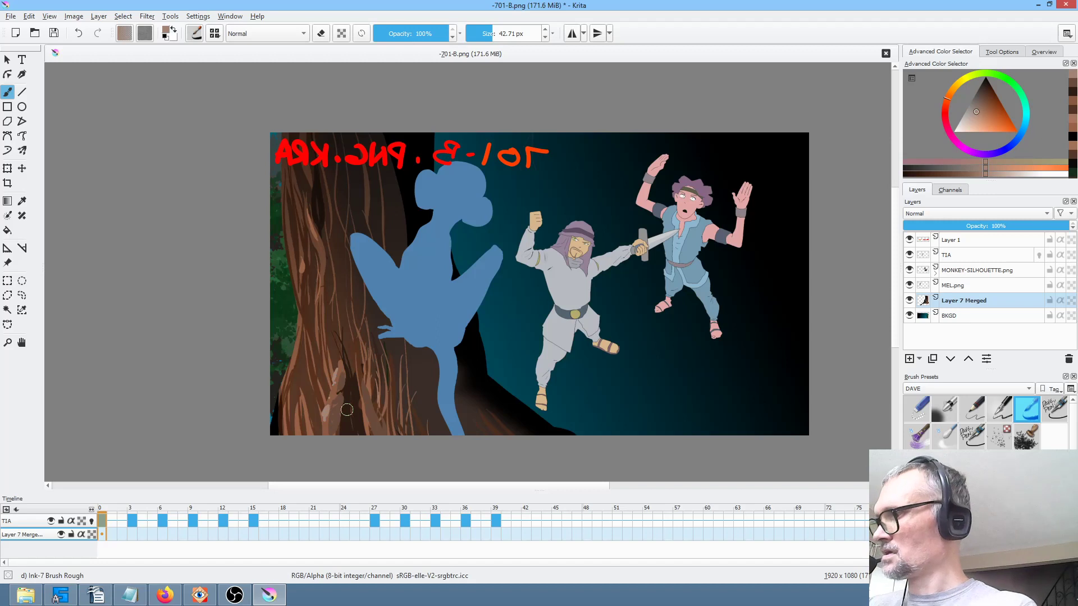
key(m)
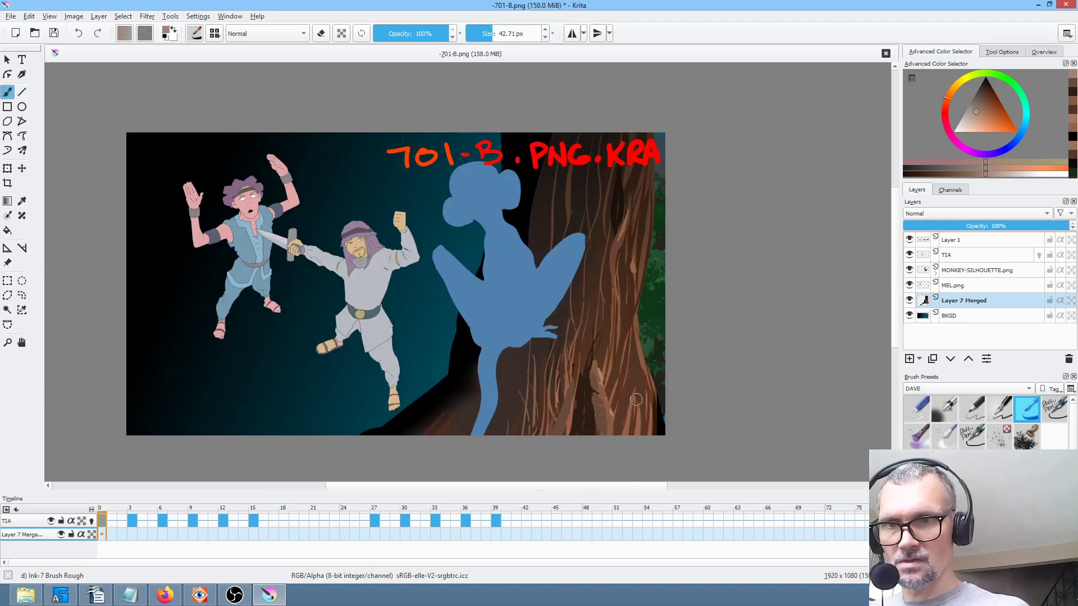
Set the brush opacity to 49% and paint translucent light brown highlights on the roots, undoing unwanted strokes.
key(o)
key(o)
key(o)
key(o)
key(o)
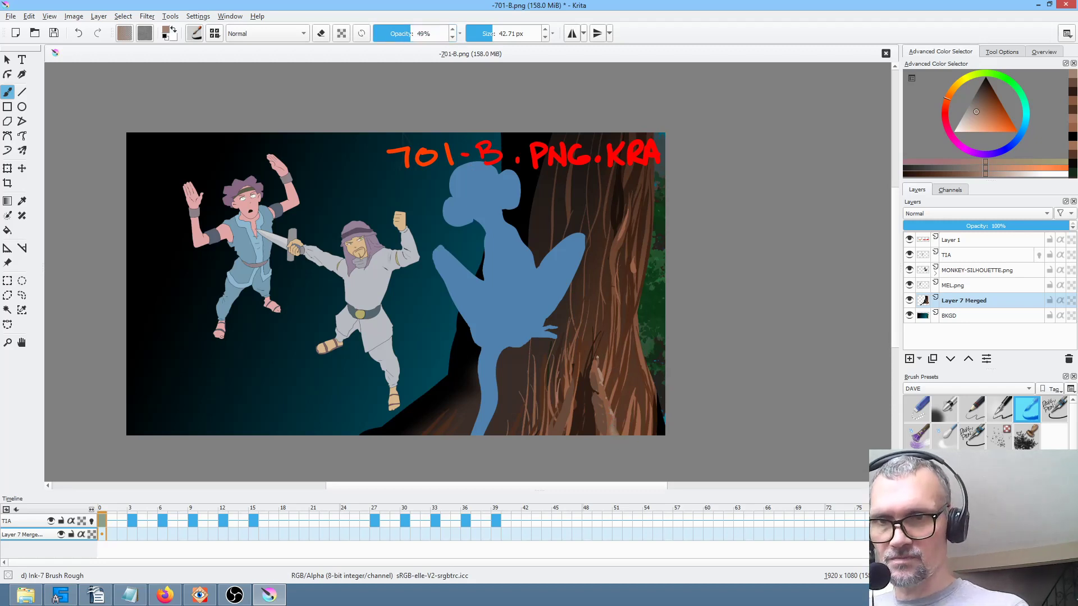
mouse_move(593, 343)
mouse_down()
mouse_move(598, 319)
mouse_move(596, 331)
mouse_up()
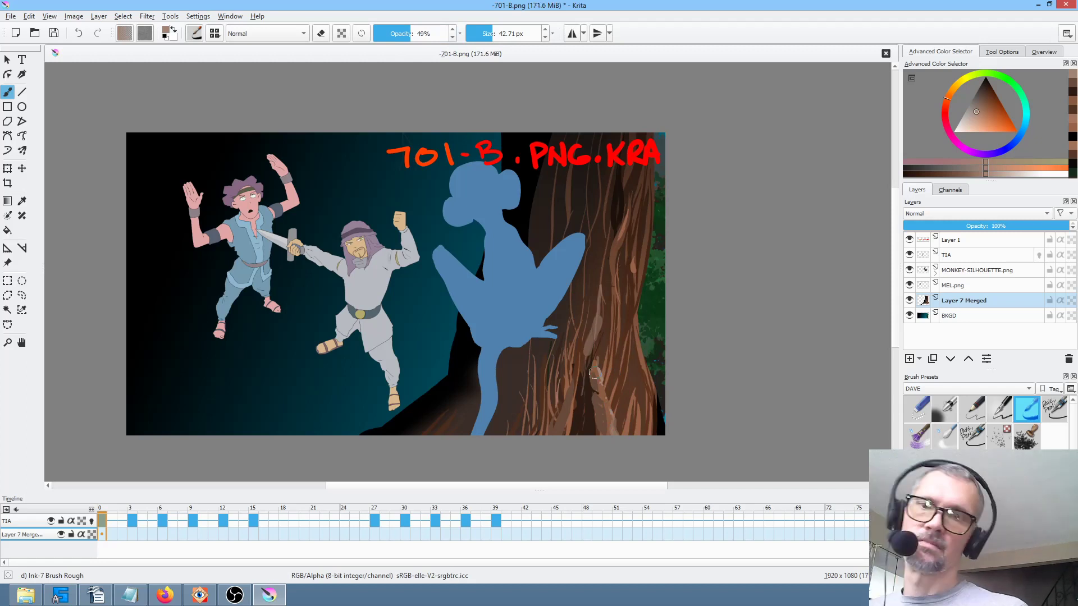
key(ctrl+z)
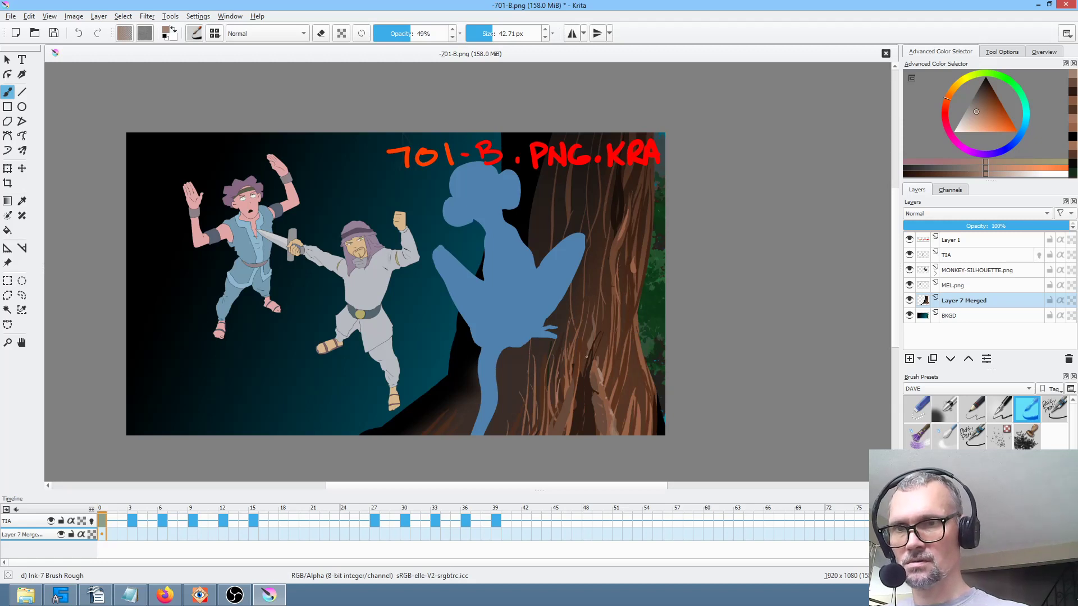
drag(569, 419, 572, 390)
key(ctrl+z)
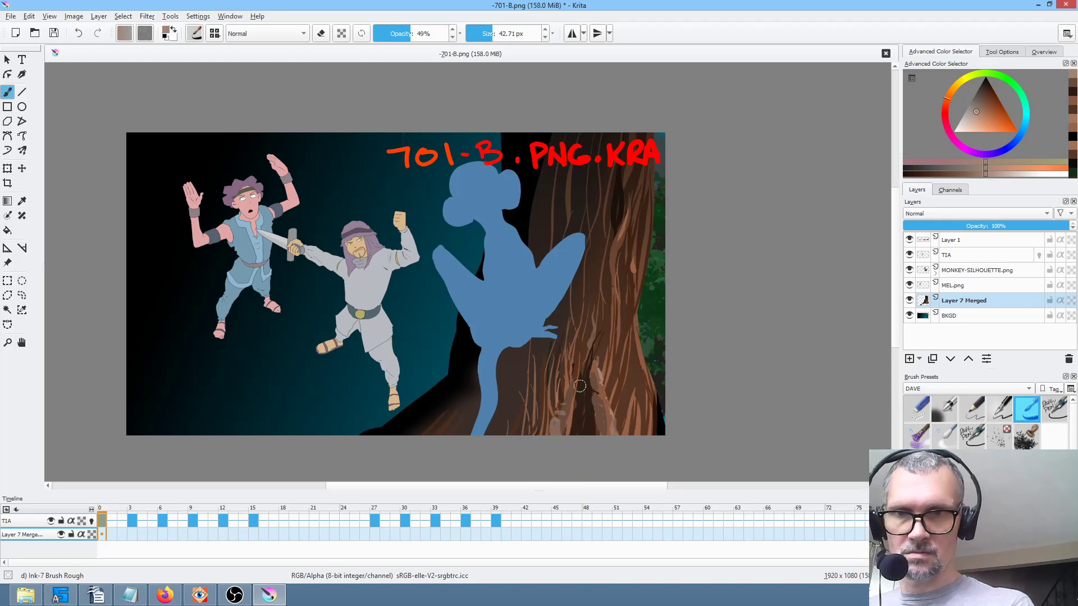
drag(628, 382, 622, 403)
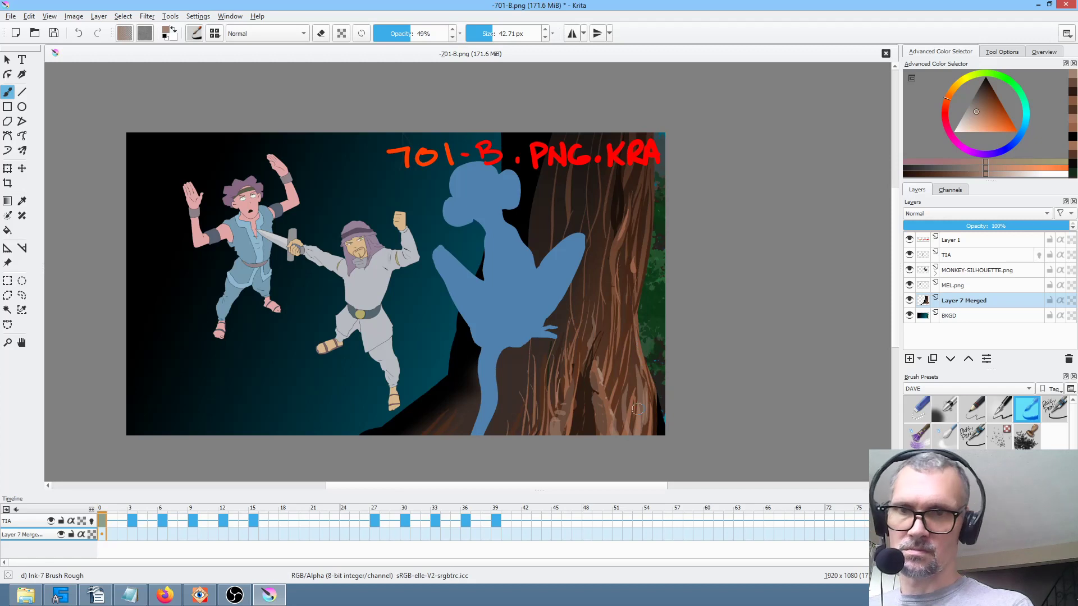
Enlarge the brush to 60.50 px and paint broader light brown highlights over the trunk's lower ridges.
mouse_move(641, 456)
shift+mouse_down()
mouse_move(652, 457)
mouse_move(640, 411)
mouse_move(631, 444)
mouse_move(633, 370)
mouse_move(622, 354)
mouse_move(617, 365)
mouse_move(624, 277)
shift+mouse_up()
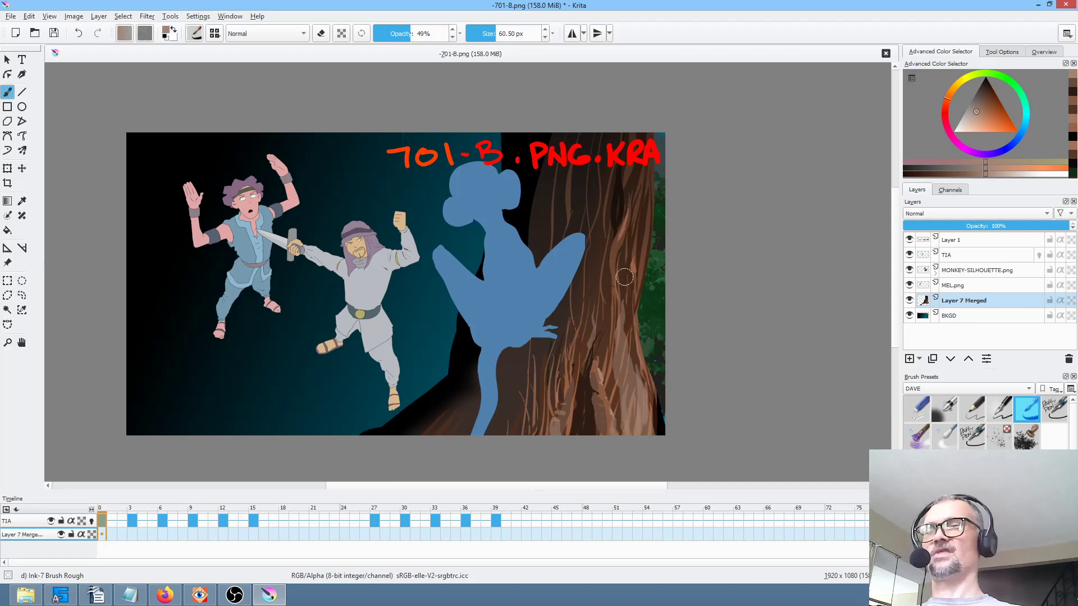
drag(605, 375, 619, 439)
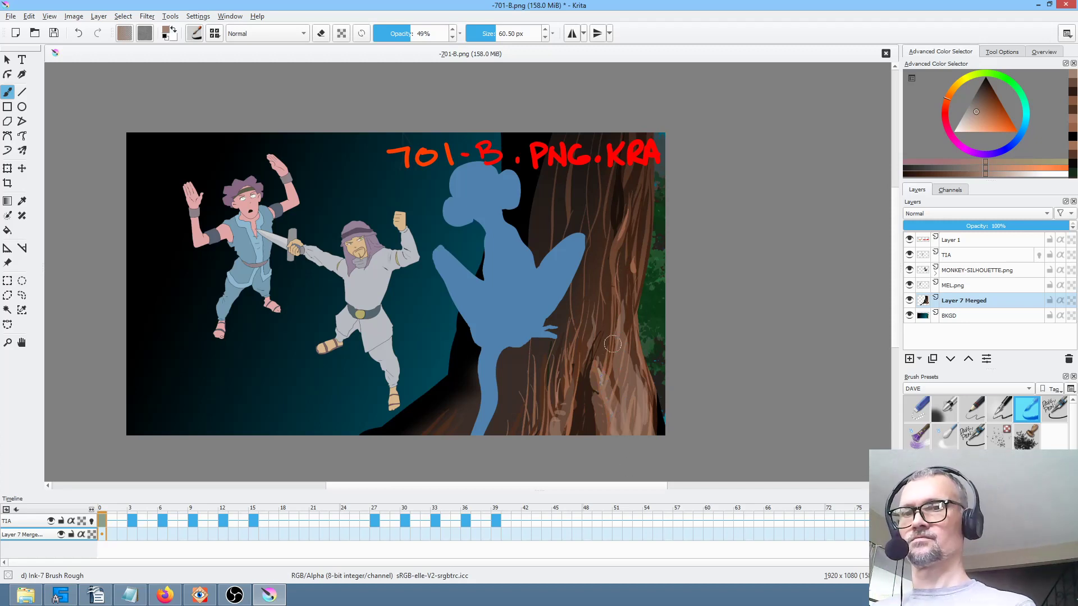
mouse_move(575, 450)
mouse_down()
mouse_move(564, 413)
mouse_move(587, 324)
mouse_up()
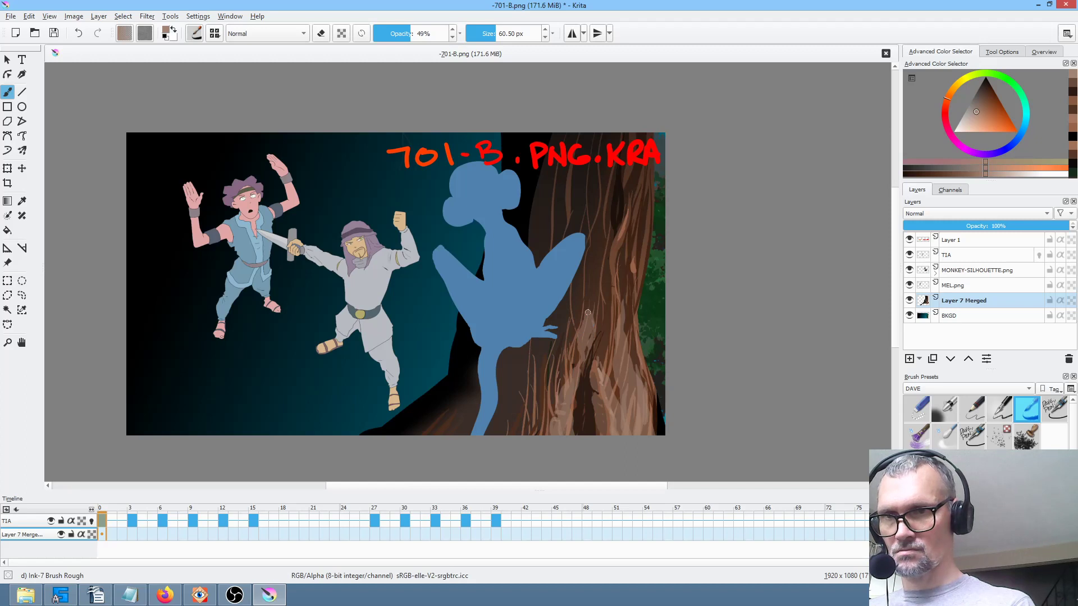
Set the brush opacity to 24% and glaze soft light brown highlights over the upper and middle trunk.
click(391, 34)
mouse_move(636, 152)
mouse_down()
mouse_move(616, 250)
mouse_move(632, 359)
mouse_up()
mouse_move(596, 138)
mouse_down()
mouse_move(585, 186)
mouse_move(598, 227)
mouse_move(575, 144)
mouse_move(574, 191)
mouse_move(597, 223)
mouse_move(582, 250)
mouse_move(574, 202)
mouse_up()
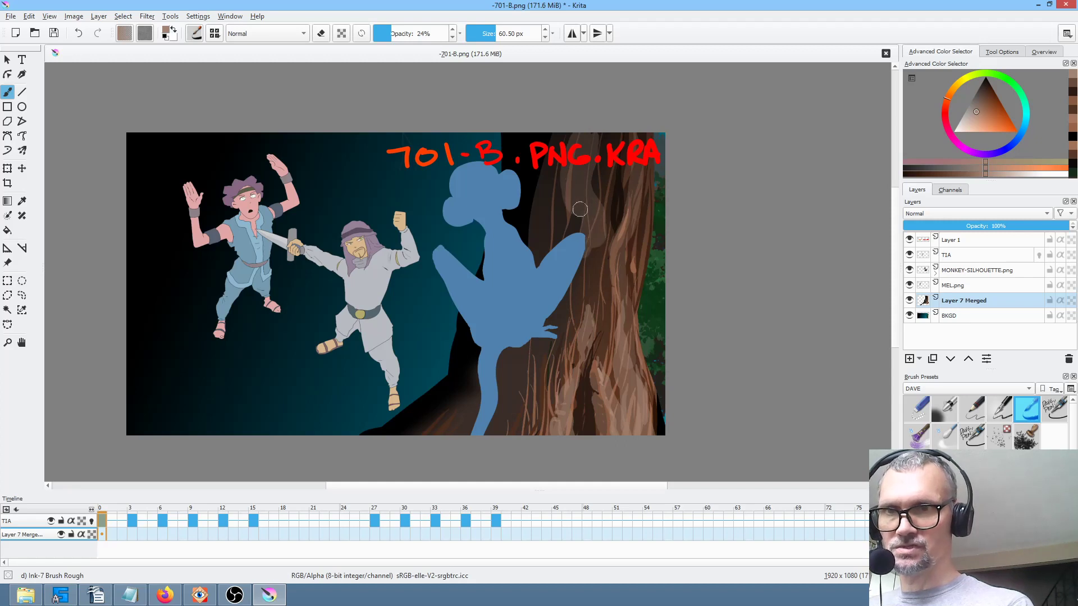
mouse_move(584, 256)
mouse_down()
mouse_move(581, 292)
mouse_move(596, 251)
mouse_move(595, 308)
mouse_move(594, 285)
mouse_move(576, 341)
mouse_up()
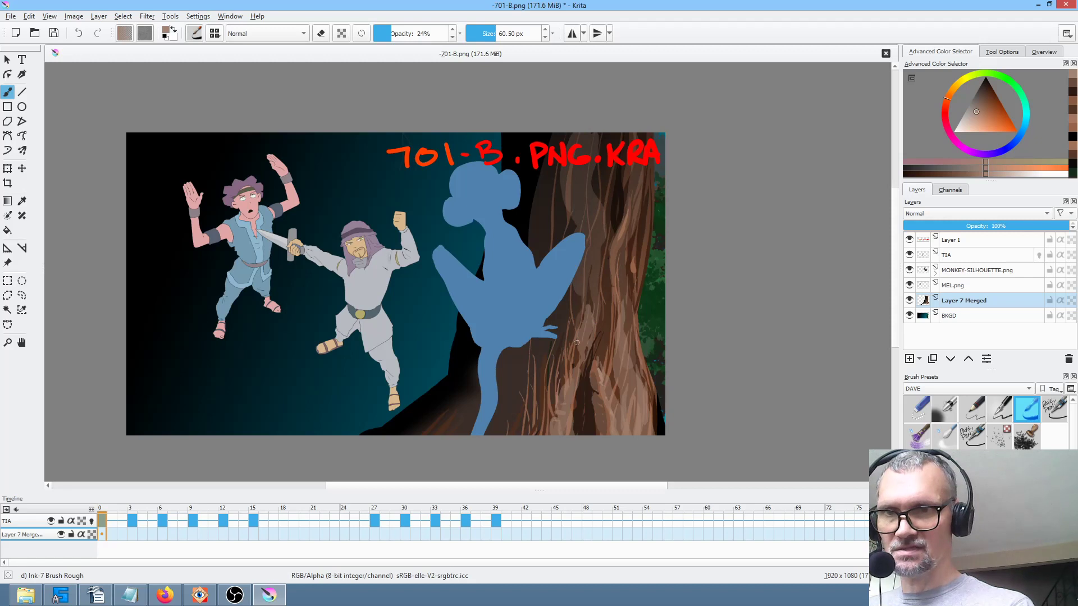
mouse_move(582, 278)
mouse_down()
mouse_move(564, 353)
mouse_move(565, 331)
mouse_up()
mouse_move(583, 279)
mouse_down()
mouse_move(608, 355)
mouse_move(605, 266)
mouse_move(622, 270)
mouse_move(640, 408)
mouse_move(624, 326)
mouse_move(640, 192)
mouse_up()
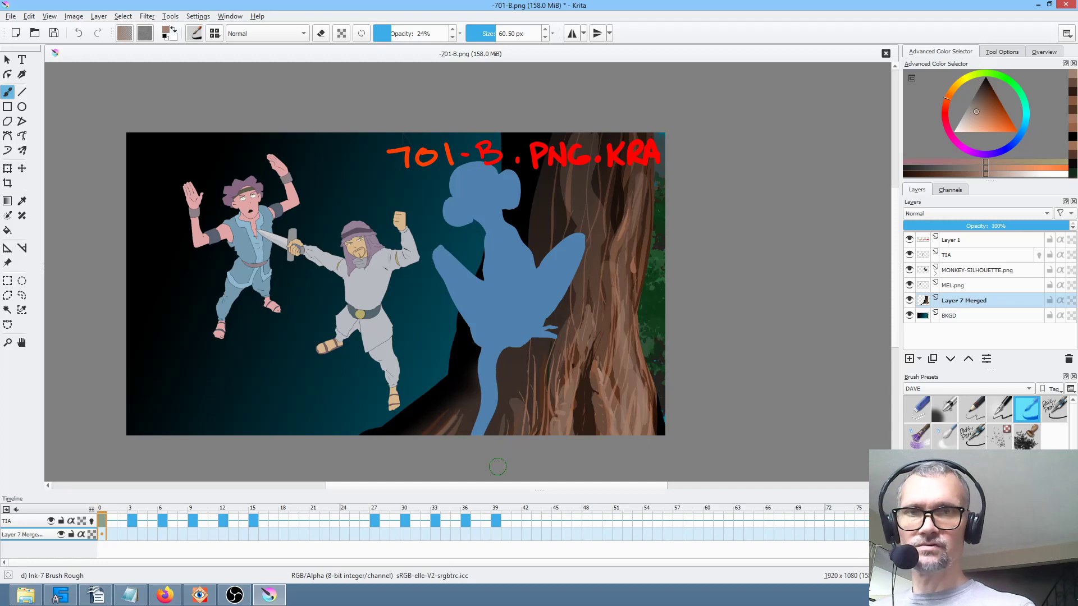
Shade the trunk's darker areas with black at 19% opacity and an 82.62 px brush, undoing the last stroke.
drag(983, 99, 985, 78)
drag(404, 33, 387, 34)
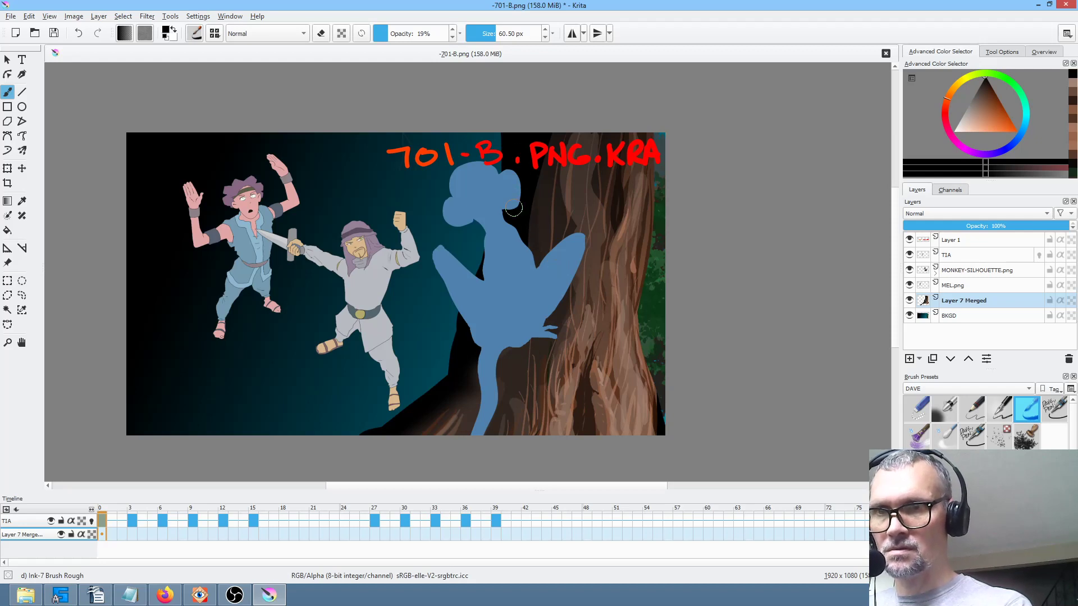
key(bracketright)
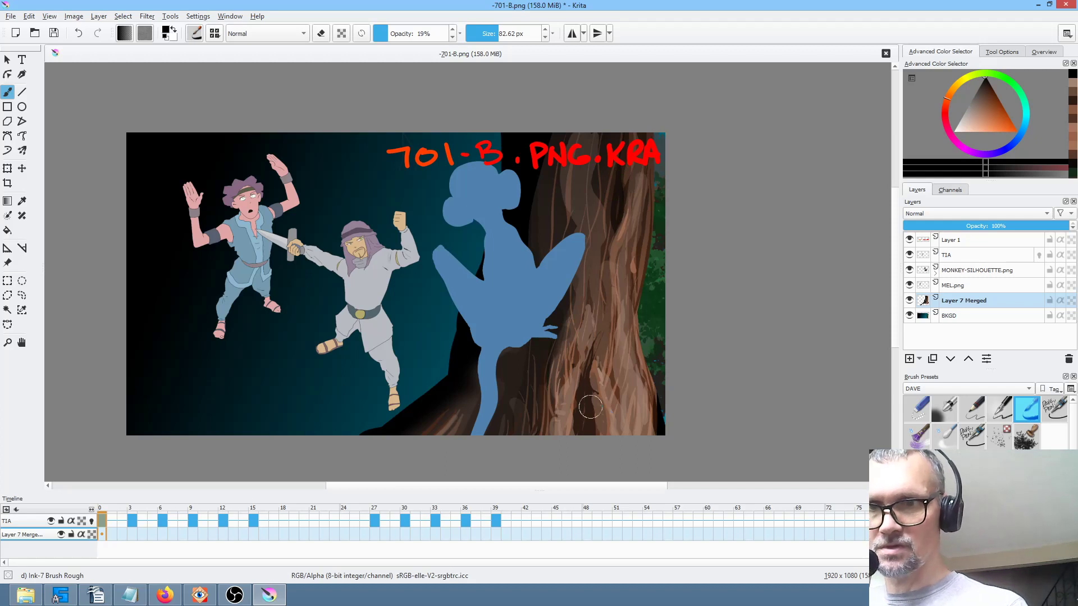
mouse_move(596, 400)
mouse_down()
mouse_move(600, 429)
mouse_move(621, 427)
mouse_up()
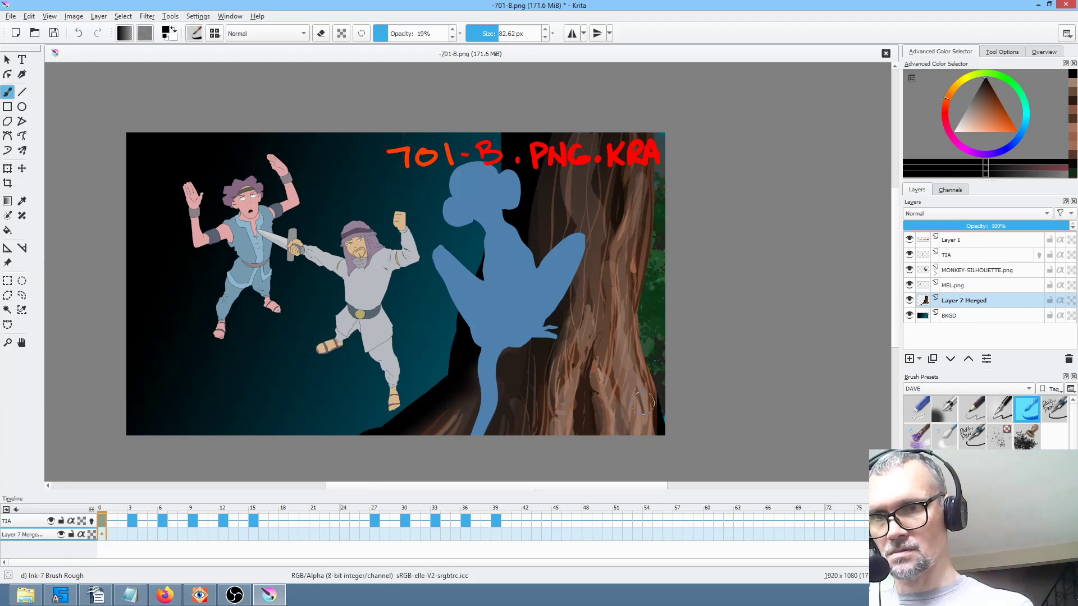
key(ctrl+z)
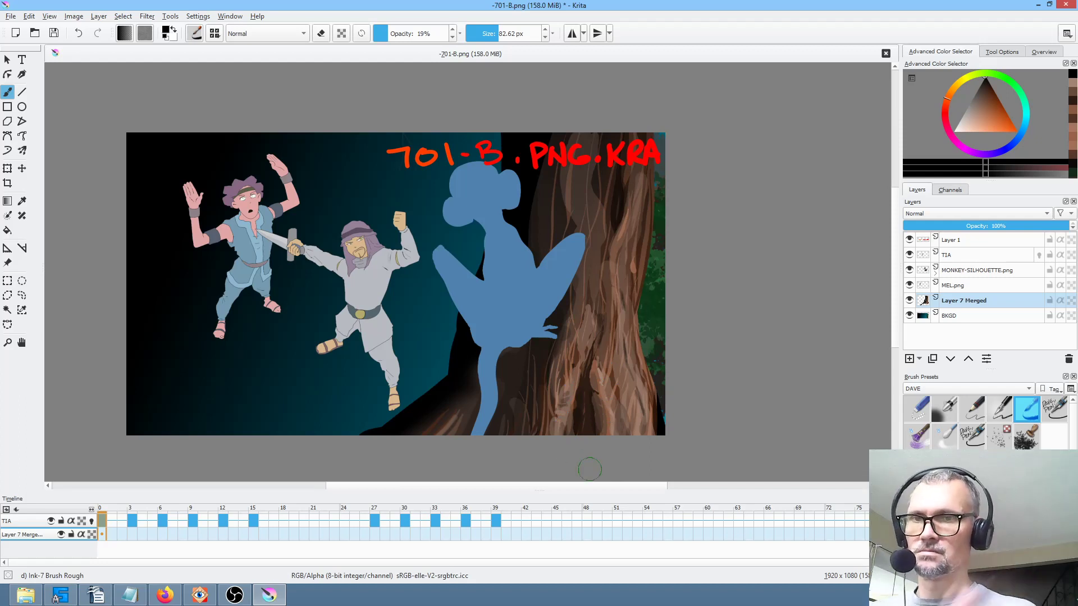
Select the BKGD layer and save the image.
click(974, 315)
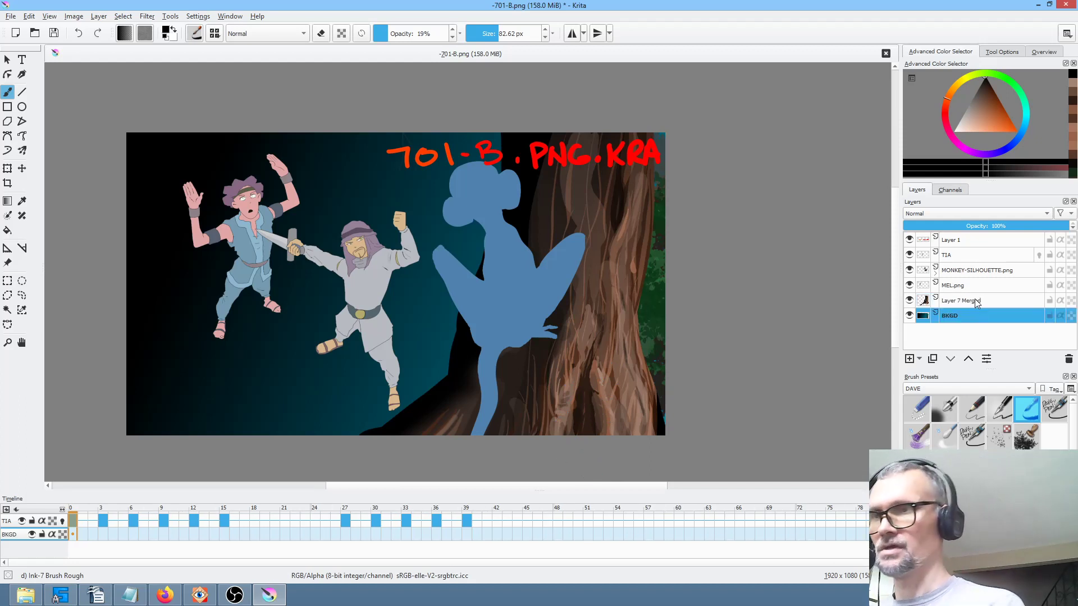
click(54, 33)
click(685, 457)
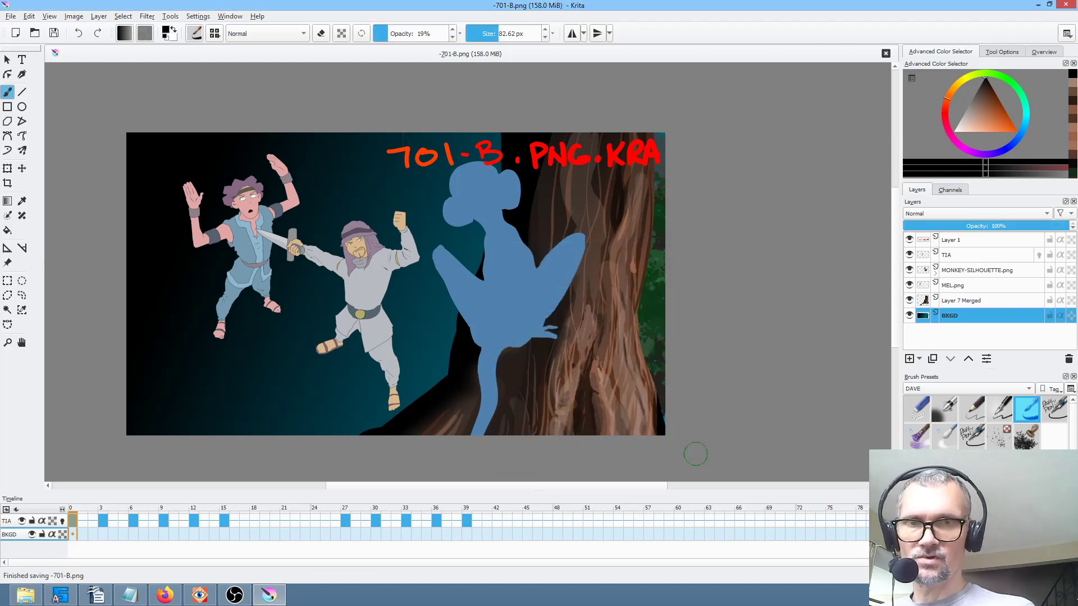
Add a new layer directly above BKGD, show it in isolation, and fill it with solid medium brown.
click(909, 358)
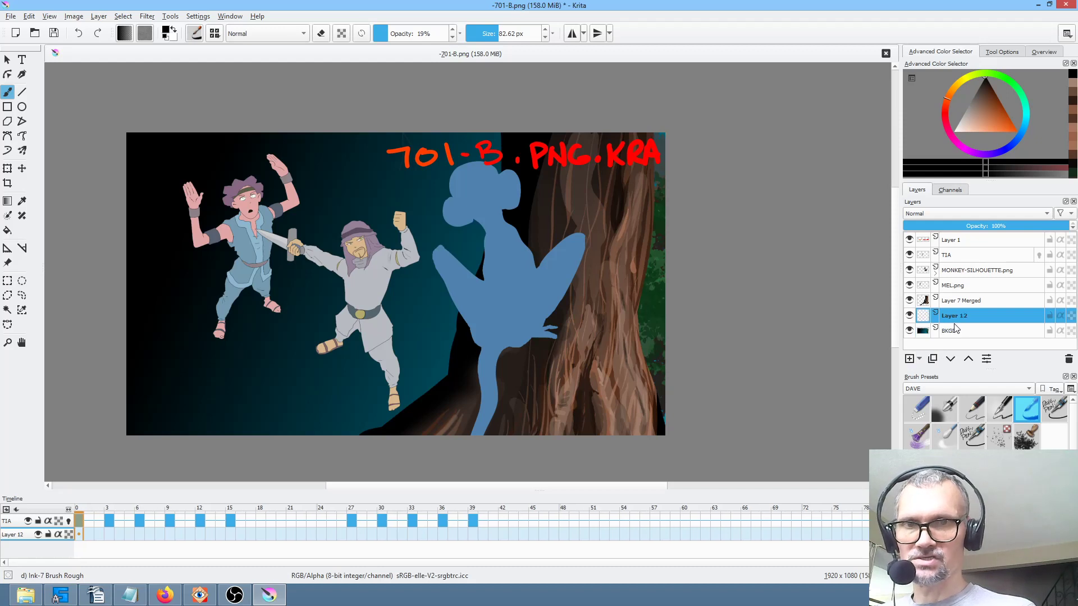
shift+click(908, 317)
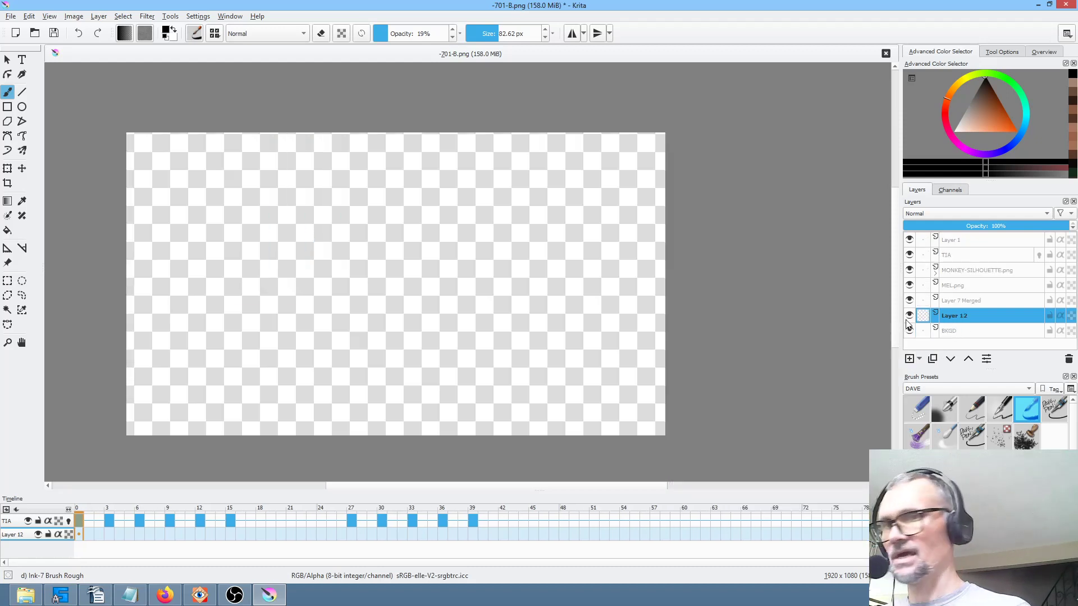
click(983, 107)
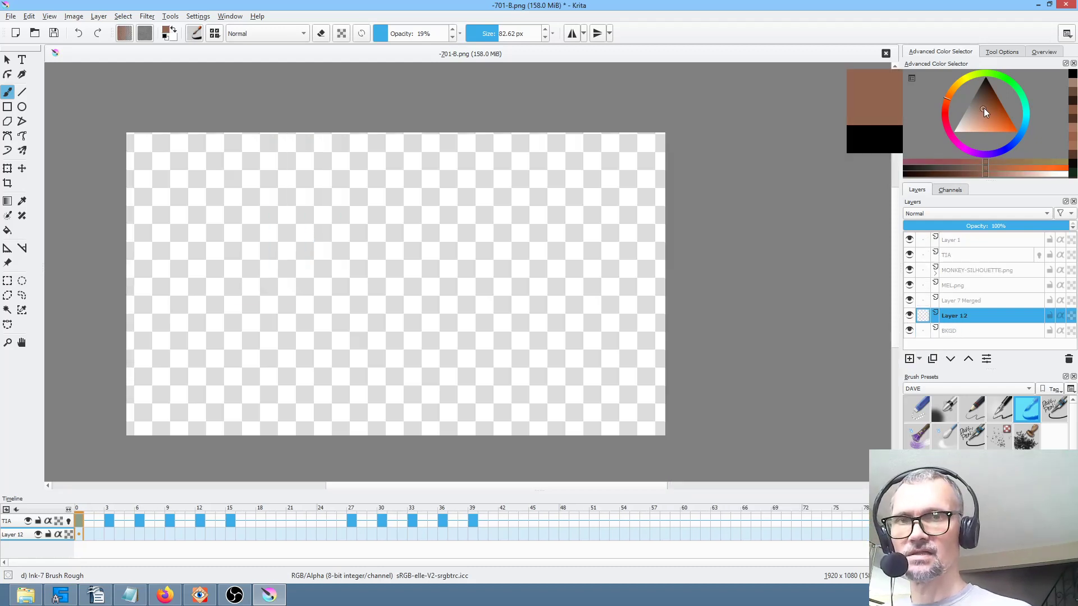
key(f)
click(444, 258)
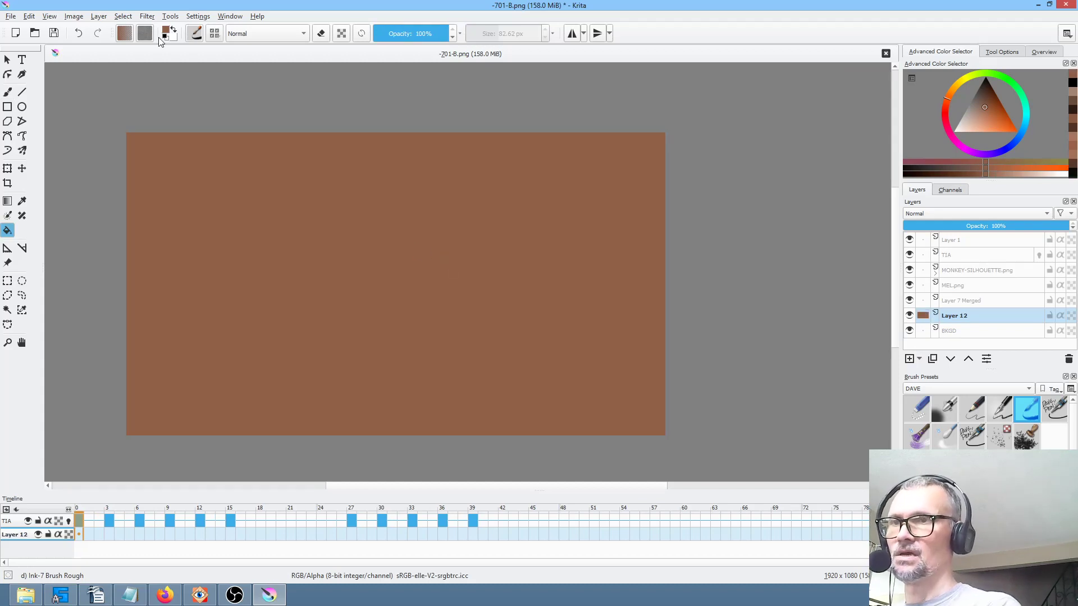
Apply a Noise filter with level 50 and opacity 99 to the brown layer, and save the image as PNG and Krita file.
click(148, 18)
mouse_move(179, 145)
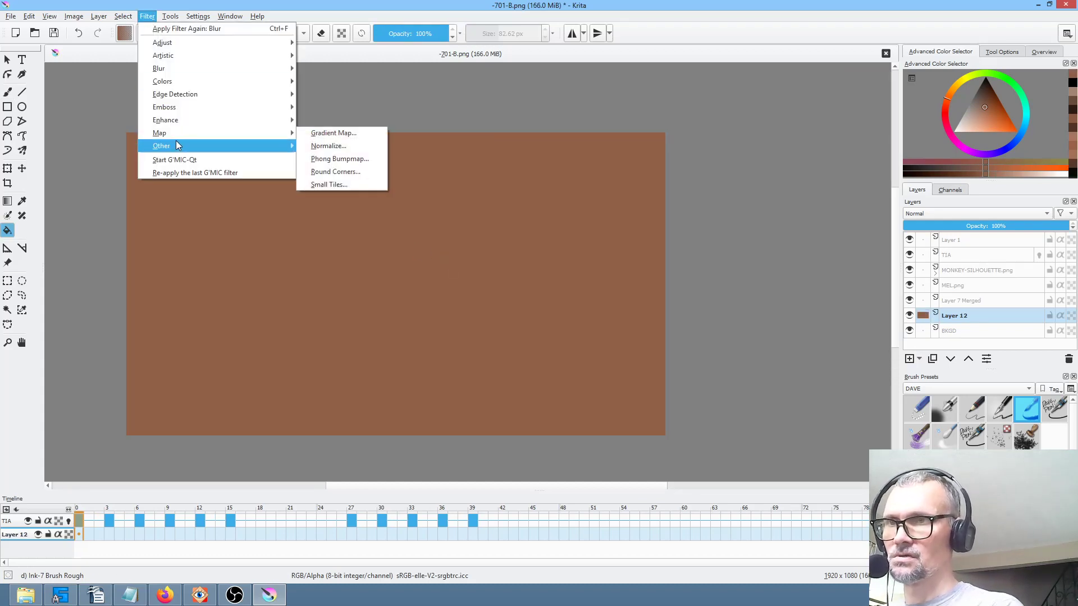
click(371, 146)
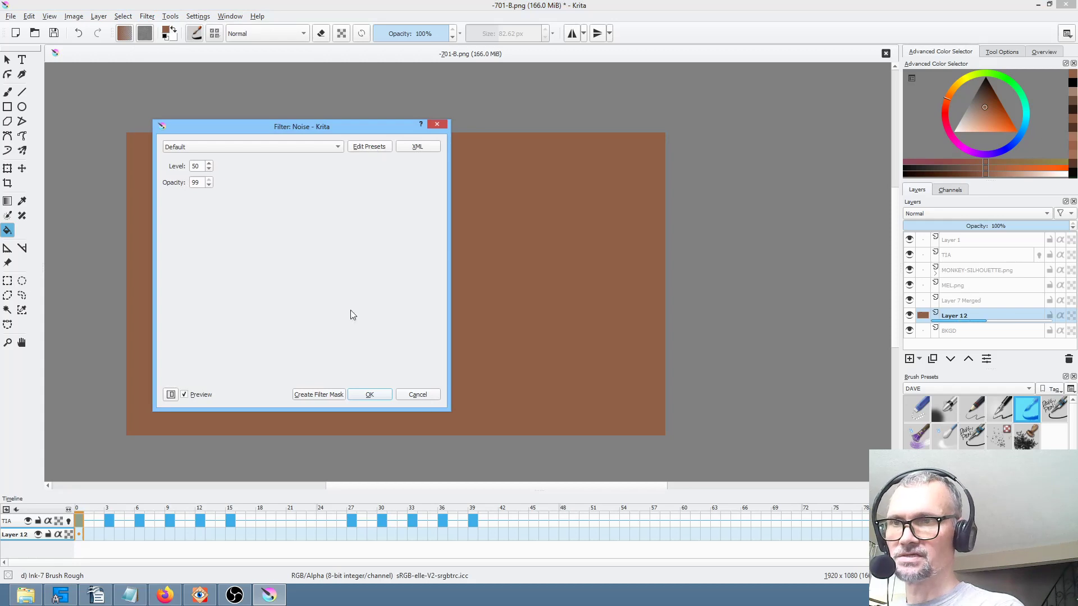
click(382, 397)
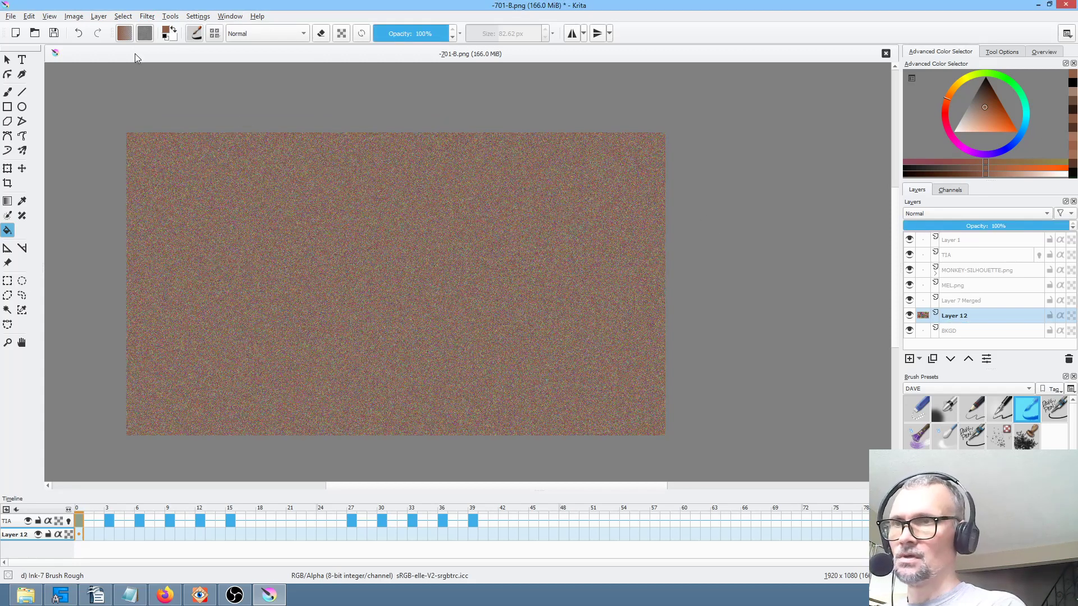
click(54, 33)
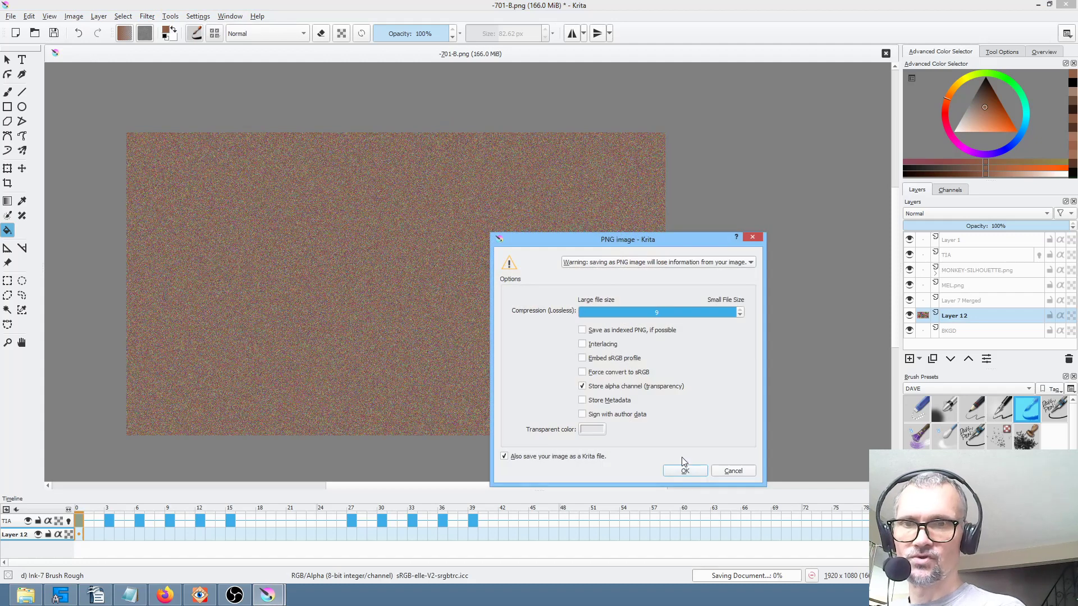
click(685, 471)
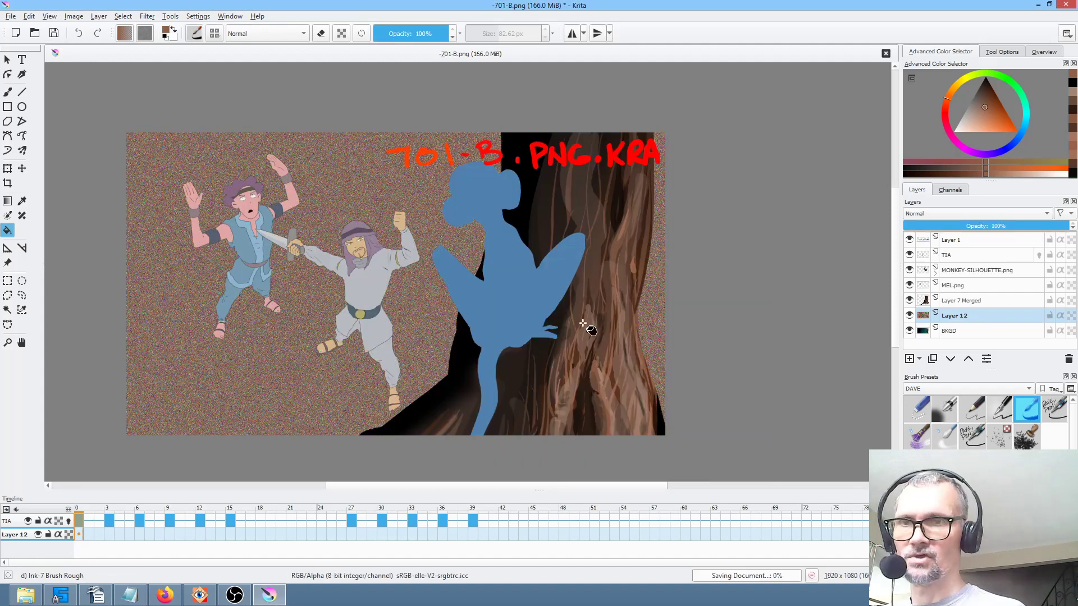
Set the noise layer's blending mode to Overlay at 100% opacity and duplicate the layer.
drag(1054, 227, 1013, 227)
click(980, 213)
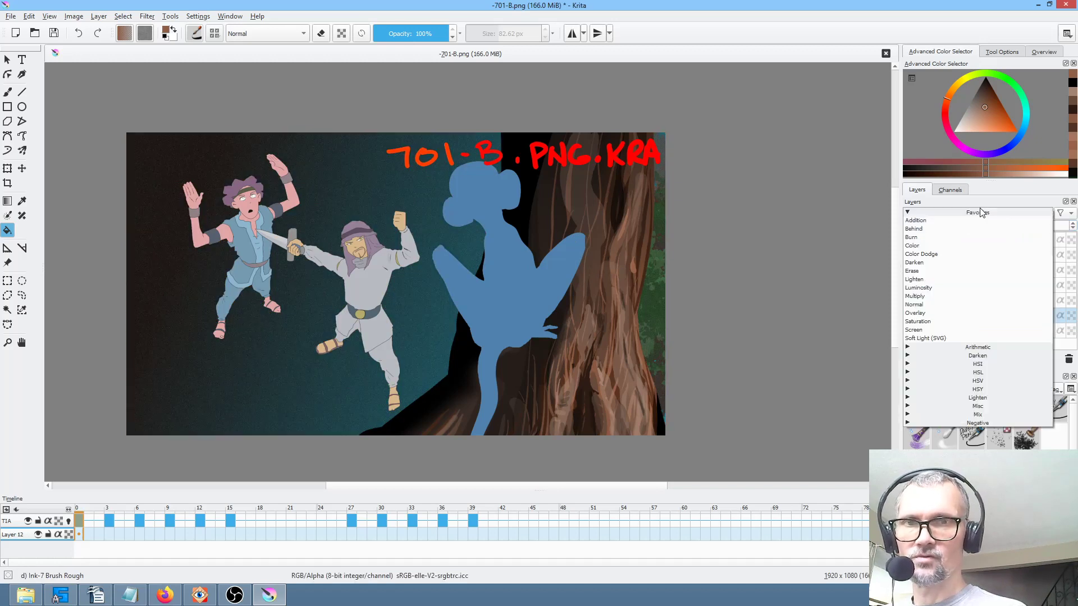
click(978, 314)
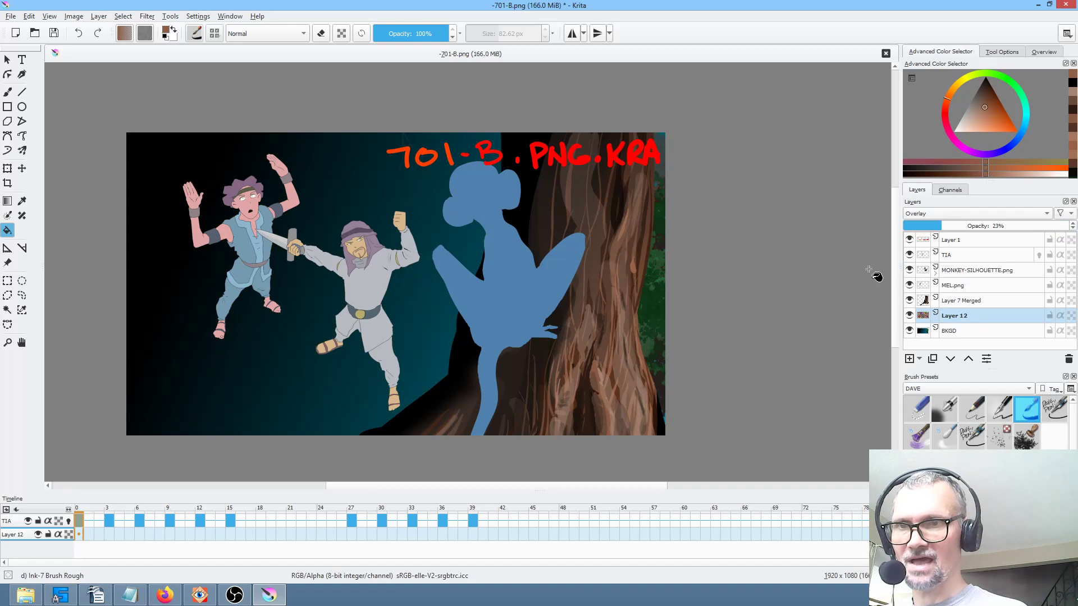
drag(951, 229, 1073, 227)
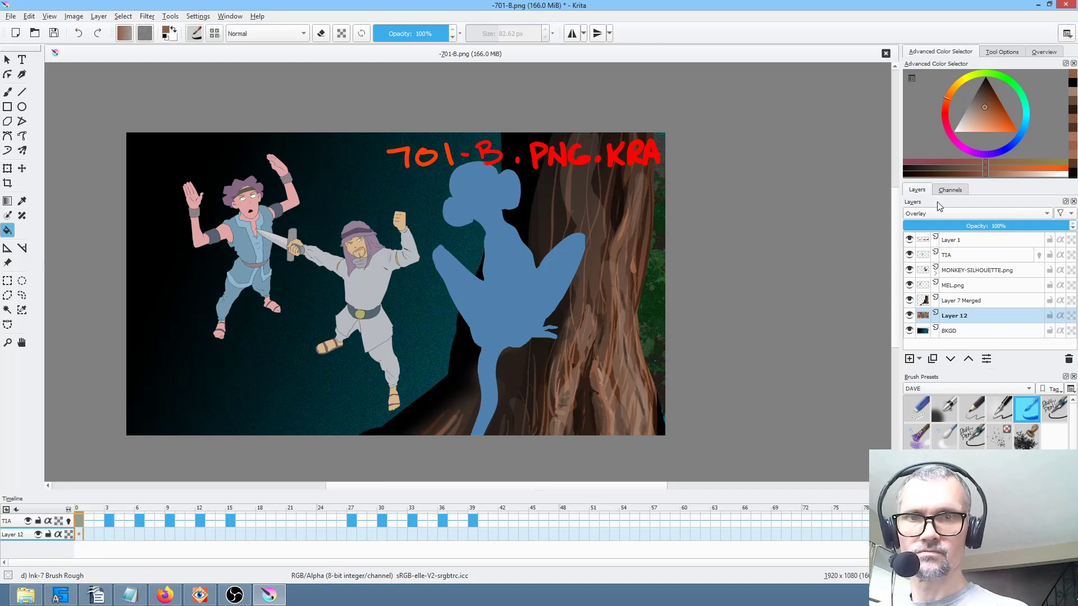
click(932, 361)
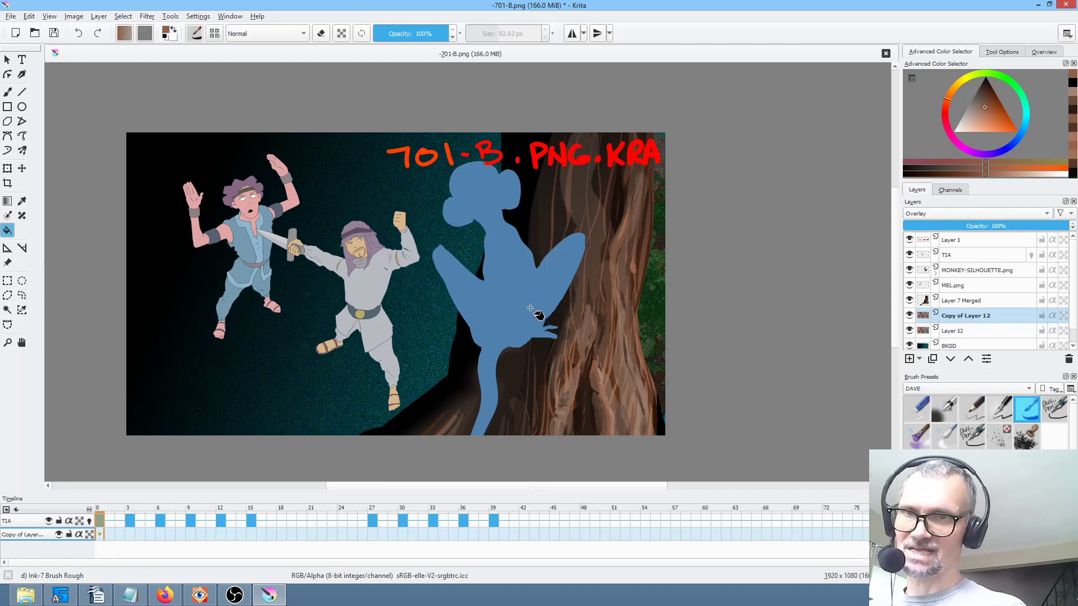
scroll(511, 292, up, 3)
scroll(513, 295, down, 3)
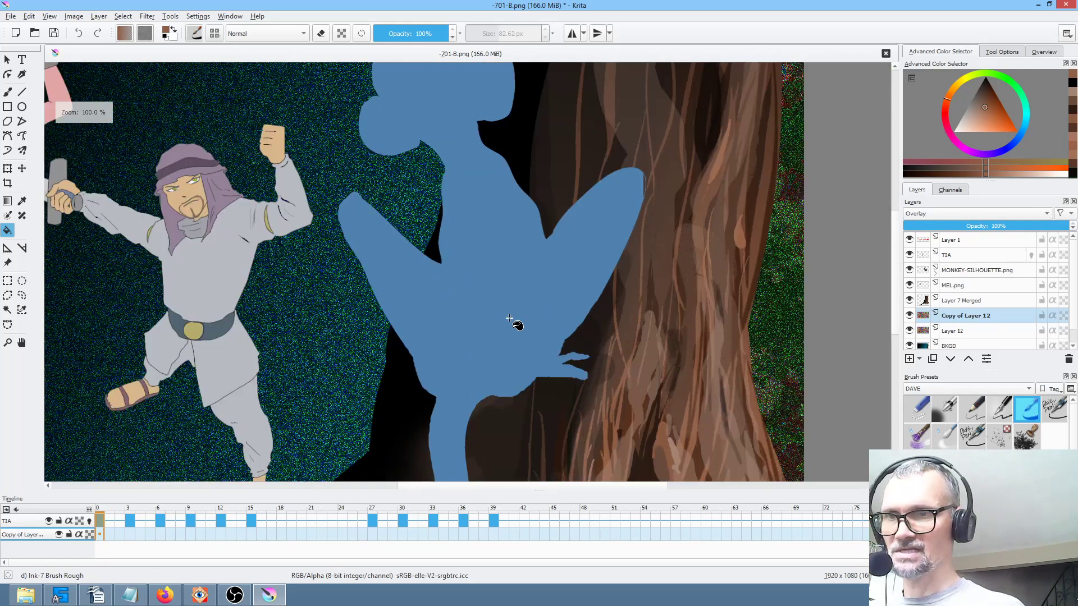
drag(516, 321, 696, 273)
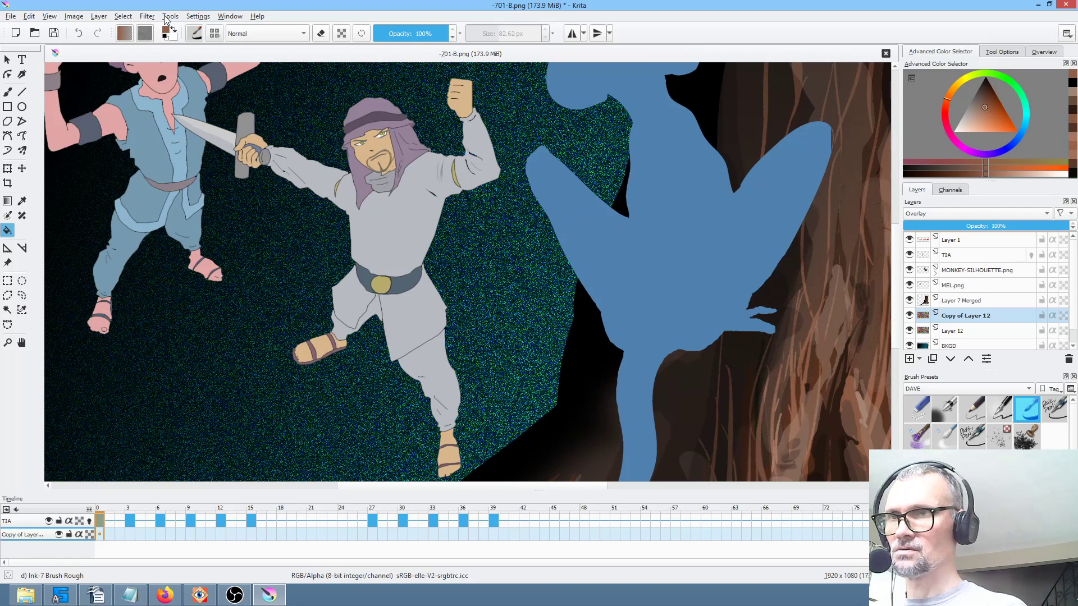
click(147, 16)
mouse_move(203, 49)
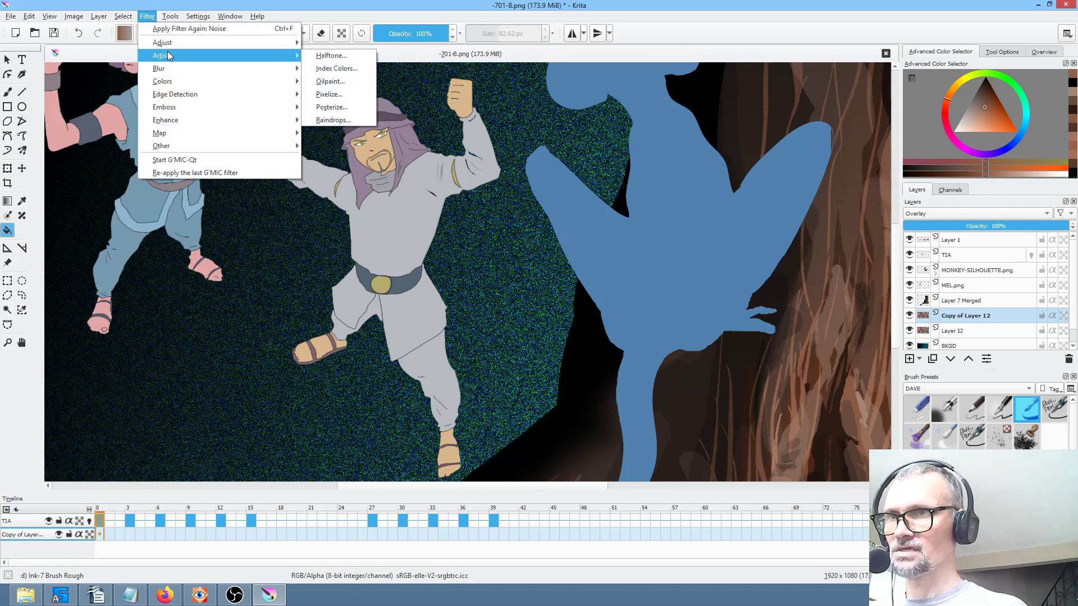
click(403, 133)
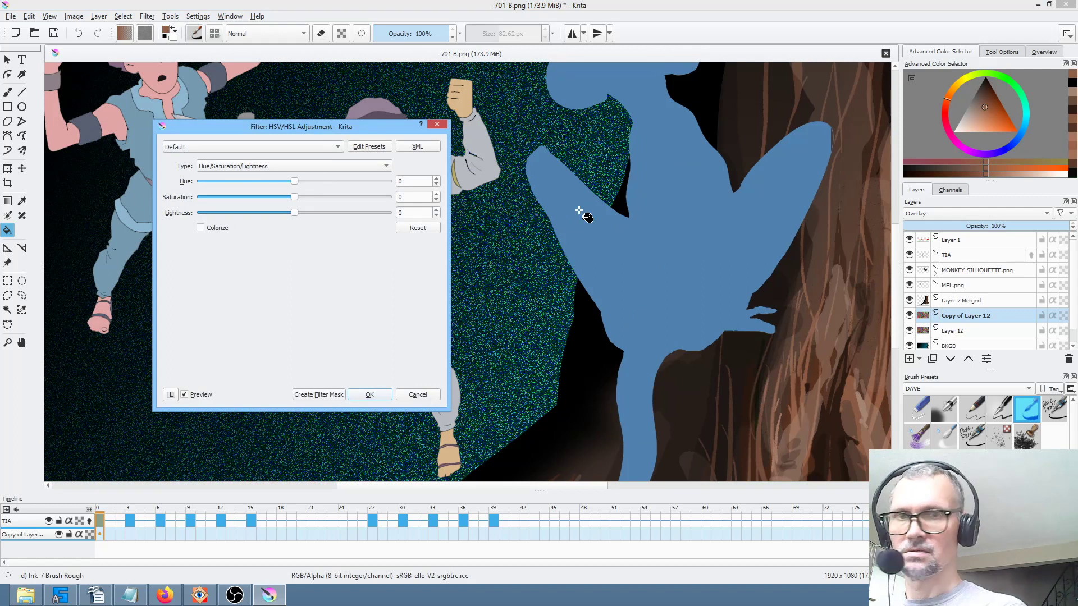
With Layer 12 temporarily hidden, shift the hue of the duplicated noise layer to 149 using HSV Adjustment.
click(909, 331)
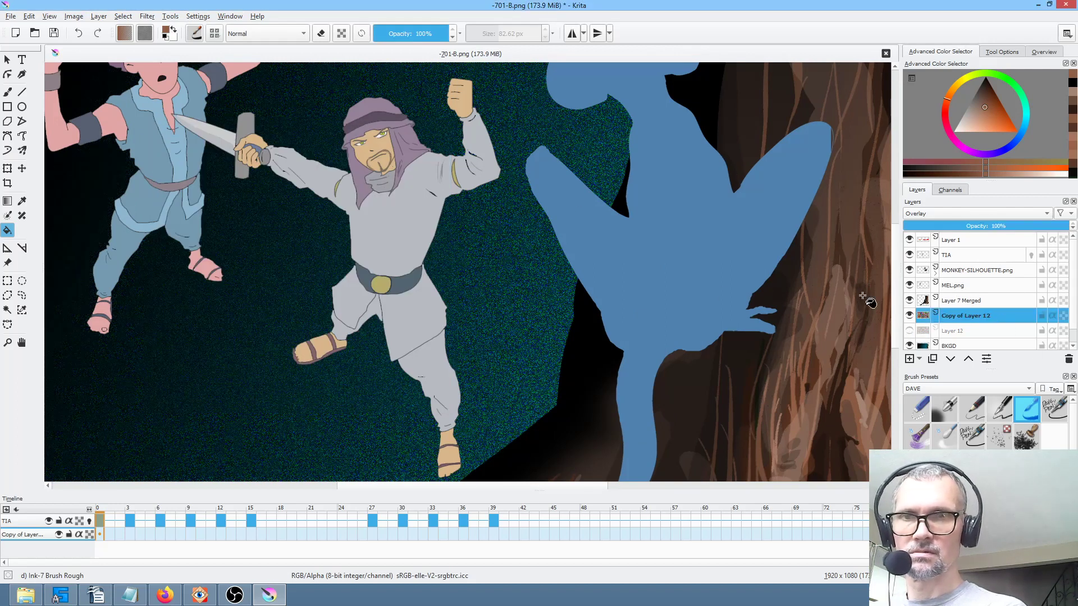
click(147, 16)
mouse_move(162, 44)
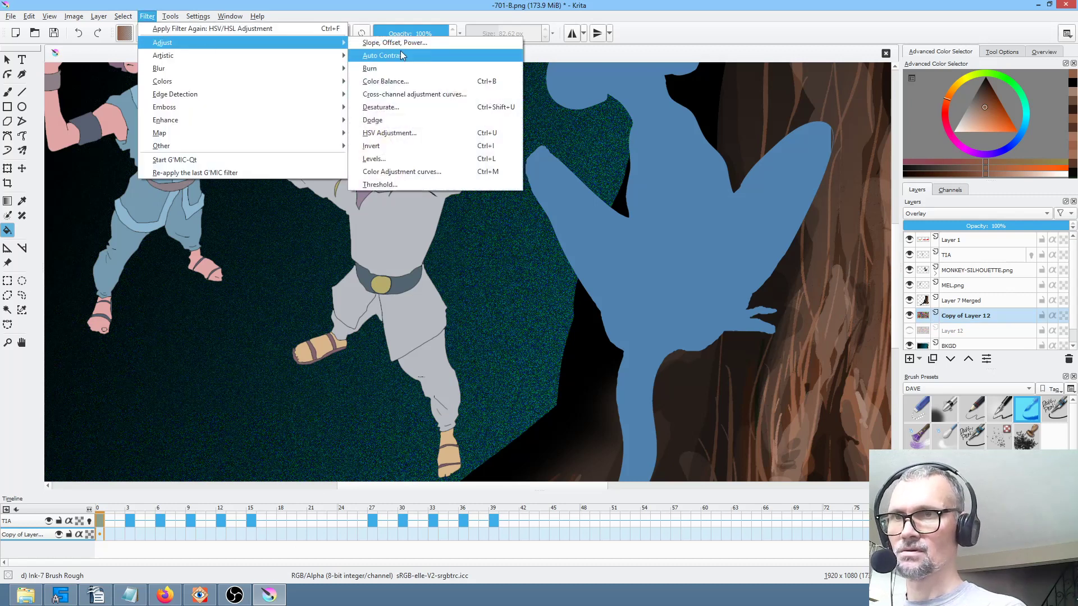
click(419, 129)
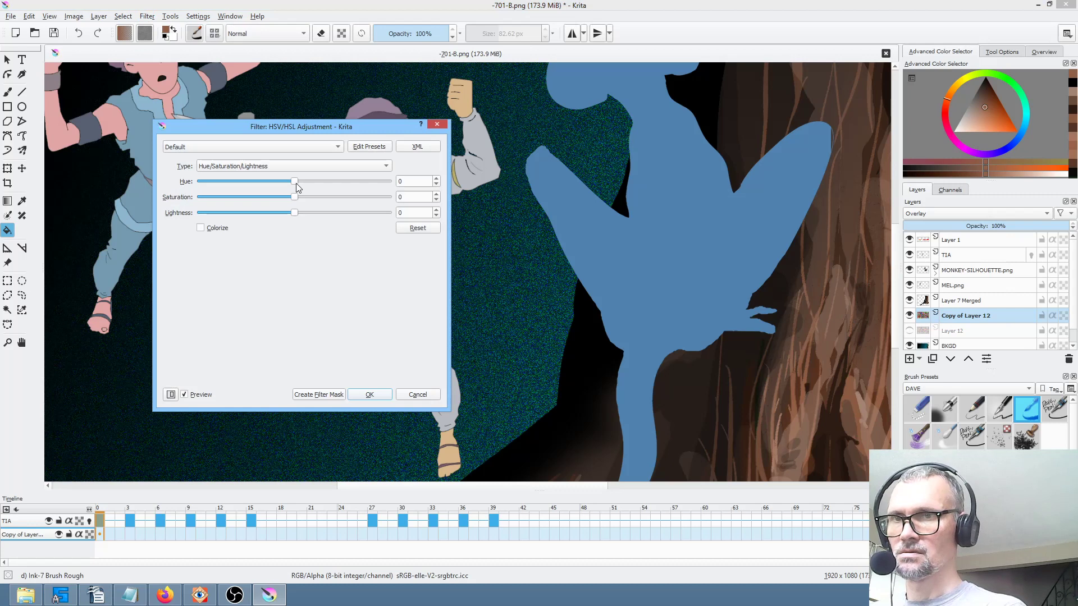
drag(295, 183, 372, 190)
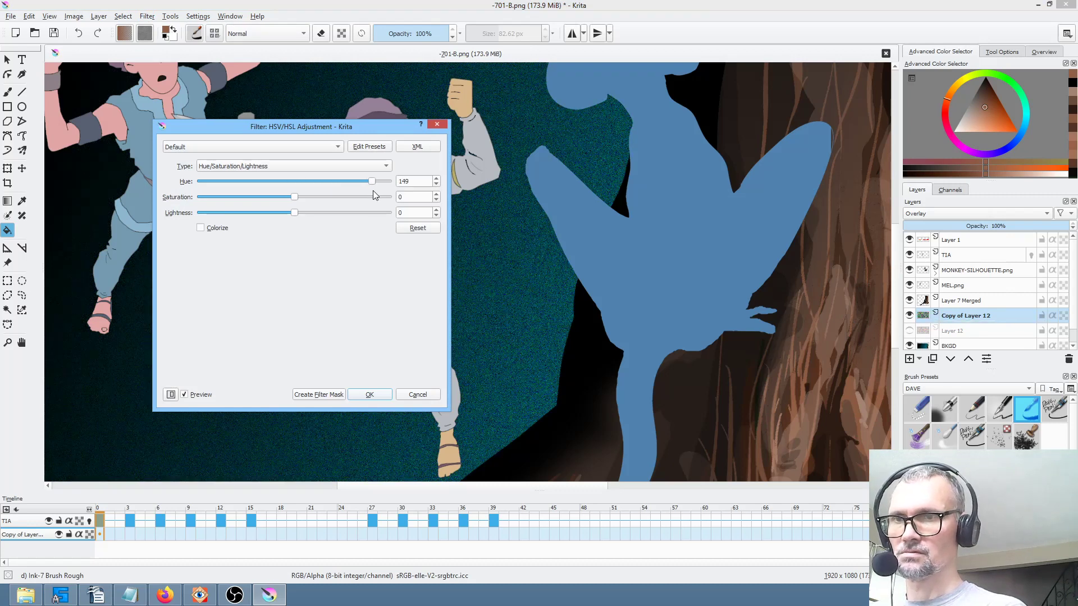
click(370, 394)
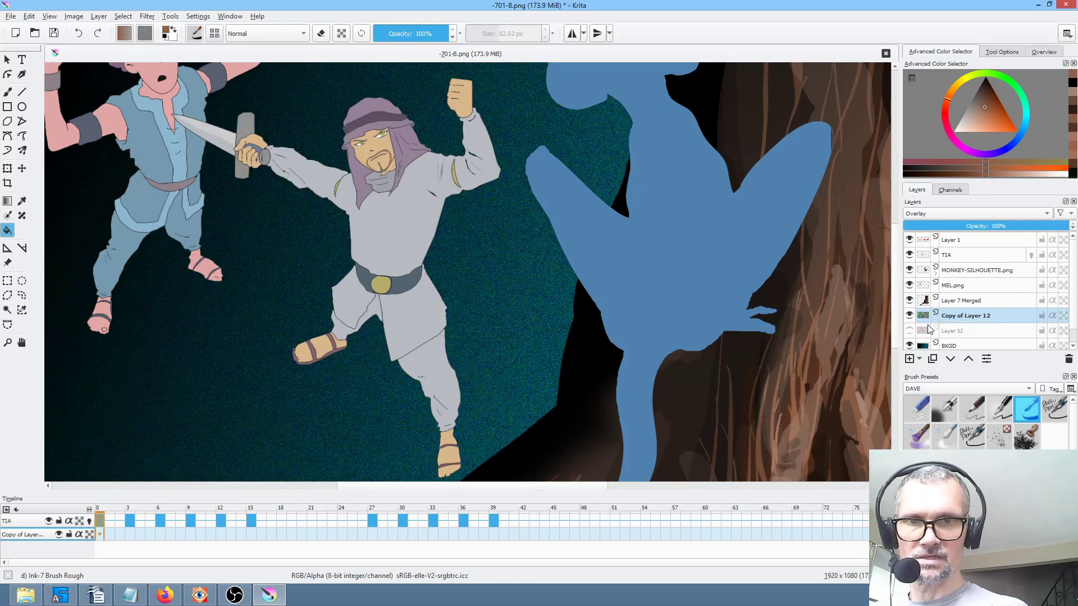
click(909, 331)
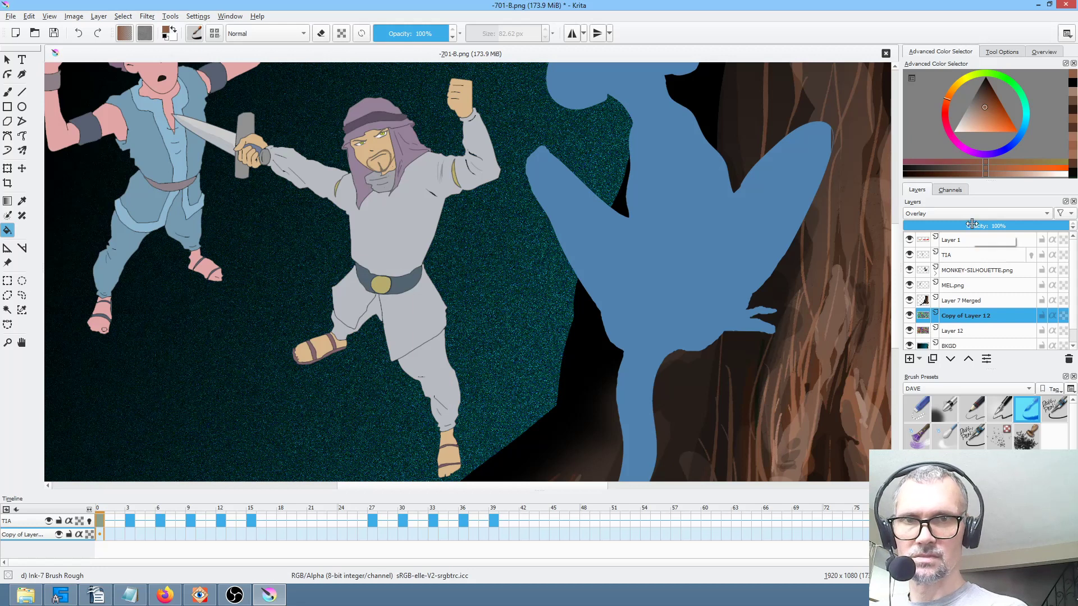
Compare the background with and without the hue-shifted noise copy, and examine that copy in isolation.
click(909, 315)
key(2)
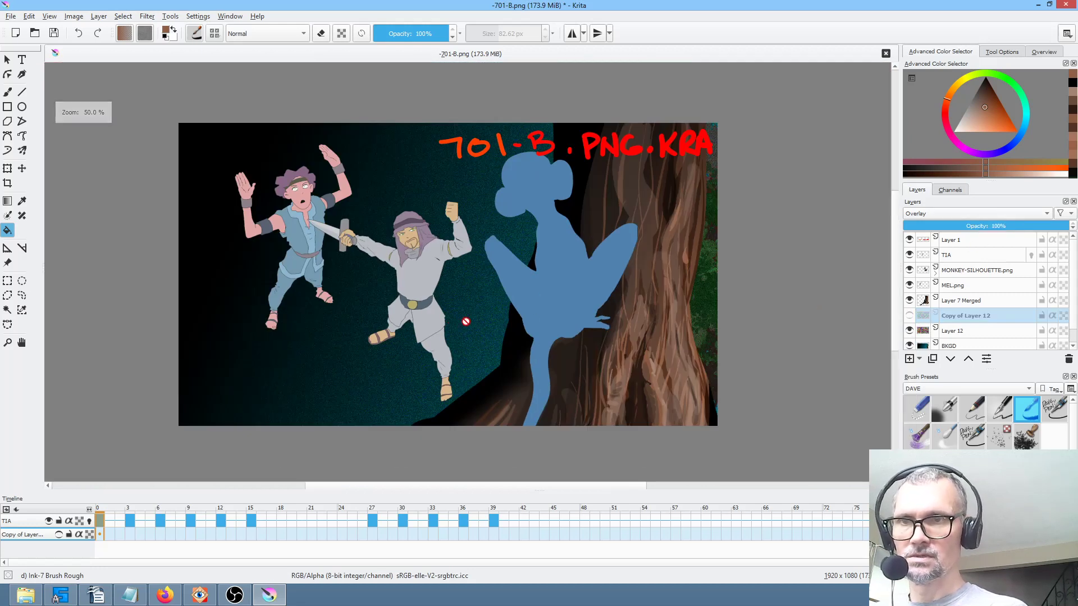
key(1)
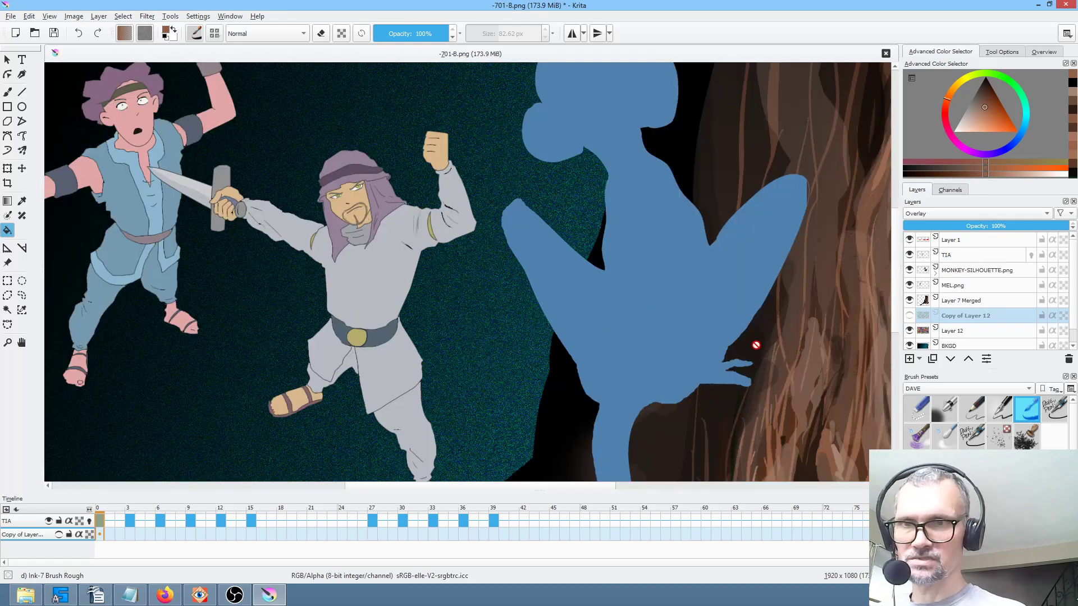
click(910, 315)
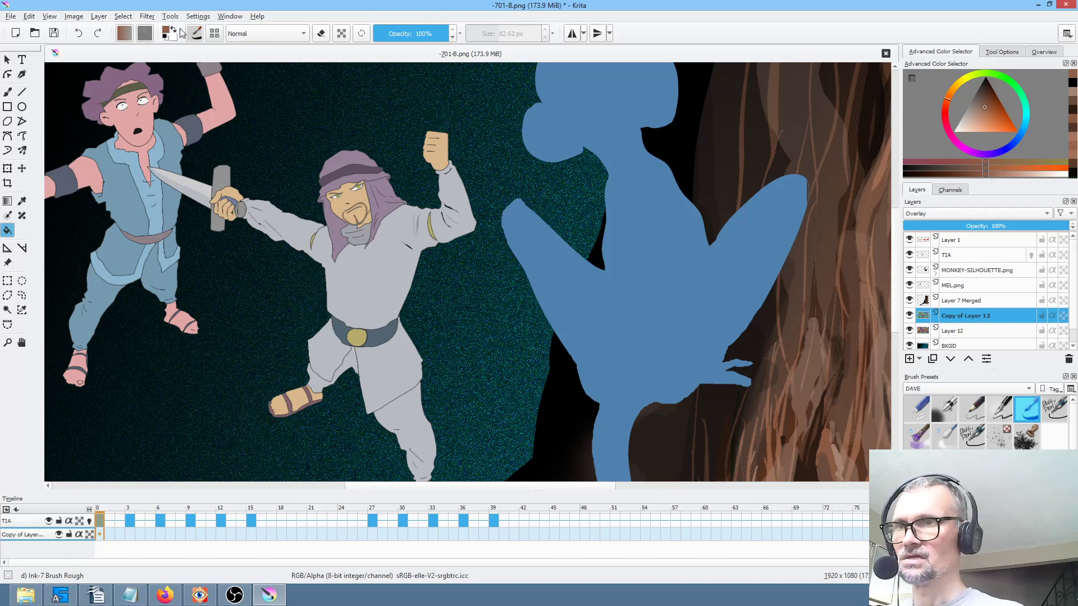
alt+click(956, 316)
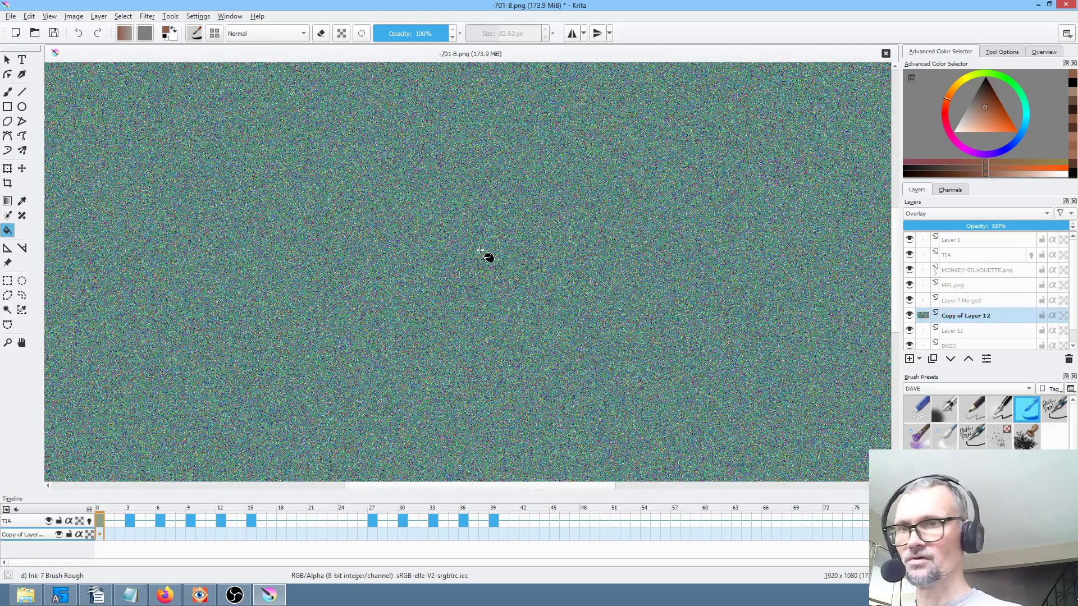
click(487, 257)
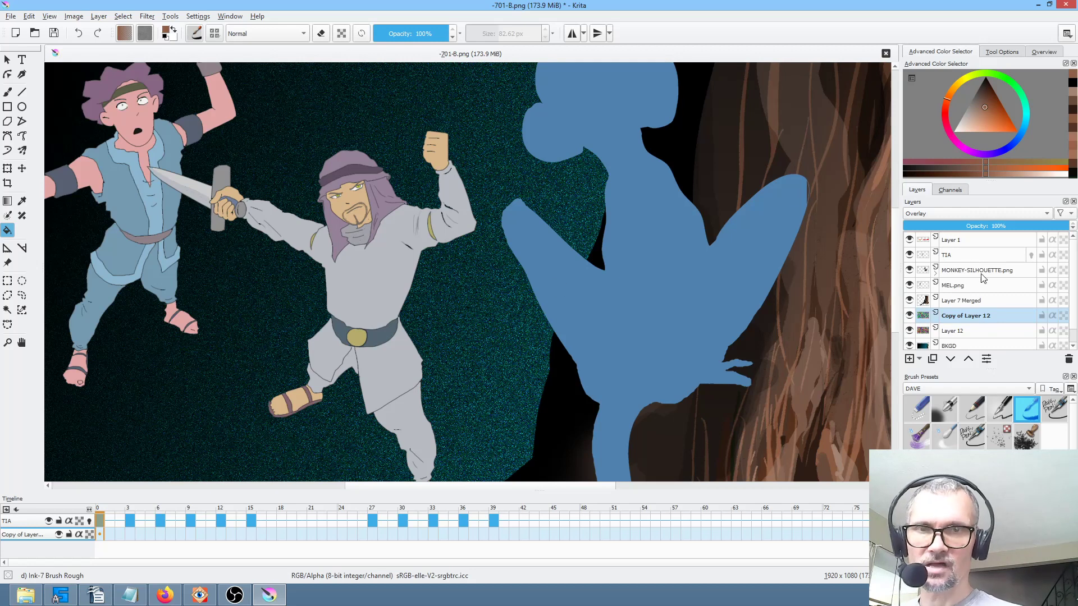
Change the blending mode of the hue-shifted noise copy to Multiply and keep that layer selected.
click(946, 217)
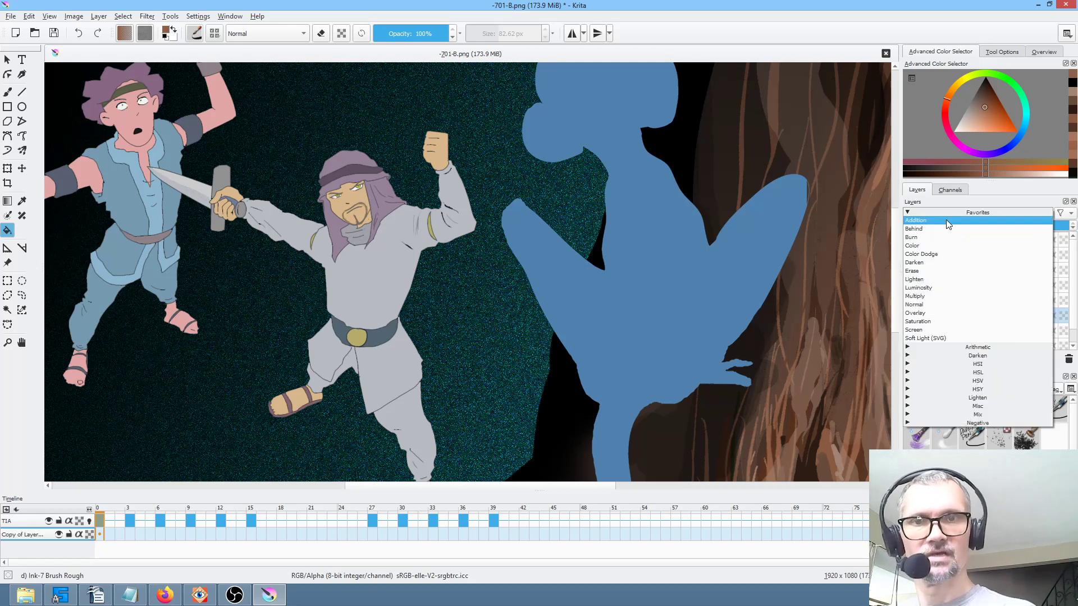
click(960, 301)
scroll(510, 376, down, 2)
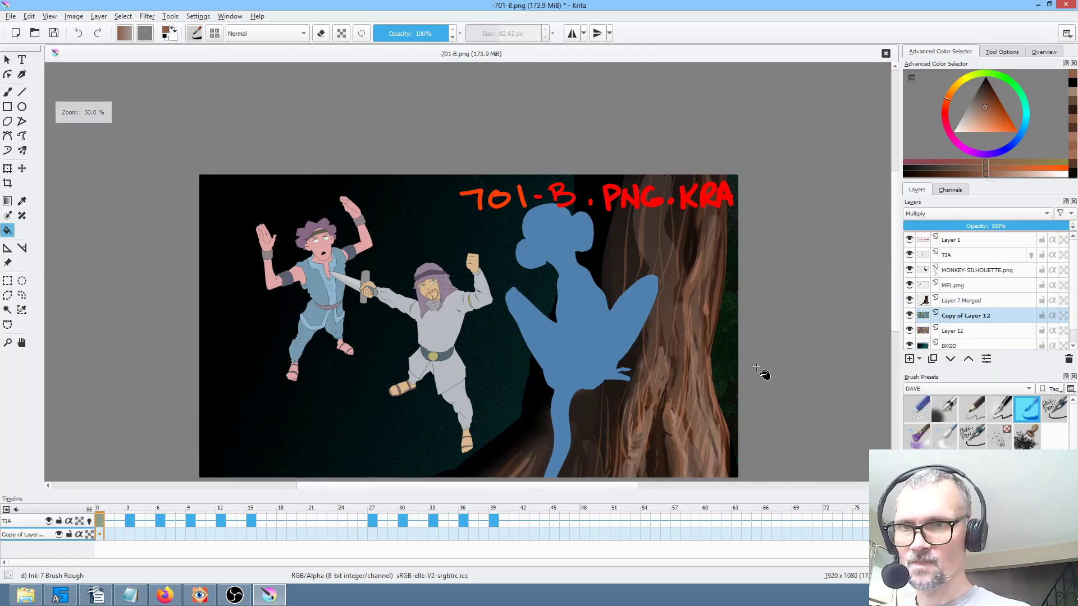
click(977, 332)
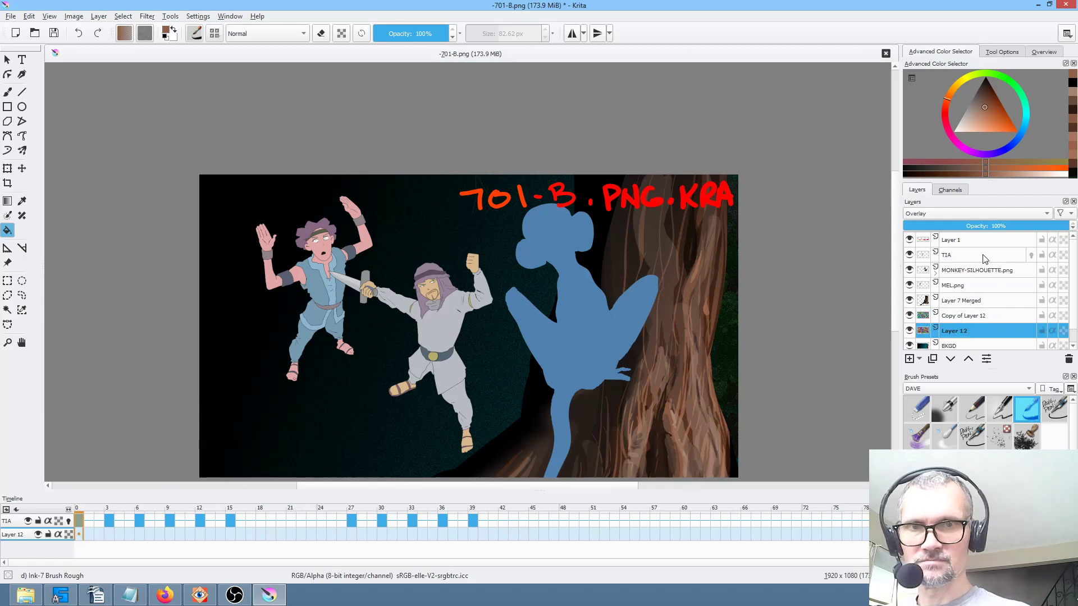
click(972, 316)
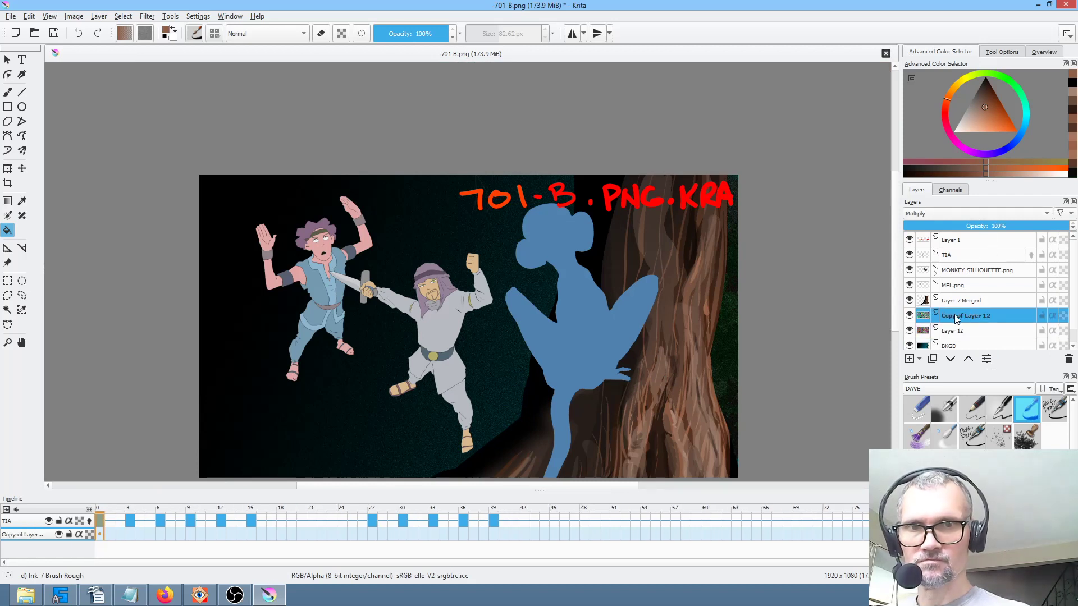
click(909, 358)
click(941, 214)
click(941, 220)
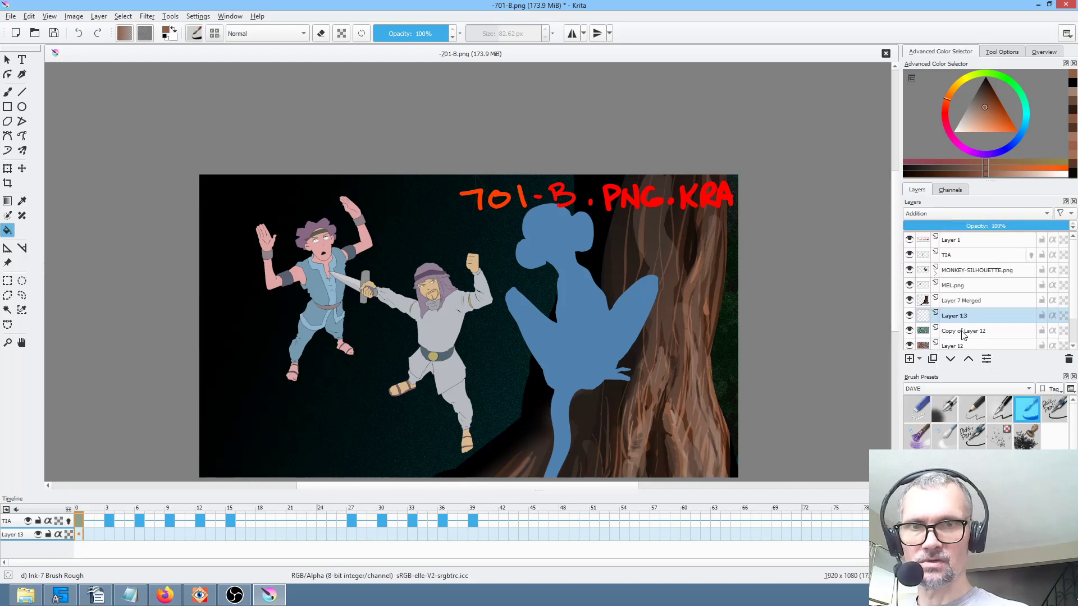
click(913, 317)
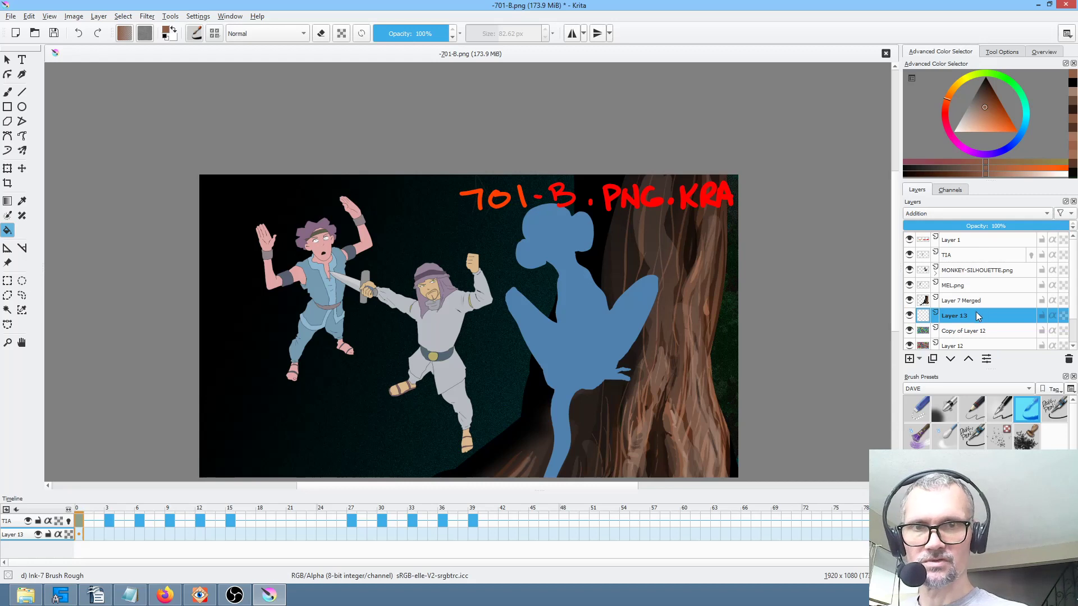
scroll(995, 320, down, 1)
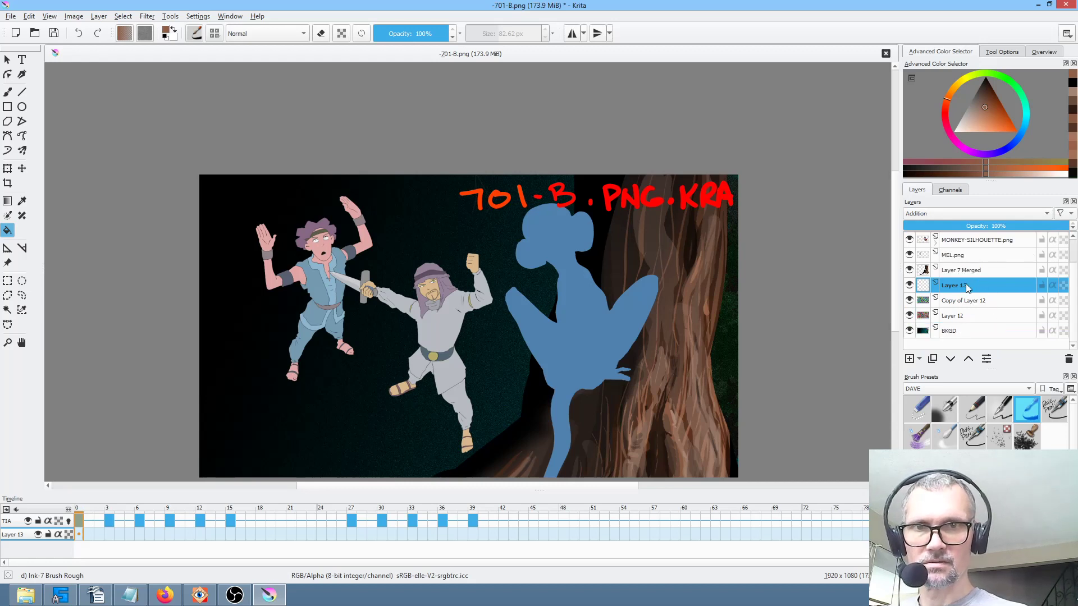
alt+click(926, 289)
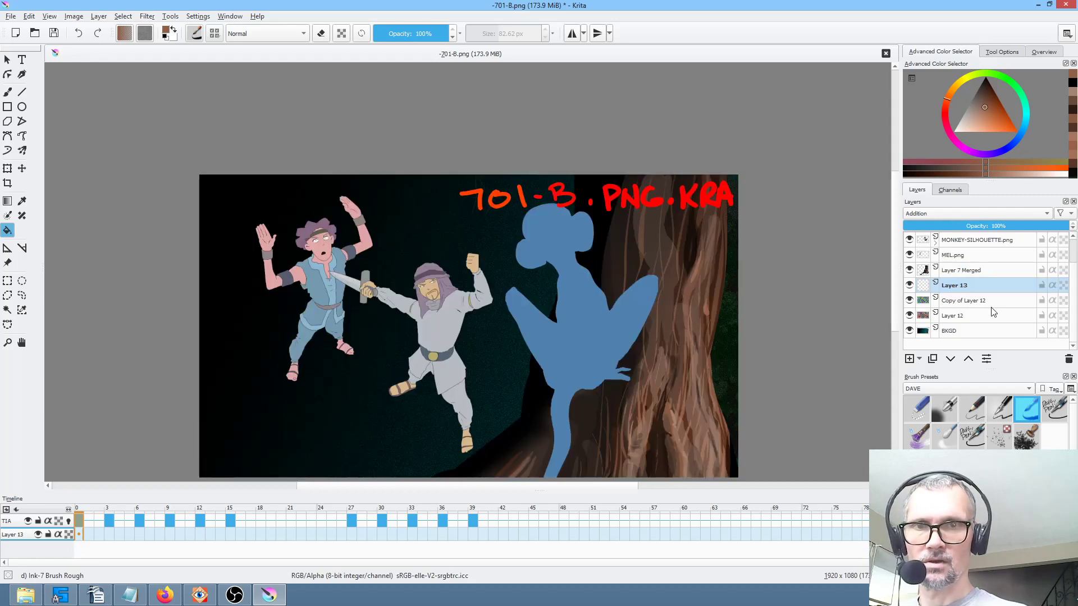
click(1068, 358)
Duplicate the Multiply noise layer and set the new copy to Addition blending at 40% opacity.
click(932, 358)
click(958, 213)
click(920, 234)
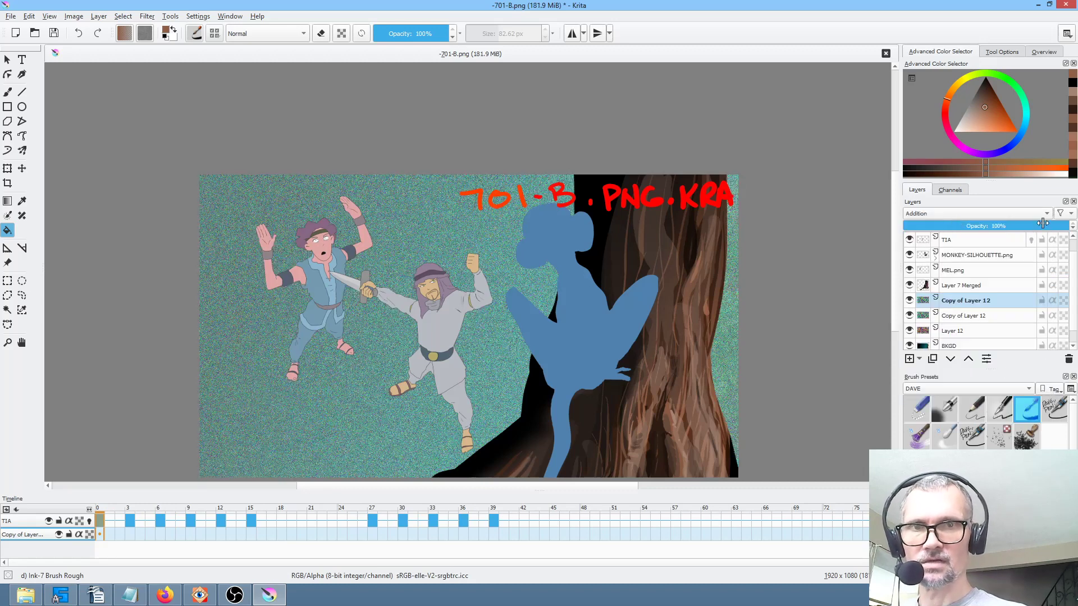
drag(1045, 226, 887, 231)
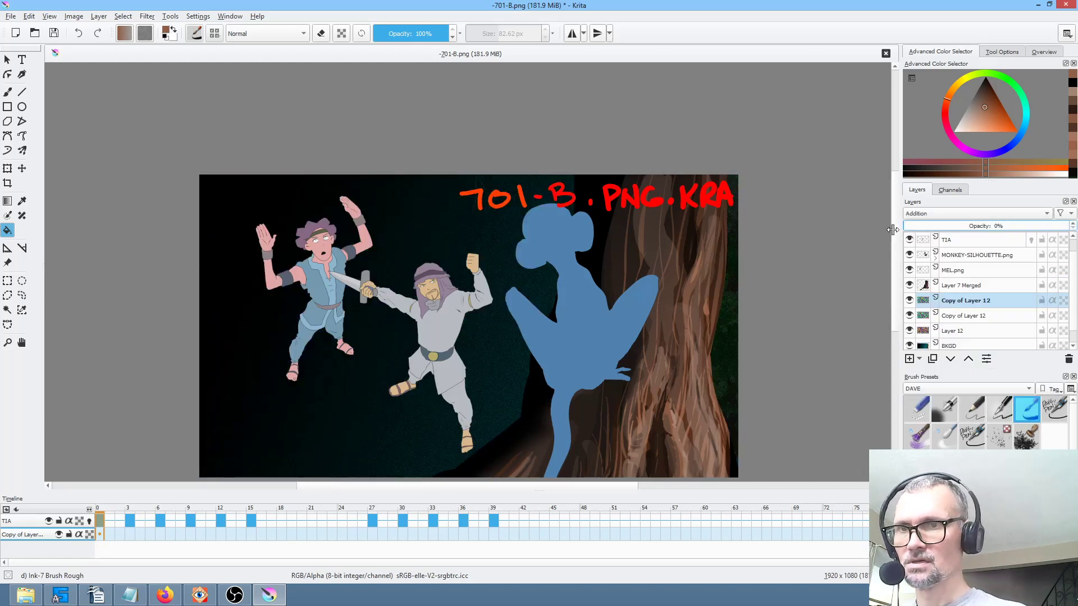
drag(919, 226, 971, 232)
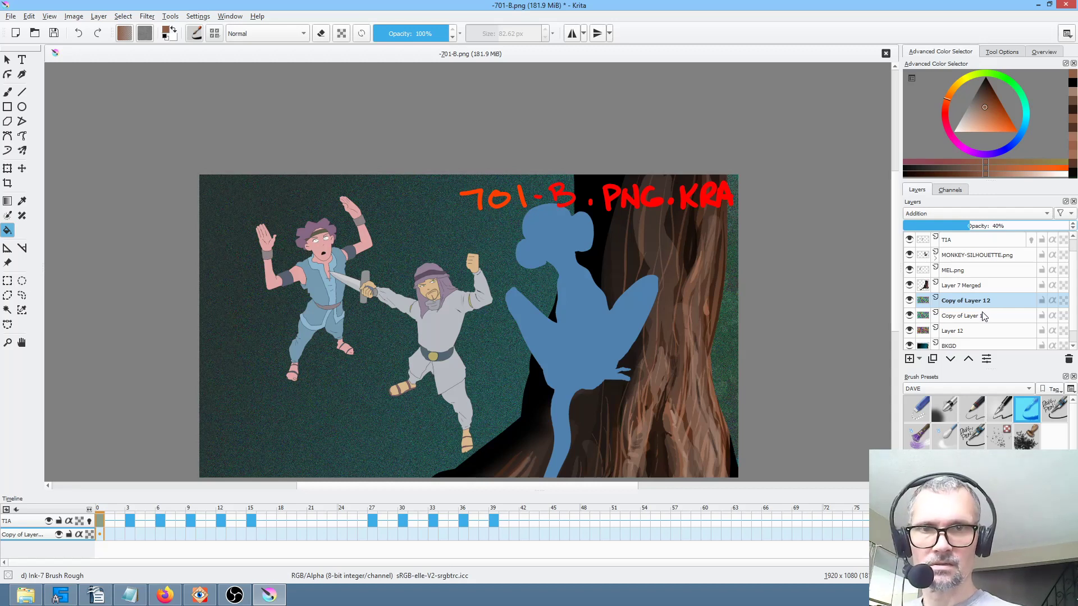
Compare the scene with Layer 12 and the tree layer, Layer 7 Merged, each briefly hidden and shown again.
scroll(982, 316, down, 1)
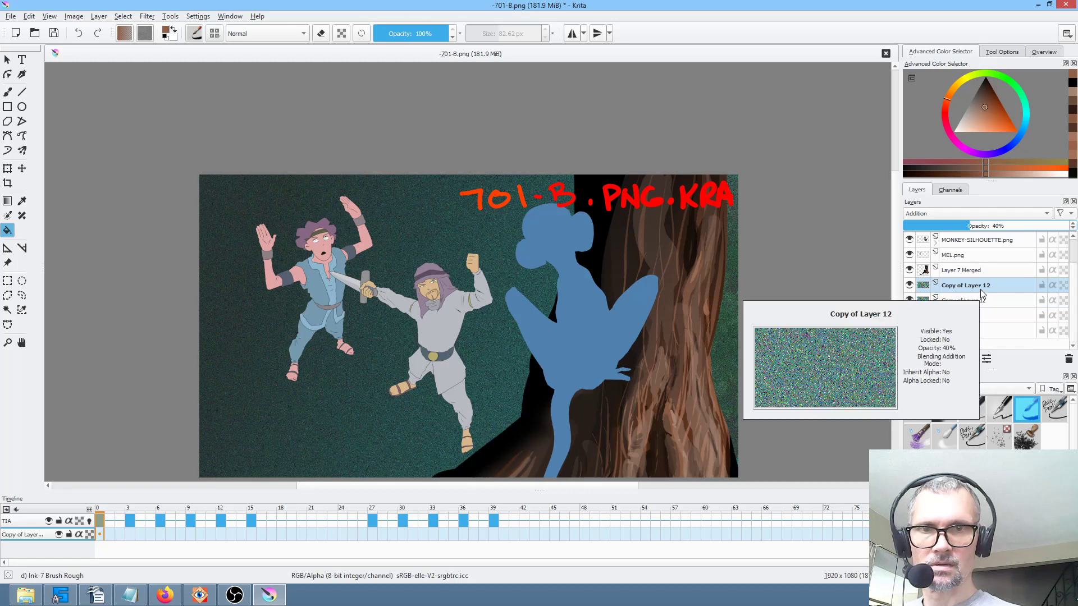
click(965, 319)
click(910, 316)
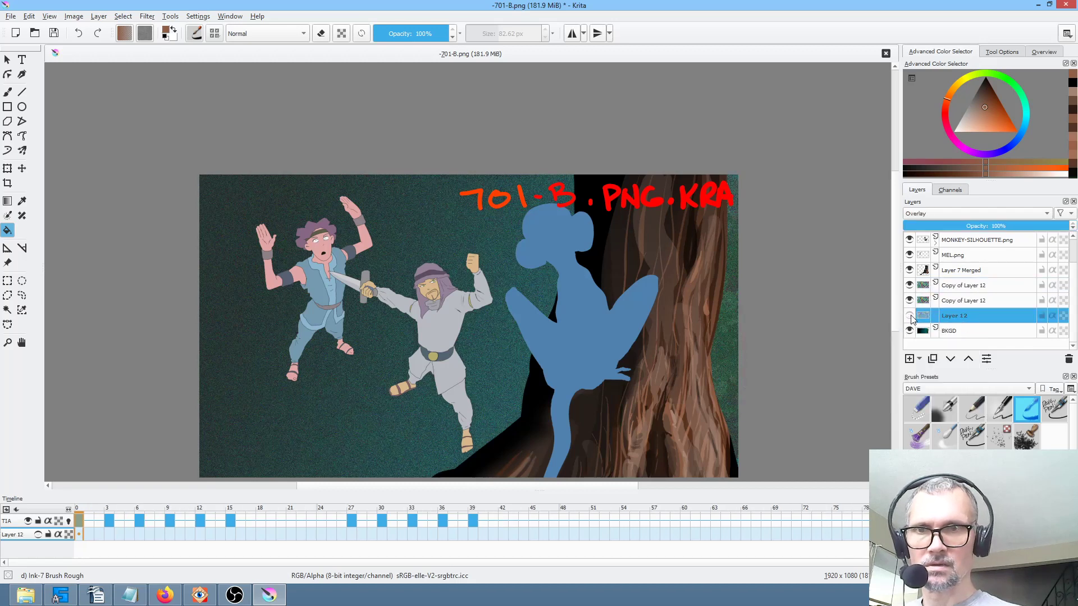
click(910, 316)
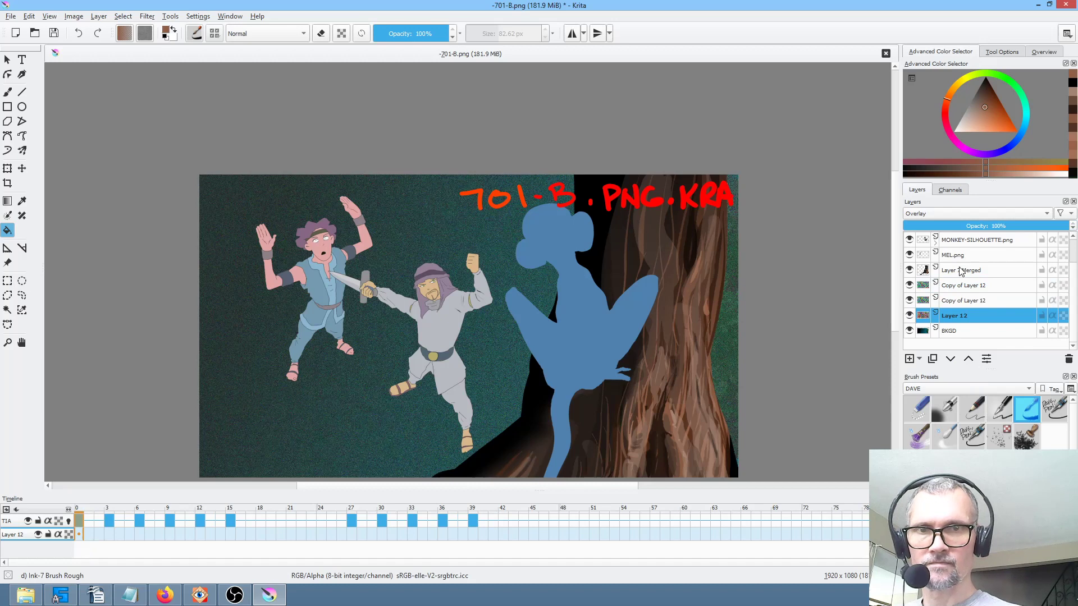
click(961, 271)
click(909, 270)
click(910, 271)
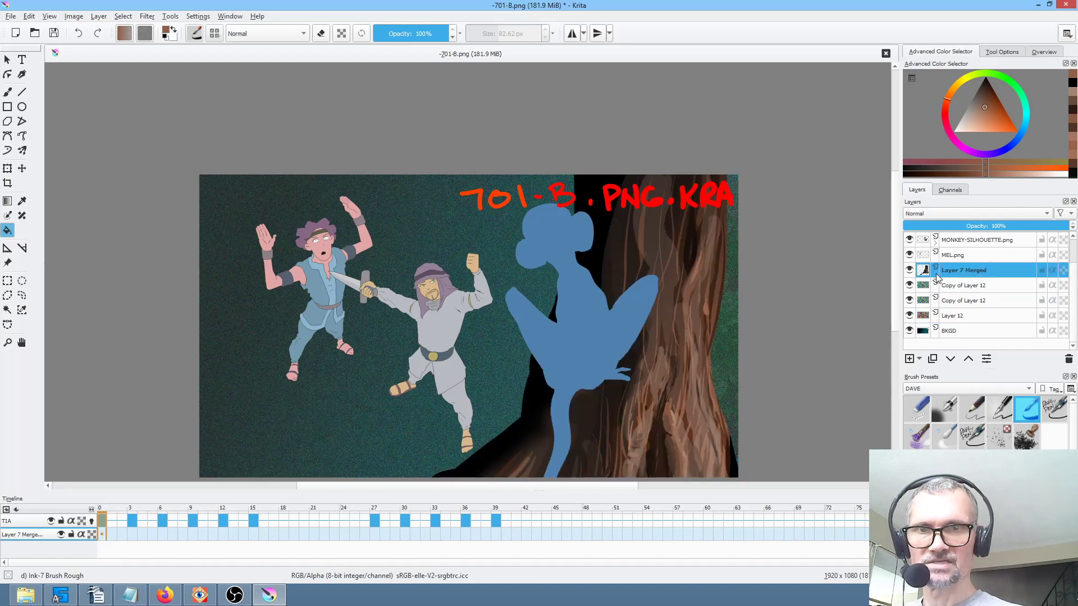
Try merging the noise layers down into BKGD one by one, and undo those merges.
click(961, 286)
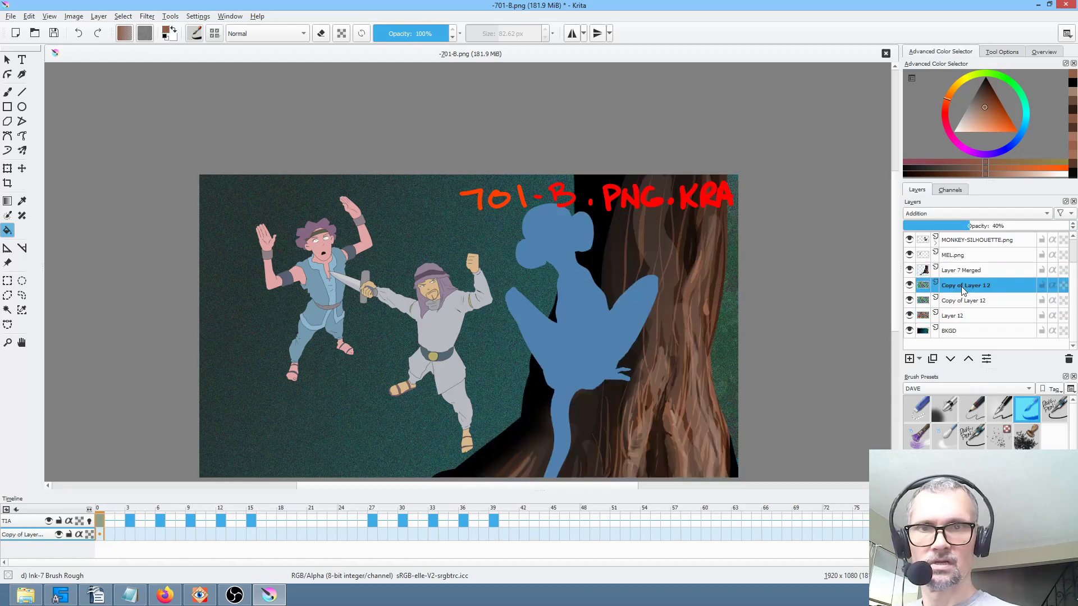
key(ctrl+e)
key(ctrl+e)
key(ctrl+e)
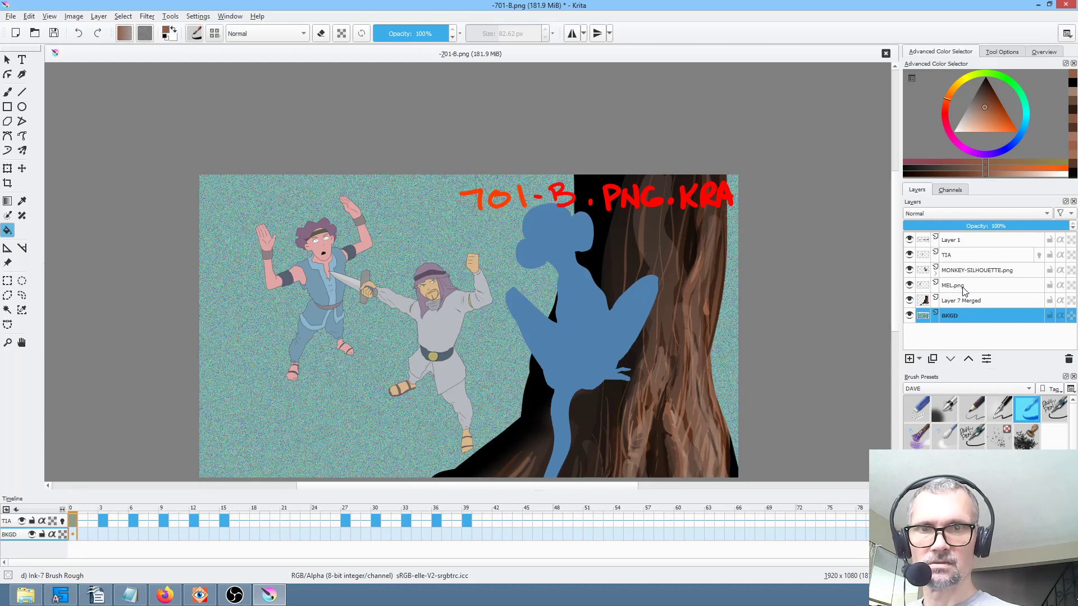
key(ctrl+z)
key(ctrl+z)
key(ctrl+z)
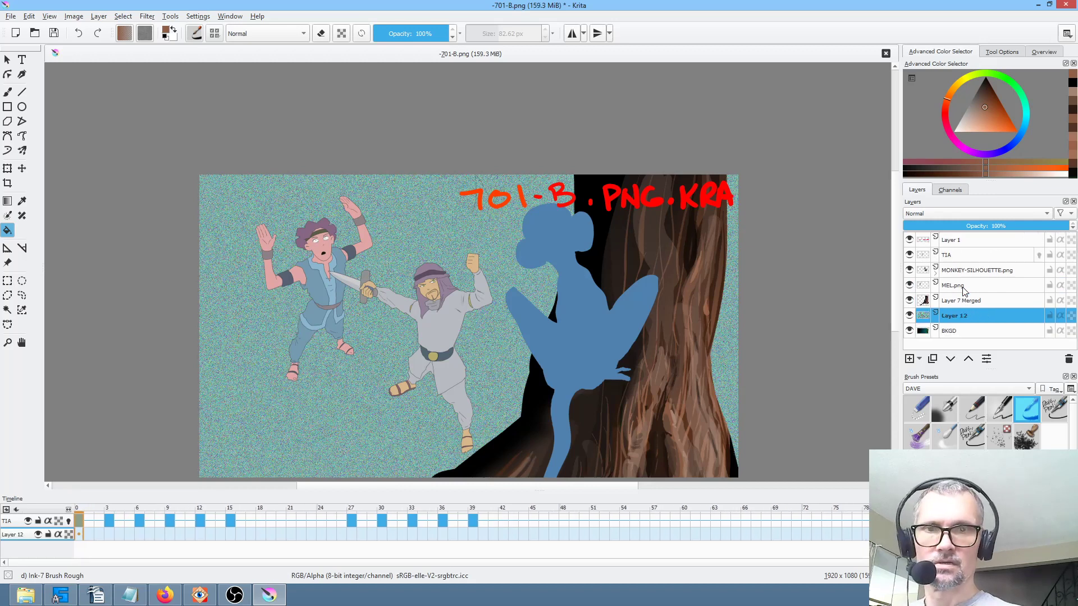
Group both Copy of Layer 12 layers, Layer 12 and BKGD, and merge the group into a single layer.
scroll(992, 337, down, 1)
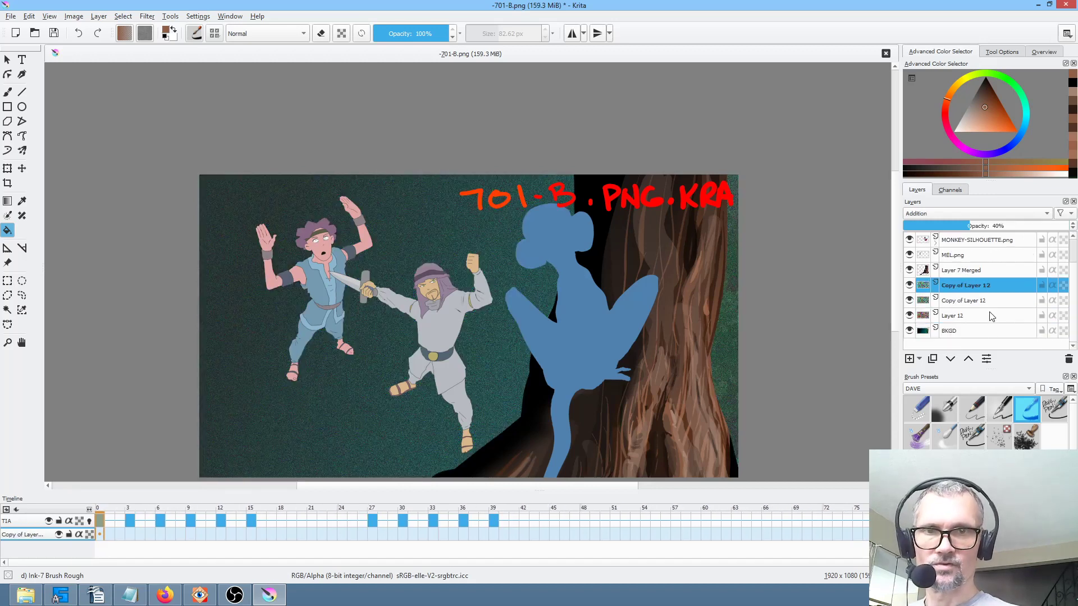
shift+click(966, 333)
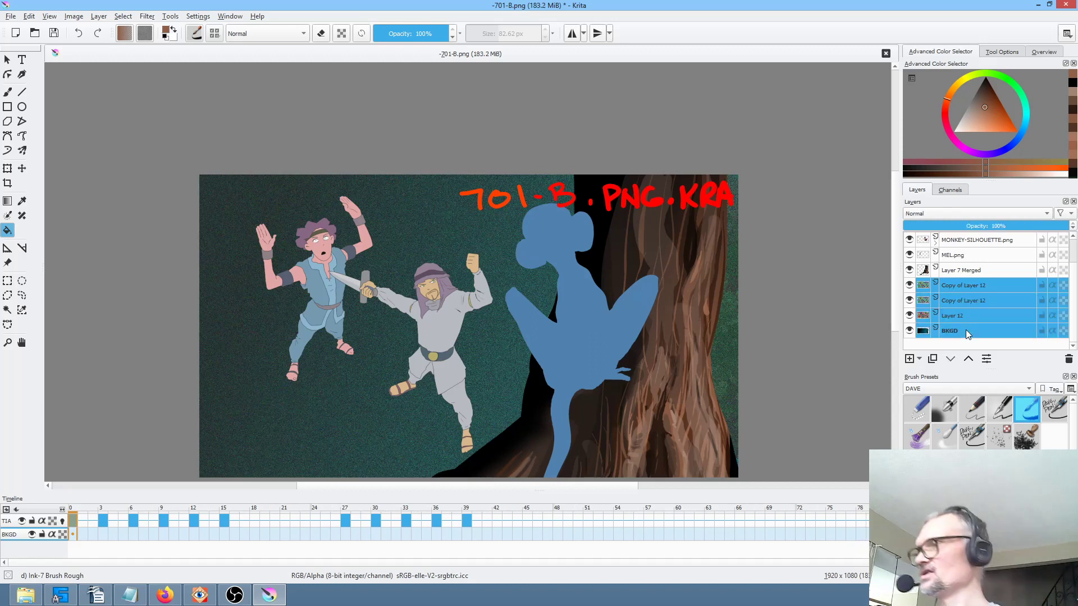
key(ctrl+g)
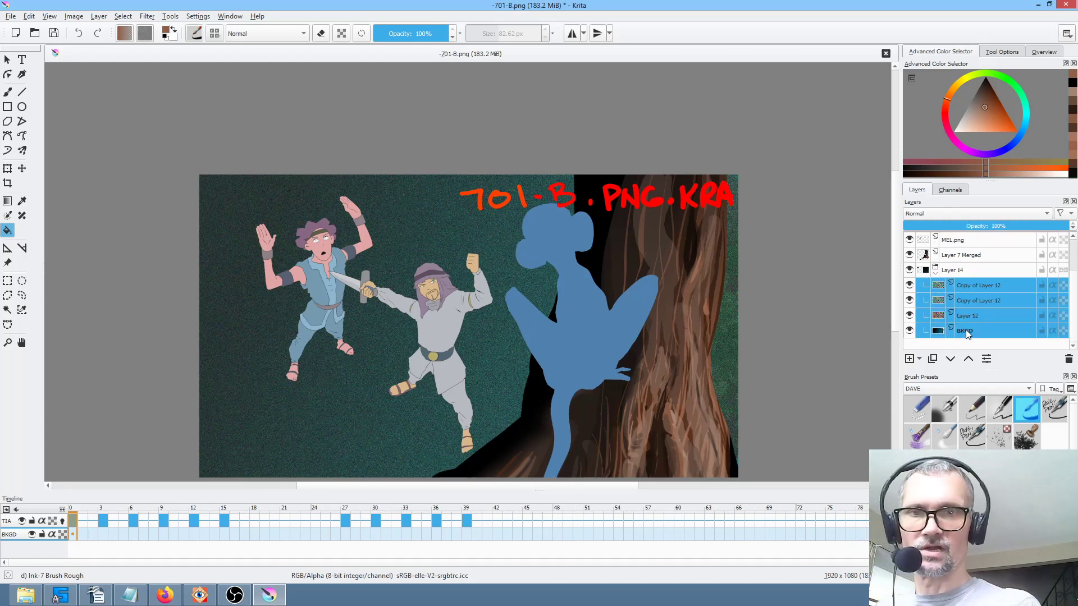
click(970, 270)
right_click(971, 269)
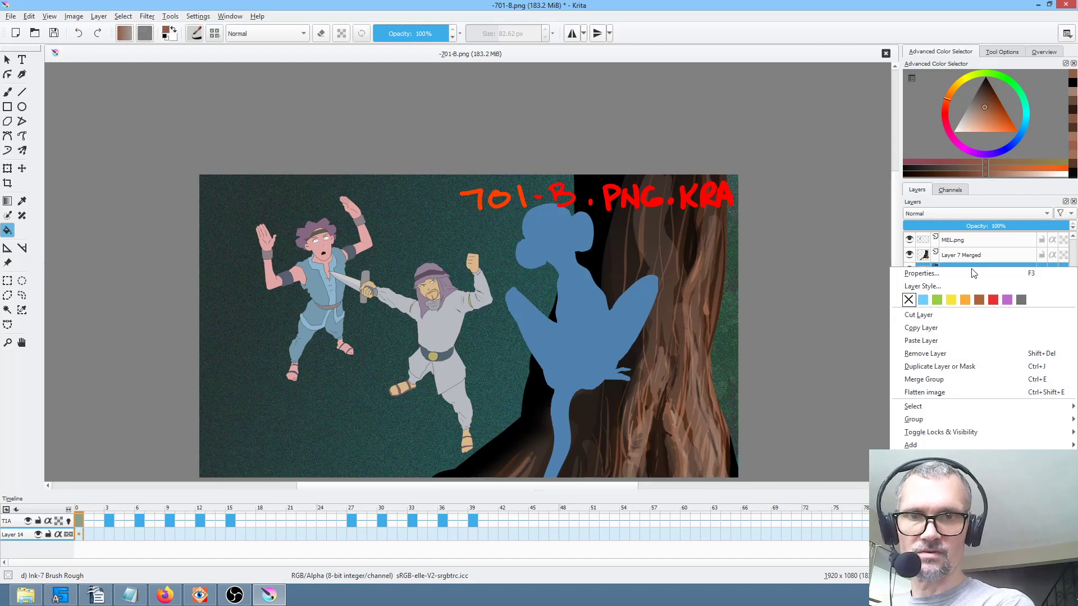
click(979, 385)
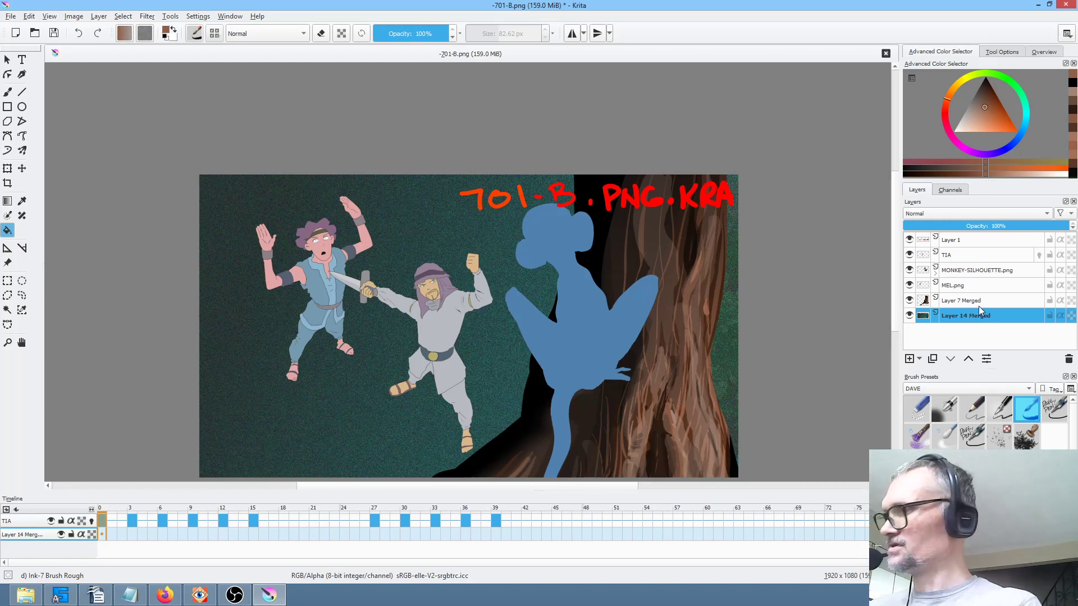
Place the merged background in a new group, add an empty paint layer above it inside the group, and choose black.
key(ctrl+g)
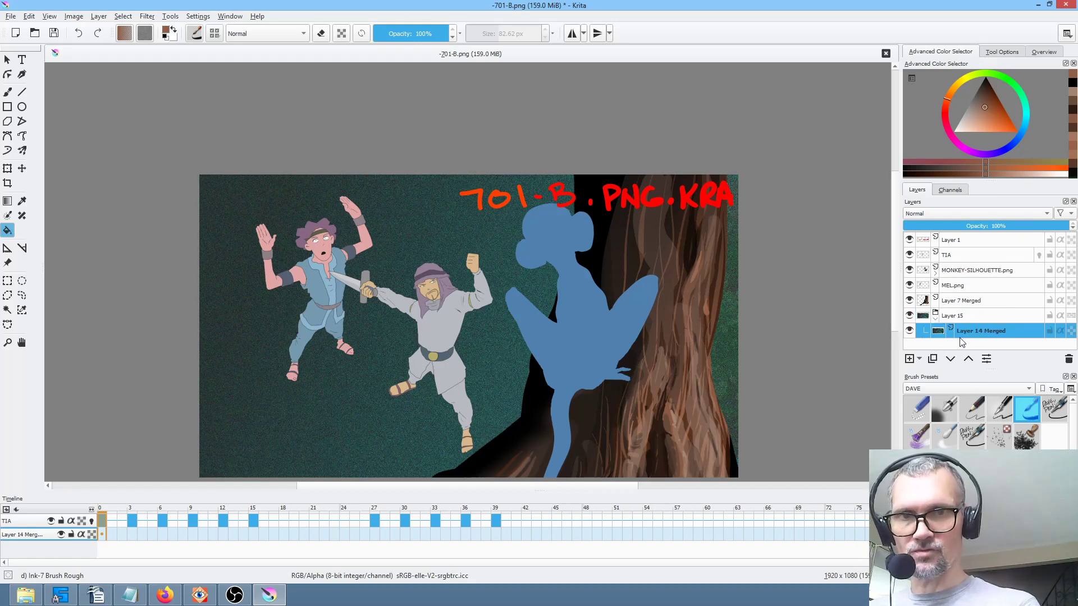
click(909, 359)
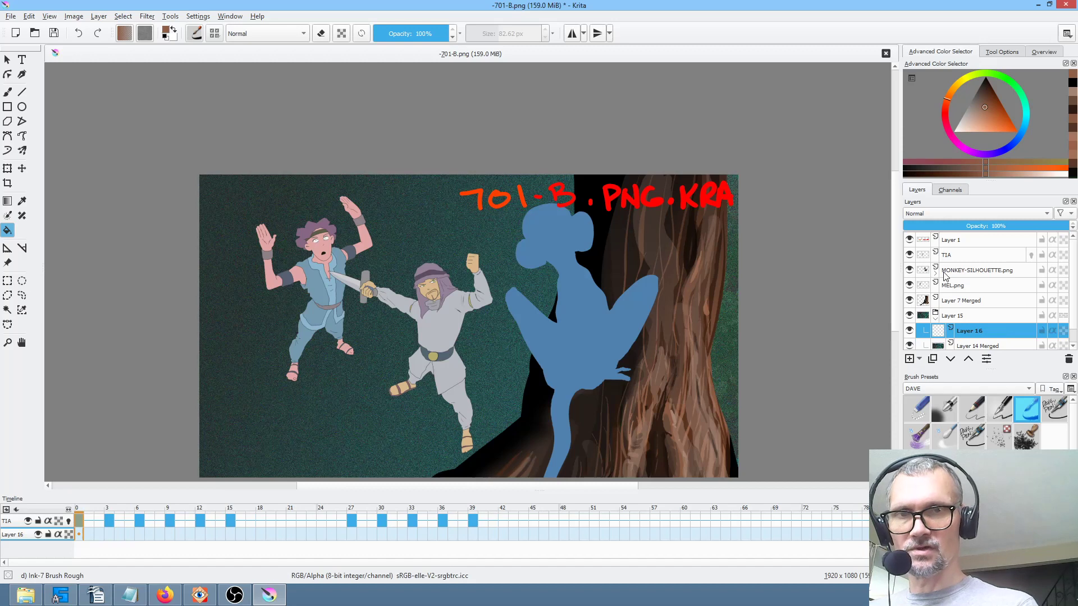
drag(989, 100, 981, 67)
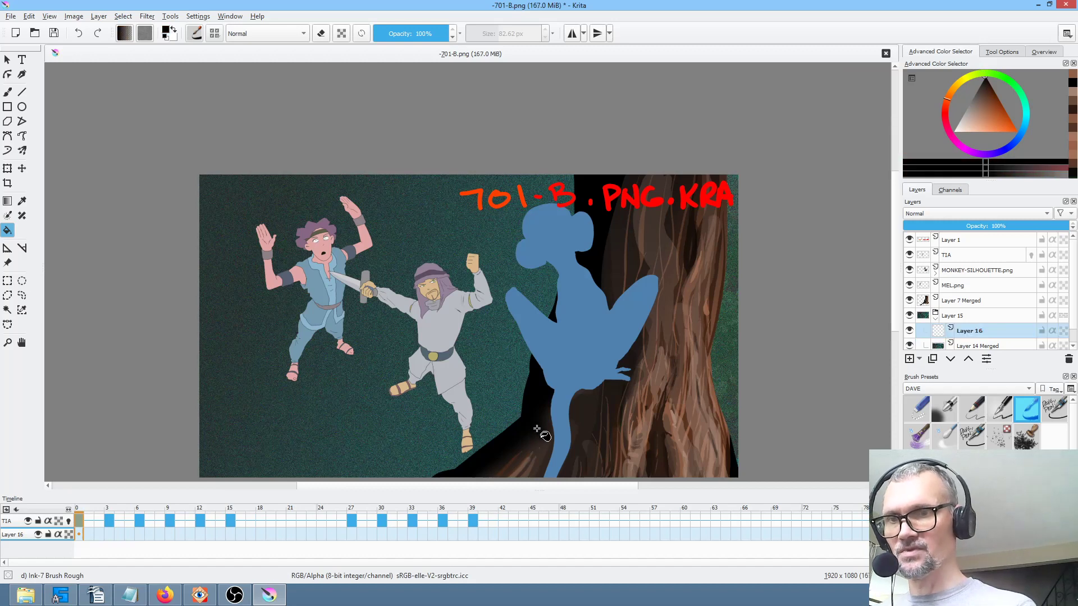
Brush faint diagonal black strokes across the background at 19% opacity, and erase the upper streaks at 100% opacity.
key(b)
drag(589, 438, 616, 459)
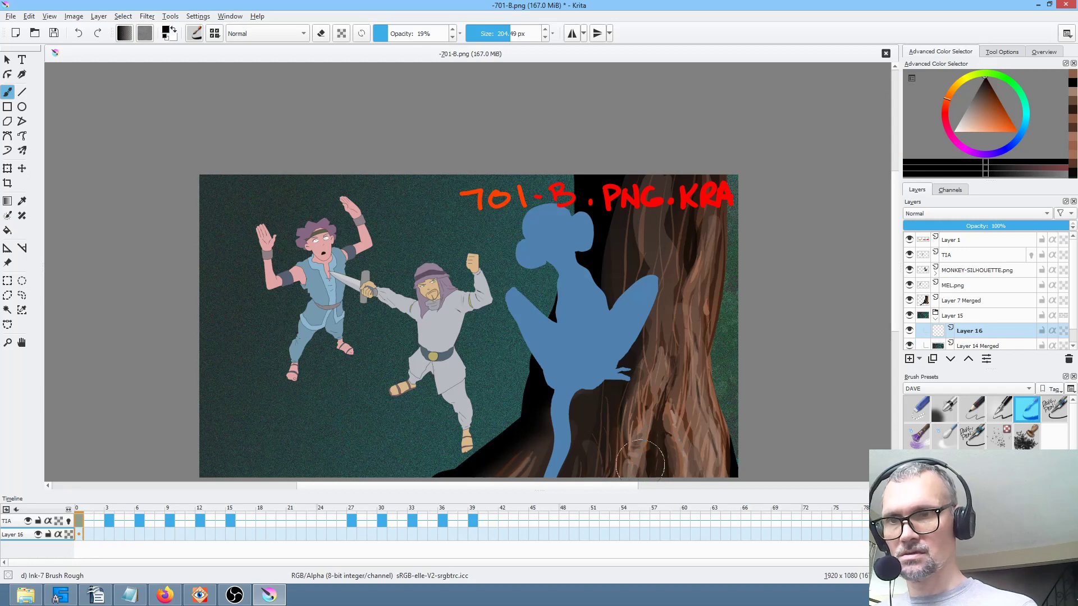
mouse_move(512, 418)
mouse_down()
mouse_move(286, 283)
mouse_move(215, 214)
mouse_move(505, 454)
mouse_move(214, 255)
mouse_move(392, 433)
mouse_move(257, 320)
mouse_move(339, 429)
mouse_move(208, 326)
mouse_up()
key(e)
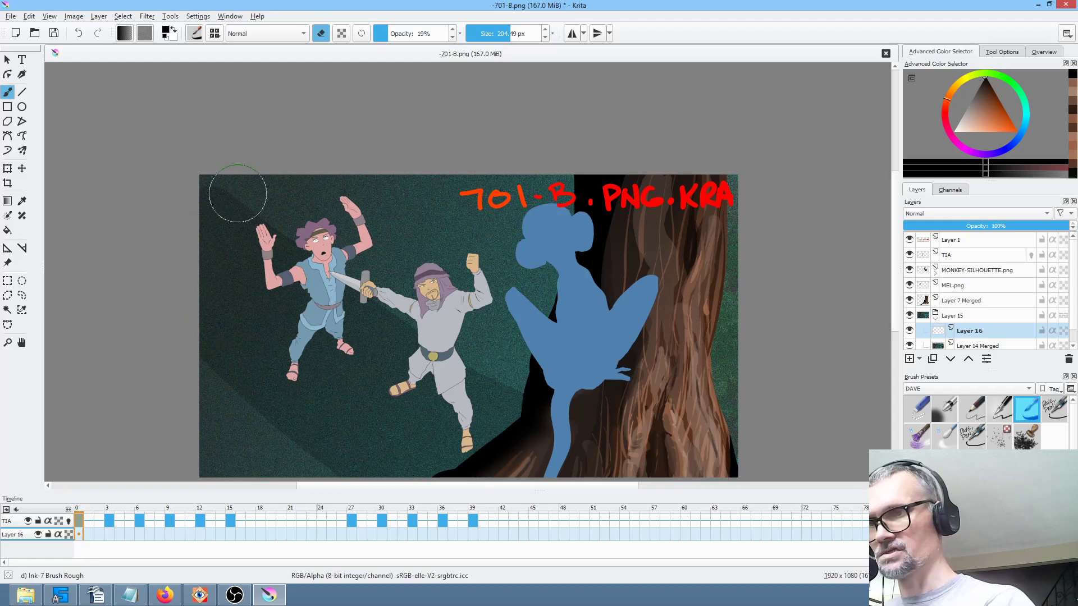
click(399, 32)
drag(399, 32, 452, 33)
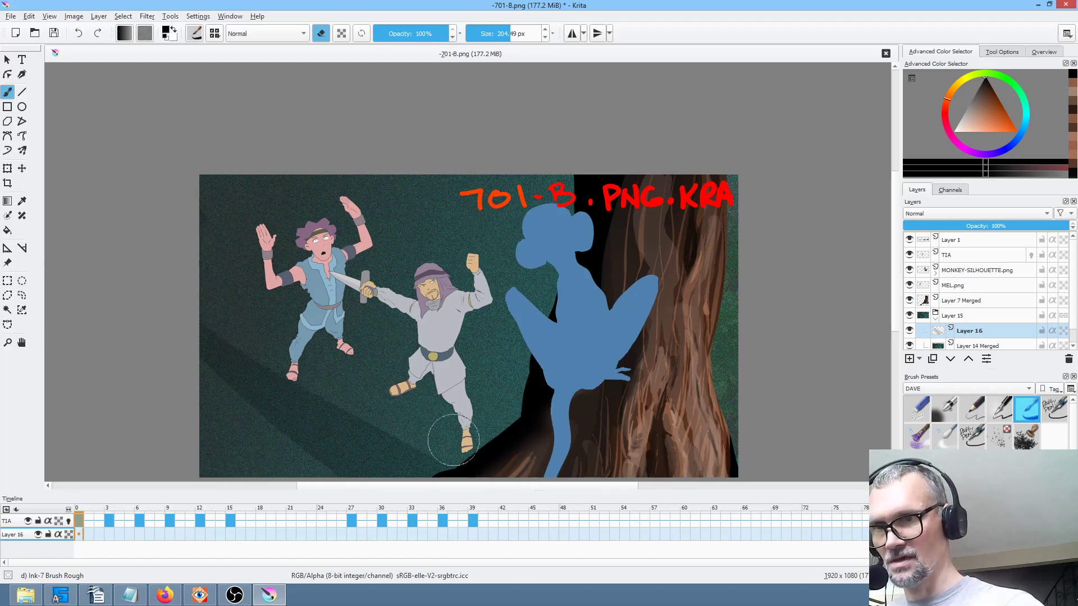
Paint a solid black diagonal band across the background below the two fighting figures at 100% brush opacity.
key(e)
mouse_move(188, 313)
mouse_down()
mouse_move(286, 414)
mouse_move(430, 490)
mouse_move(219, 385)
mouse_move(345, 483)
mouse_up()
drag(161, 313, 449, 474)
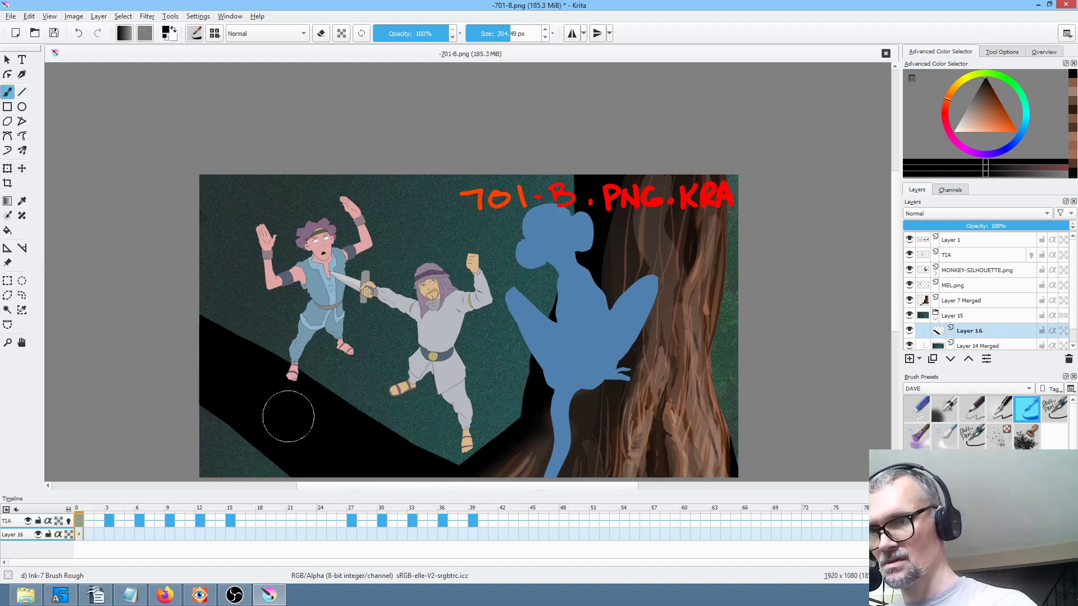
Erase the black band's upper edge into an irregular curve and lower Layer 16's opacity to 38%.
key(e)
mouse_move(205, 304)
mouse_down()
mouse_move(260, 343)
mouse_move(343, 396)
mouse_move(445, 428)
mouse_up()
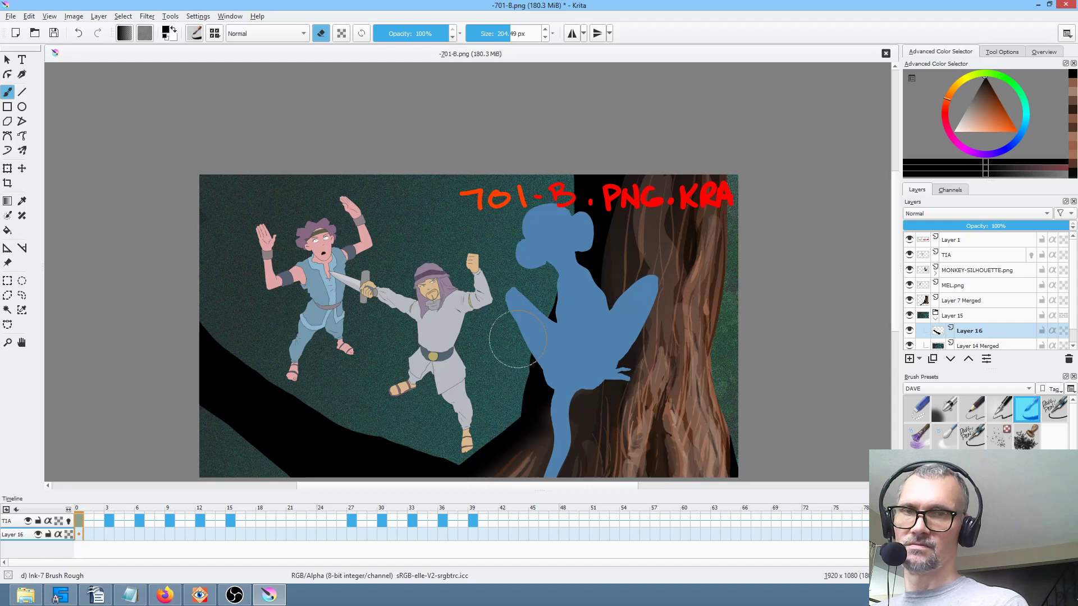
drag(1038, 226, 957, 226)
drag(703, 337, 711, 284)
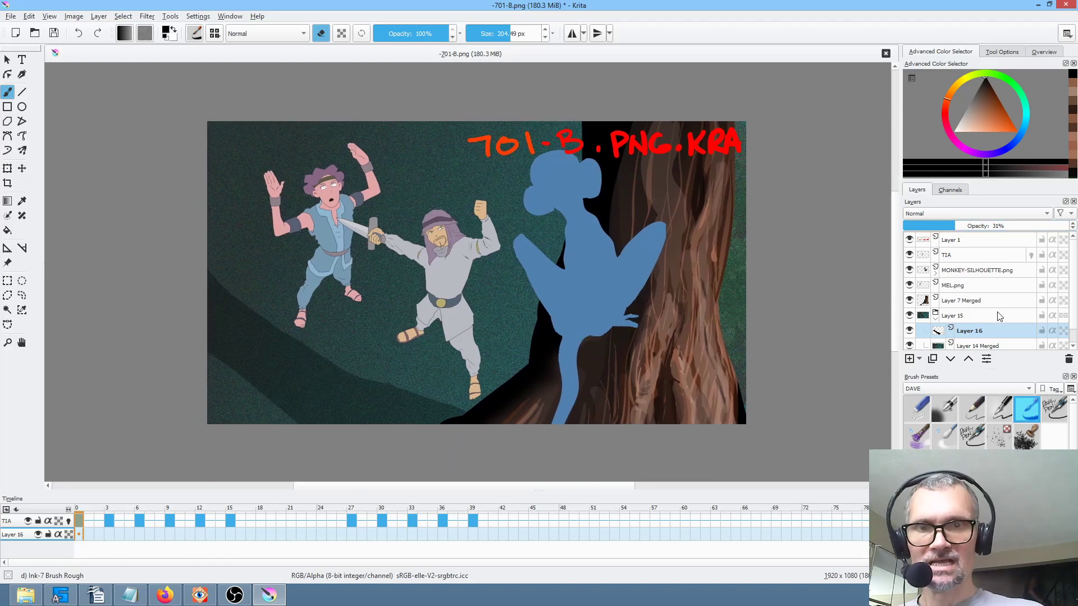
Collapse the Layer 15 background group and merge it into a single layer.
click(935, 318)
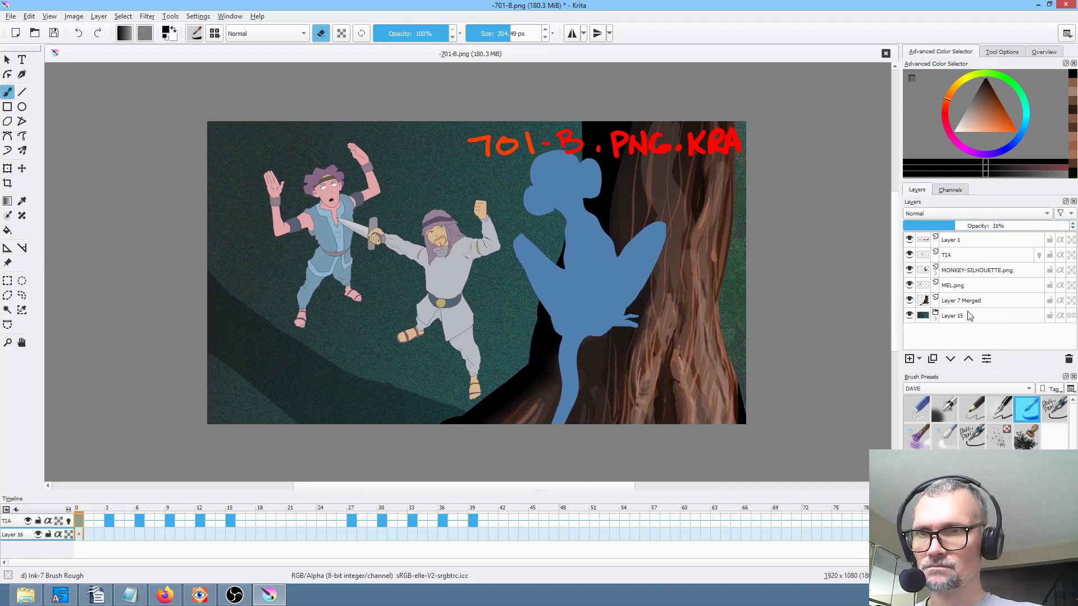
click(967, 306)
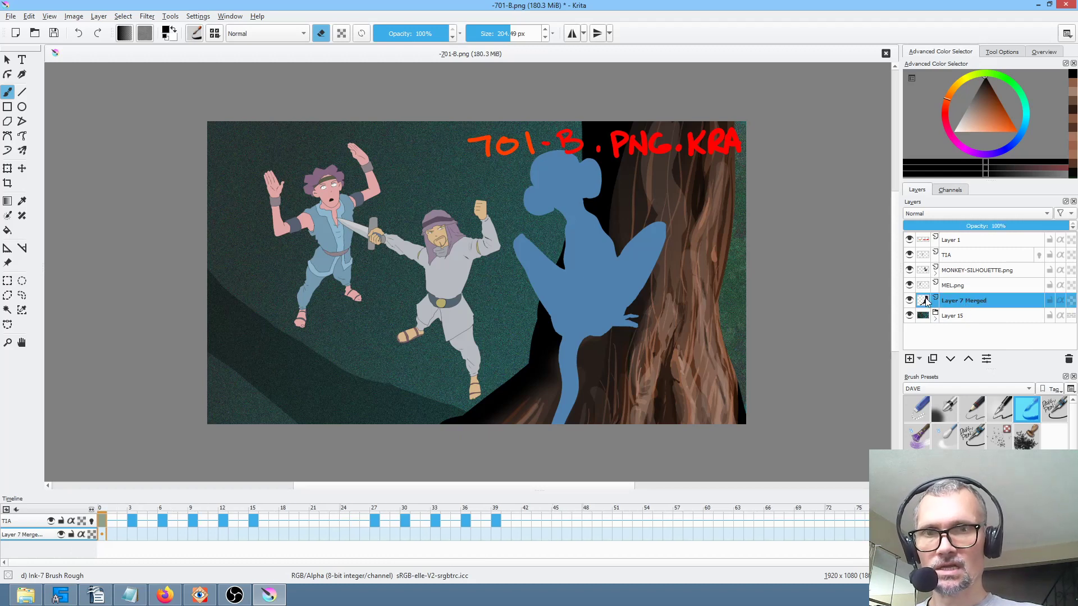
click(956, 317)
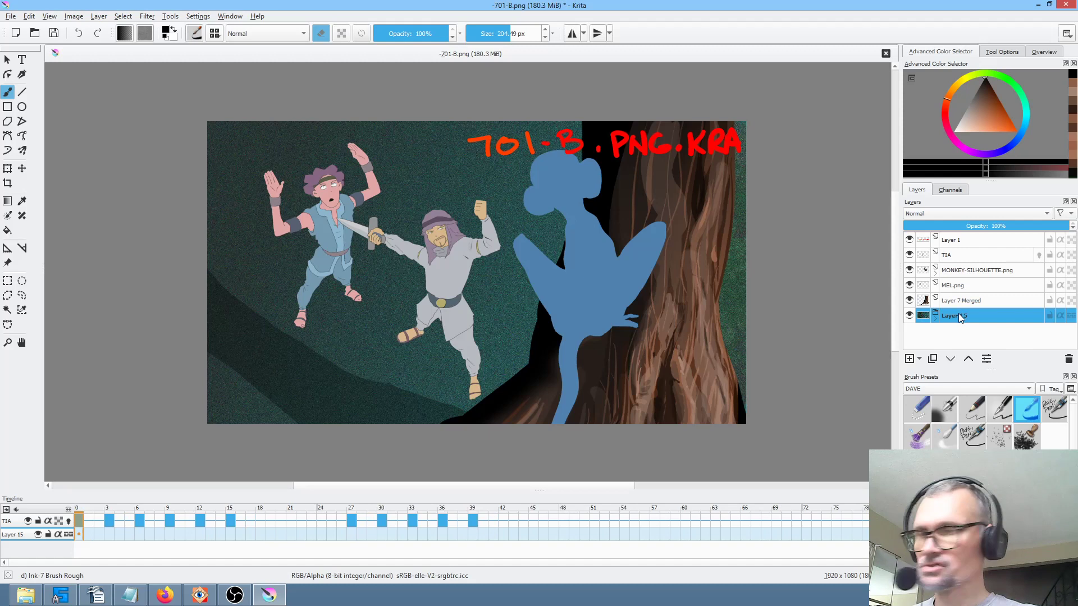
key(ctrl+e)
Group the Layer 7 Merged tree with the Layer 15 Merged background and name the group Layer 17BKGD.
ctrl+click(963, 302)
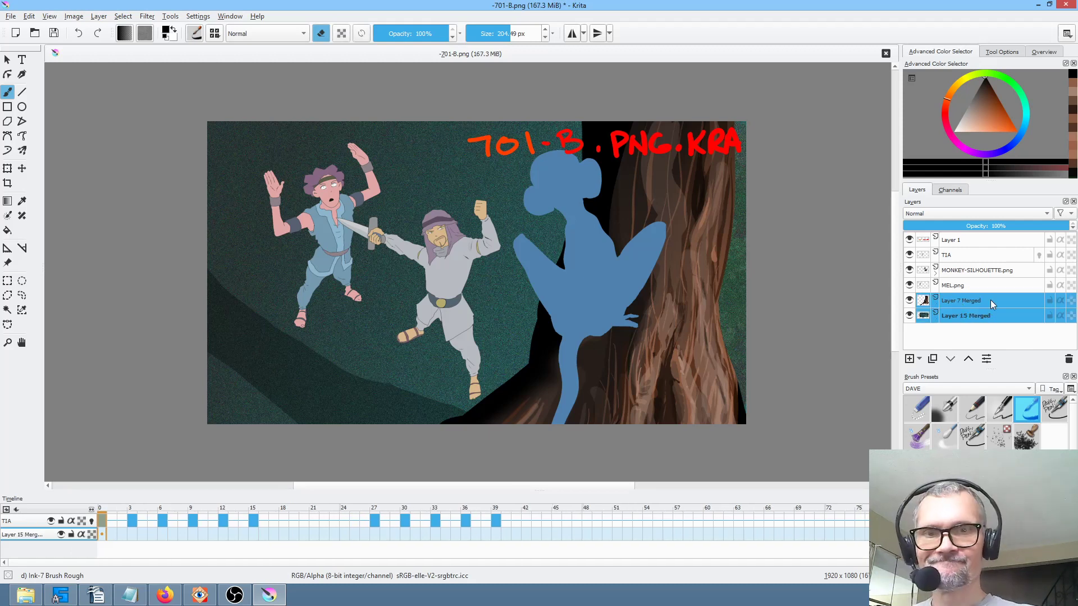
key(ctrl+g)
double_click(969, 299)
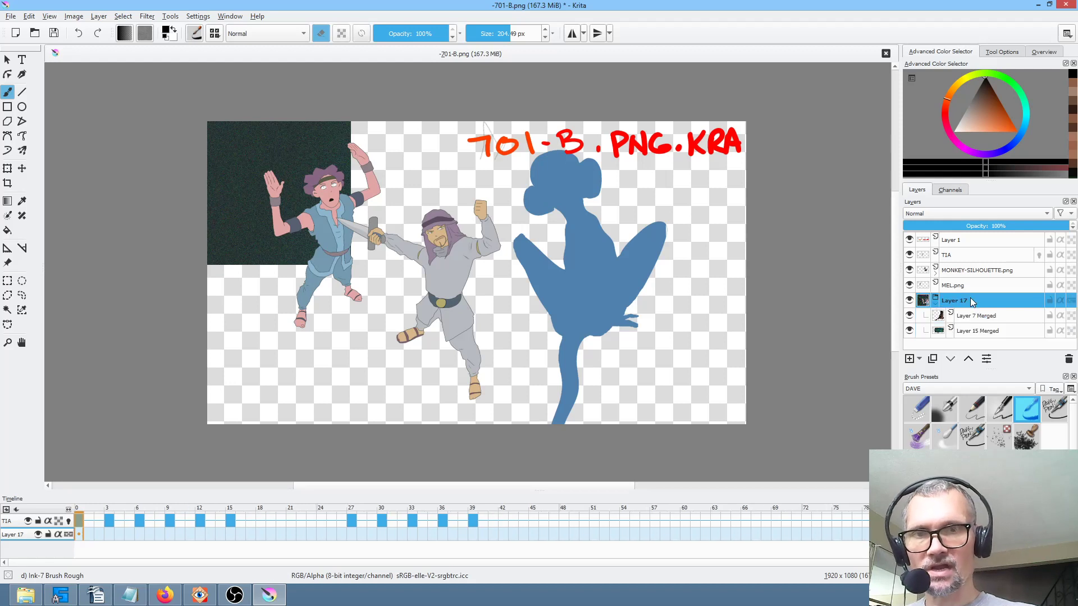
key(End)
text(BKGD)
key(Return)
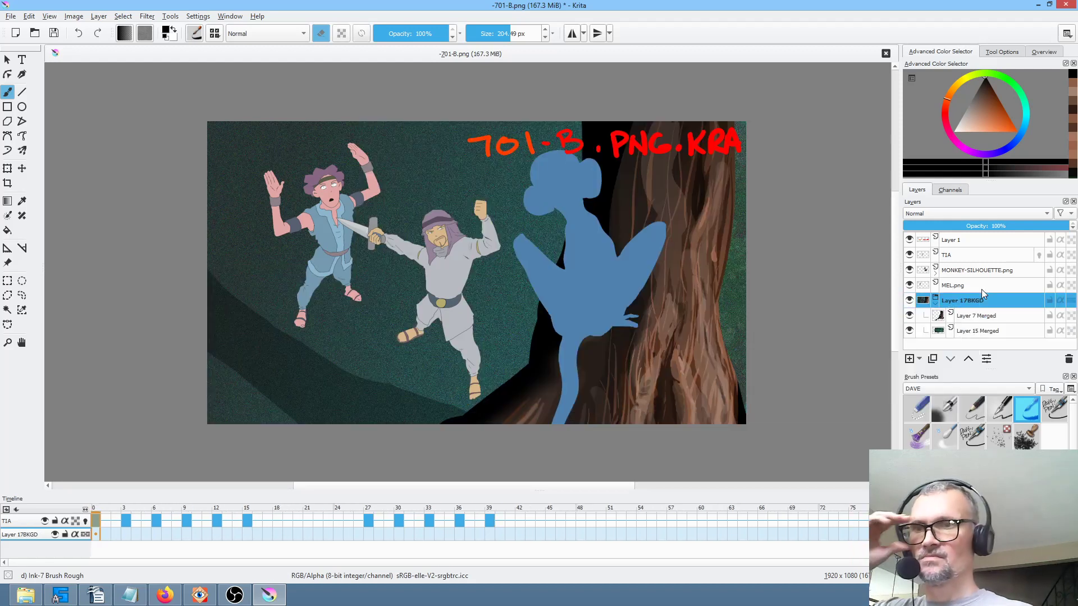
Prepare the Stamp Leaves brush on Layer 15 Merged, with a teal colour sampled from the background.
click(988, 314)
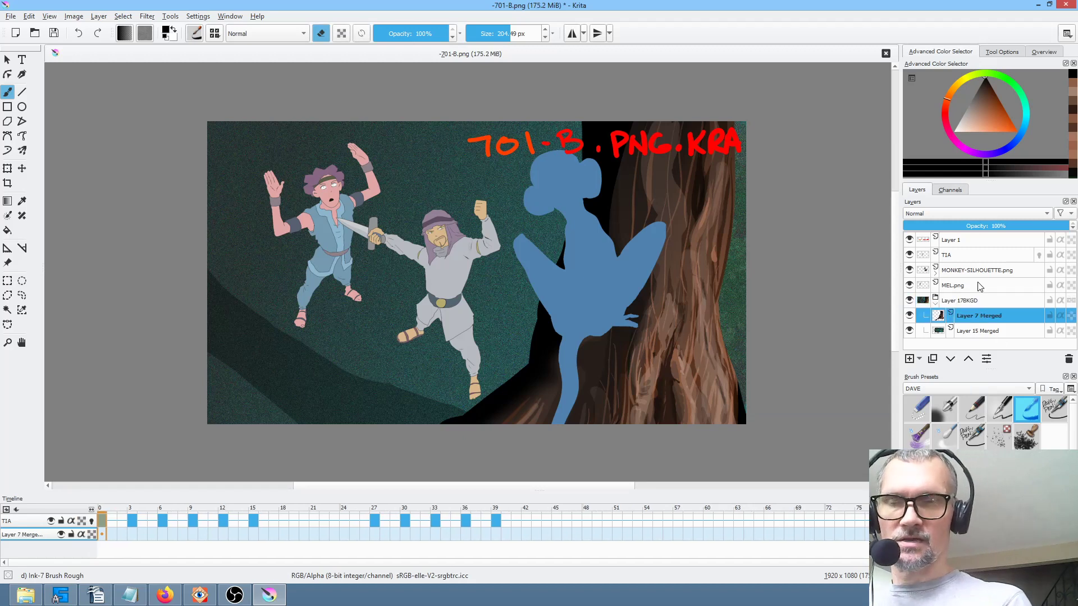
click(979, 331)
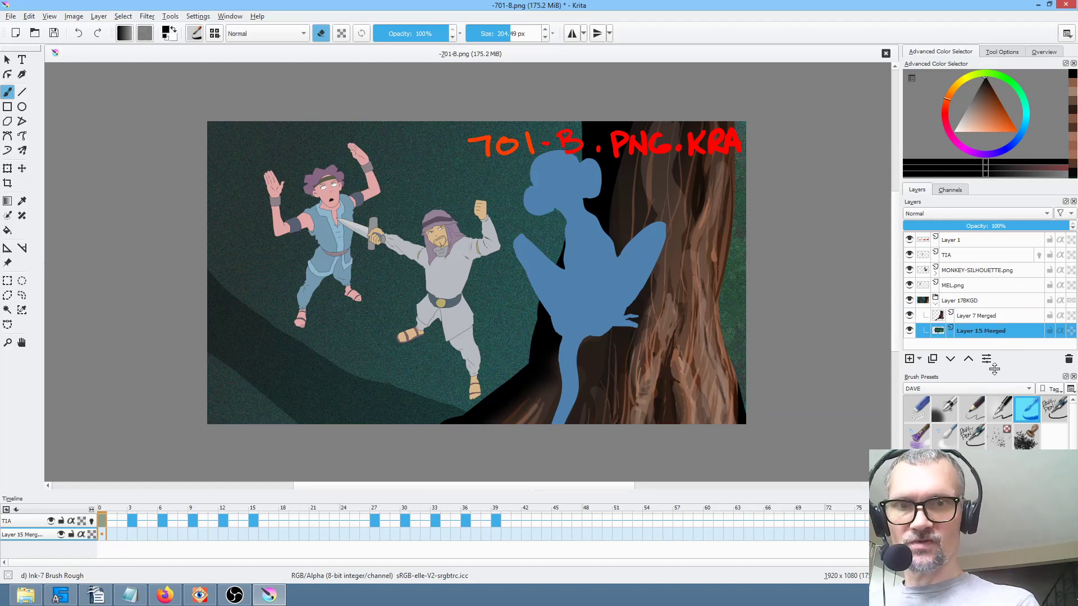
click(1026, 437)
click(988, 73)
drag(1001, 77, 1010, 78)
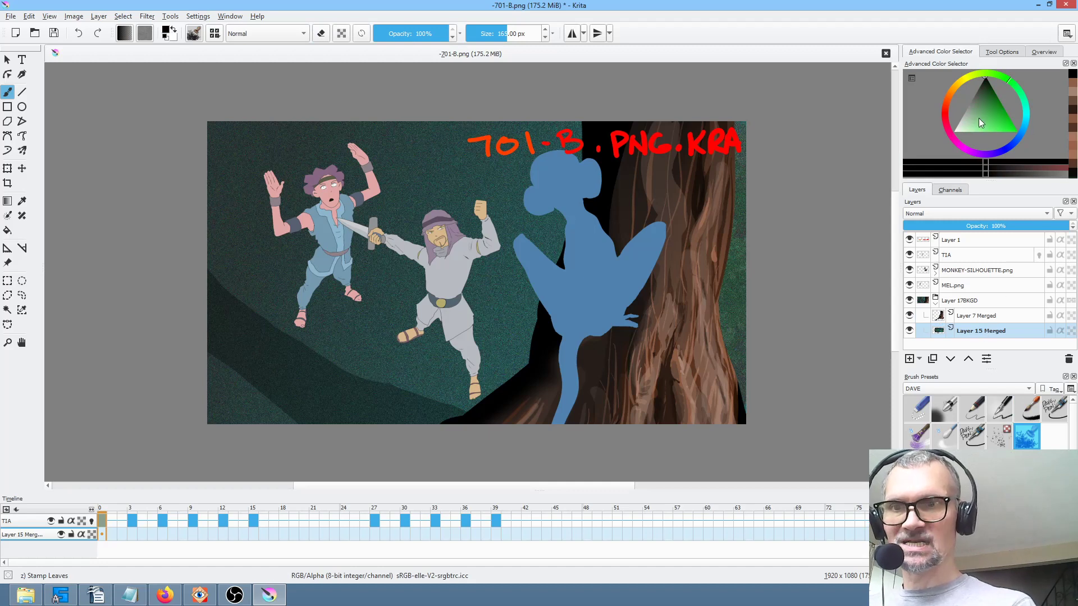
ctrl+click(538, 377)
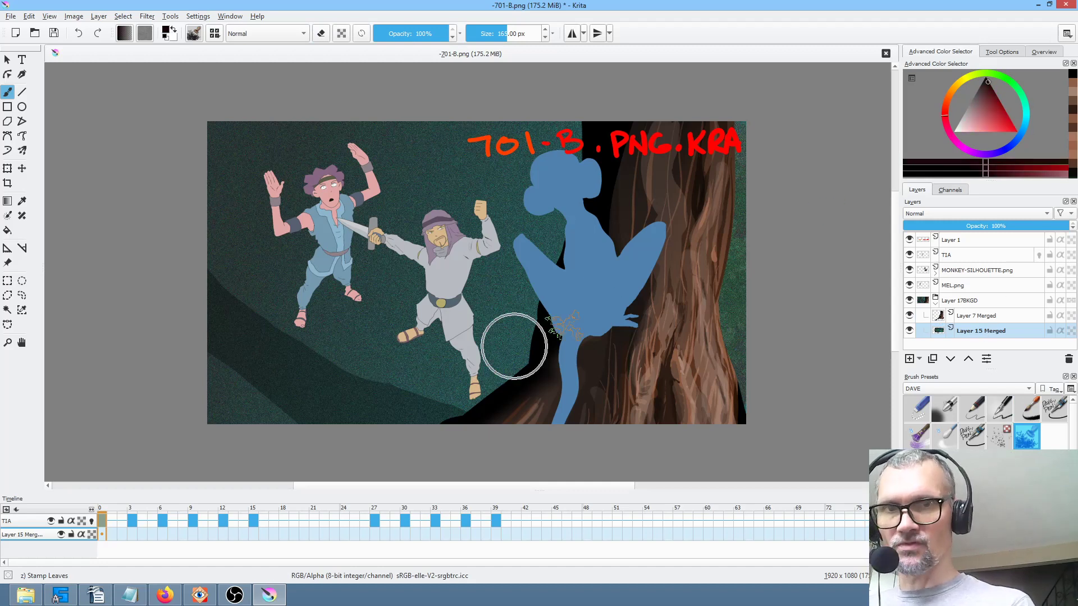
ctrl+click(510, 321)
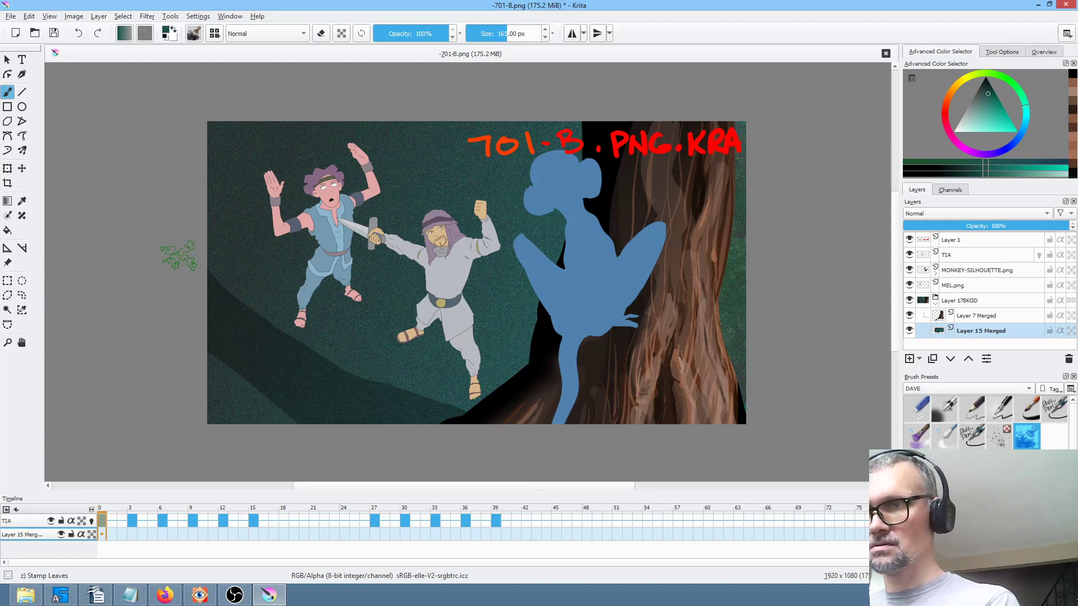
Enlarge the leaf brush to 366.52 px and stamp teal foliage over the background's lower-left corner.
mouse_move(144, 361)
mouse_down()
mouse_move(121, 396)
mouse_move(160, 404)
mouse_move(188, 387)
mouse_up()
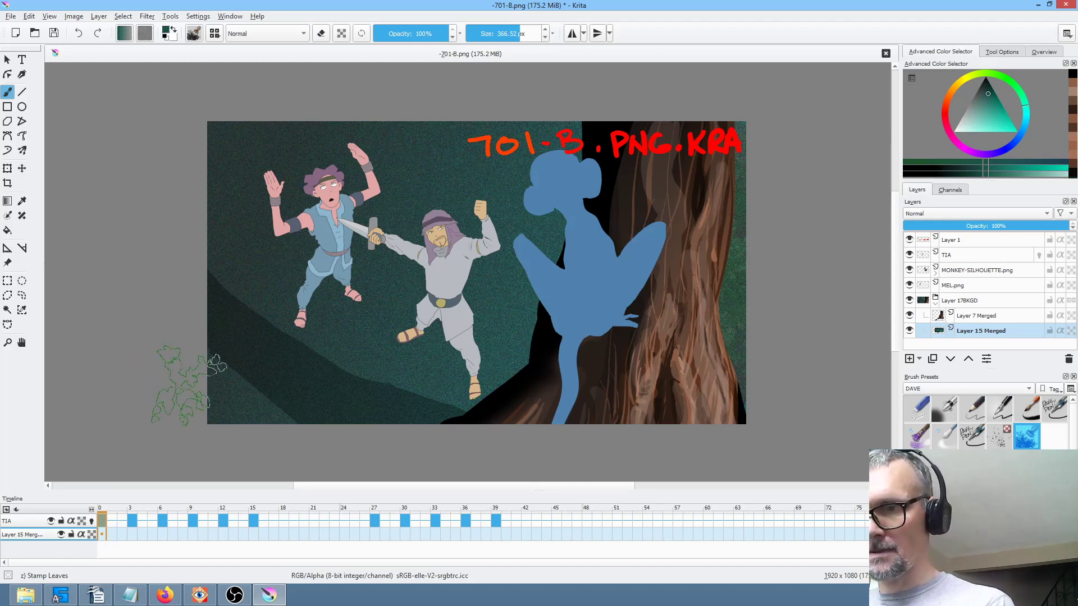
click(227, 367)
mouse_move(235, 373)
mouse_down()
mouse_move(225, 438)
mouse_move(266, 379)
mouse_move(251, 444)
mouse_move(288, 440)
mouse_up()
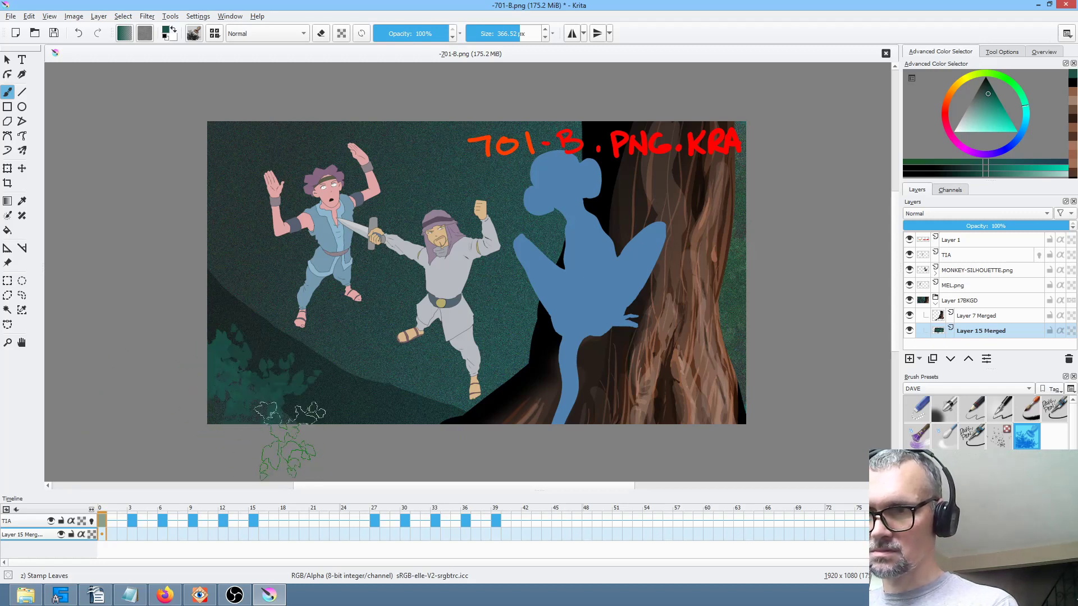
Change the paint colour to a purer green and stamp more leaves over the teal foliage in the corner.
click(991, 104)
click(1014, 83)
mouse_move(239, 452)
mouse_down()
mouse_move(247, 393)
mouse_move(233, 429)
mouse_up()
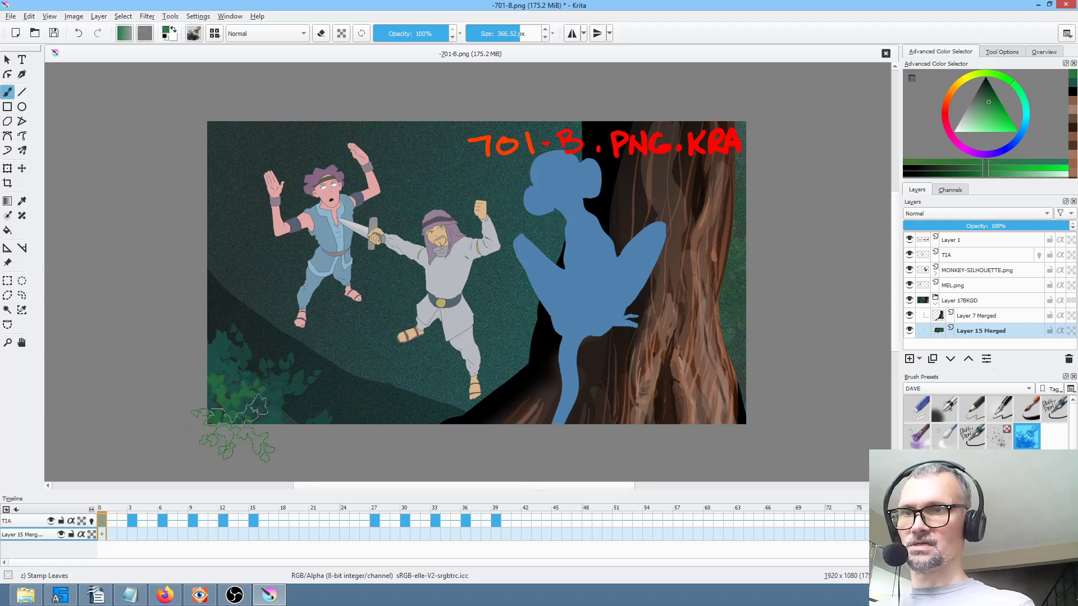
Stamp green leaves along the background's upper-left corner on Layer 15 Merged.
click(197, 135)
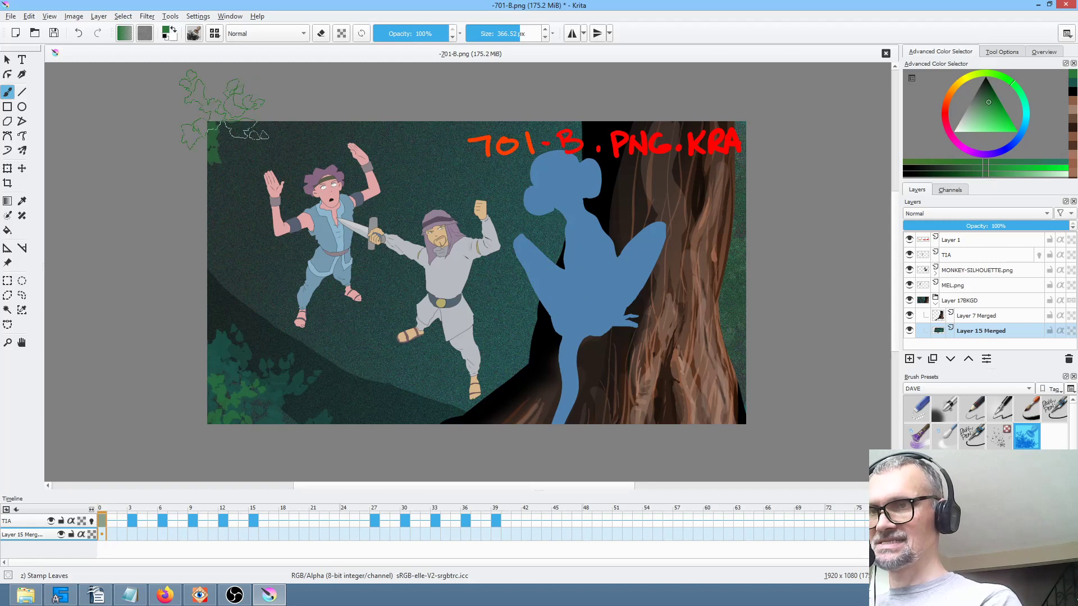
drag(308, 91, 272, 104)
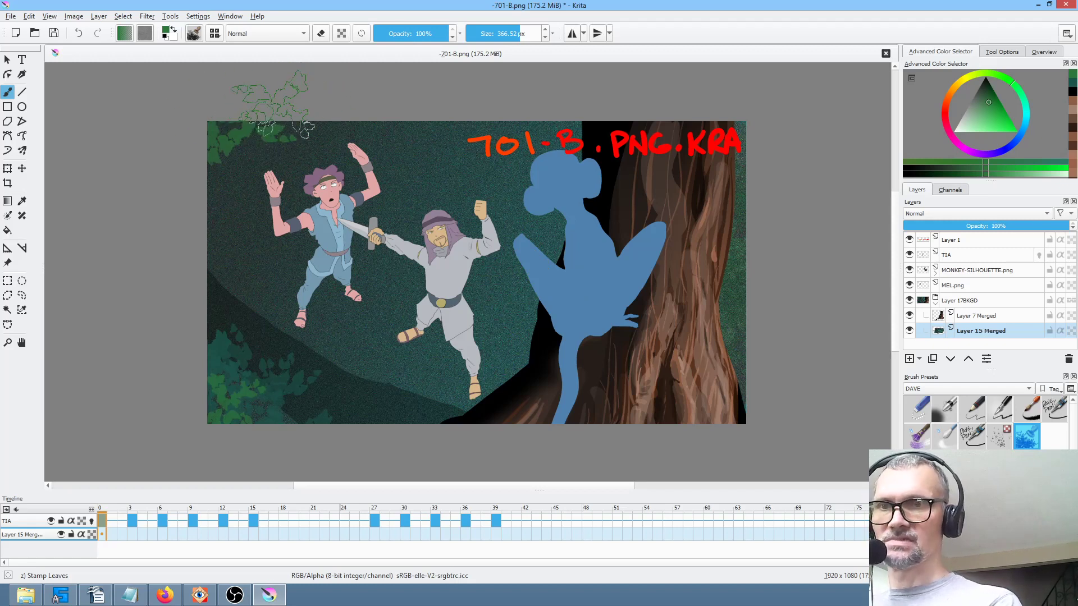
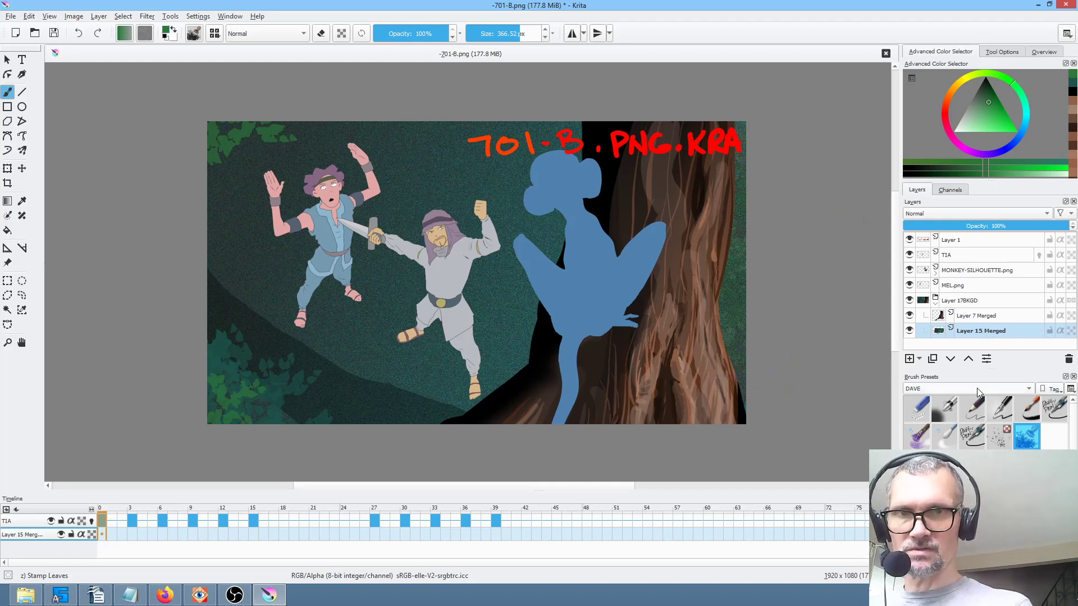
Add a new paint layer above Layer 15 Merged and prepare the Ink-7 Brush Rough with black.
drag(989, 104, 983, 74)
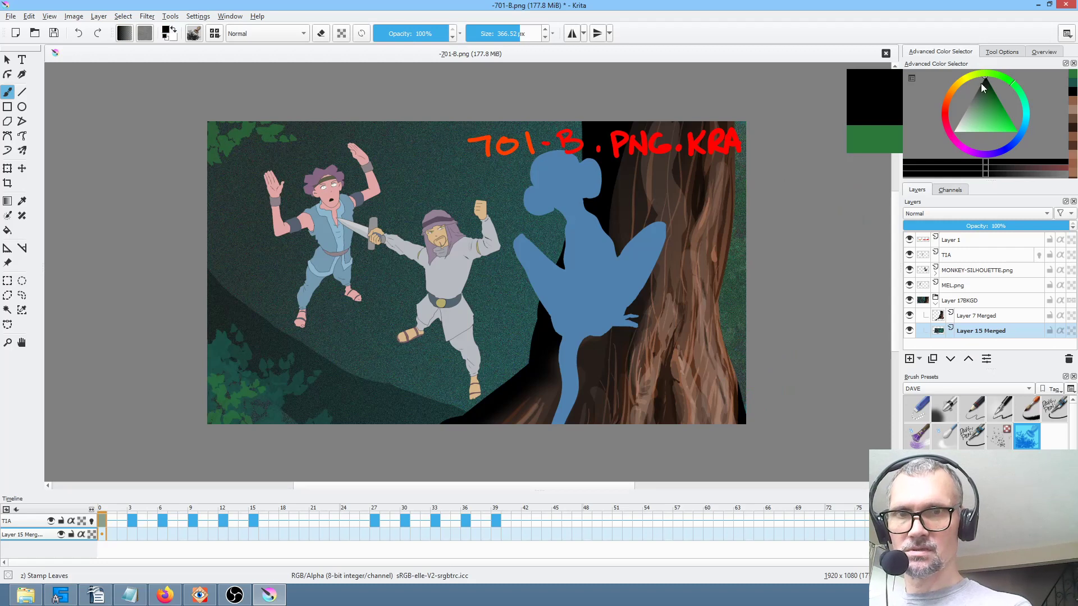
click(984, 316)
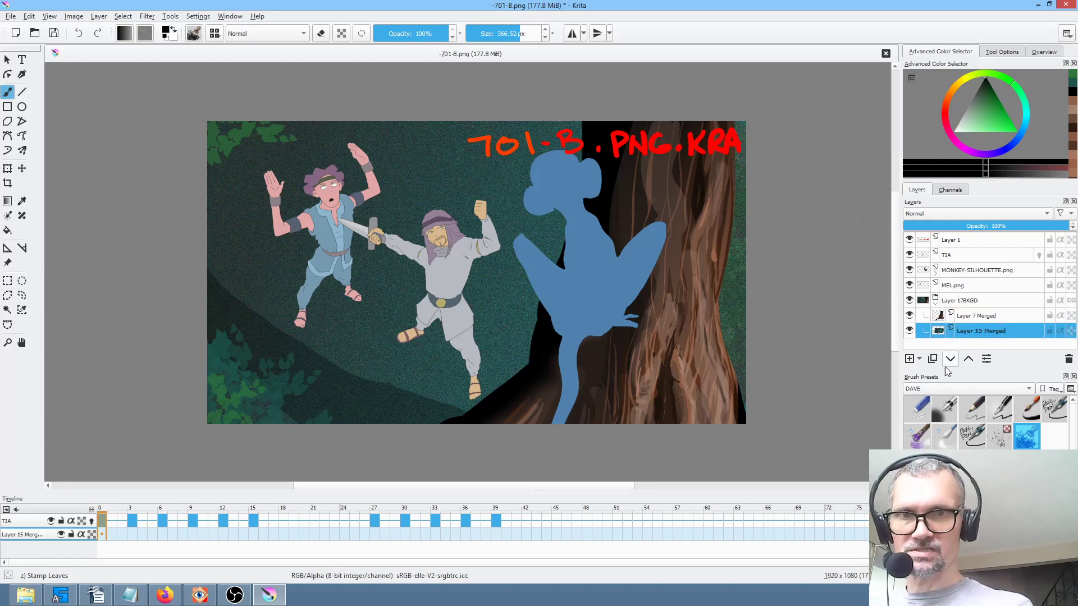
click(909, 359)
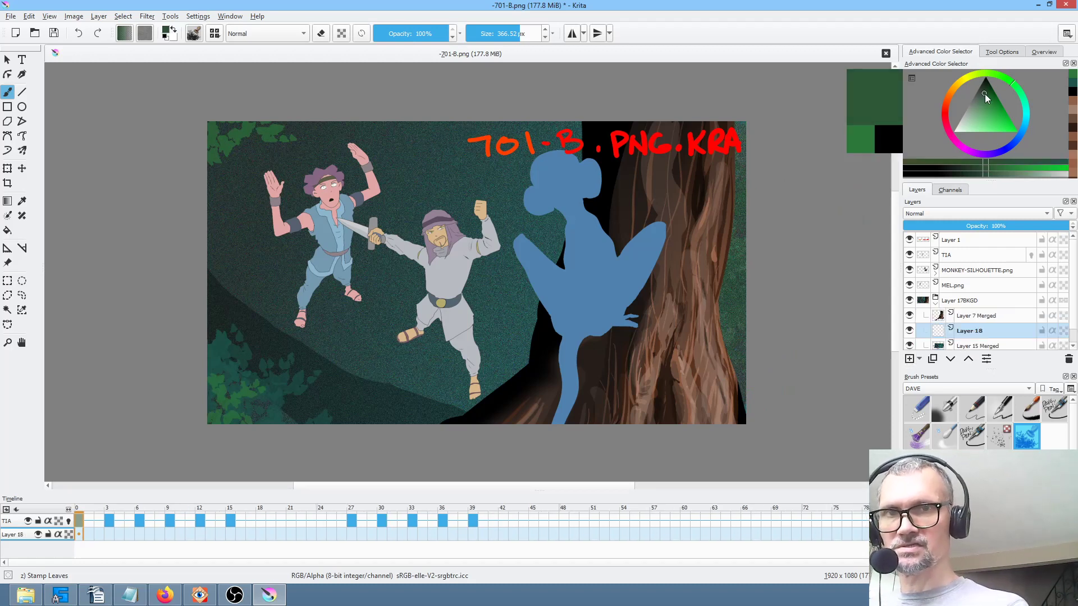
click(1031, 415)
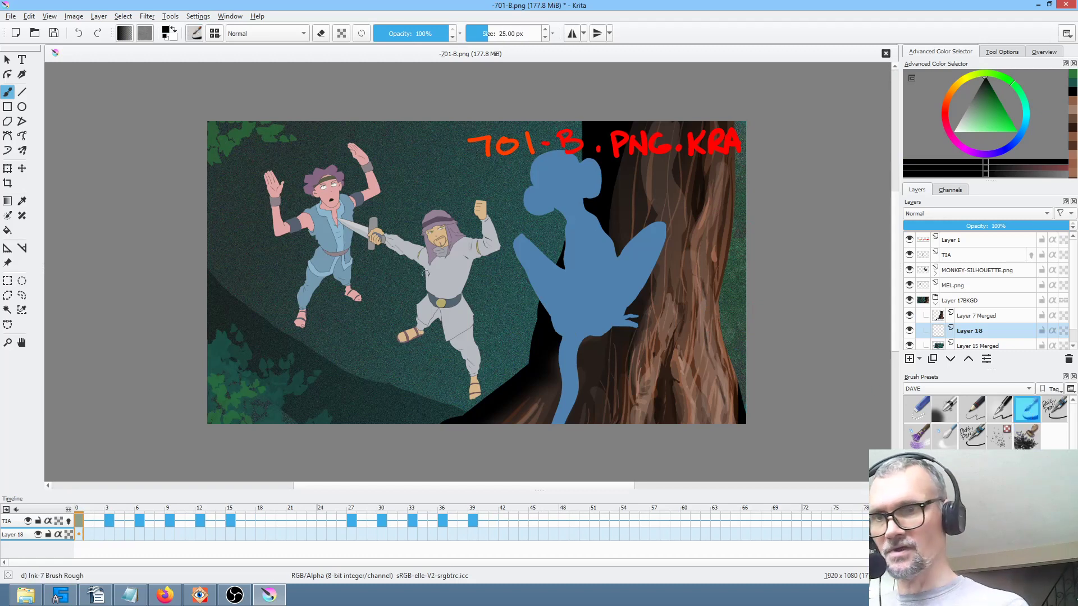
Paint black cast-shadow strokes from both characters' feet toward the background's upper-left, enlarging the brush to 52.16 px.
drag(462, 387, 381, 290)
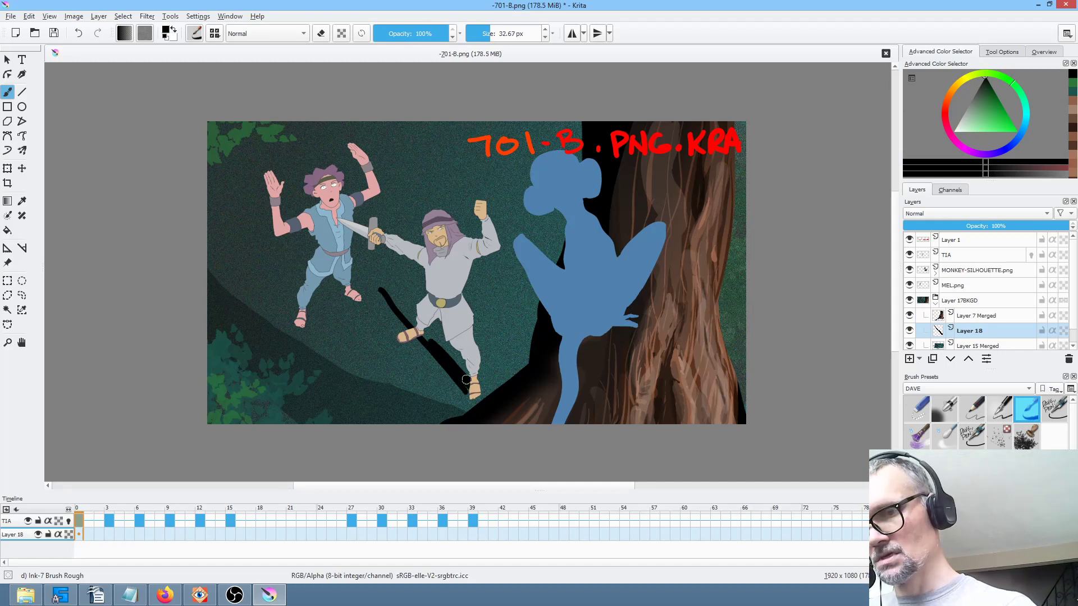
mouse_move(406, 311)
mouse_down()
mouse_move(239, 88)
mouse_move(437, 364)
mouse_up()
mouse_move(357, 263)
mouse_down()
mouse_move(246, 121)
mouse_move(369, 282)
mouse_up()
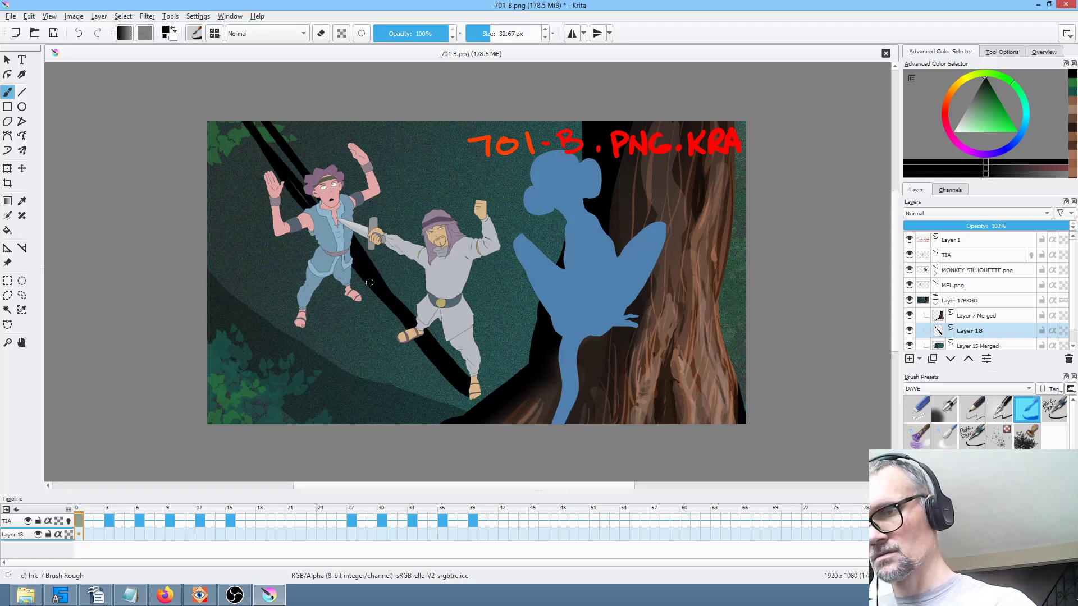
drag(314, 255, 224, 137)
mouse_move(297, 320)
mouse_down()
mouse_move(211, 203)
mouse_move(223, 193)
mouse_up()
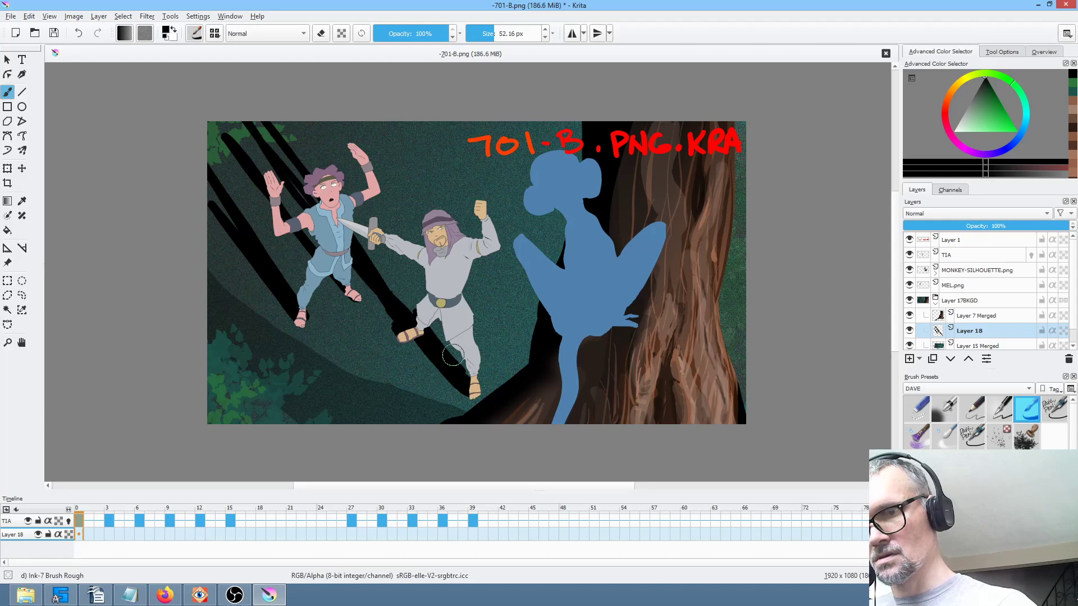
Enlarge the brush to 80.29 px and fill in both characters' cast shadows with solid black.
mouse_move(458, 371)
mouse_down()
mouse_move(255, 135)
mouse_move(286, 188)
mouse_move(188, 107)
mouse_move(258, 262)
mouse_up()
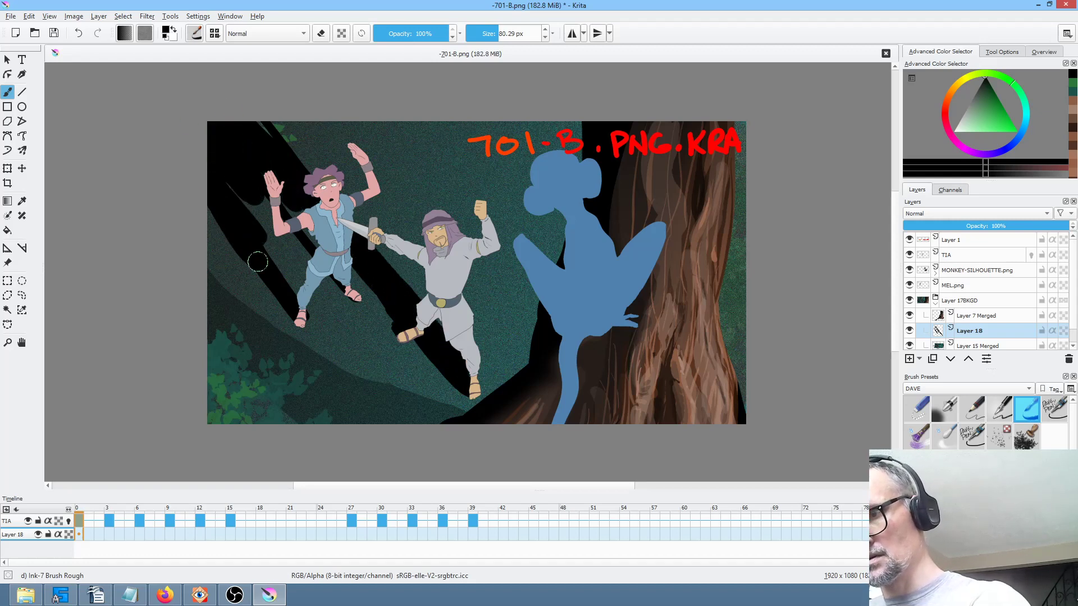
drag(235, 206, 245, 188)
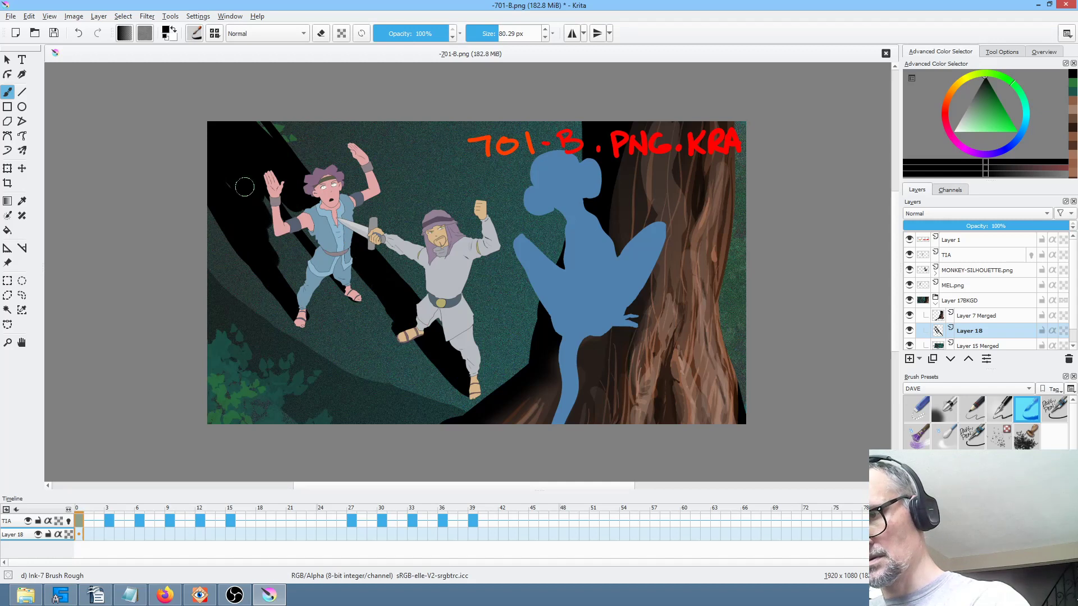
mouse_move(310, 243)
mouse_down()
mouse_move(279, 229)
mouse_move(288, 287)
mouse_up()
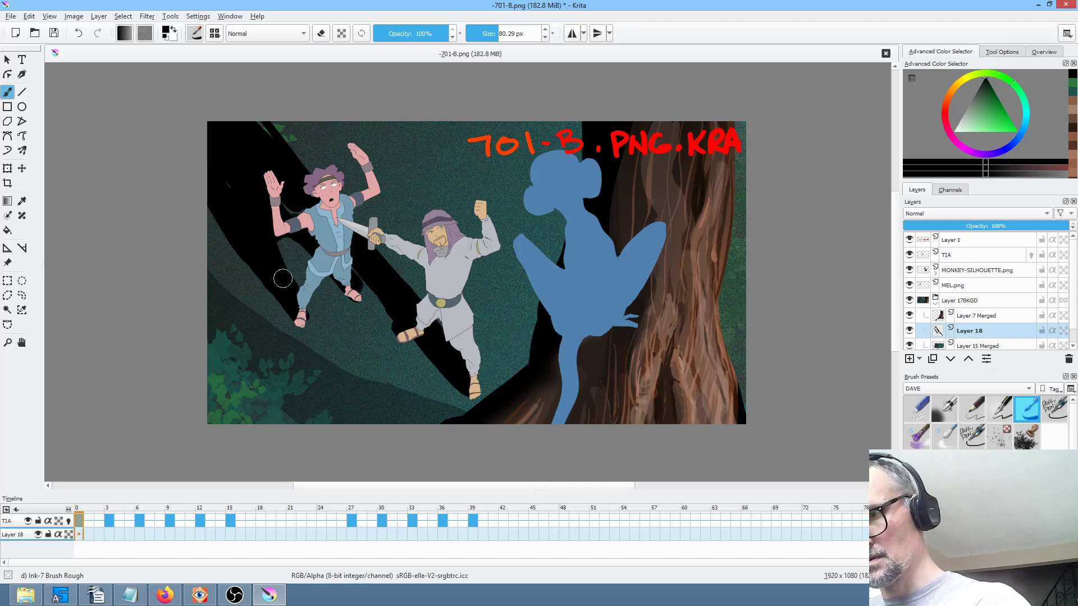
drag(376, 294, 415, 321)
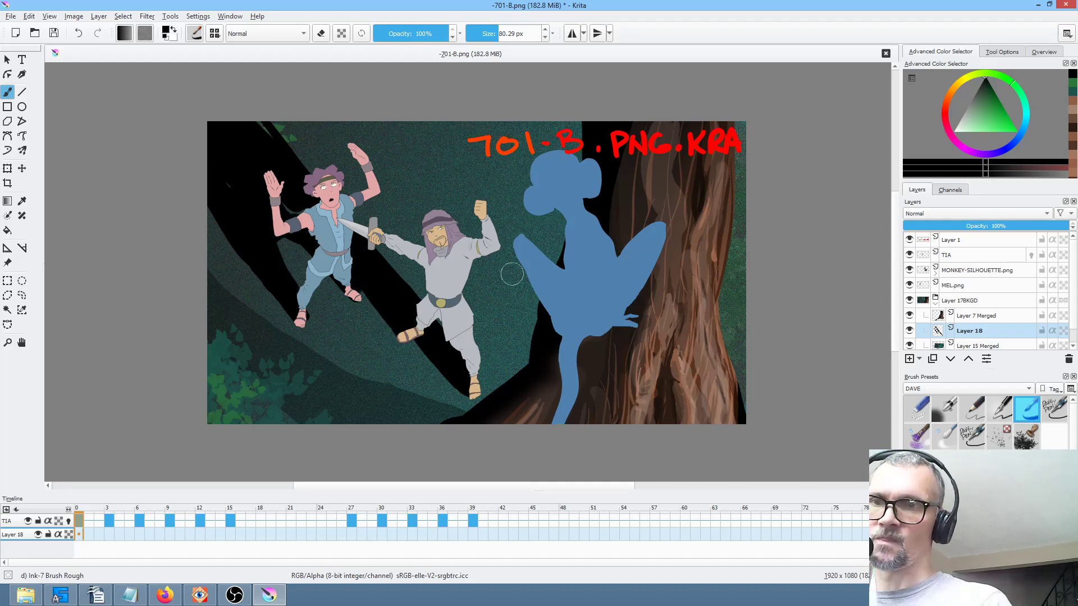
drag(358, 220, 423, 309)
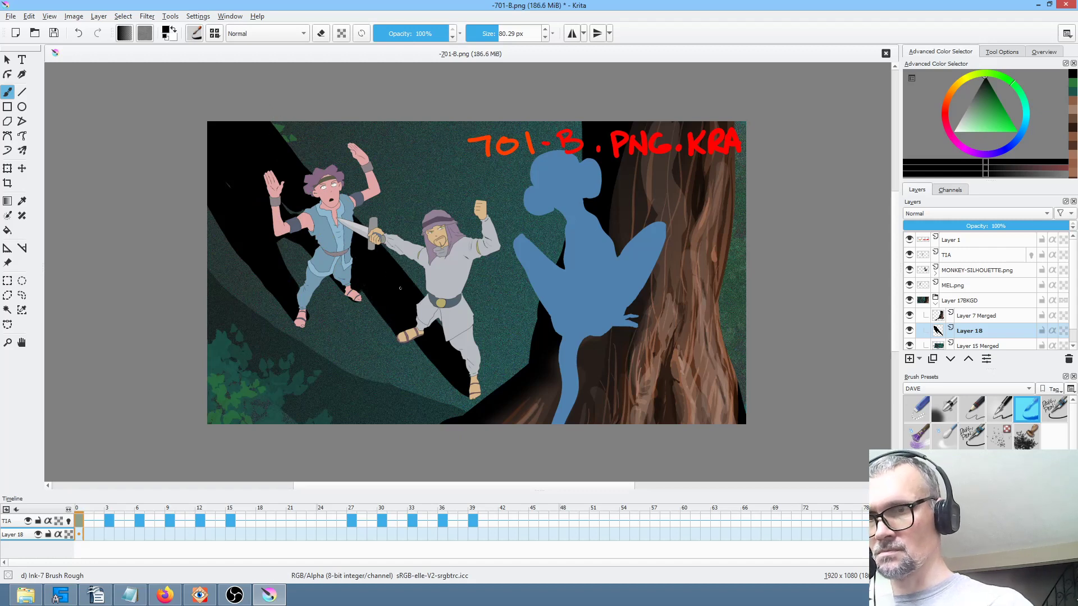
Try to trim the shadow's edge behind the swordsman with the eraser, and undo the last strokes.
key(e)
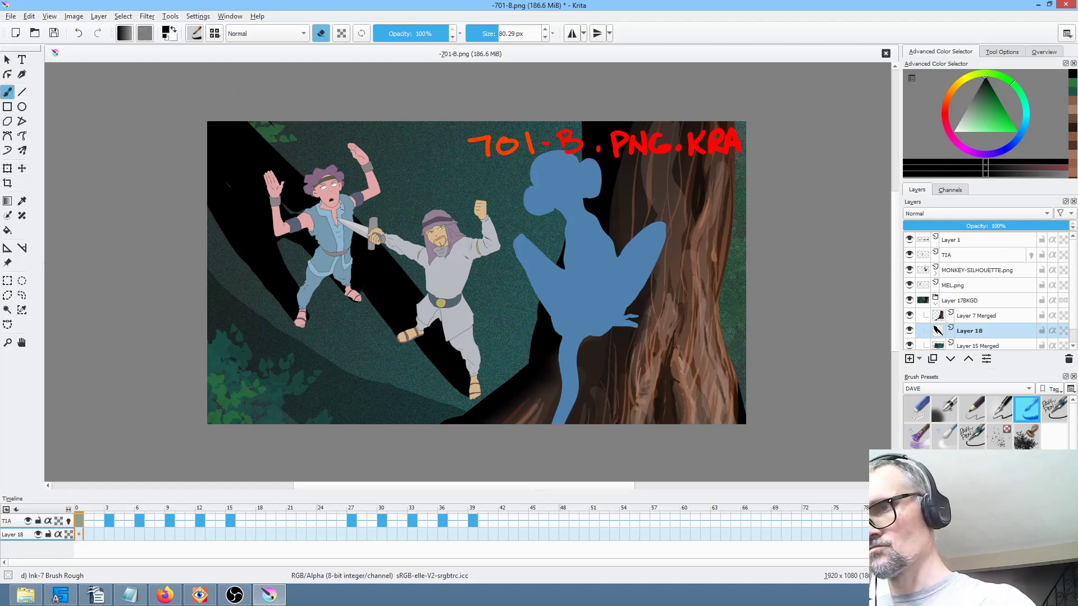
drag(362, 239, 397, 265)
key(e)
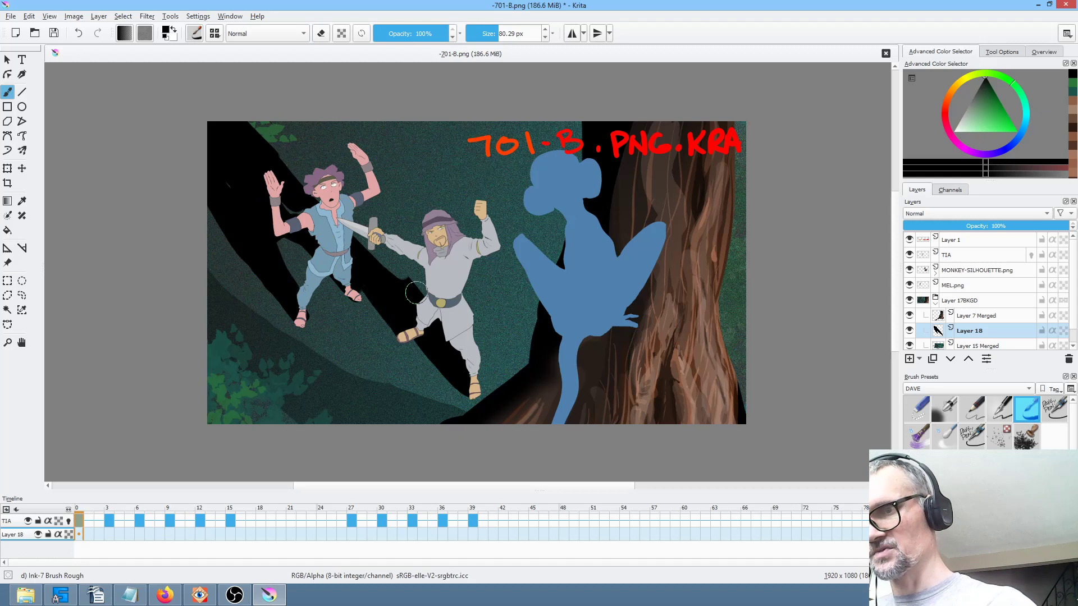
key(ctrl+z)
key(ctrl+z)
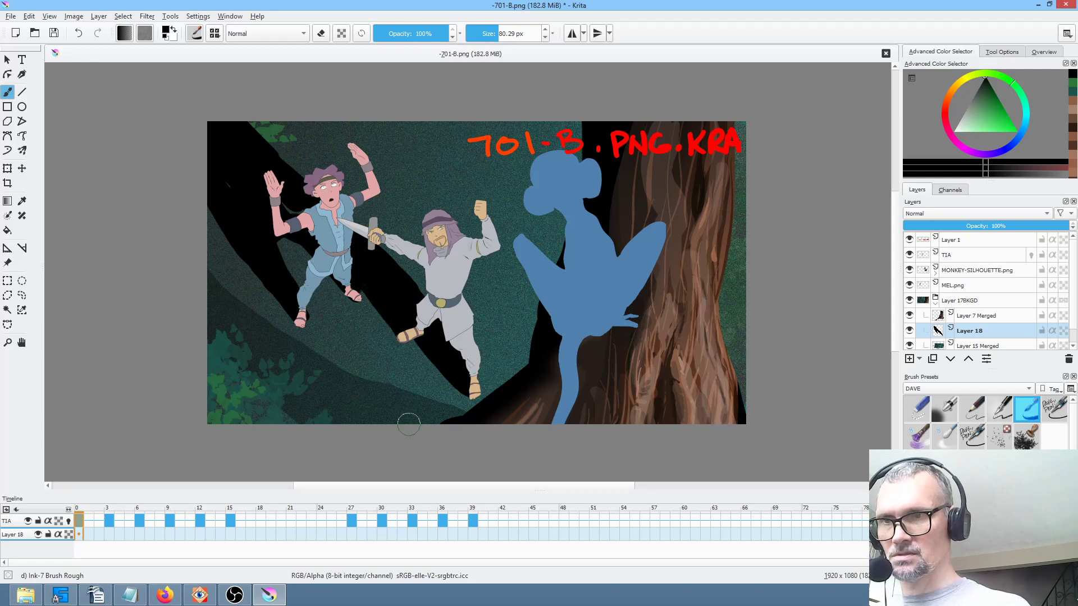
Paint a broad black shadow band curving from the background's left edge down to the base of the tree.
mouse_move(200, 268)
mouse_down()
mouse_move(349, 399)
mouse_move(281, 346)
mouse_move(417, 435)
mouse_move(339, 389)
mouse_move(440, 427)
mouse_move(198, 297)
mouse_move(349, 452)
mouse_move(218, 302)
mouse_move(339, 422)
mouse_move(214, 332)
mouse_move(298, 414)
mouse_move(327, 473)
mouse_up()
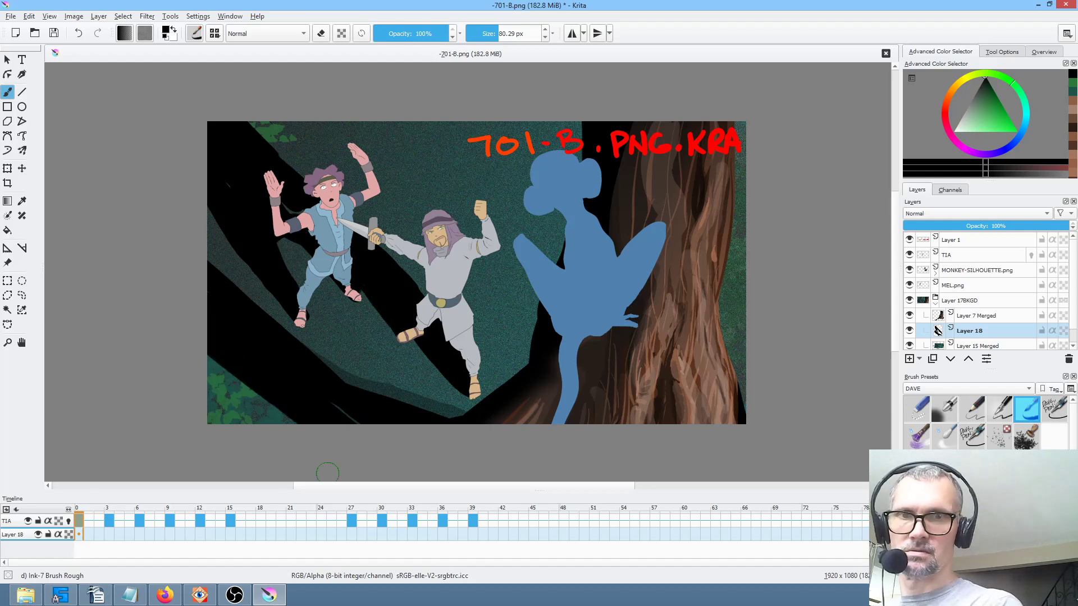
key(ctrl+z)
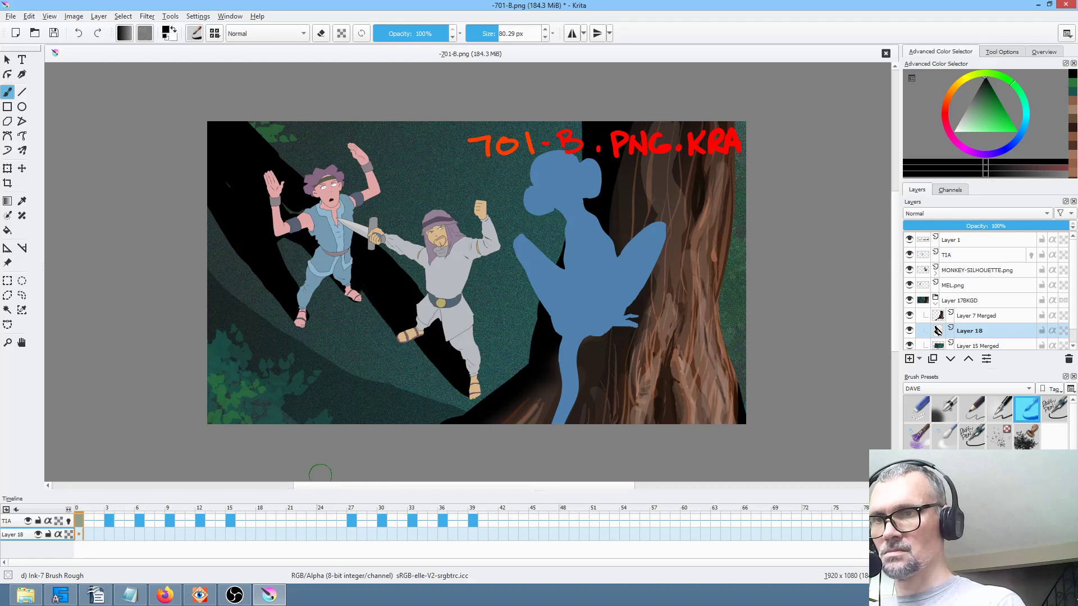
mouse_move(201, 249)
mouse_down()
mouse_move(350, 427)
mouse_move(220, 291)
mouse_move(328, 428)
mouse_move(213, 297)
mouse_move(316, 440)
mouse_move(251, 326)
mouse_move(379, 430)
mouse_move(328, 387)
mouse_move(428, 412)
mouse_up()
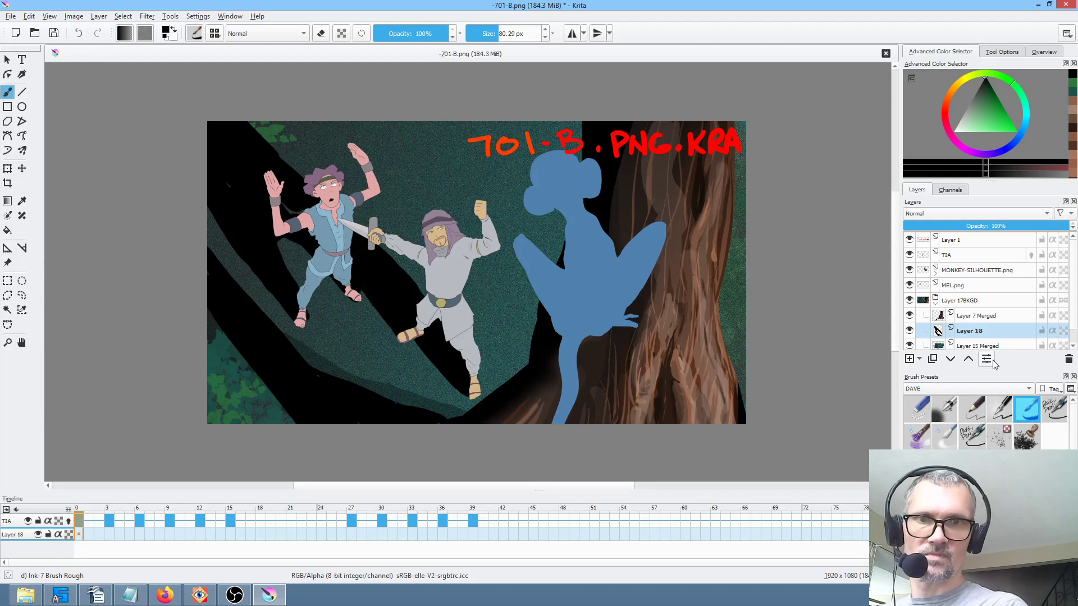
Lower the Layer 18 shadow's opacity to 54% and soften it with a Blur filter of 5 px radius.
mouse_move(1041, 228)
mouse_down()
mouse_move(903, 227)
mouse_move(1017, 227)
mouse_move(917, 225)
mouse_move(1007, 225)
mouse_move(992, 223)
mouse_up()
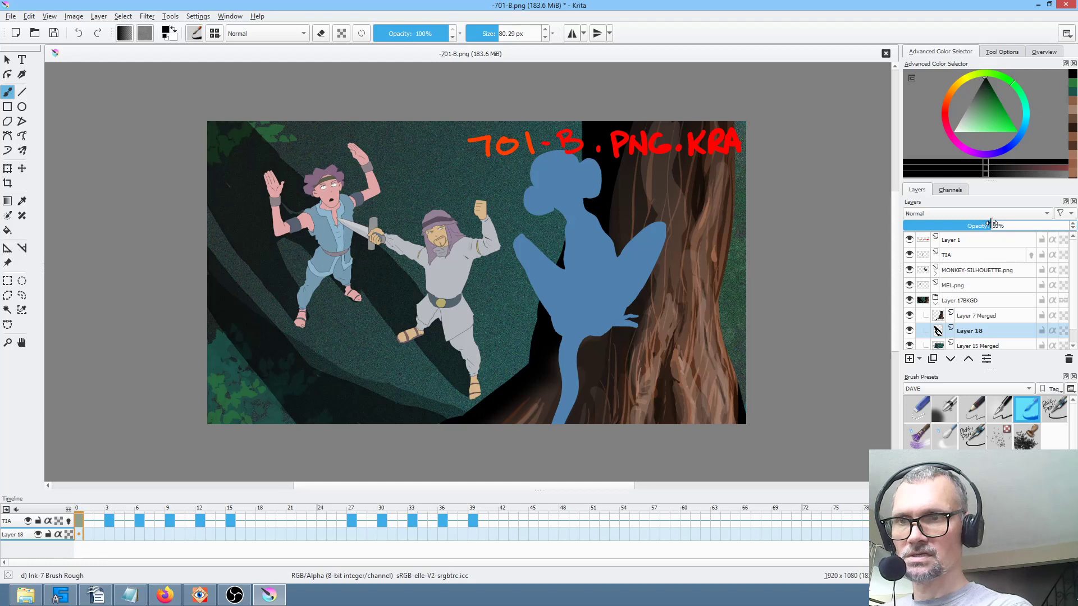
click(268, 34)
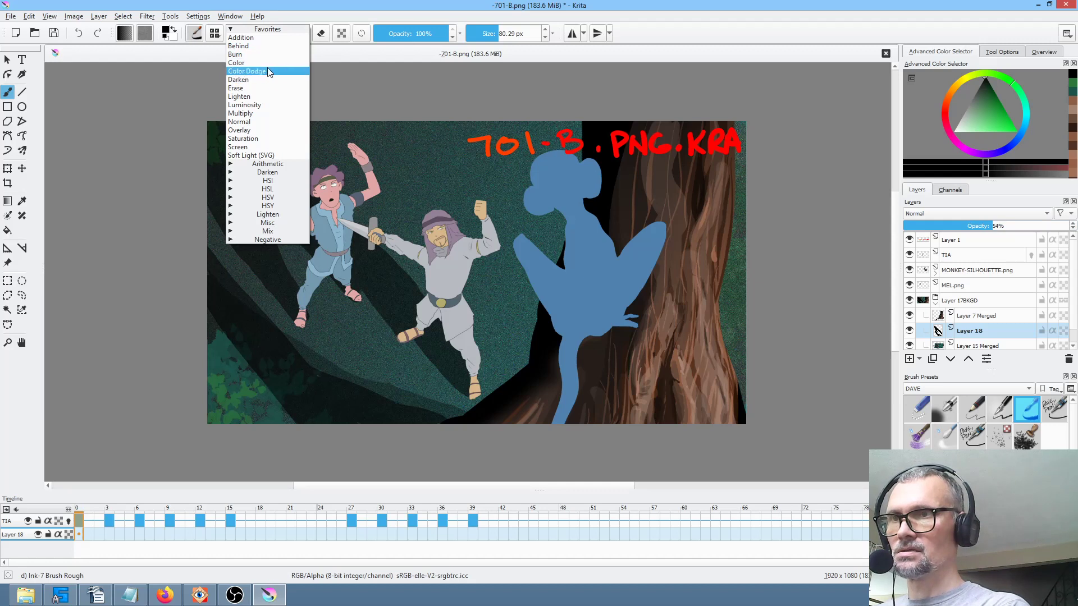
click(147, 17)
click(148, 16)
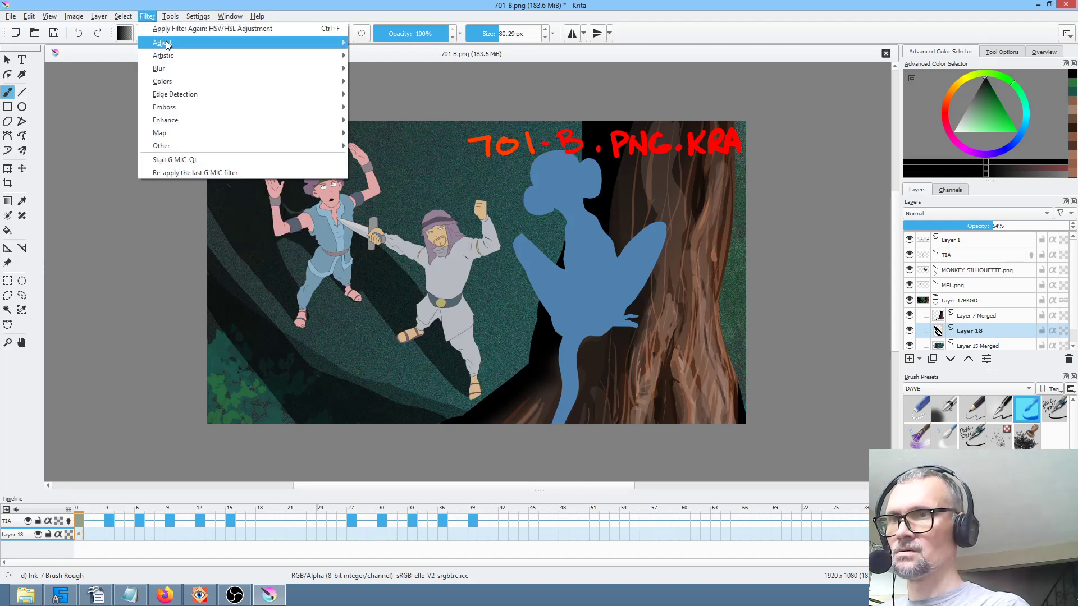
mouse_move(171, 66)
click(370, 69)
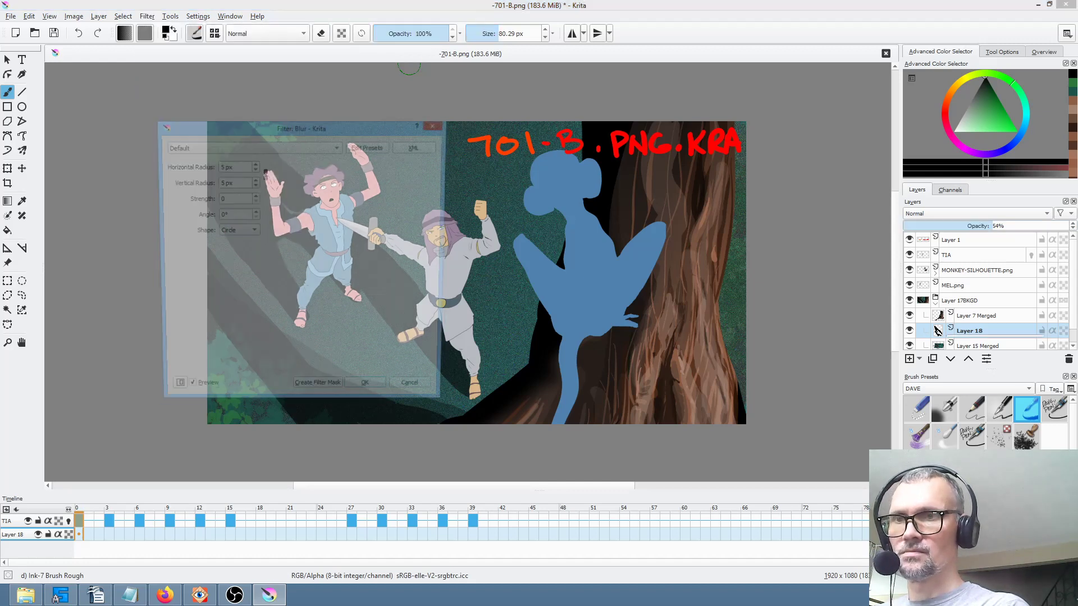
drag(354, 128, 769, 153)
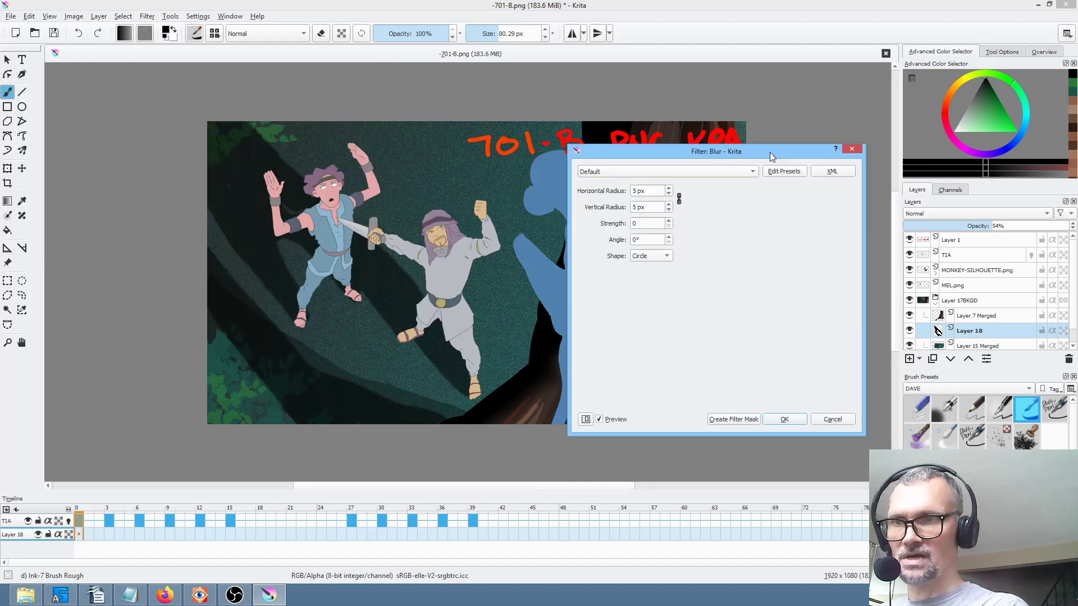
click(793, 423)
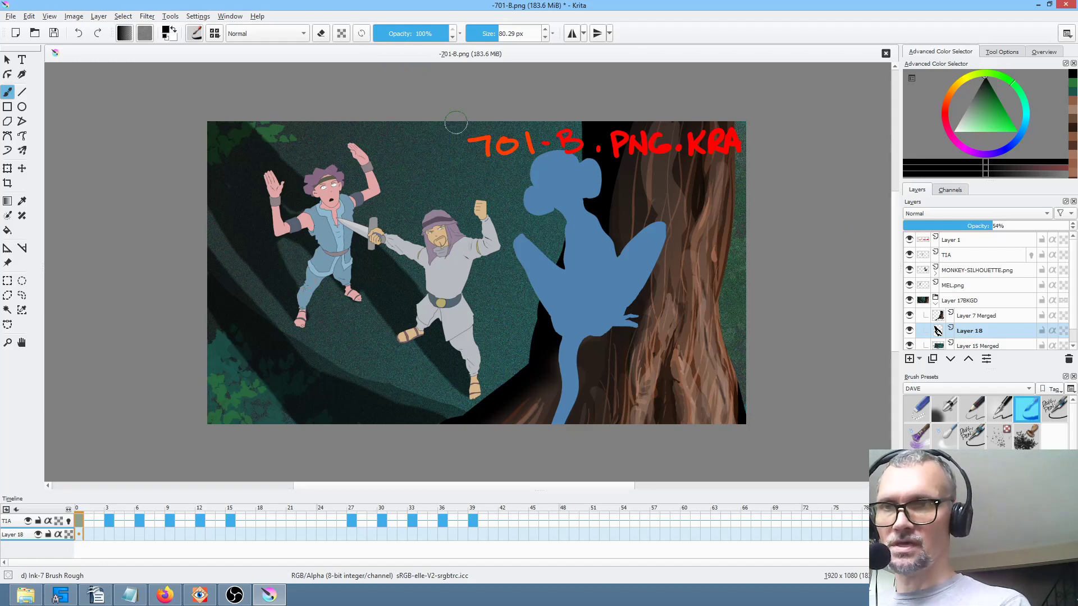
Add a layer above Layer 15 Merged and stamp black foliage along the scene's upper edge with Stamp Leaves at 313.39 px.
click(993, 345)
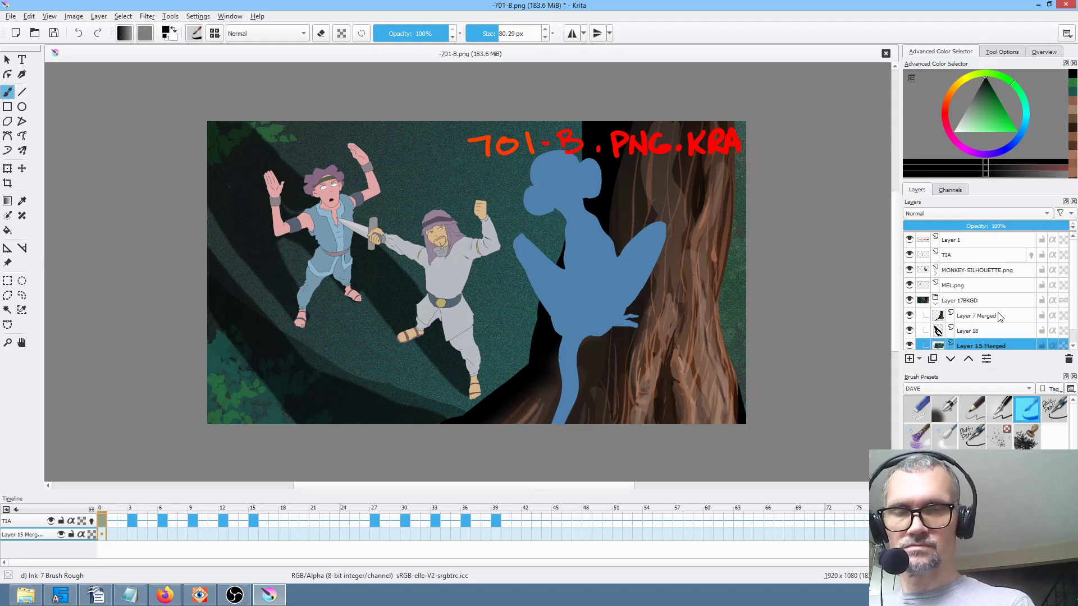
key(Insert)
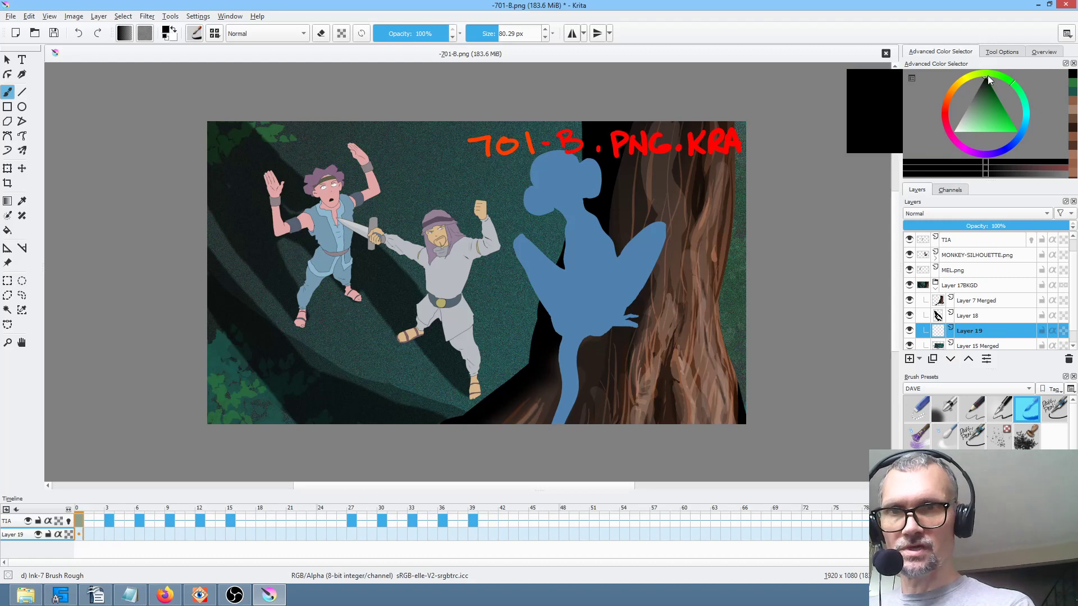
click(1031, 439)
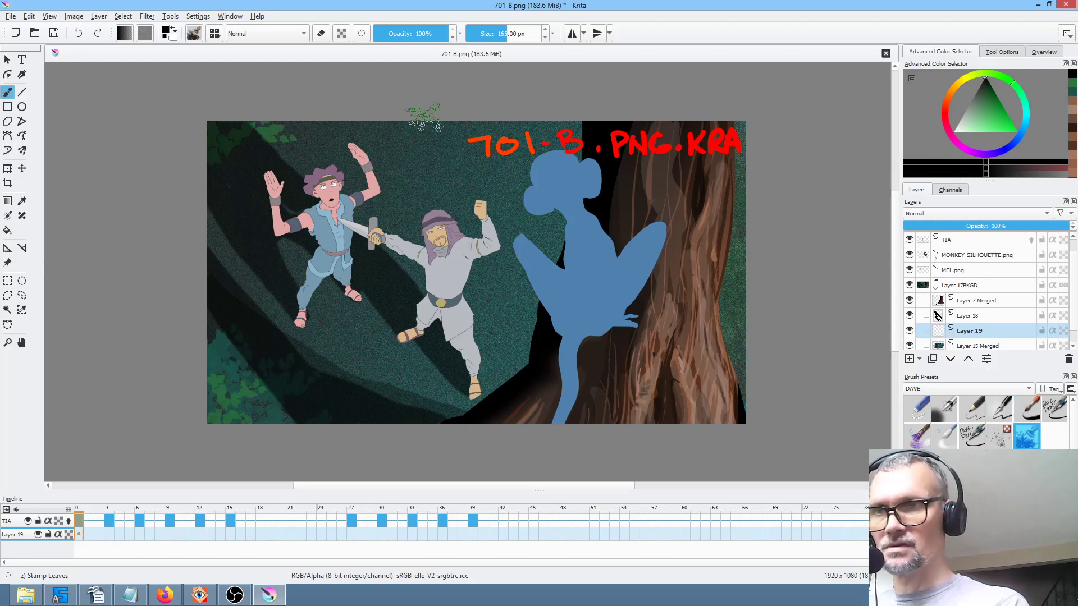
mouse_move(387, 101)
shift+mouse_down()
mouse_move(433, 137)
mouse_move(497, 133)
shift+mouse_up()
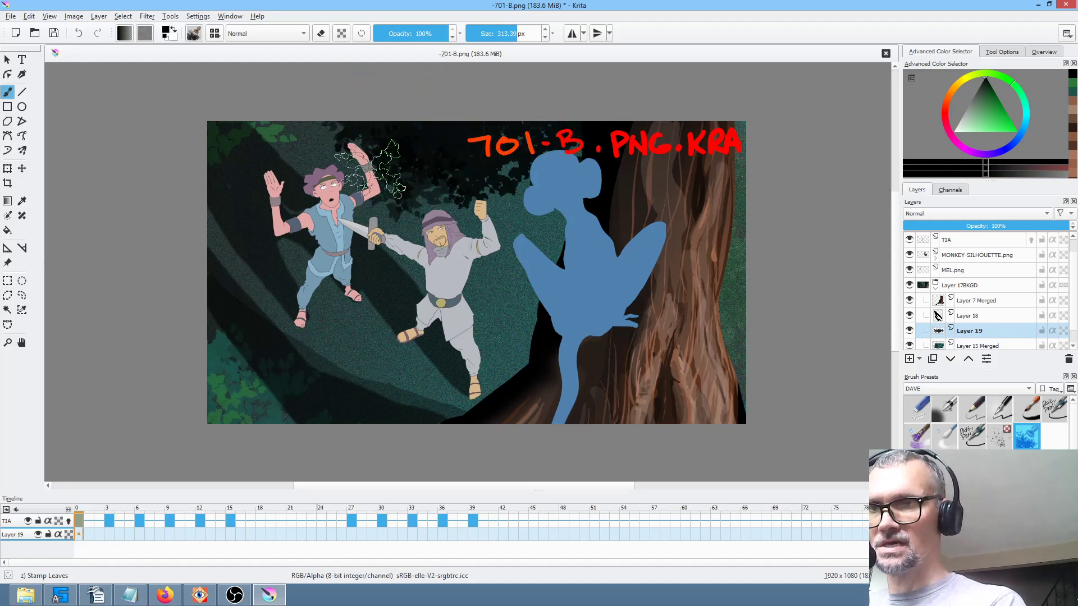
Stamp leaves in several dark greens over the black foliage along the scene's upper edge.
click(987, 91)
mouse_move(337, 115)
mouse_down()
mouse_move(420, 148)
mouse_move(494, 151)
mouse_move(578, 108)
mouse_up()
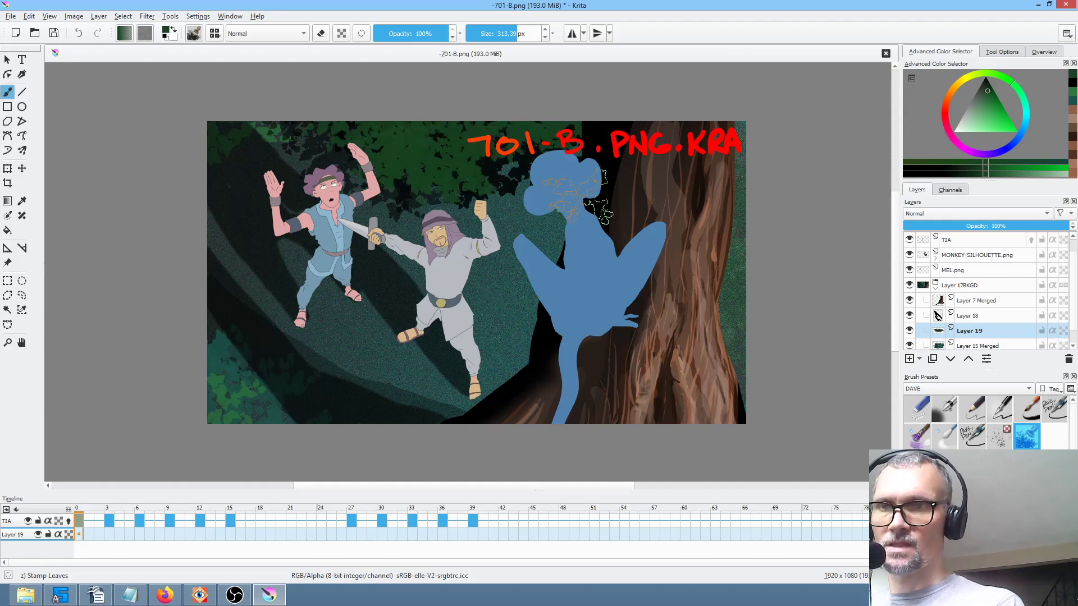
click(985, 90)
click(987, 85)
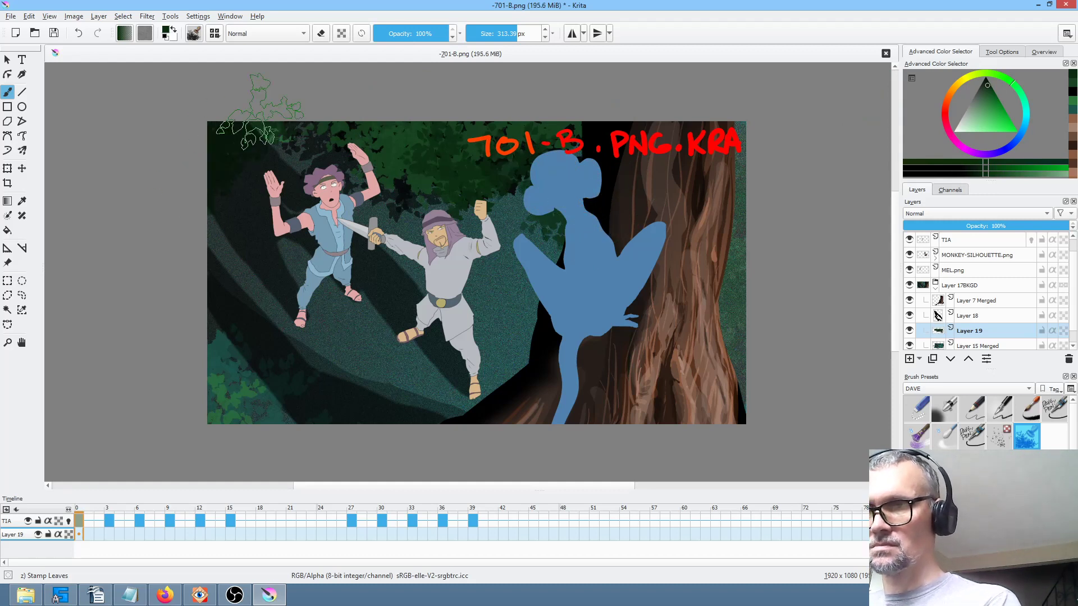
Move Layer 19 above Layer 18 and stamp lighter green leaves at the scene's left edge.
click(968, 360)
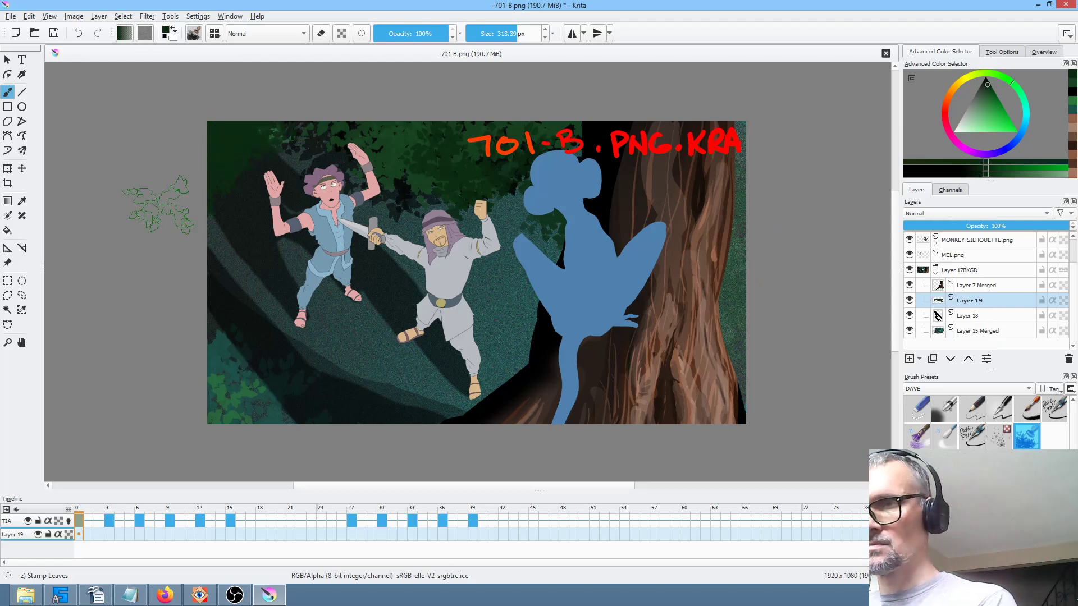
click(985, 99)
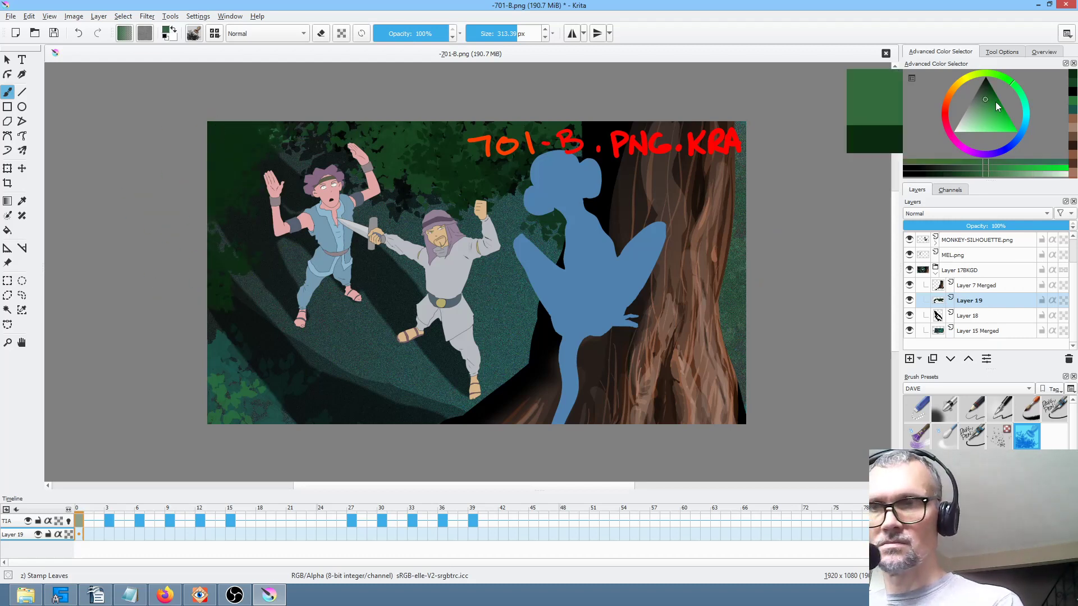
click(216, 210)
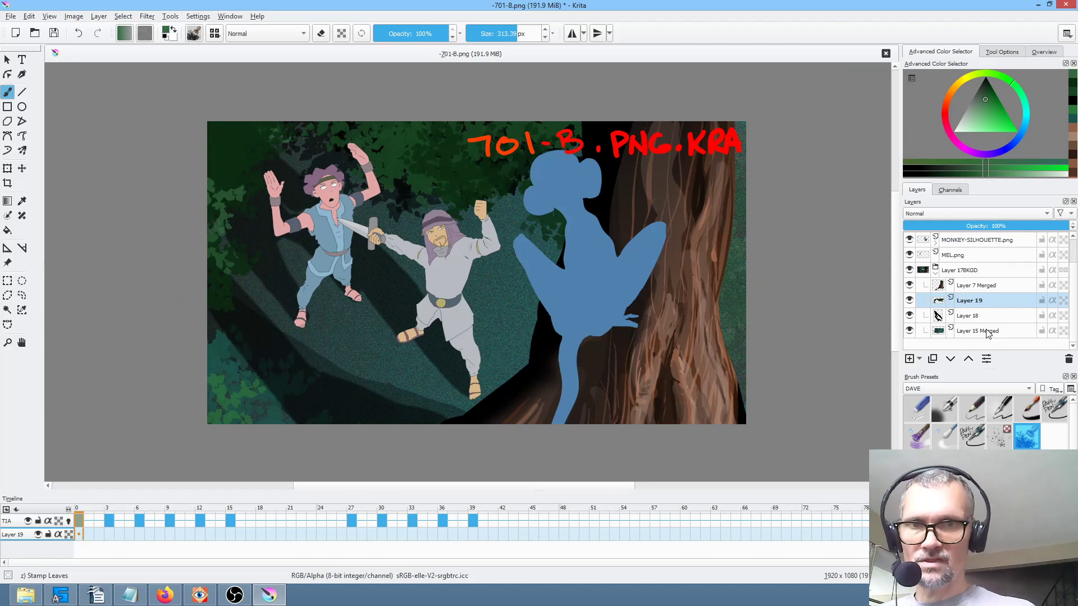
Make Layer 15 Merged active and choose the Stamp Water brush from the Textures presets.
click(918, 331)
click(909, 331)
click(909, 331)
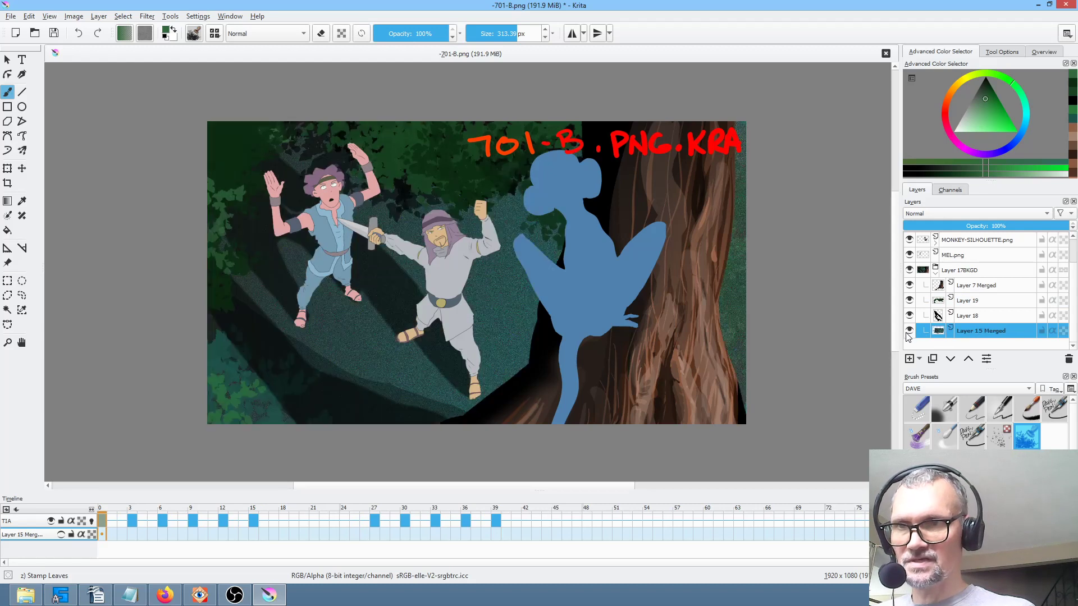
click(988, 388)
click(932, 478)
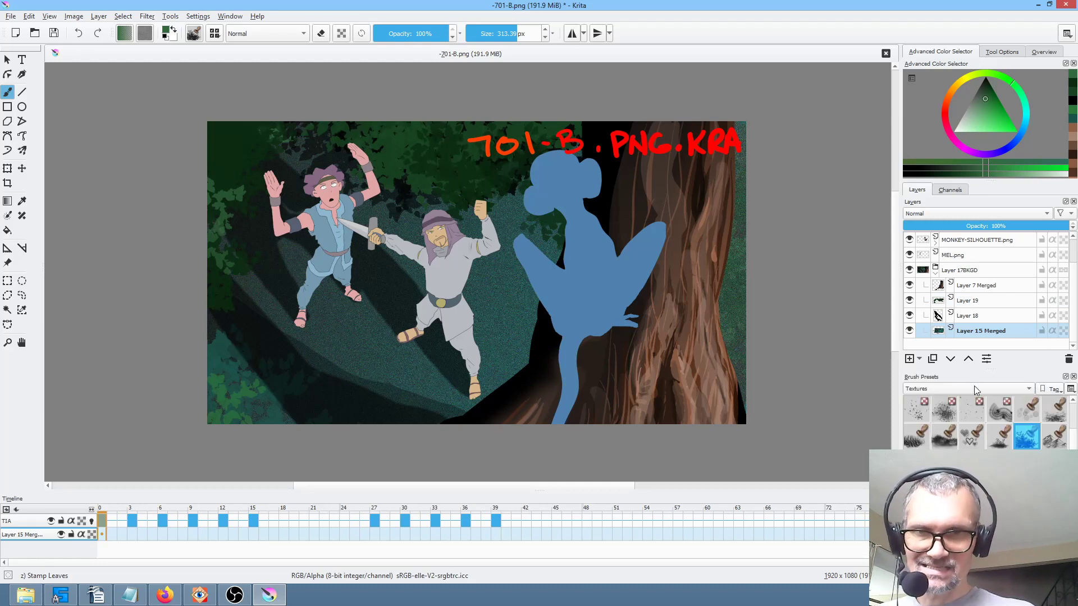
click(943, 408)
shift+drag(517, 344, 589, 335)
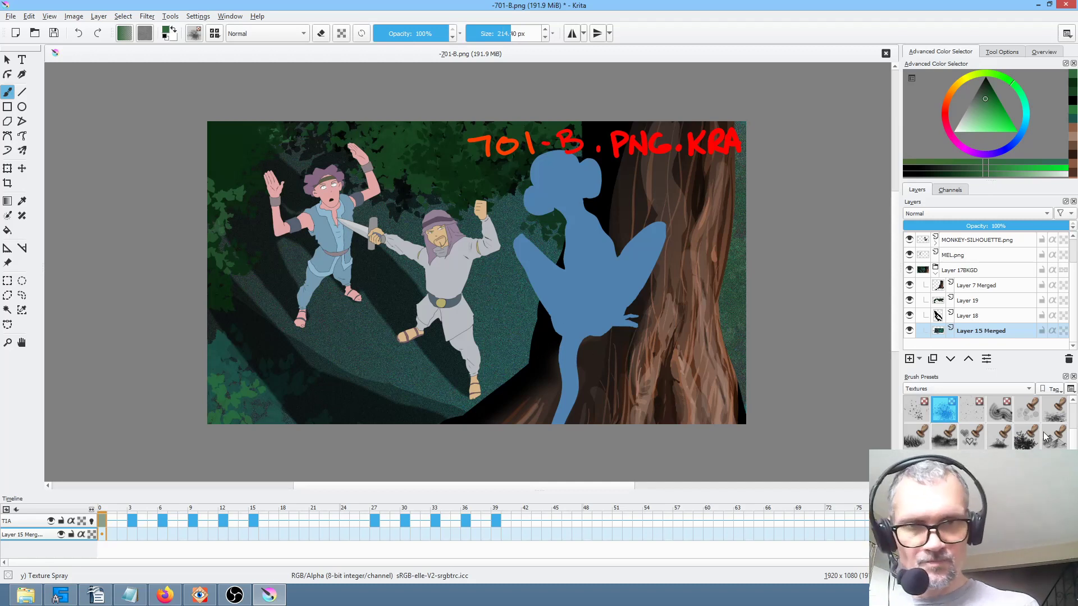
click(1026, 437)
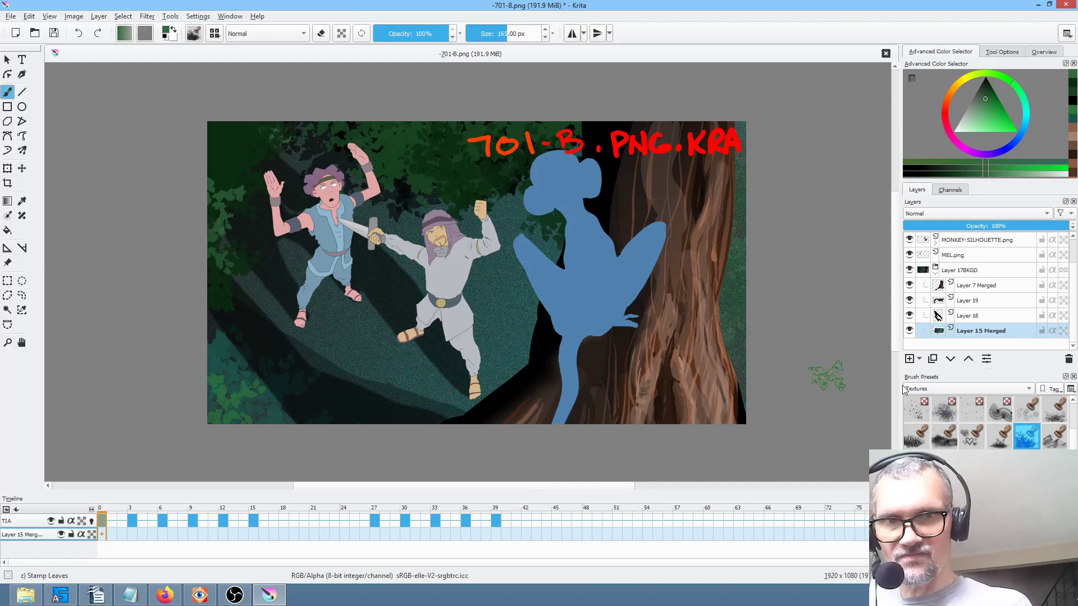
click(1054, 436)
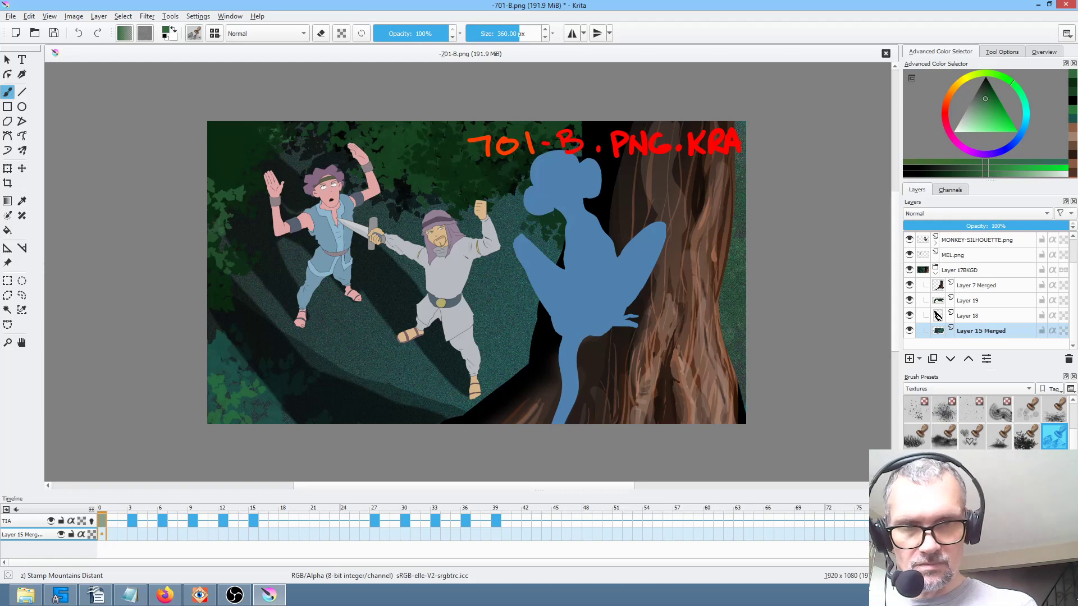
click(1005, 440)
key(period)
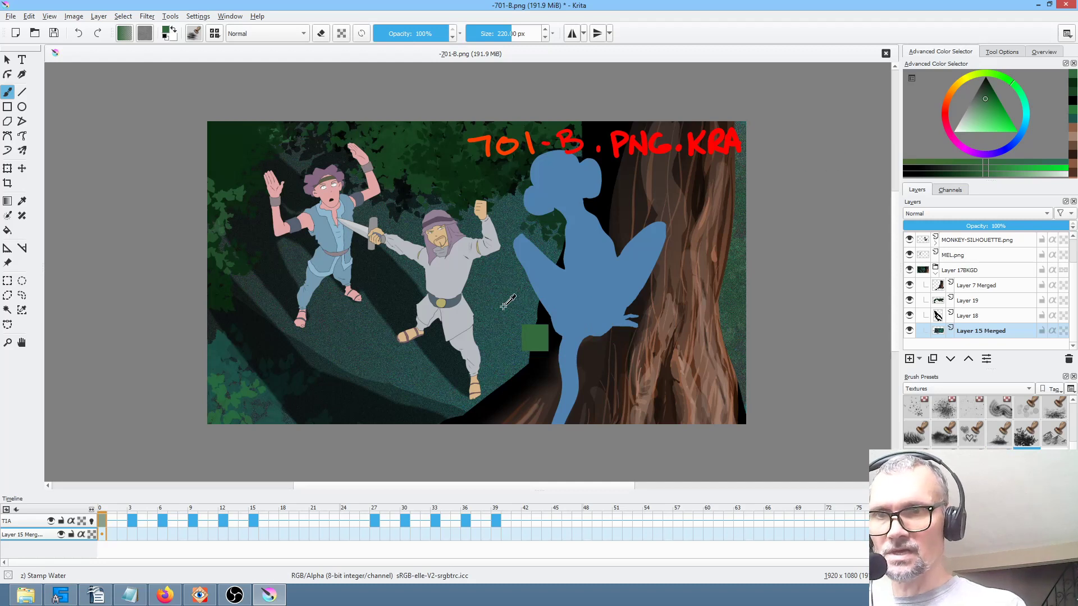
Stamp brown and dark green Stamp Water texture onto the ground between the grey-clothed figure and the monkey silhouette.
click(987, 100)
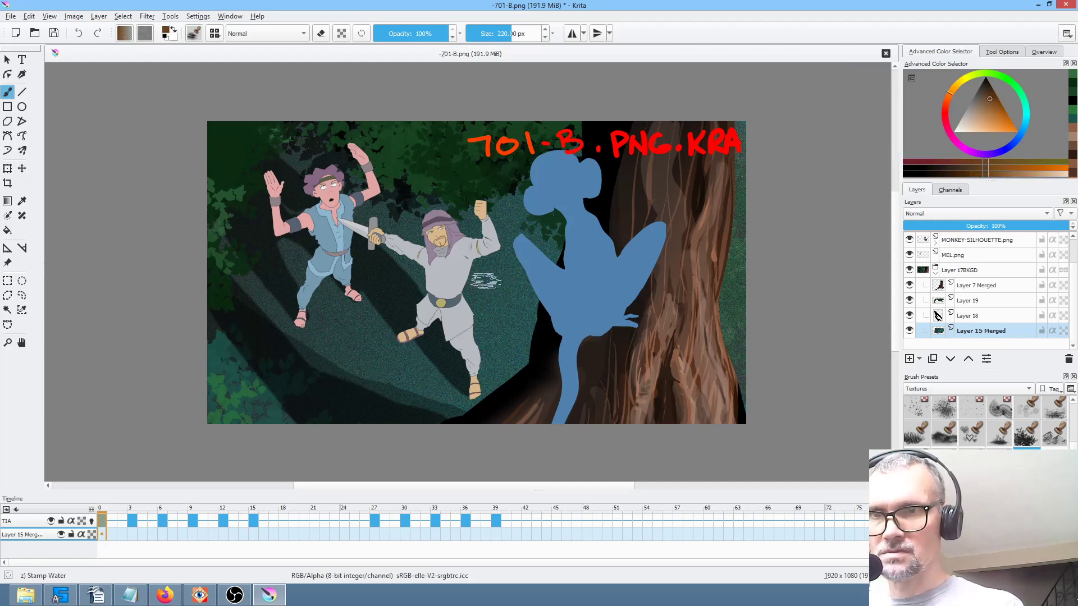
drag(500, 281, 539, 283)
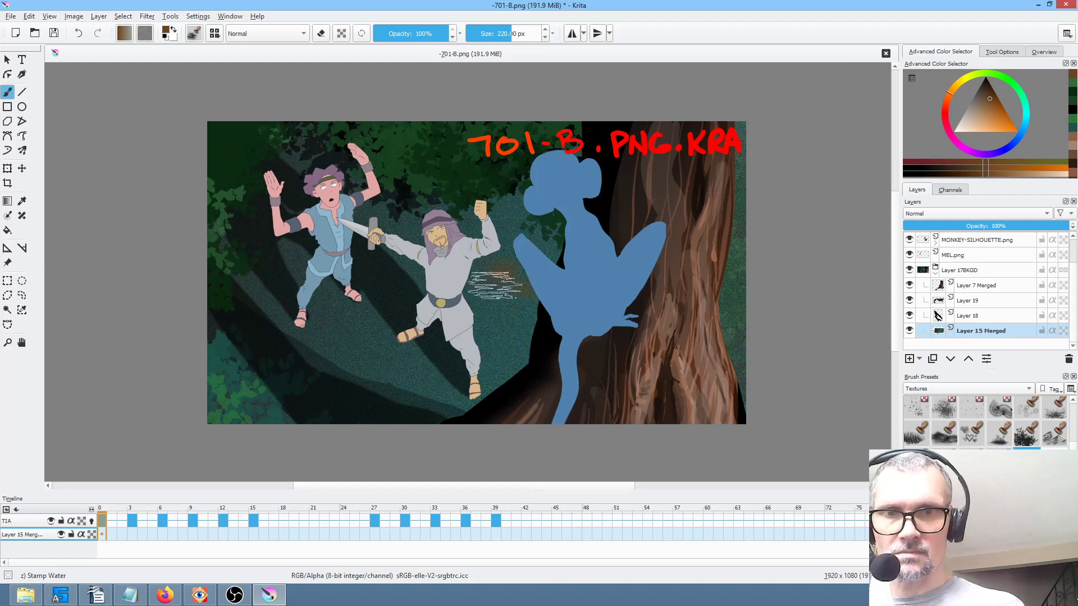
mouse_move(508, 276)
mouse_down()
mouse_move(535, 279)
mouse_move(521, 304)
mouse_up()
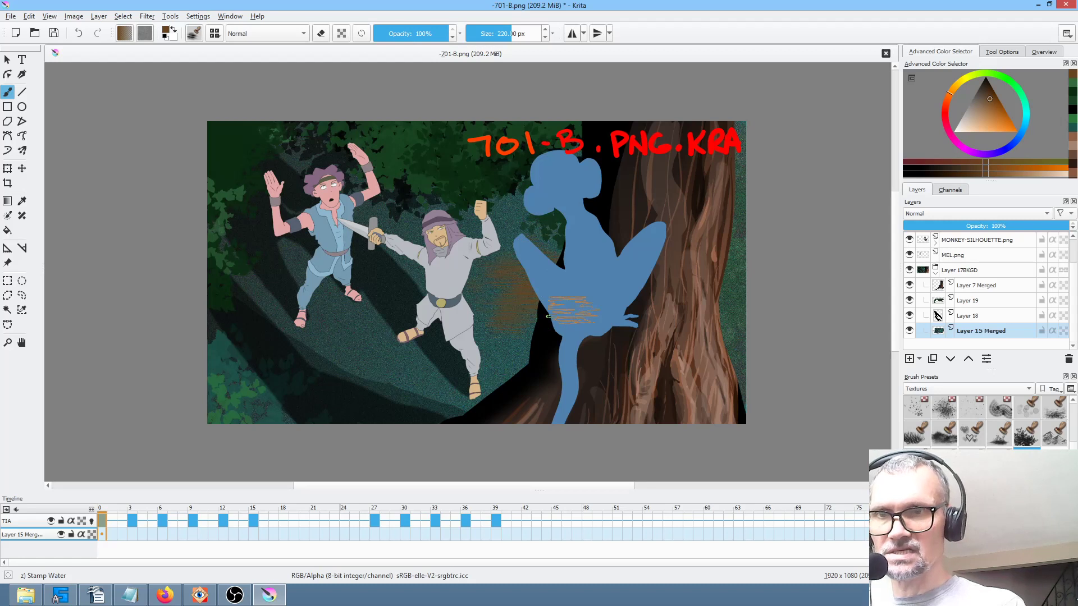
click(1000, 74)
click(983, 100)
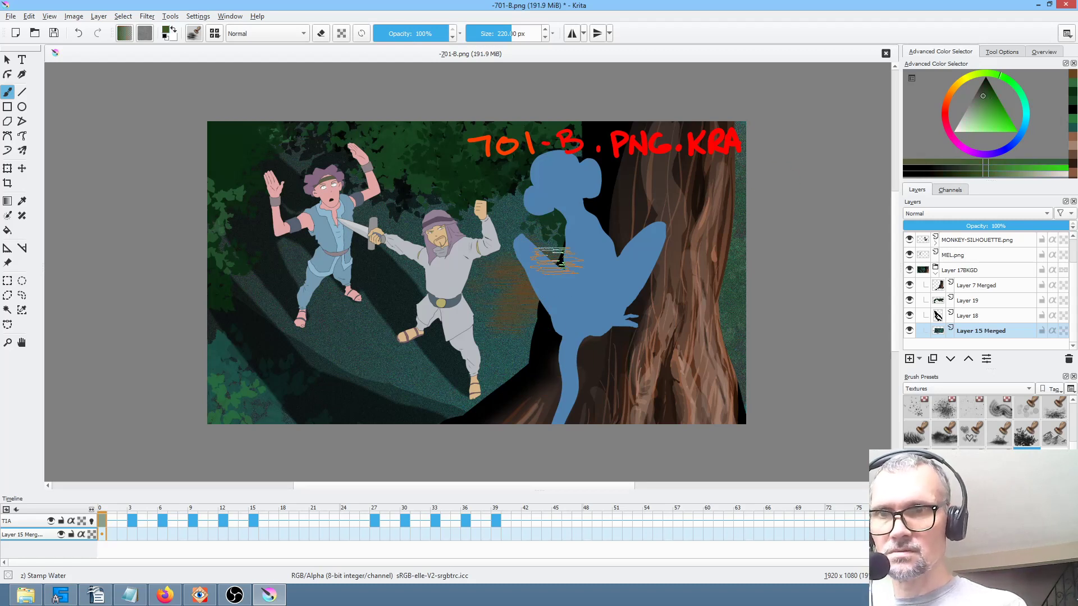
key(x)
Stamp reddish and greyish brown texture on the ground between the two figures' feet with Stamp Water and 70 px Stamp Vegetal.
click(982, 98)
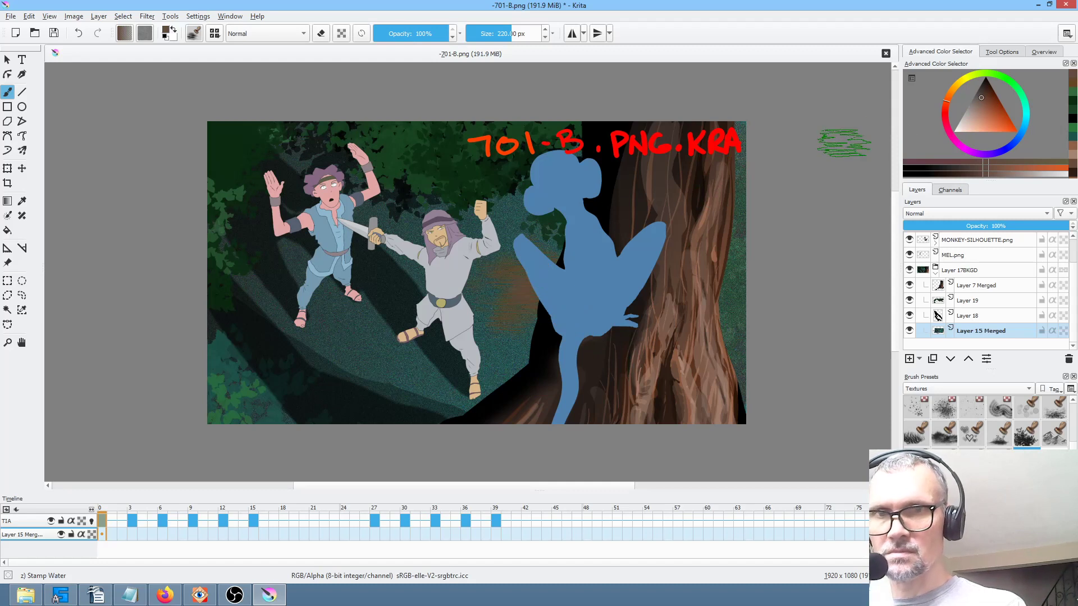
click(972, 109)
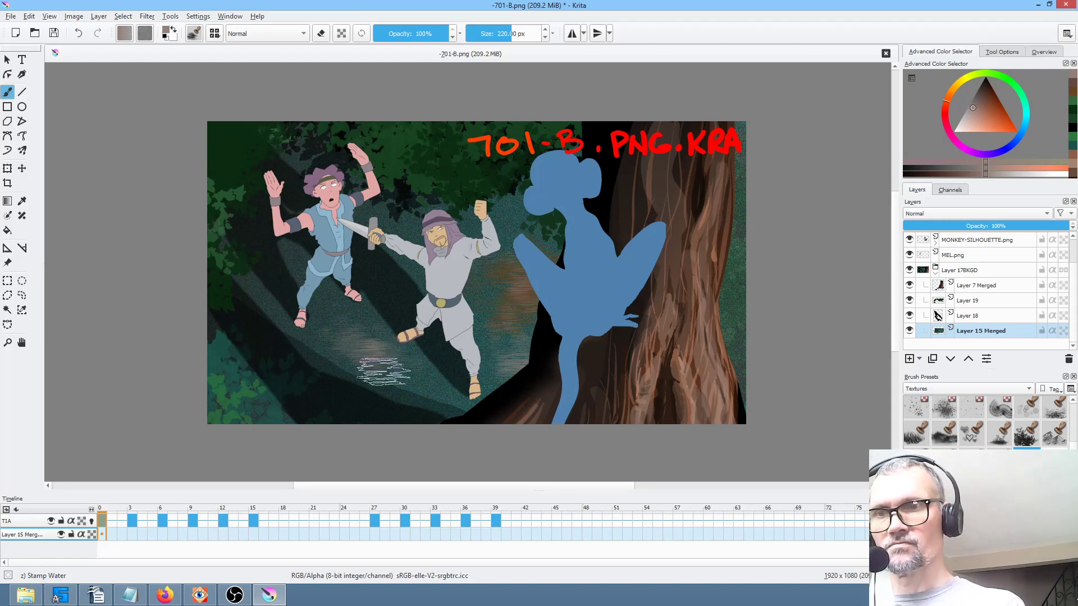
click(986, 449)
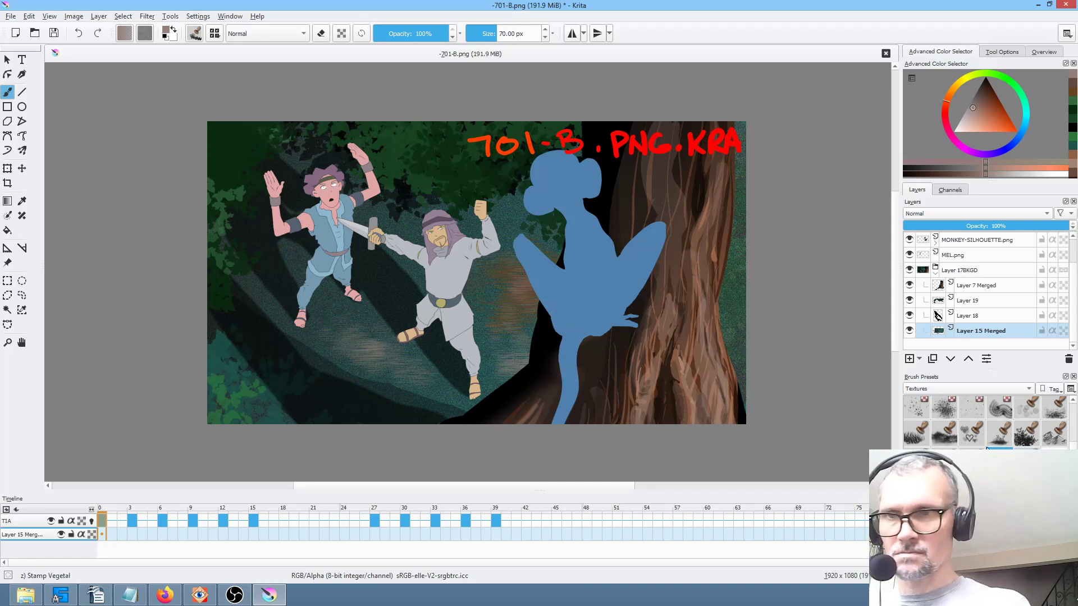
mouse_move(378, 358)
mouse_down()
mouse_move(319, 362)
mouse_move(368, 382)
mouse_move(331, 341)
mouse_move(394, 379)
mouse_move(413, 371)
mouse_move(381, 354)
mouse_move(392, 326)
mouse_move(412, 357)
mouse_up()
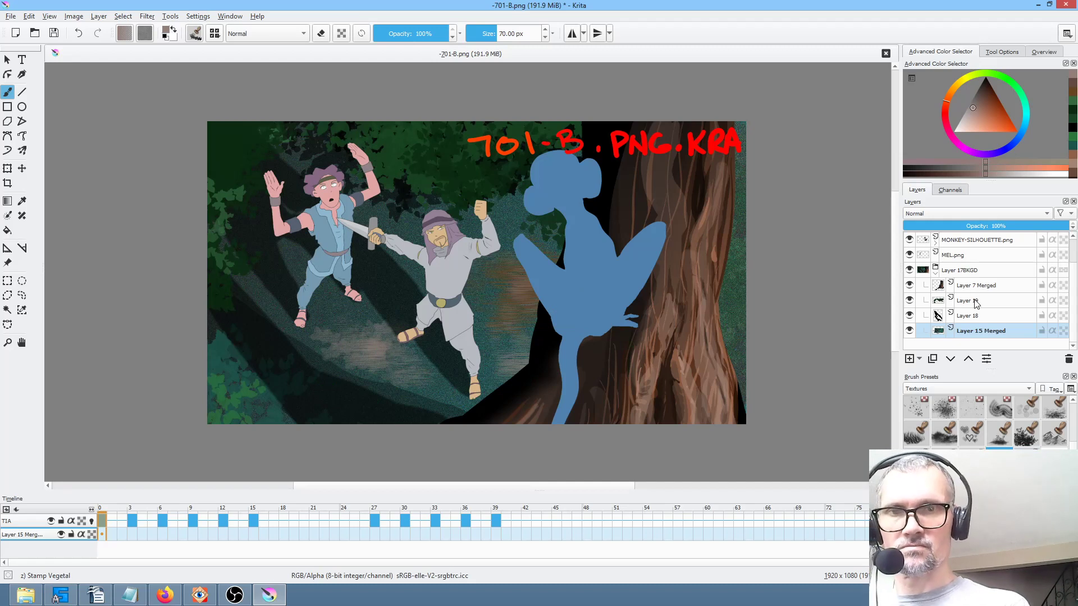
Check Layer 19, Layer 7 Merged and Layer 18 by toggling their visibility, and lower Layer 18's opacity to 28%.
click(909, 300)
click(909, 300)
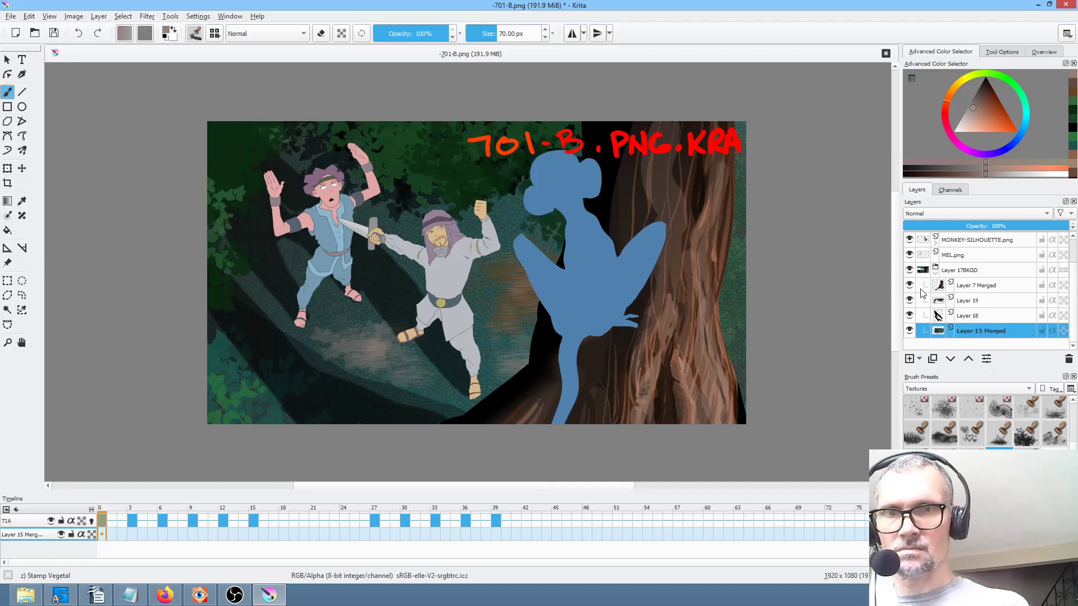
click(909, 285)
click(909, 286)
click(910, 316)
click(909, 315)
click(968, 316)
drag(984, 227, 952, 227)
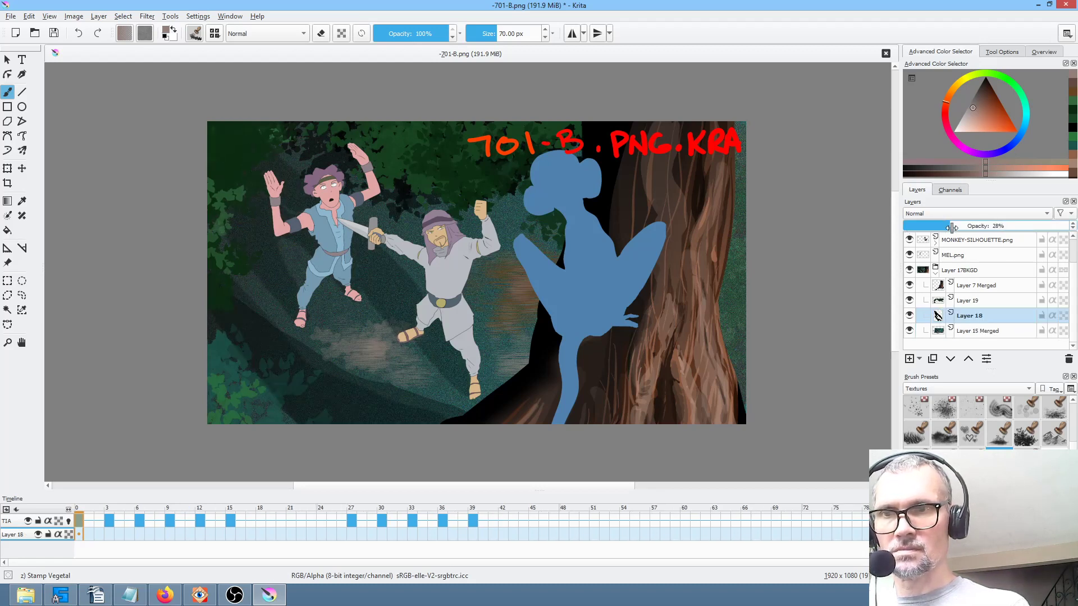
Stamp more greyish-brown Stamp Vegetal patches on Layer 15 Merged around the figures' feet, enlarging the brush for the lower ground.
click(989, 333)
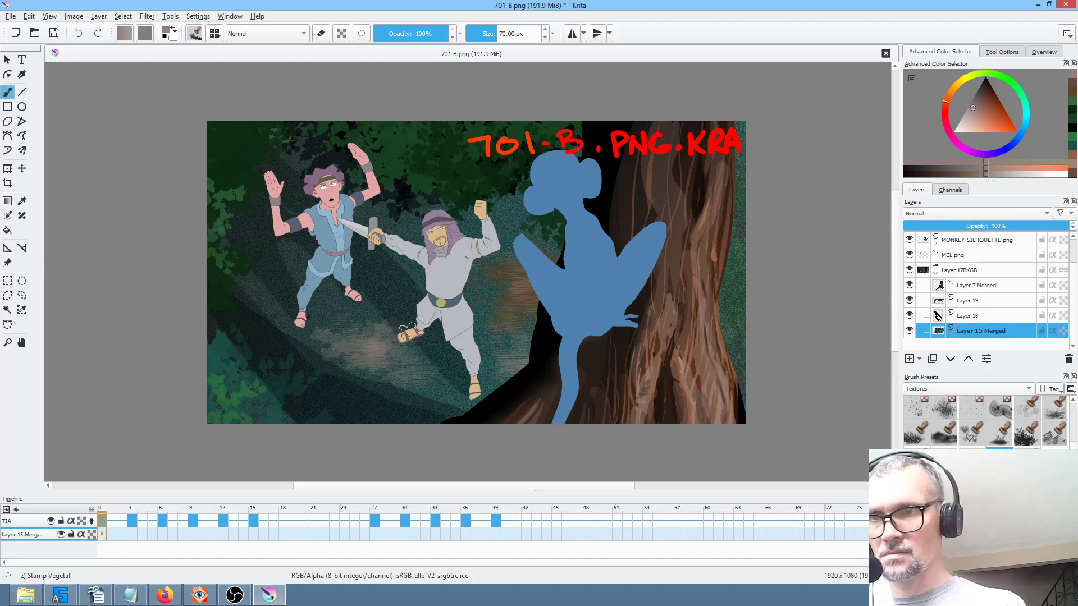
drag(406, 318, 348, 315)
mouse_move(518, 309)
mouse_down()
mouse_move(502, 290)
mouse_move(525, 301)
mouse_up()
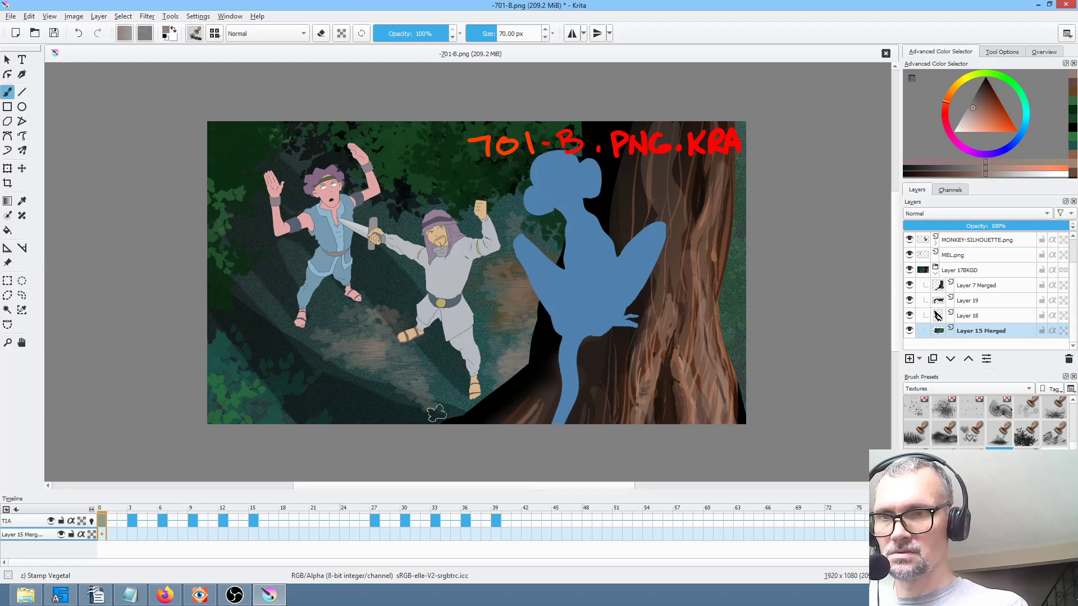
mouse_move(381, 419)
shift+mouse_down()
mouse_move(410, 402)
mouse_move(403, 394)
mouse_move(429, 402)
shift+mouse_up()
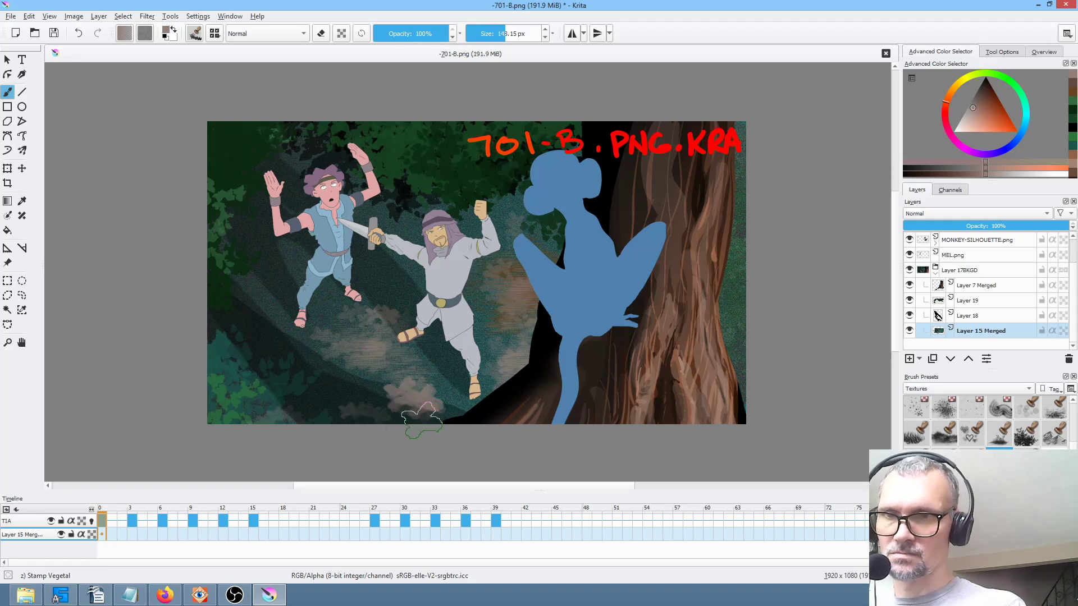
Shade the ground patches with darker brown Stamp Vegetal dabs, undoing the oversized dab beside the monkey and reducing the brush size.
click(984, 94)
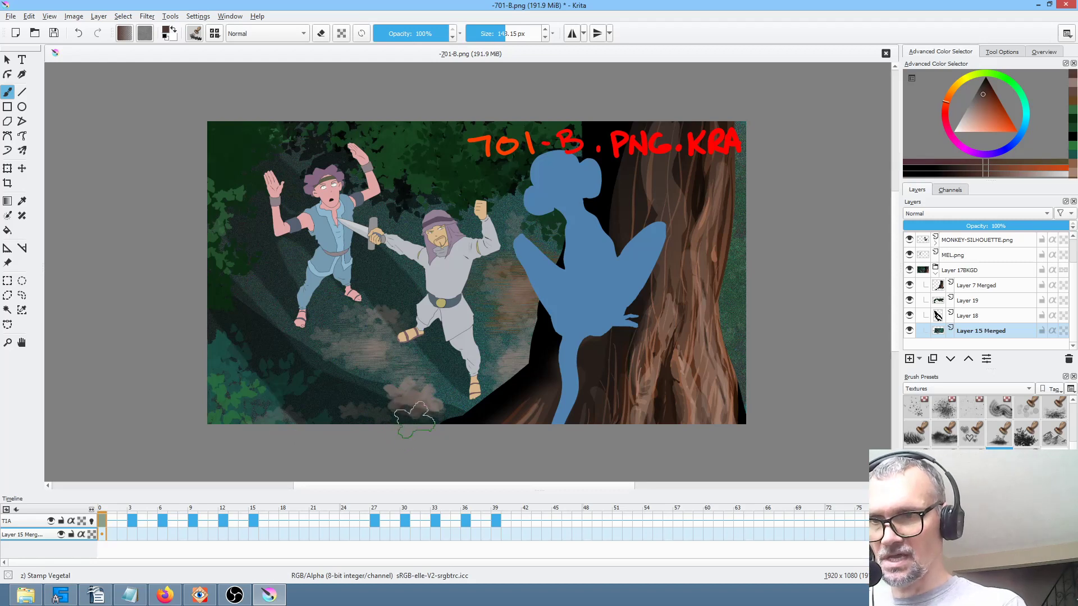
click(983, 87)
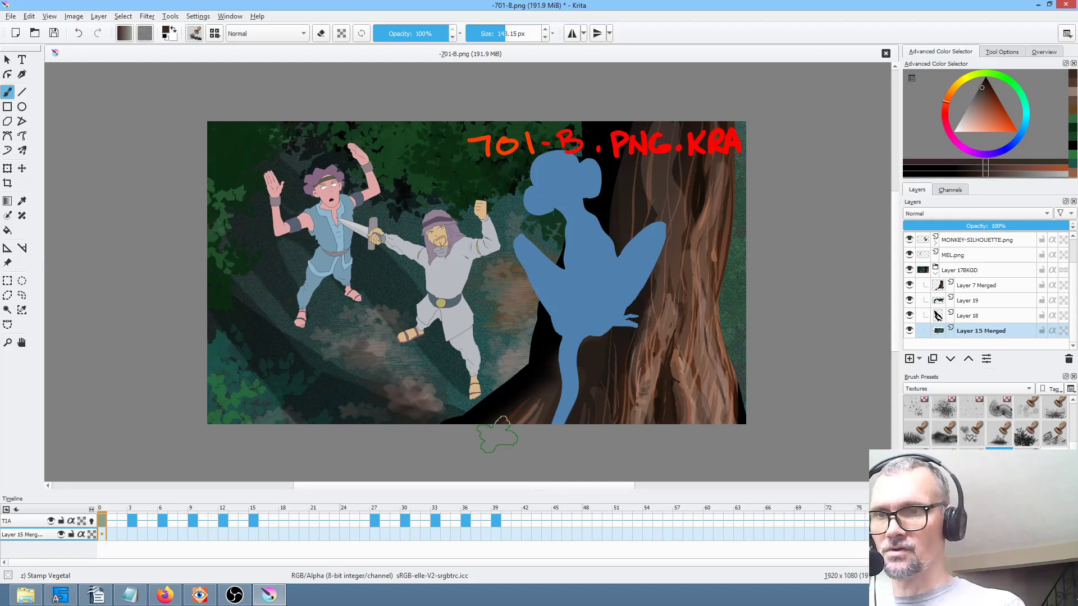
click(520, 316)
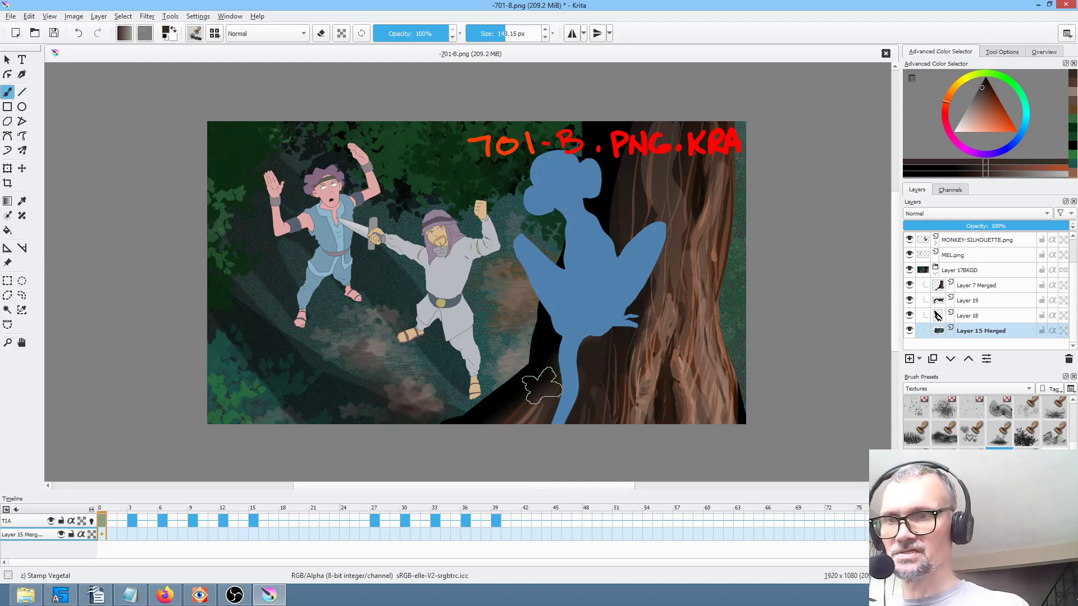
key(ctrl+z)
key(bracketleft)
key(bracketleft)
key(bracketleft)
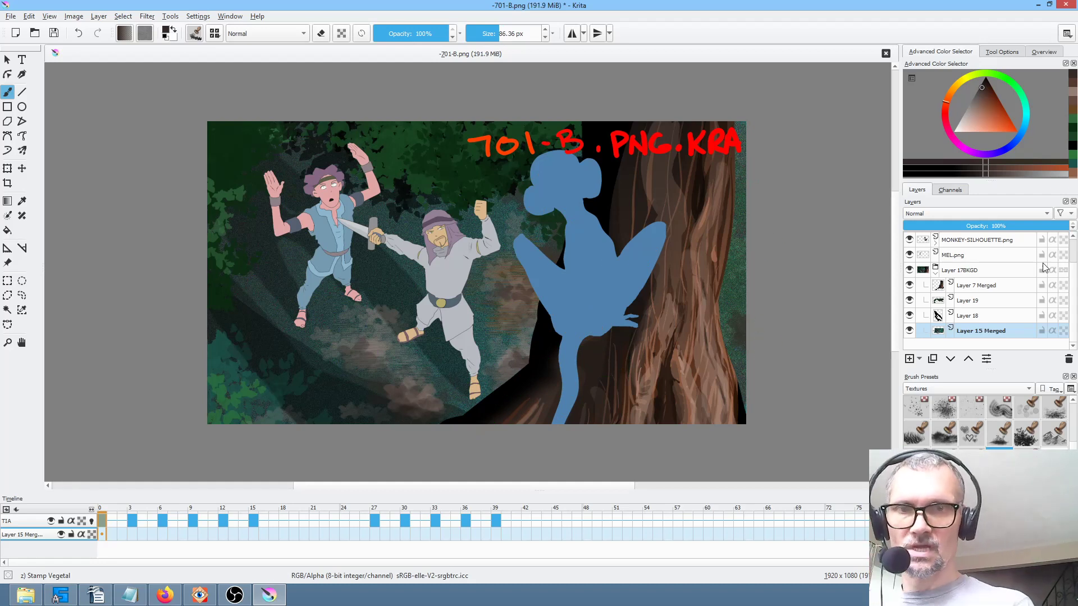
Collapse the Layer 17BKGD group and save the document.
click(936, 274)
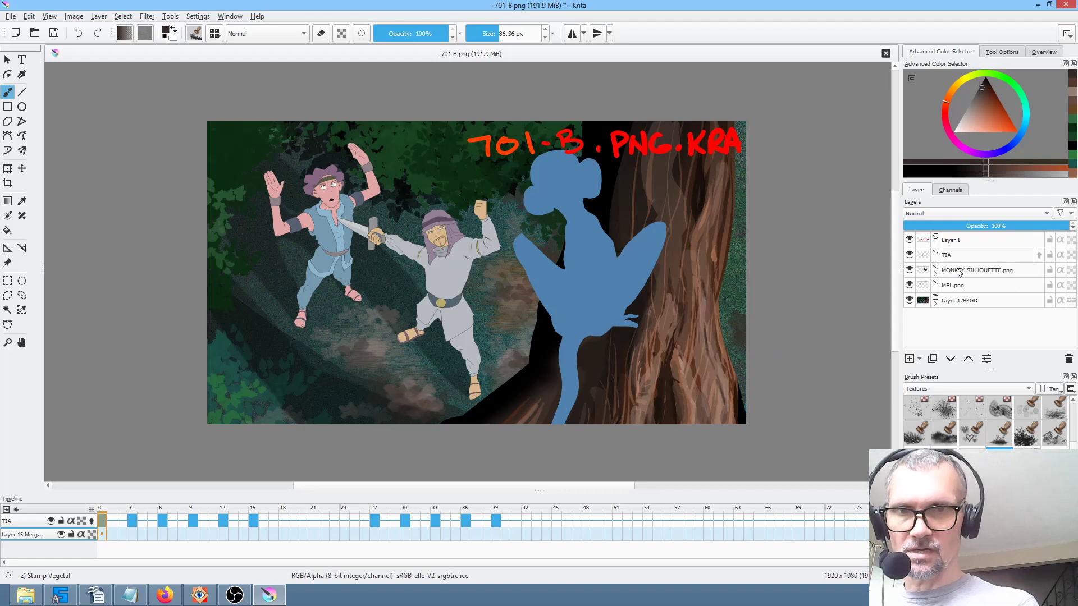
click(54, 33)
click(686, 457)
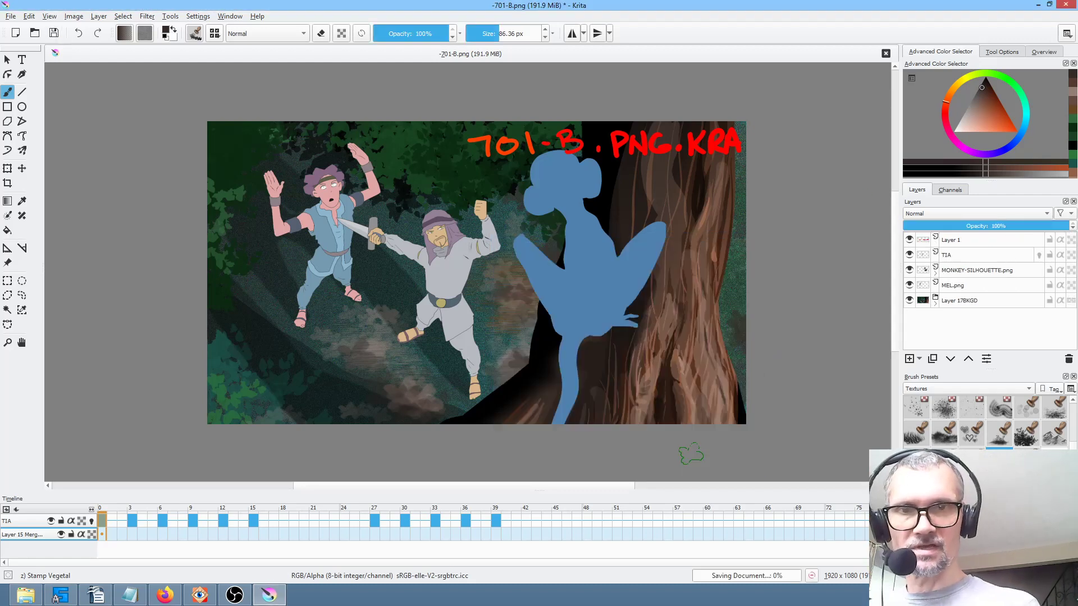
Put the TIA layer and the MEL.png layer each into its own group.
click(985, 256)
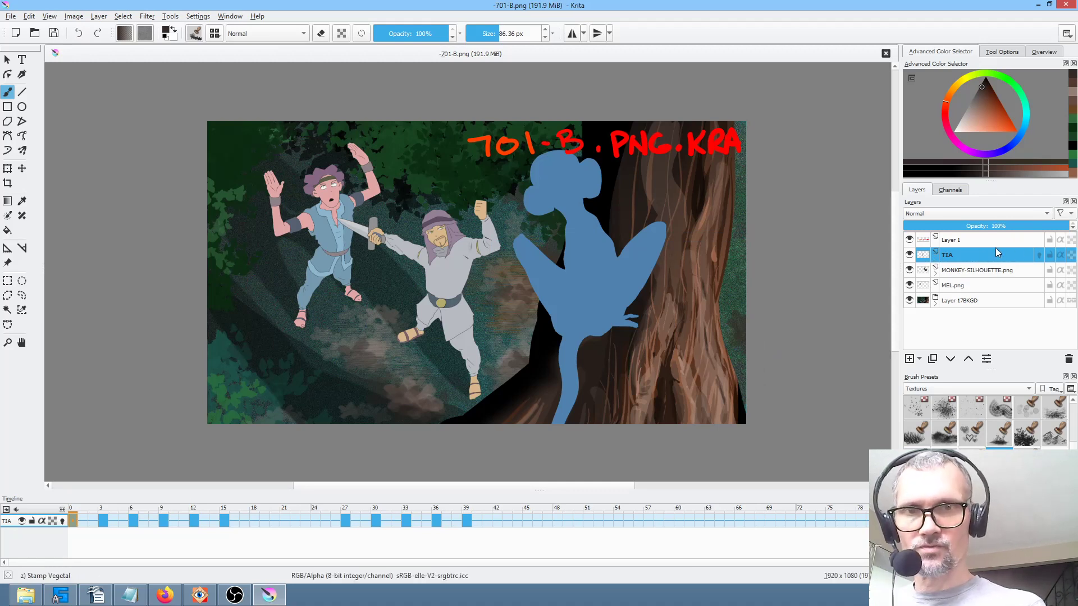
key(ctrl+g)
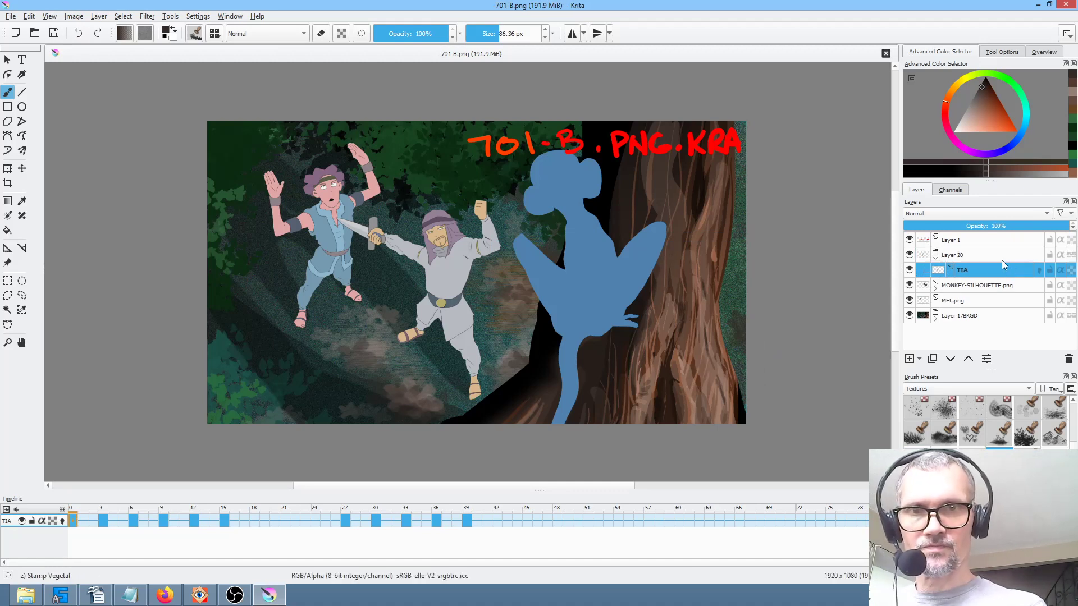
click(977, 303)
key(ctrl+g)
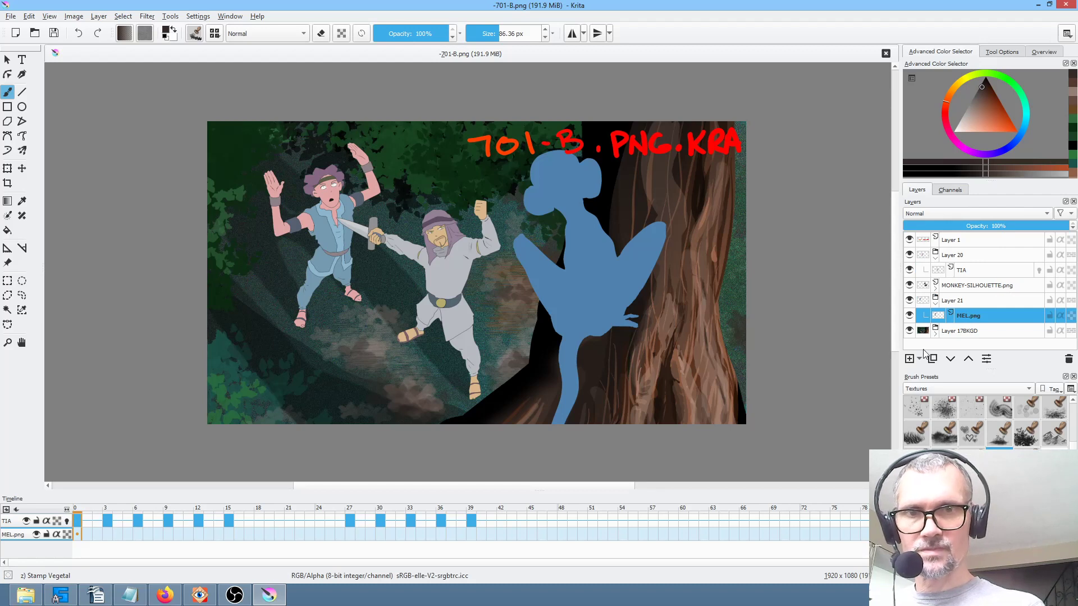
Add a layer above MEL.png inside its group and name it SHD.
key(ctrl+g)
double_click(986, 316)
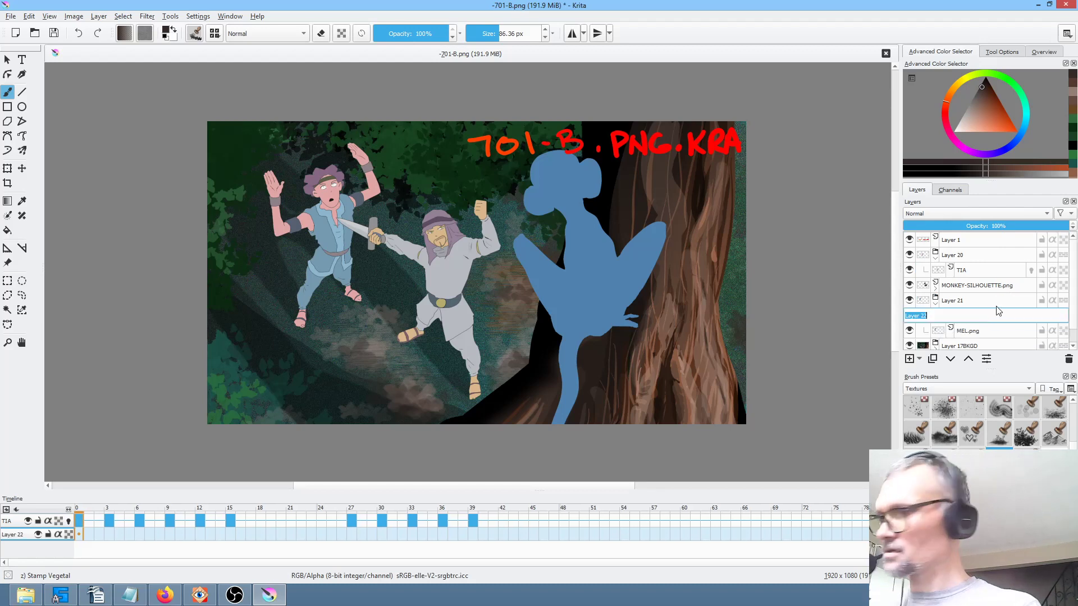
text(s)
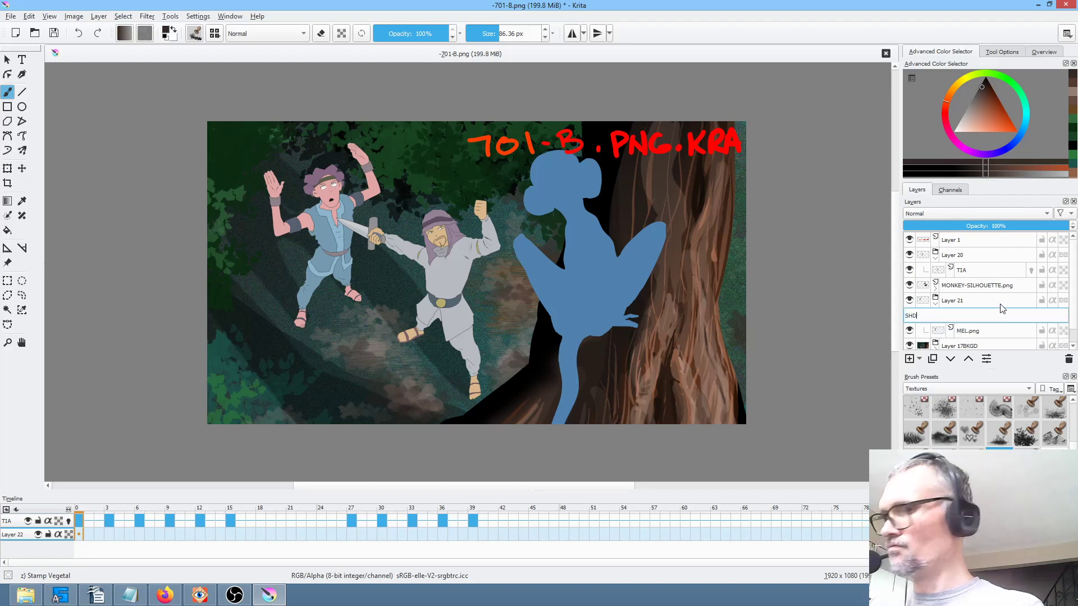
text(HD)
key(Return)
Add a layer named SHD above TIA inside its group, and make both SHD layers inherit alpha.
click(988, 270)
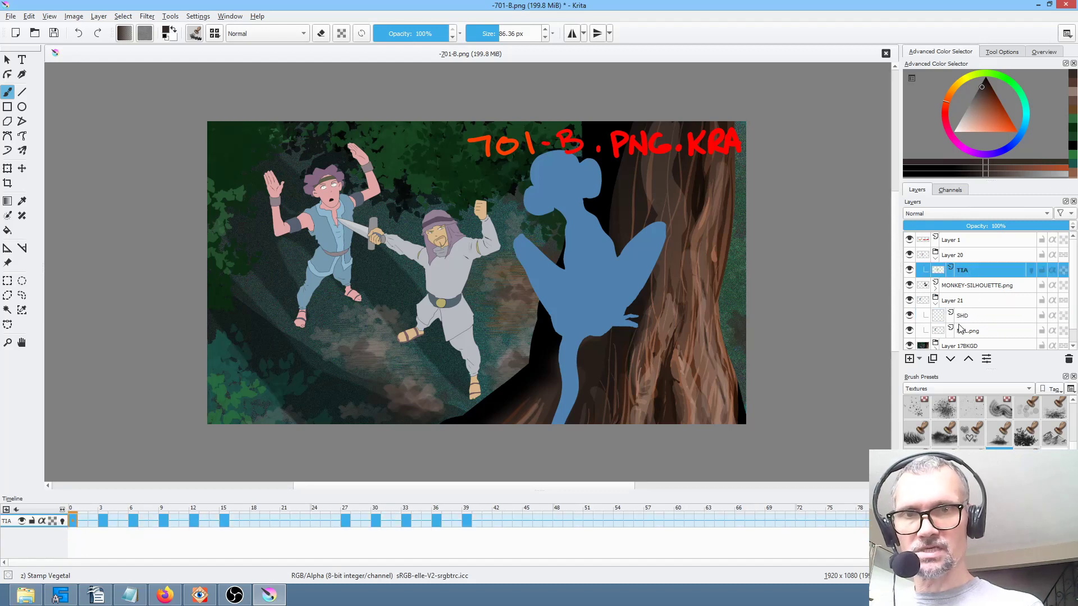
click(910, 359)
double_click(986, 267)
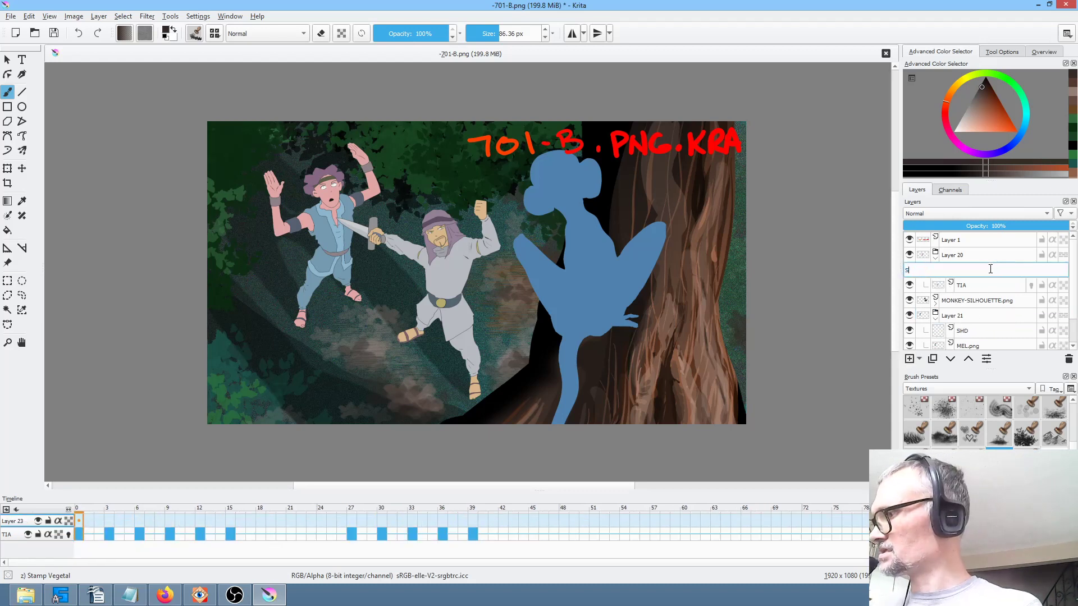
text(SHD)
key(Return)
click(1052, 270)
click(1051, 332)
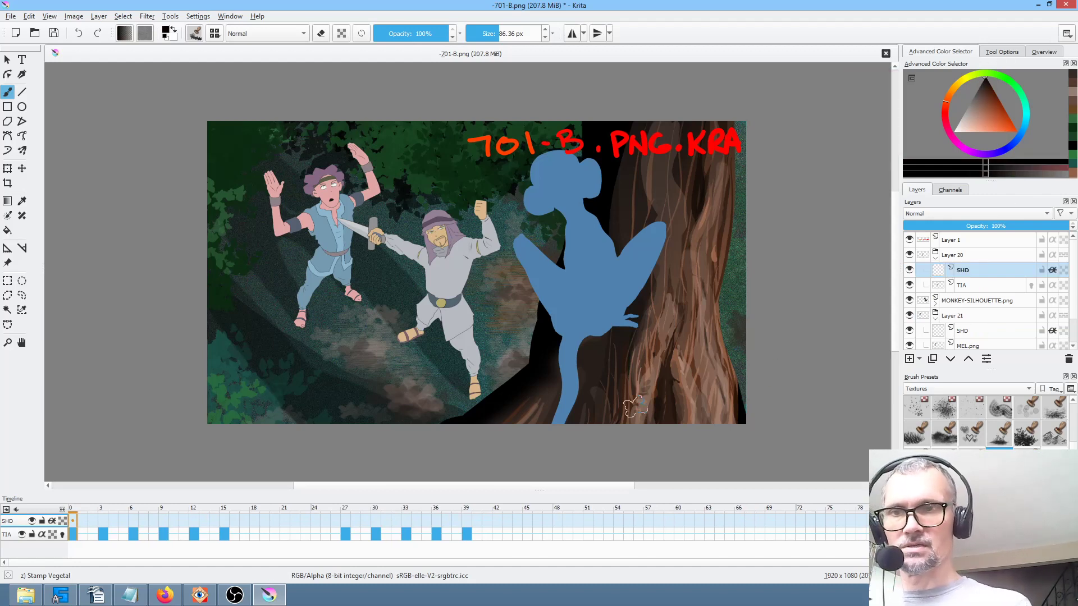
Paint black shading over the swordsman on the SHD layer above TIA, using the DAVE set's Ink-7 Brush Rough at about 65 px.
click(935, 388)
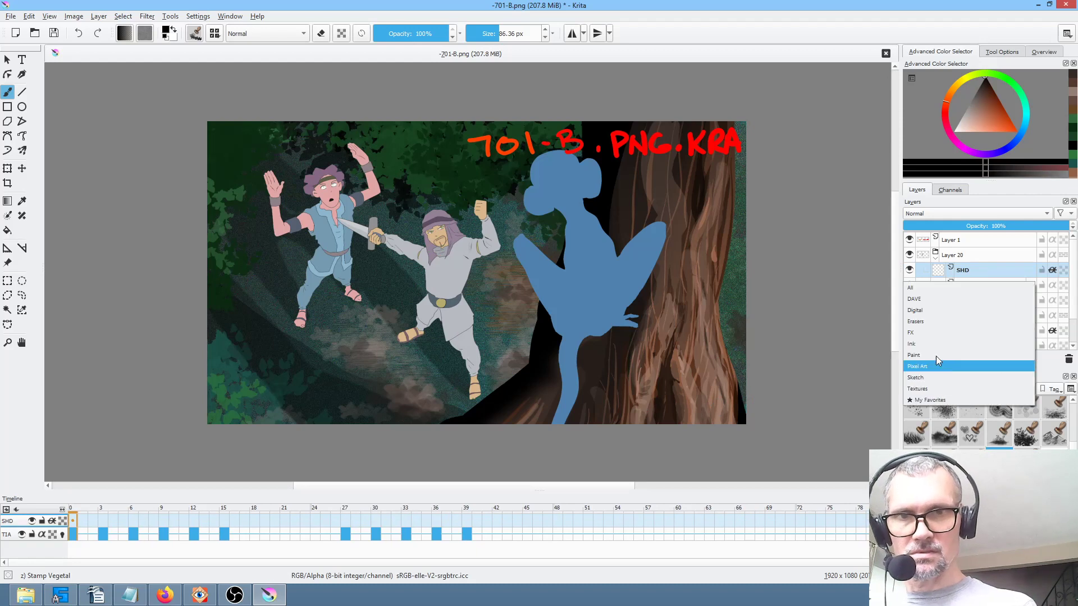
click(935, 299)
click(1032, 407)
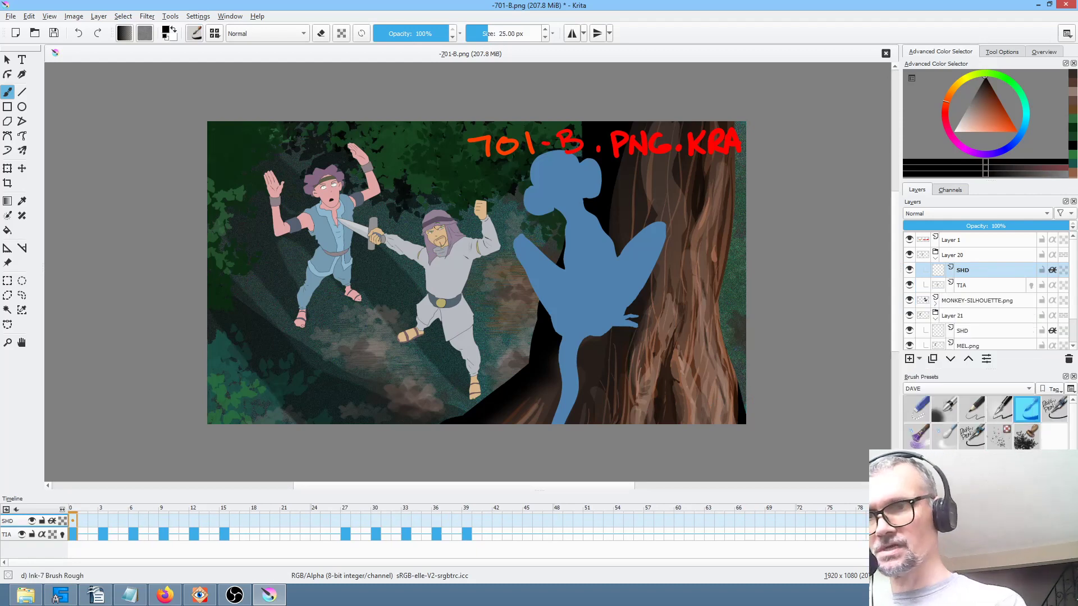
mouse_move(442, 207)
mouse_down()
mouse_move(426, 227)
mouse_move(435, 274)
mouse_up()
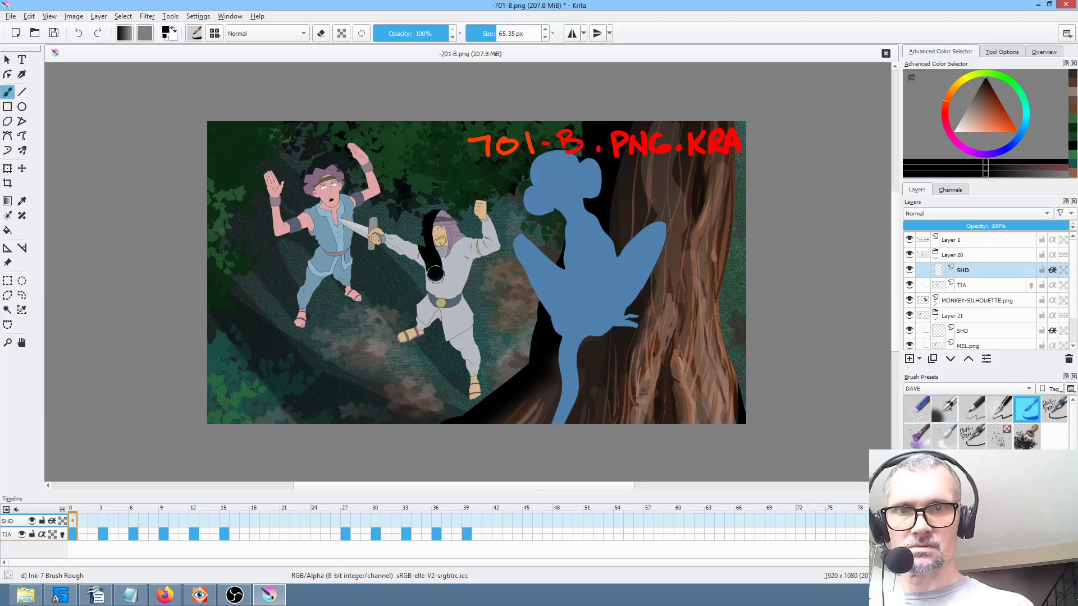
mouse_move(435, 274)
mouse_down()
mouse_move(406, 339)
mouse_move(427, 306)
mouse_move(456, 360)
mouse_move(442, 268)
mouse_move(467, 234)
mouse_move(454, 249)
mouse_move(464, 235)
mouse_move(497, 248)
mouse_up()
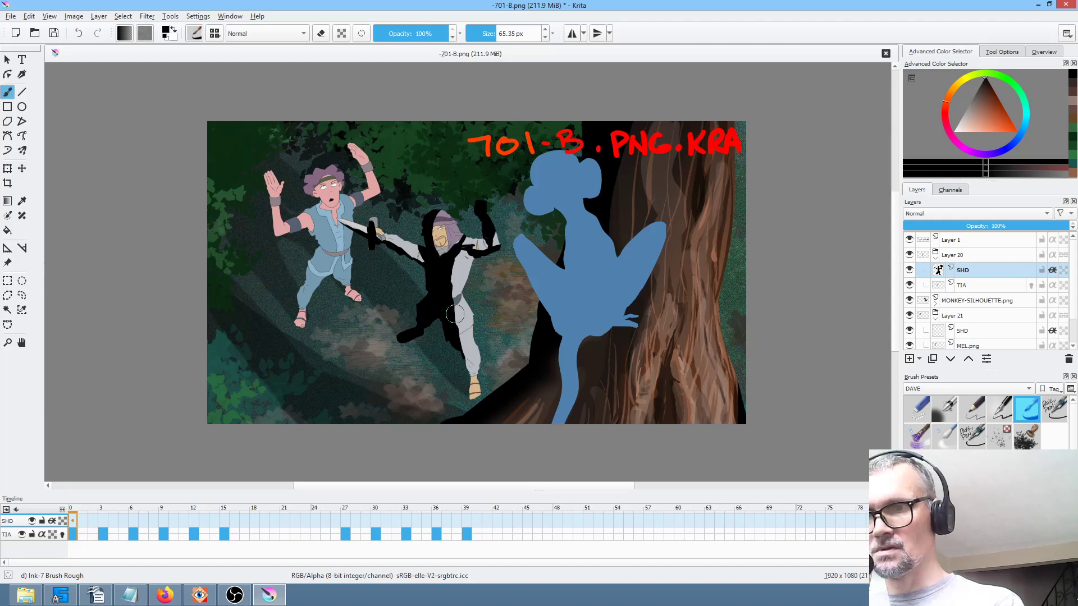
drag(453, 332, 474, 334)
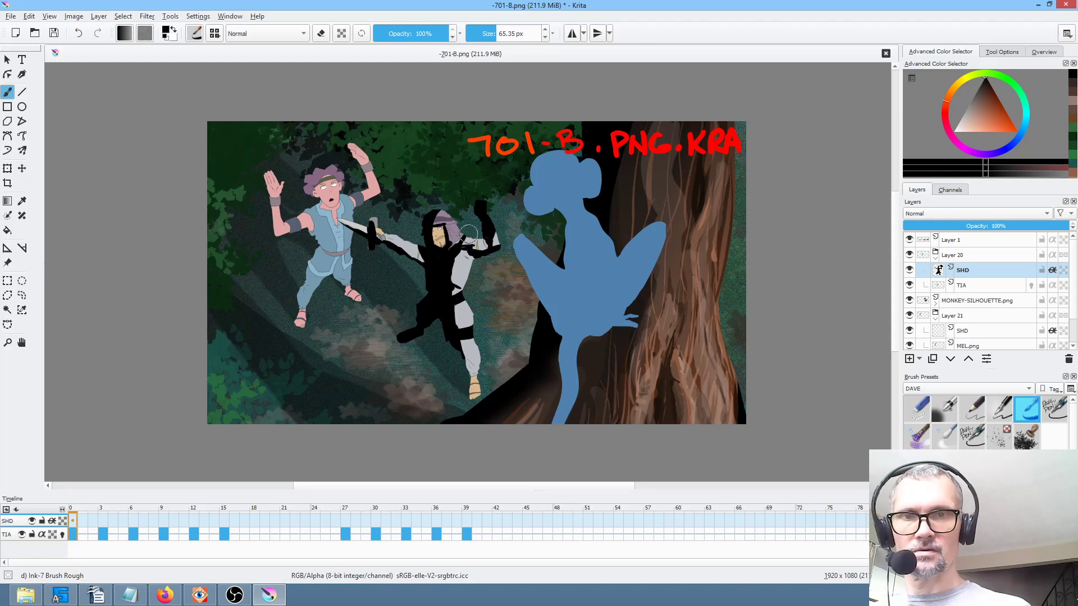
Set that SHD layer's opacity to 21% and erase parts of the shading on the swordsman's chest.
mouse_move(1021, 224)
mouse_down()
mouse_move(912, 225)
mouse_move(959, 225)
mouse_move(938, 225)
mouse_up()
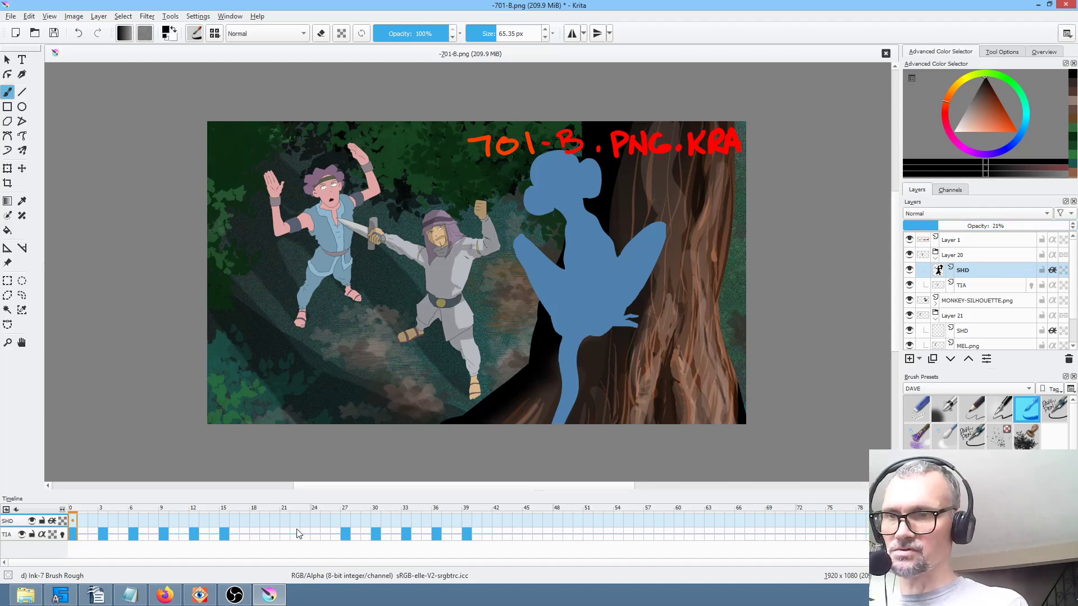
mouse_move(100, 509)
mouse_down()
mouse_move(173, 504)
mouse_move(81, 511)
mouse_up()
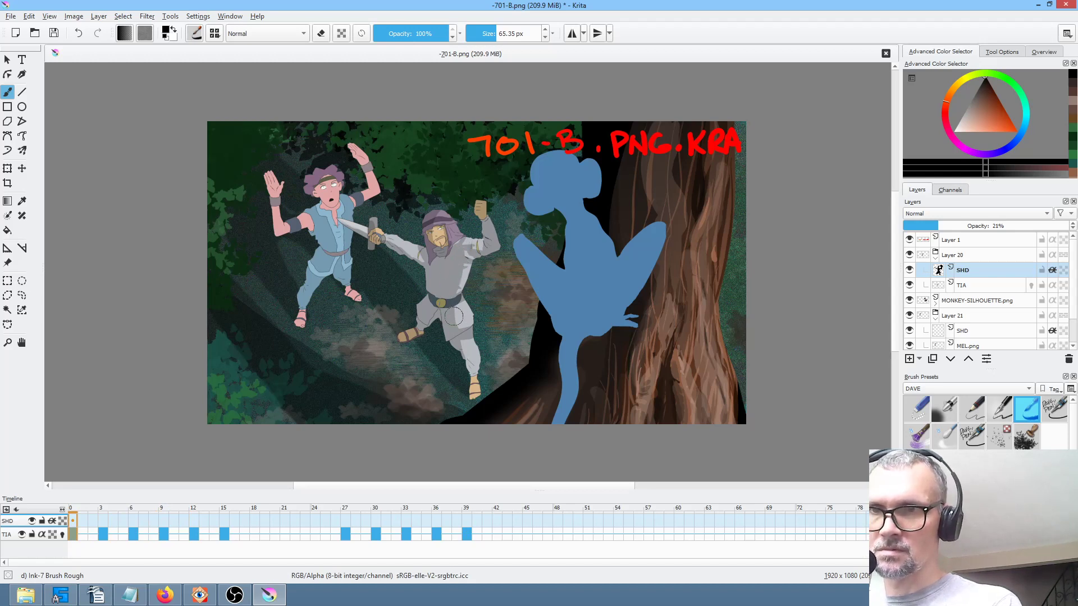
key(e)
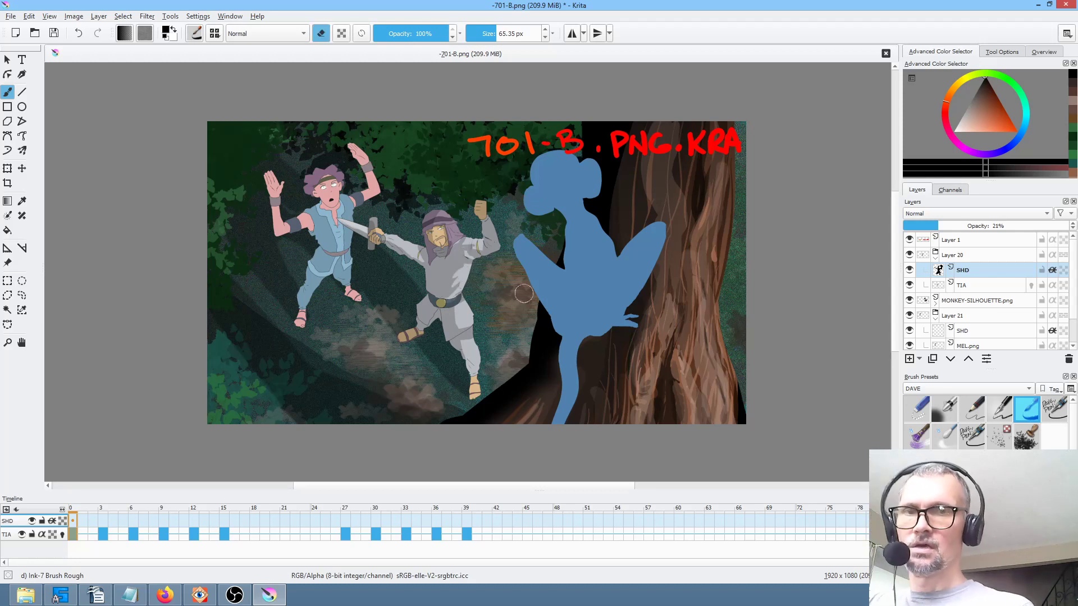
On the SHD layer above MEL.png, paint black shading along the blue-clad figure's hair, headband and neck.
click(992, 329)
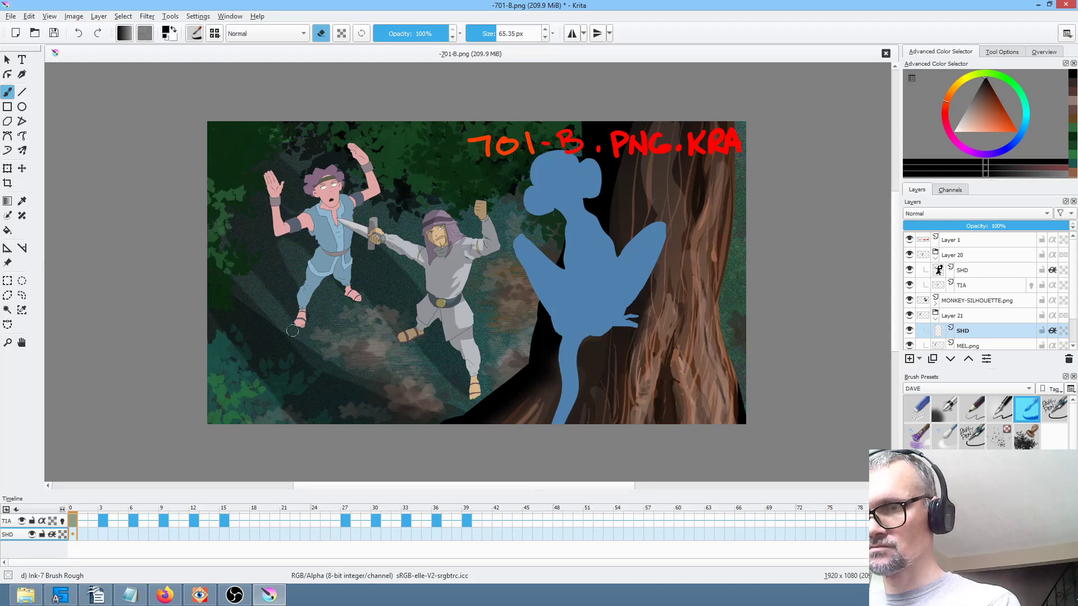
click(990, 328)
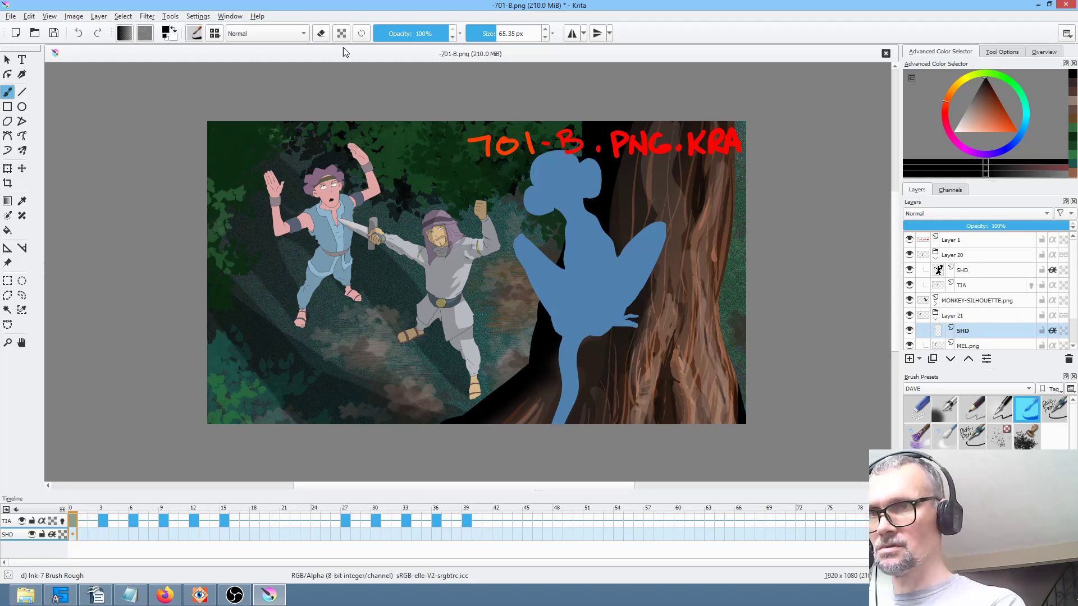
scroll(306, 196, up, 3)
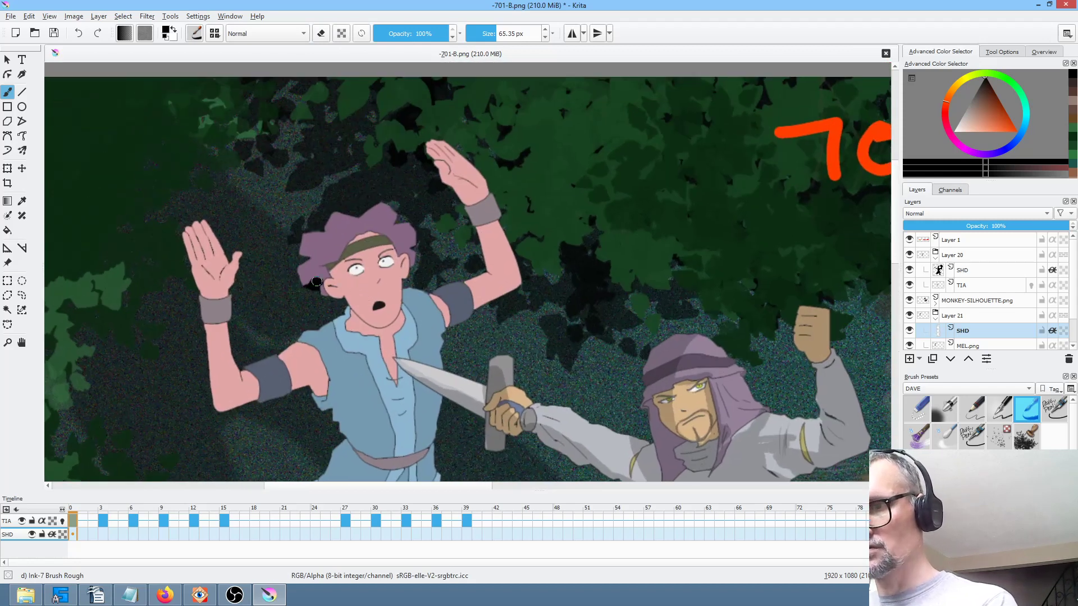
drag(317, 281, 357, 236)
drag(365, 235, 402, 244)
mouse_move(345, 312)
mouse_down()
mouse_move(391, 330)
mouse_move(403, 314)
mouse_move(391, 335)
mouse_move(351, 316)
mouse_move(383, 342)
mouse_move(403, 319)
mouse_up()
mouse_move(304, 286)
mouse_down()
mouse_move(307, 258)
mouse_move(293, 245)
mouse_move(316, 230)
mouse_up()
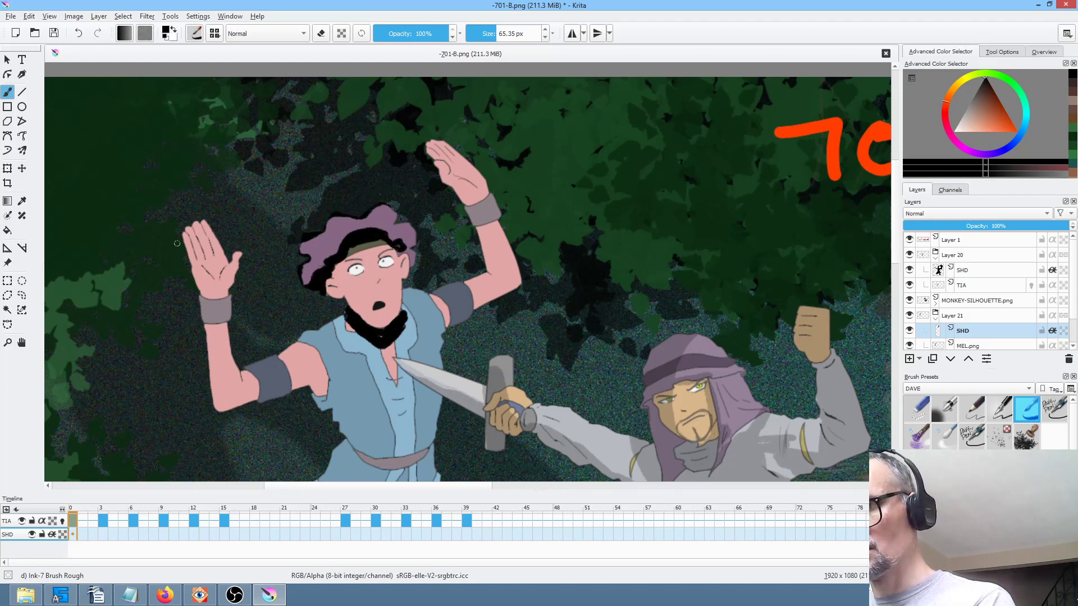
Paint black shading along the outer and lower edges of the blue-clad figure's two raised arms.
mouse_move(199, 291)
mouse_down()
mouse_move(219, 409)
mouse_move(303, 395)
mouse_move(320, 403)
mouse_up()
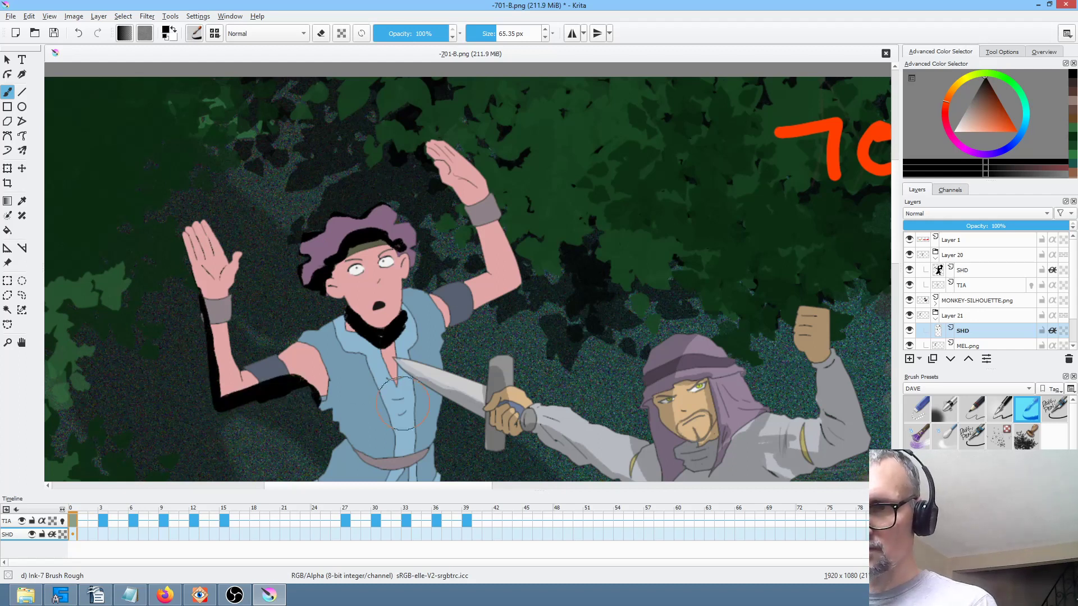
scroll(403, 403, down, 2)
drag(453, 274, 517, 224)
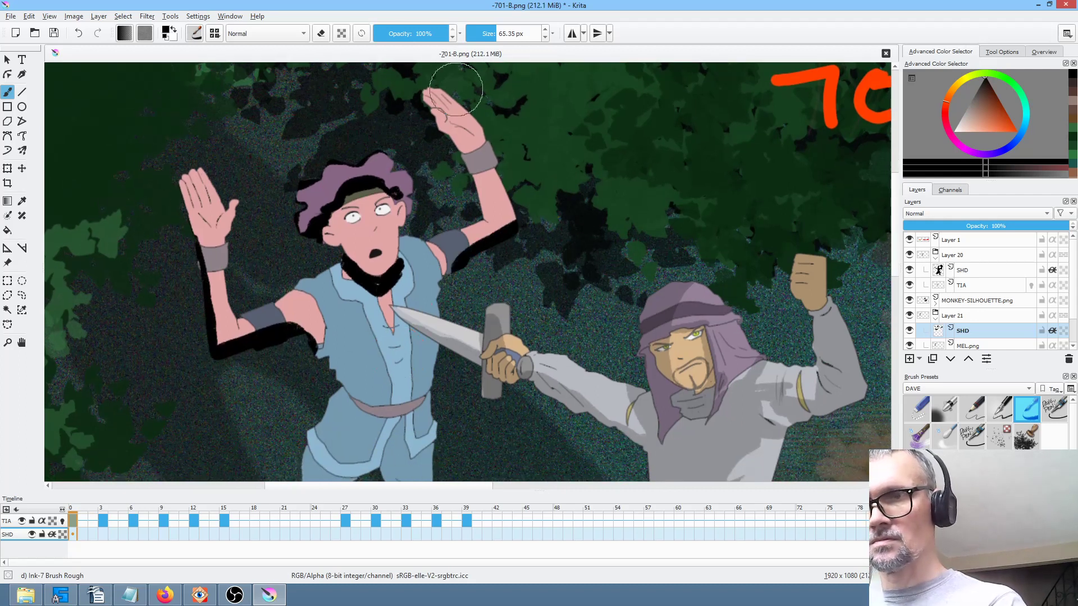
drag(478, 200, 464, 163)
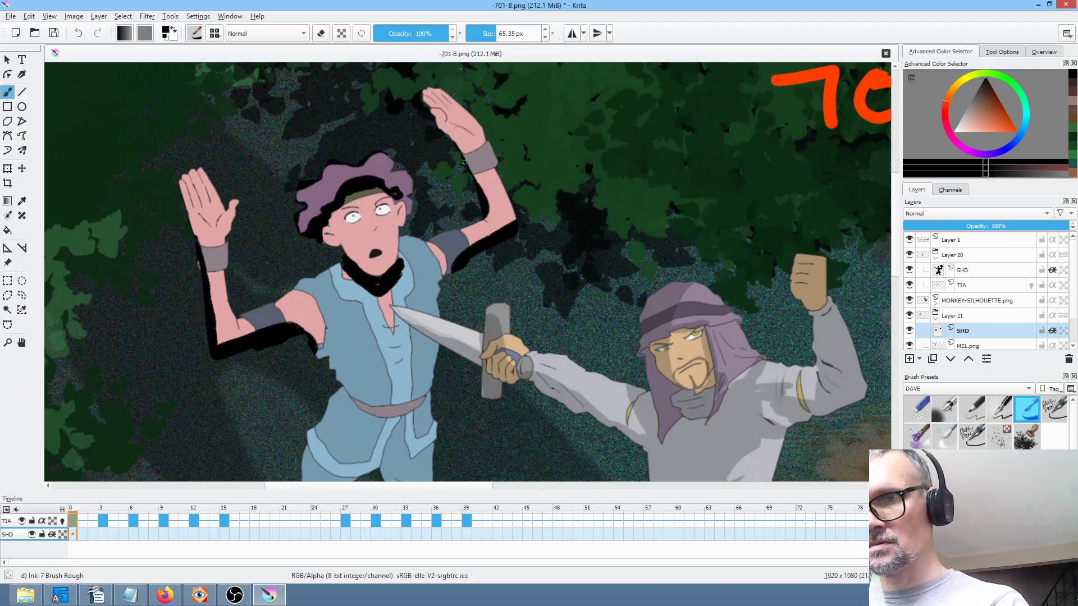
Paint black shading down the blue-clad figure's torso side, tunic hem, trouser legs and ankles.
drag(520, 339, 565, 185)
mouse_move(367, 247)
mouse_down()
mouse_move(362, 212)
mouse_move(380, 191)
mouse_move(364, 210)
mouse_move(342, 187)
mouse_move(368, 191)
mouse_move(351, 193)
mouse_move(393, 231)
mouse_move(381, 230)
mouse_move(346, 308)
mouse_move(359, 294)
mouse_move(356, 320)
mouse_move(397, 337)
mouse_up()
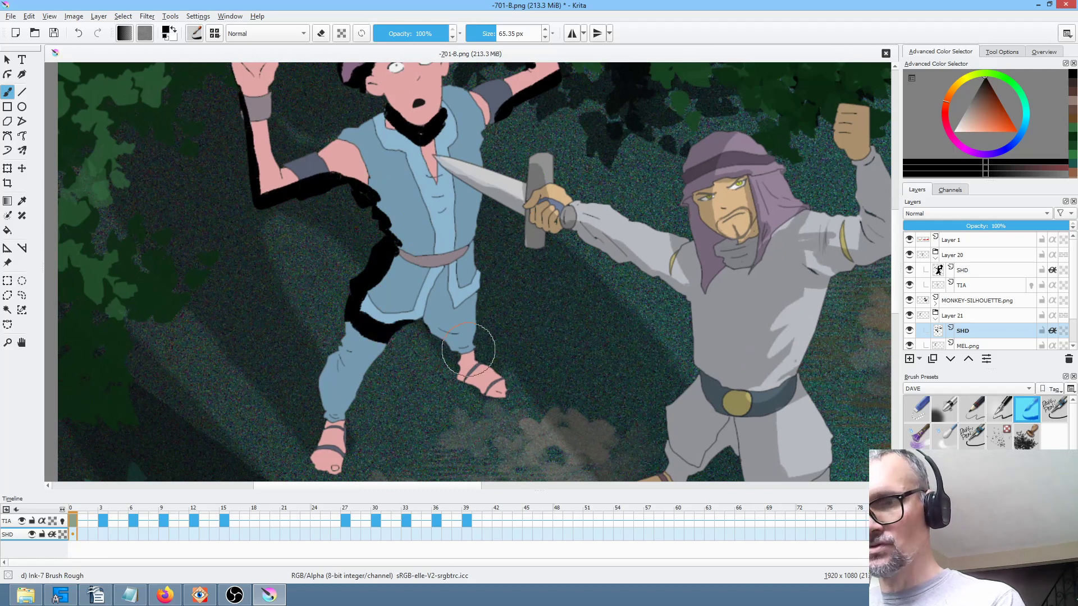
mouse_move(446, 269)
mouse_down()
mouse_move(454, 318)
mouse_move(447, 296)
mouse_move(450, 316)
mouse_move(489, 298)
mouse_move(432, 332)
mouse_move(448, 353)
mouse_move(476, 349)
mouse_move(452, 378)
mouse_move(484, 352)
mouse_move(463, 365)
mouse_up()
mouse_move(325, 426)
mouse_down()
mouse_move(348, 425)
mouse_move(324, 432)
mouse_move(365, 440)
mouse_up()
mouse_move(333, 400)
mouse_down()
mouse_move(344, 412)
mouse_move(348, 383)
mouse_up()
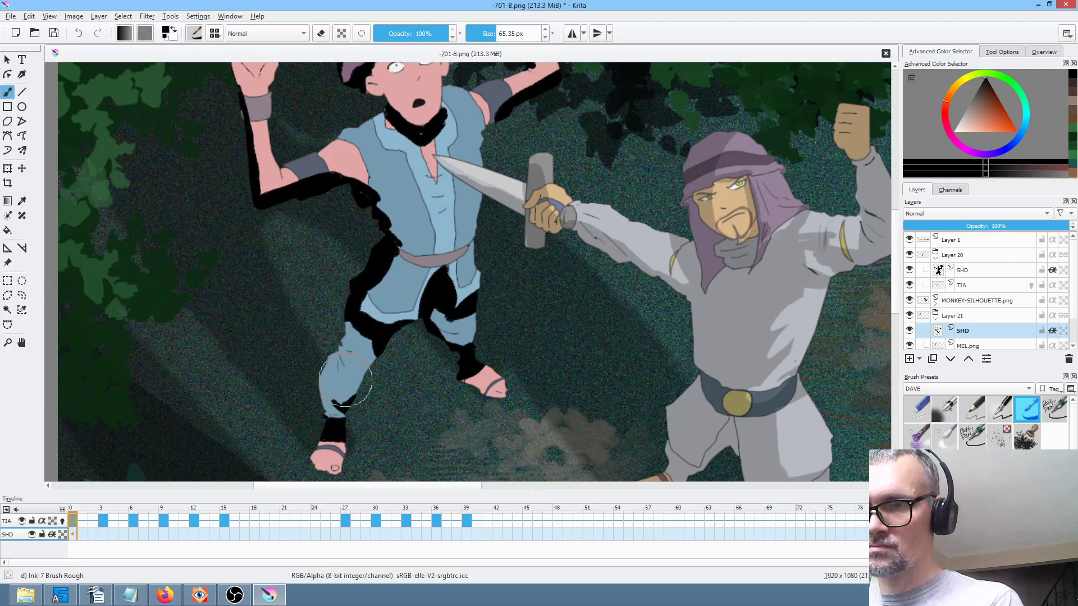
Set the opacity of the SHD layer above MEL.png to 15%.
mouse_move(965, 226)
mouse_down()
mouse_move(900, 235)
mouse_move(943, 229)
mouse_move(927, 230)
mouse_up()
scroll(507, 307, down, 1)
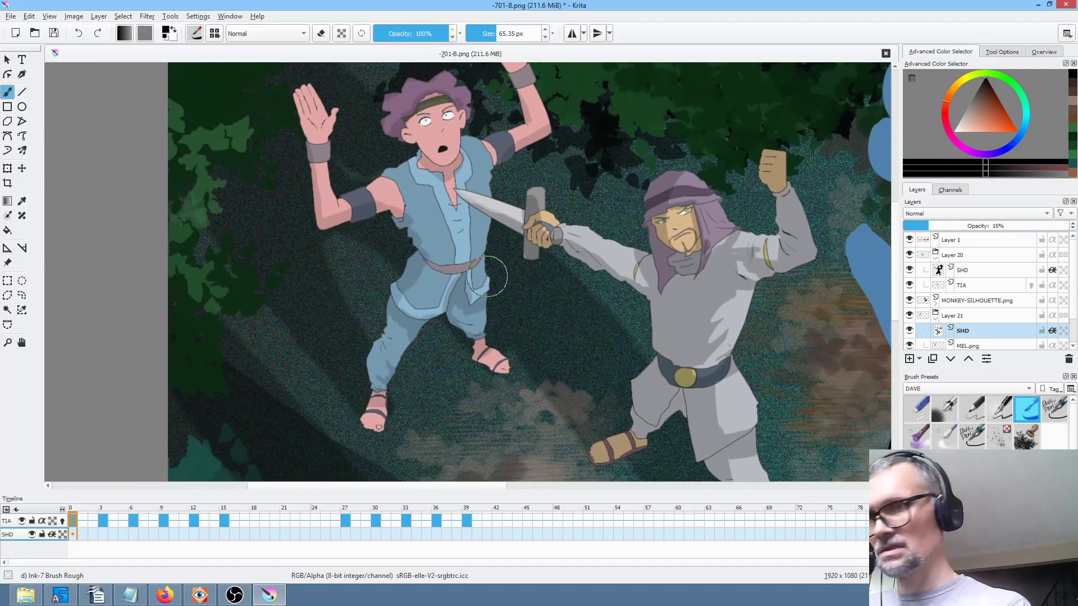
key(e)
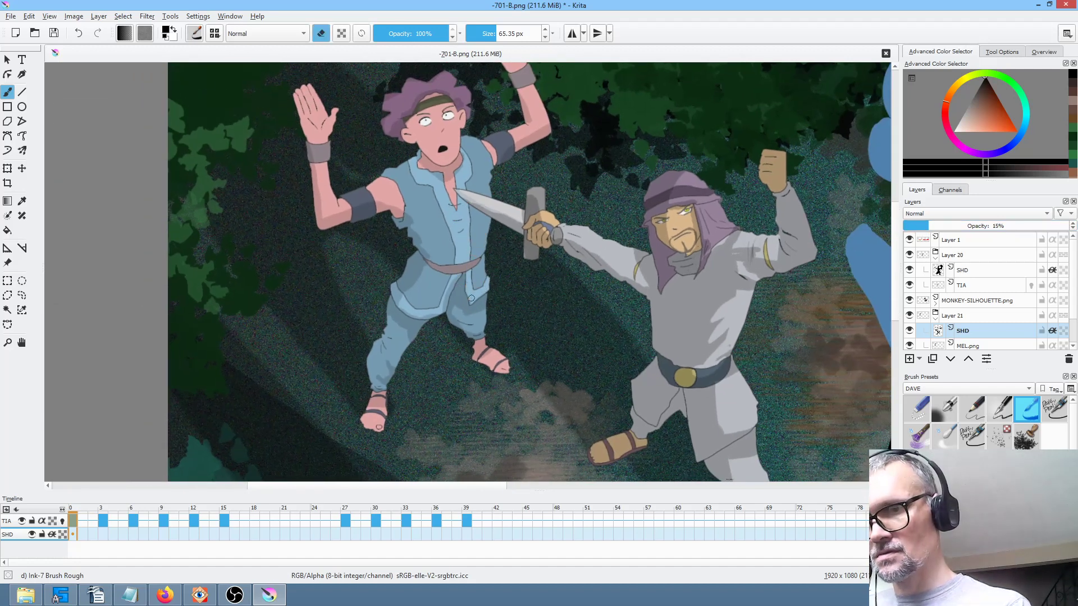
key(e)
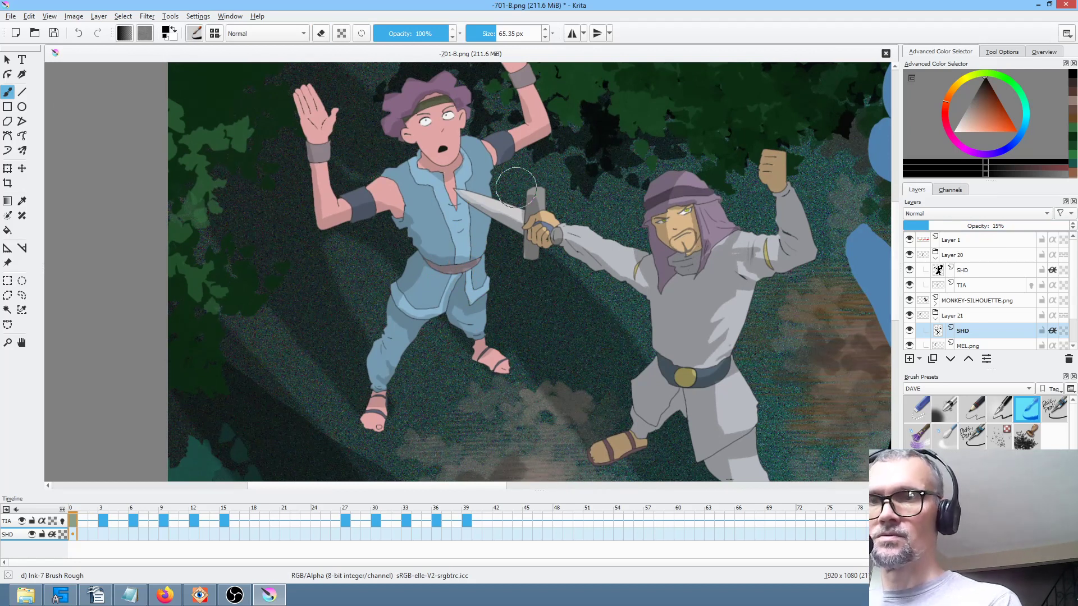
Add a small shadow beside the nose on the blue-clad figure's face.
scroll(520, 310, down, 1)
scroll(520, 310, up, 5)
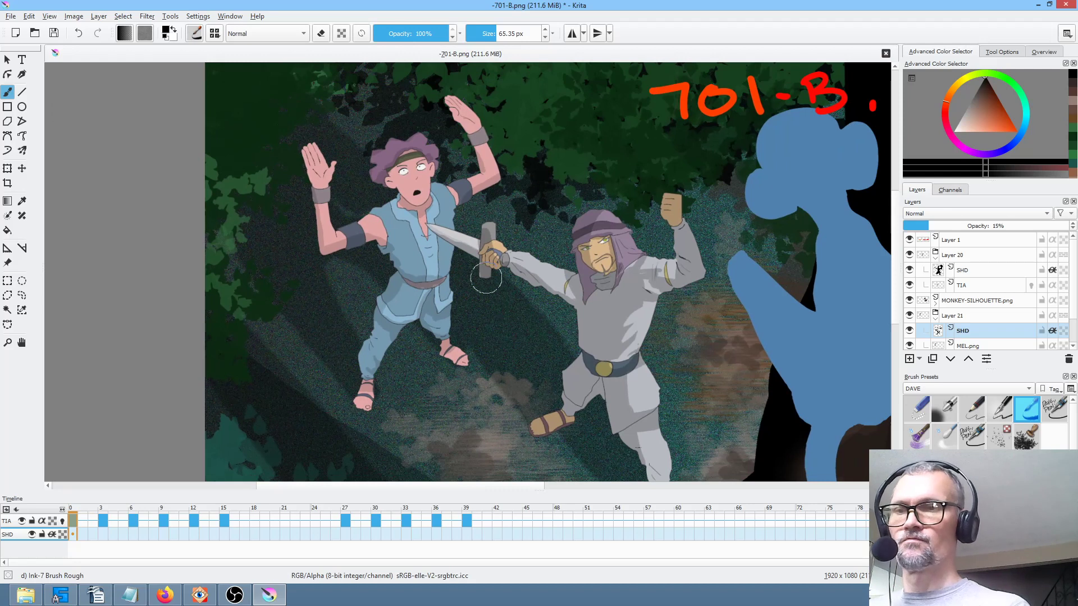
scroll(483, 133, up, 3)
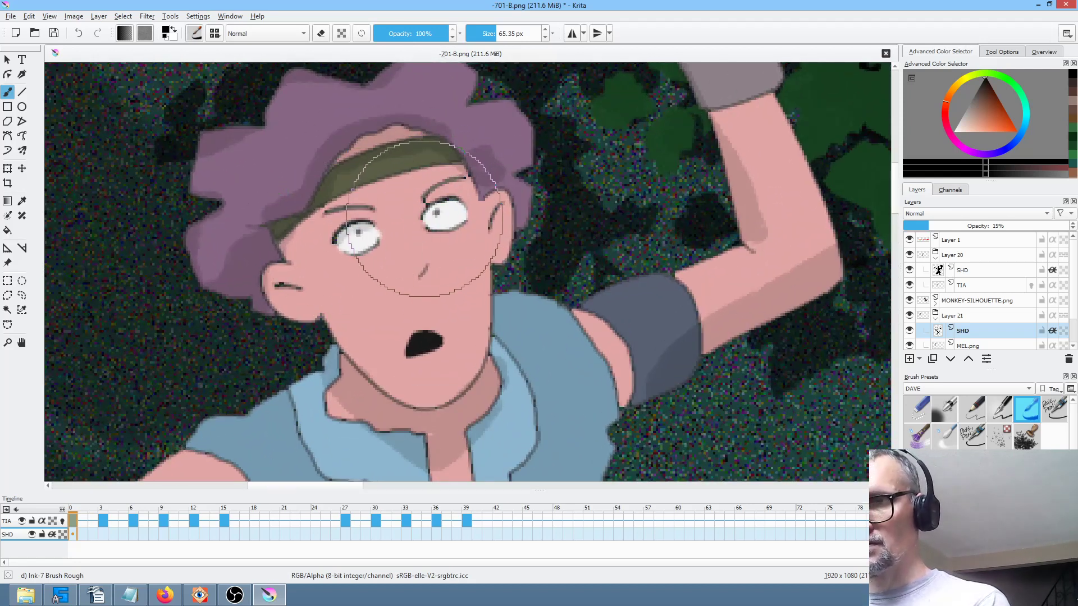
mouse_move(452, 197)
mouse_down()
mouse_move(373, 269)
mouse_move(325, 242)
mouse_move(455, 254)
mouse_up()
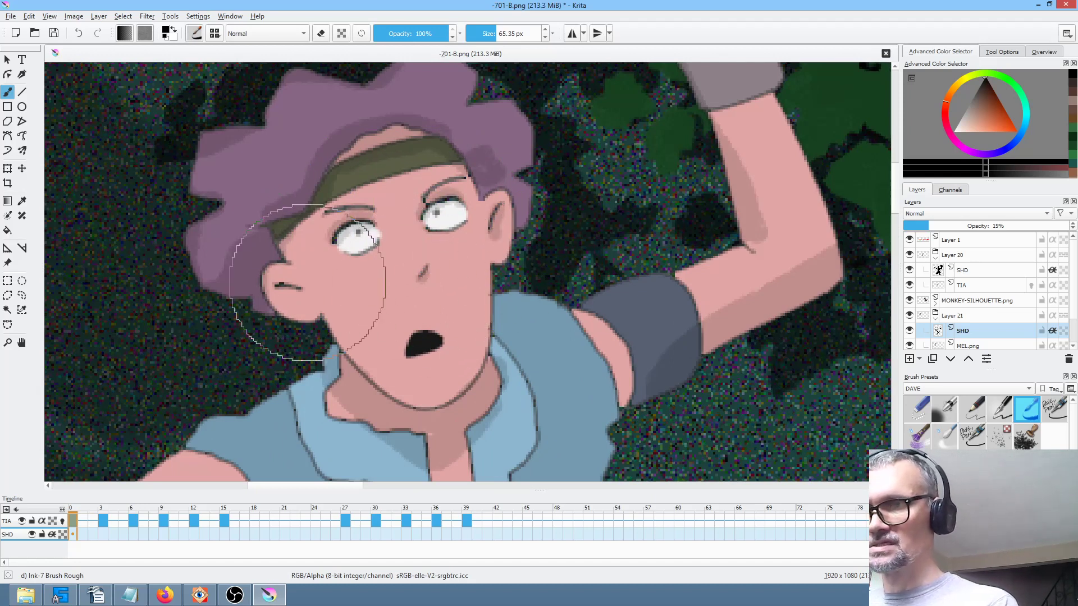
key(e)
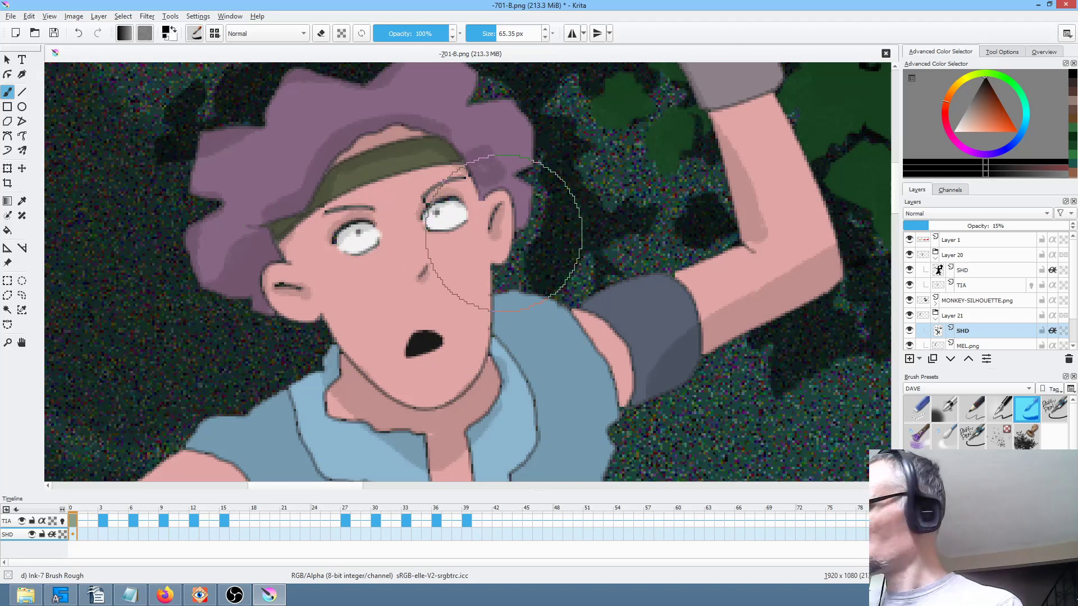
key(e)
Save the document with the finished character shading.
scroll(570, 335, down, 5)
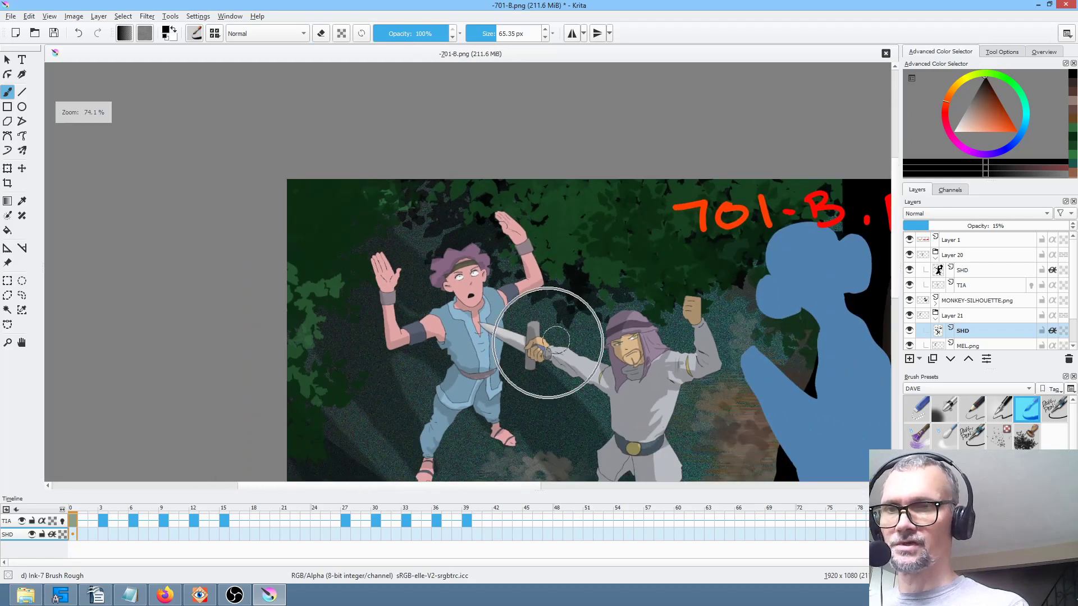
drag(556, 340, 497, 240)
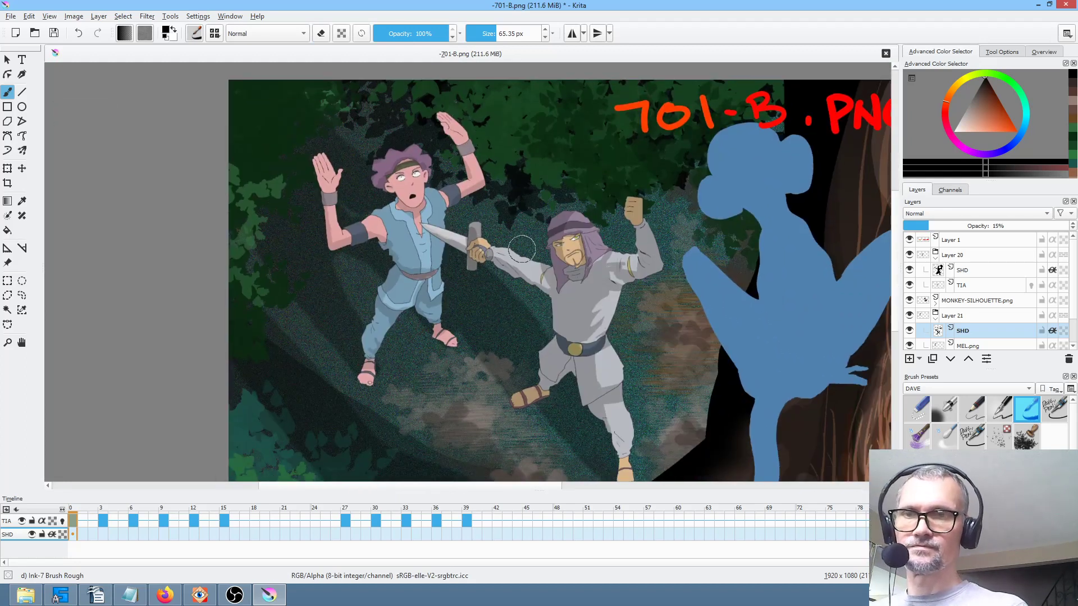
click(54, 33)
click(685, 456)
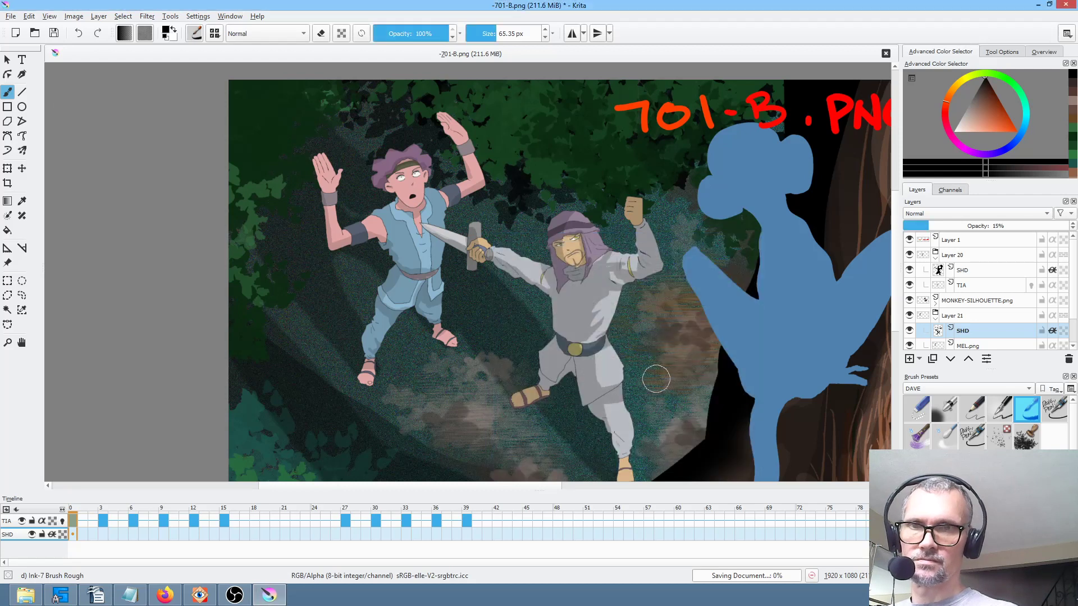
Darken the monkey silhouette by setting the Lightness of its HSV/HSL Adjustment mask to 14.
scroll(655, 377, down, 4)
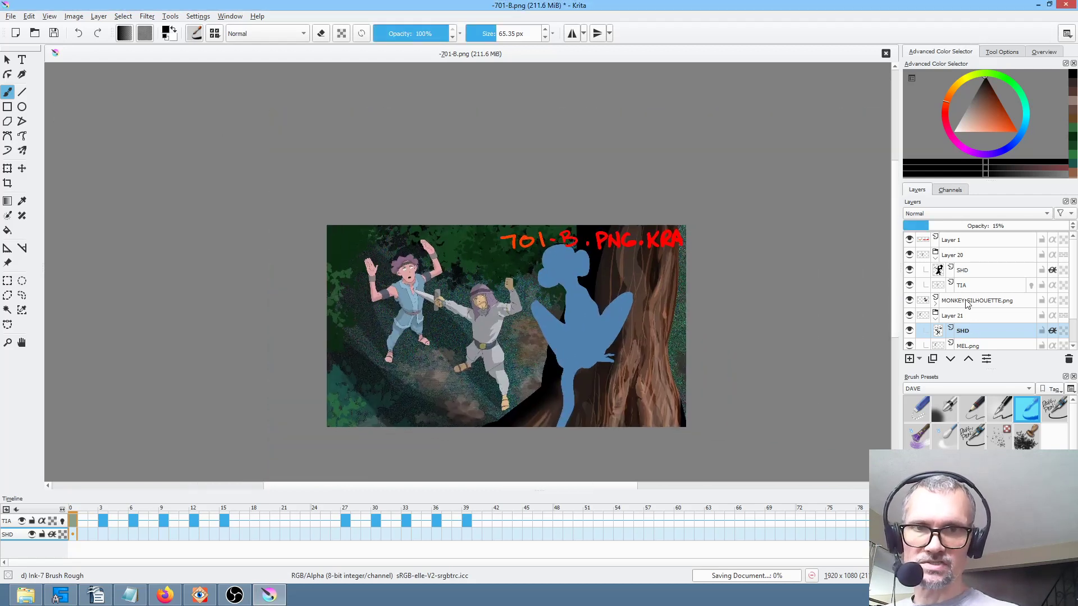
click(936, 305)
click(954, 315)
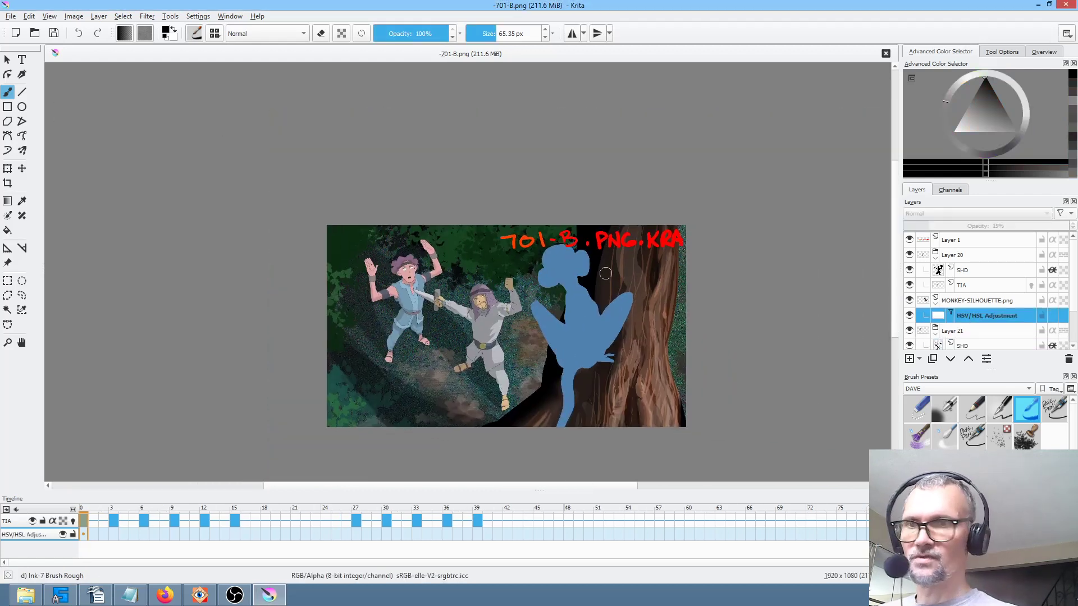
key(F3)
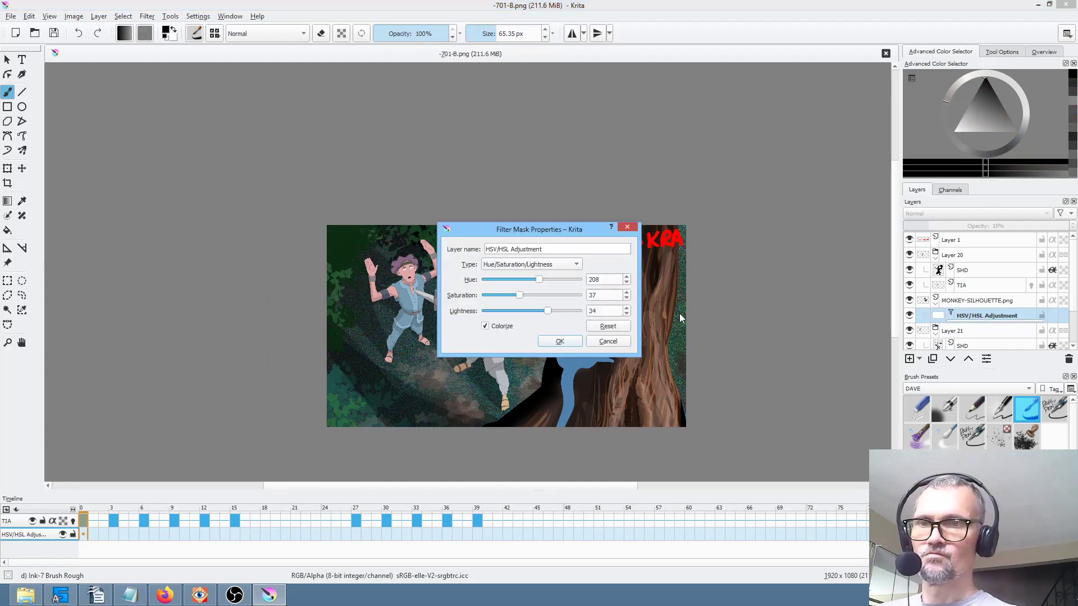
drag(184, 136, 183, 136)
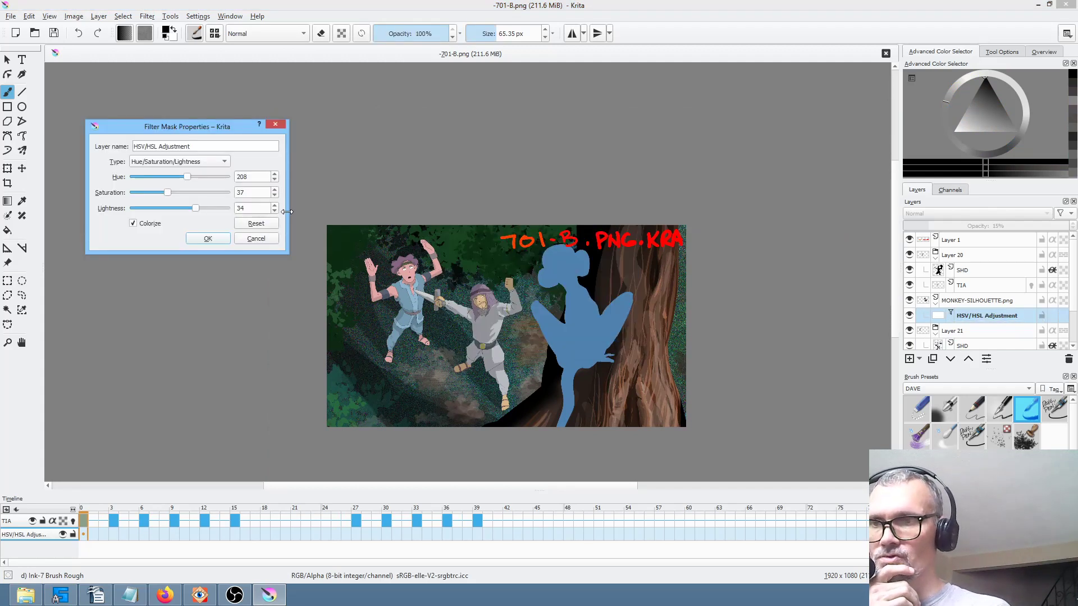
mouse_move(195, 209)
mouse_down()
mouse_move(163, 208)
mouse_move(186, 209)
mouse_up()
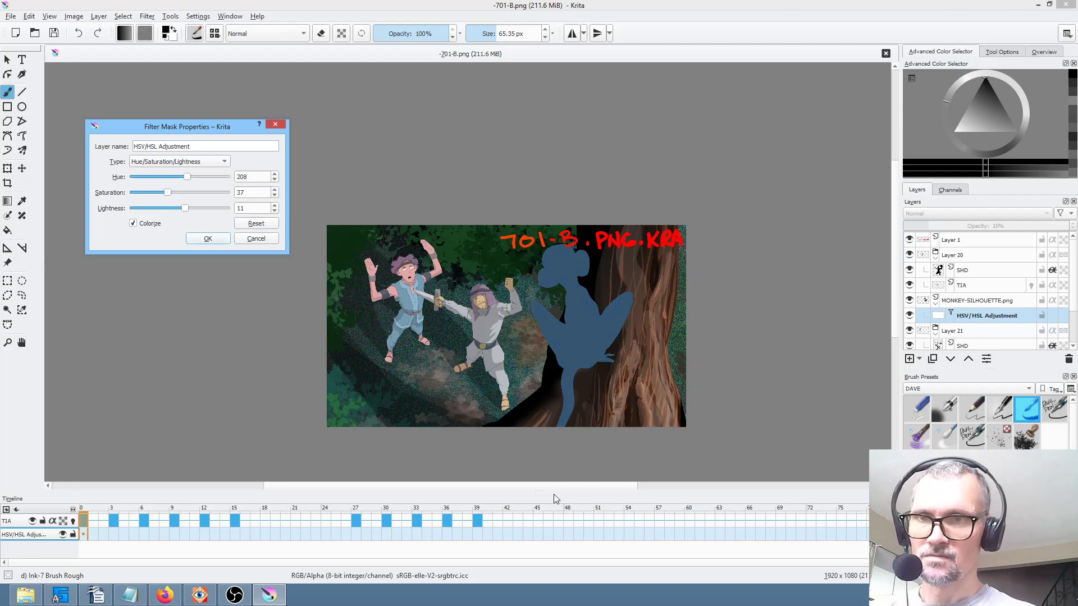
drag(186, 208, 191, 210)
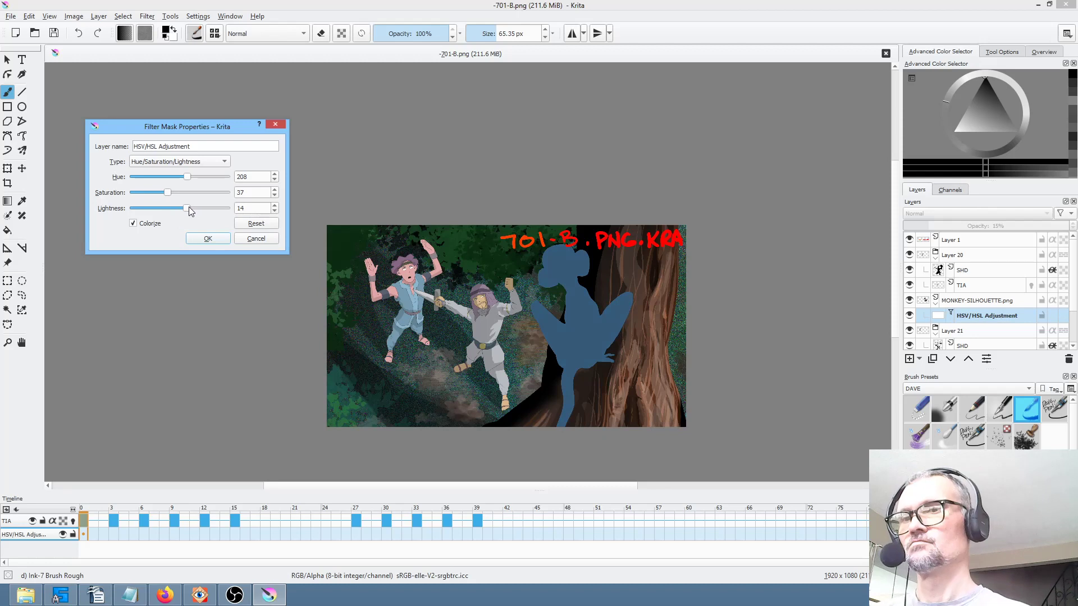
click(207, 239)
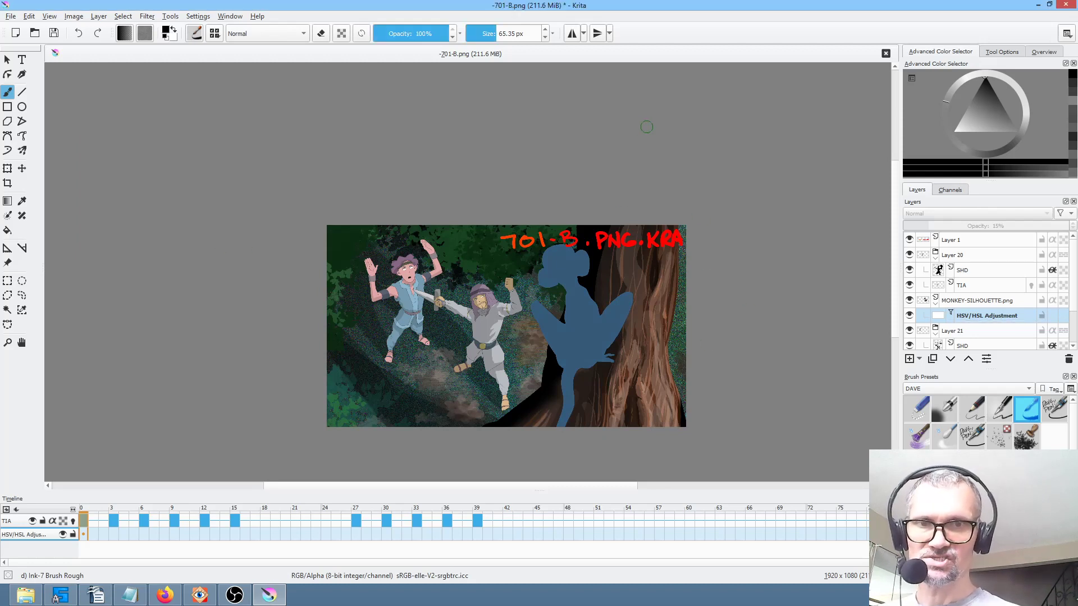
Place MONKEY-SILHOUETTE.png in its own group and add a new paint layer above it.
mouse_move(988, 305)
click(973, 305)
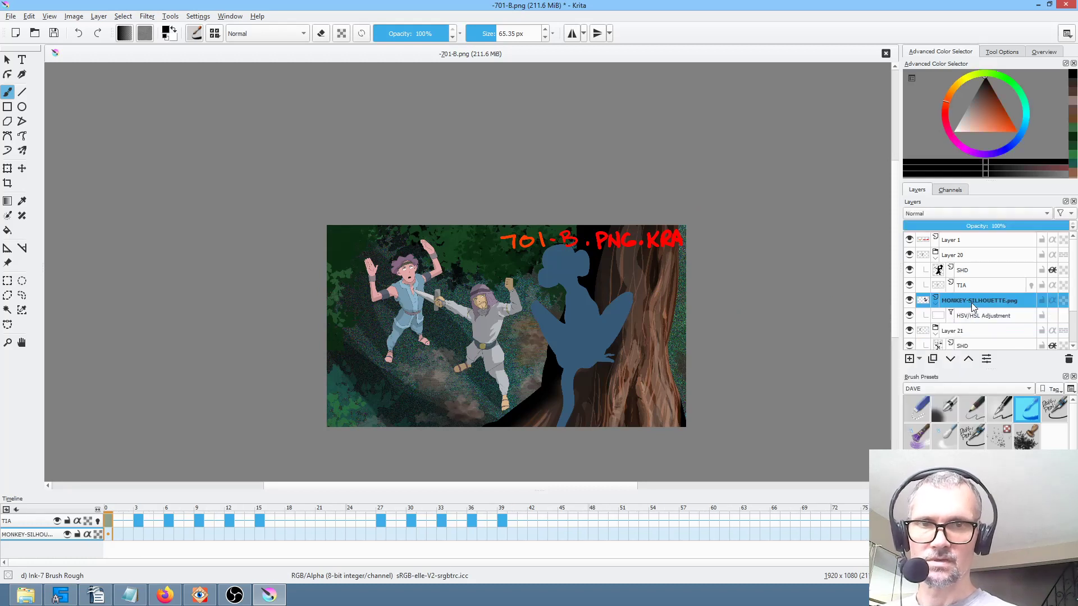
click(934, 303)
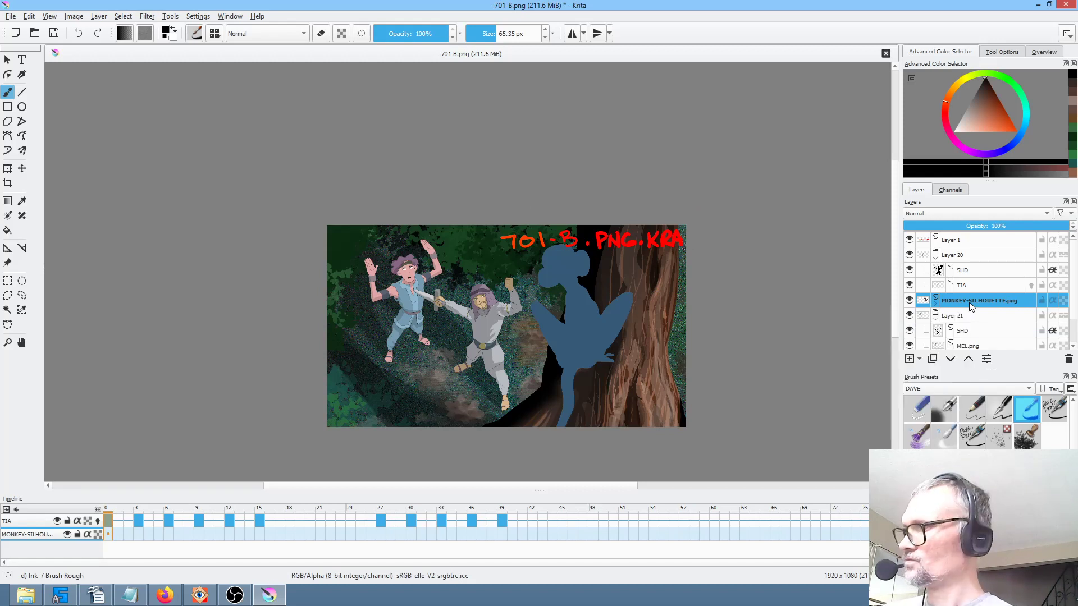
key(ctrl+g)
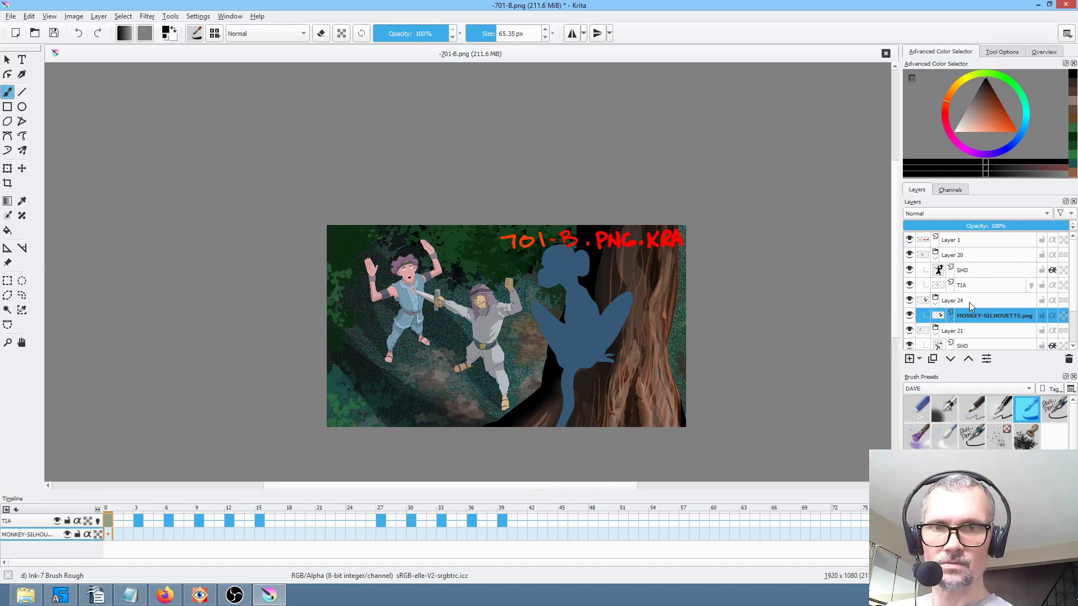
click(909, 359)
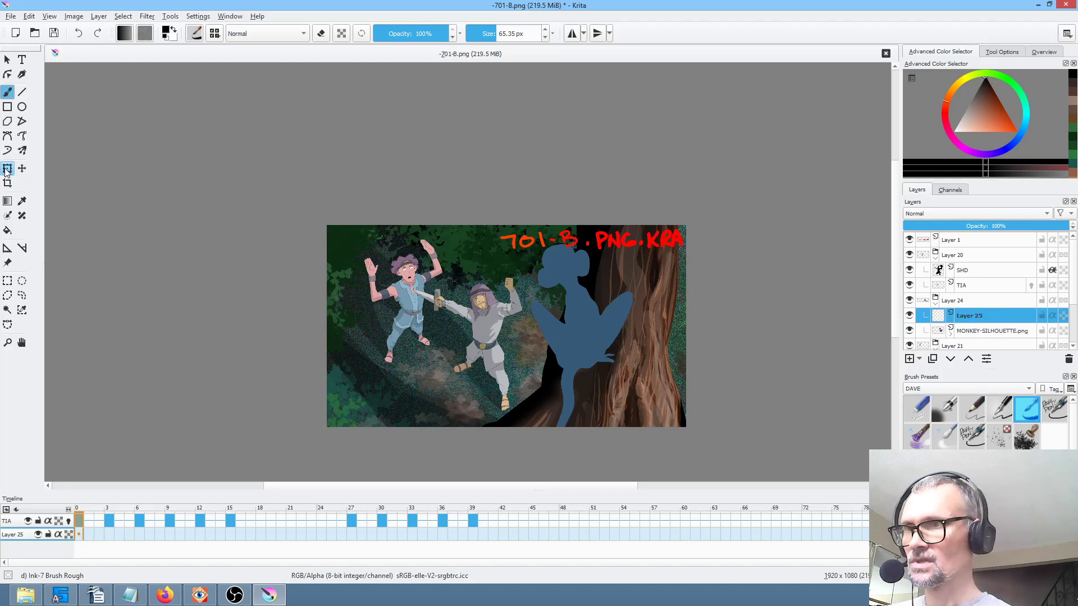
Draw a white-to-transparent gradient on the new layer, fading from the grey figure's side across the monkey toward the tree trunk.
click(7, 200)
click(976, 122)
drag(948, 134, 951, 132)
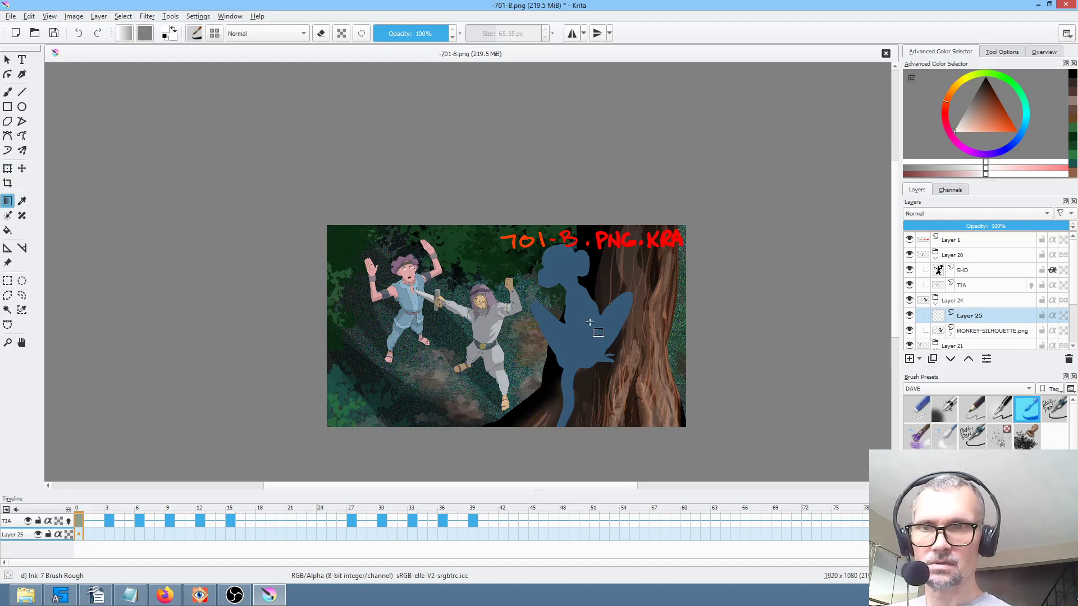
drag(493, 285, 628, 332)
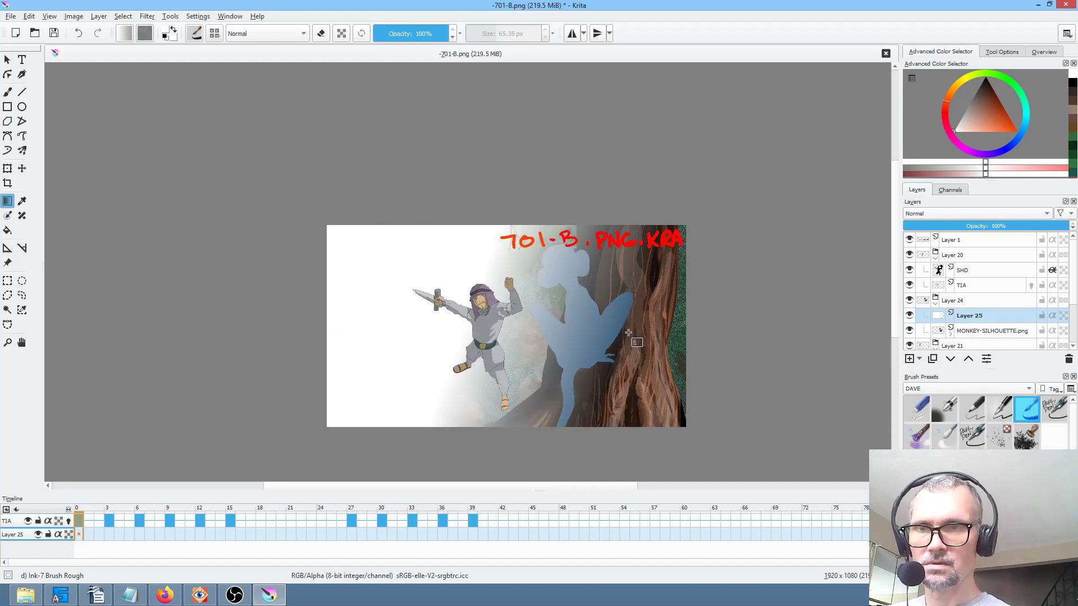
Limit the gradient layer to the monkey's shape with inherited alpha and set its opacity to 26%.
click(1053, 315)
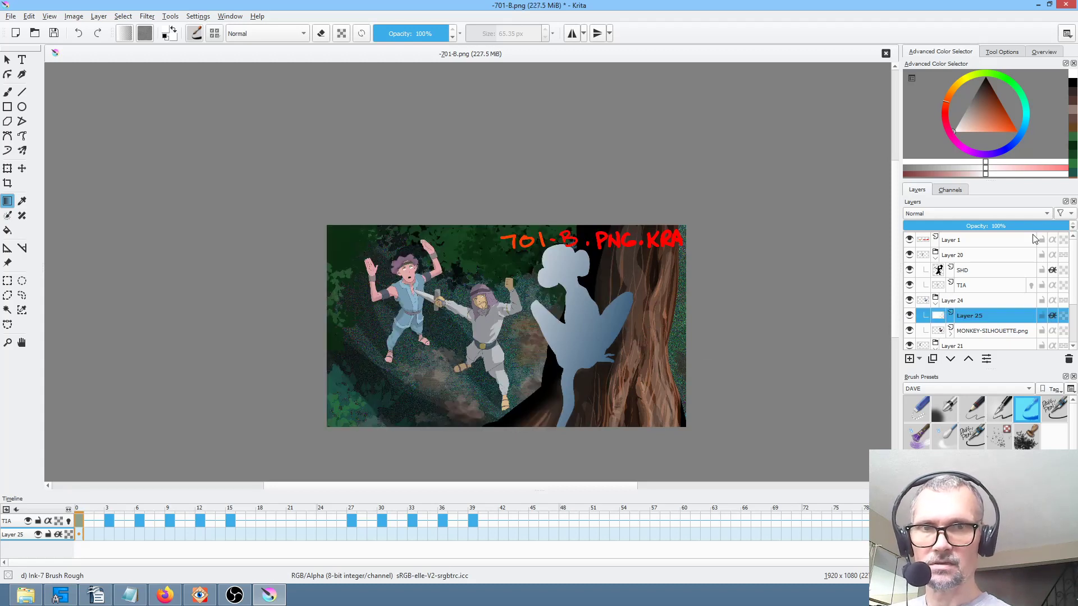
drag(1045, 225, 874, 228)
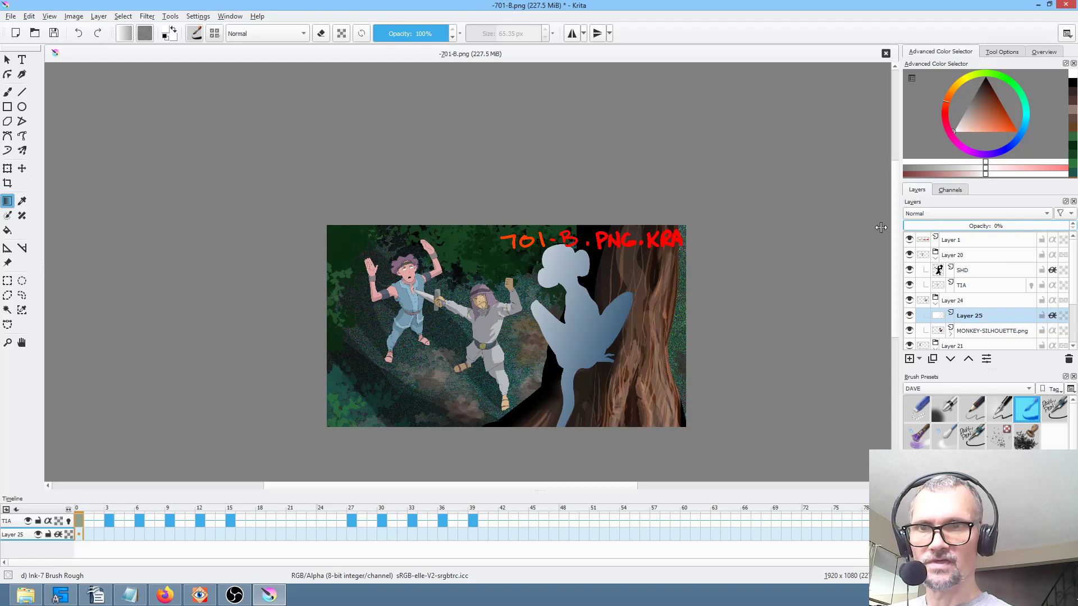
drag(891, 226, 948, 222)
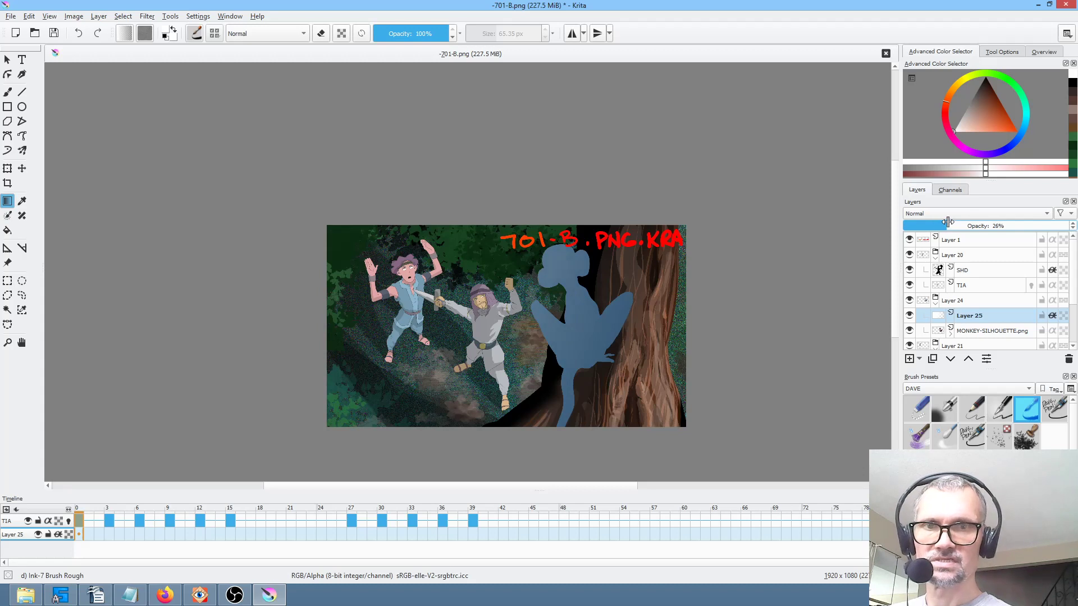
Set the Lightness of the monkey silhouette's HSV/HSL Adjustment mask to 13.
click(999, 332)
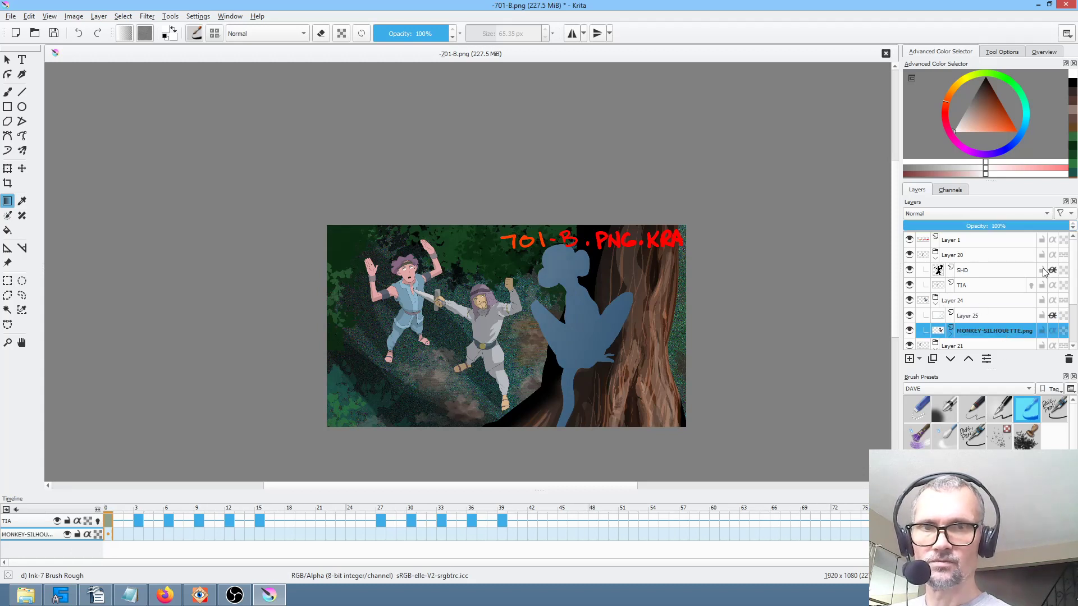
scroll(1026, 288, down, 1)
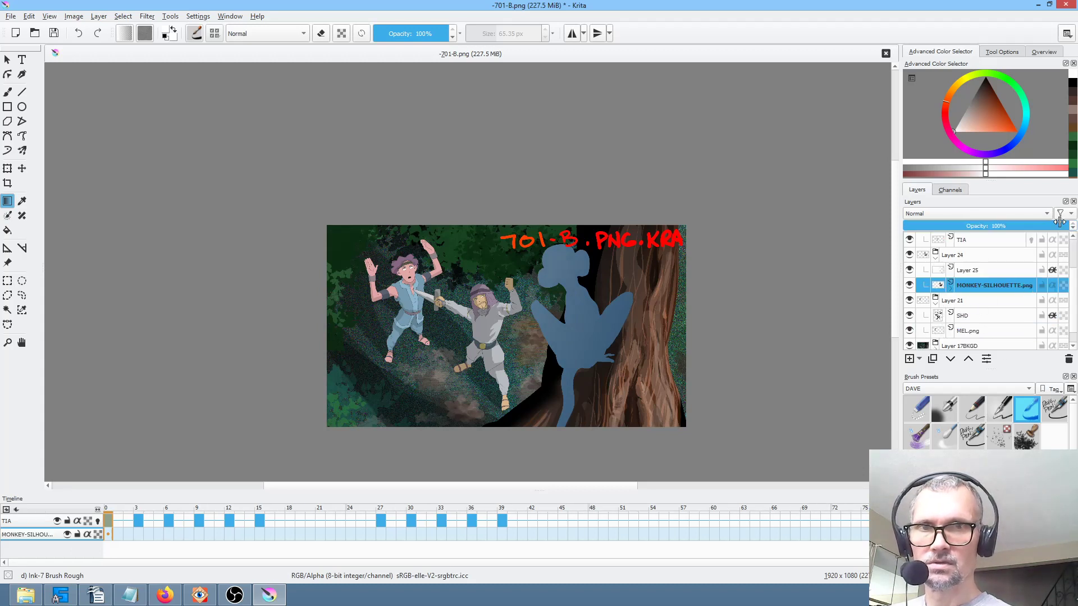
click(951, 287)
click(957, 300)
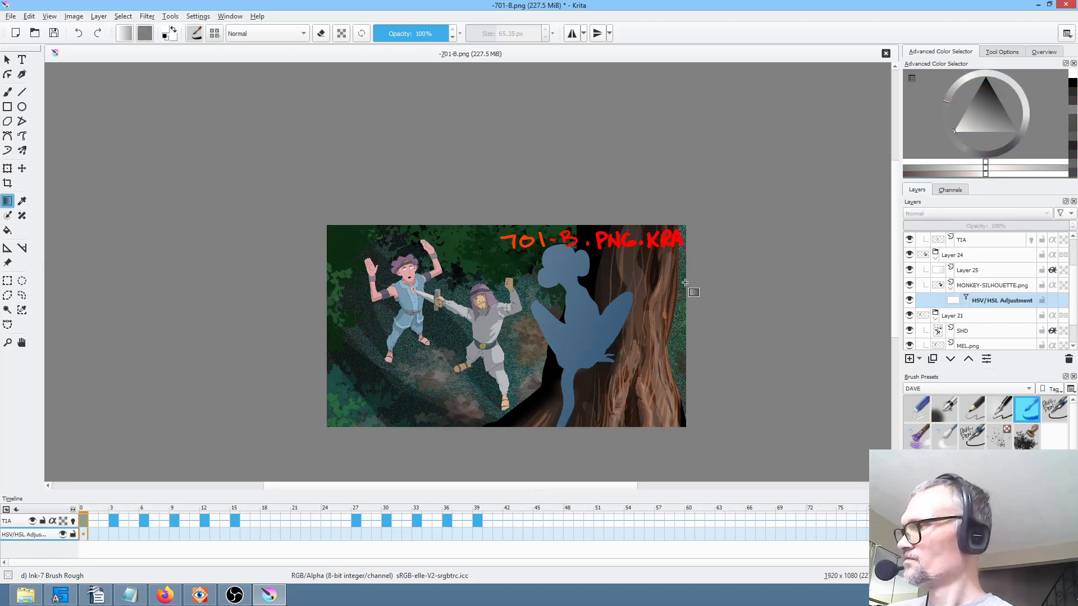
key(F3)
drag(581, 226, 289, 177)
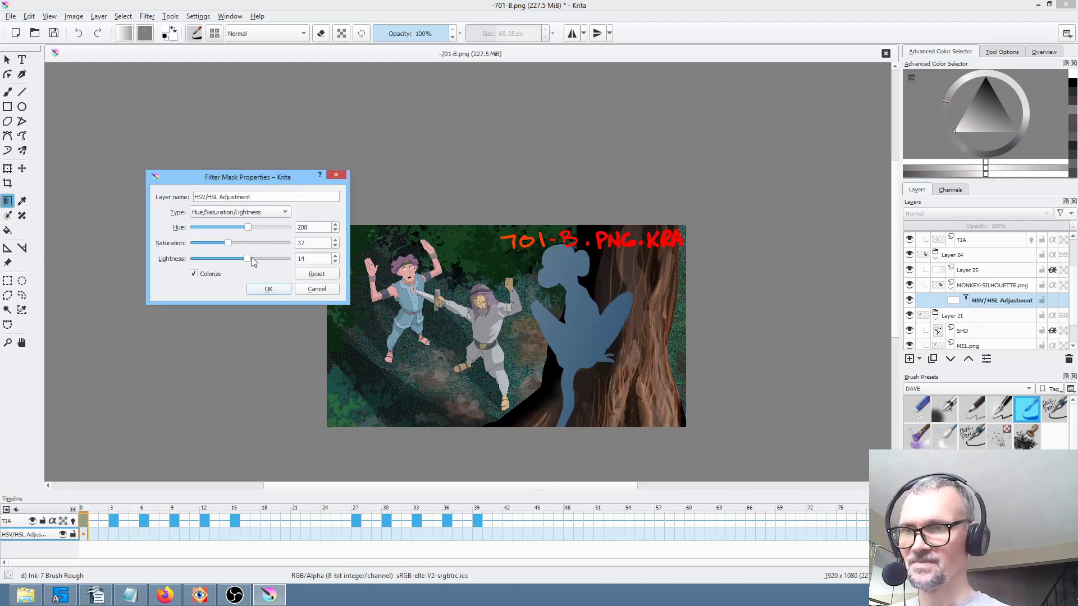
drag(248, 260, 247, 261)
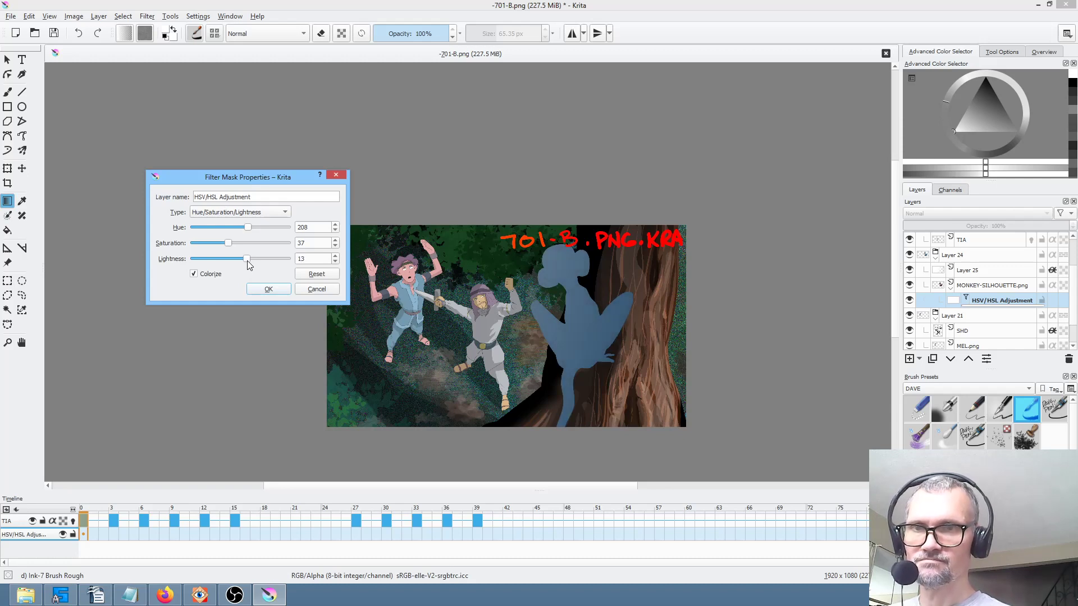
click(269, 289)
Set the gradient layer's opacity to 19% and check the scene in a horizontally mirrored view.
click(985, 271)
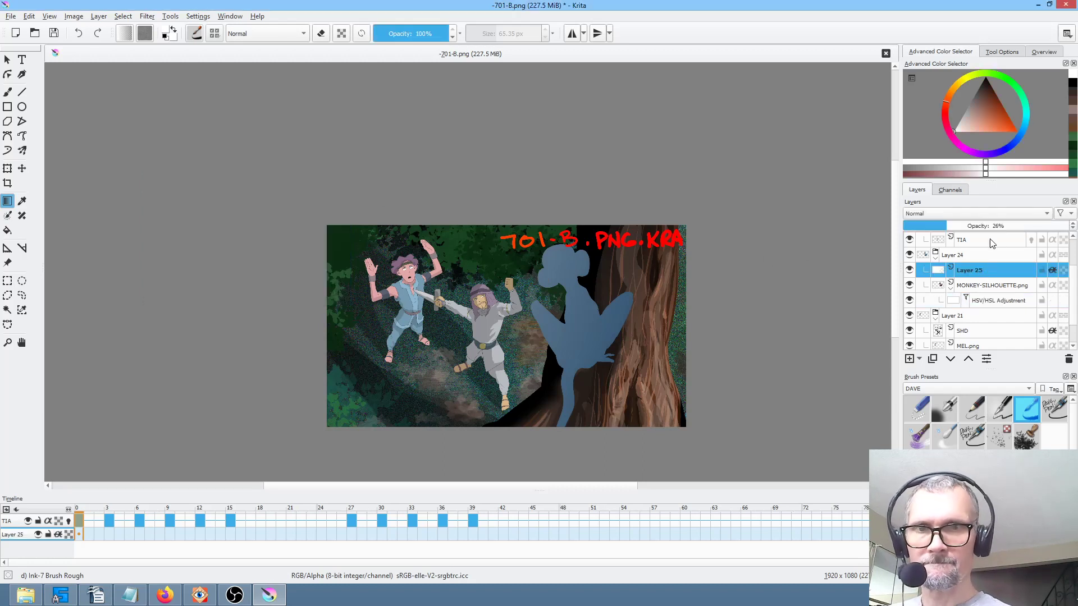
click(938, 226)
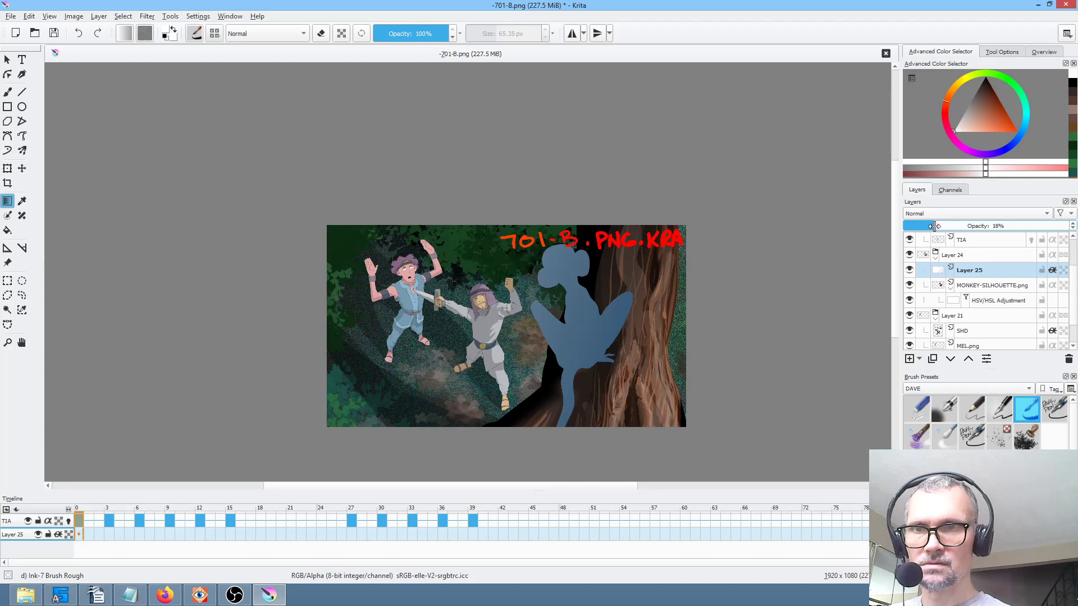
drag(927, 226, 935, 226)
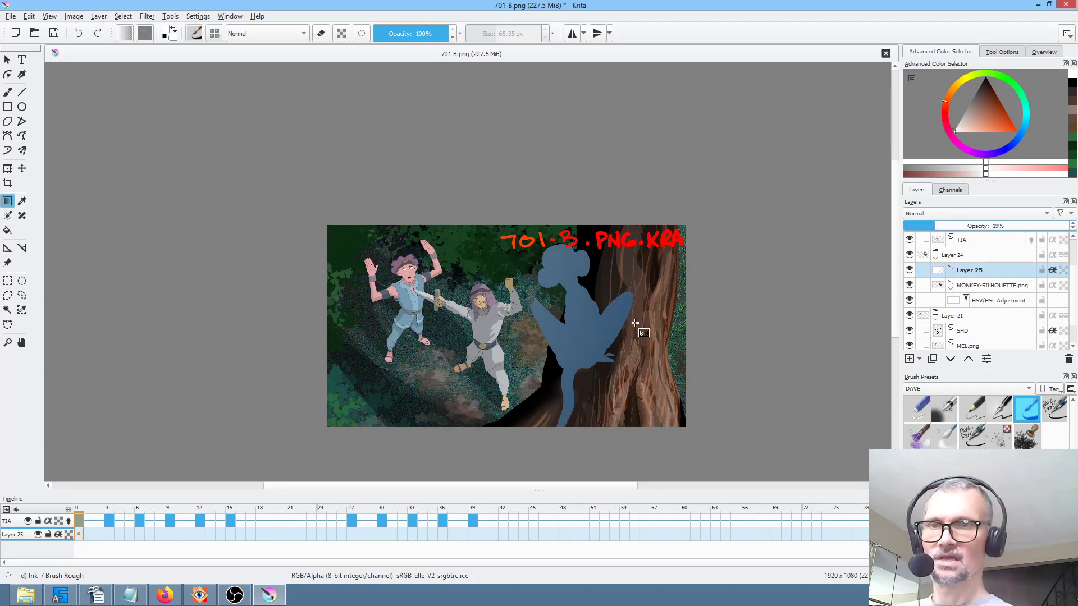
key(m)
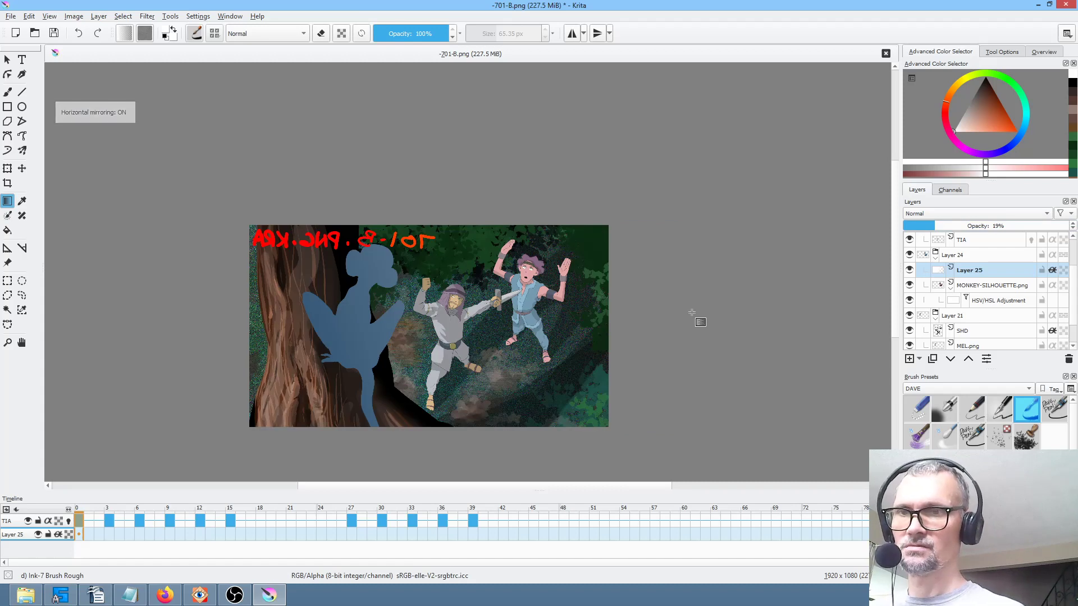
key(m)
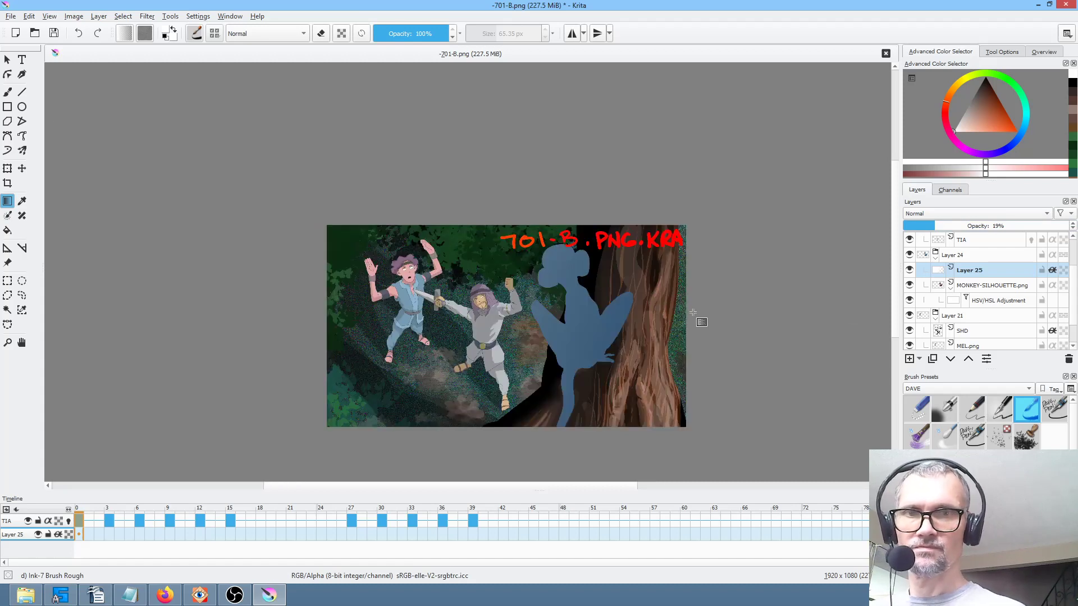
Merge the gradient layer down into MONKEY-SILHOUETTE.png and flatten the Layer 24 group into a single layer.
click(973, 271)
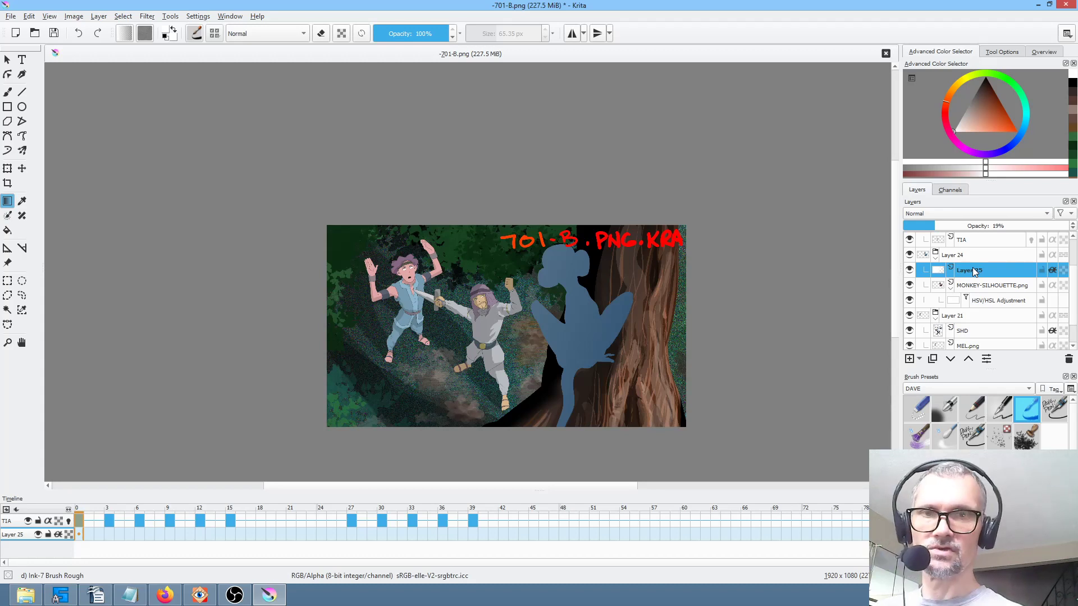
key(shift+Delete)
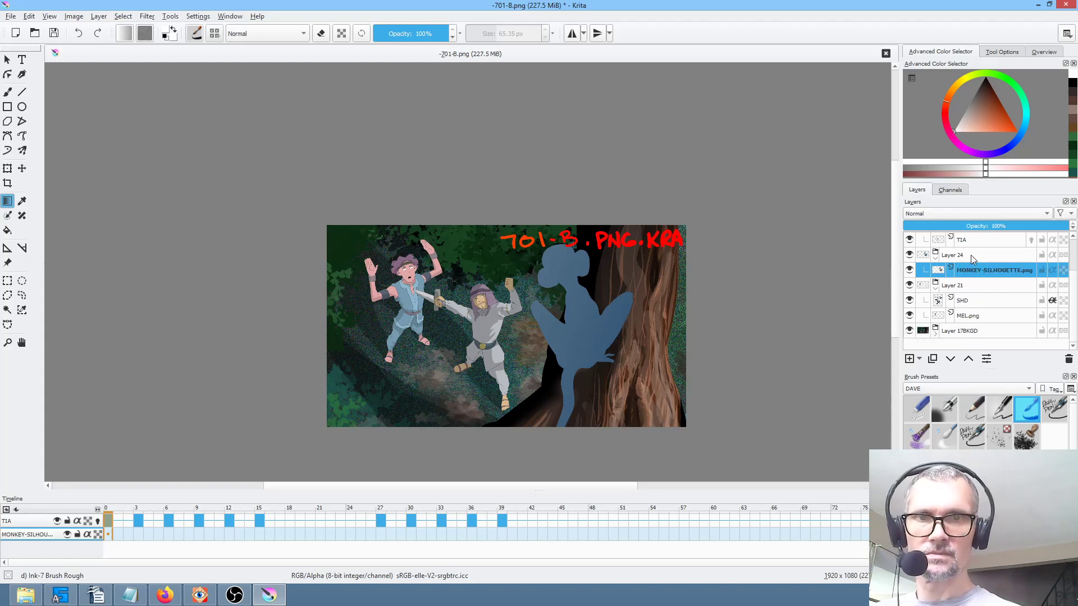
click(971, 255)
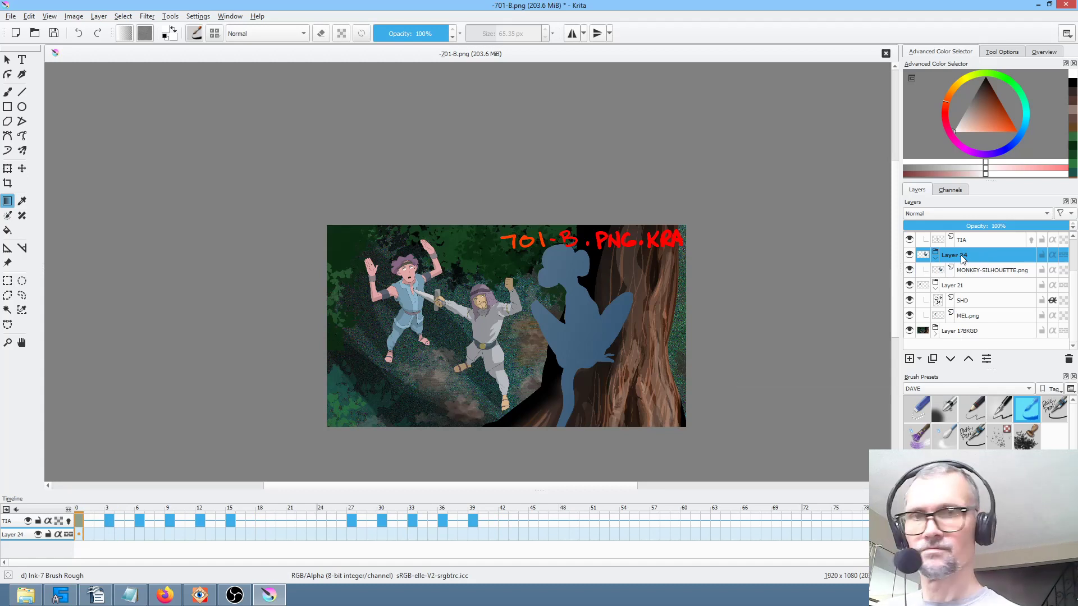
key(ctrl+e)
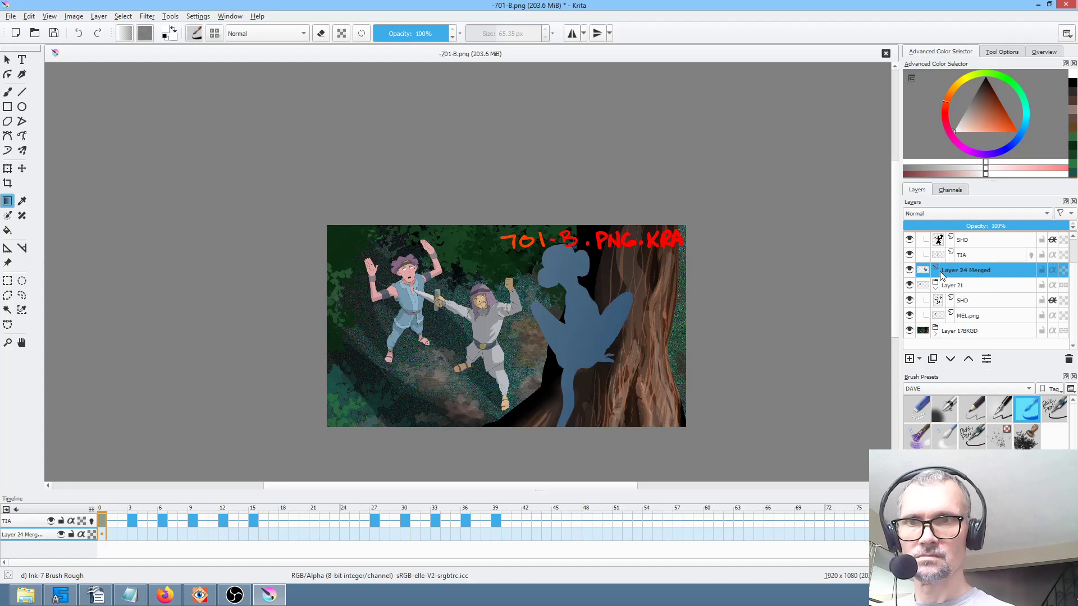
Rename the merged monkey layer as MONKEY.
double_click(986, 270)
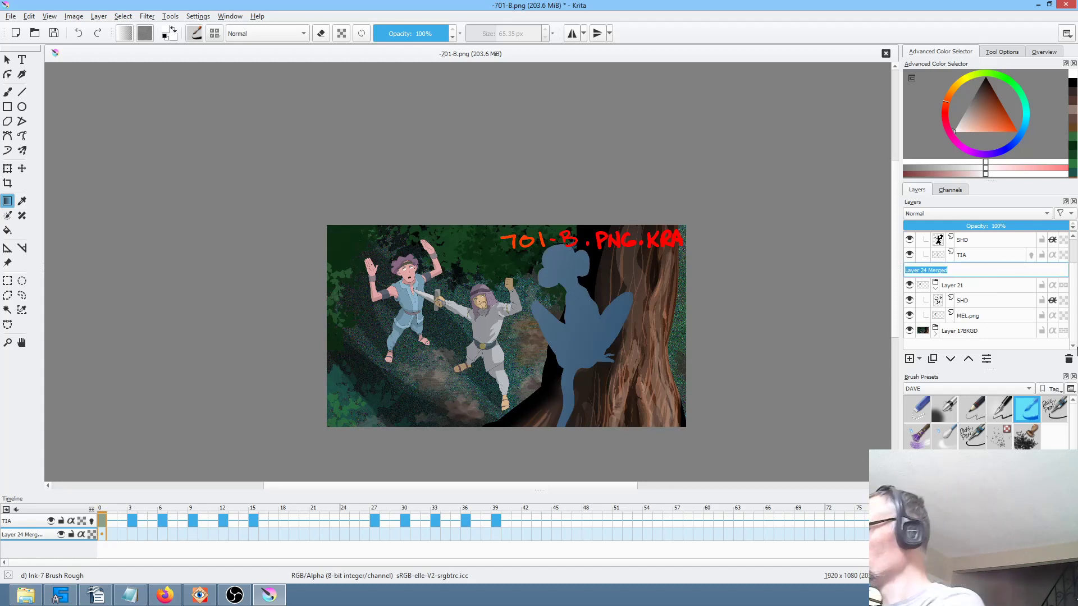
text(M)
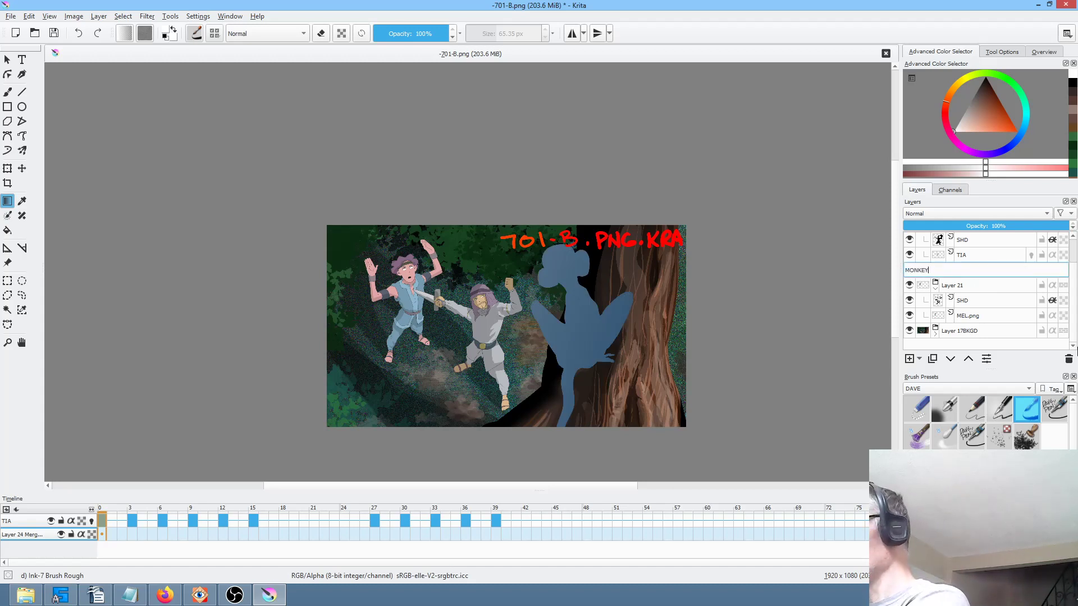
text(ONKEY)
key(Return)
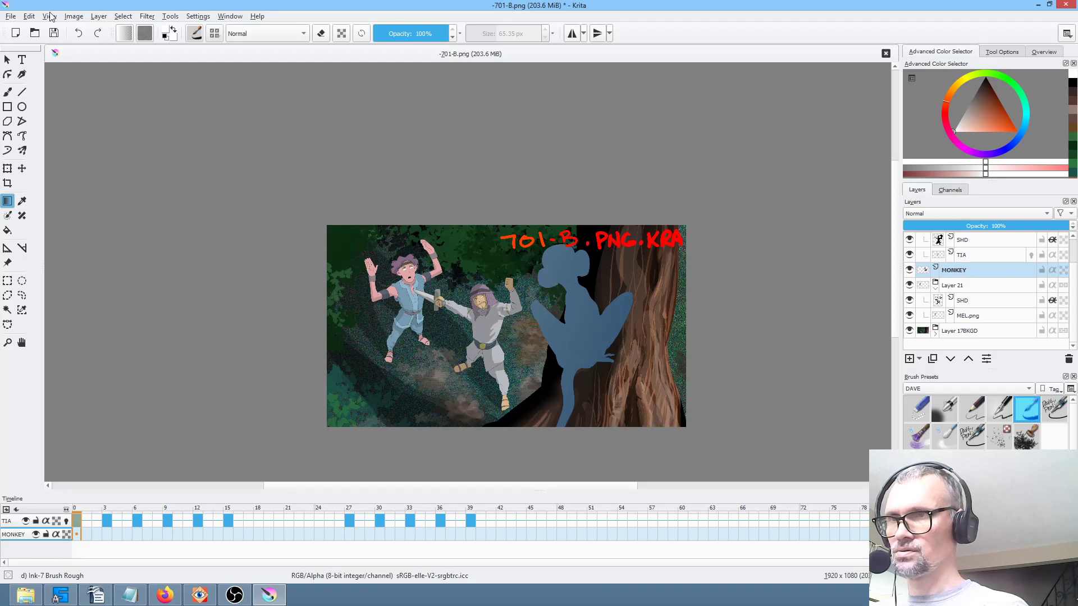
Save the scene as a PNG image together with a Krita file, and switch to FastStone Image Viewer.
click(54, 35)
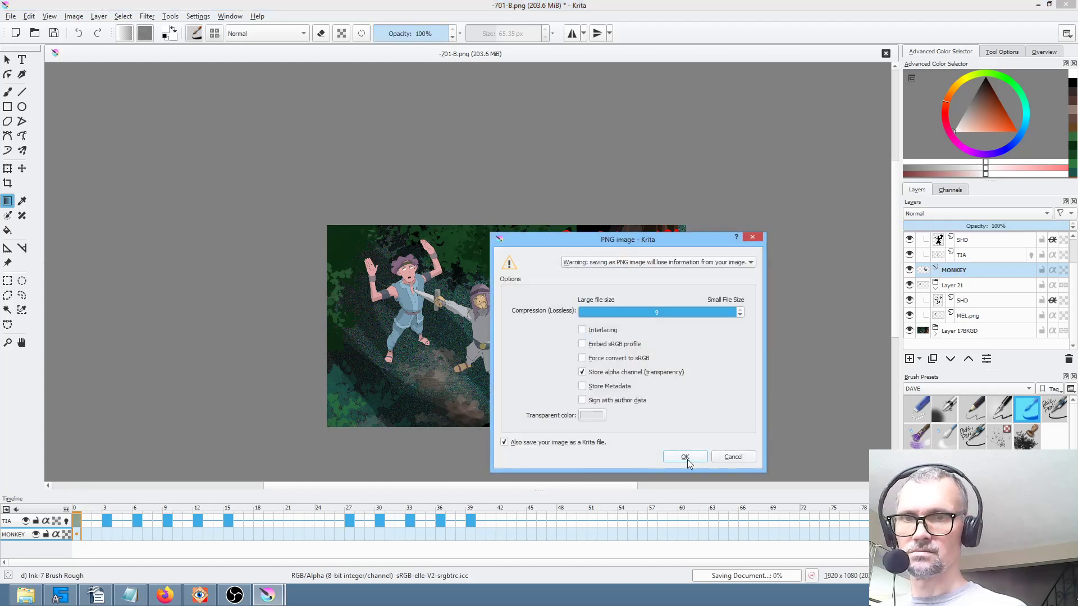
click(686, 457)
click(199, 594)
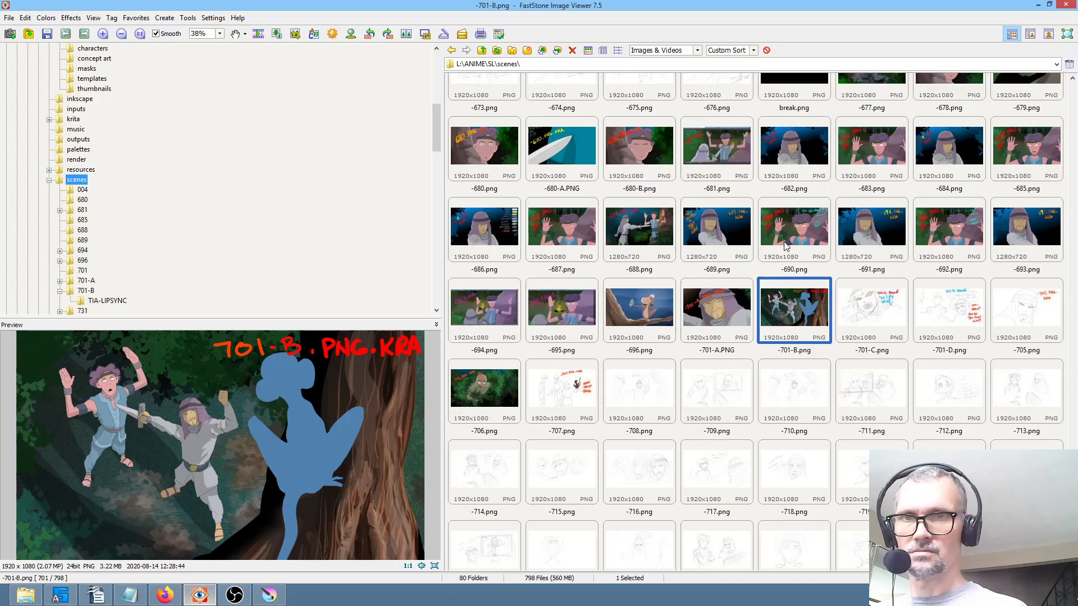
Compare the -701-A.PNG and -701-B.png scene images, switch to Krita, and inspect the scene's animation around the characters and monkey.
key(Left)
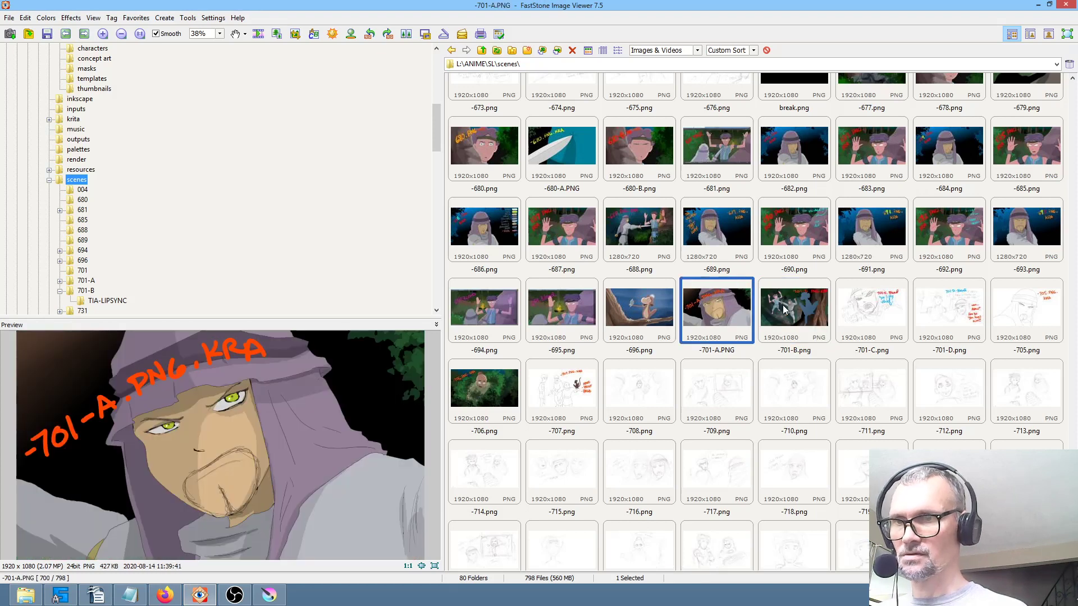
click(783, 306)
key(alt+Tab)
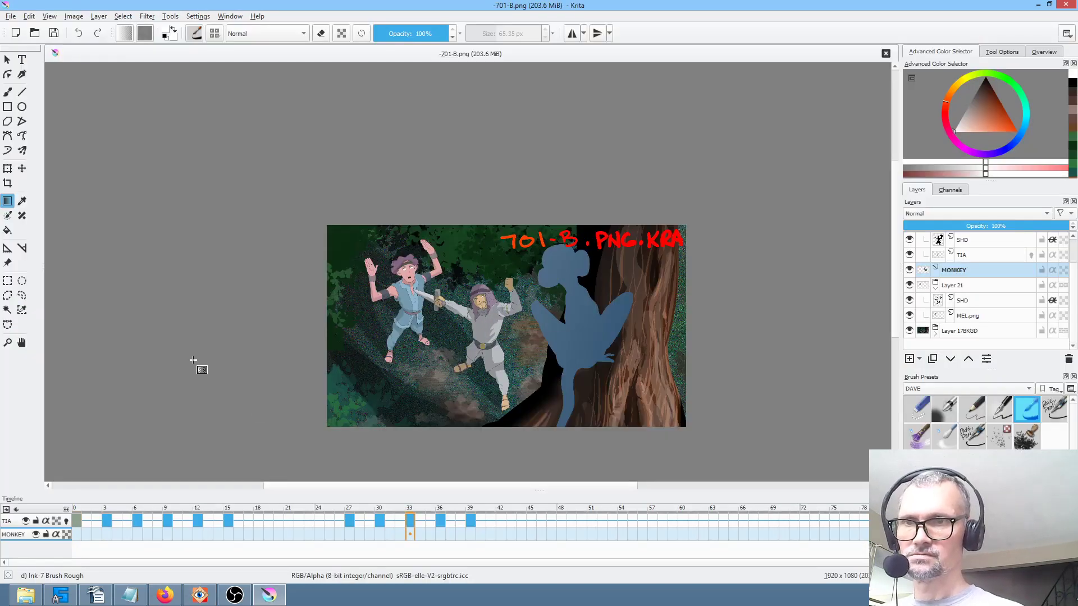
scroll(564, 344, up, 2)
scroll(564, 343, up, 1)
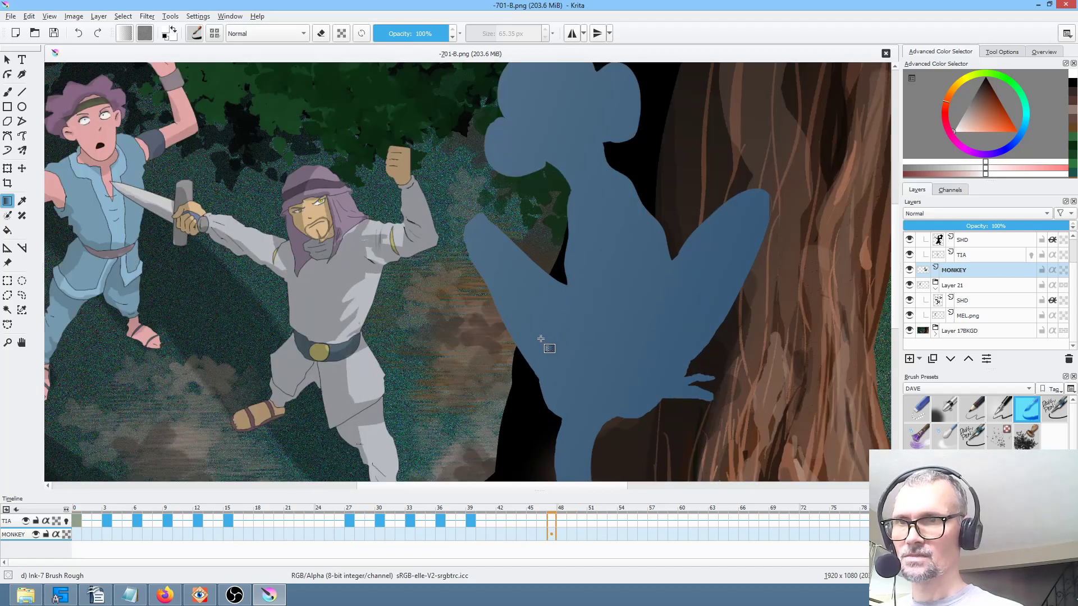
key(space)
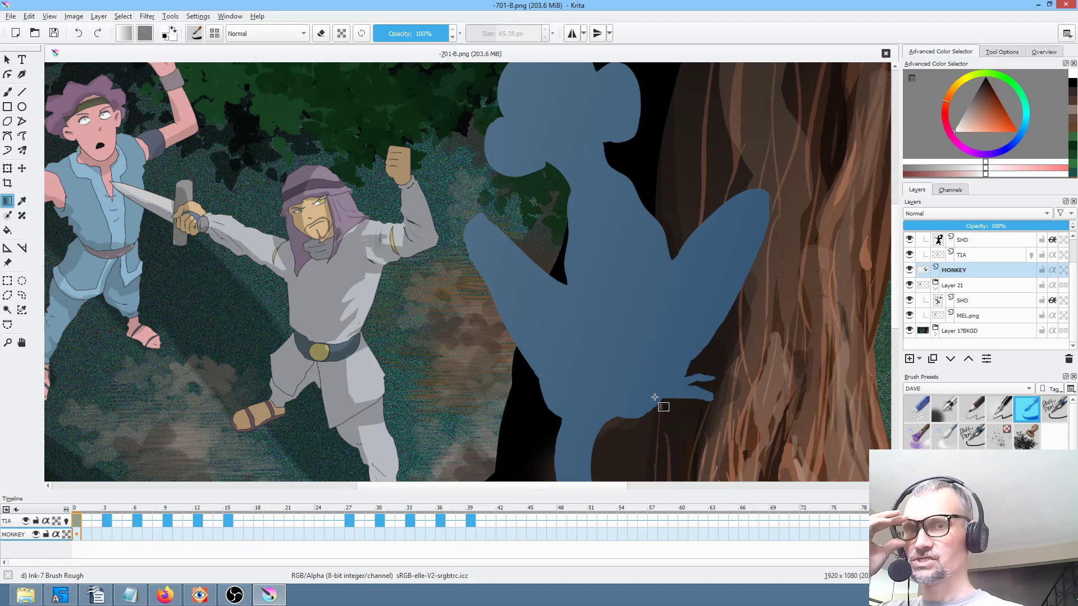
Collapse the Layer 21 group, check which artwork it holds, and rename it as MEL.
click(934, 289)
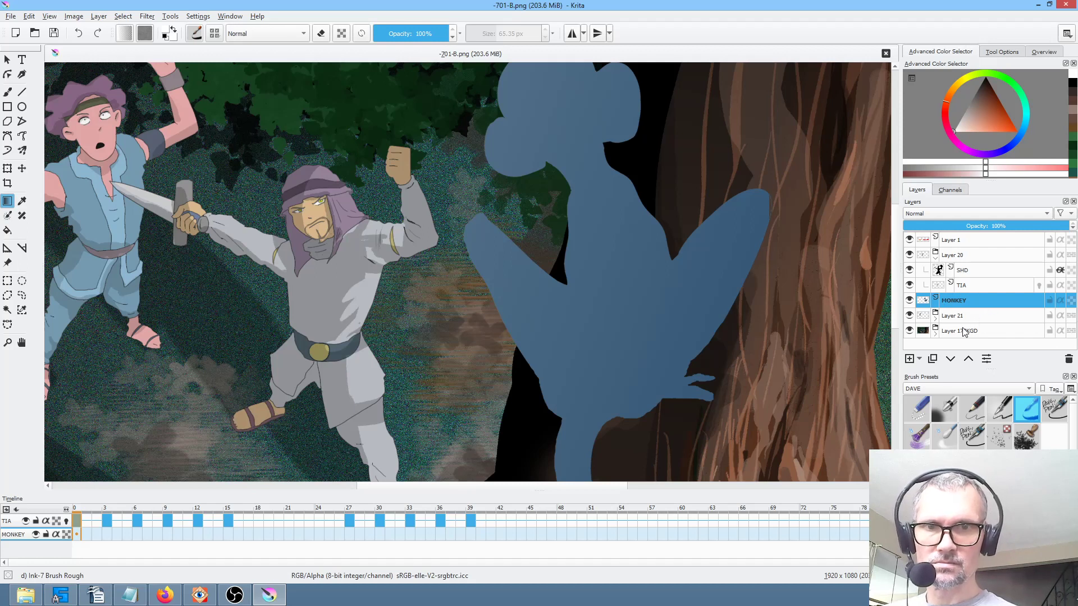
click(910, 316)
click(910, 316)
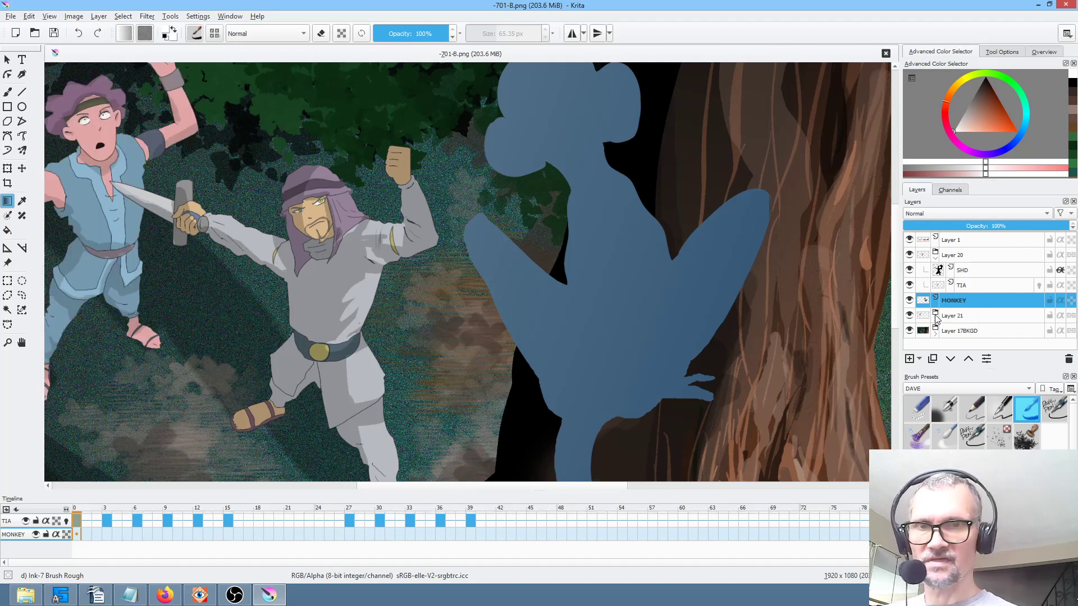
click(969, 319)
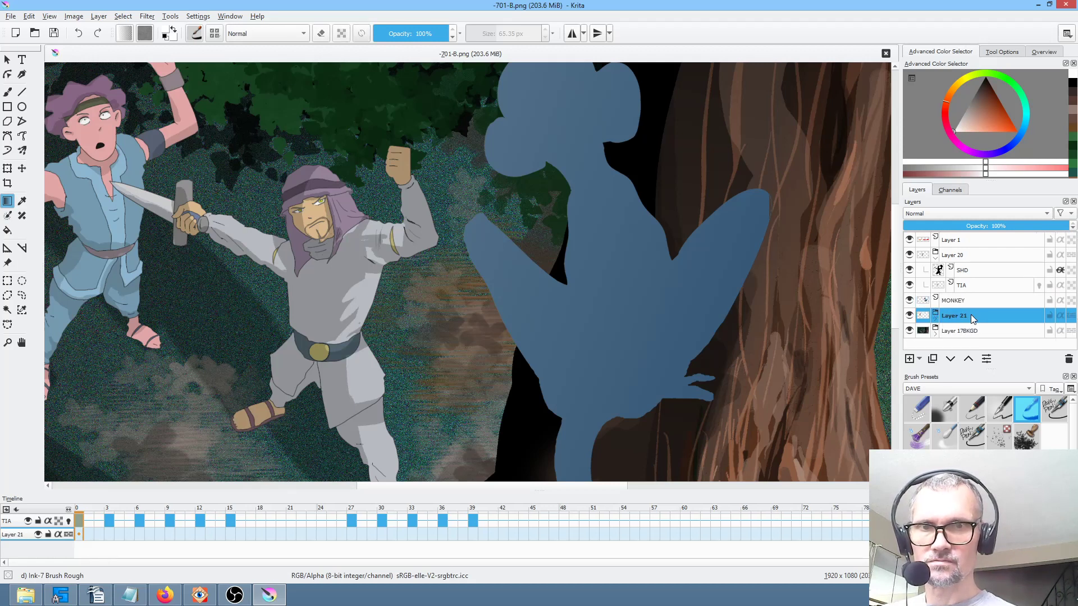
double_click(970, 314)
text(MEL)
key(Return)
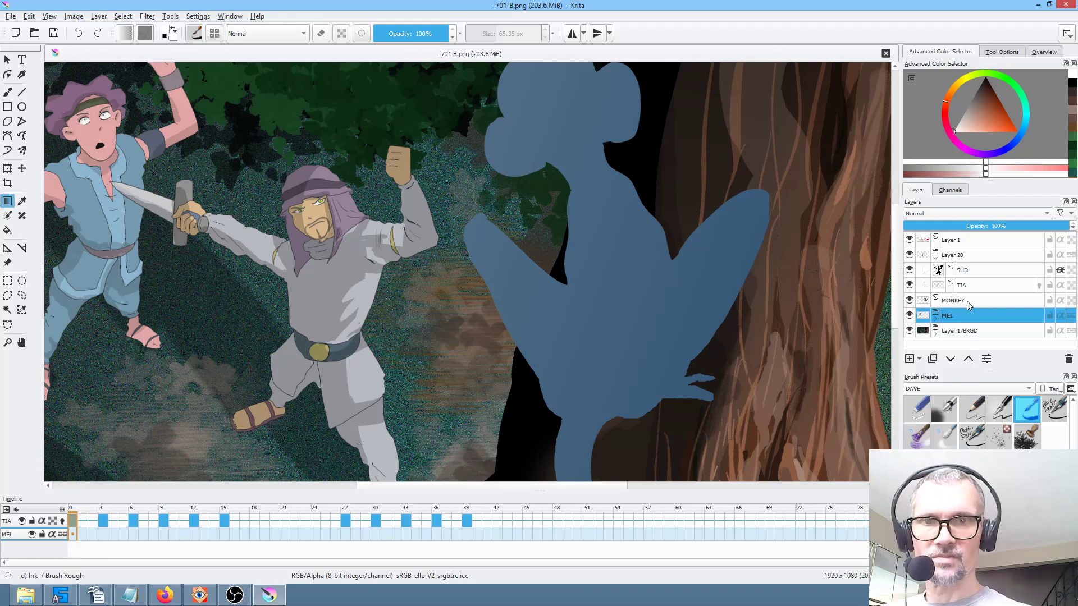
Rename the Layer 20 group as TIA and collapse it.
double_click(967, 255)
text(TIA)
key(Return)
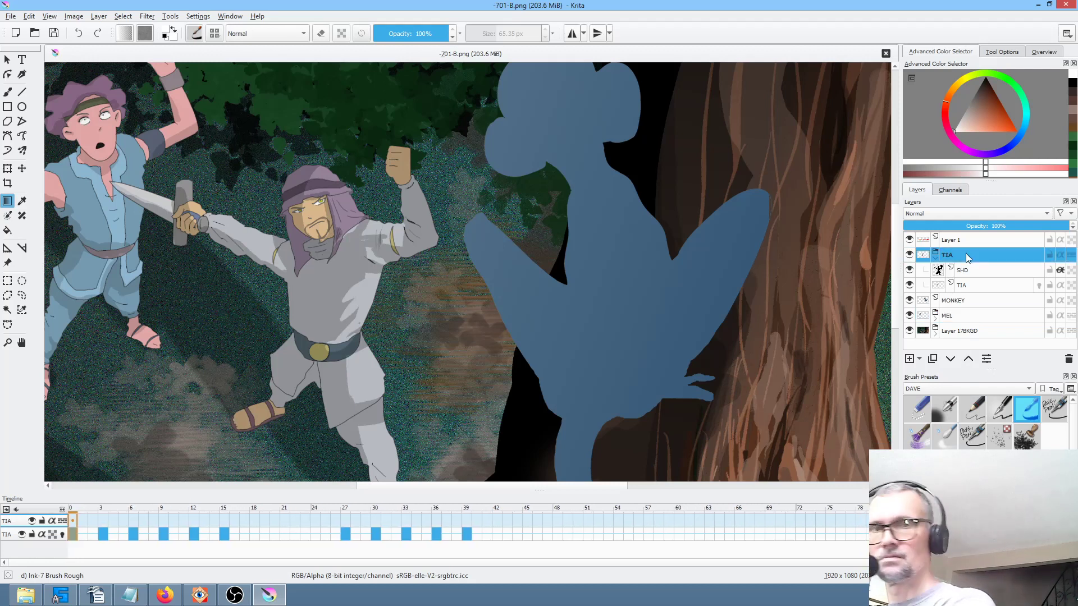
click(936, 257)
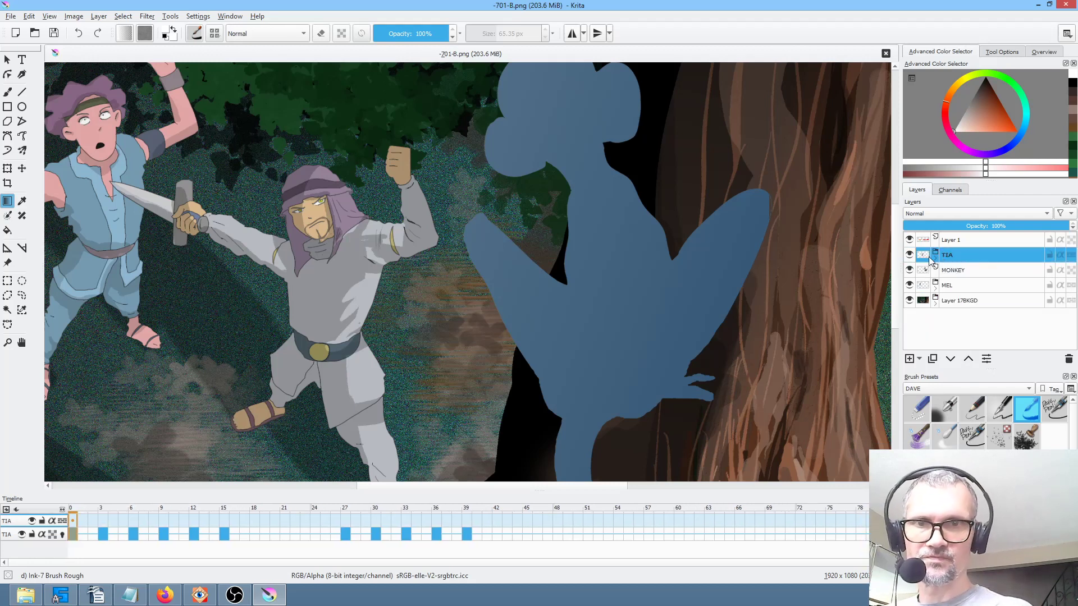
key(minus)
key(minus)
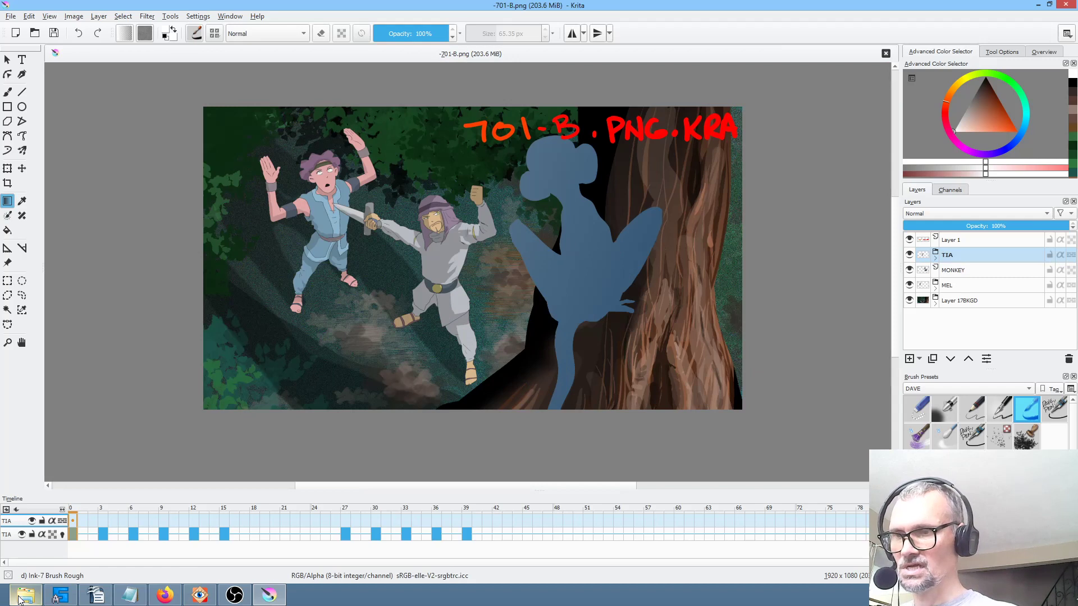
Switch to FastStone Image Viewer, check the frames in the 701-B scene's TIA-LIPSYNC folder, and return to Krita.
click(200, 596)
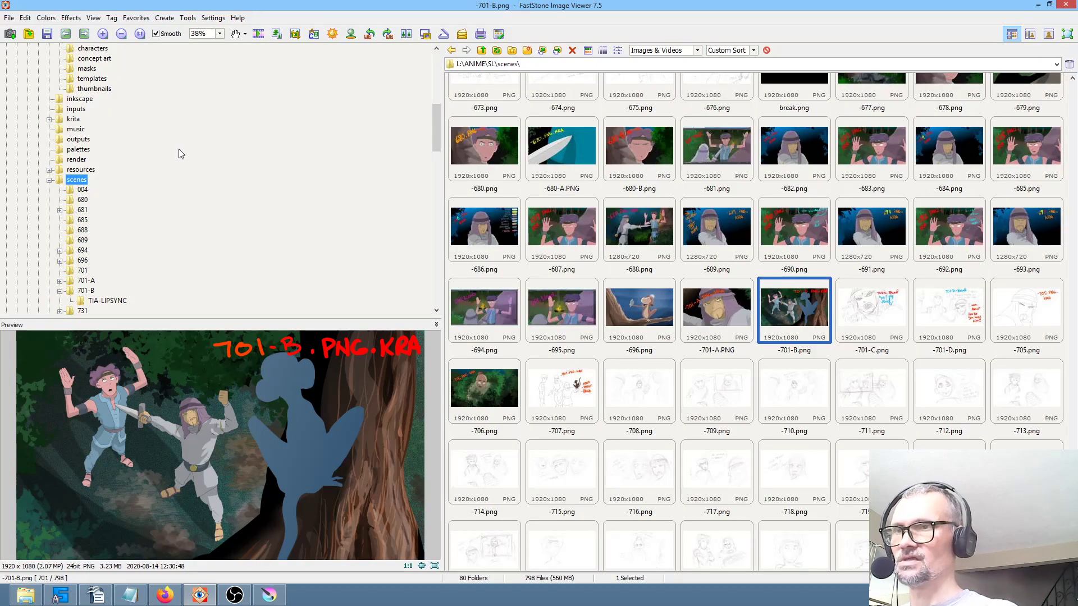
click(101, 301)
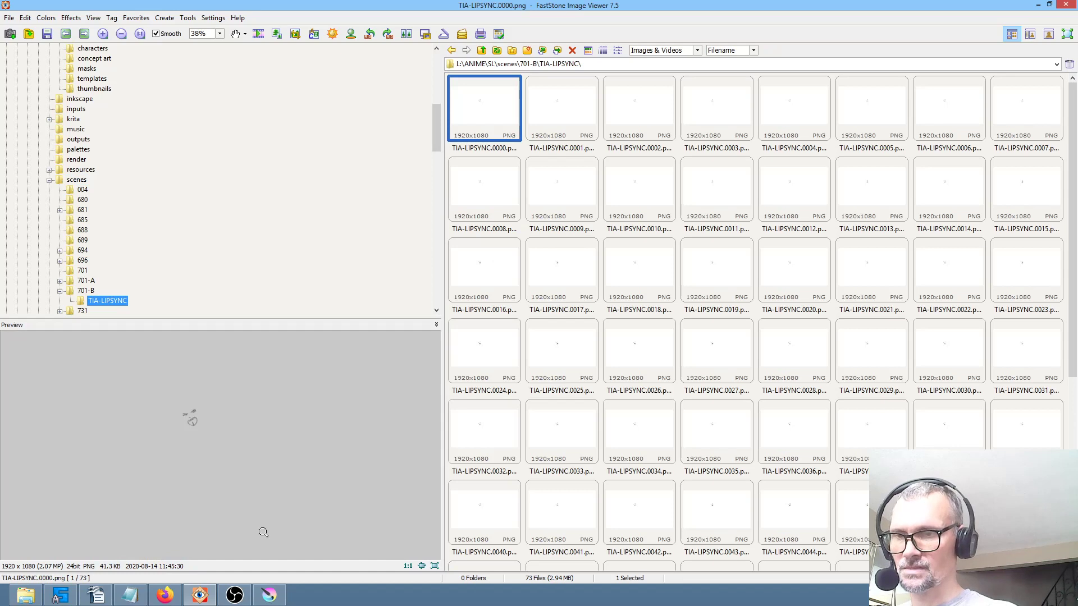
mouse_move(262, 599)
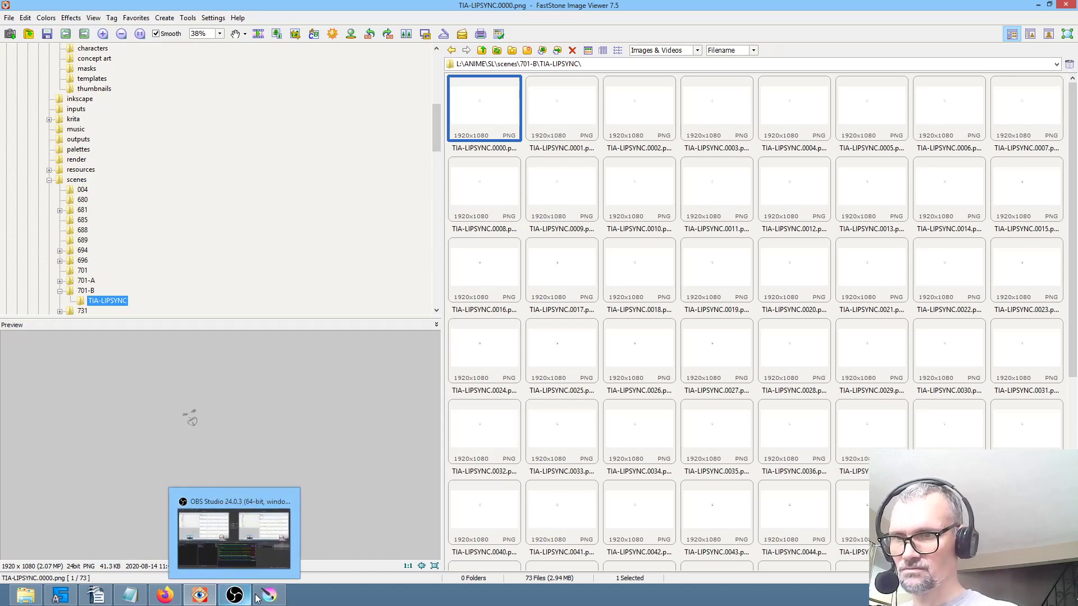
click(262, 599)
Import all TIA-LIPSYNC PNG images as animation frames above Layer 1, starting at 0 with a step of 1, and save the scene.
click(987, 242)
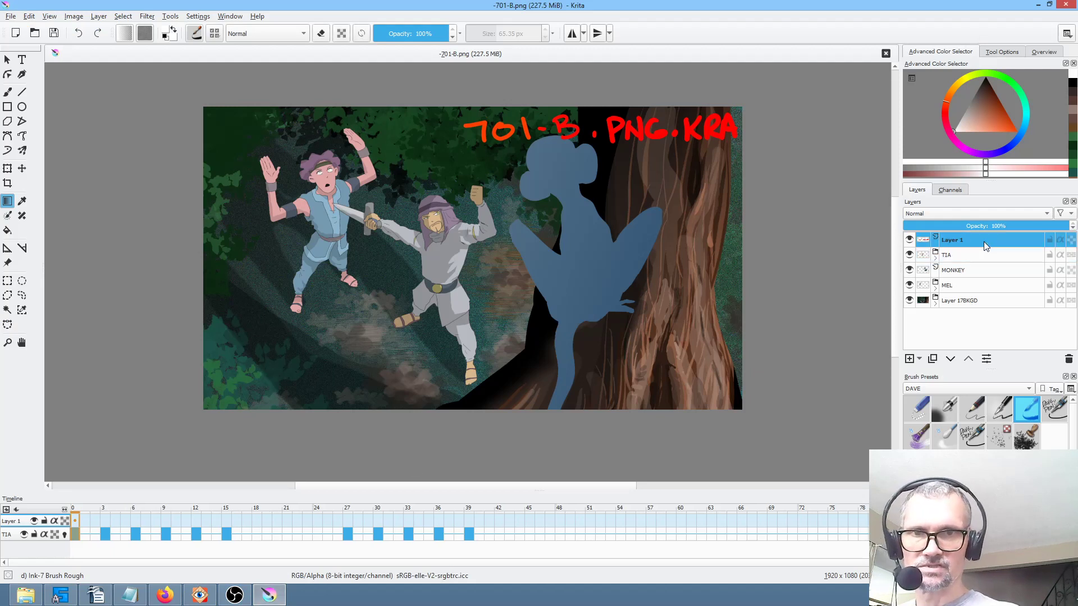
click(11, 16)
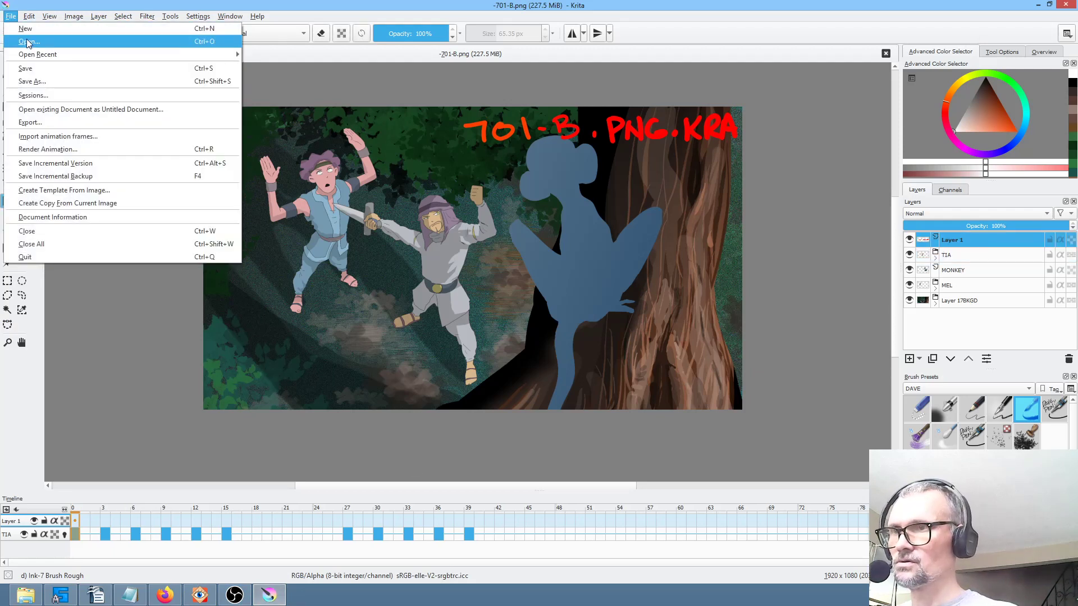
click(59, 136)
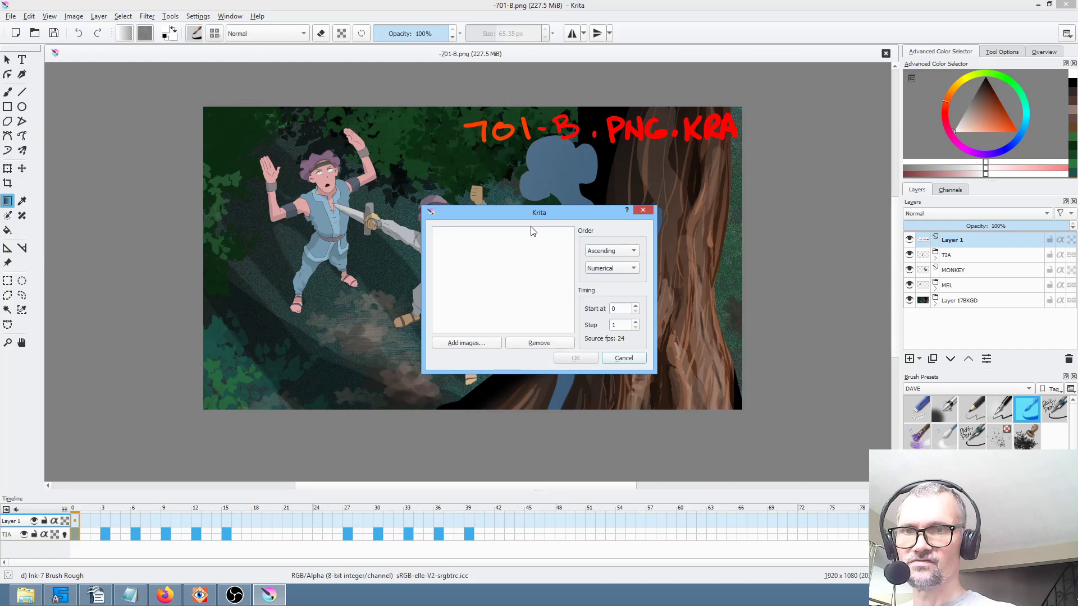
click(470, 343)
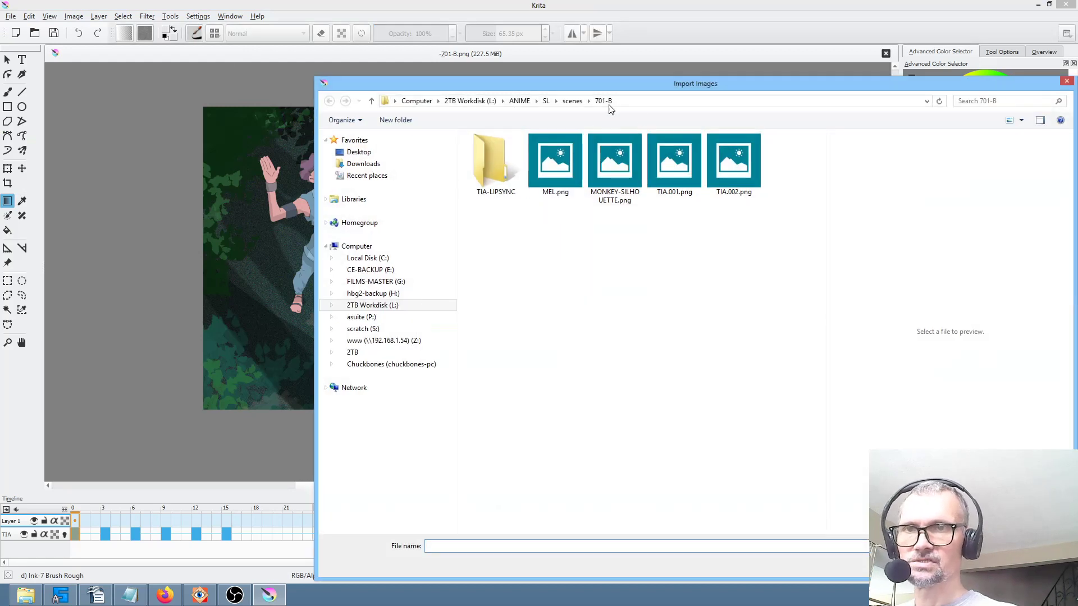
double_click(497, 157)
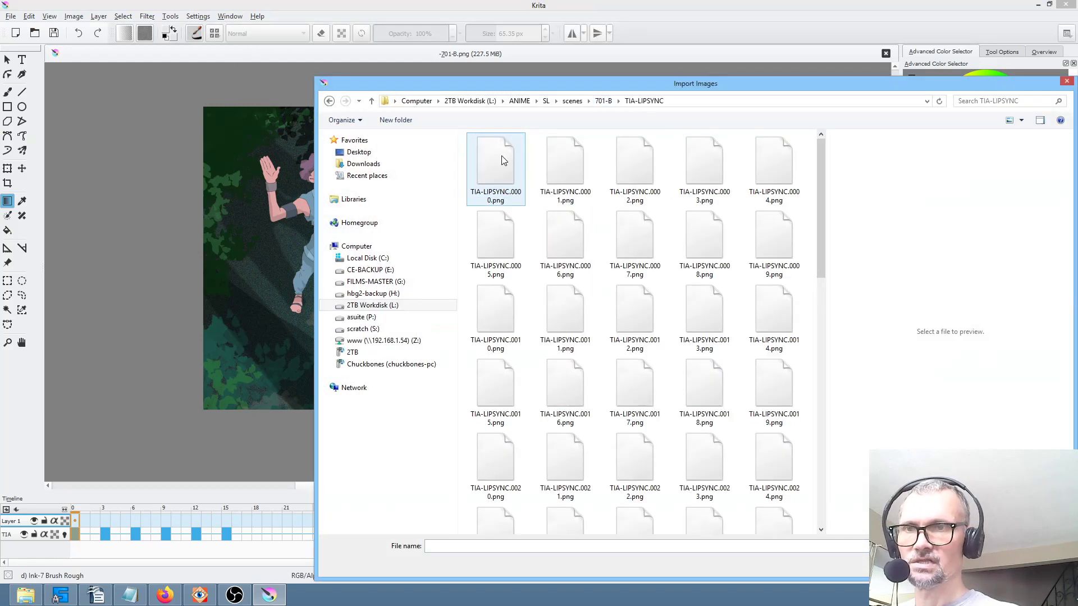
key(ctrl+a)
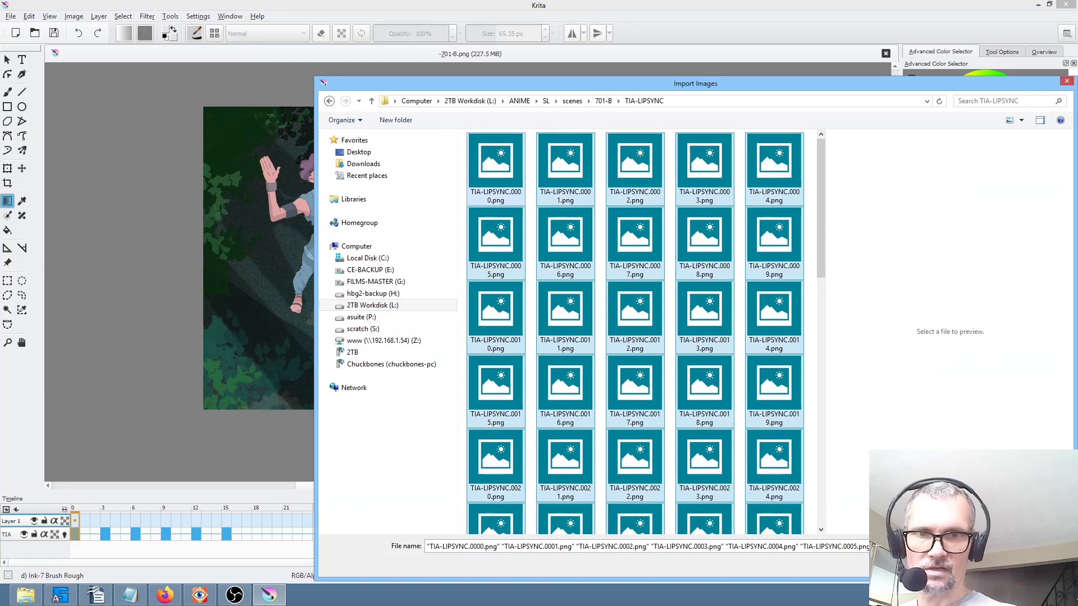
key(Return)
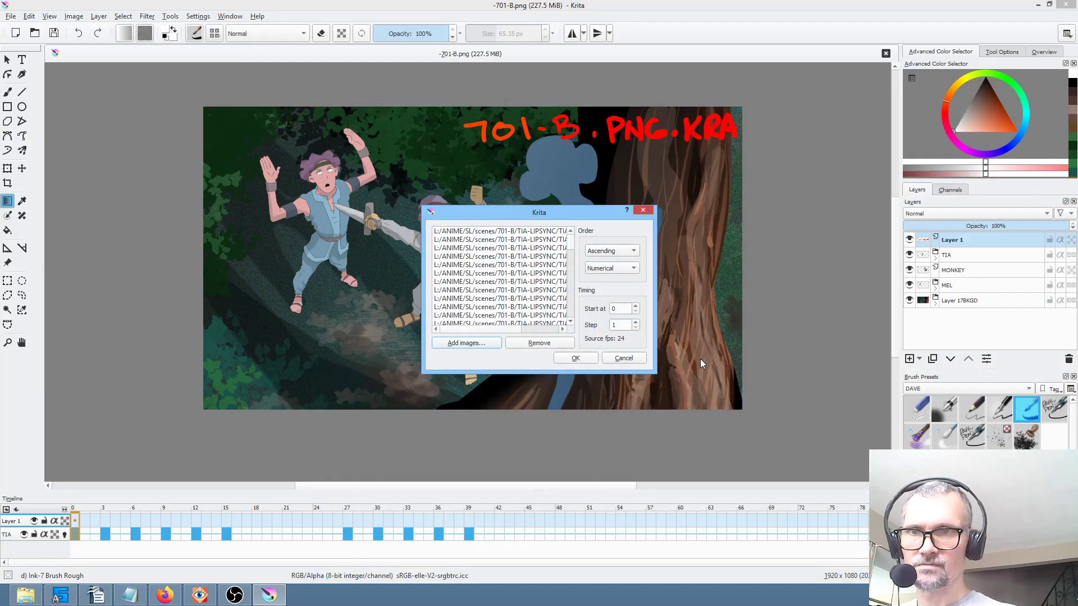
click(576, 358)
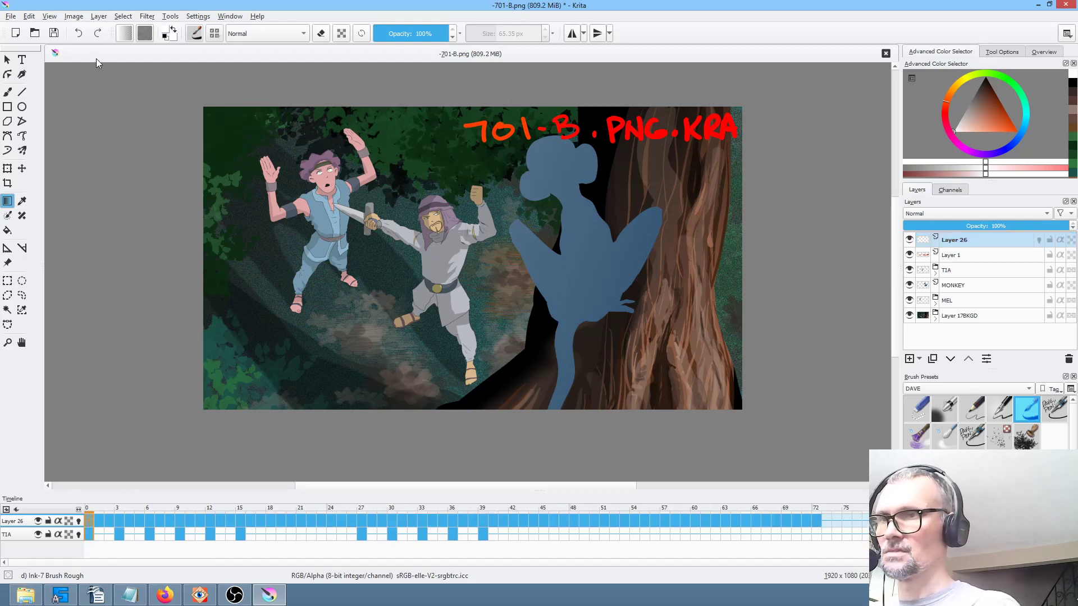
click(53, 33)
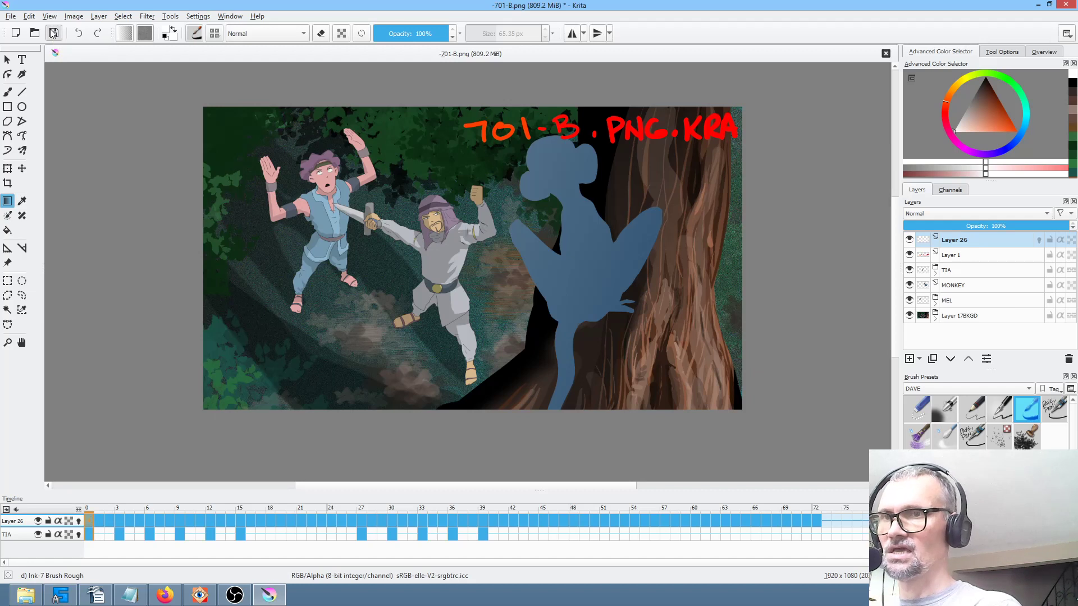
click(685, 457)
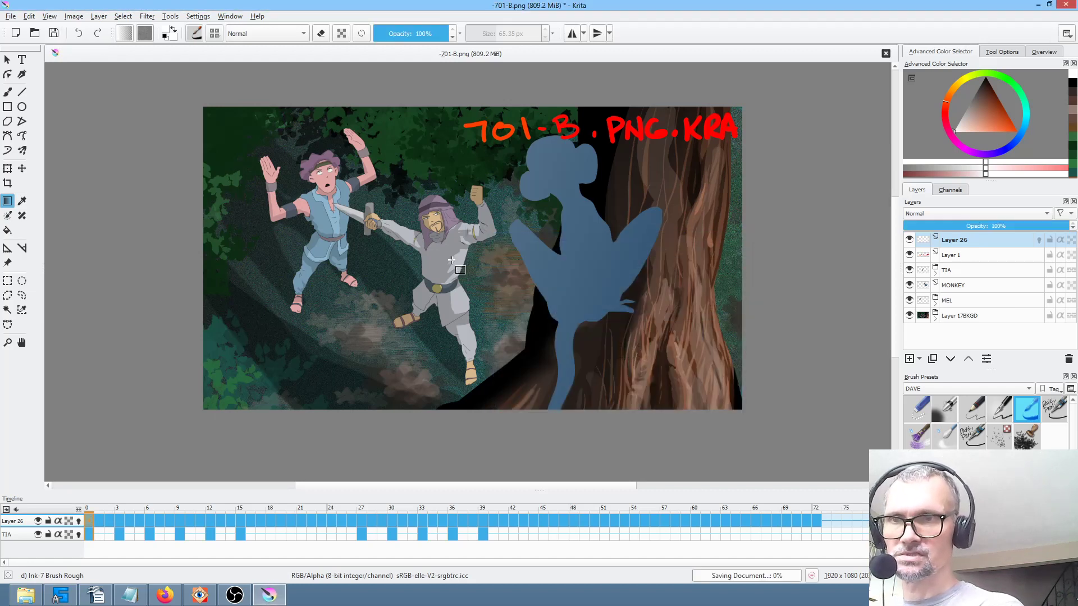
Check the imported lip-sync frames over the hooded character's face by moving through the timeline with Layer 26 hidden and shown.
scroll(460, 268, up, 3)
scroll(460, 269, down, 1)
drag(492, 274, 531, 278)
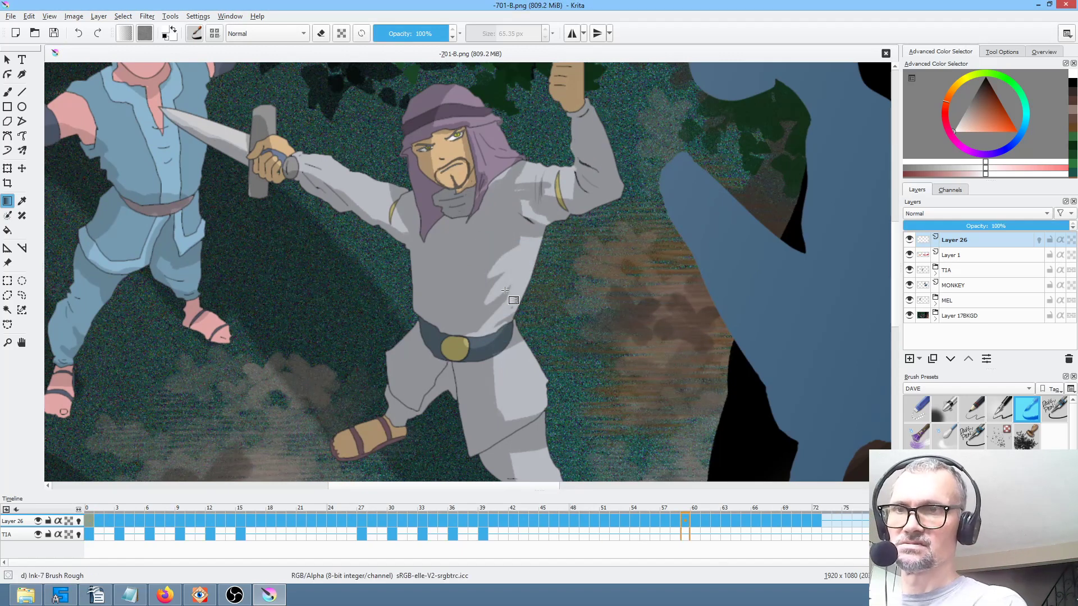
scroll(507, 169, up, 5)
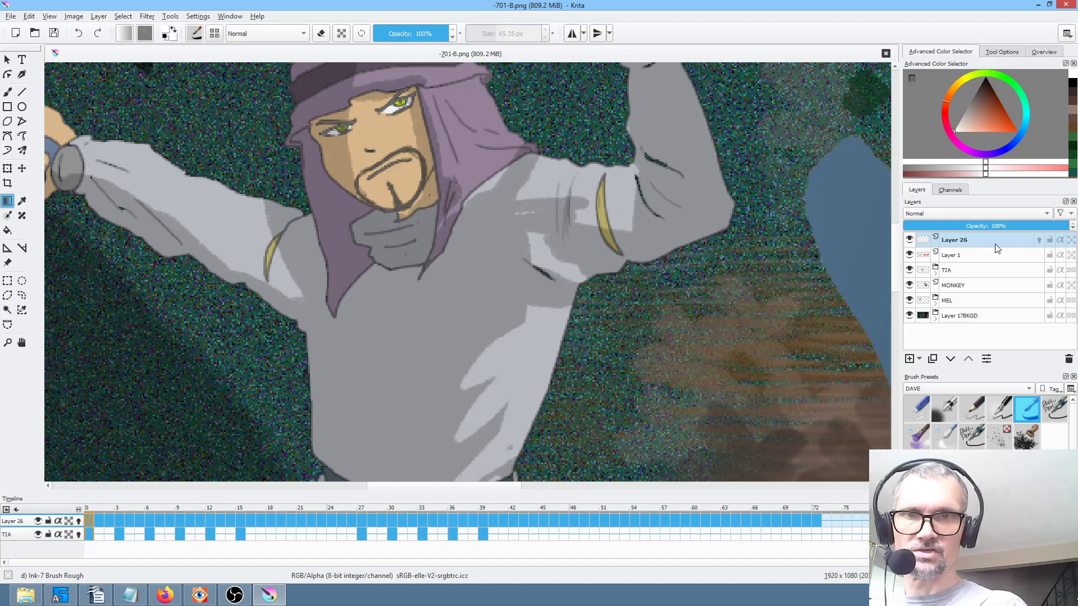
click(909, 239)
click(540, 507)
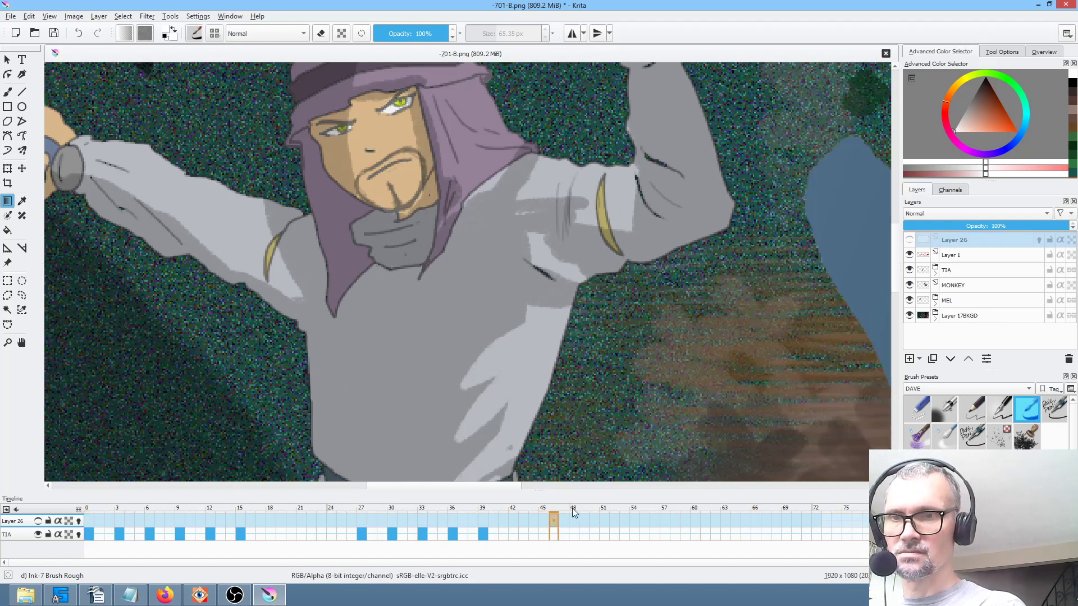
click(909, 239)
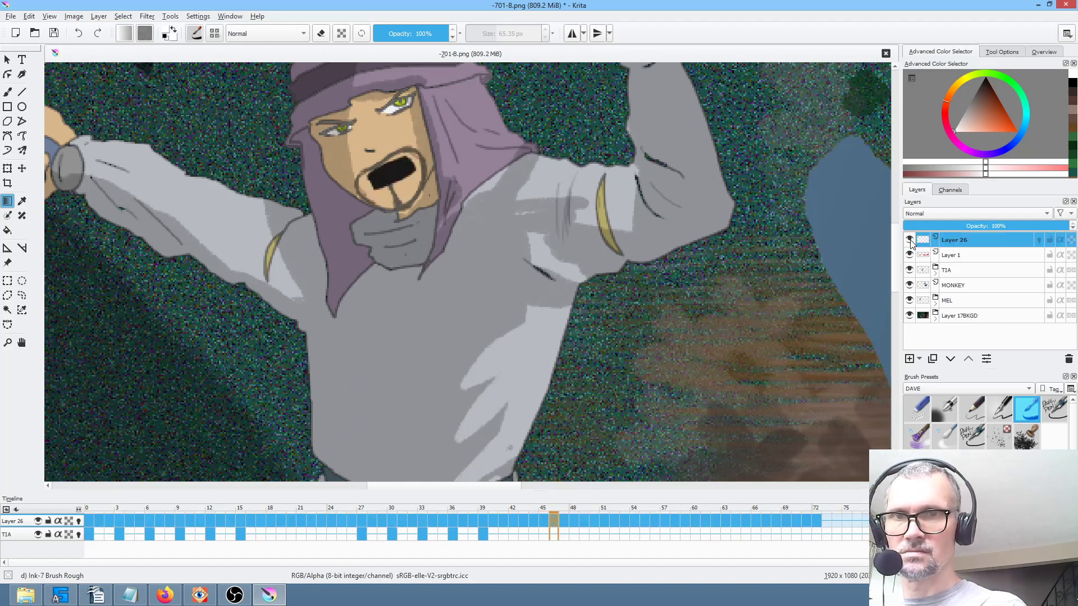
Add a new layer directly above the animated TIA layer inside the TIA group and lower its opacity to 47%.
click(959, 258)
click(948, 270)
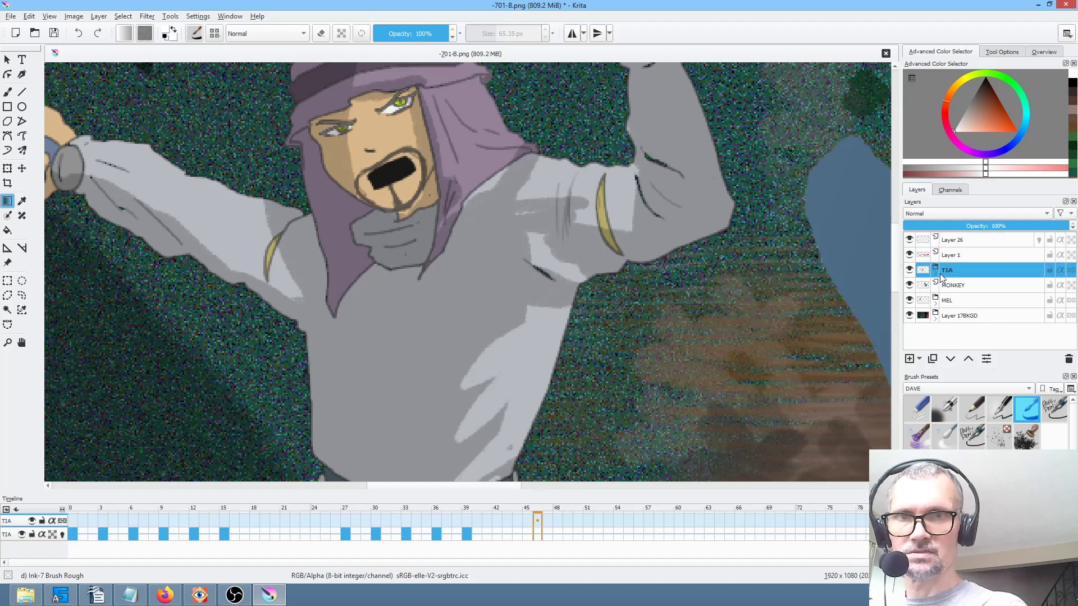
click(935, 274)
click(975, 308)
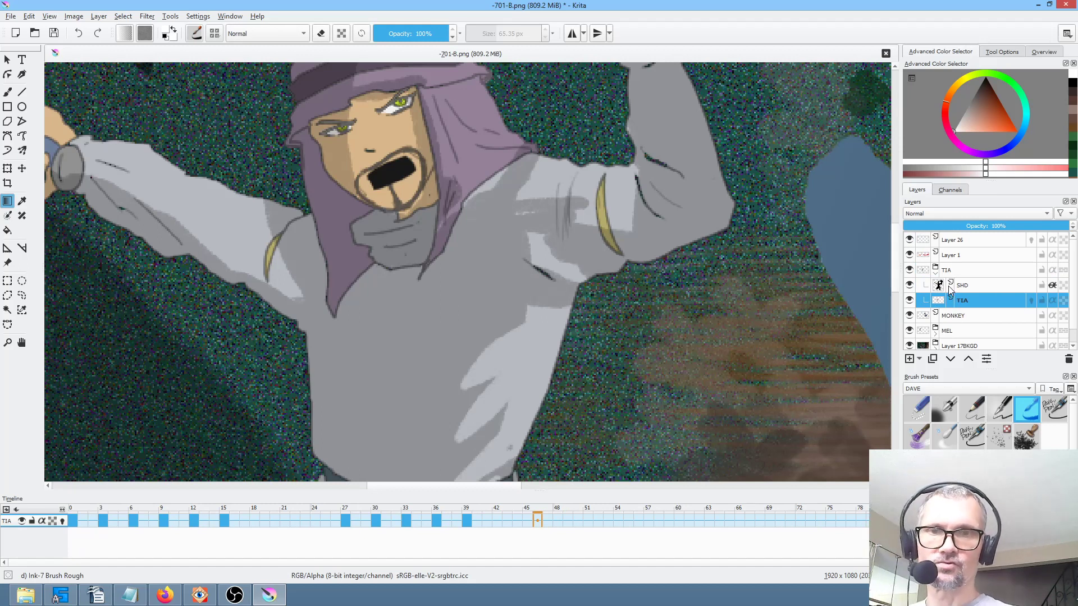
mouse_move(967, 300)
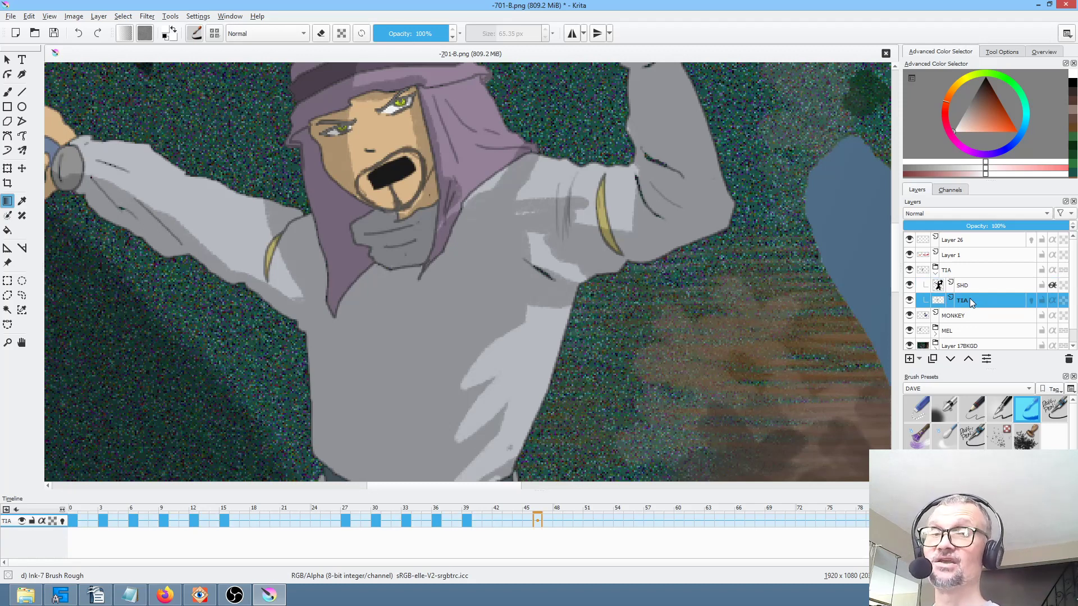
click(84, 517)
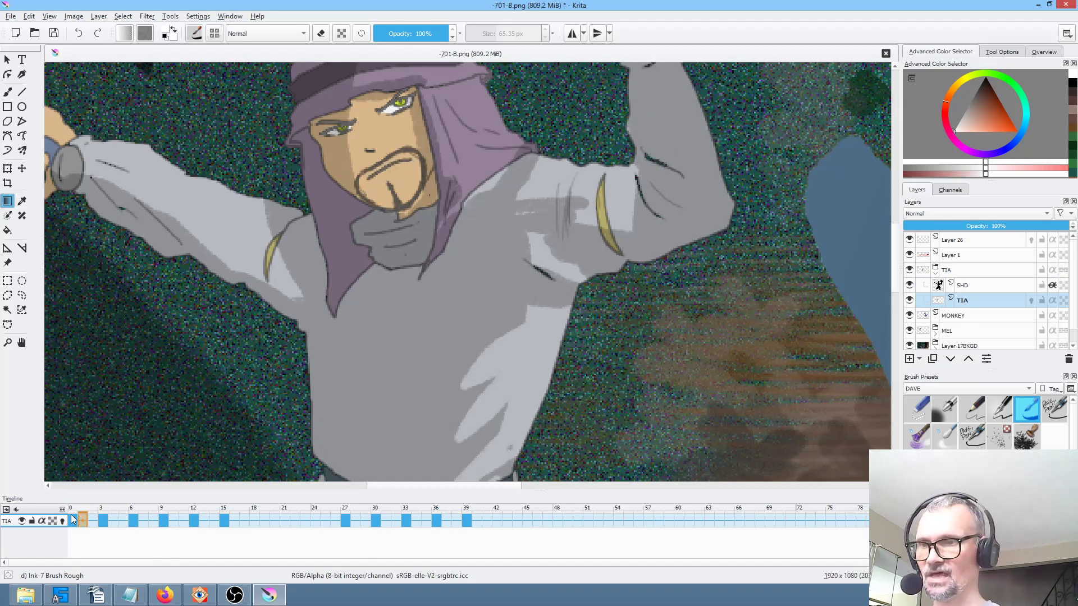
click(991, 304)
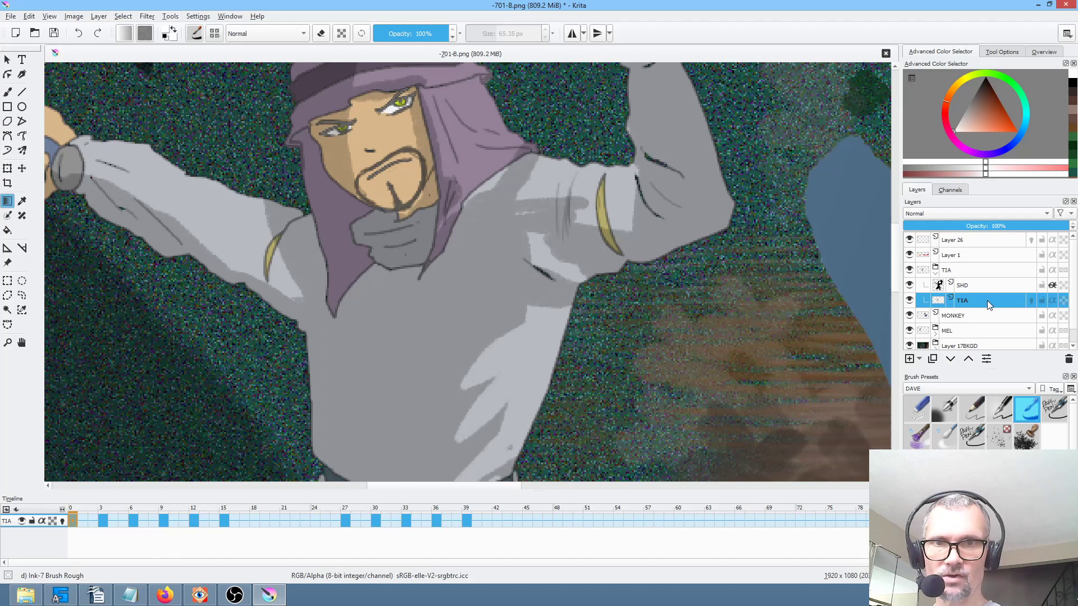
click(909, 359)
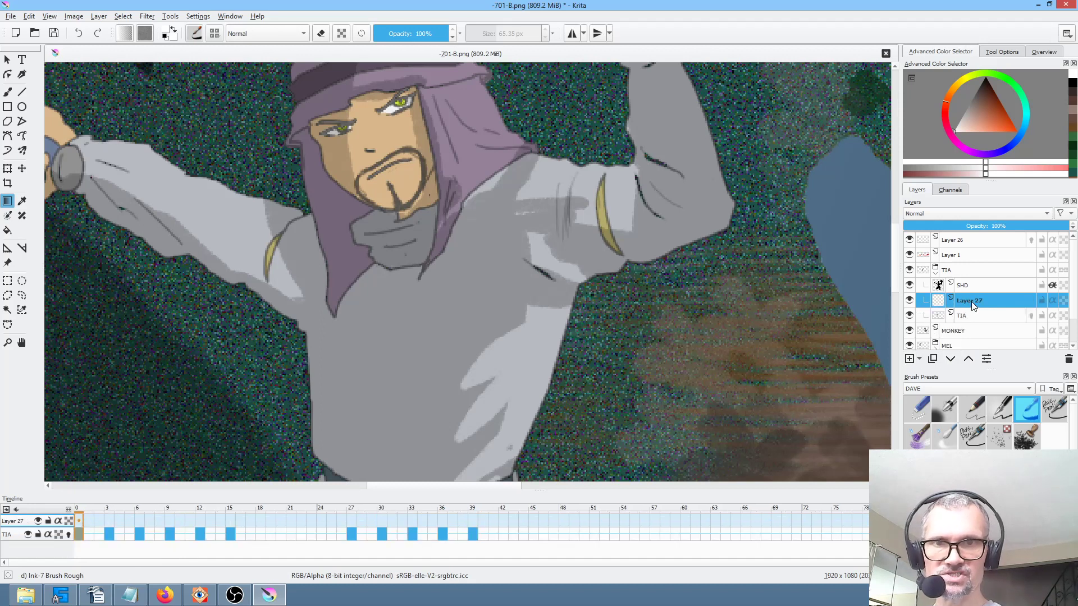
drag(1023, 225, 980, 225)
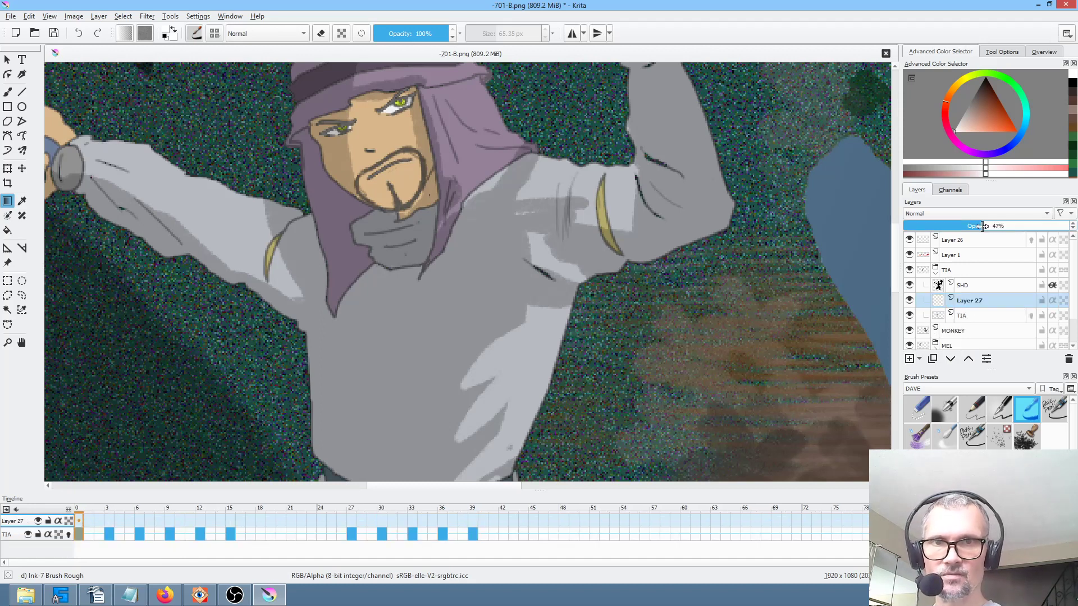
Paint orange over the hooded character's eyes and mouth on Layer 27 using the DAVE PEN brush at 15.50 px.
drag(983, 125, 1016, 131)
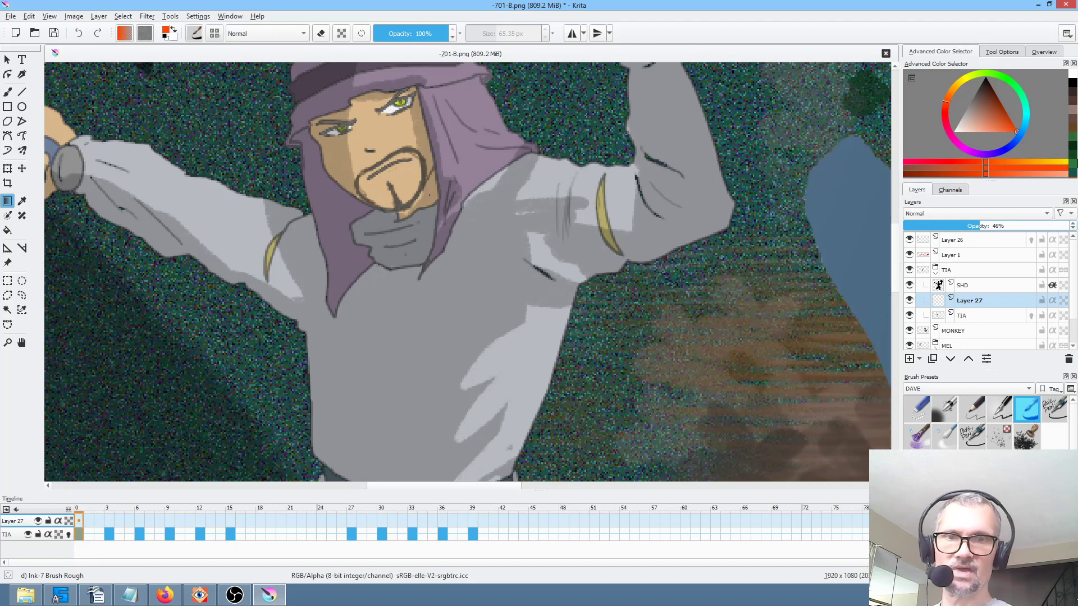
click(1054, 409)
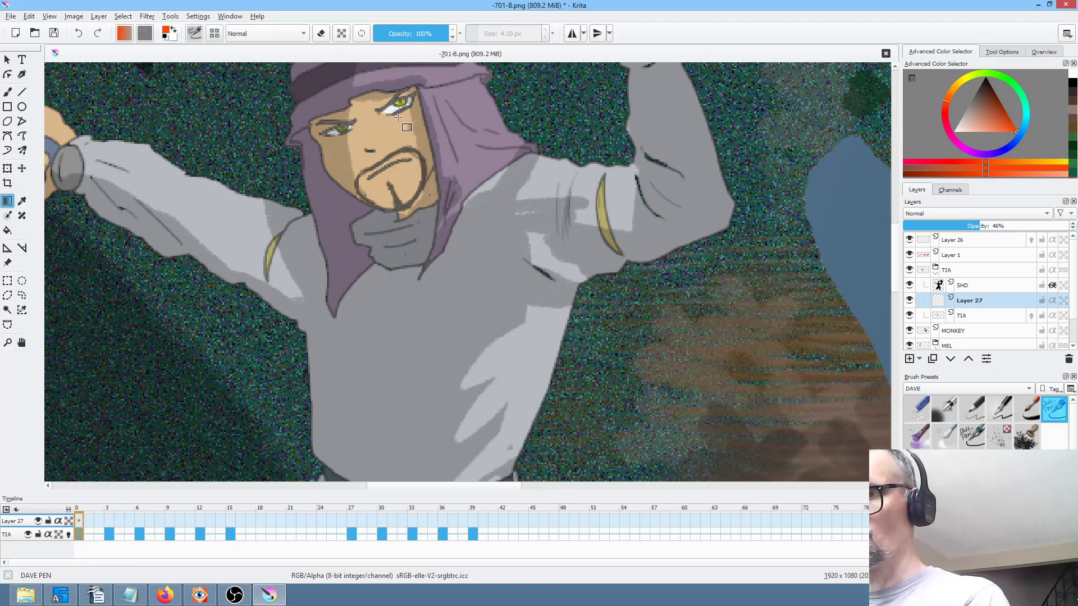
key(b)
key(bracketright)
key(bracketright)
key(bracketright)
key(bracketright)
drag(388, 129, 407, 105)
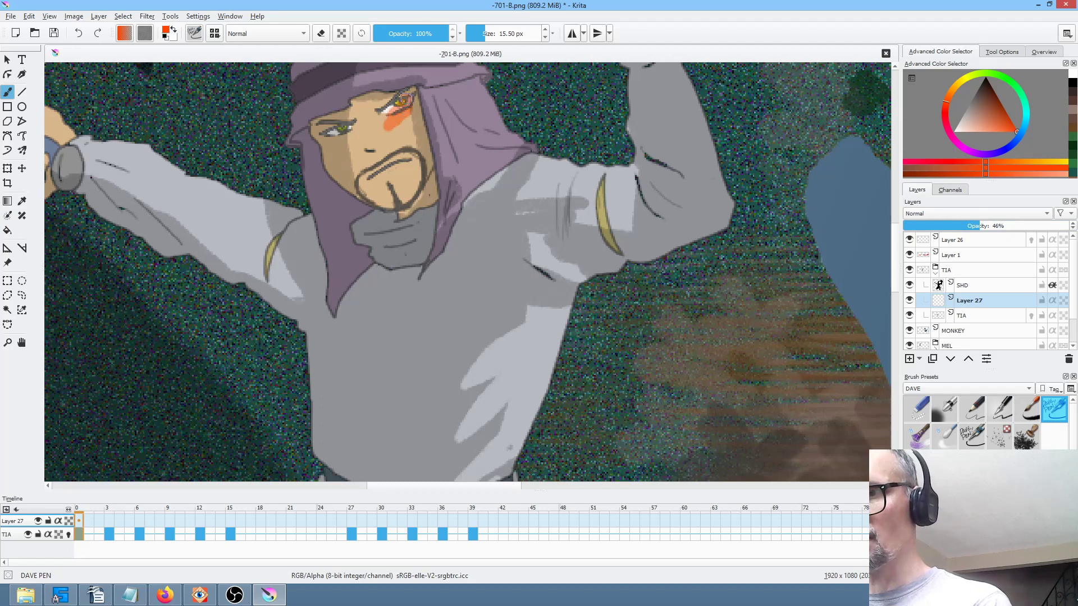
mouse_move(403, 98)
mouse_down()
mouse_move(406, 100)
mouse_move(349, 129)
mouse_move(324, 126)
mouse_move(386, 106)
mouse_up()
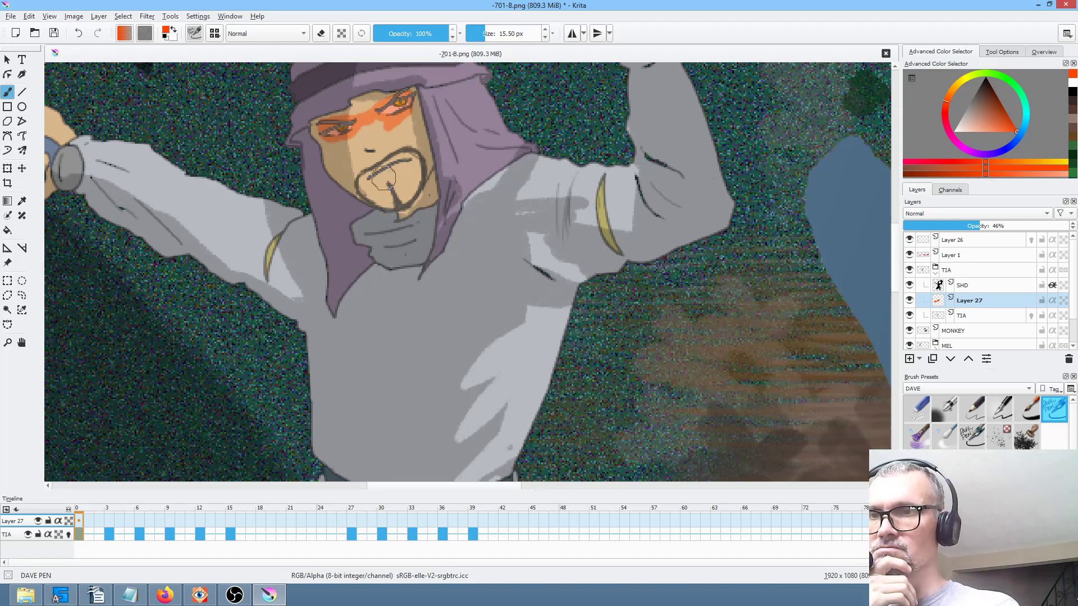
drag(365, 181, 401, 164)
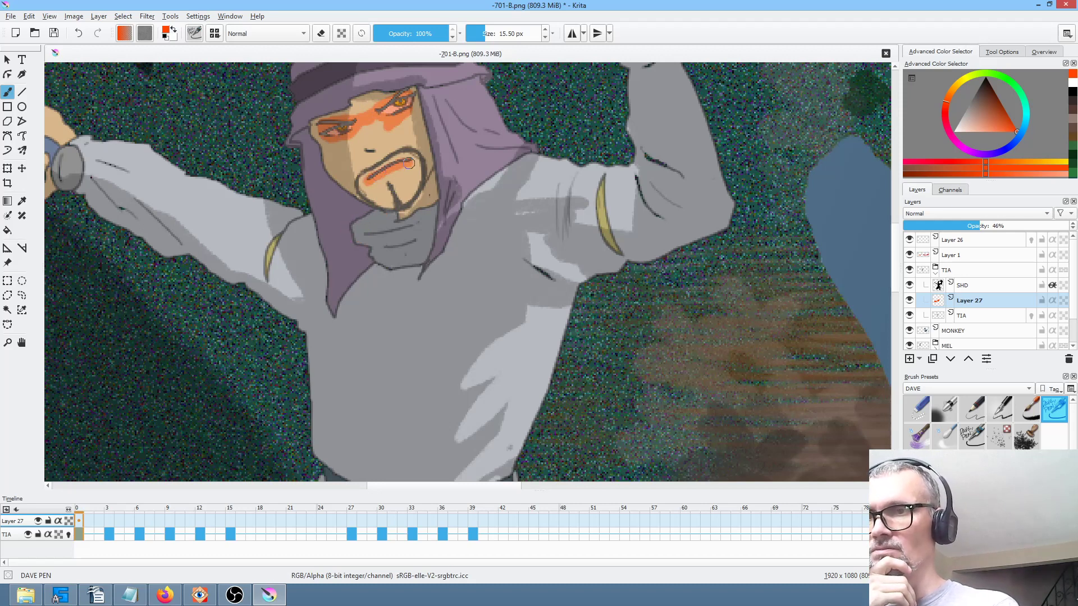
Raise Layer 27's opacity to 100% and set its blending mode to Erase.
drag(994, 225, 1072, 227)
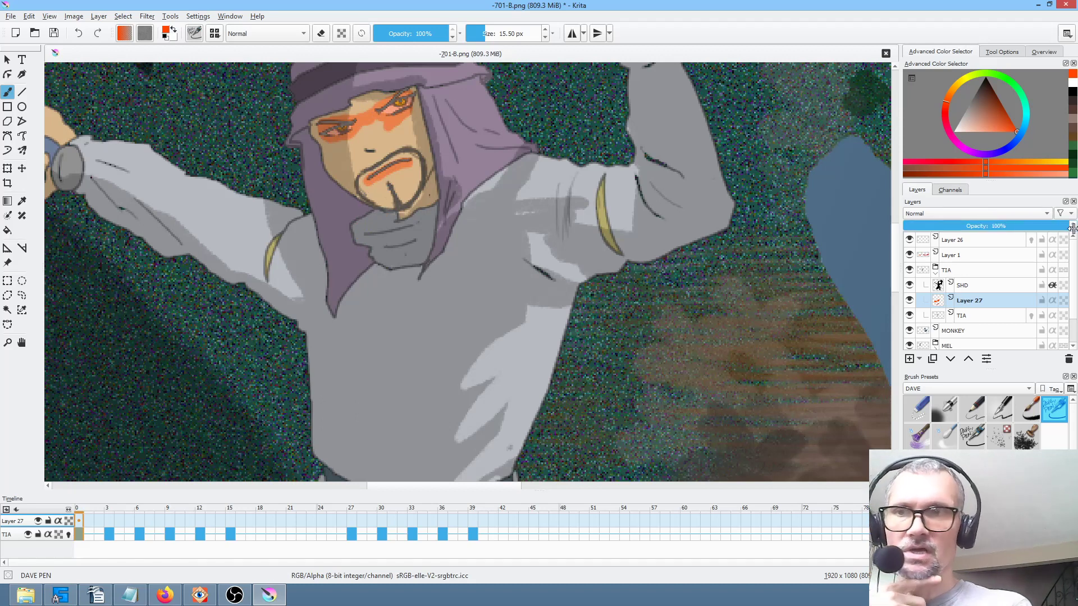
click(968, 213)
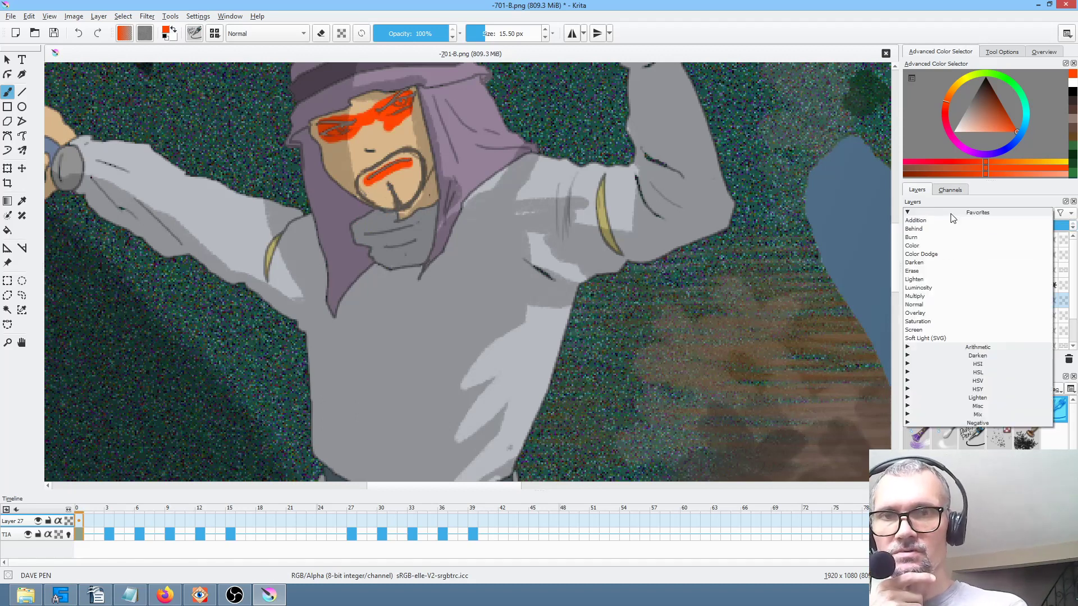
click(948, 271)
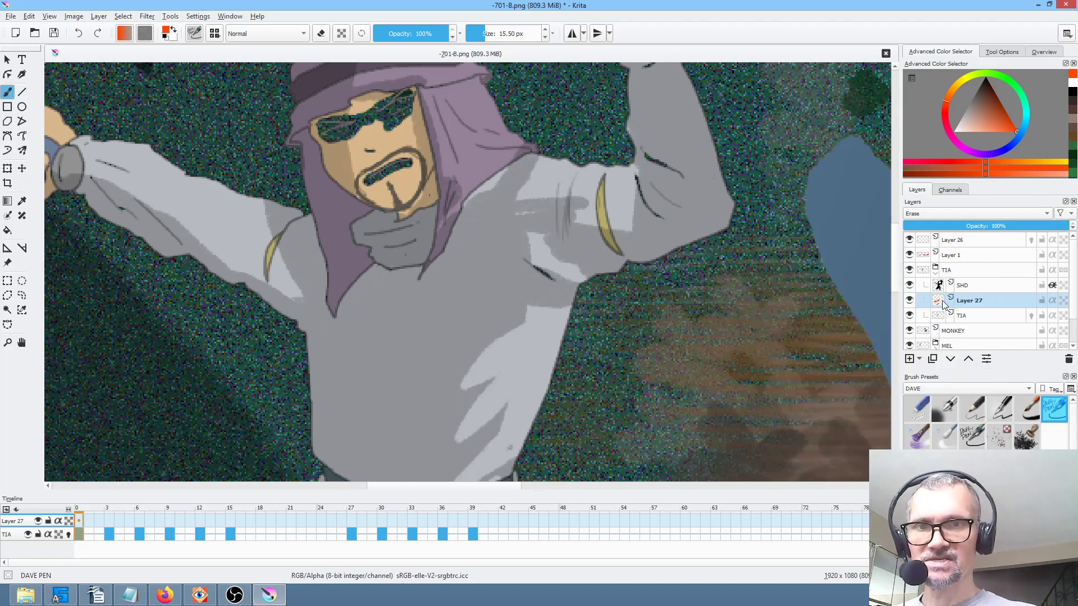
Add a new layer directly below the animated TIA layer and sample the face's skin tone as the painting colour.
click(977, 315)
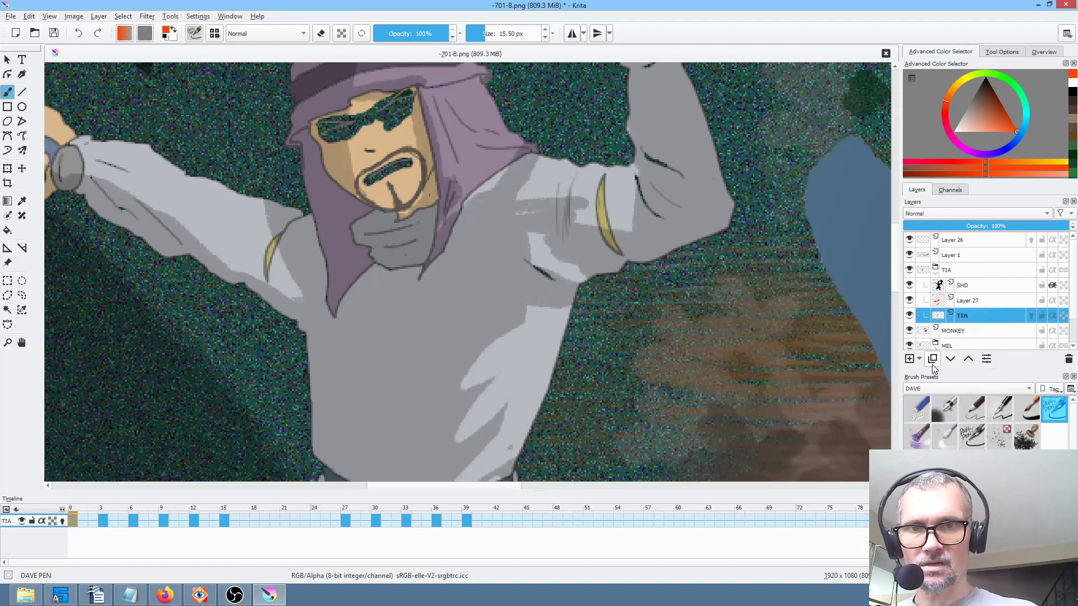
click(909, 359)
click(951, 359)
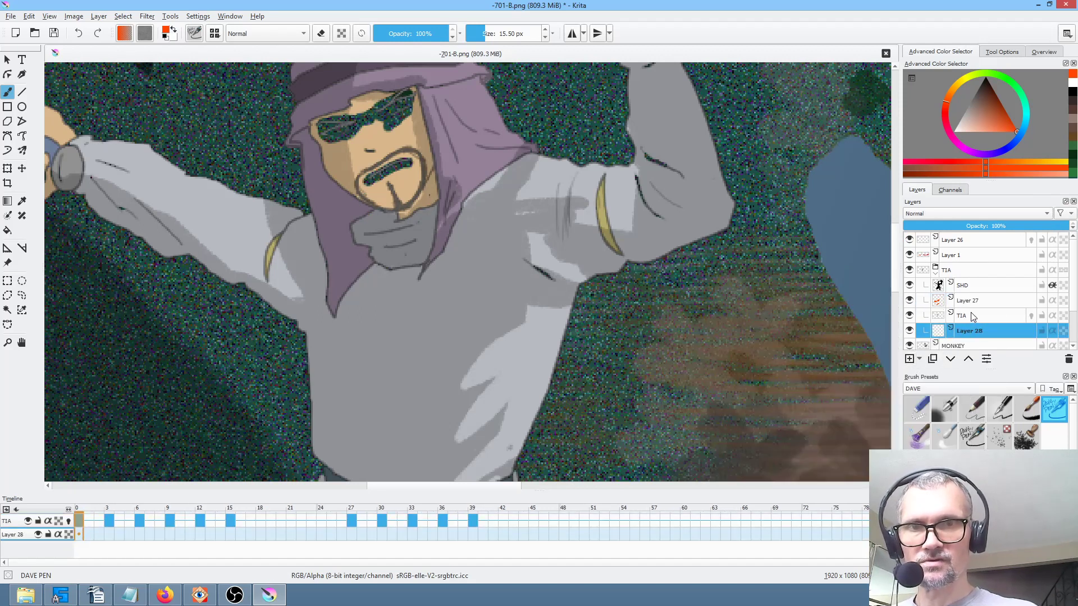
ctrl+click(393, 146)
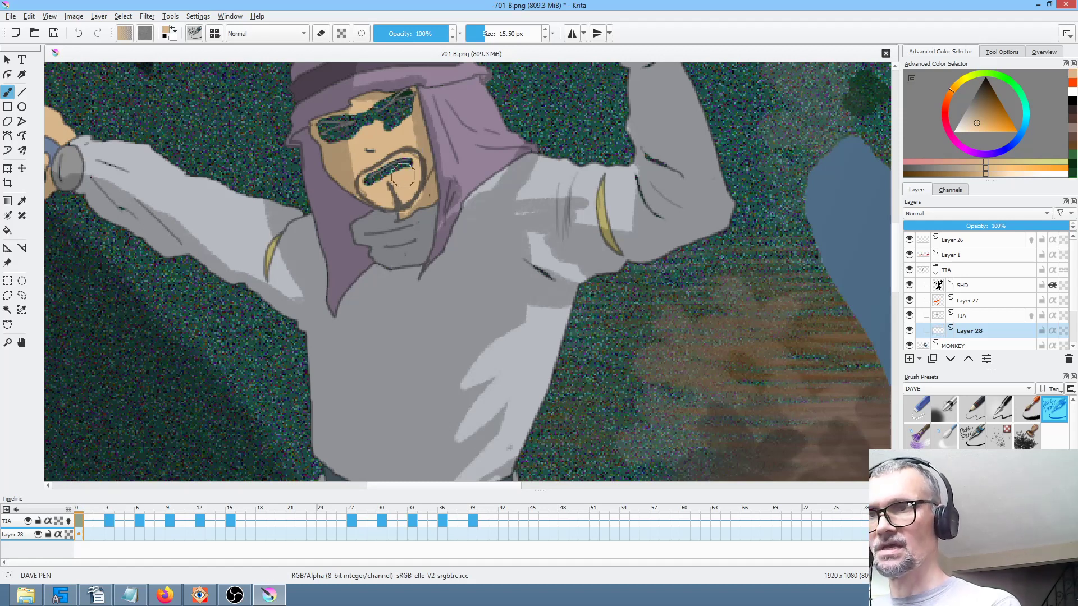
click(980, 333)
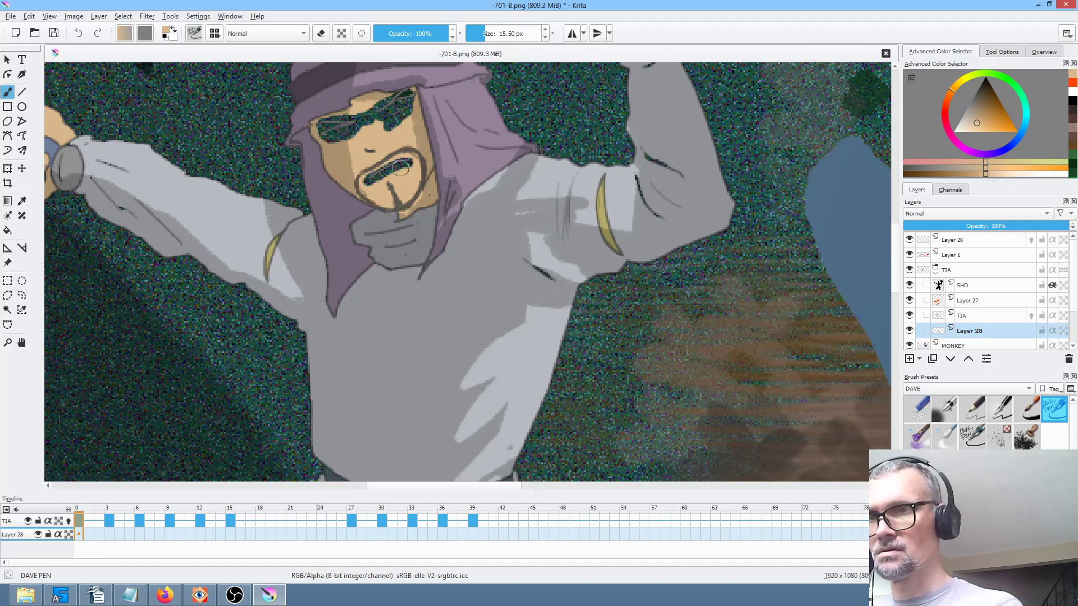
alt+click(990, 331)
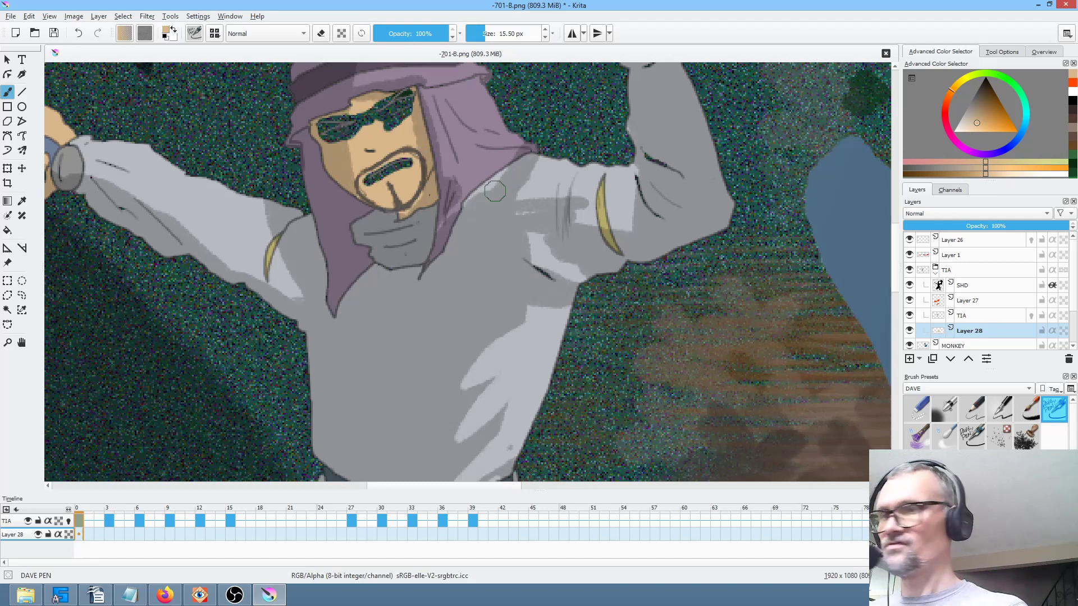
key(i)
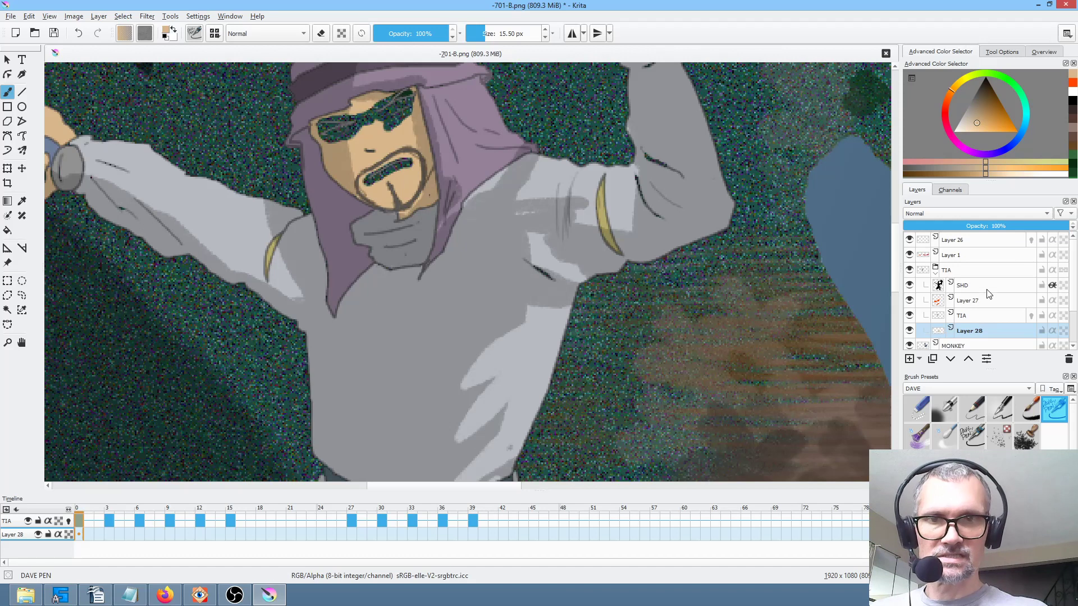
Group Layer 27 with the animated TIA layer so the erasing is confined to that pair.
click(985, 303)
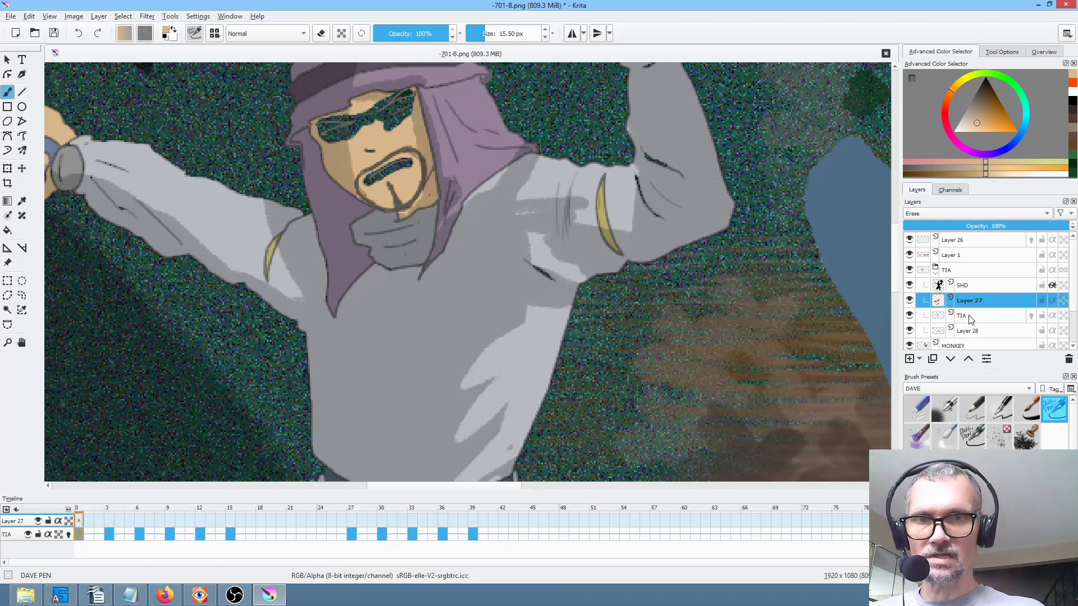
ctrl+click(970, 321)
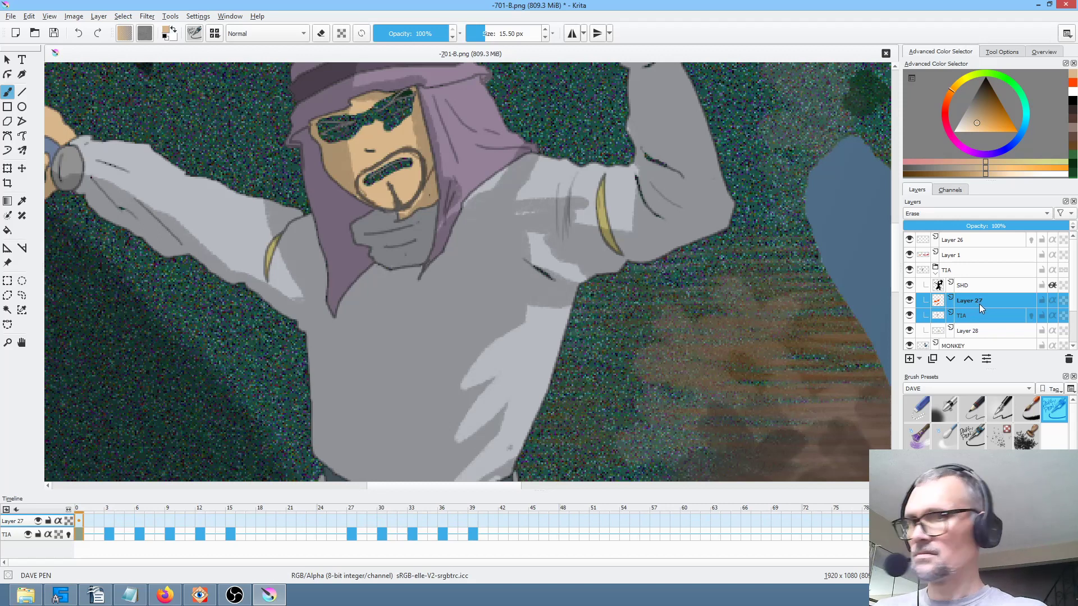
key(ctrl+g)
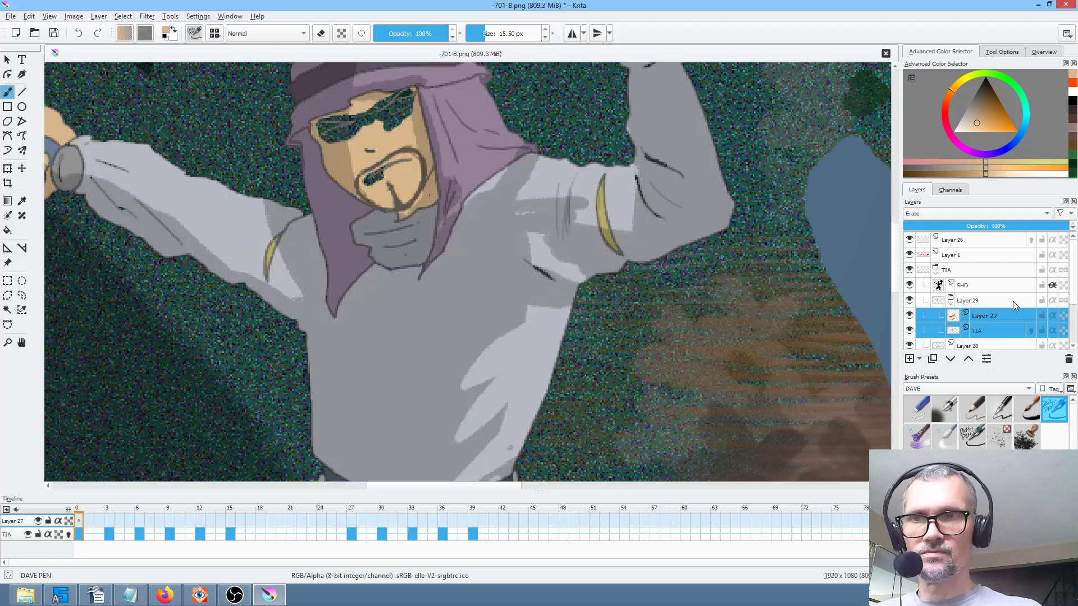
Fill the erased mouth and eye areas with skin tone on Layer 28, beneath the new group.
click(981, 346)
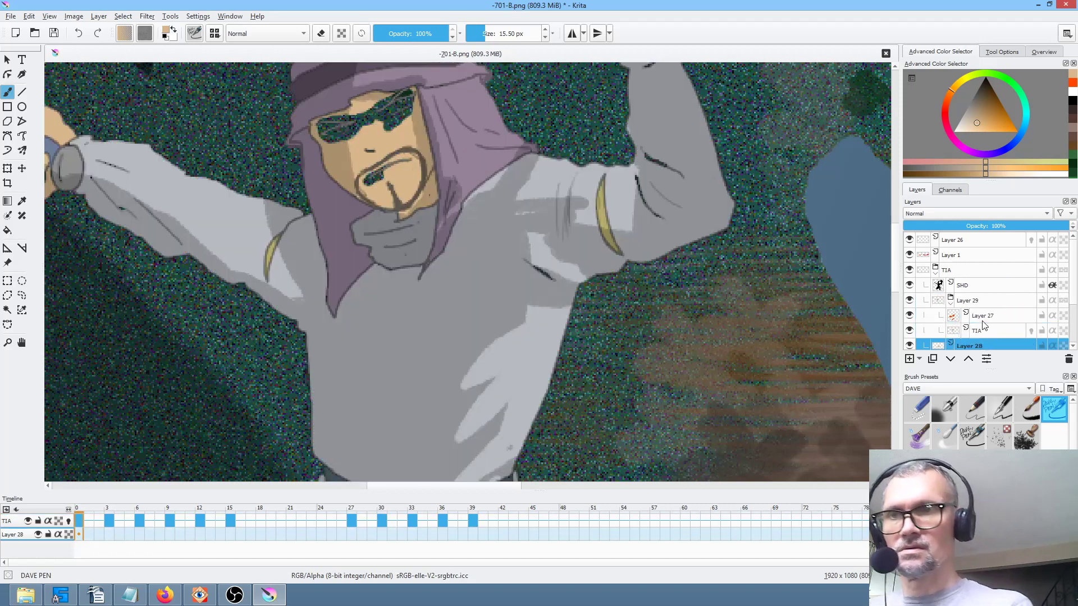
mouse_move(370, 180)
mouse_down()
mouse_move(404, 164)
mouse_move(381, 173)
mouse_move(404, 125)
mouse_move(391, 134)
mouse_move(400, 89)
mouse_move(328, 124)
mouse_move(348, 138)
mouse_up()
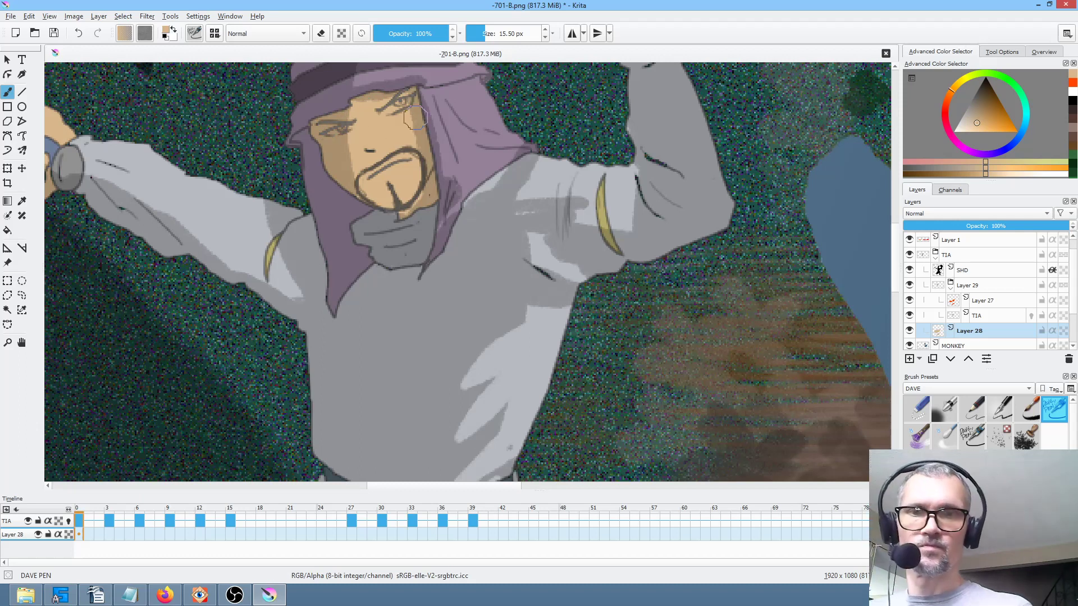
click(988, 315)
click(989, 300)
click(991, 285)
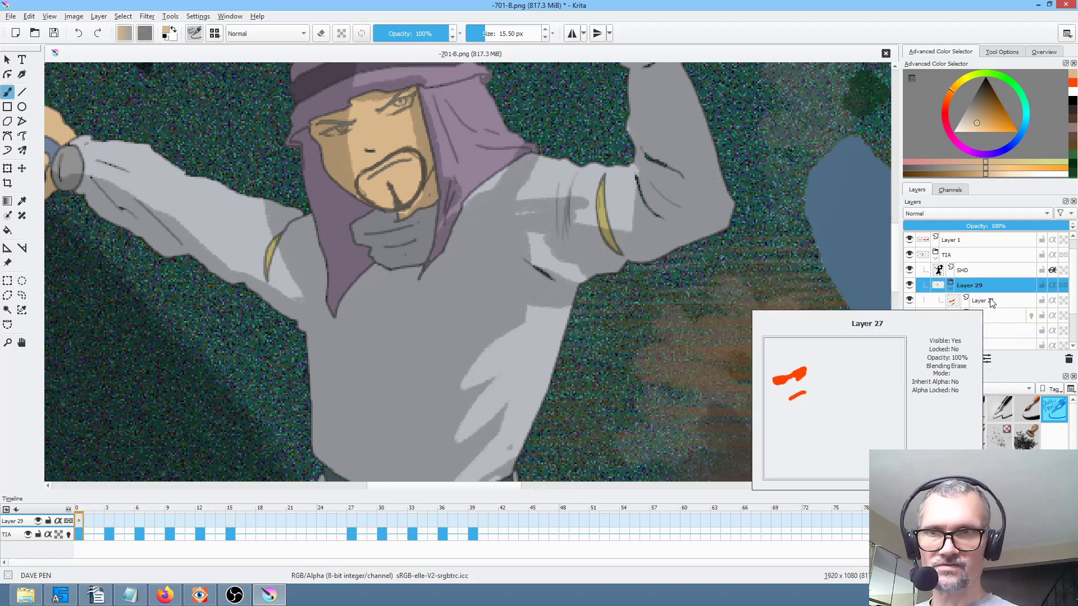
Rename Layer 26 as LIPSYNC and move it into the TIA group, directly below the SHD layer.
scroll(994, 295, up, 1)
click(964, 243)
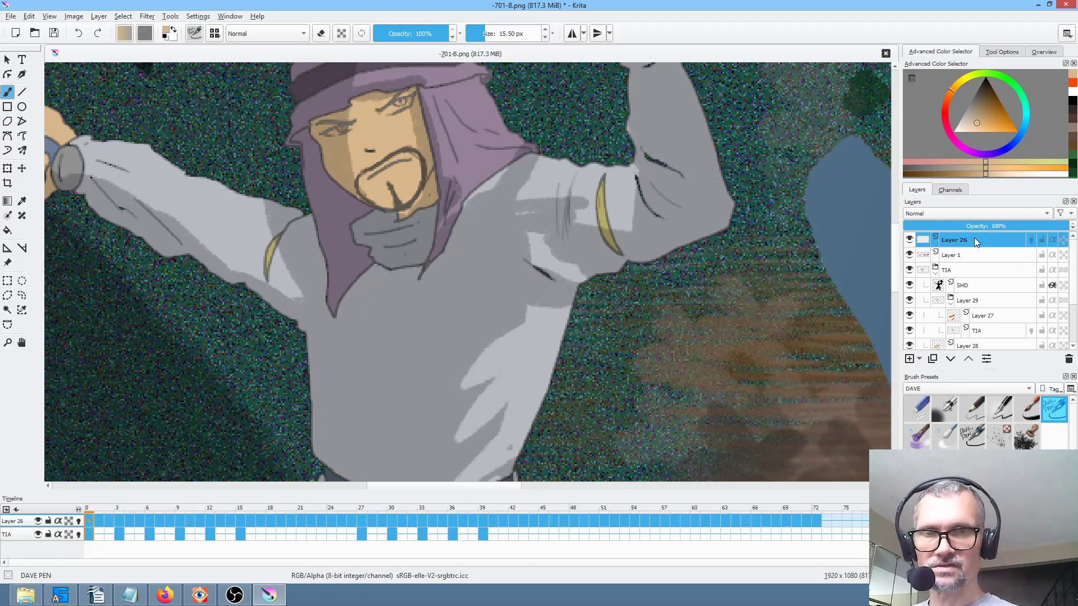
mouse_move(976, 242)
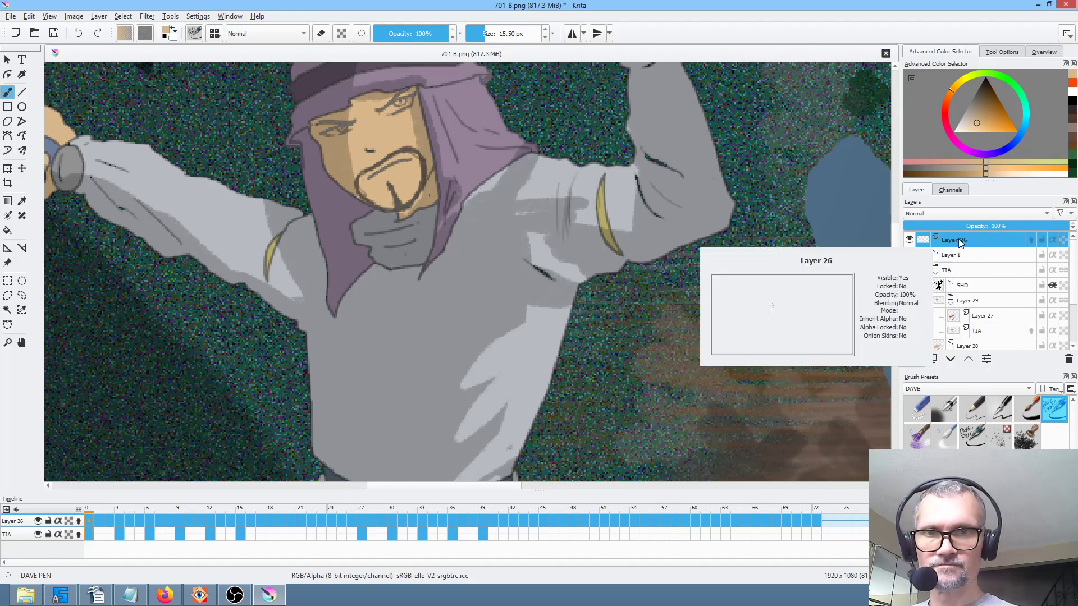
double_click(958, 240)
text(L)
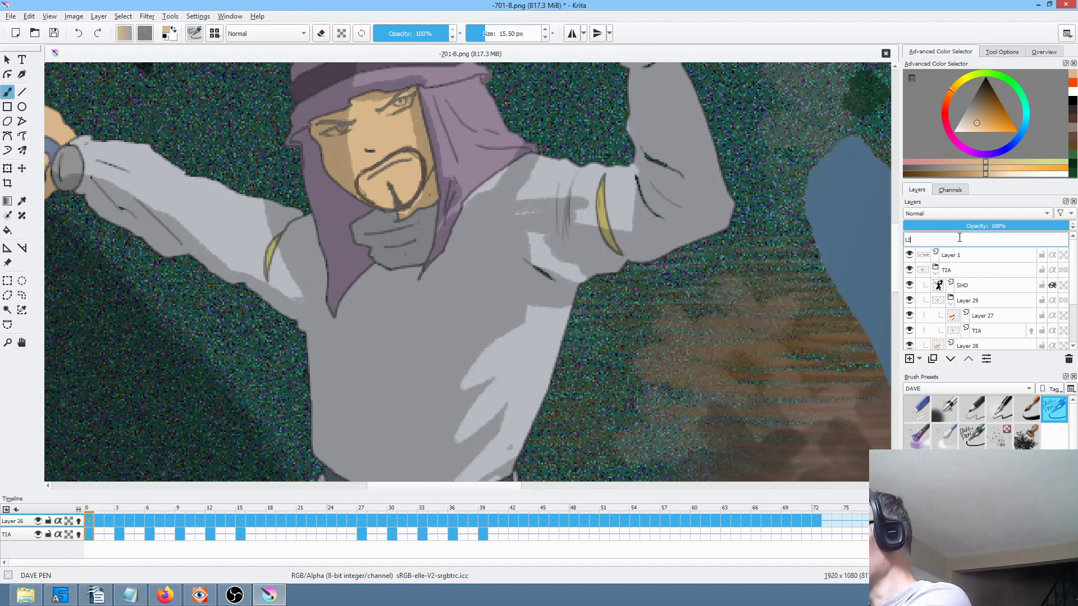
text(IPSYNC)
key(Return)
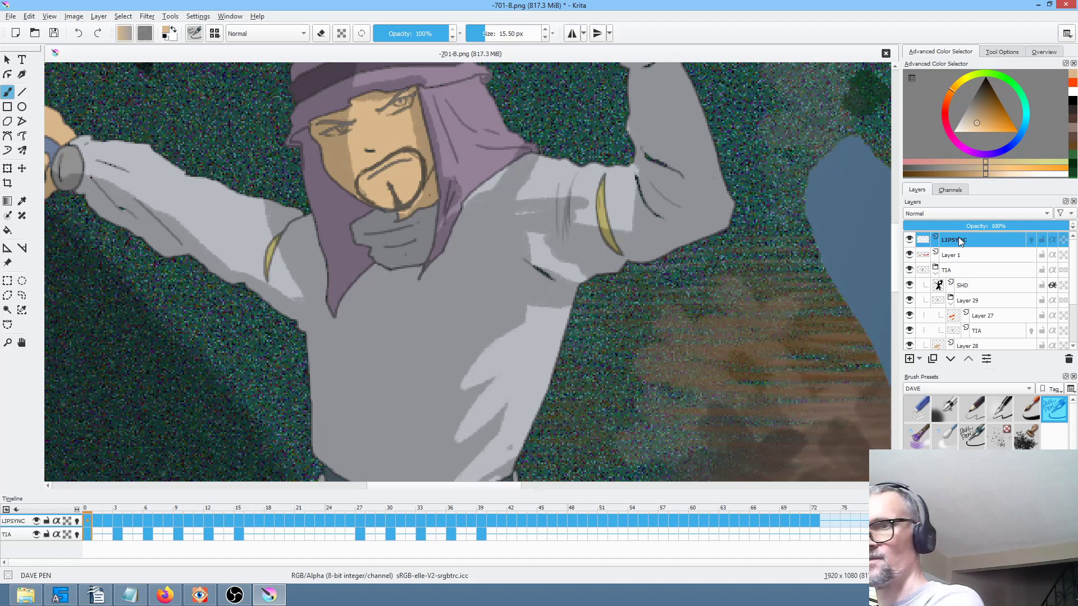
drag(968, 240, 983, 295)
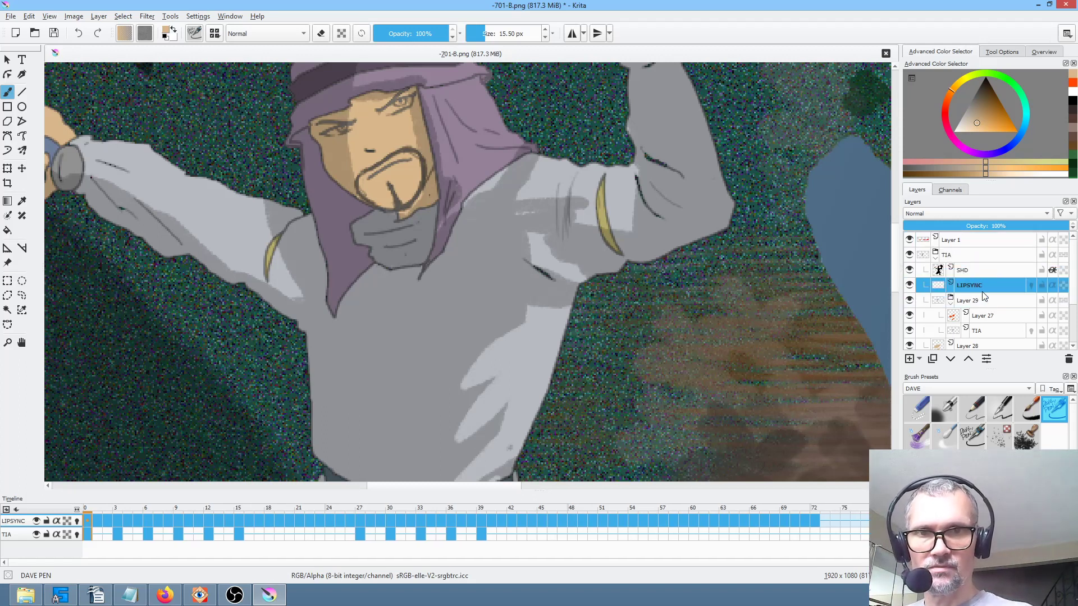
Flatten the Layer 29 group and merge the result down into the skin-tone Layer 28.
click(950, 304)
click(967, 303)
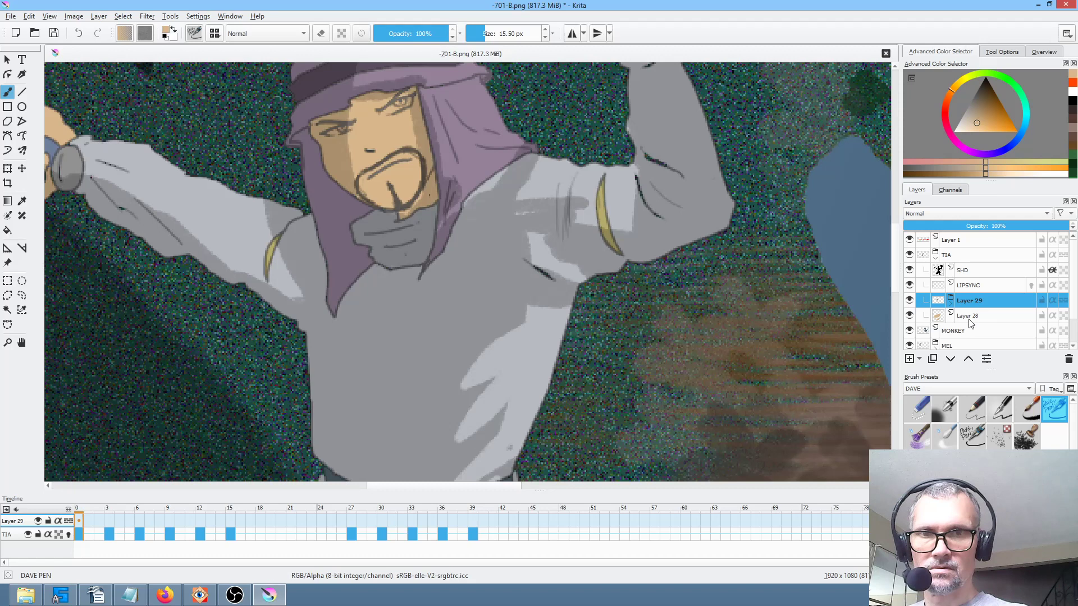
click(921, 319)
click(921, 320)
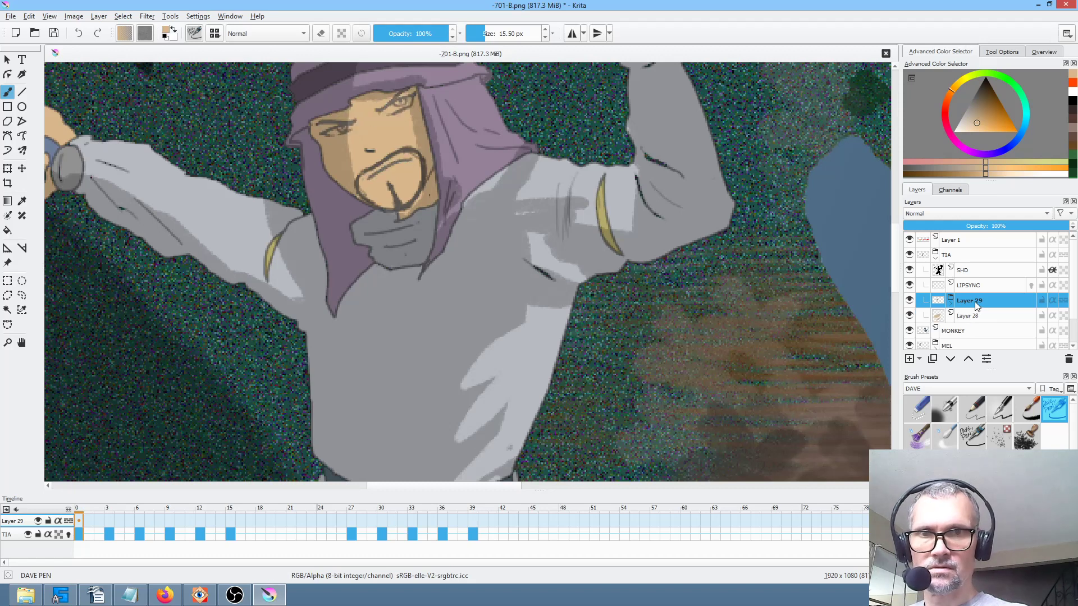
click(951, 306)
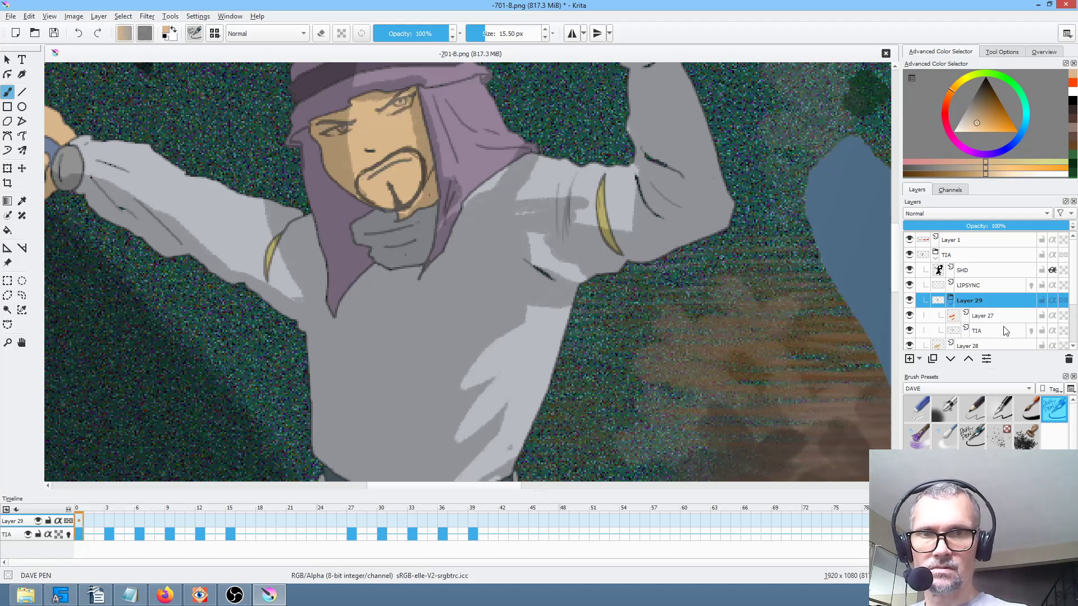
click(952, 305)
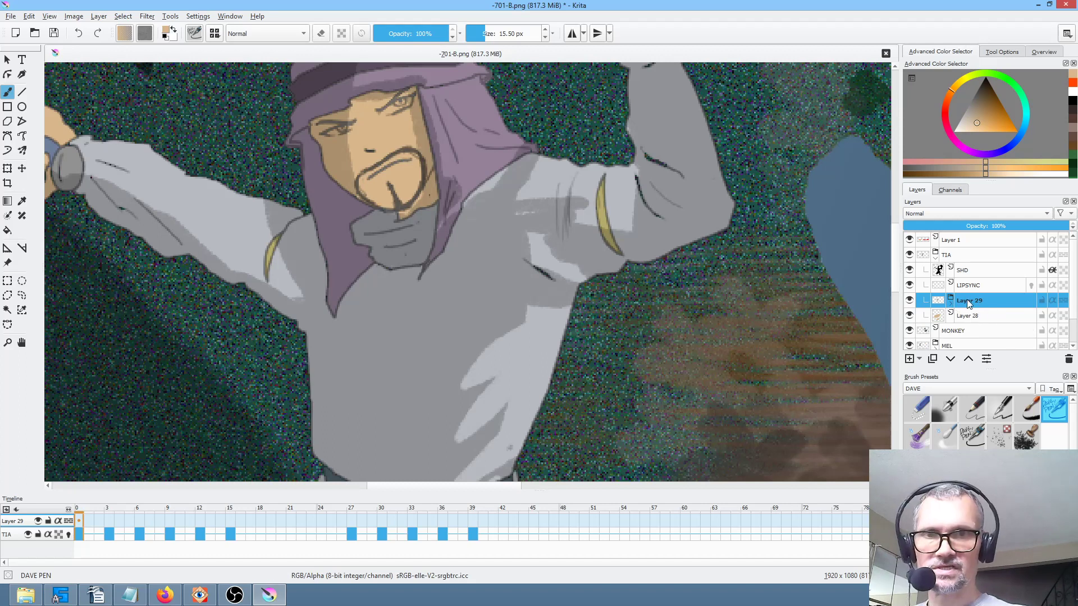
key(ctrl+e)
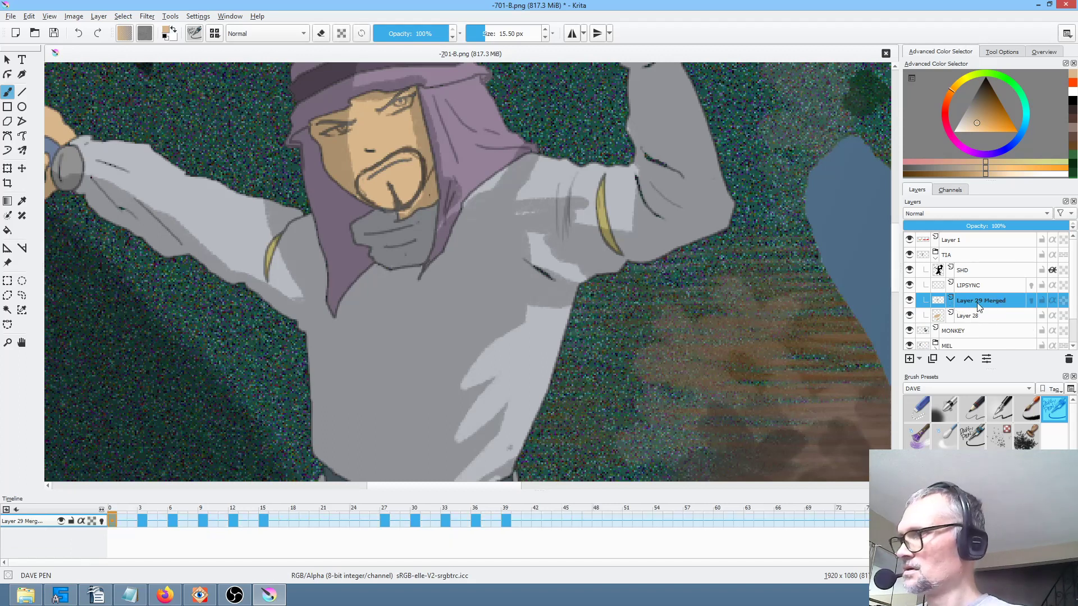
key(ctrl+e)
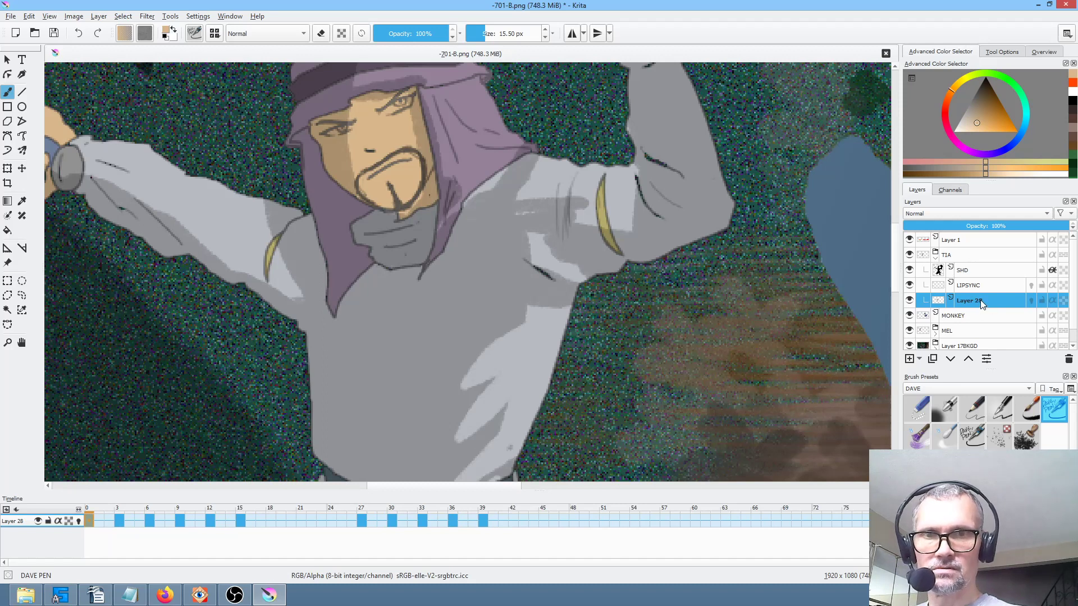
Check the LIPSYNC mouth frames over the cleaned face by moving through the timeline to frame 32.
click(977, 285)
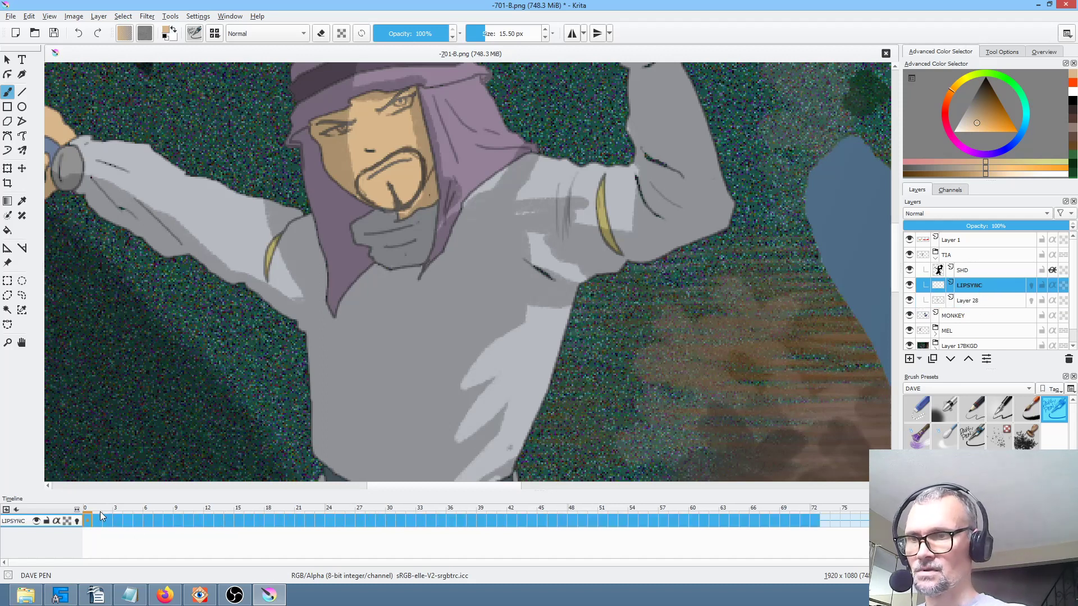
key(space)
drag(236, 476, 411, 480)
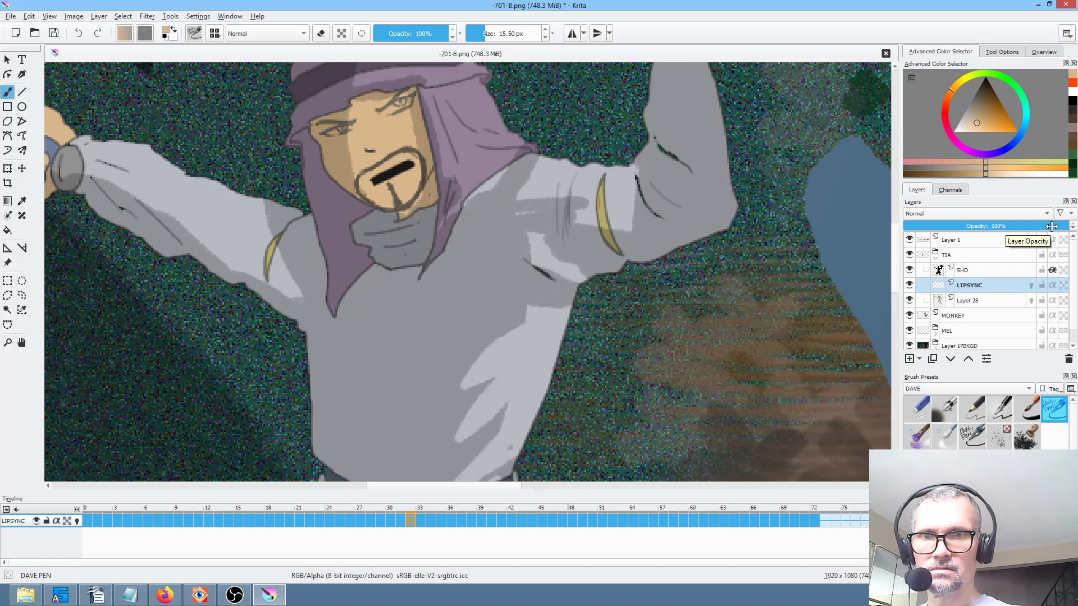
drag(1044, 226, 1072, 227)
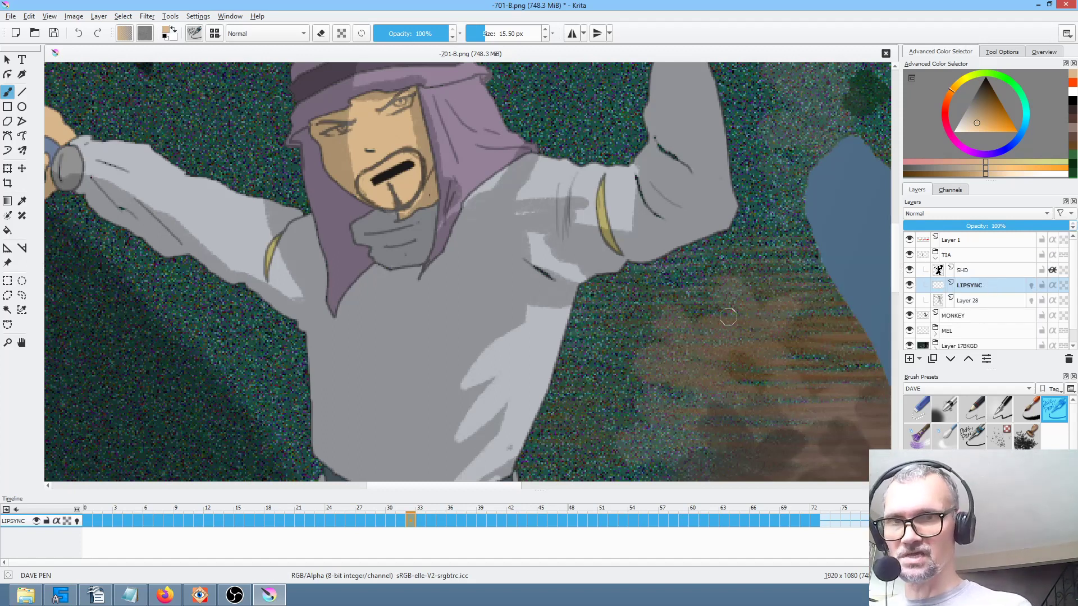
click(992, 284)
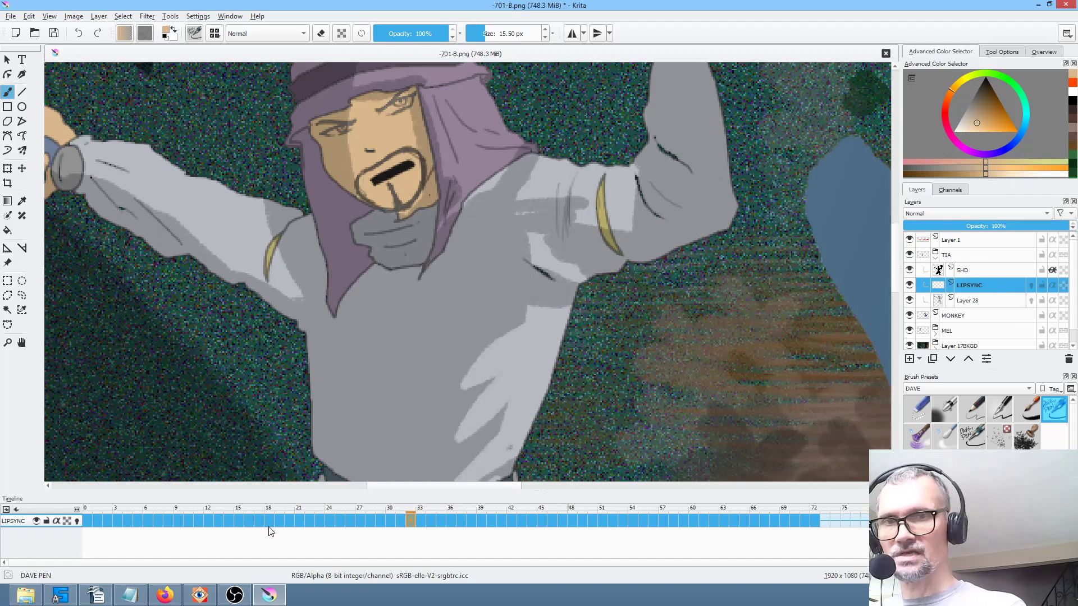
Add a new layer between LIPSYNC and Layer 28 and paint both irises green with lighter green touches, using a 4.84 px brush.
click(909, 359)
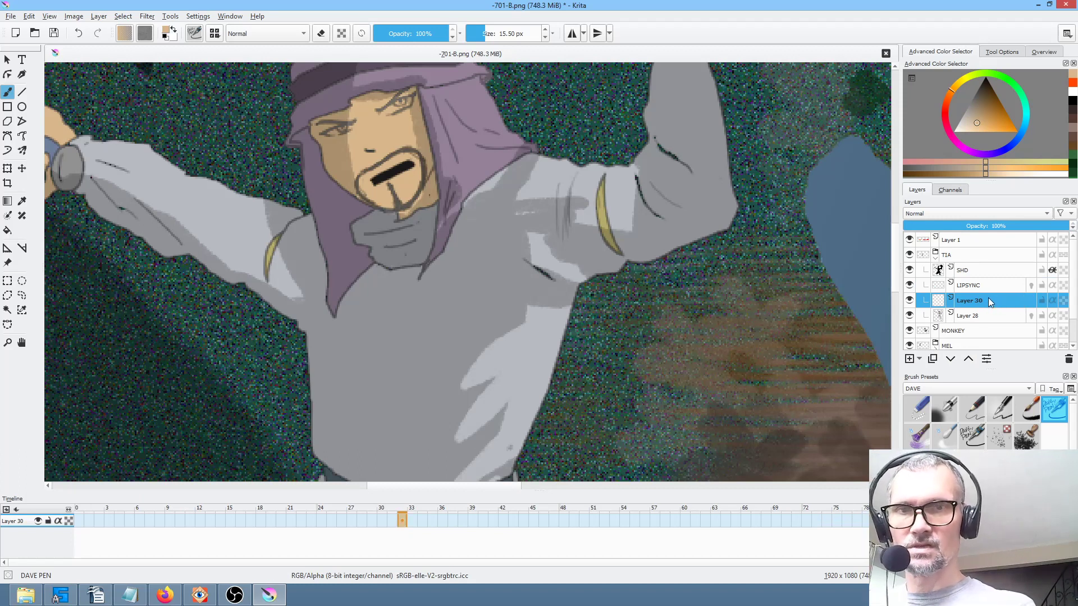
click(1015, 87)
drag(989, 106, 993, 112)
scroll(454, 197, up, 6)
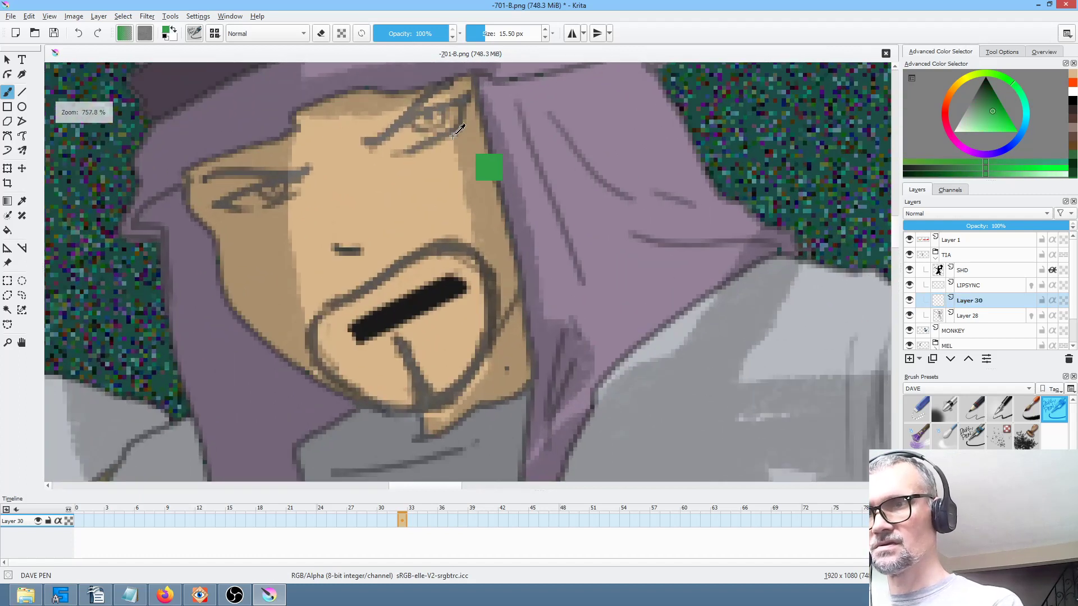
key(bracketleft)
key(bracketleft)
key(bracketleft)
key(bracketleft)
key(bracketleft)
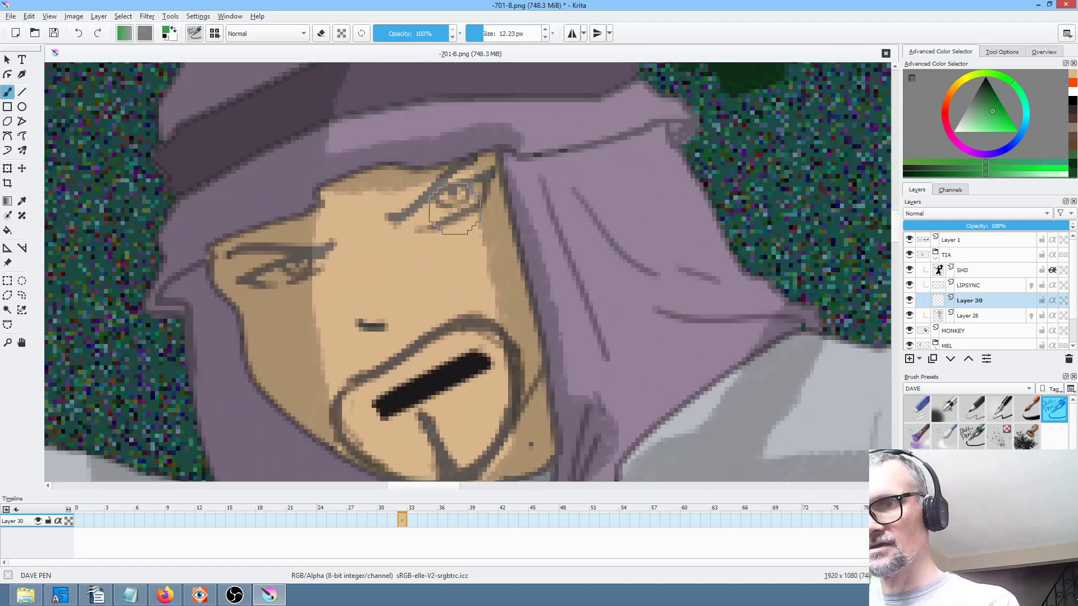
drag(453, 193, 446, 196)
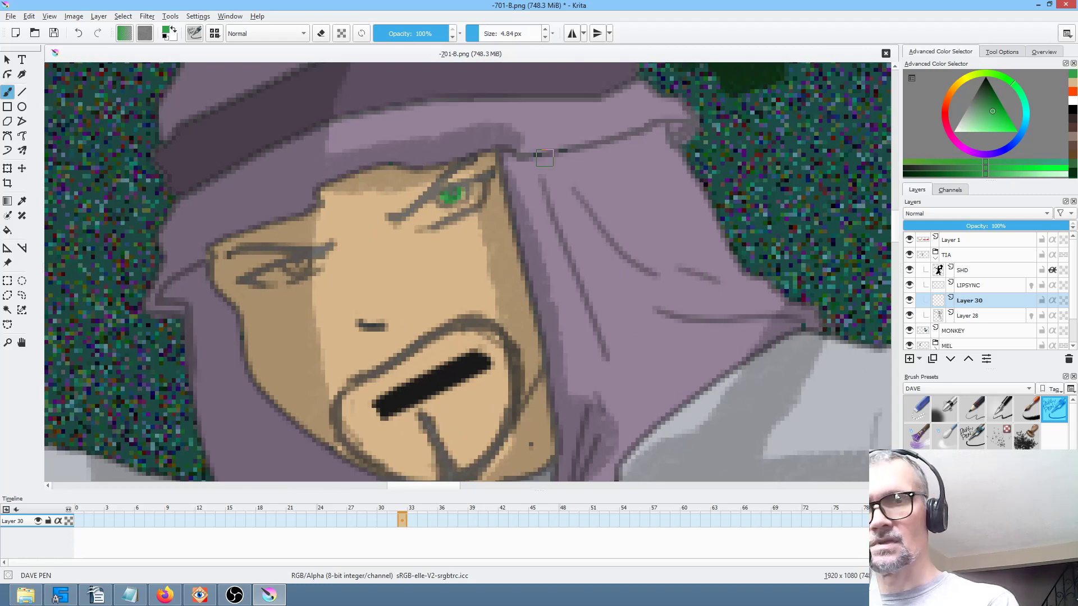
drag(991, 112, 984, 119)
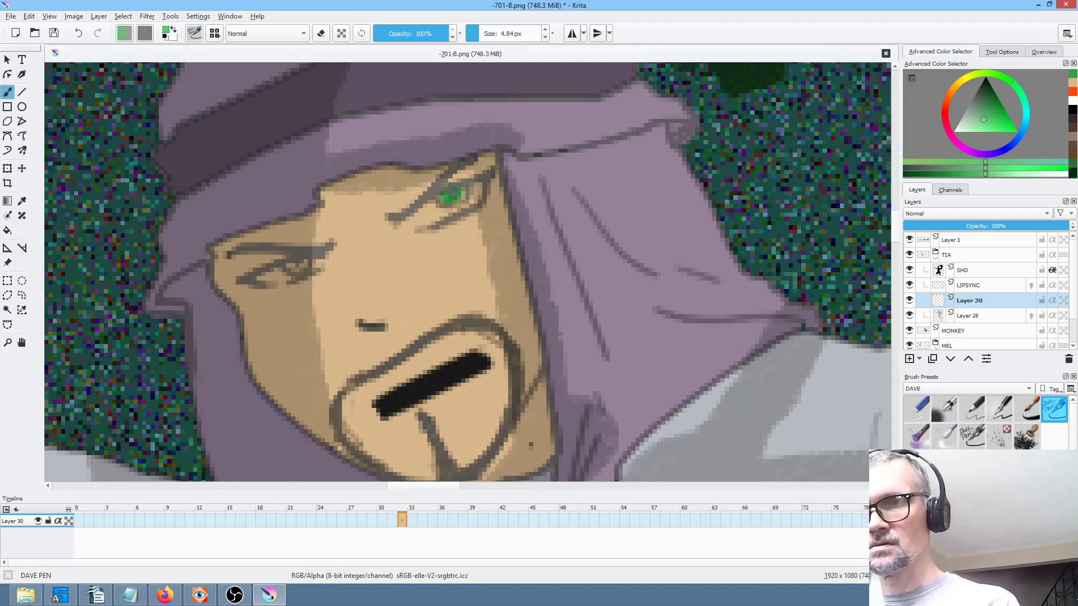
drag(288, 267, 304, 263)
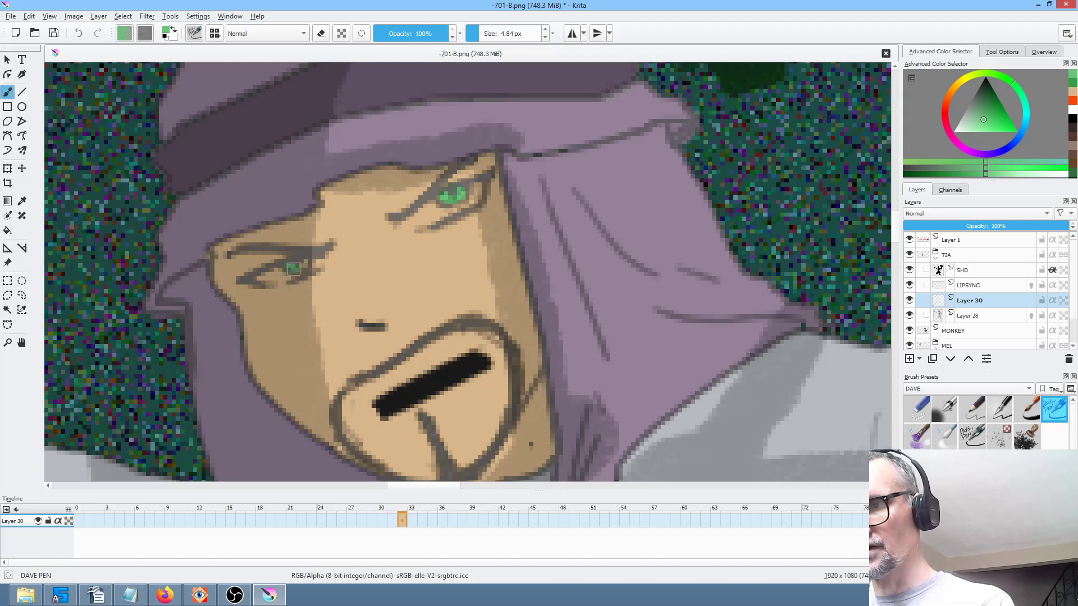
Paint the whites of both eyes in light grey around the green irises on Layer 30.
drag(988, 115, 904, 109)
mouse_move(415, 220)
mouse_down()
mouse_move(477, 191)
mouse_move(441, 212)
mouse_move(440, 203)
mouse_up()
click(319, 262)
mouse_move(280, 278)
mouse_down()
mouse_move(257, 278)
mouse_move(281, 278)
mouse_up()
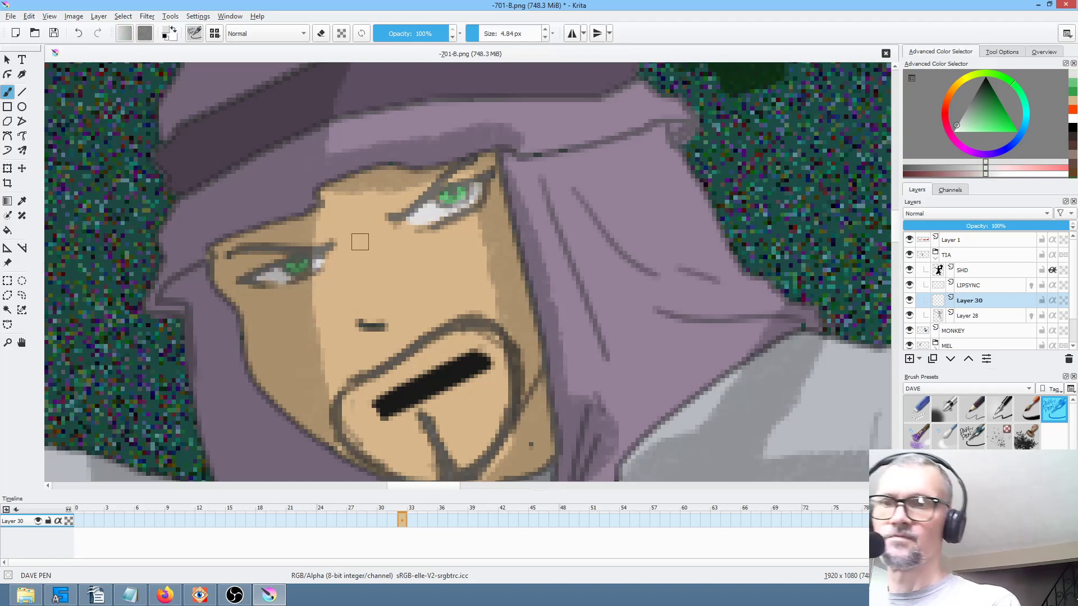
scroll(360, 242, down, 2)
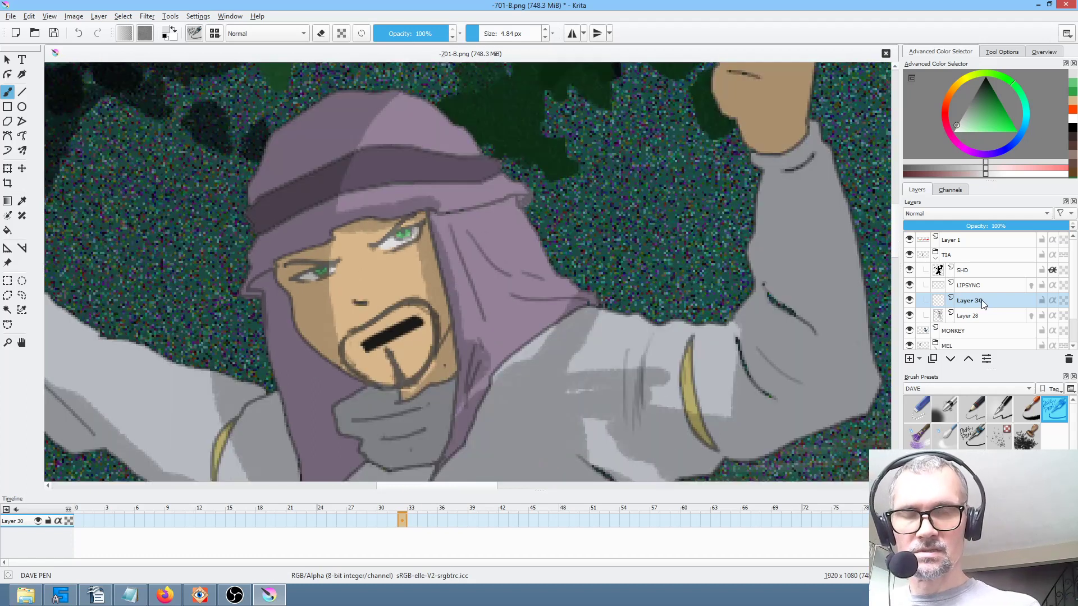
Rename Layer 30 as EYE SHADING.
click(980, 316)
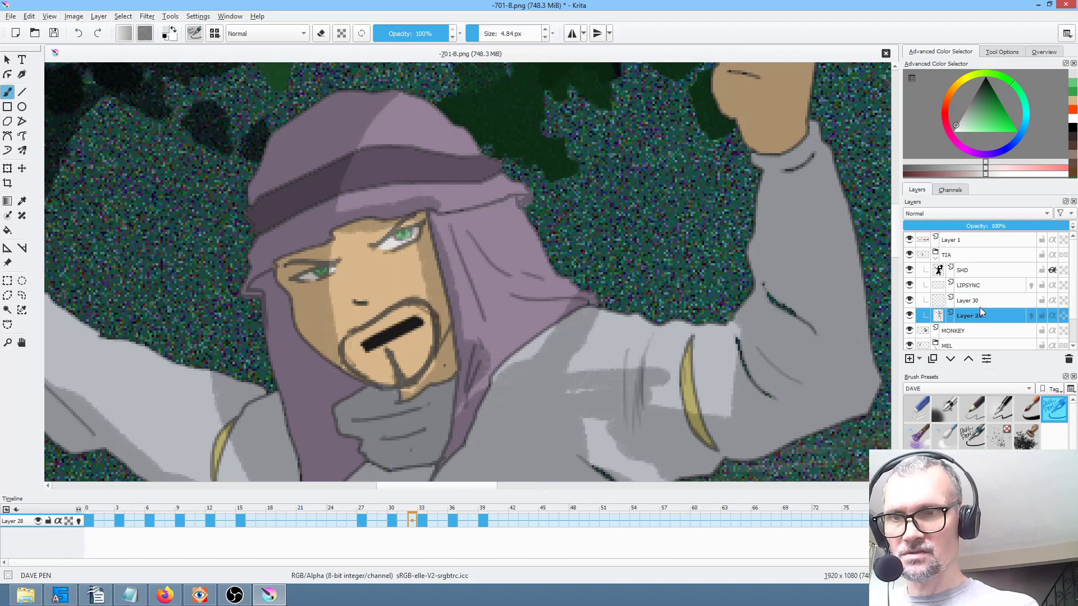
click(981, 300)
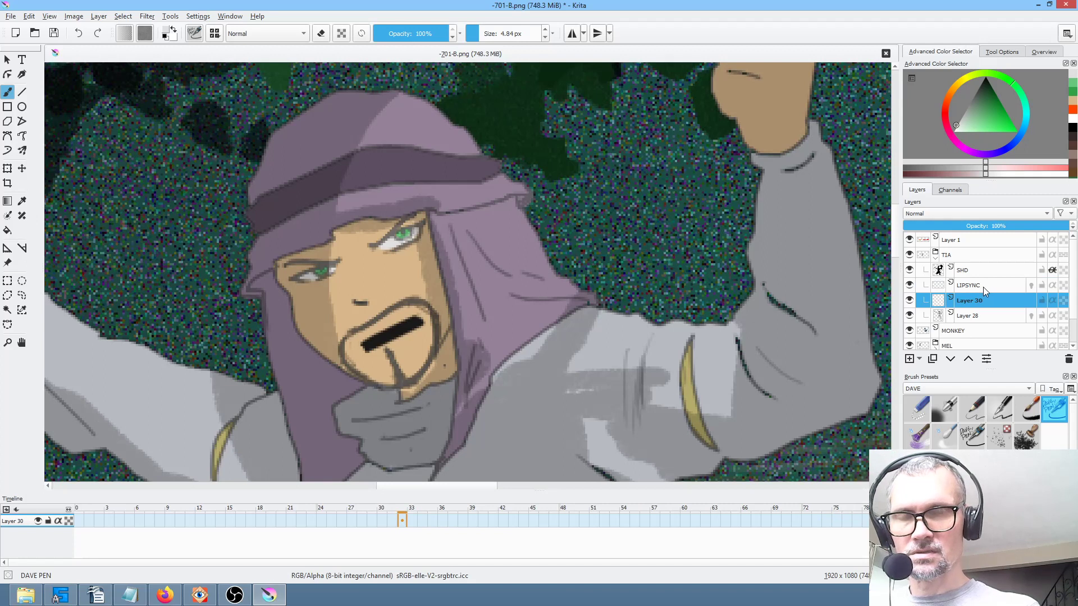
double_click(988, 301)
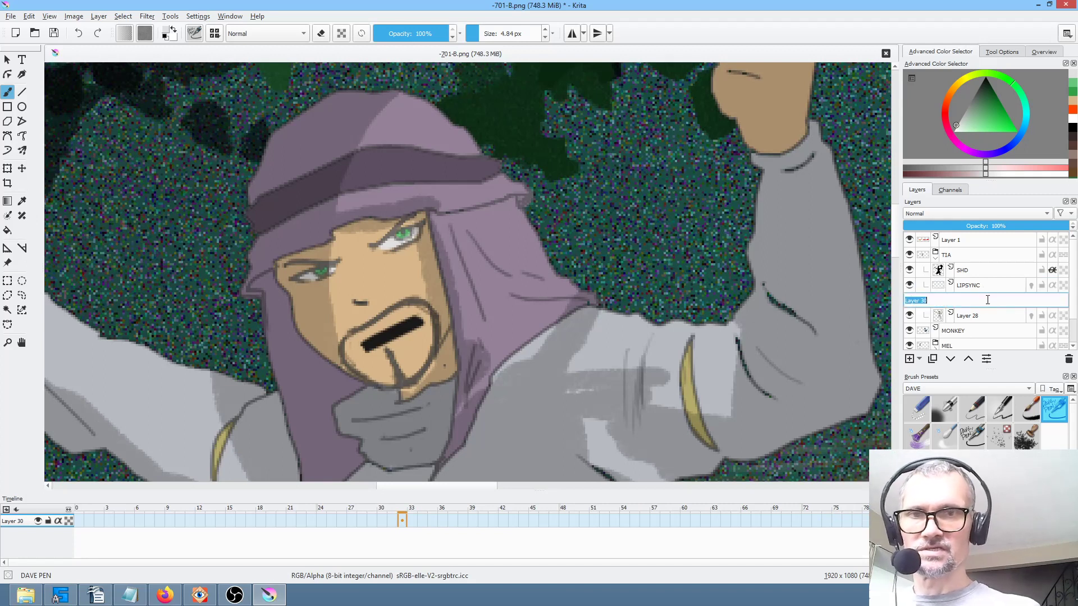
text(EYE)
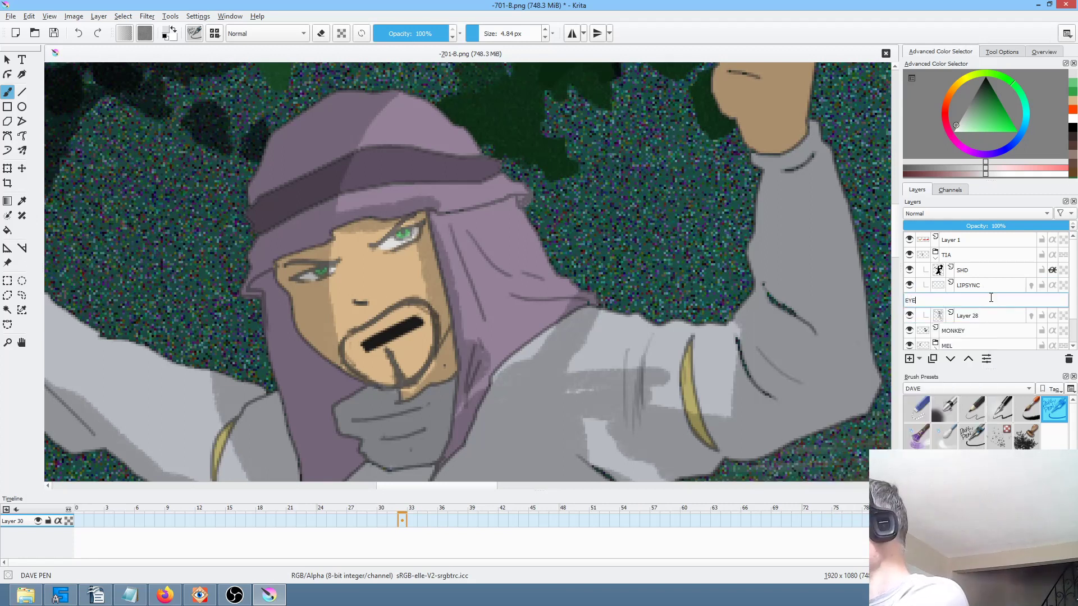
text( SHADING)
key(Return)
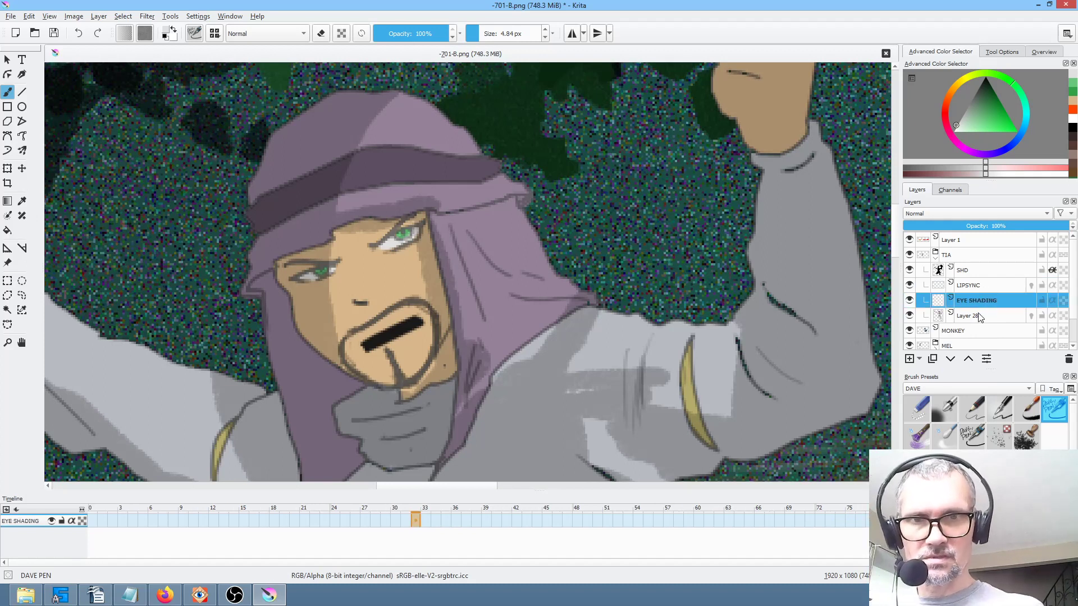
Group the LIPSYNC and EYE SHADING layers together.
click(976, 315)
click(978, 301)
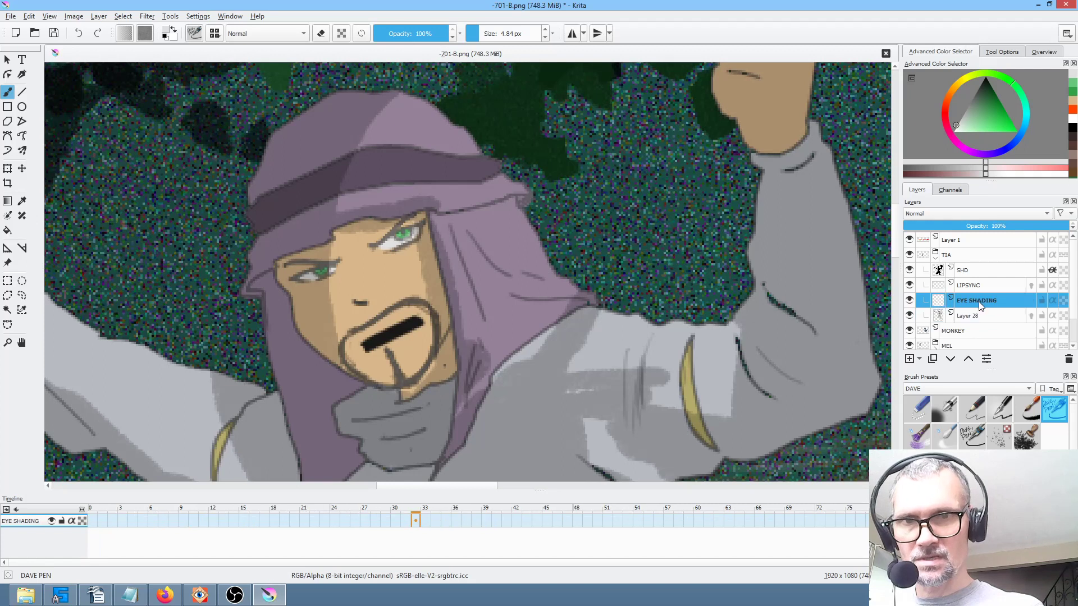
shift+click(988, 285)
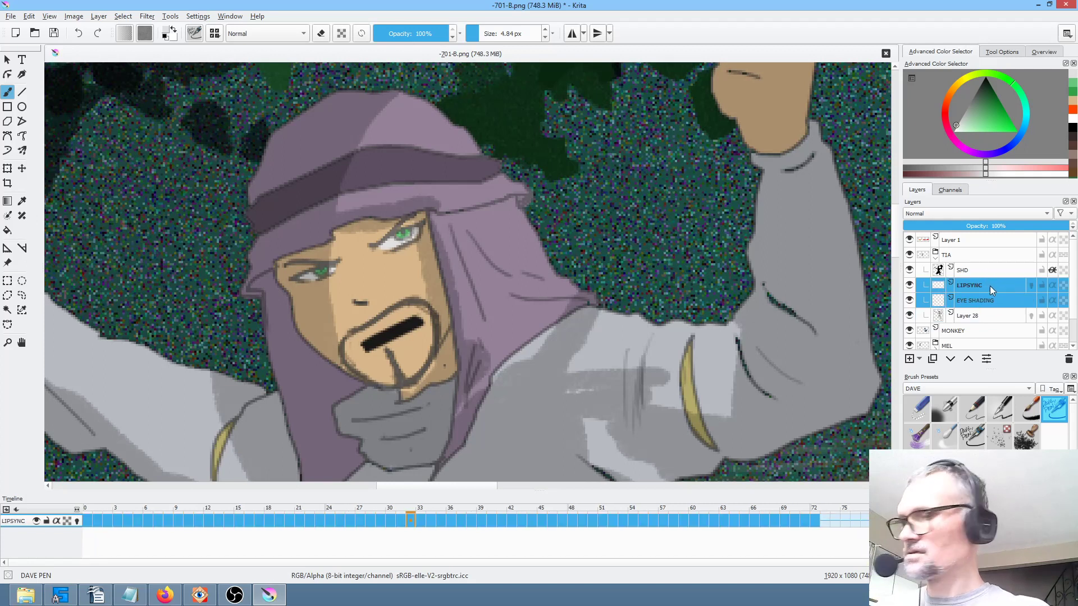
key(ctrl+g)
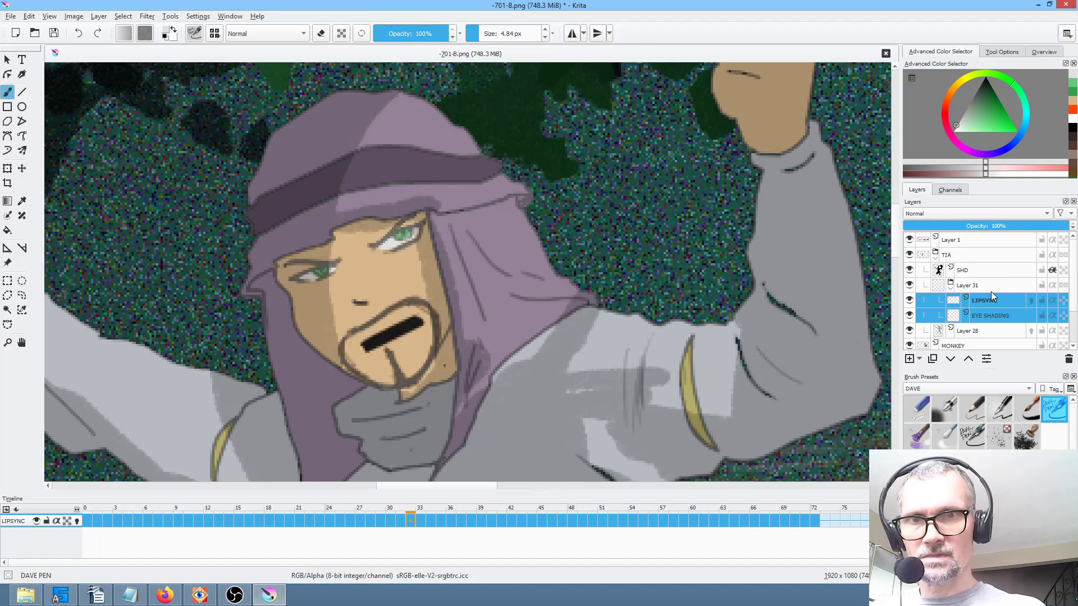
Add a new layer above LIPSYNC inside the group and cover the mouth opening with light grey, painting it over in black.
click(988, 300)
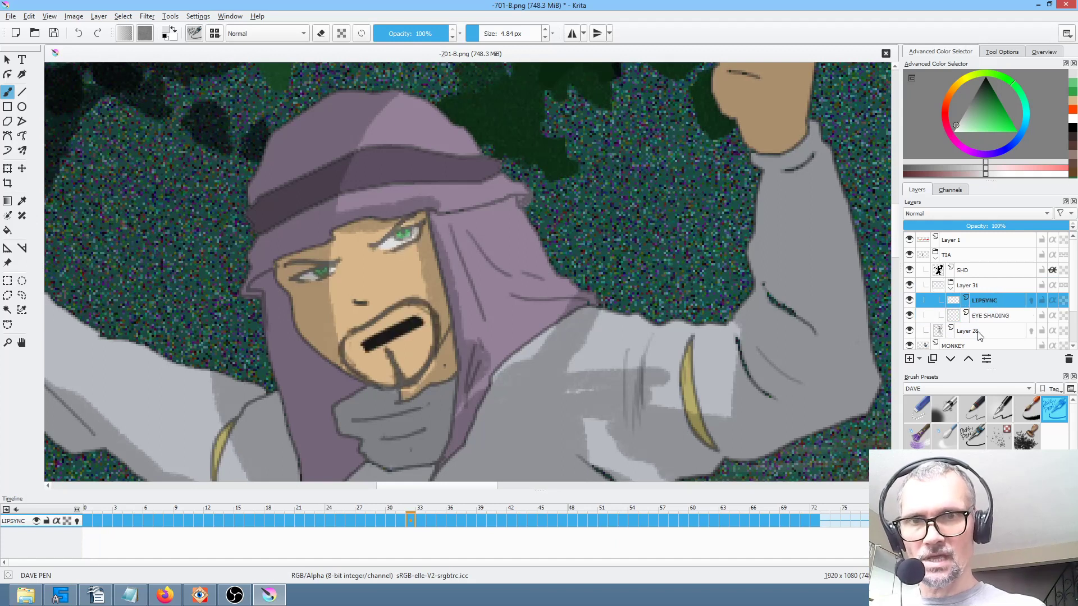
click(909, 359)
double_click(993, 301)
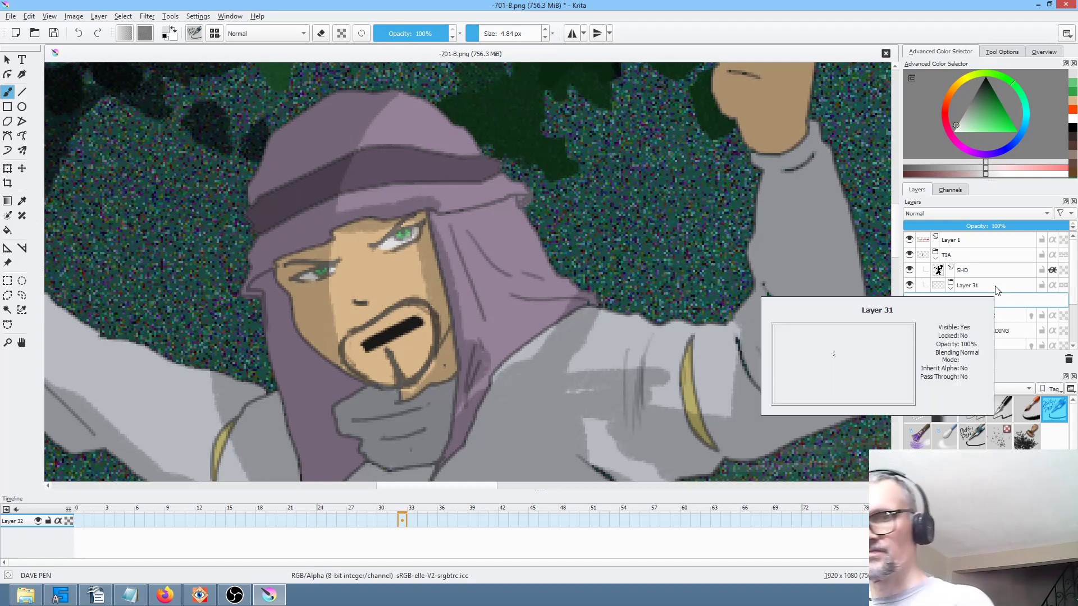
key(Return)
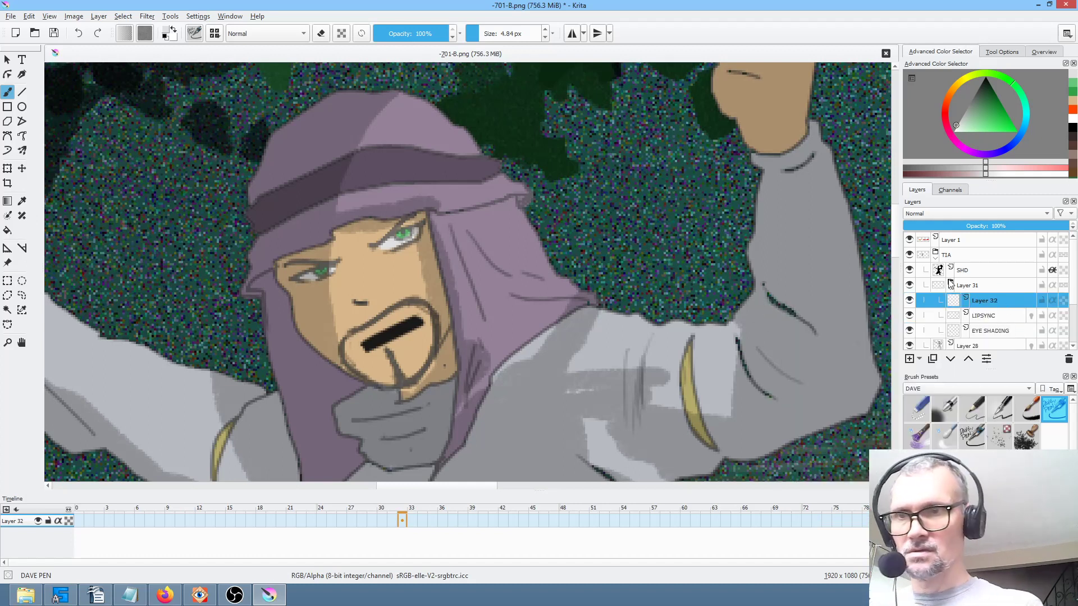
mouse_move(396, 337)
mouse_down()
mouse_move(367, 339)
mouse_move(382, 347)
mouse_move(418, 327)
mouse_move(380, 334)
mouse_move(373, 347)
mouse_move(419, 319)
mouse_move(363, 351)
mouse_up()
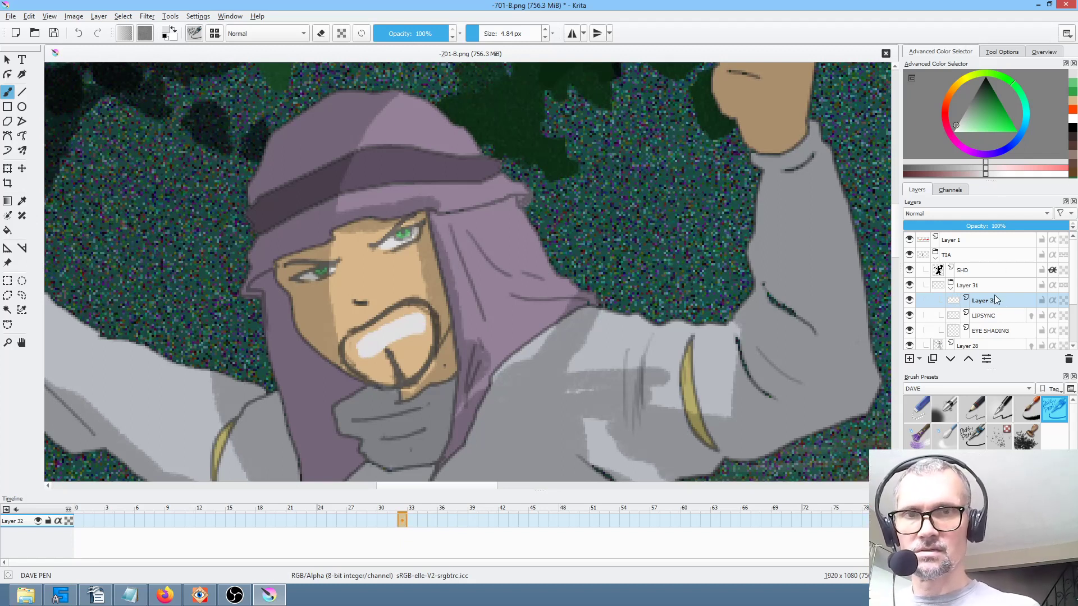
drag(987, 88, 988, 66)
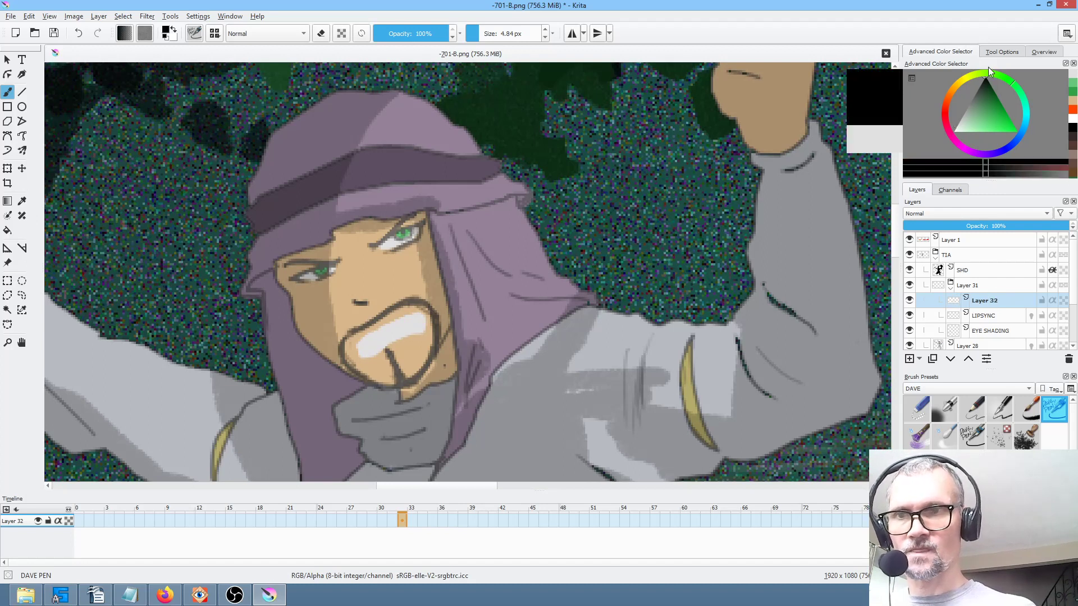
mouse_move(412, 334)
mouse_down()
mouse_move(424, 317)
mouse_move(406, 315)
mouse_move(359, 351)
mouse_move(418, 325)
mouse_move(403, 324)
mouse_move(410, 336)
mouse_up()
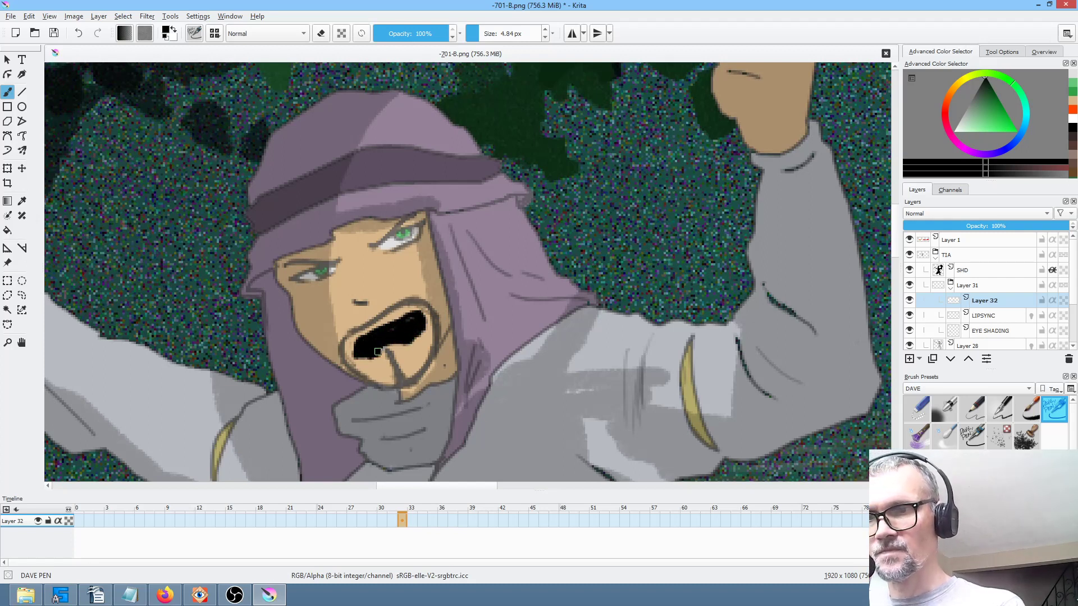
Set Layer 32's blending mode to Erase and lower its opacity to 37%.
click(950, 213)
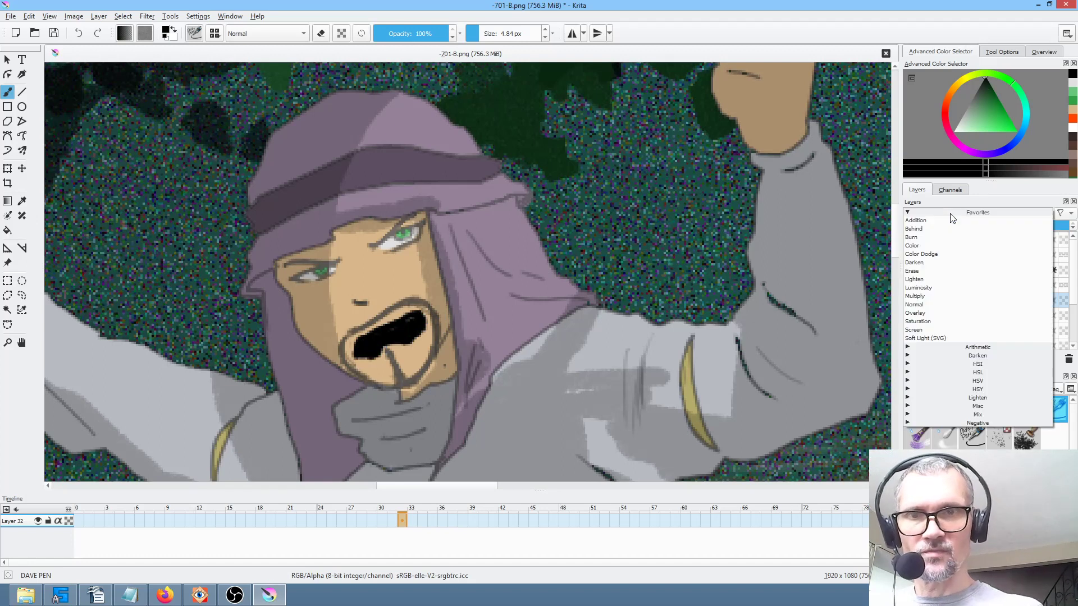
click(954, 271)
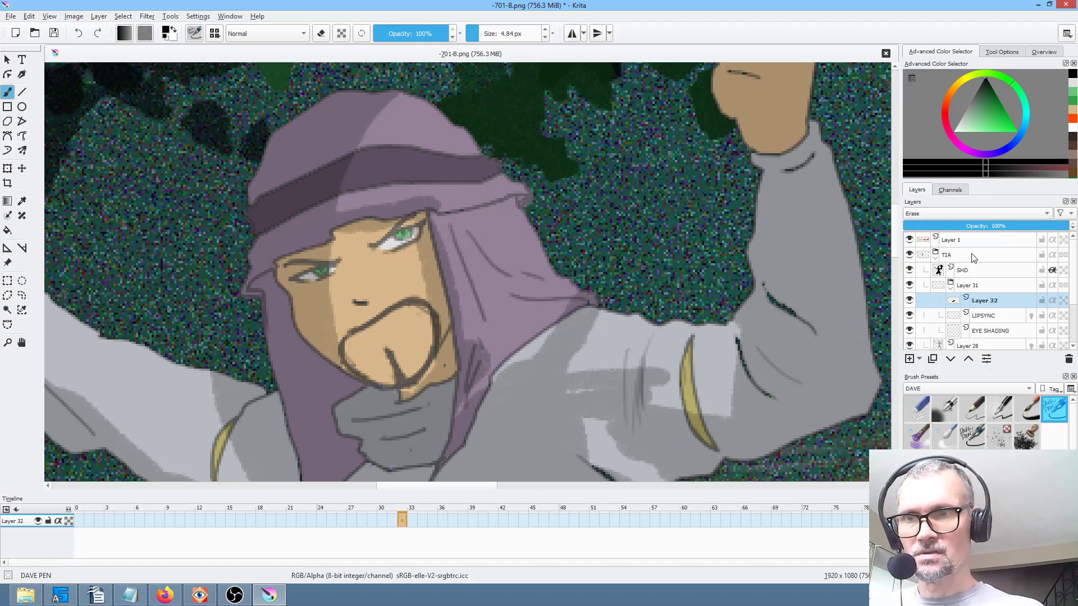
drag(1038, 225, 966, 222)
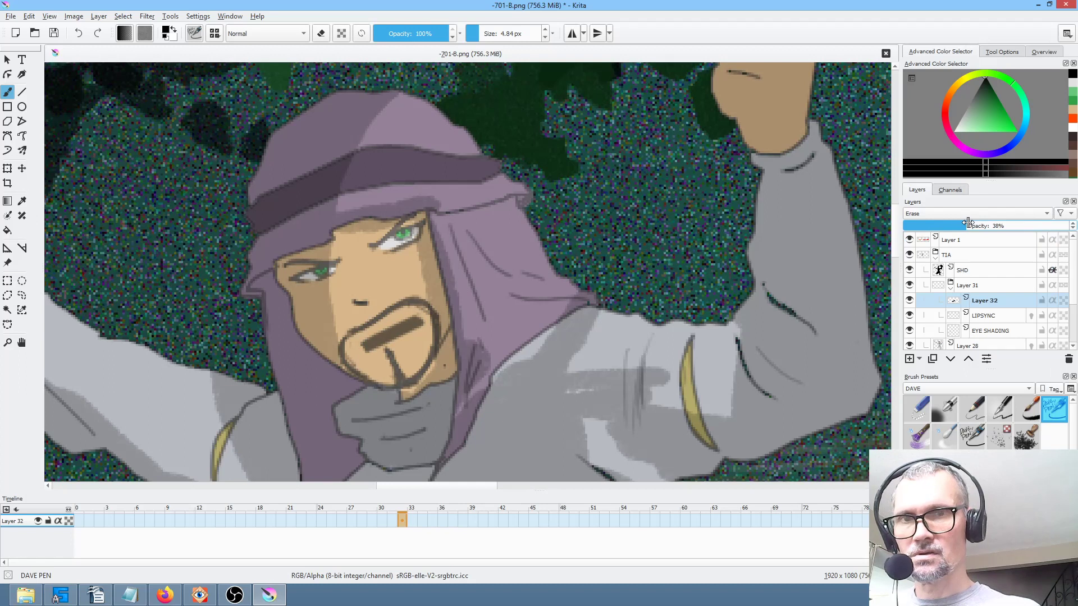
Collapse the Layer 31 group, return to frame 0, save the PNG along with a Krita file, and preview the animation.
click(951, 289)
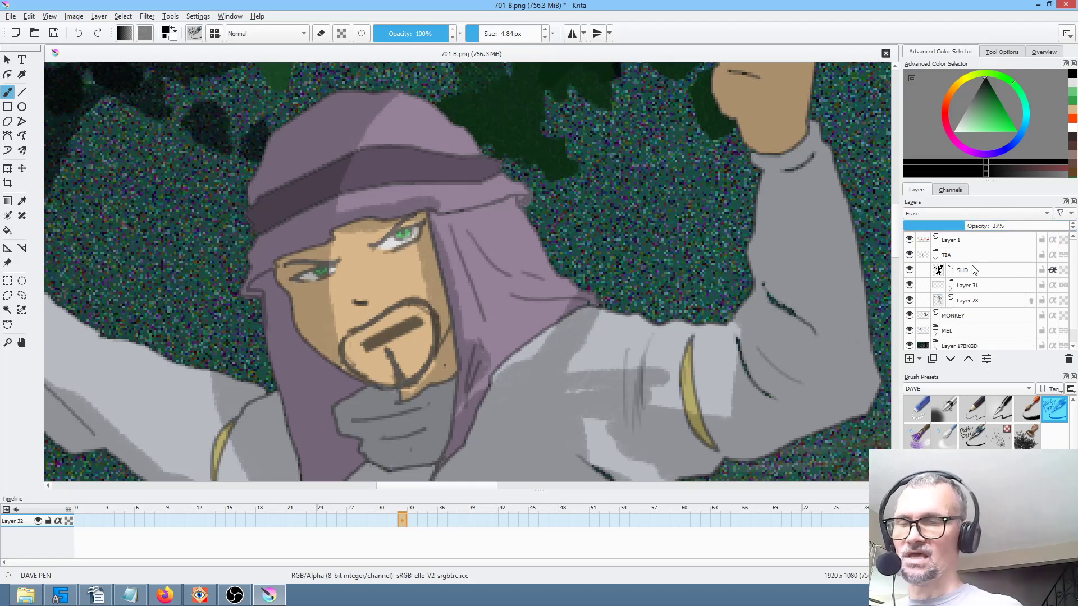
scroll(323, 220, down, 5)
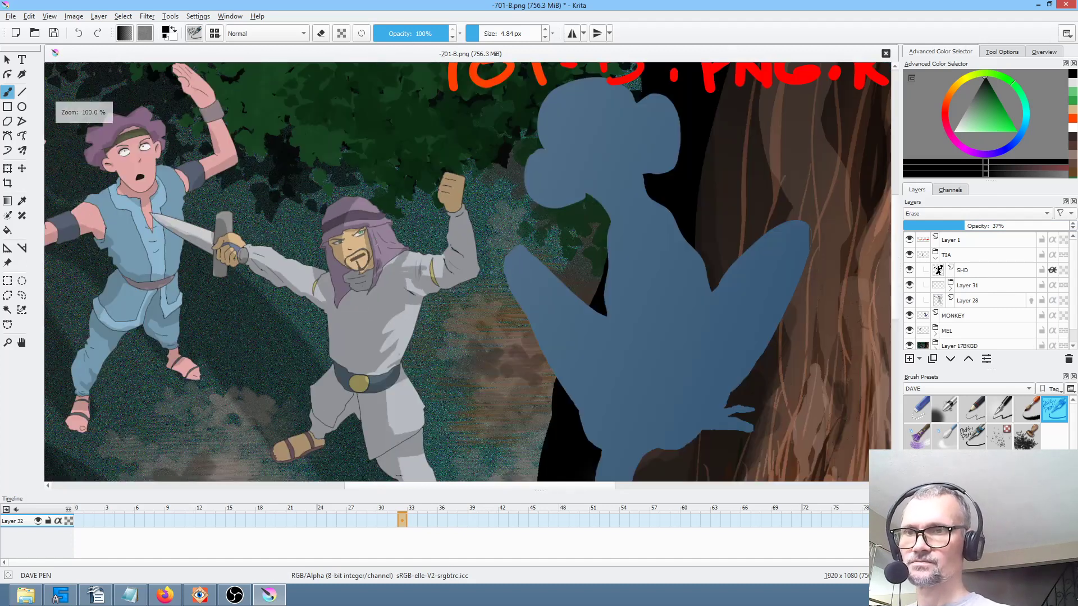
click(77, 521)
click(54, 33)
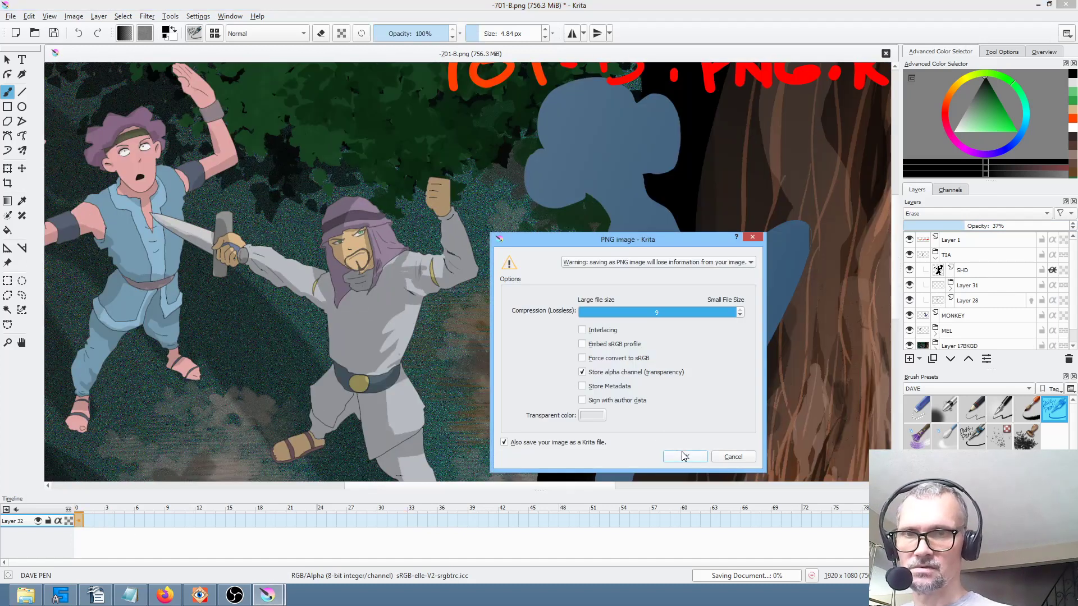
click(684, 456)
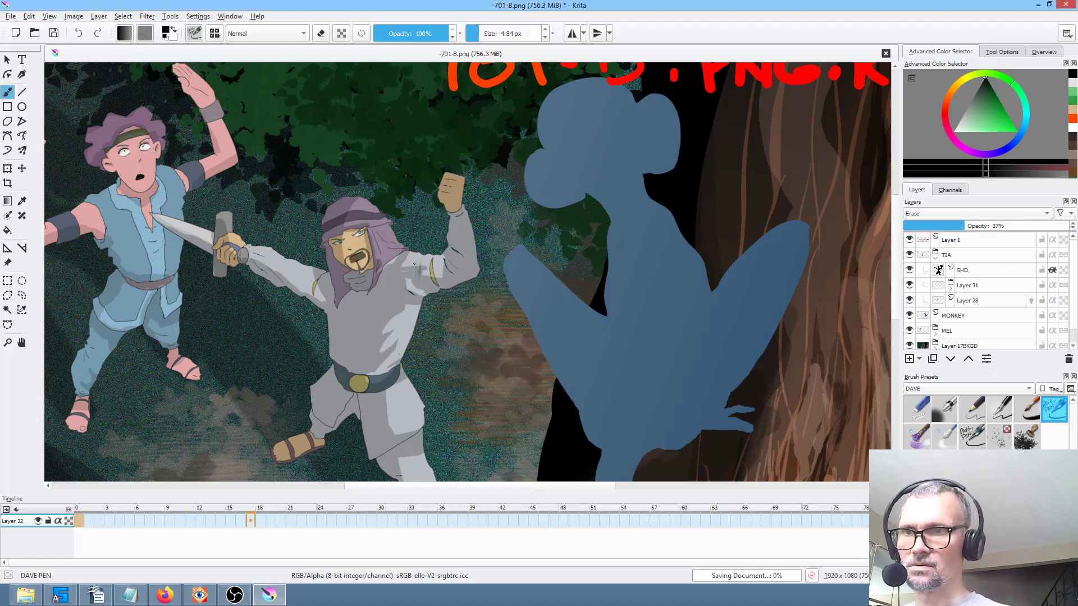
key(space)
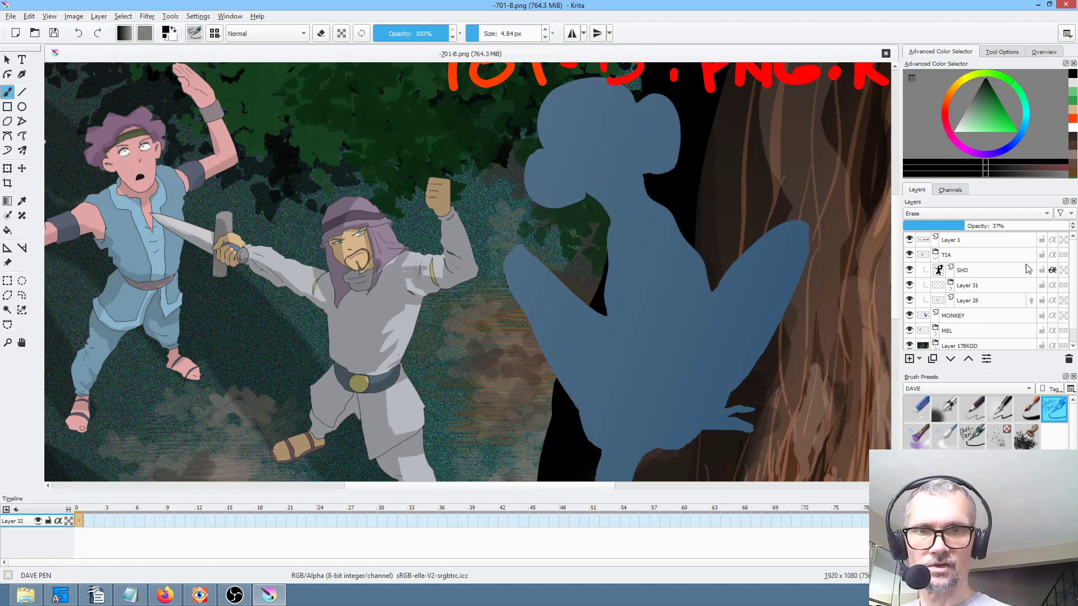
Merge the Layer 31 group of Layer 32, LIPSYNC and EYE SHADING into a single animated layer.
click(971, 286)
click(951, 287)
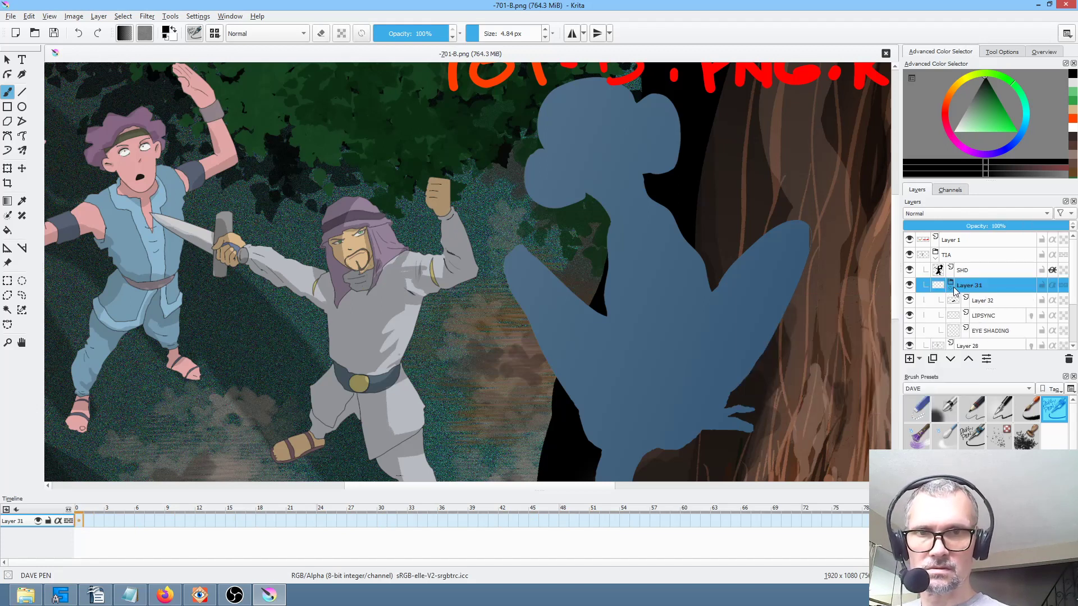
click(952, 288)
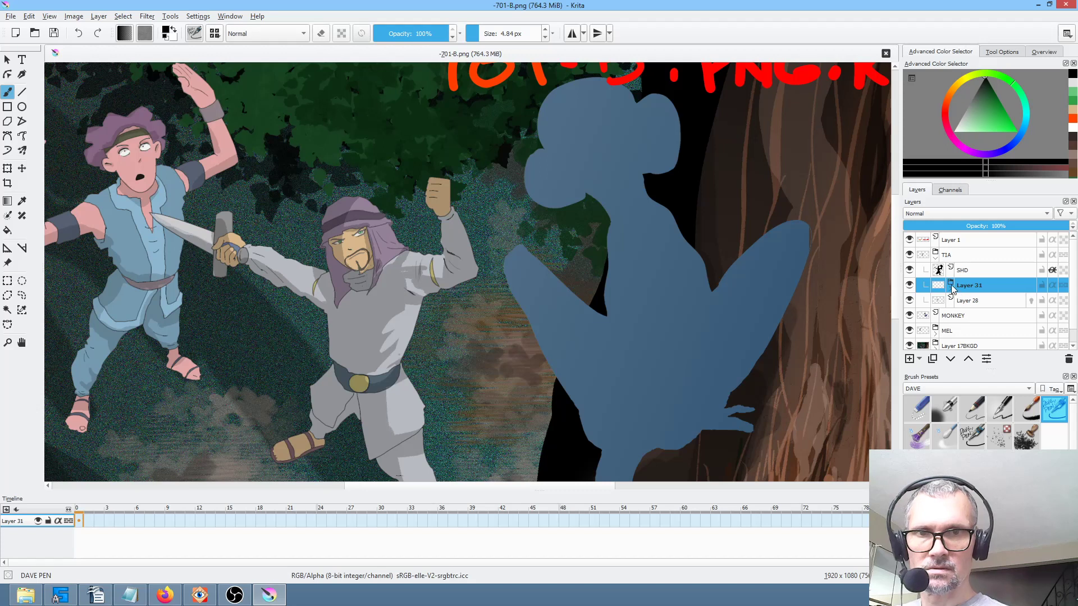
click(951, 287)
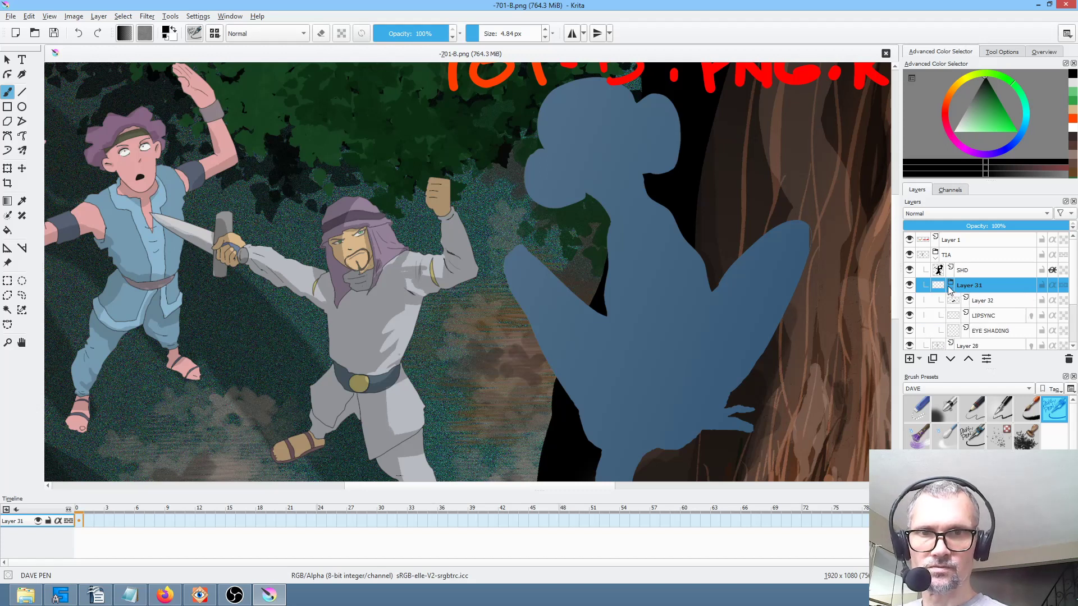
click(951, 287)
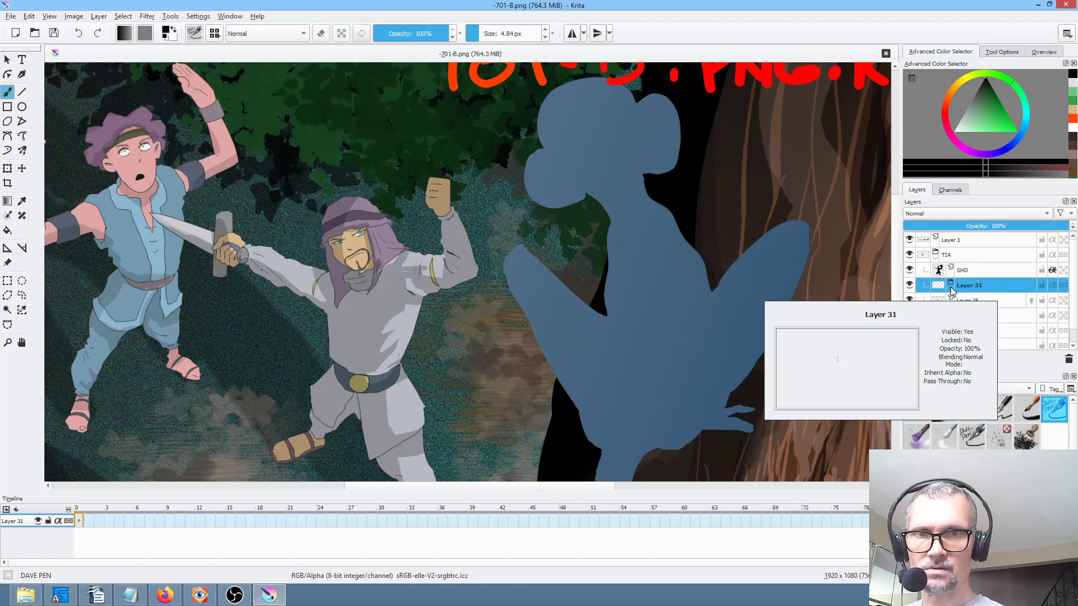
key(ctrl+e)
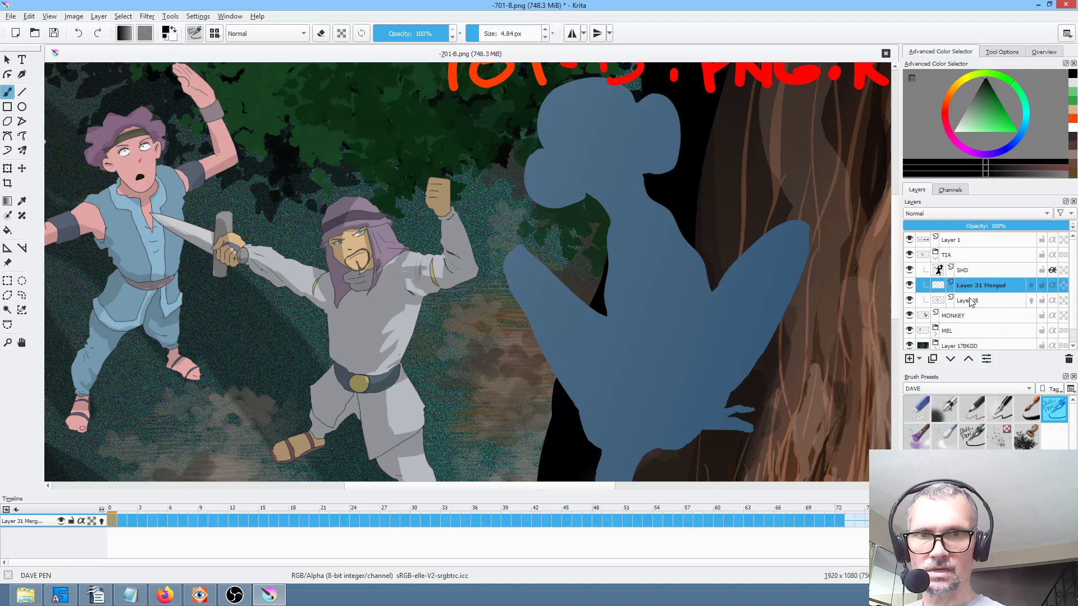
Check the merged layer inside the TIA group by toggling its visibility, and rename it TIA FACE.
click(970, 301)
click(969, 287)
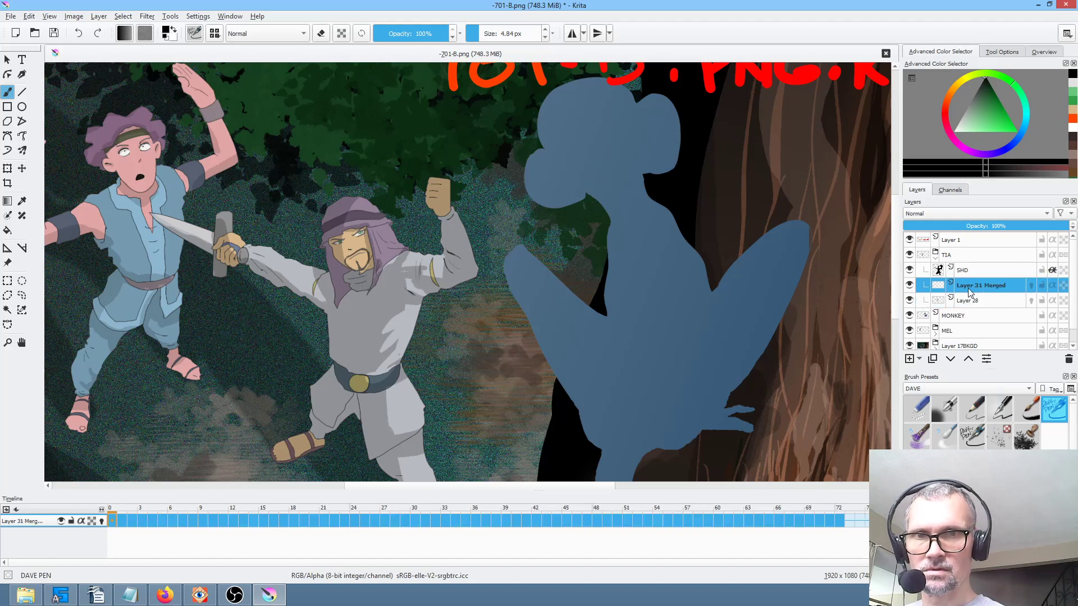
click(909, 286)
click(909, 285)
click(910, 285)
click(910, 285)
double_click(987, 291)
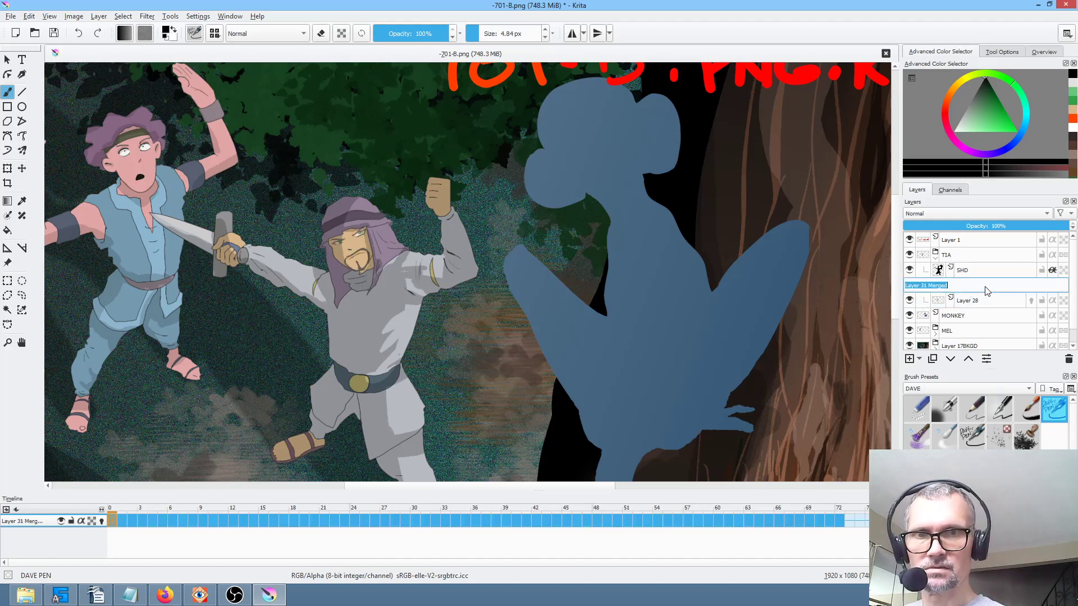
text(TIA )
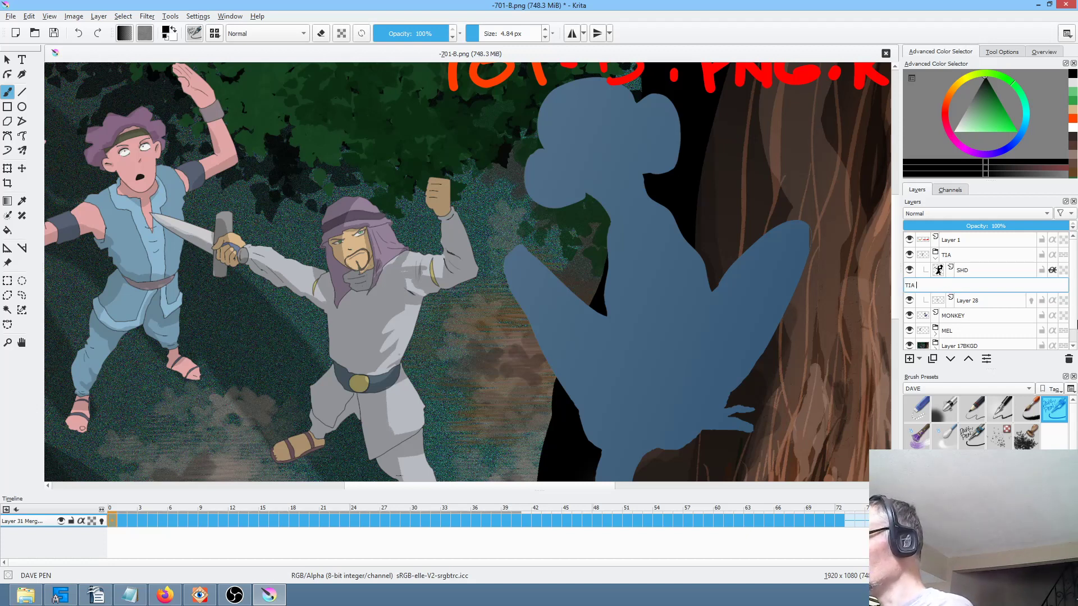
text(FACE)
key(Return)
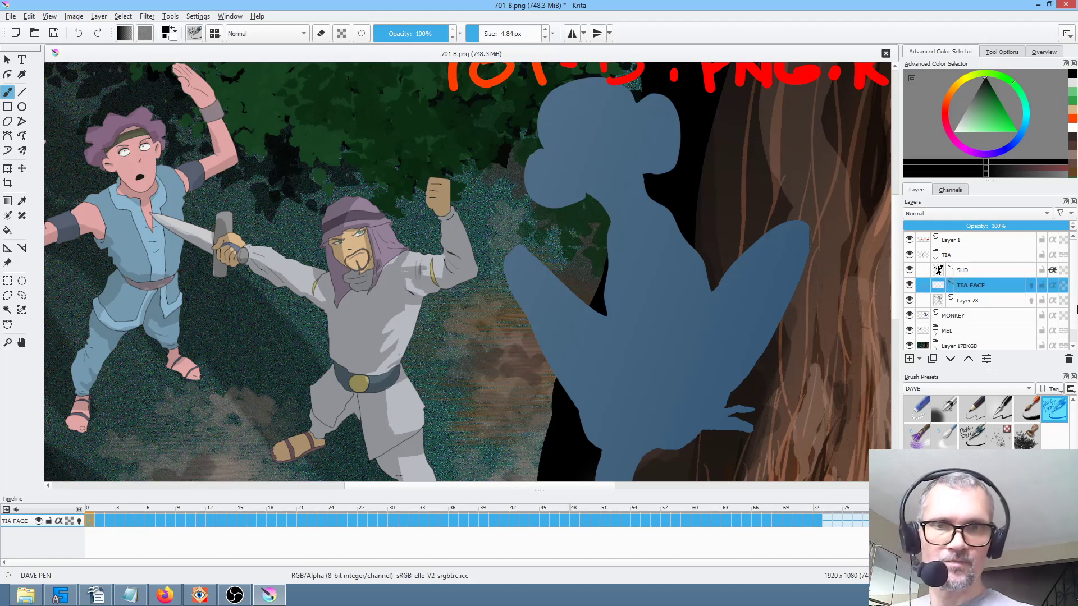
Check Layer 28 by toggling its visibility, and rename it TIA BODY.
click(909, 300)
click(909, 300)
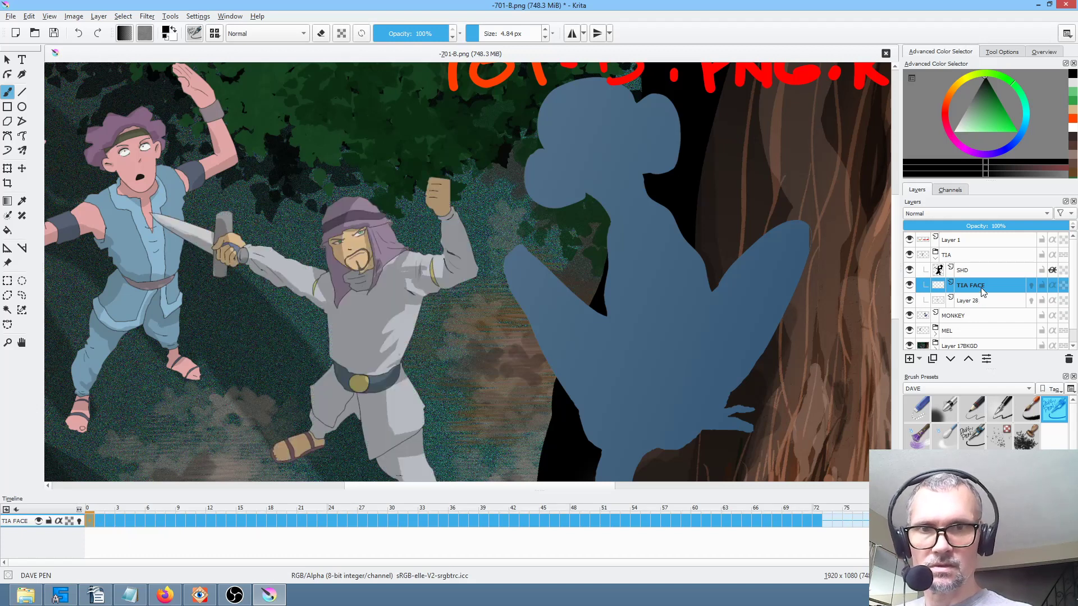
double_click(980, 299)
text(TIA BODY)
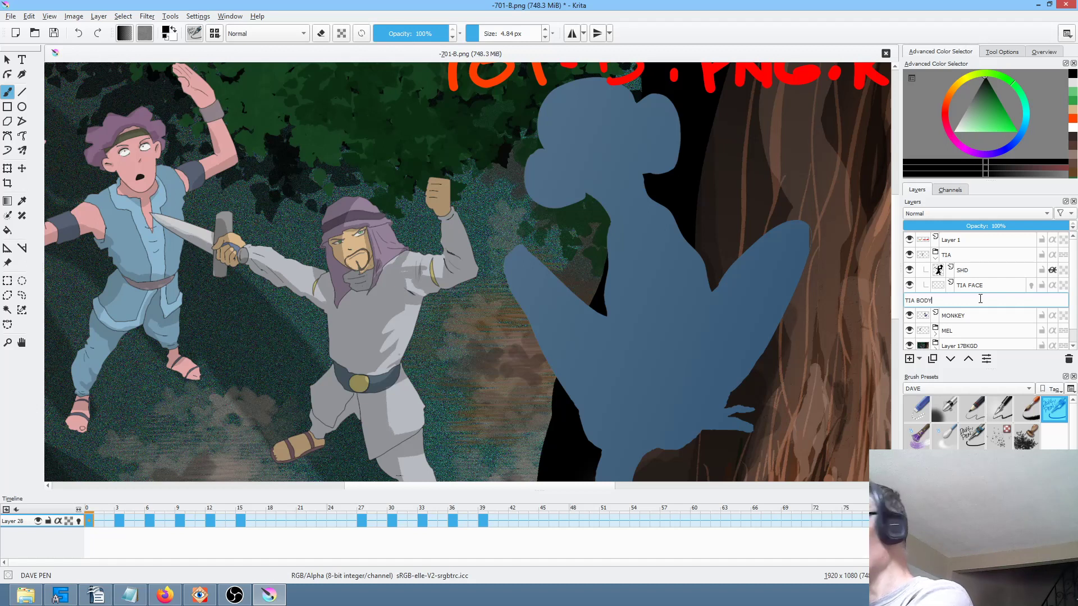
key(Return)
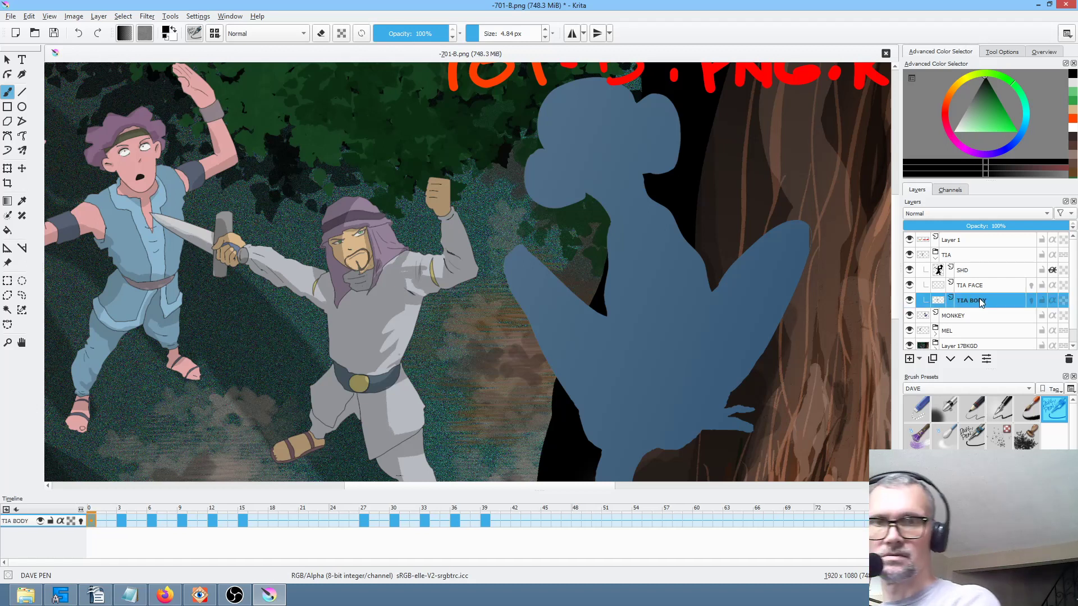
Collapse the TIA group and save the image as a PNG along with a Krita file.
click(936, 259)
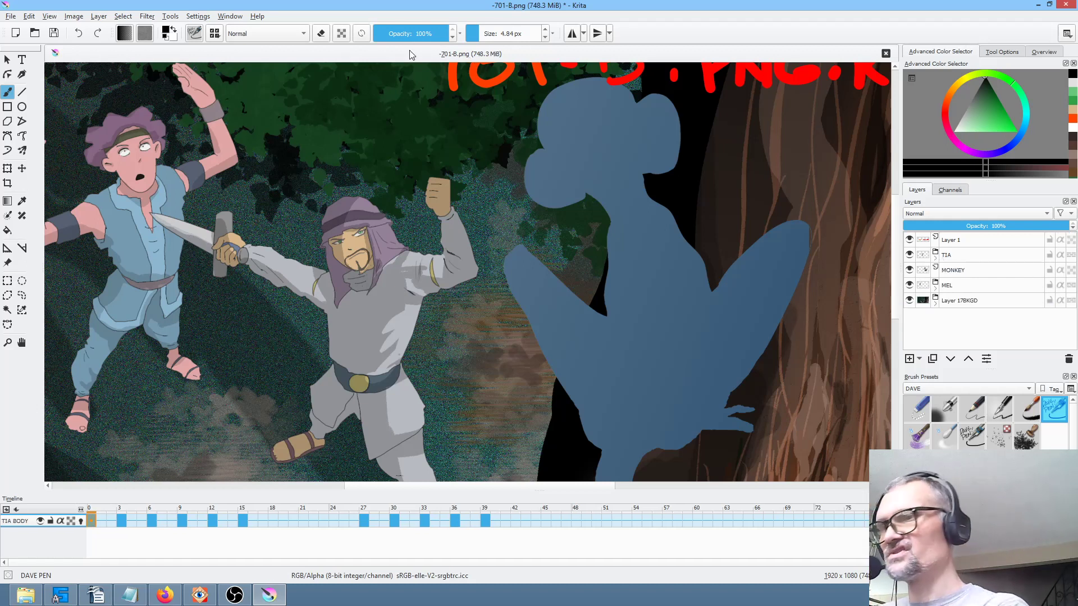
click(54, 33)
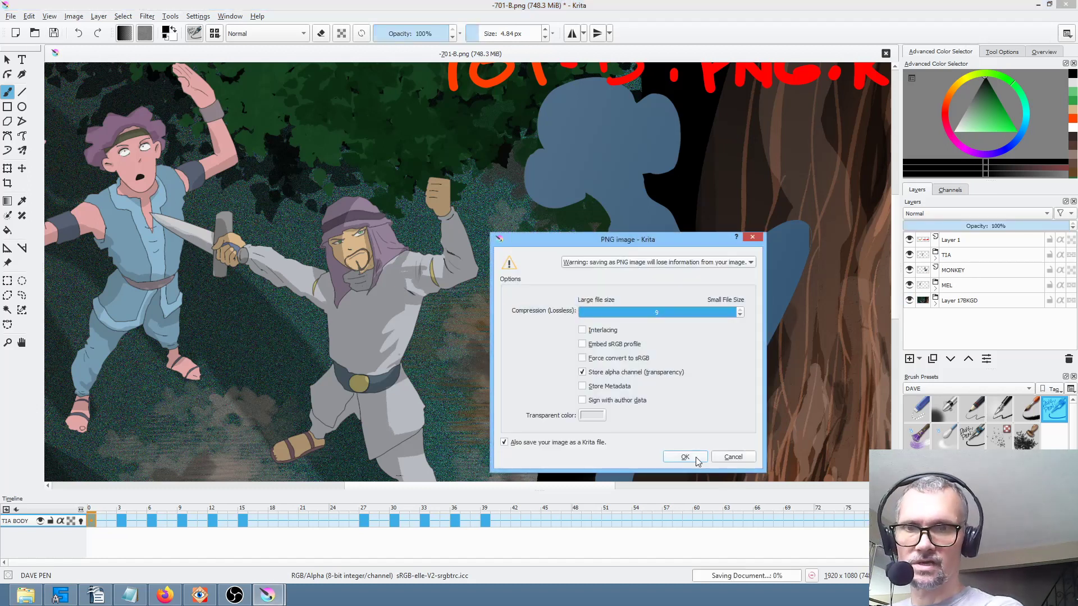
click(686, 455)
Select Layer 1 and play the animation with the characters and the scene title in view.
click(983, 241)
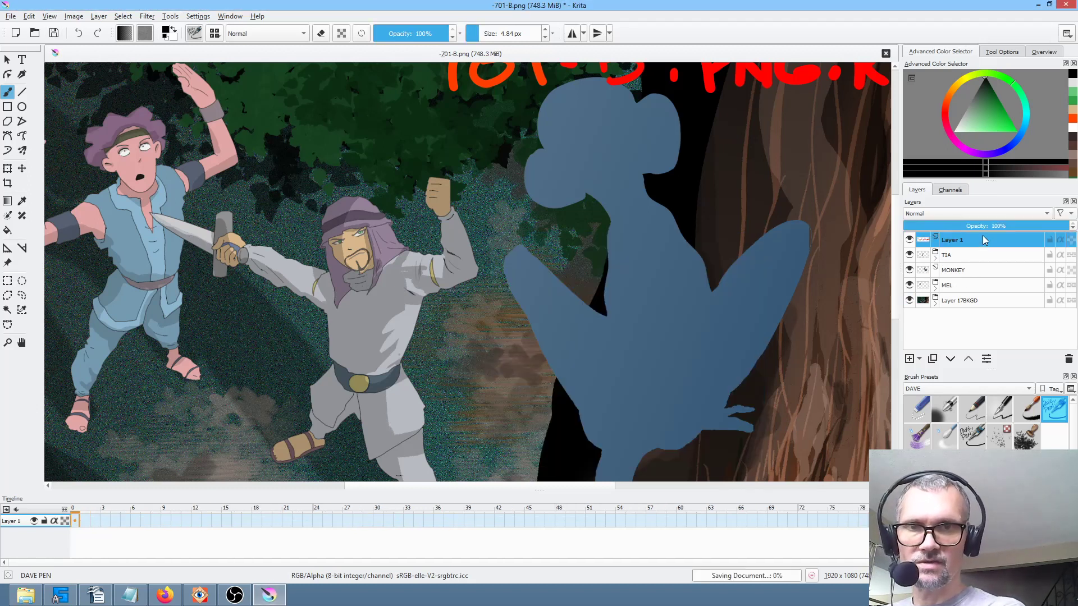
scroll(561, 236, down, 3)
scroll(562, 237, up, 1)
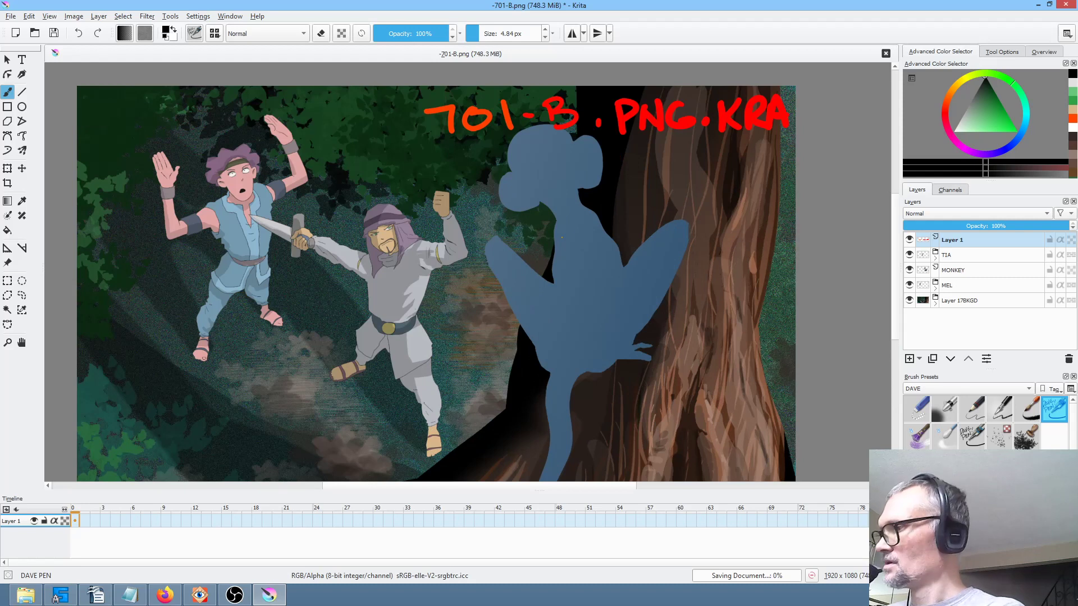
key(space)
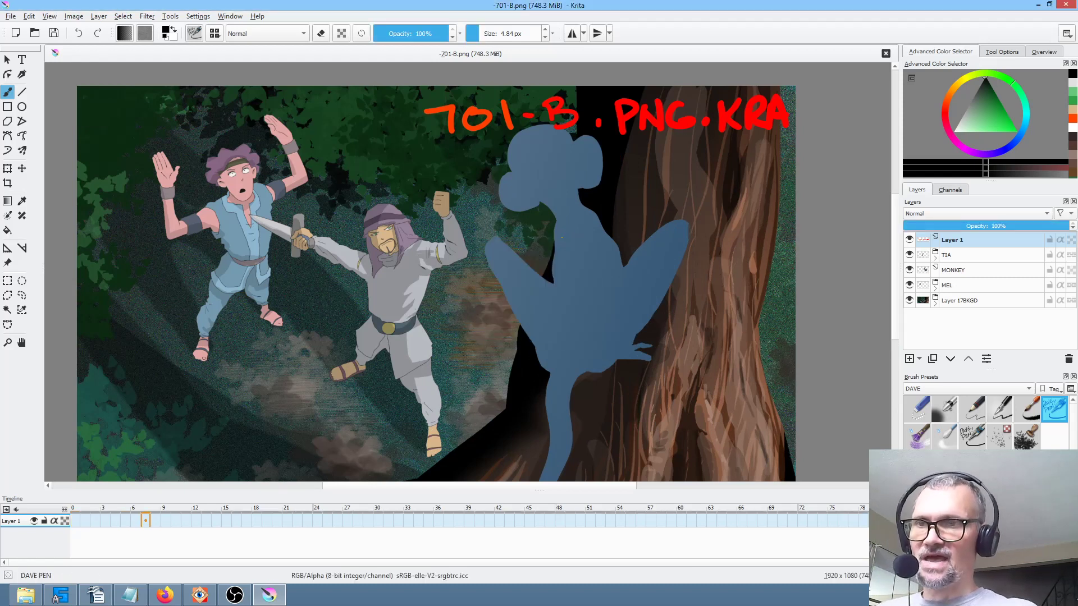